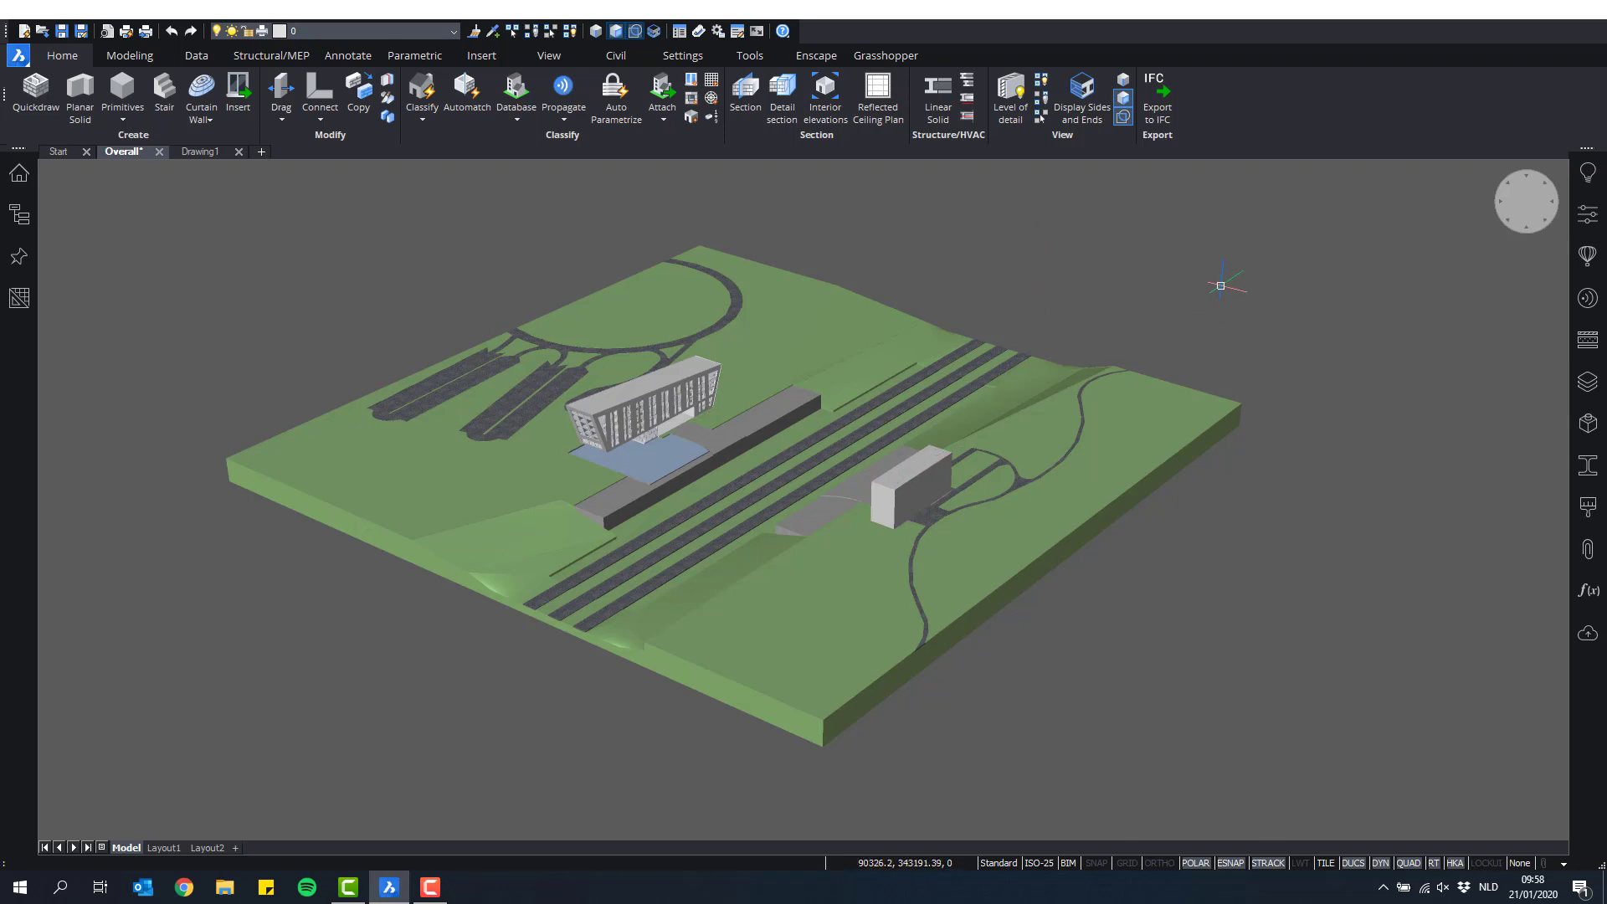
Step: Identify the externally referenced site and building models and display the drawing's list of attachments
{"action": "mouse_move", "coordinate": [1040, 427]}
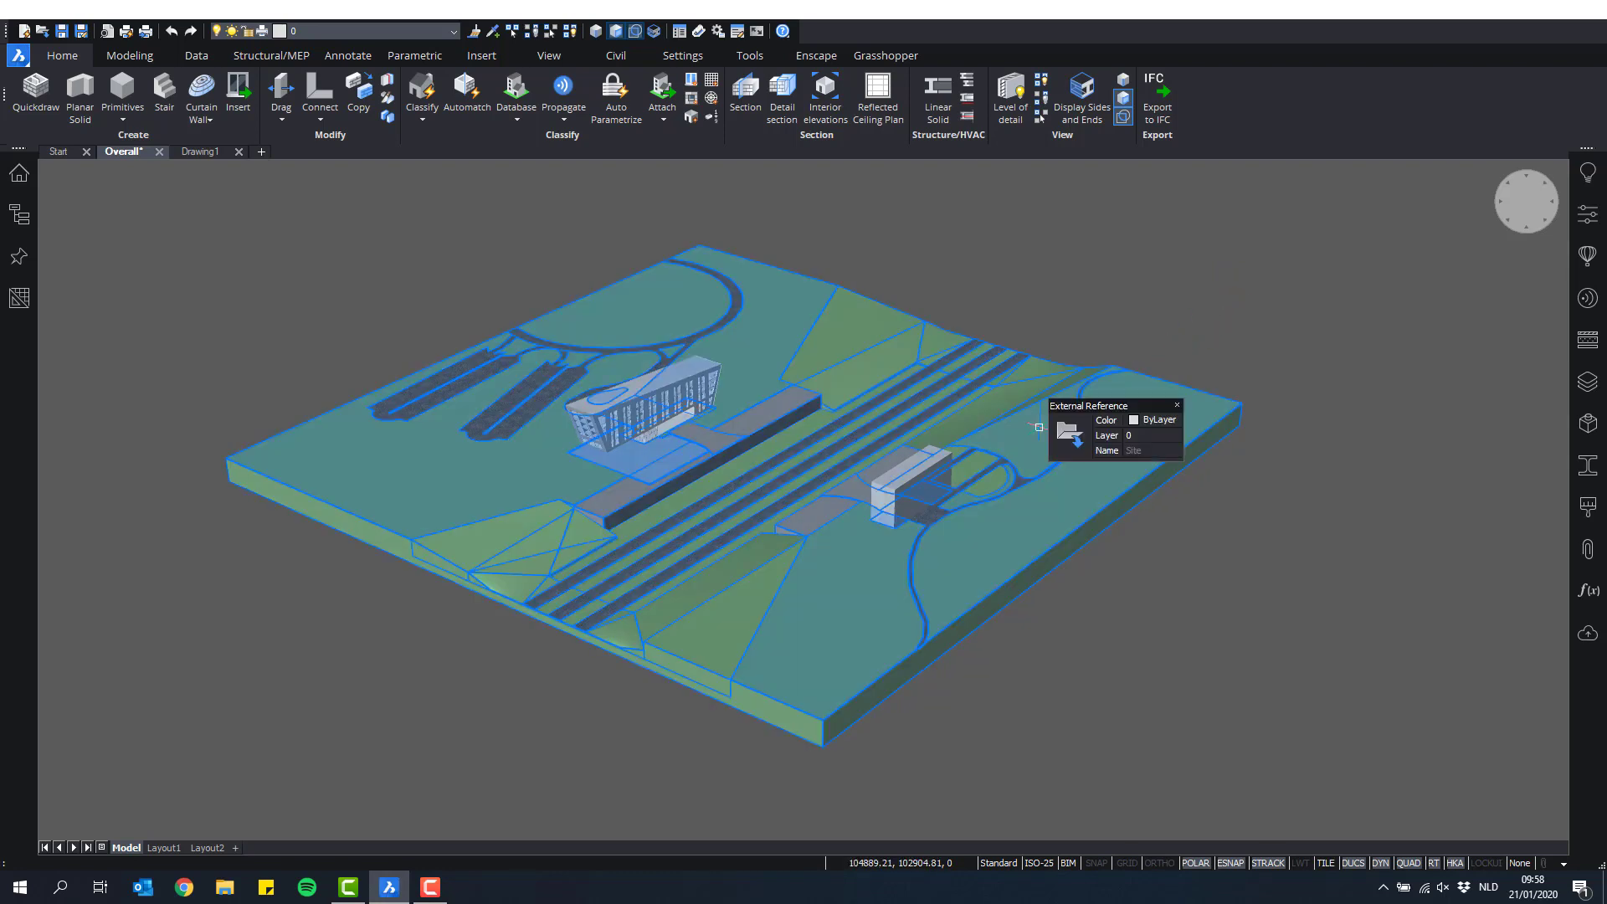
{"action": "mouse_move", "coordinate": [917, 471]}
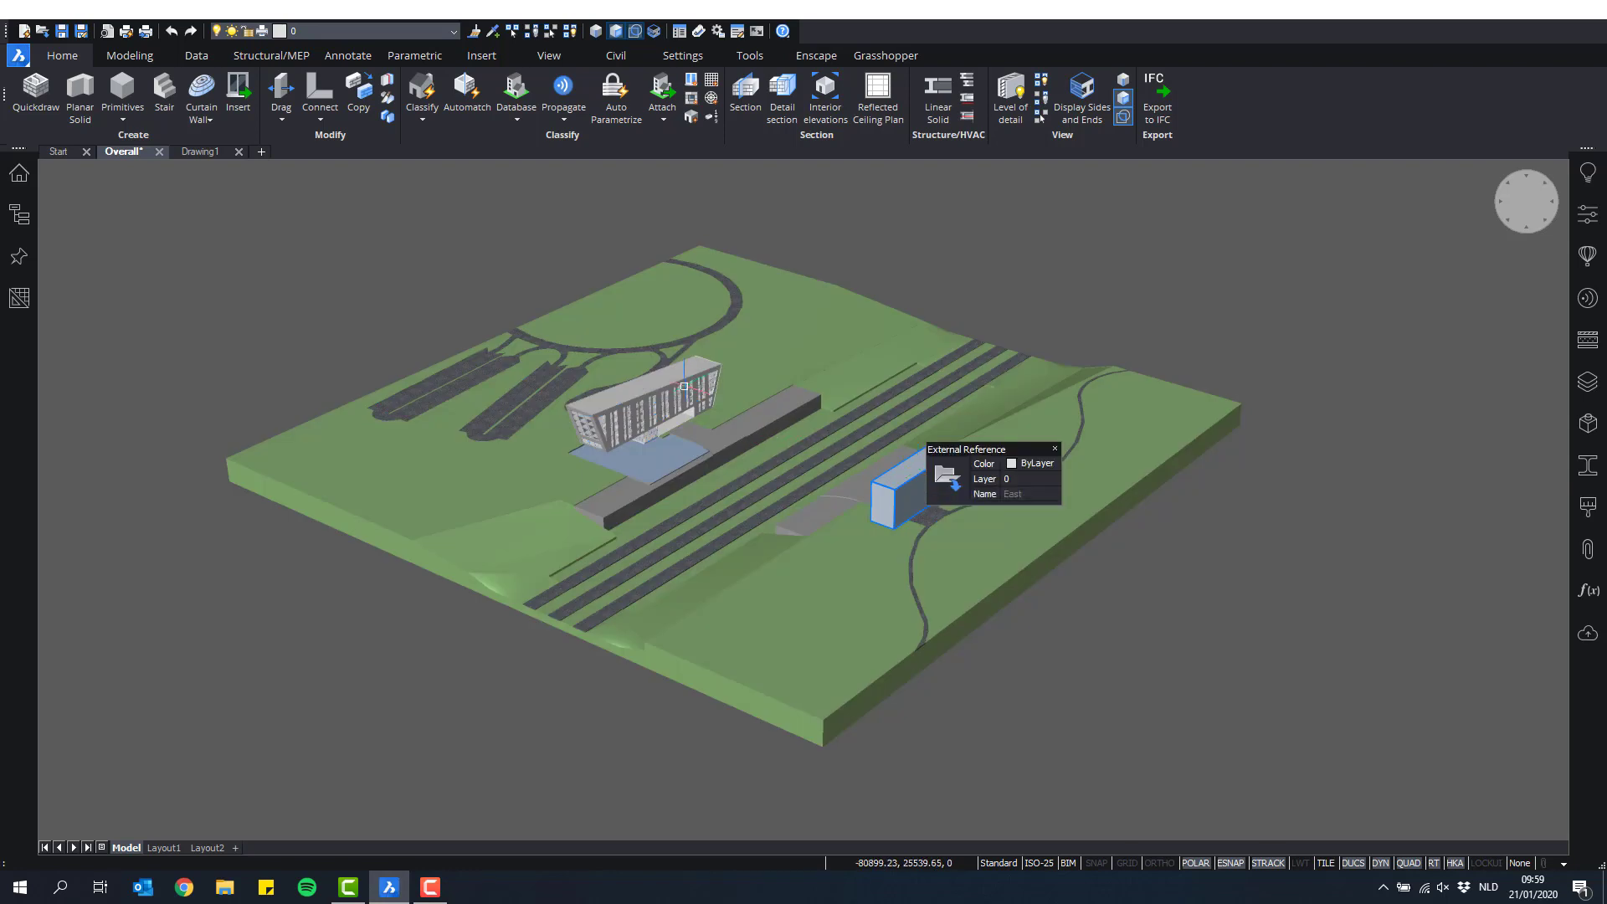
{"action": "mouse_move", "coordinate": [684, 386]}
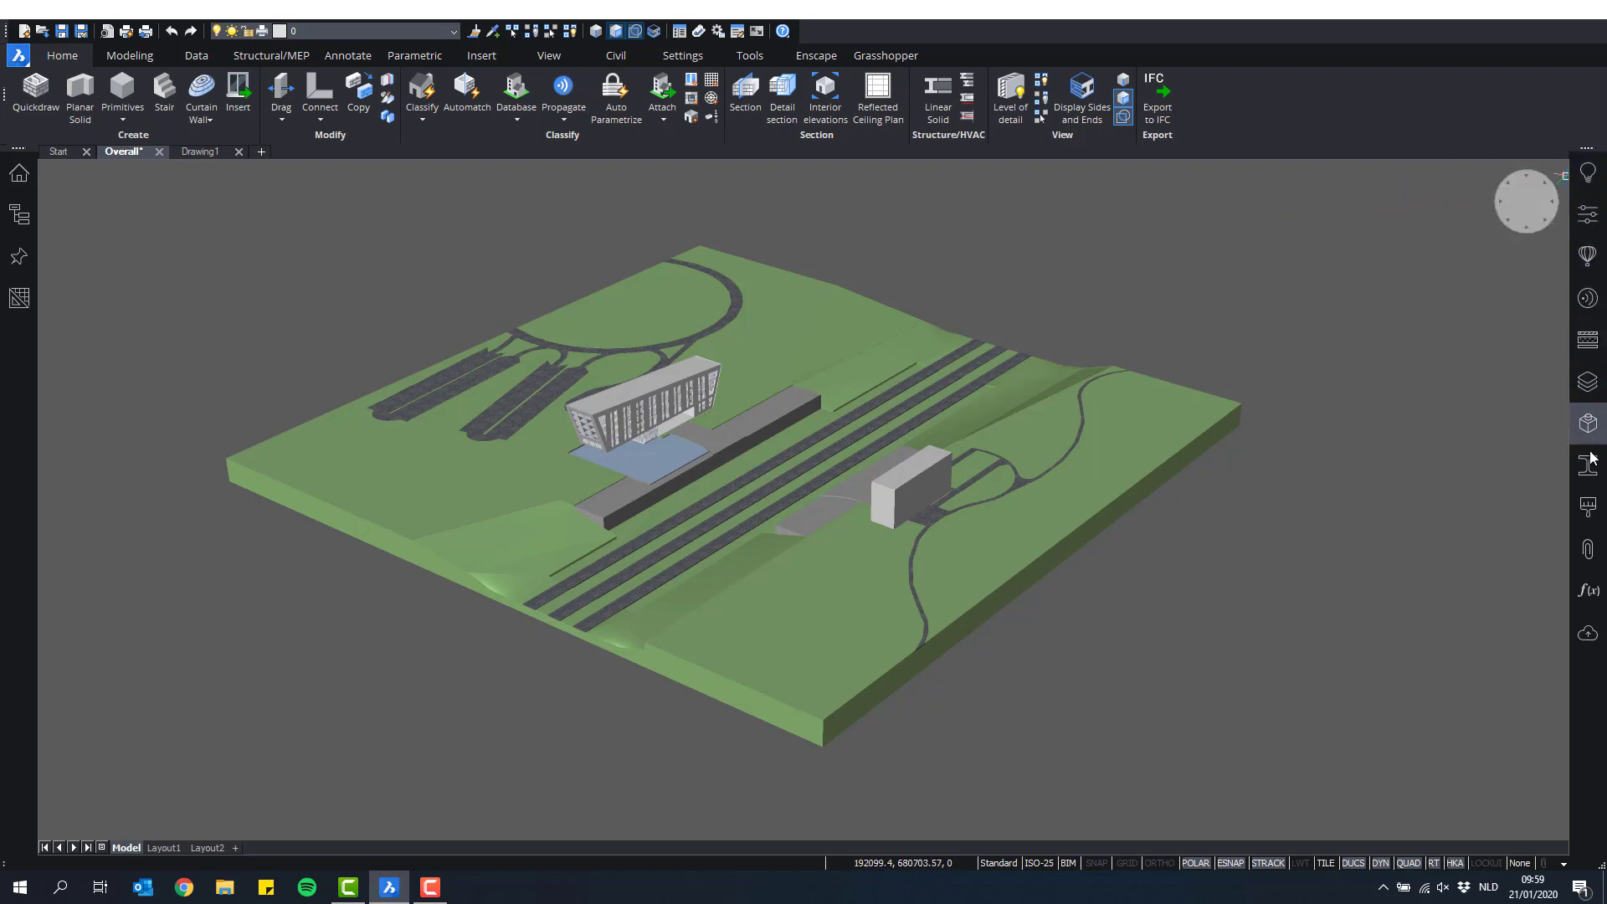
{"action": "left_click", "coordinate": [1598, 552]}
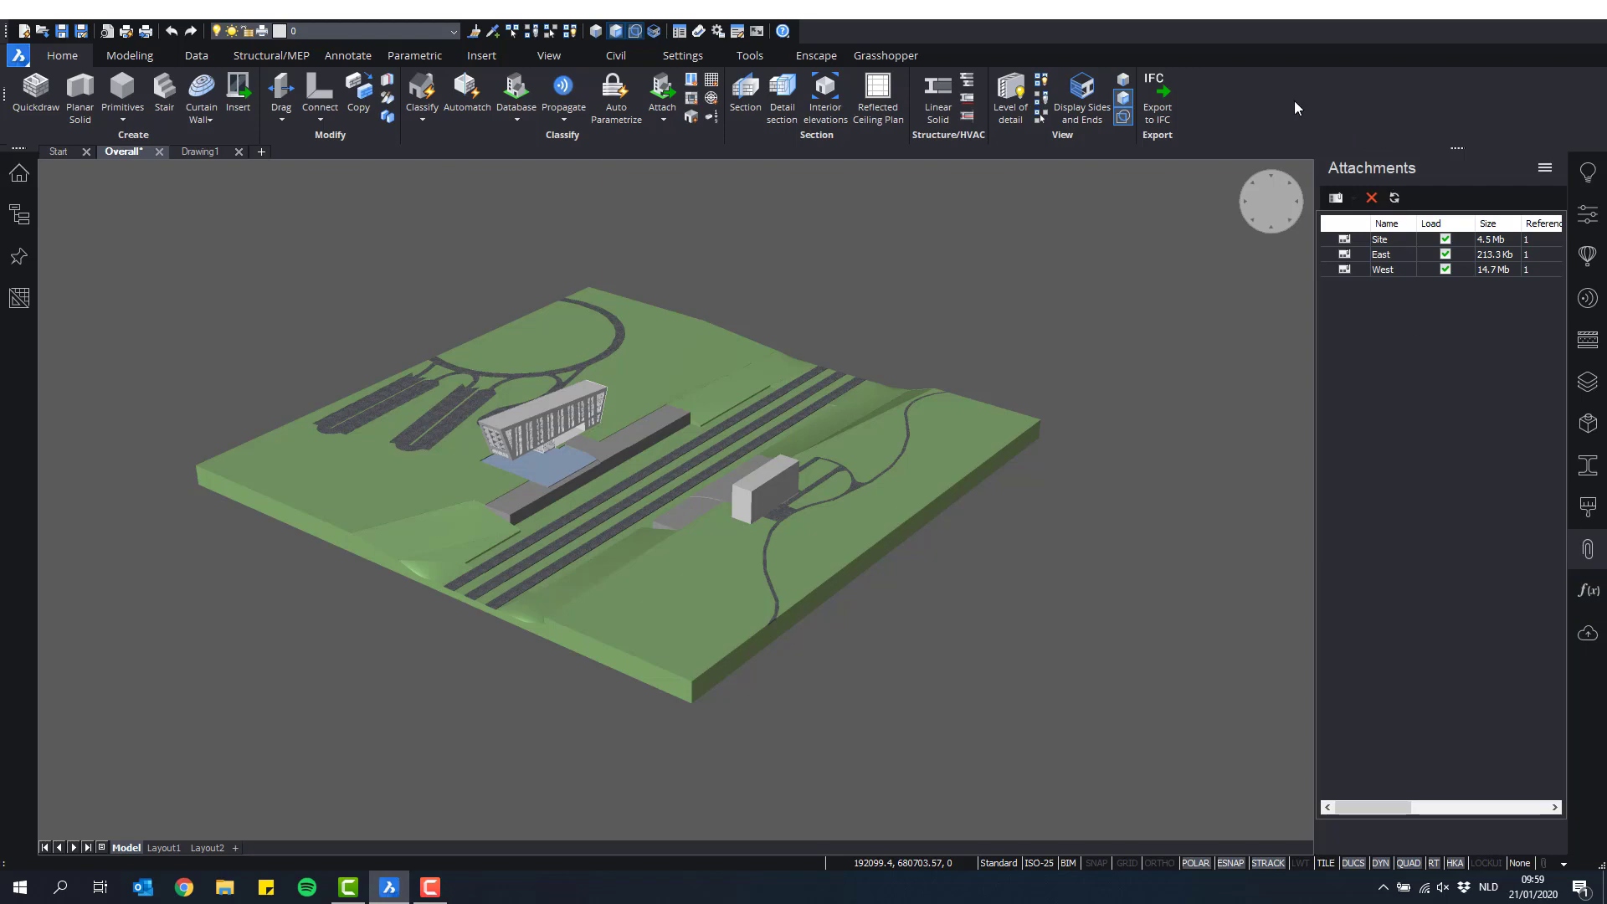
{"action": "right_click", "coordinate": [1255, 134]}
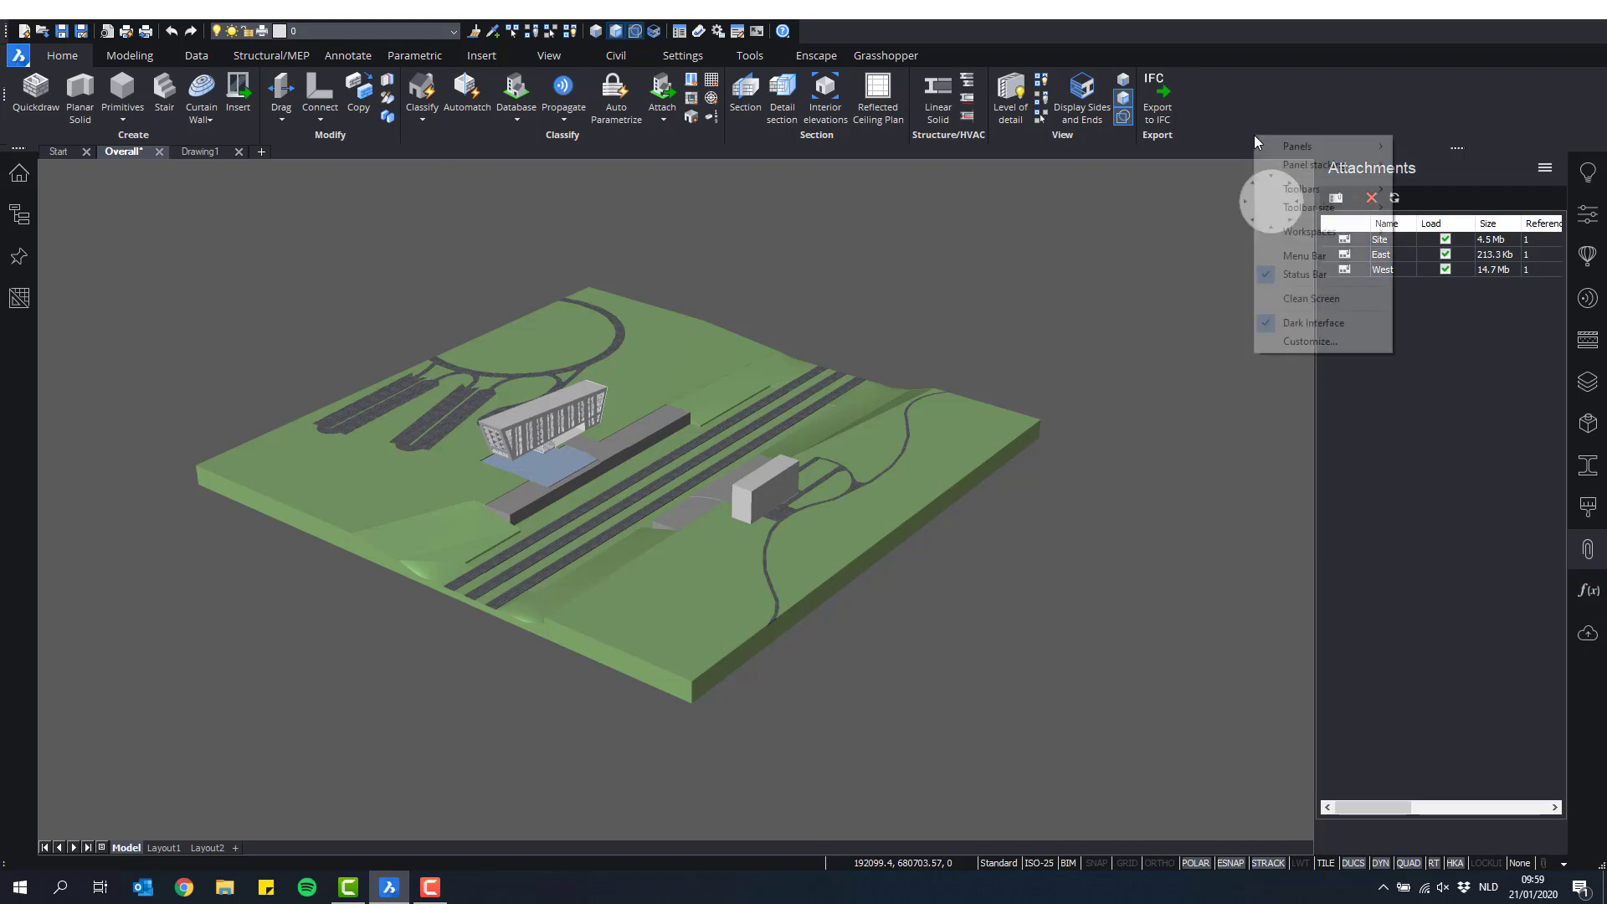
{"action": "mouse_move", "coordinate": [1379, 154]}
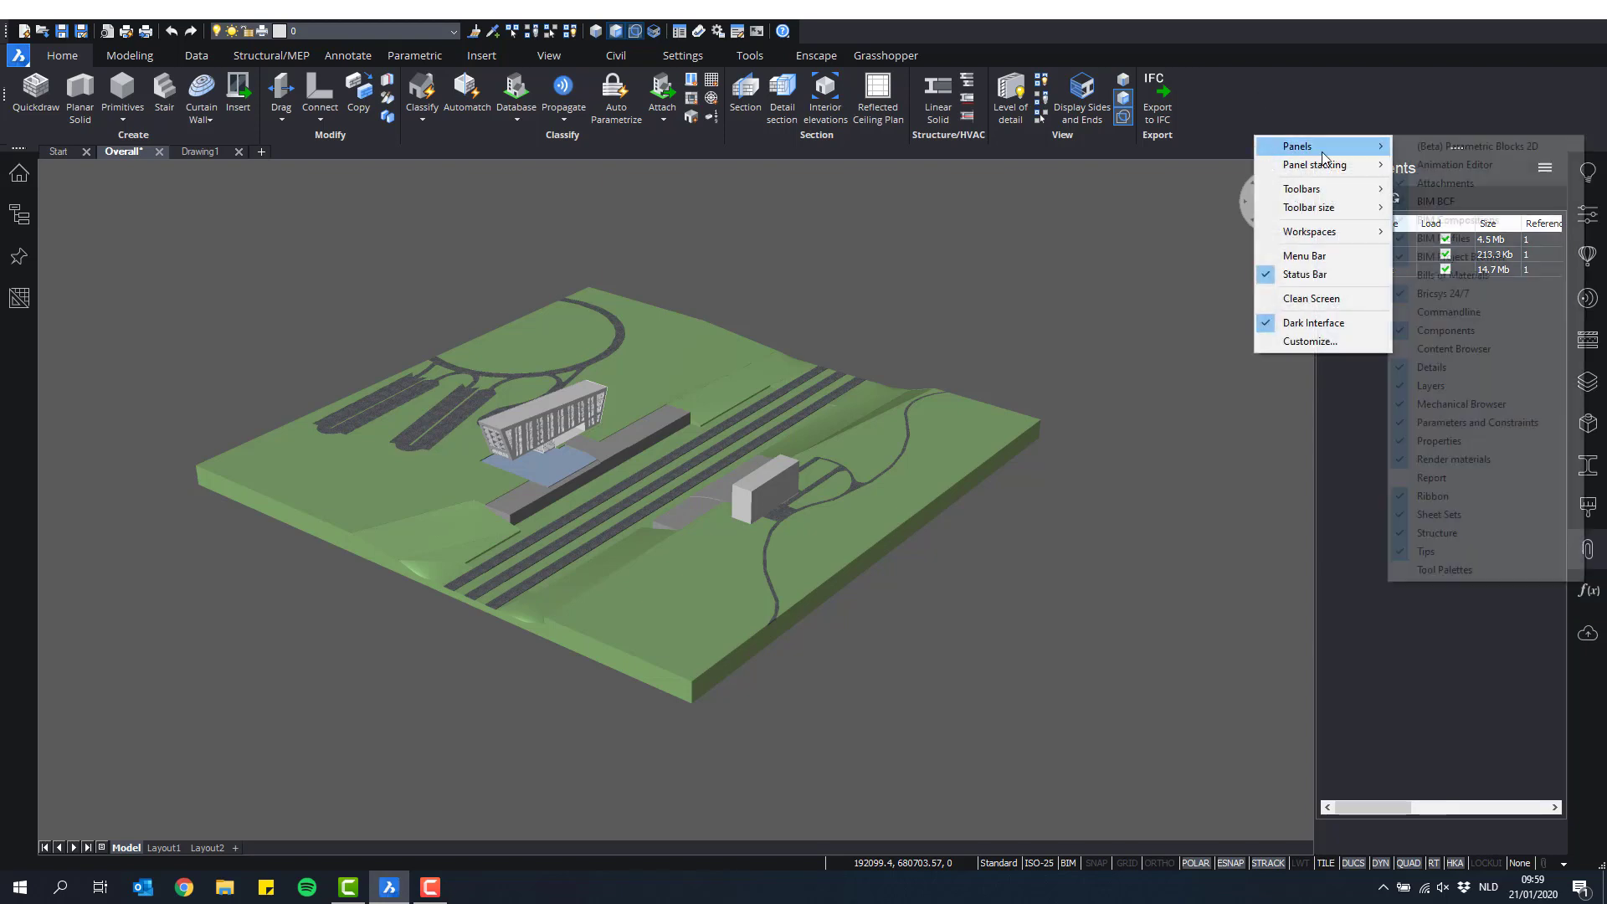
{"action": "left_click", "coordinate": [1413, 184]}
{"action": "left_click", "coordinate": [1013, 294]}
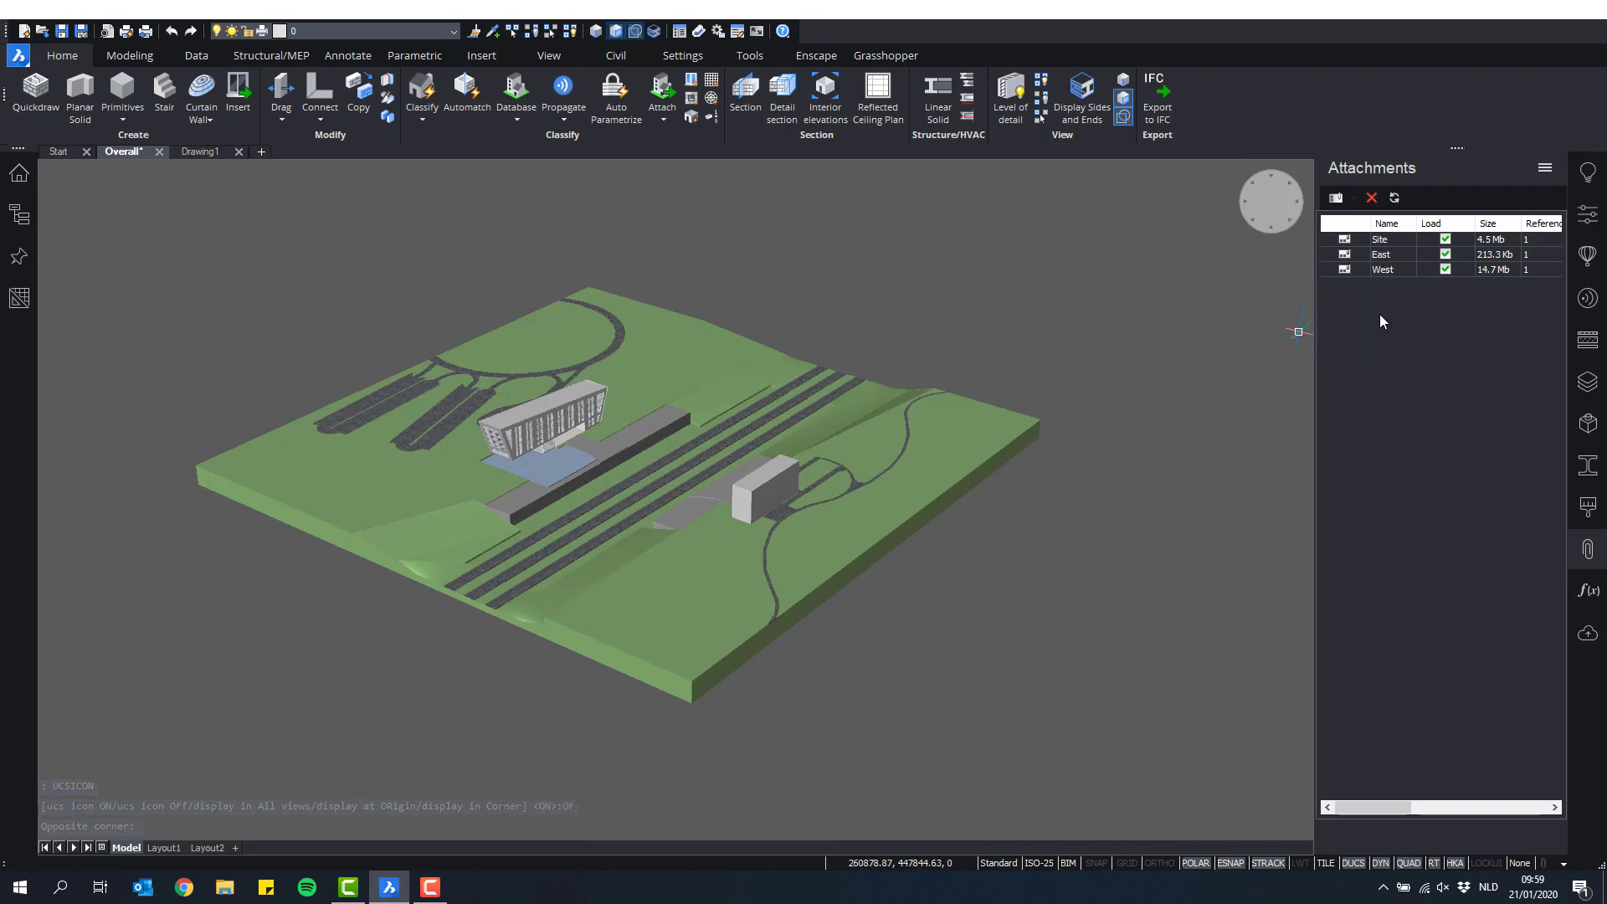
Step: Examine the referenced East and West buildings on the site and close the attachments list
{"action": "scroll", "coordinate": [746, 496], "scroll_direction": "up", "scroll_amount": 3}
{"action": "scroll", "coordinate": [746, 496], "scroll_direction": "up", "scroll_amount": 5}
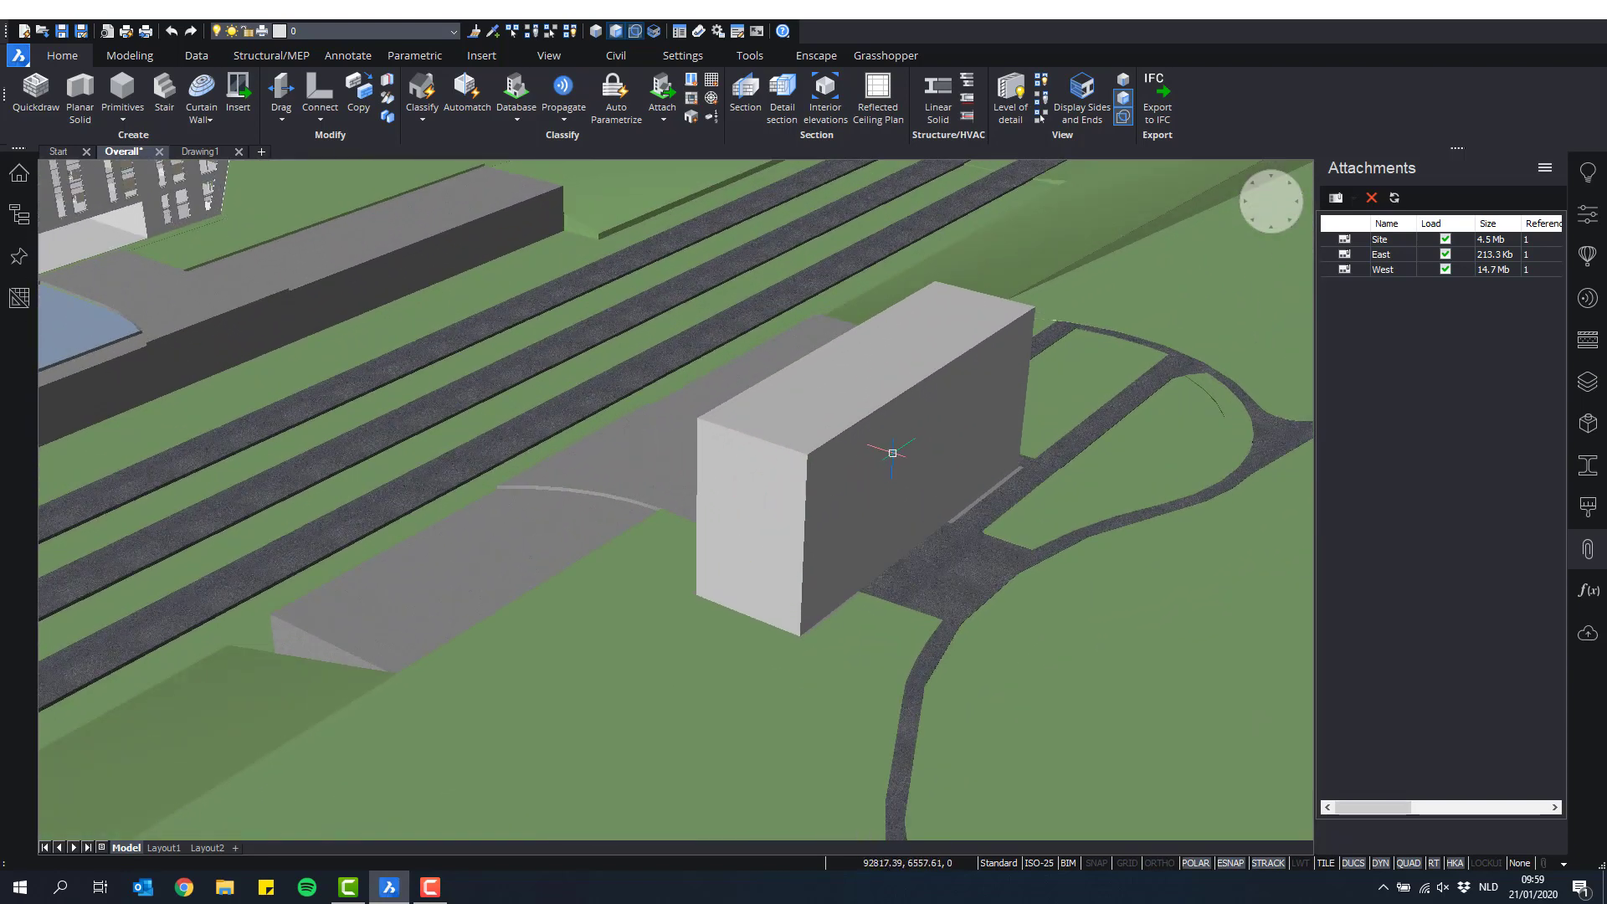
{"action": "scroll", "coordinate": [769, 476], "scroll_direction": "down", "scroll_amount": 8}
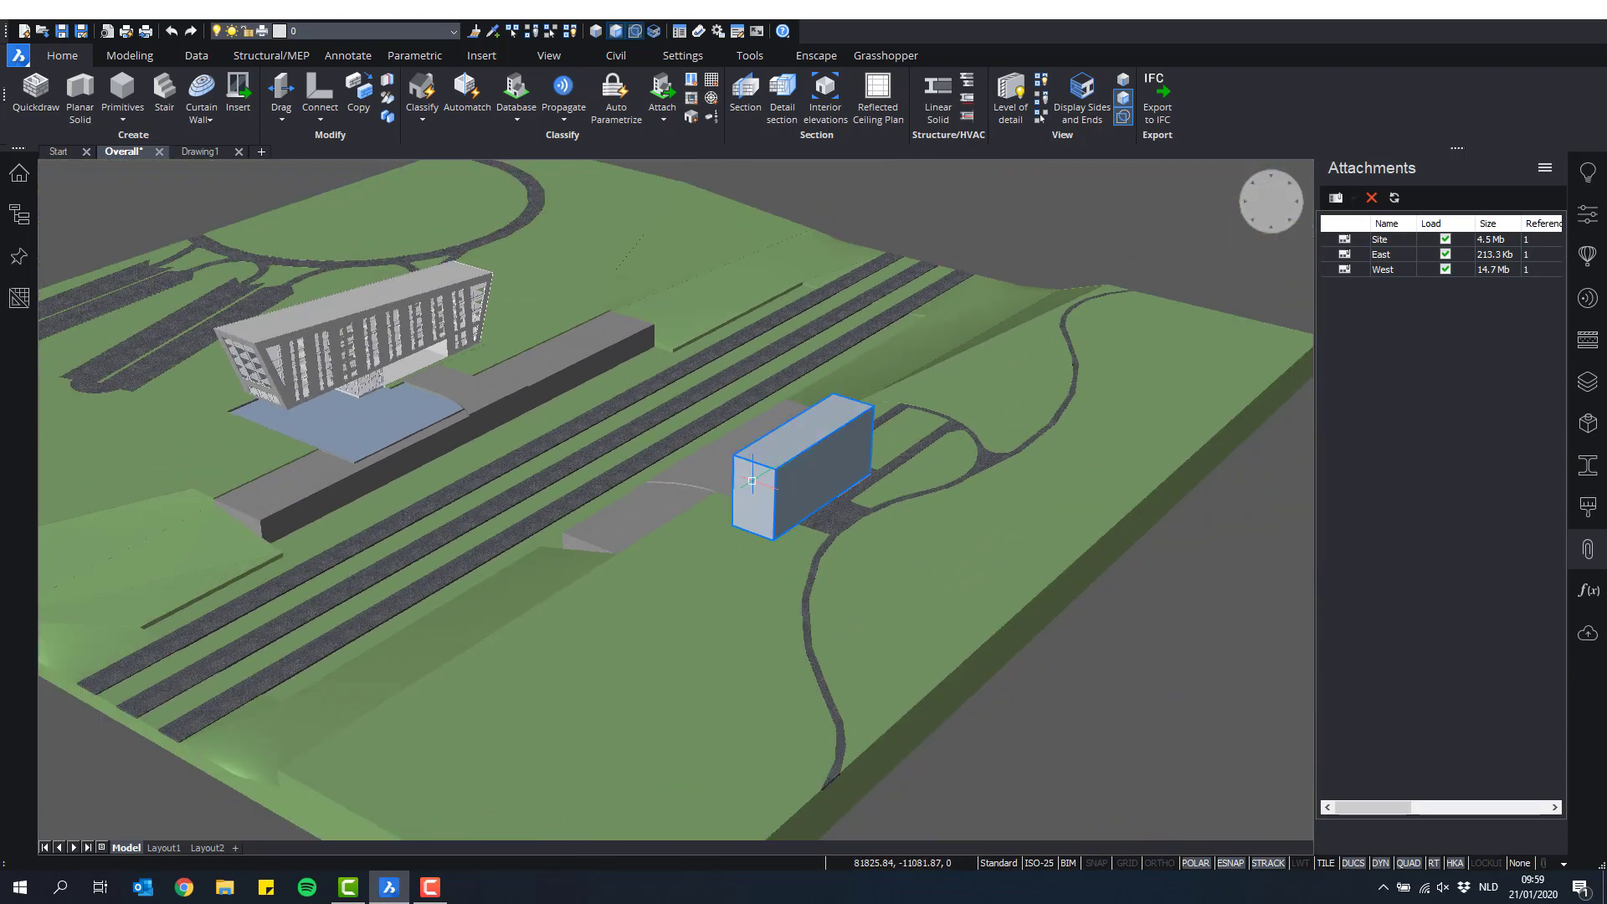
{"action": "scroll", "coordinate": [869, 545], "scroll_direction": "up", "scroll_amount": 2}
{"action": "scroll", "coordinate": [881, 511], "scroll_direction": "down", "scroll_amount": 2}
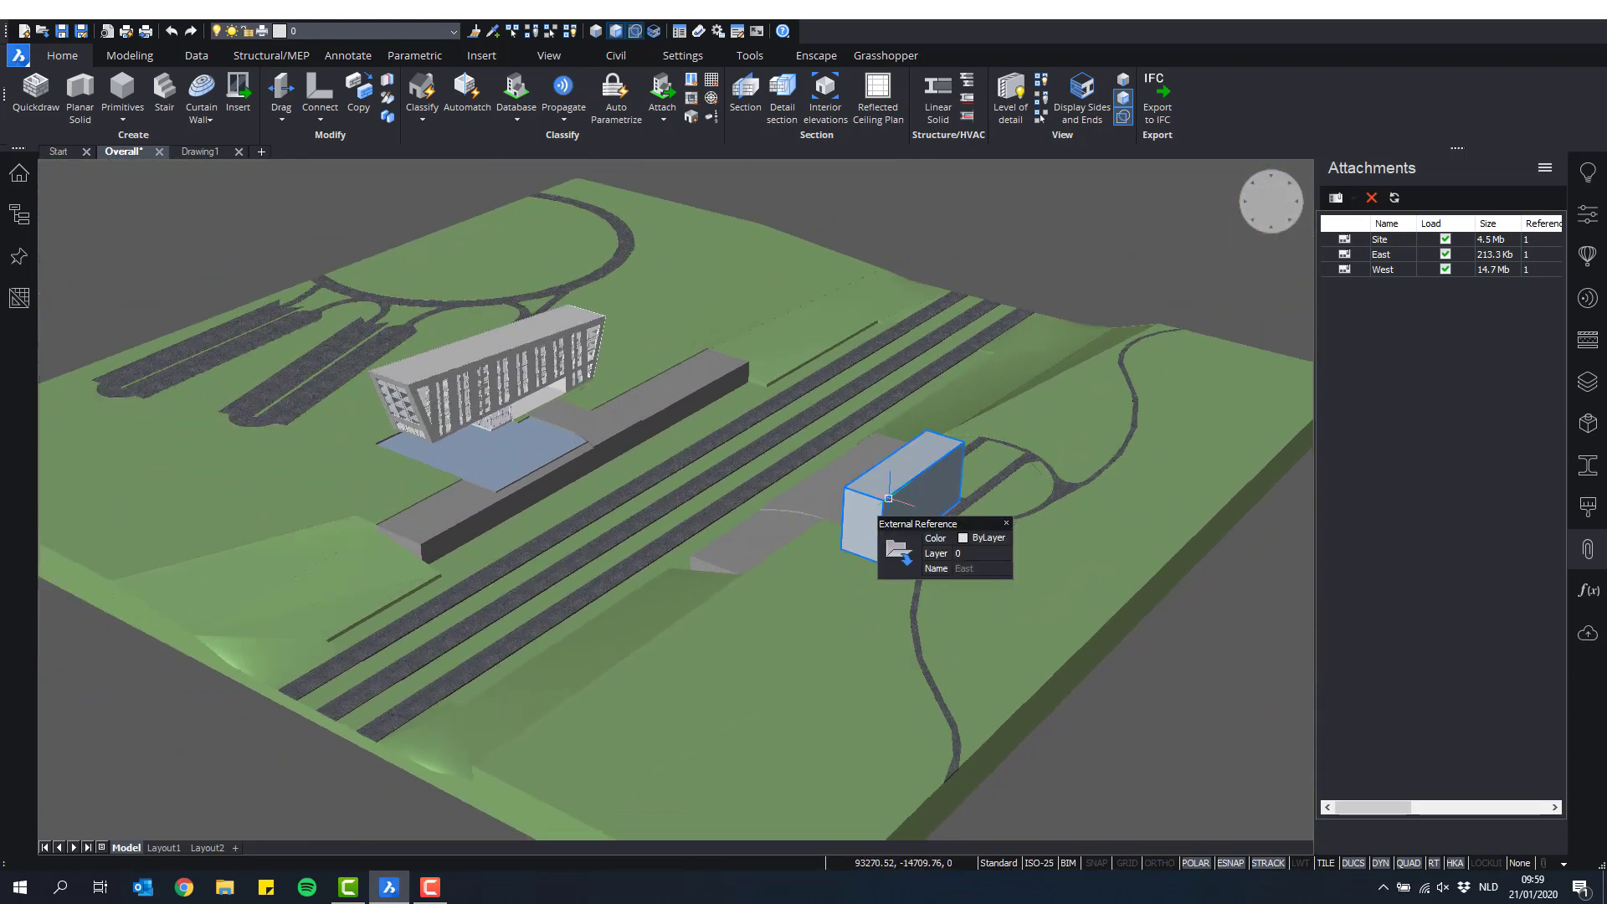
{"action": "middle_click_drag", "start_coordinate": [871, 530], "coordinate": [916, 537]}
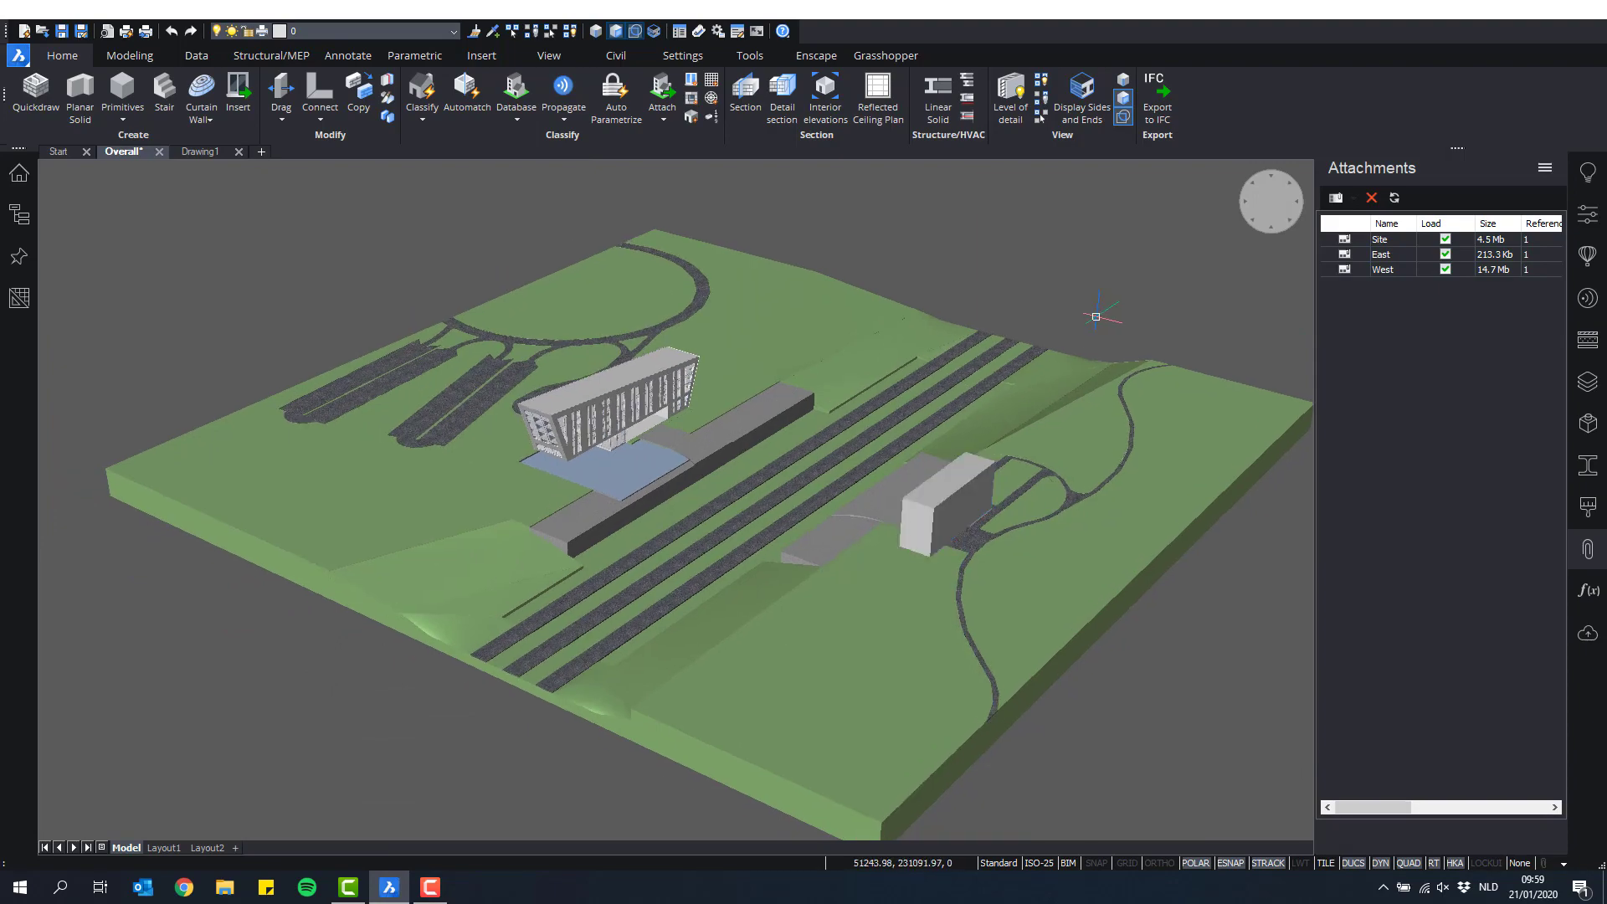
{"action": "scroll", "coordinate": [668, 448], "scroll_direction": "up", "scroll_amount": 8}
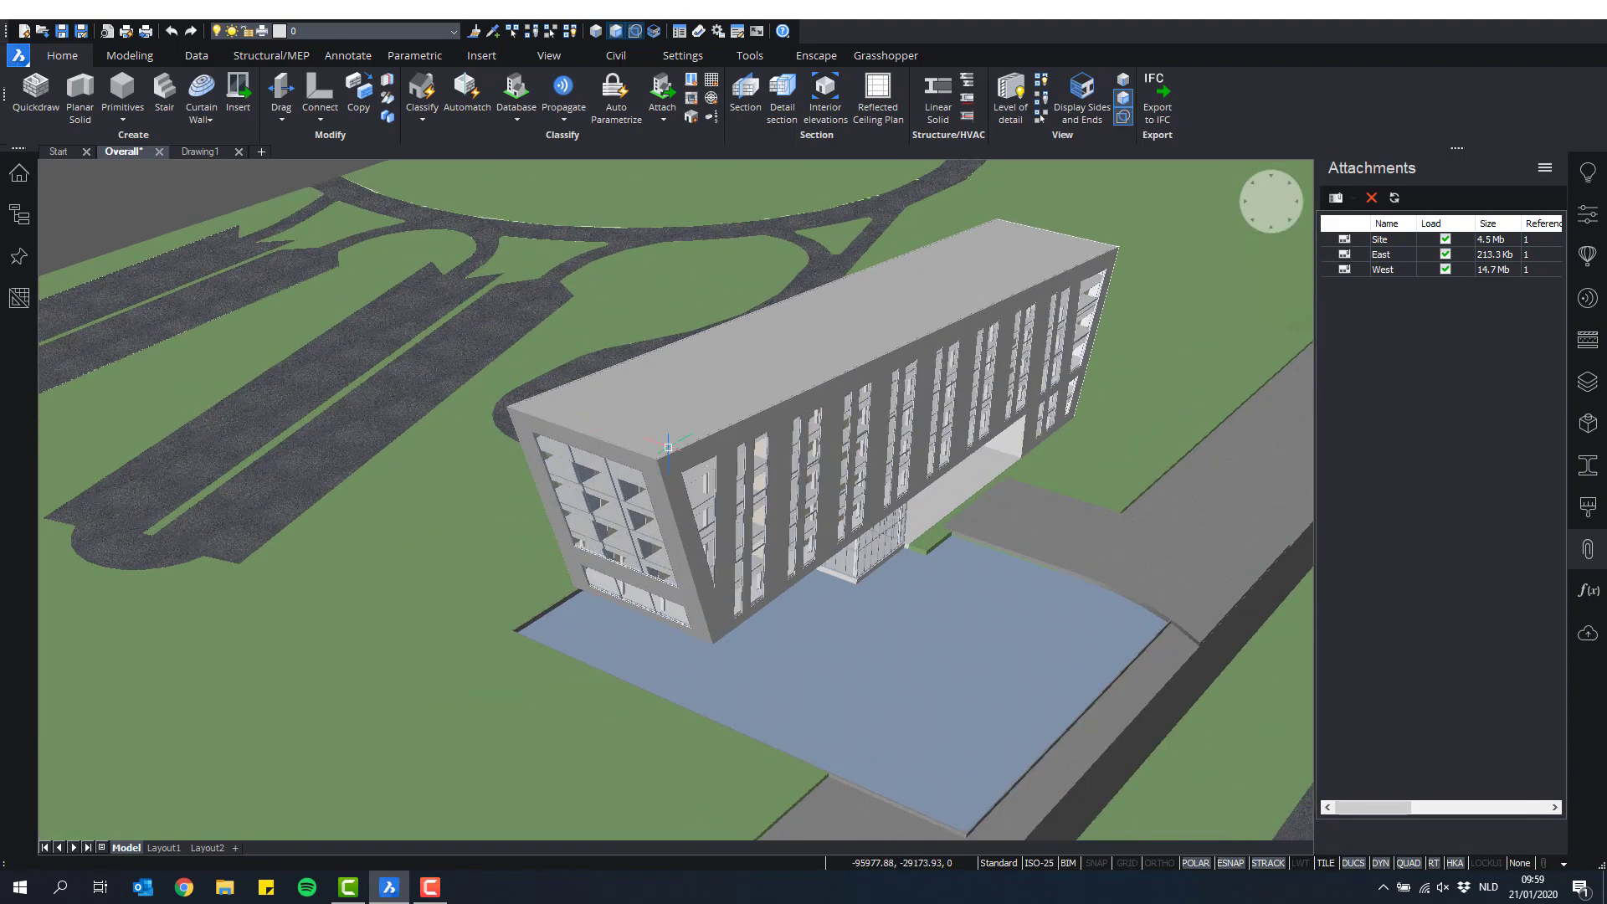
{"action": "scroll", "coordinate": [832, 509], "scroll_direction": "down", "scroll_amount": 3}
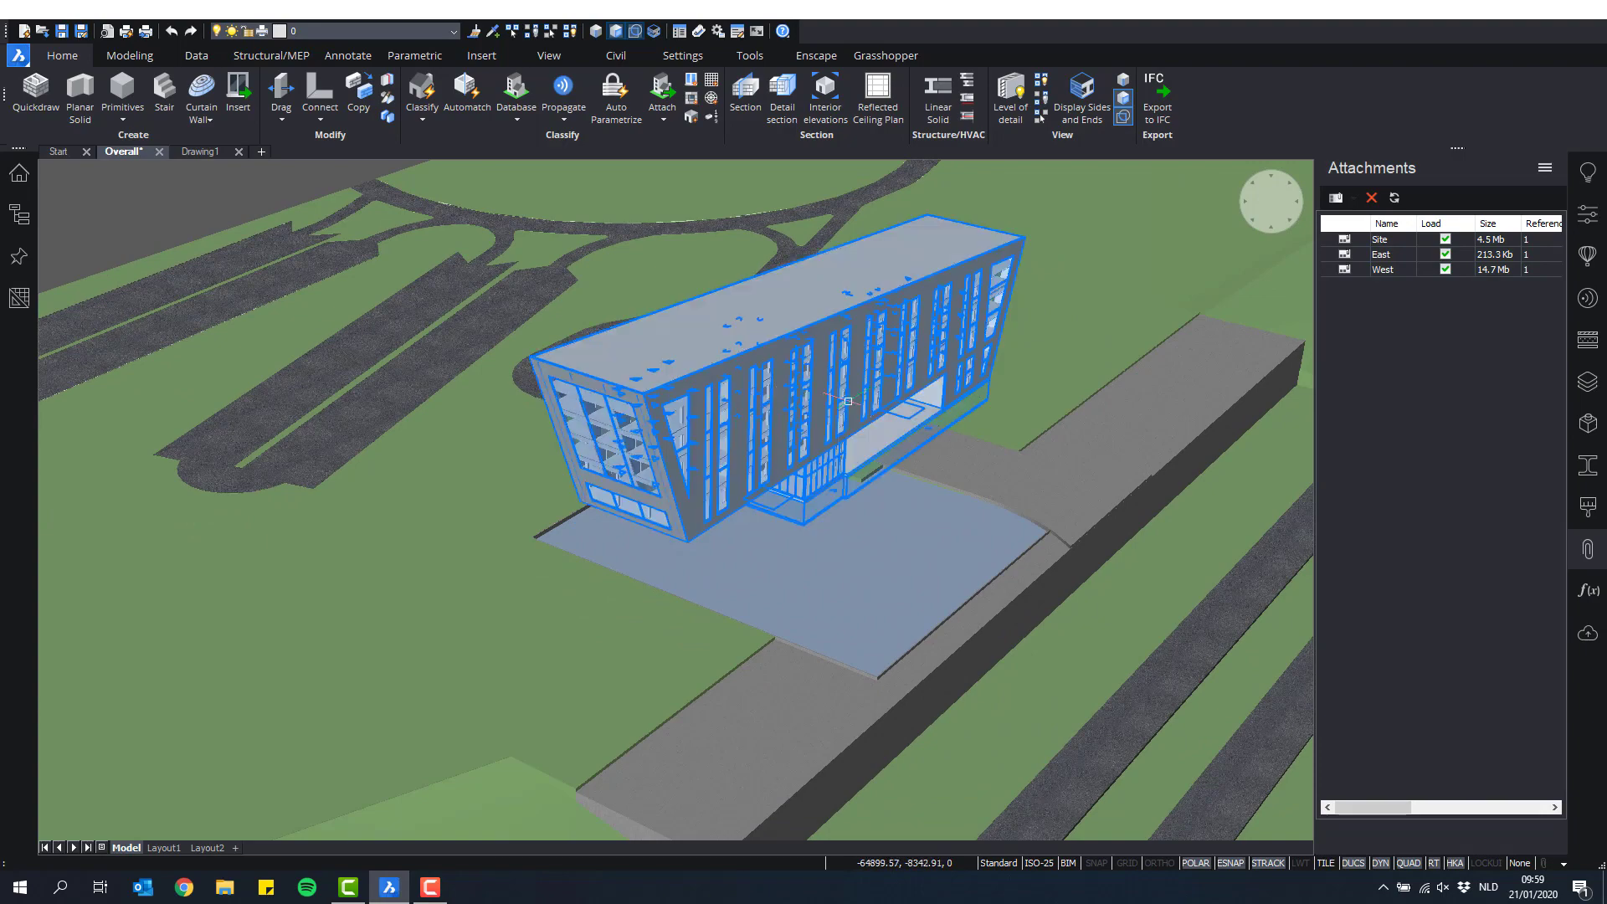
{"action": "scroll", "coordinate": [826, 405], "scroll_direction": "down", "scroll_amount": 2}
{"action": "scroll", "coordinate": [826, 404], "scroll_direction": "down", "scroll_amount": 3}
{"action": "scroll", "coordinate": [971, 330], "scroll_direction": "down", "scroll_amount": 2}
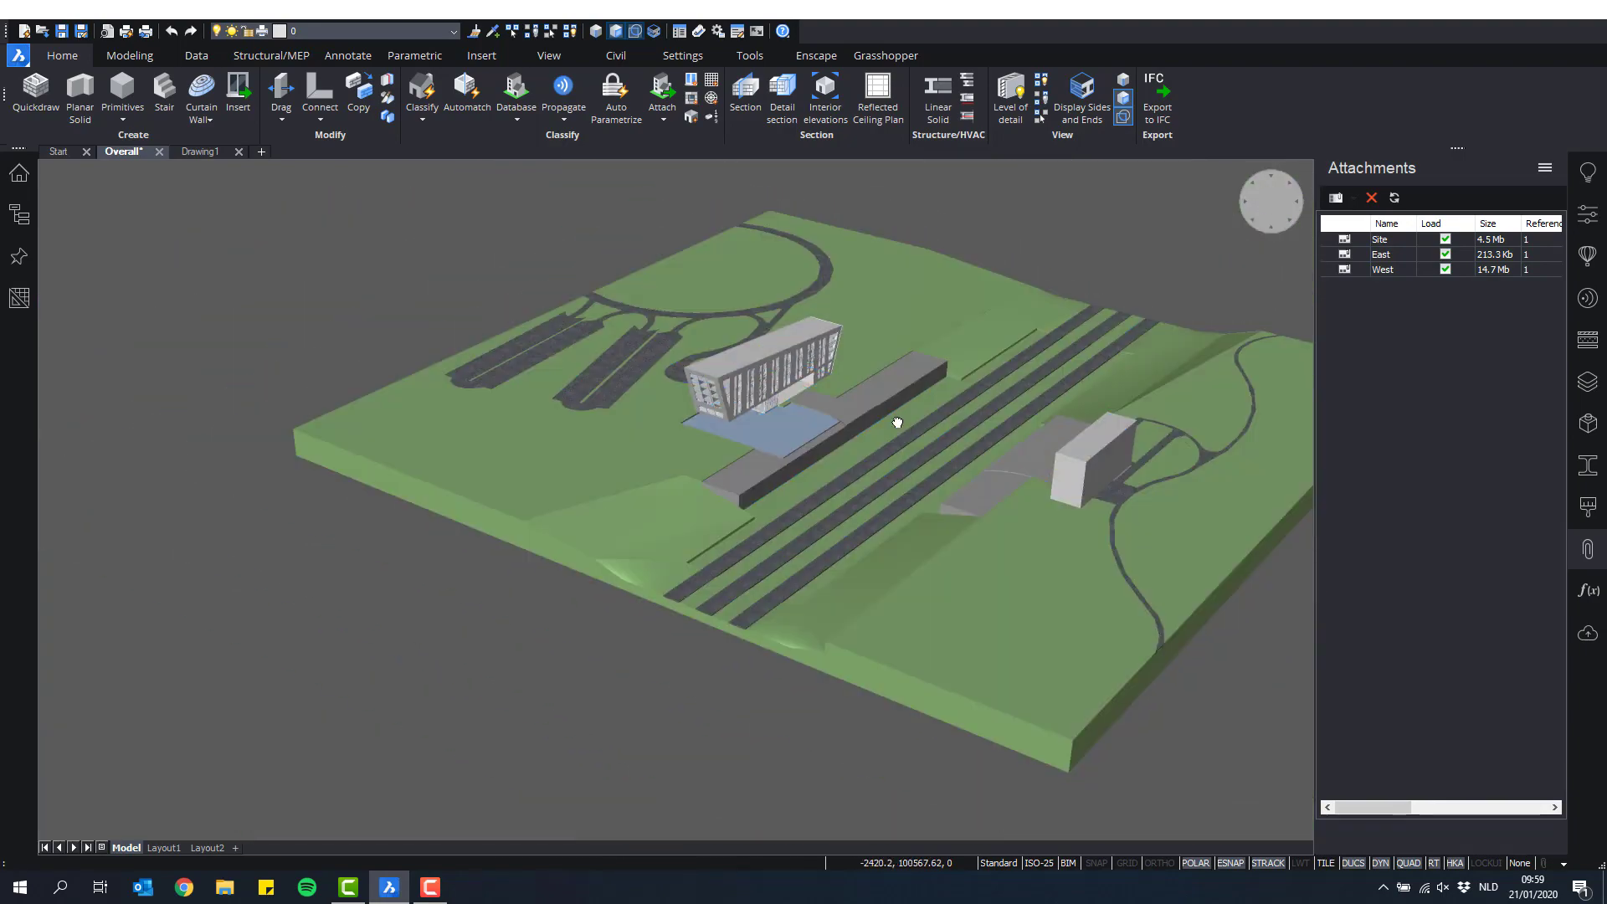
{"action": "scroll", "coordinate": [1022, 300], "scroll_direction": "down", "scroll_amount": 2}
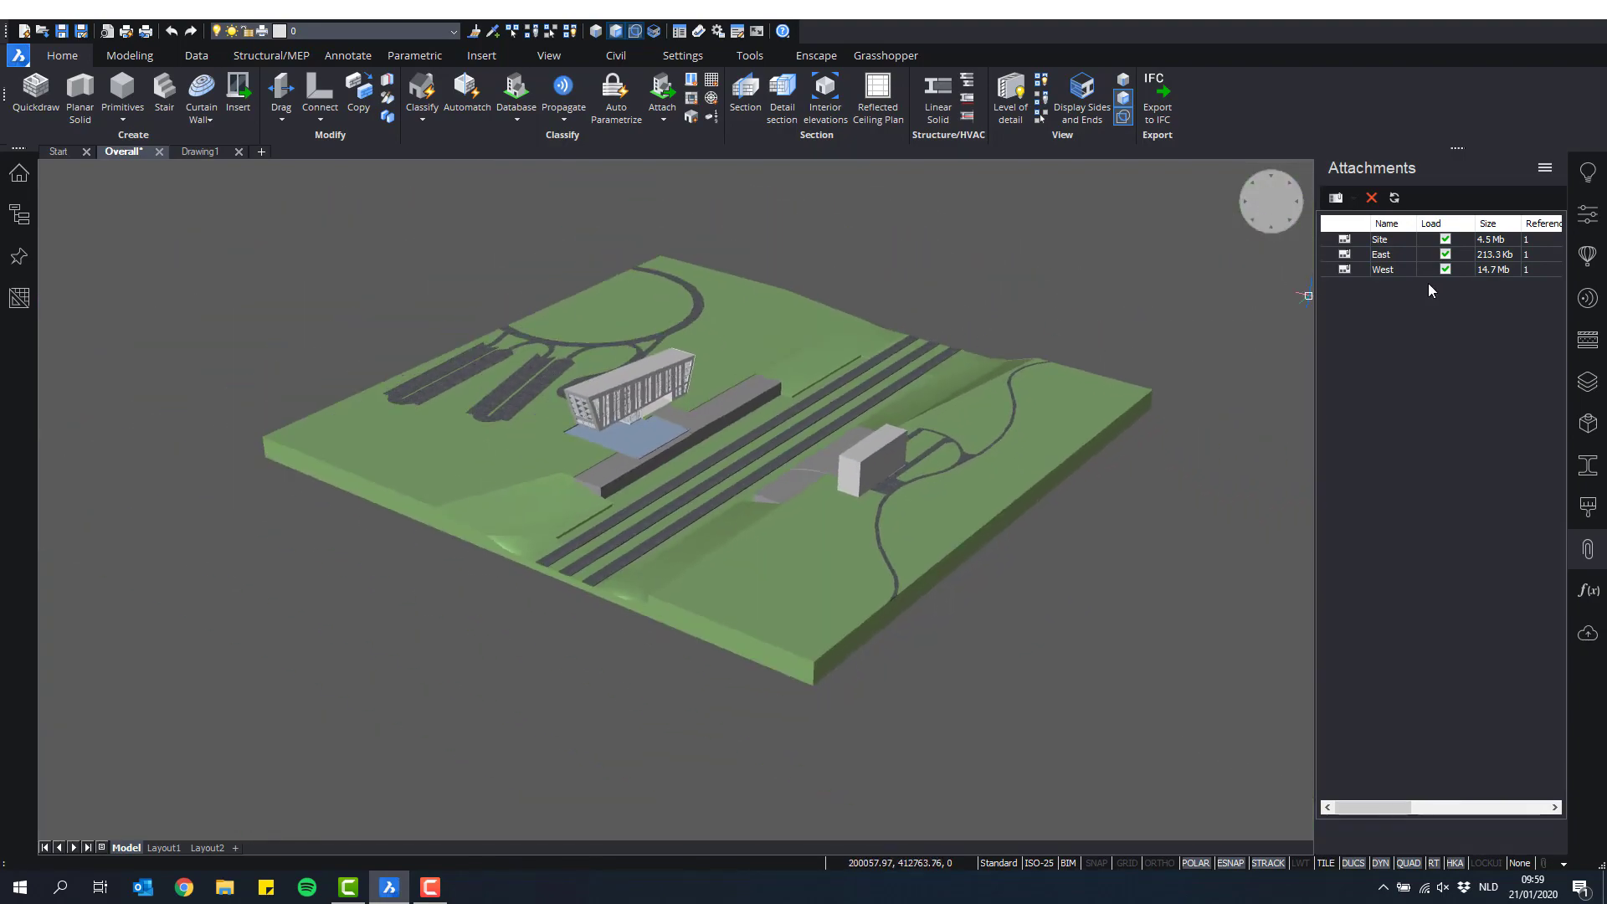
{"action": "left_click", "coordinate": [1589, 553]}
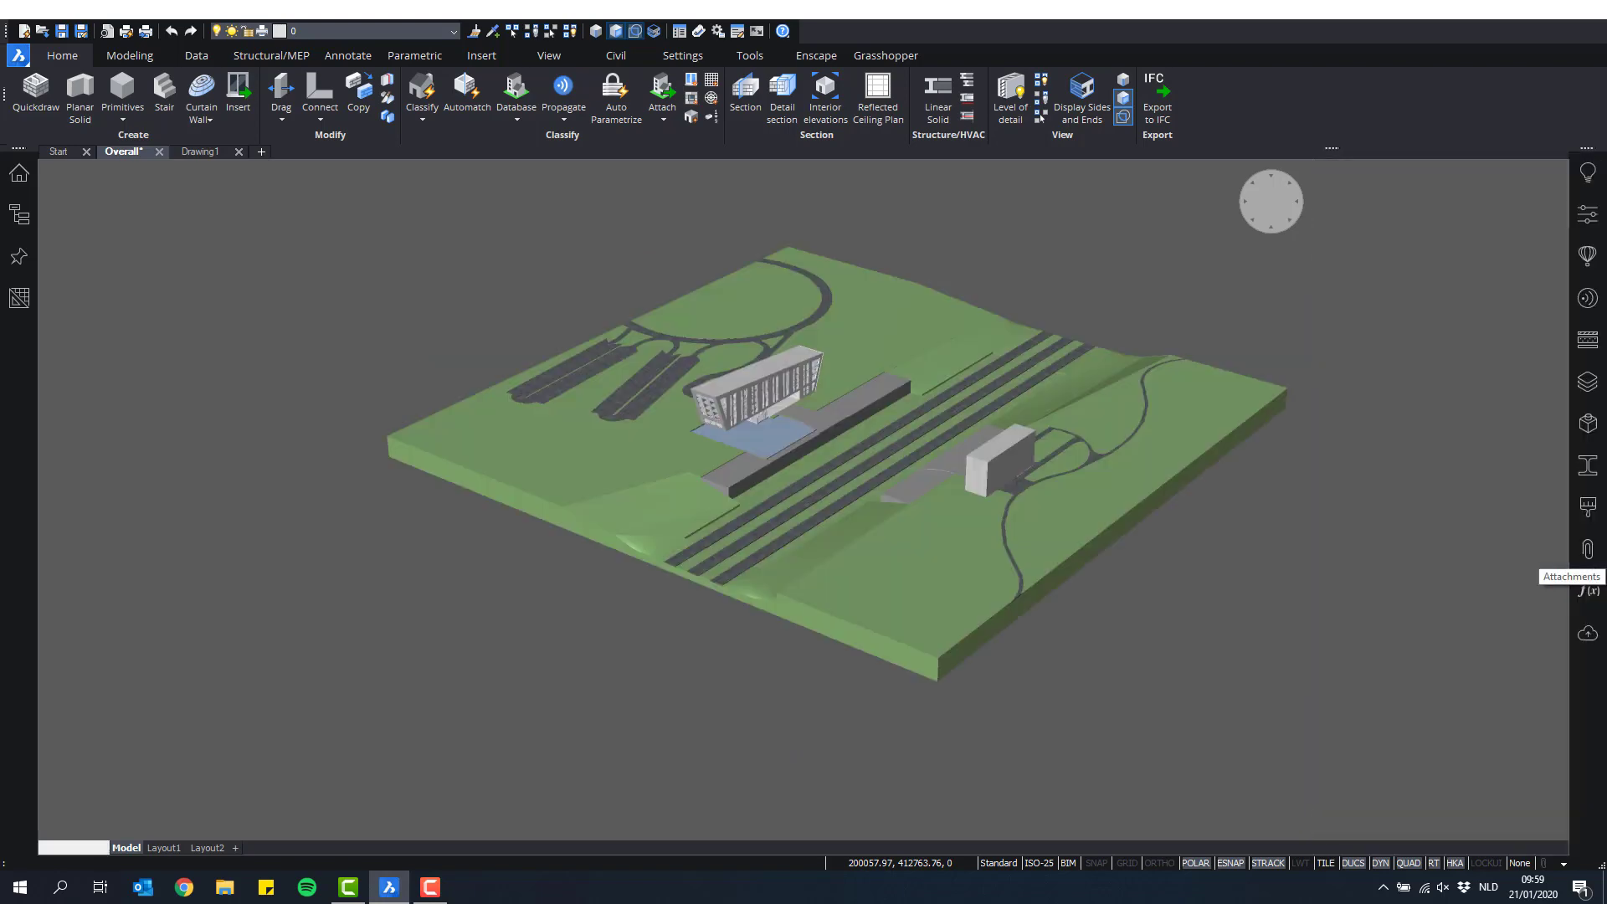
{"action": "middle_click_drag", "start_coordinate": [1044, 275], "coordinate": [965, 300]}
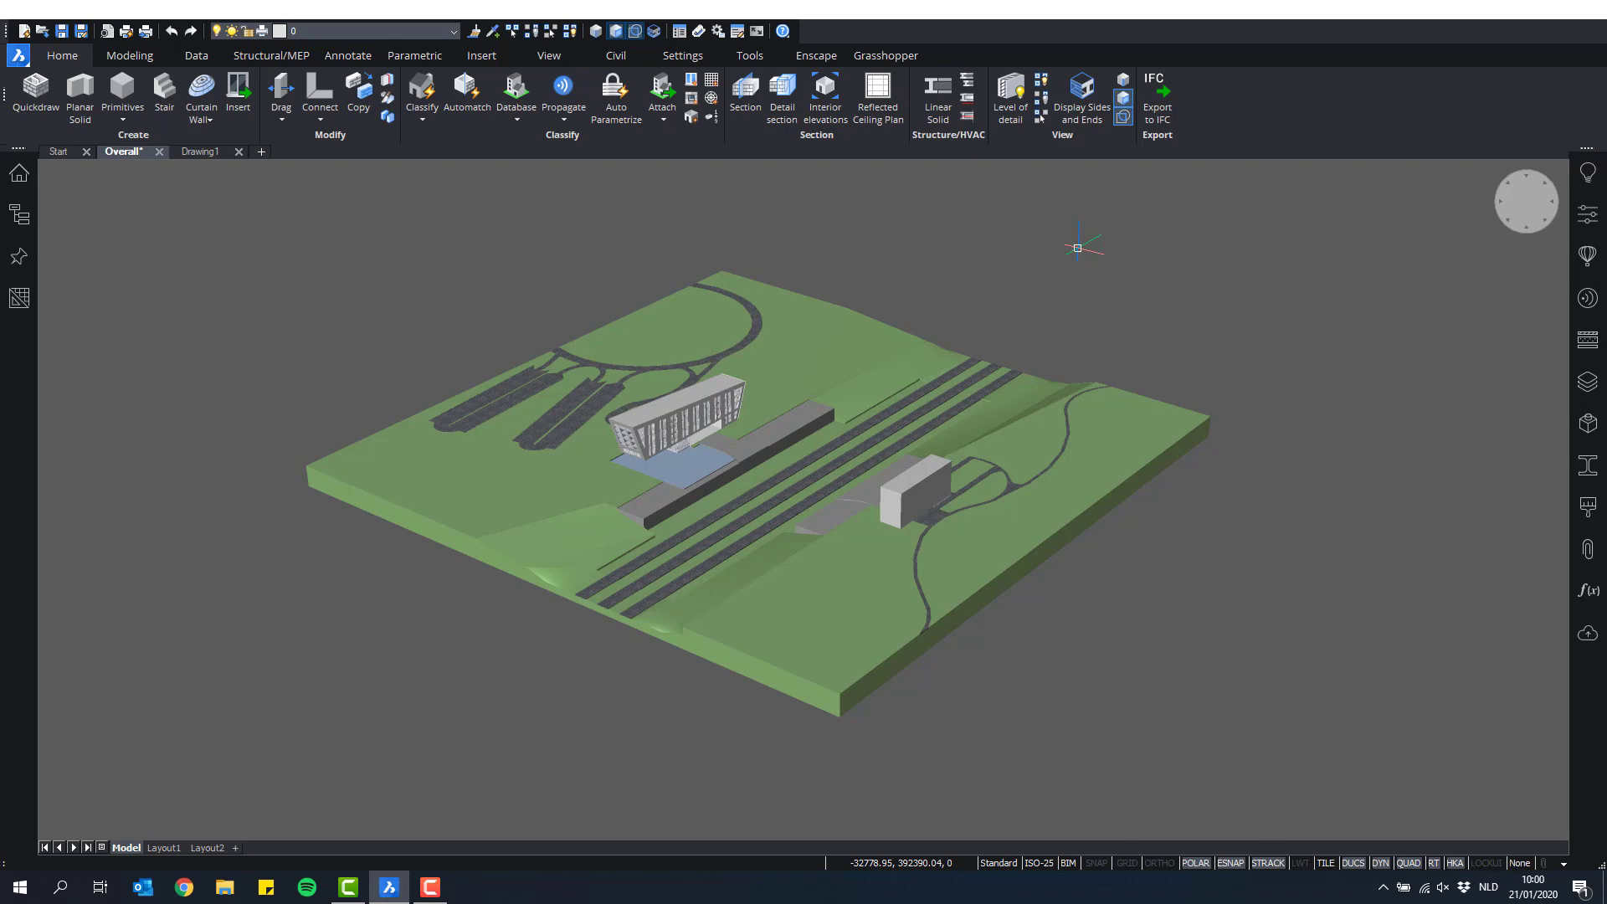
Step: Start a file import and browse from Training 09-01-2020 through Starter files and Modeling to the Flowing Rail folder
{"action": "left_click", "coordinate": [18, 55]}
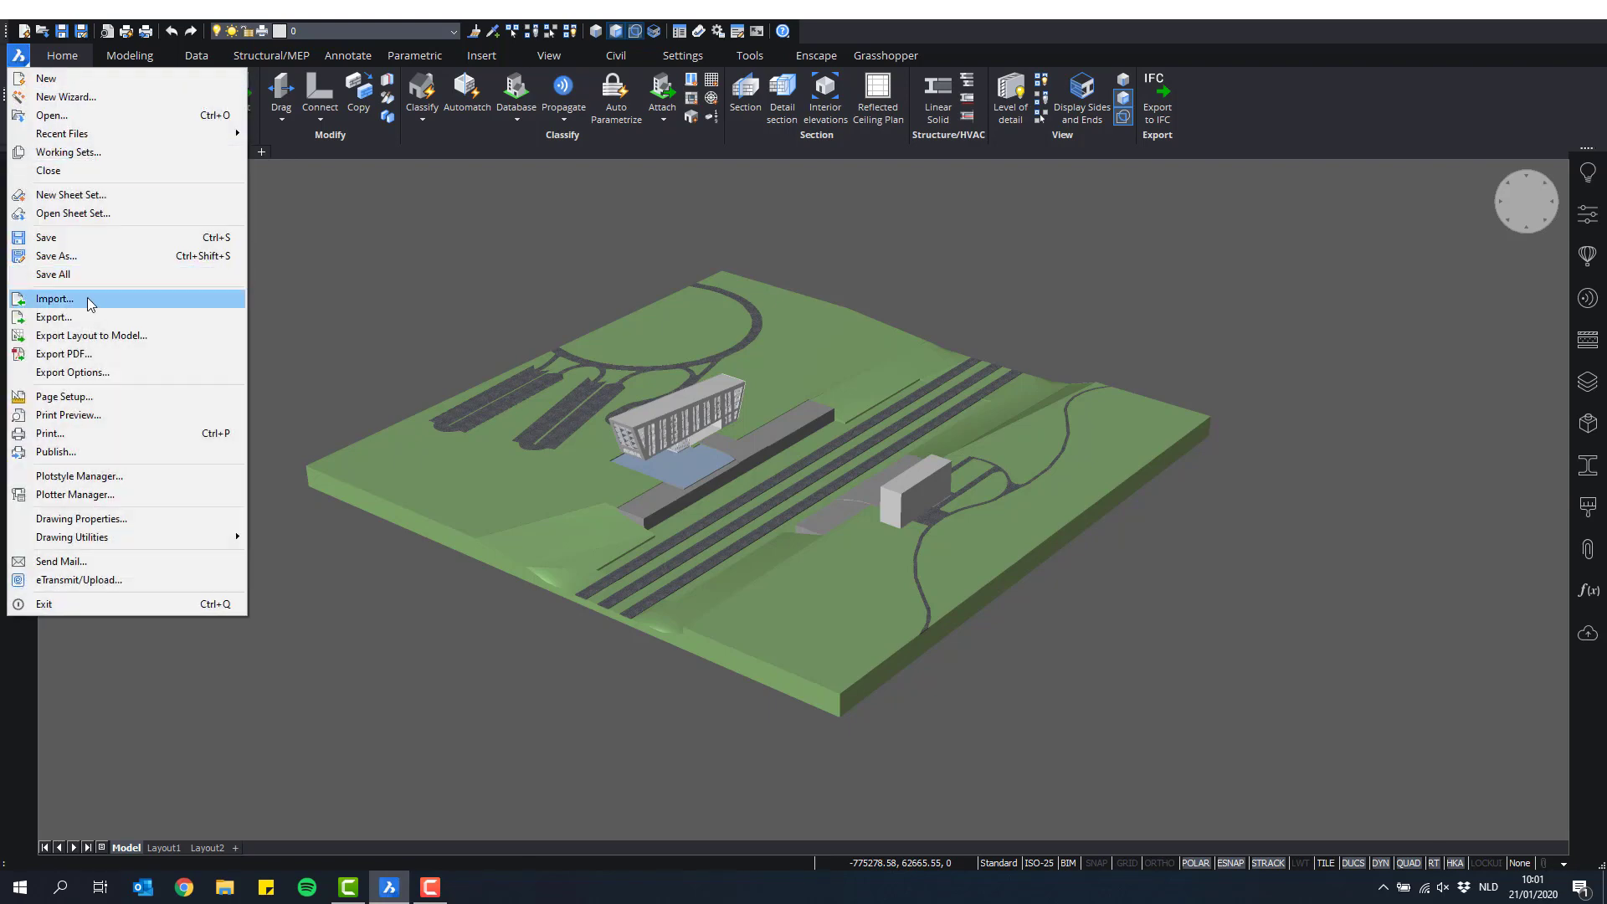
{"action": "left_click", "coordinate": [54, 299]}
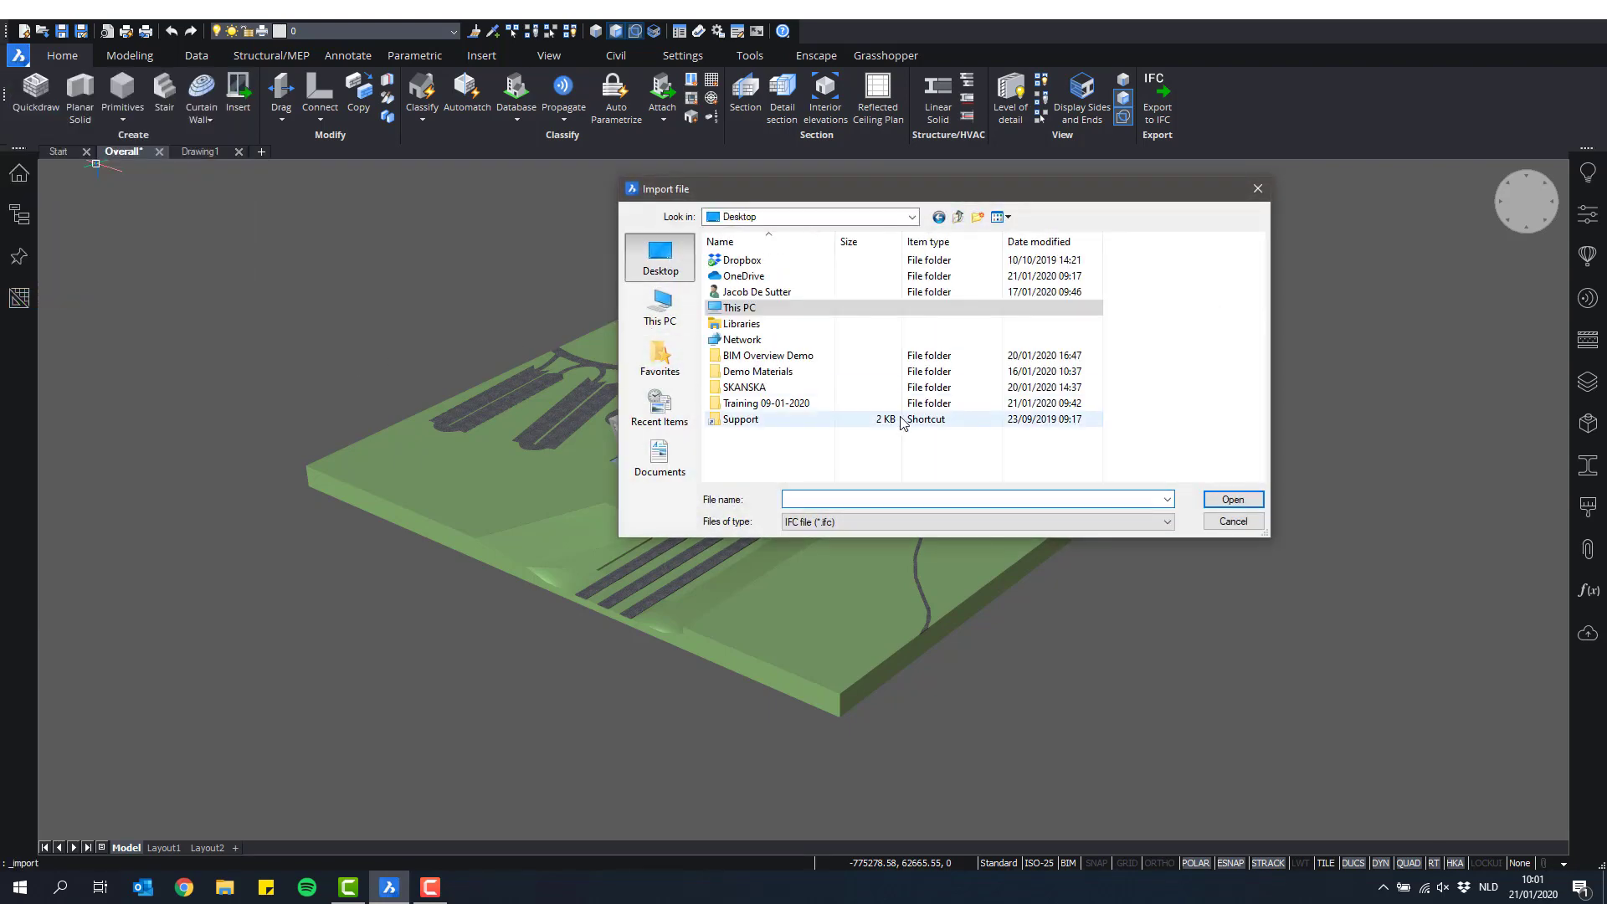
{"action": "double_click", "coordinate": [798, 406]}
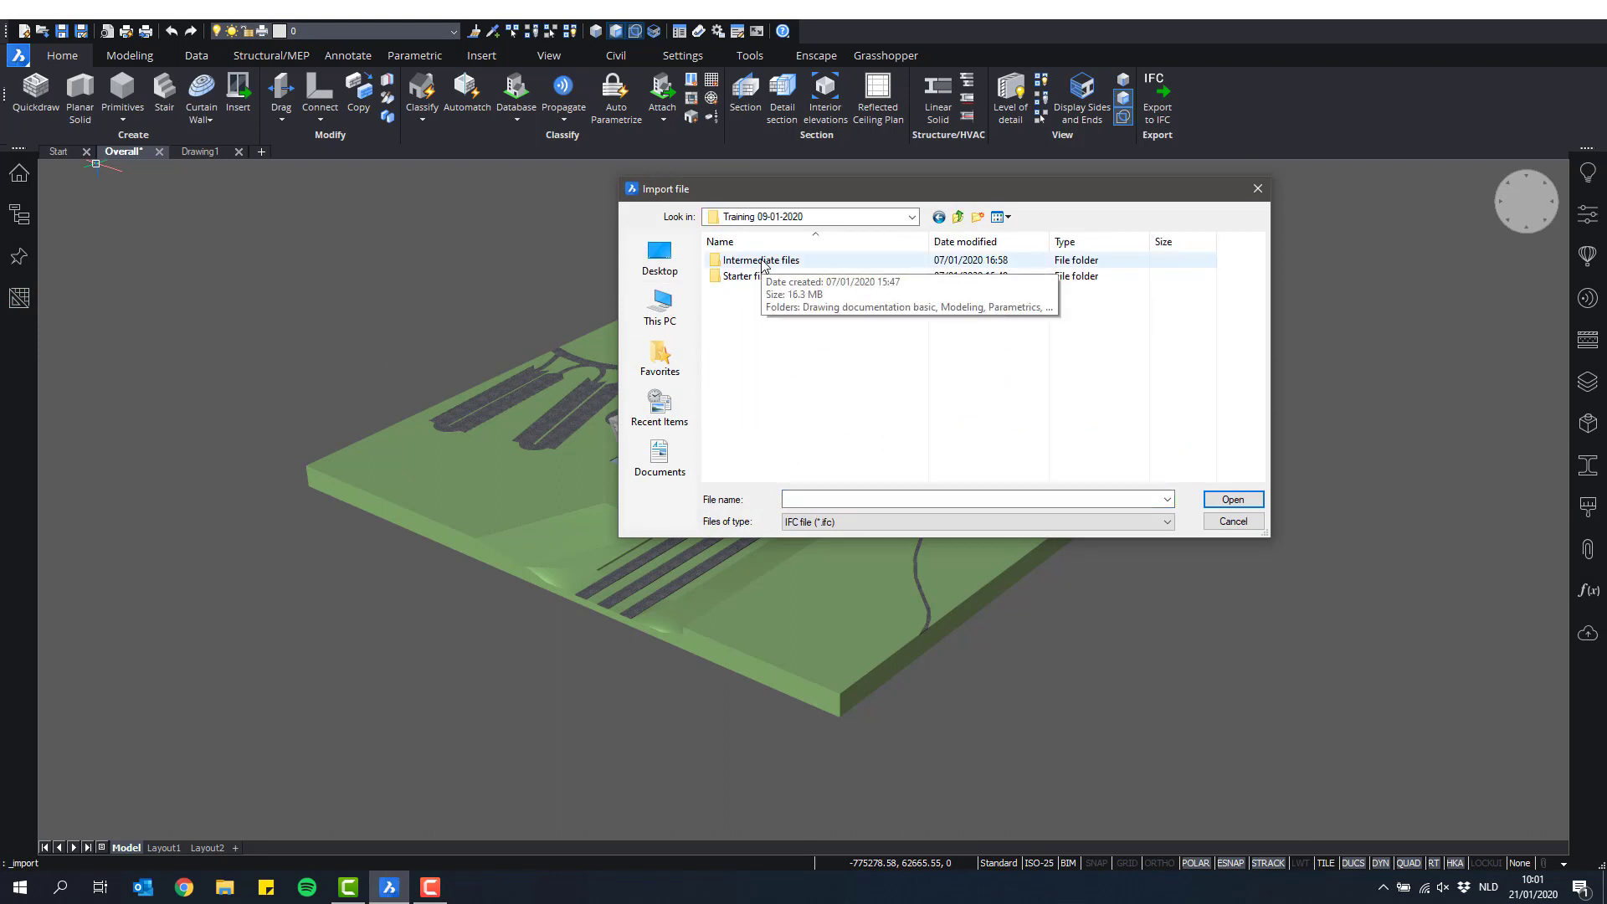
{"action": "double_click", "coordinate": [758, 276]}
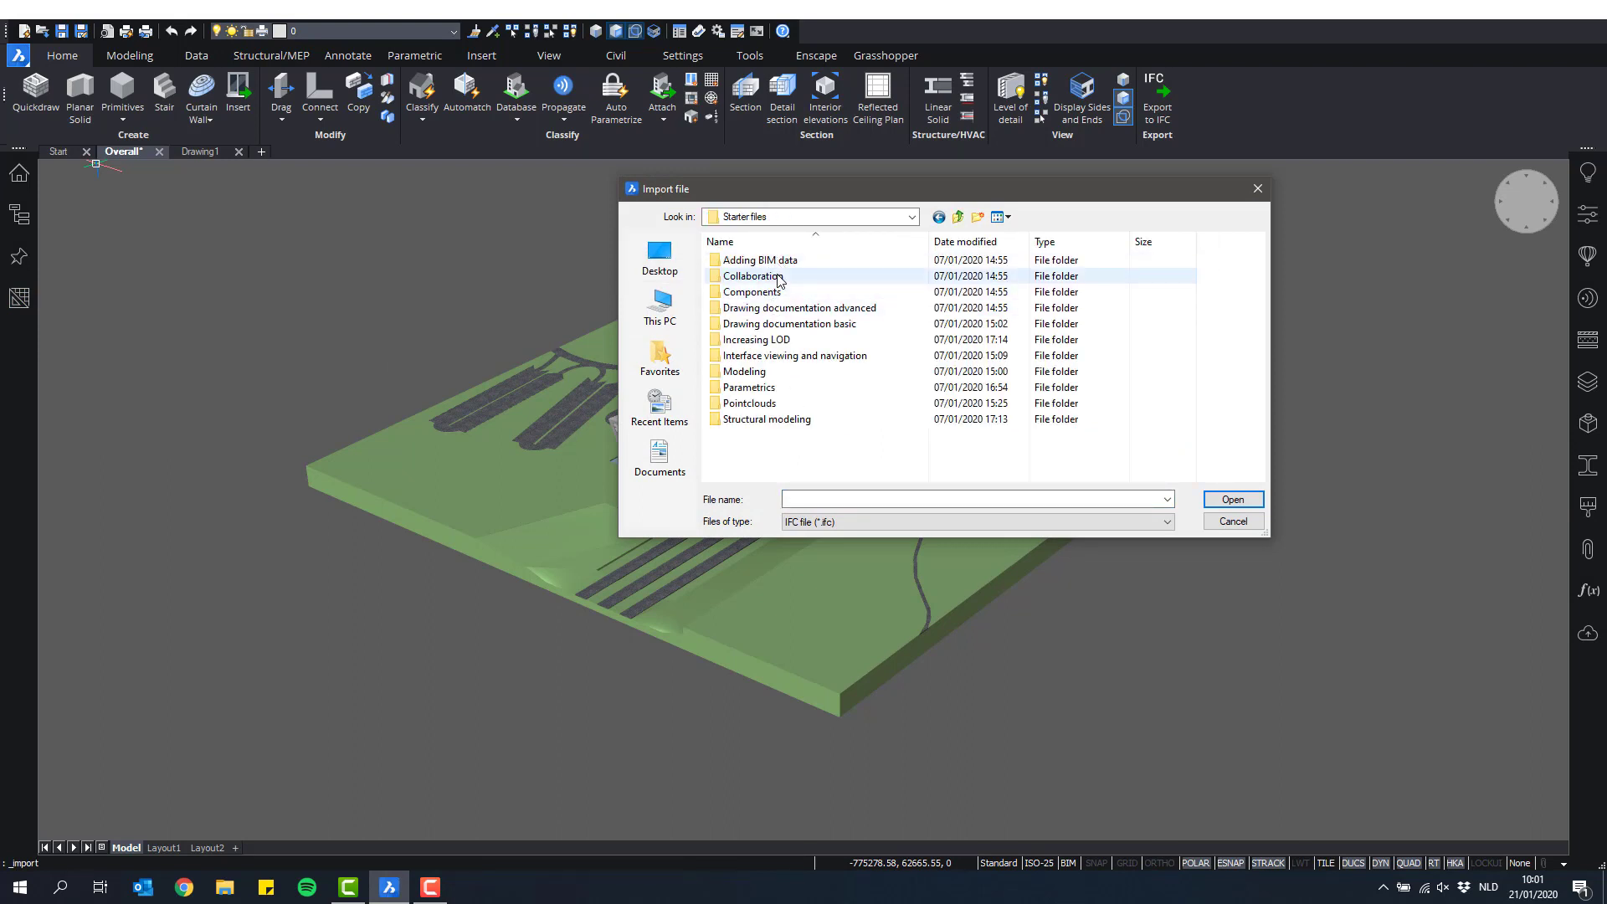
{"action": "double_click", "coordinate": [746, 371]}
{"action": "left_click", "coordinate": [795, 267]}
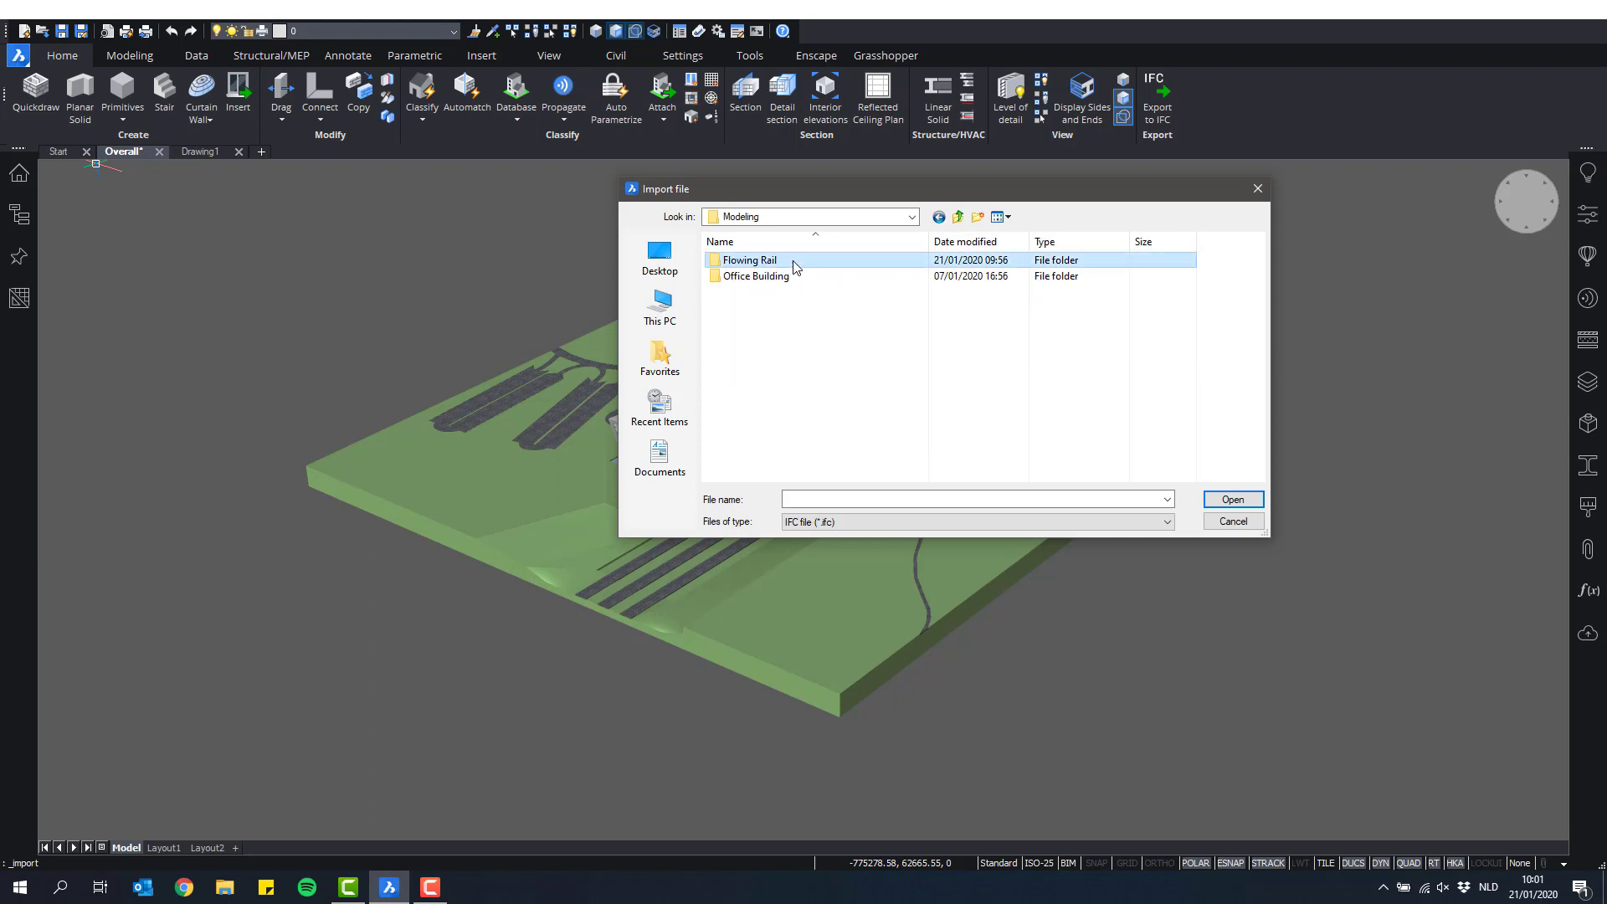
{"action": "double_click", "coordinate": [795, 266]}
Step: Set the import file type to Rhino file (*.3dm) and import Canopy.3dm into the overall model
{"action": "left_click", "coordinate": [939, 524]}
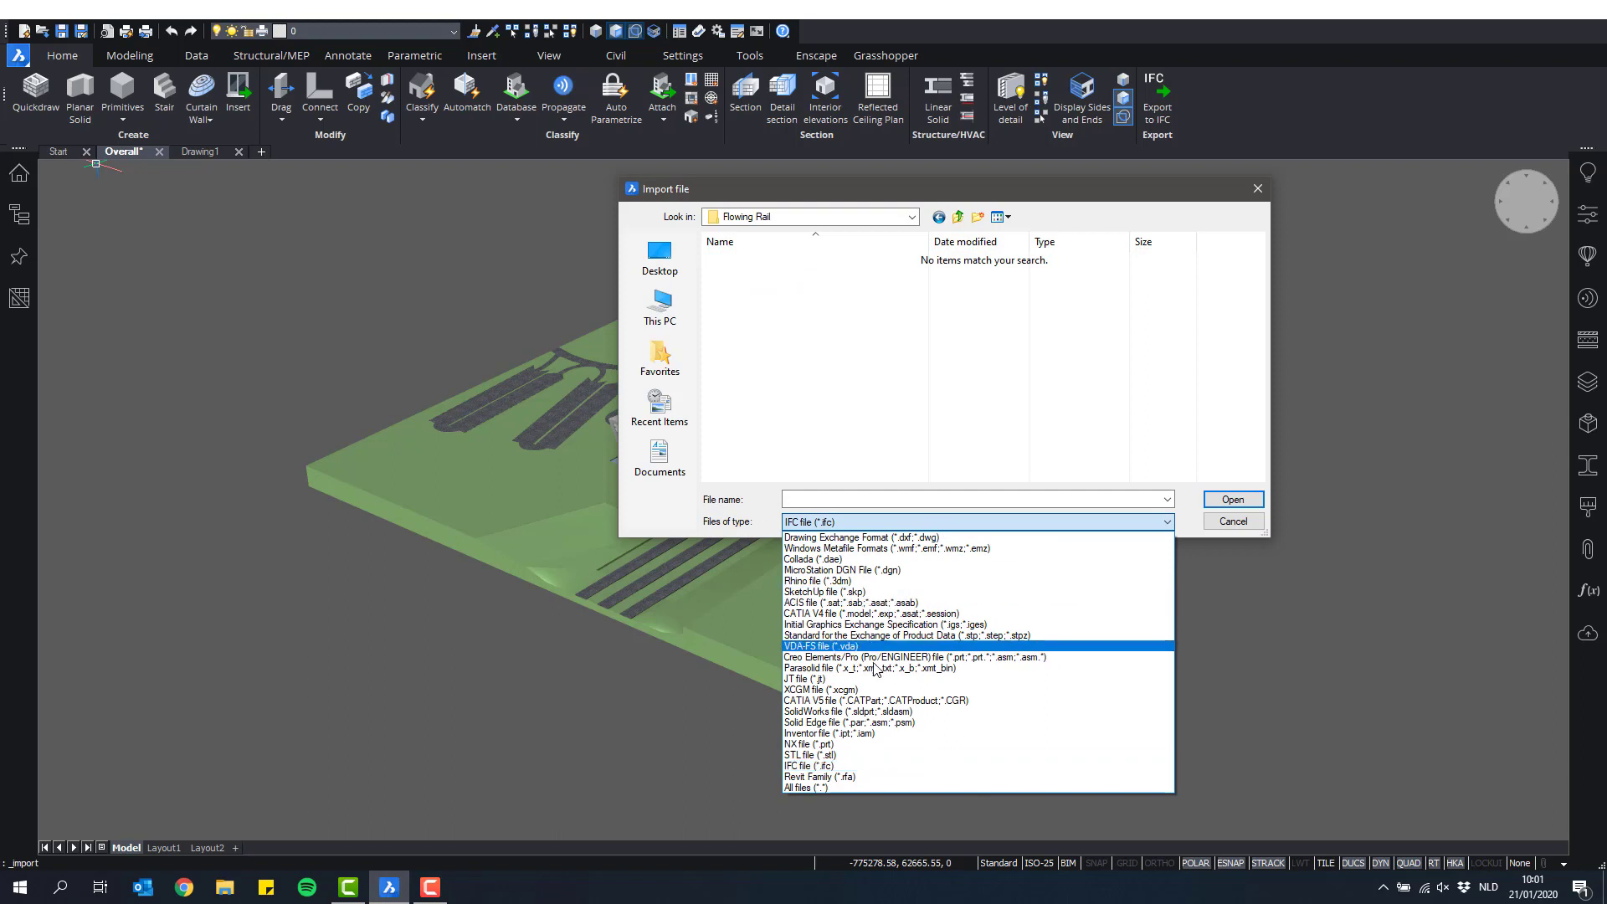
{"action": "left_click", "coordinate": [814, 581]}
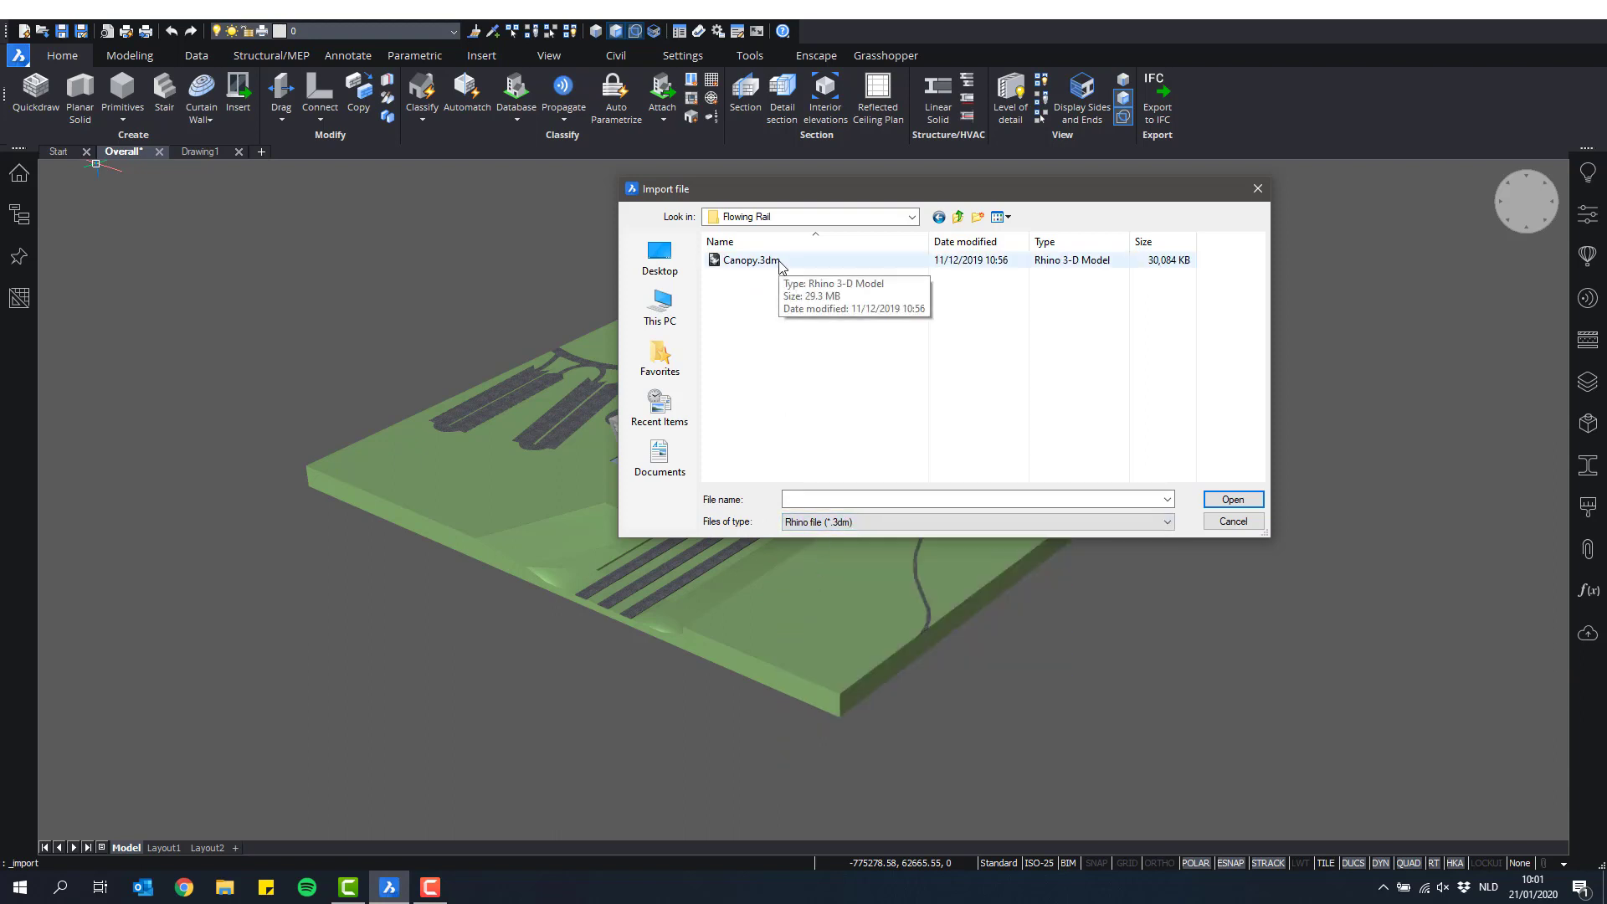
{"action": "left_click", "coordinate": [777, 261]}
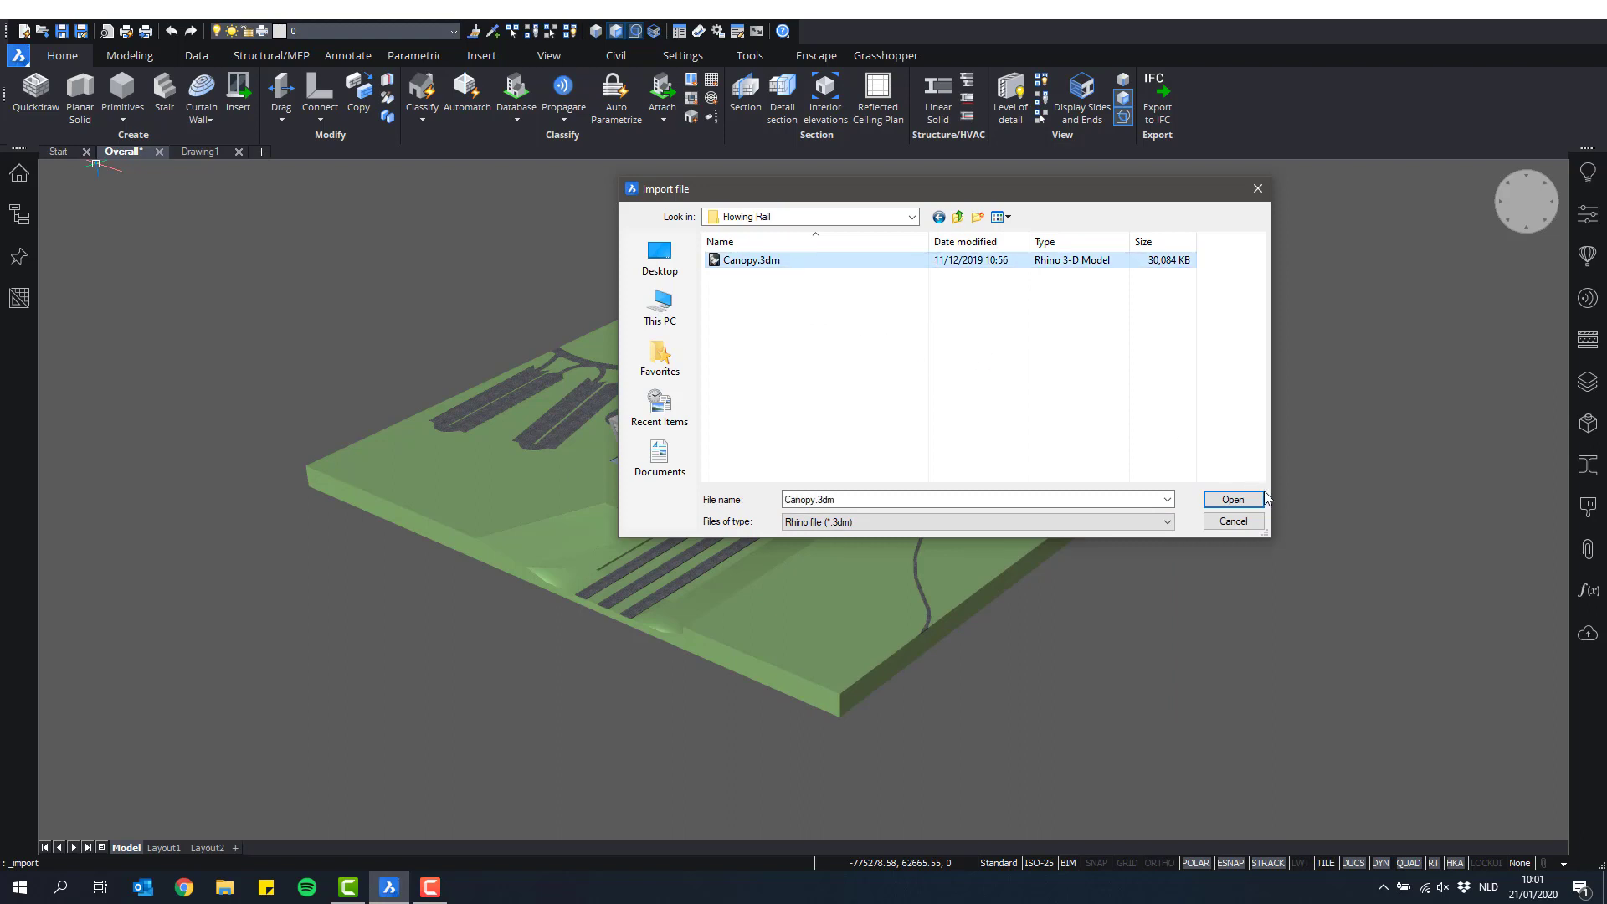
{"action": "left_click", "coordinate": [1238, 508]}
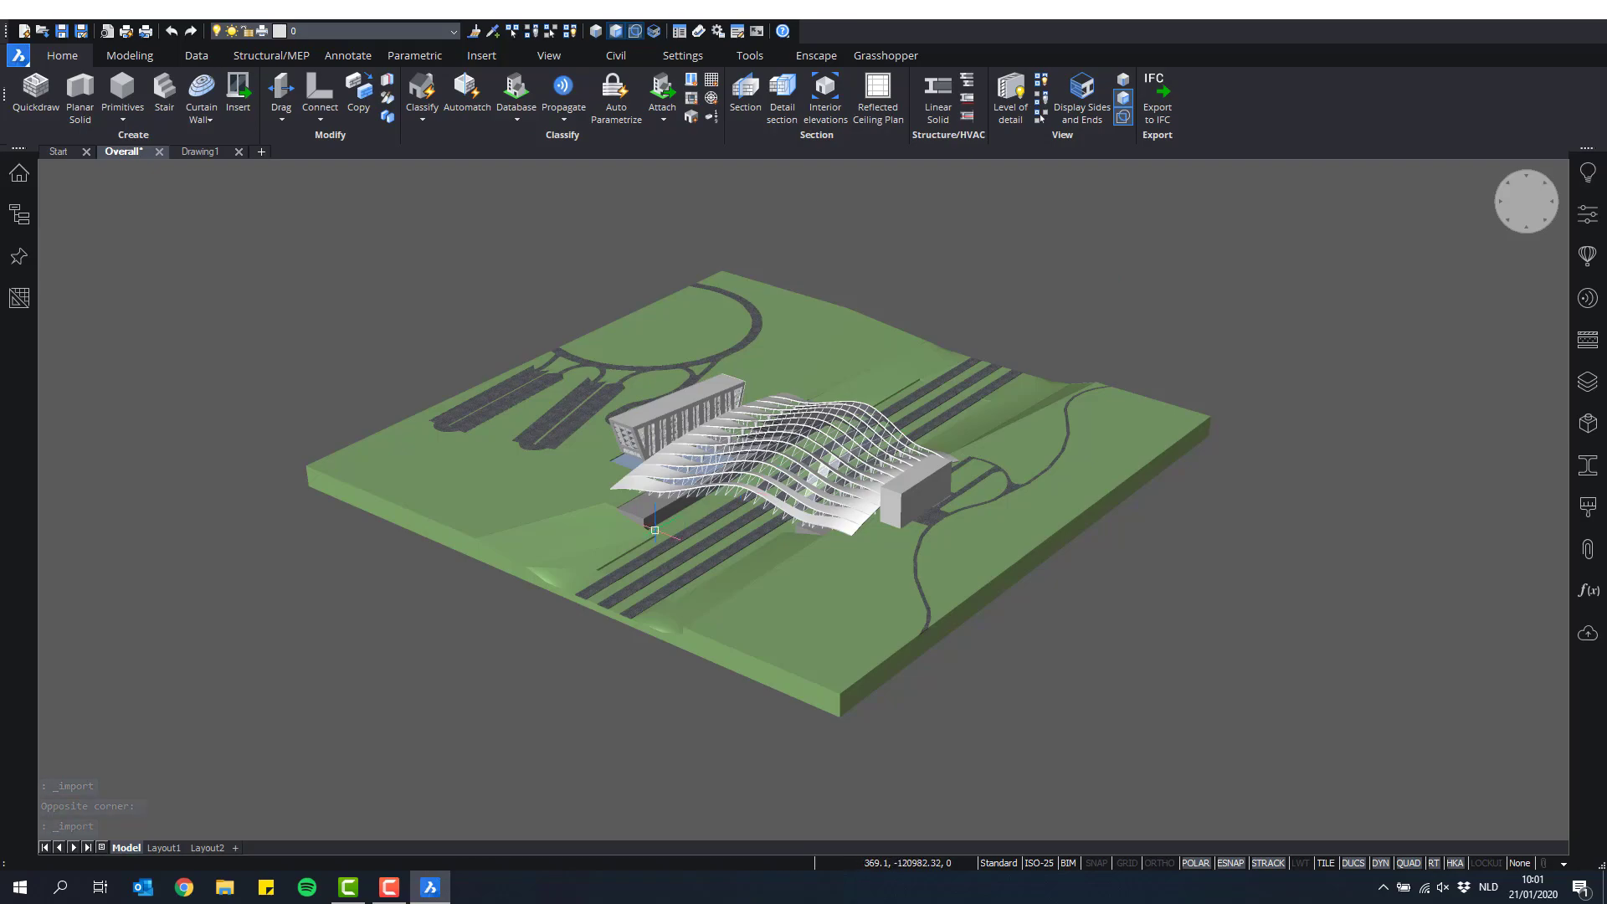
Step: Examine the imported canopy's diagonal struts up close and check the entity type of one strut
{"action": "scroll", "coordinate": [758, 479], "scroll_direction": "up", "scroll_amount": 4}
{"action": "scroll", "coordinate": [734, 501], "scroll_direction": "up", "scroll_amount": 10}
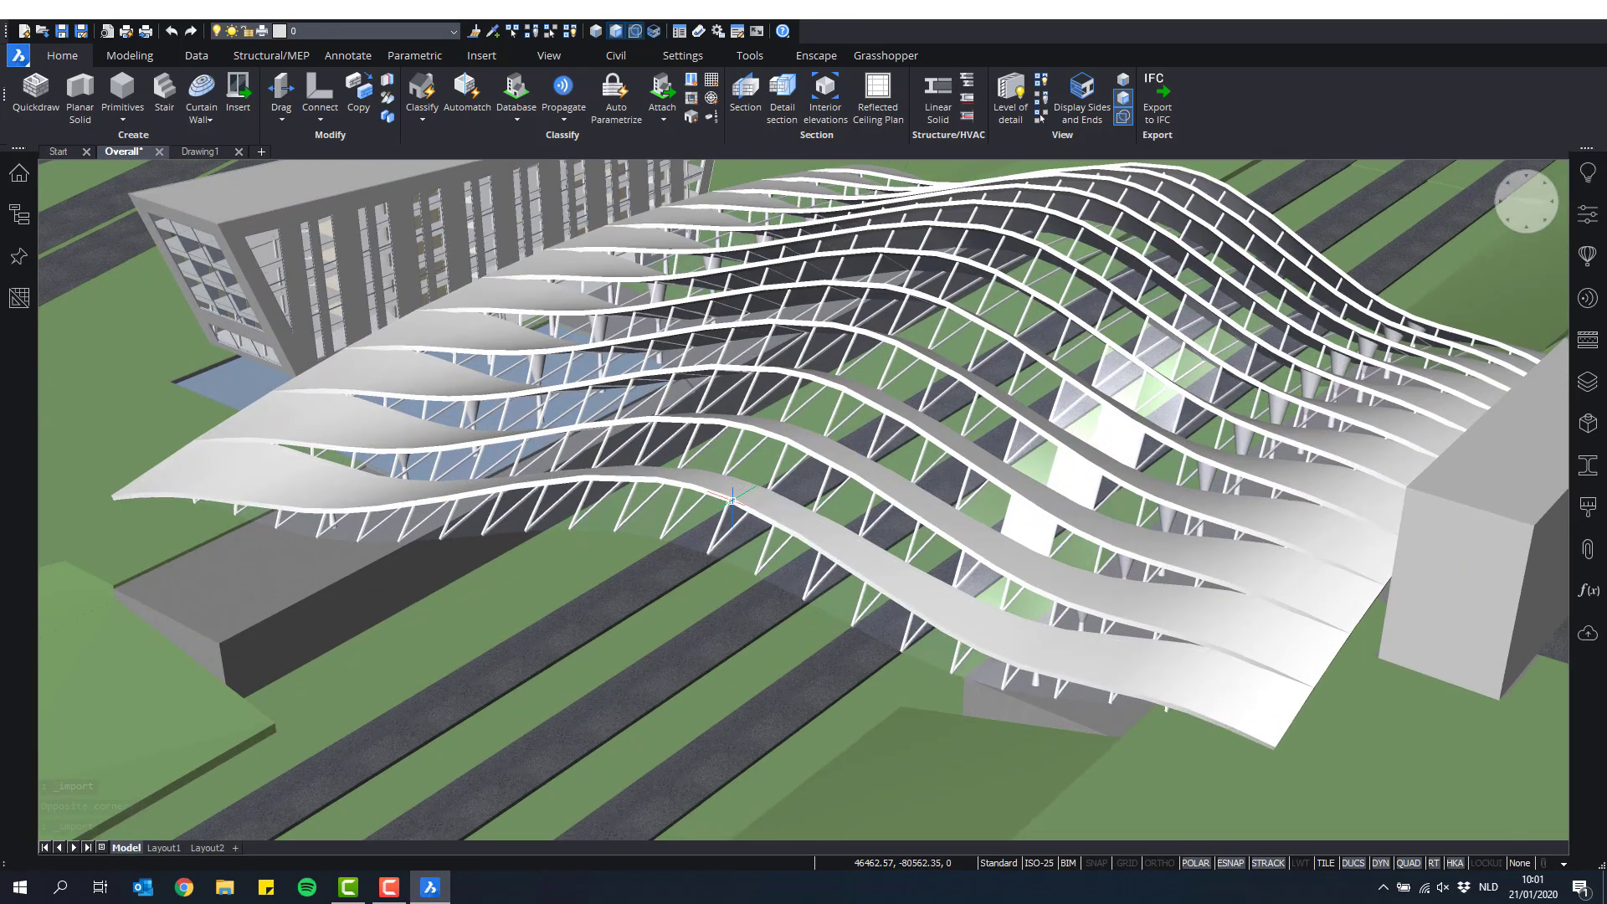
{"action": "scroll", "coordinate": [761, 591], "scroll_direction": "up", "scroll_amount": 5}
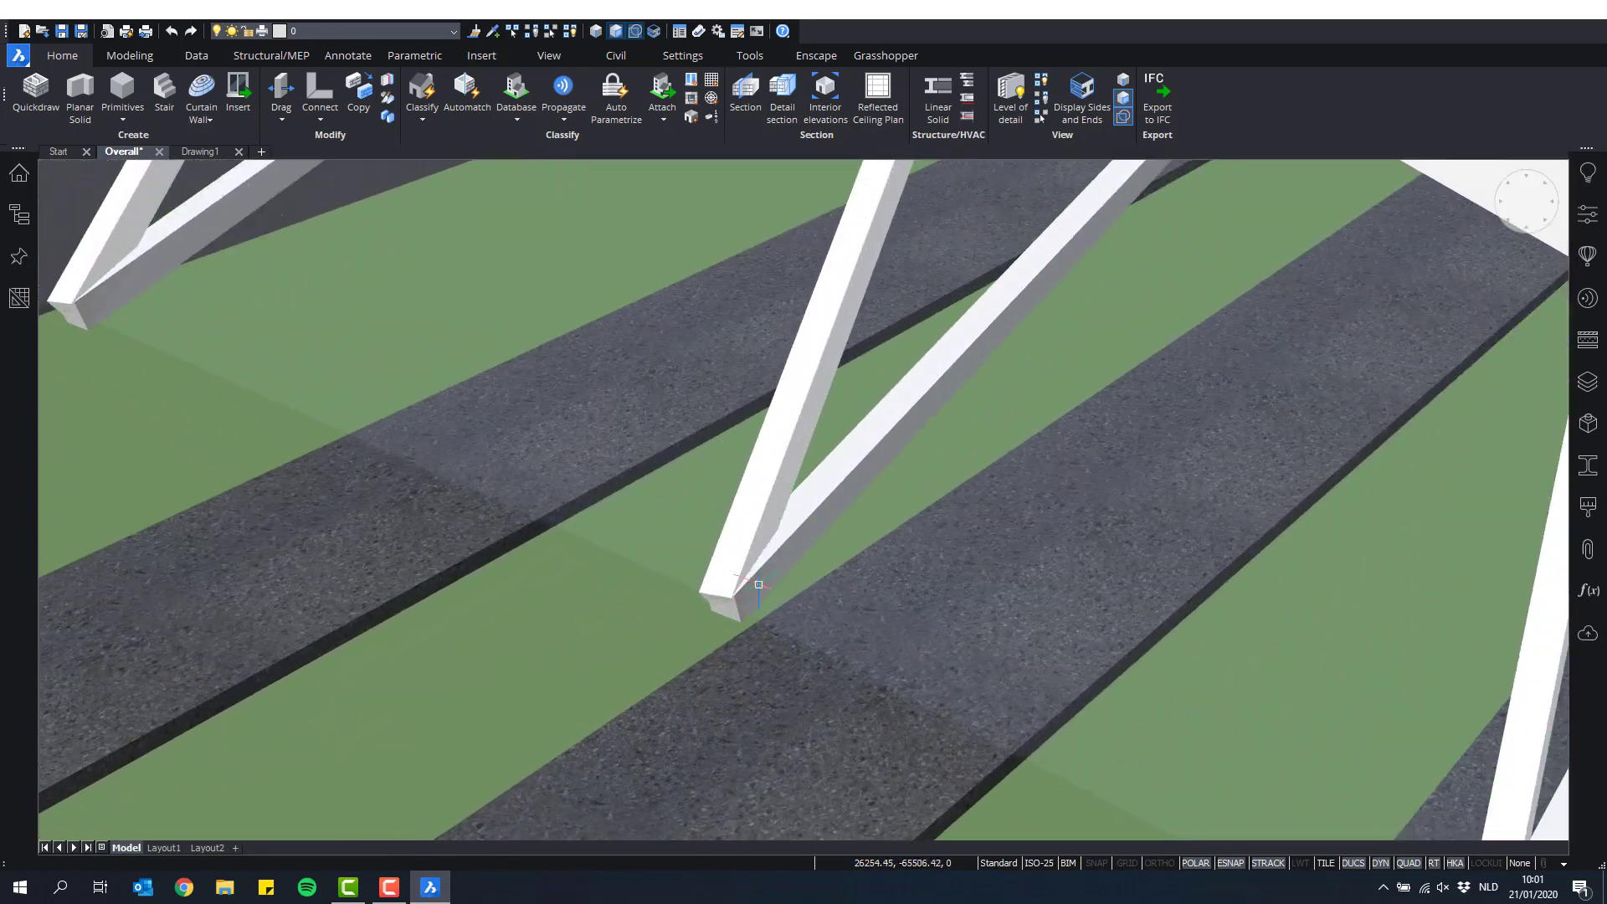
{"action": "scroll", "coordinate": [842, 464], "scroll_direction": "down", "scroll_amount": 5}
{"action": "middle_click_drag", "start_coordinate": [845, 460], "coordinate": [841, 377], "text": "shift"}
{"action": "mouse_move", "coordinate": [841, 369]}
{"action": "scroll", "coordinate": [842, 369], "scroll_direction": "up", "scroll_amount": 1}
{"action": "scroll", "coordinate": [841, 370], "scroll_direction": "up", "scroll_amount": 3}
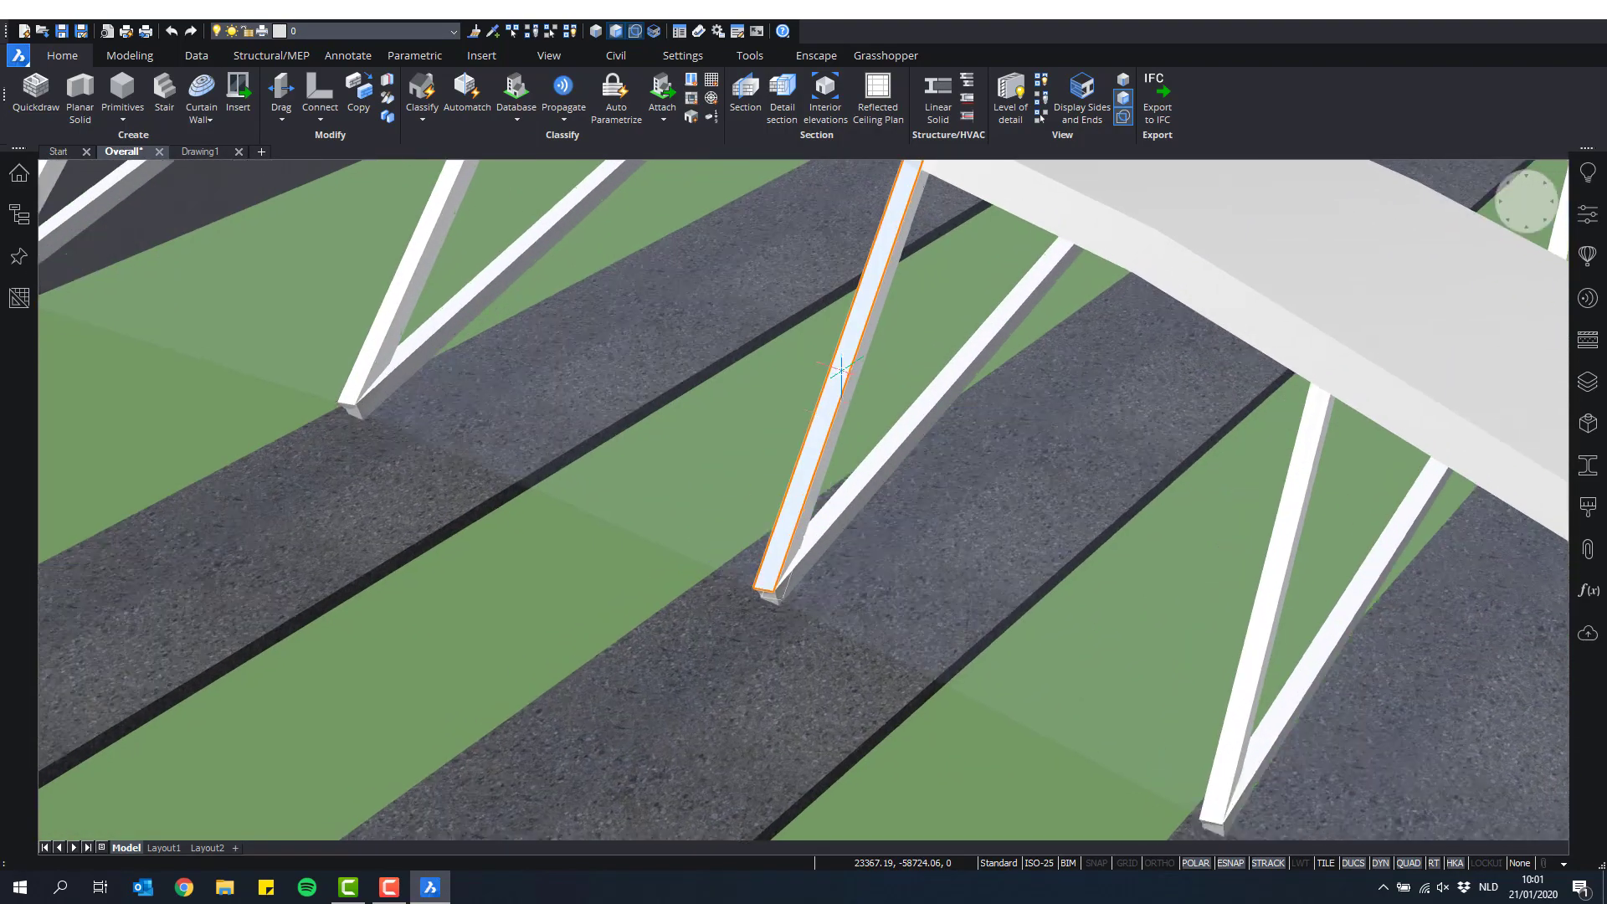
{"action": "left_click", "coordinate": [822, 408]}
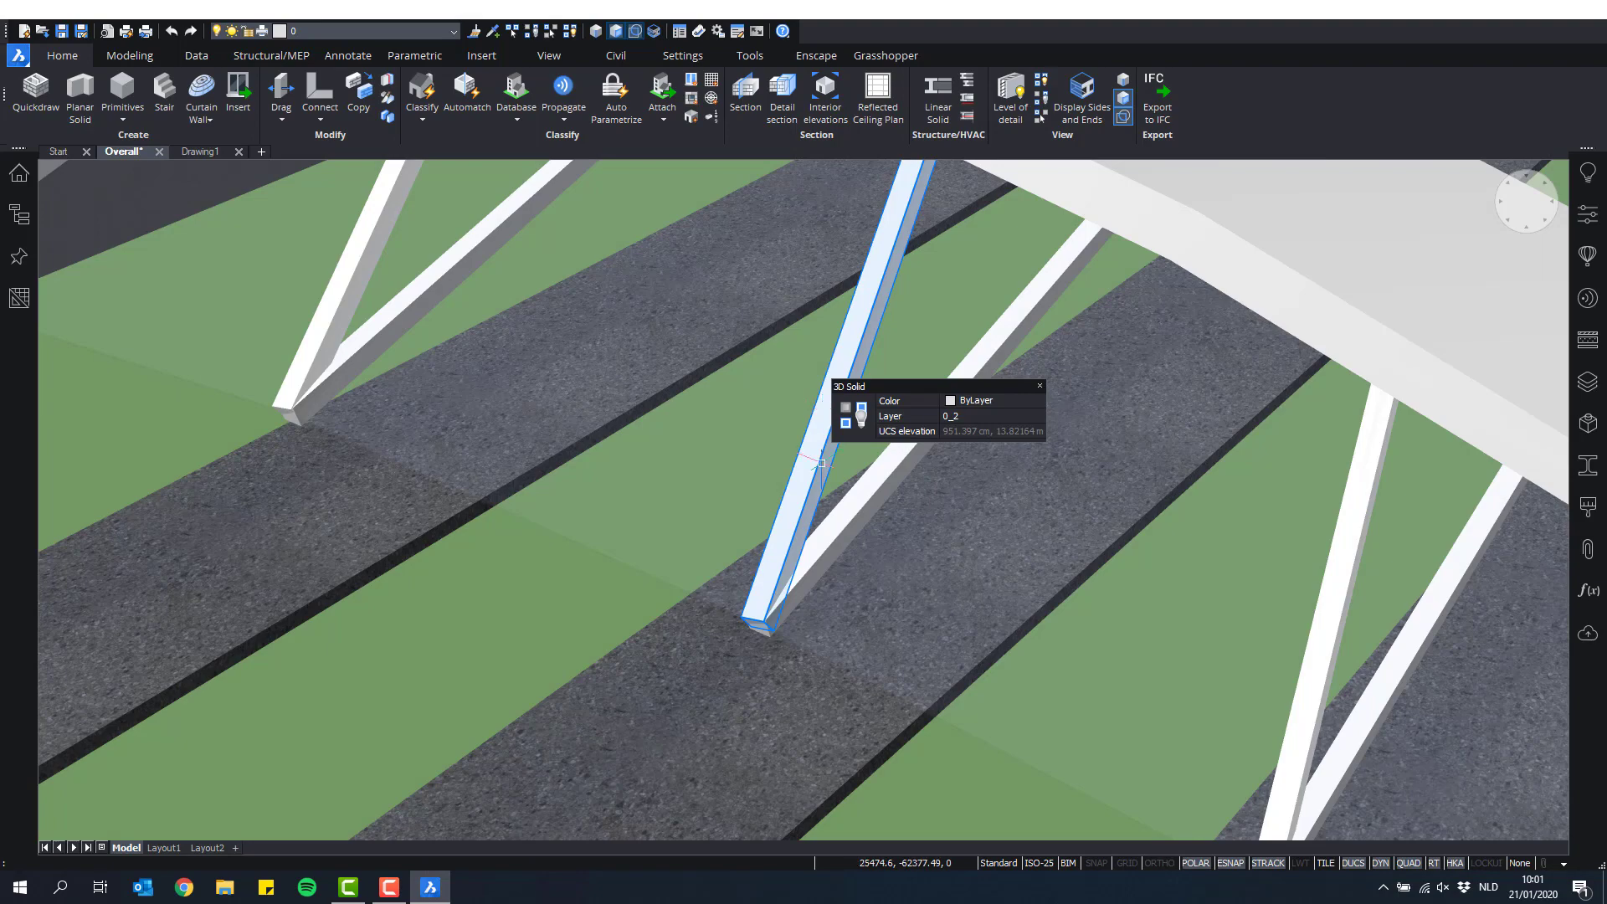
Step: Push/pull the lower end face of the canopy's diagonal strut outward by about 780 mm with entity snaps off
{"action": "scroll", "coordinate": [764, 639], "scroll_direction": "up", "scroll_amount": 4}
{"action": "middle_click_drag", "start_coordinate": [787, 619], "coordinate": [787, 663], "text": "shift"}
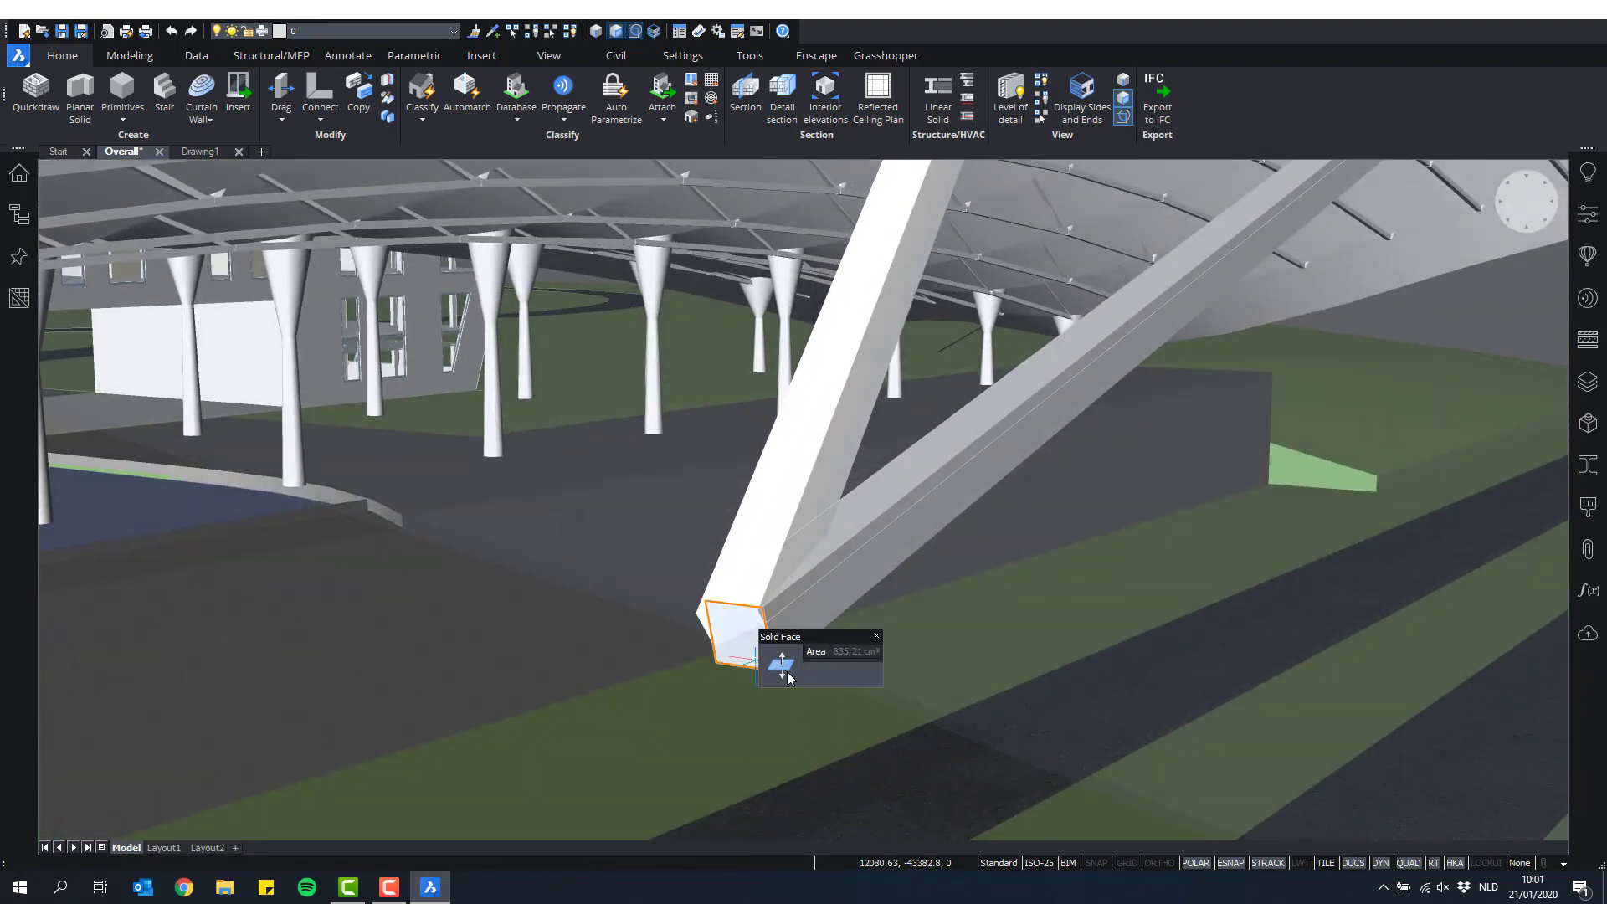
{"action": "left_click", "coordinate": [787, 670]}
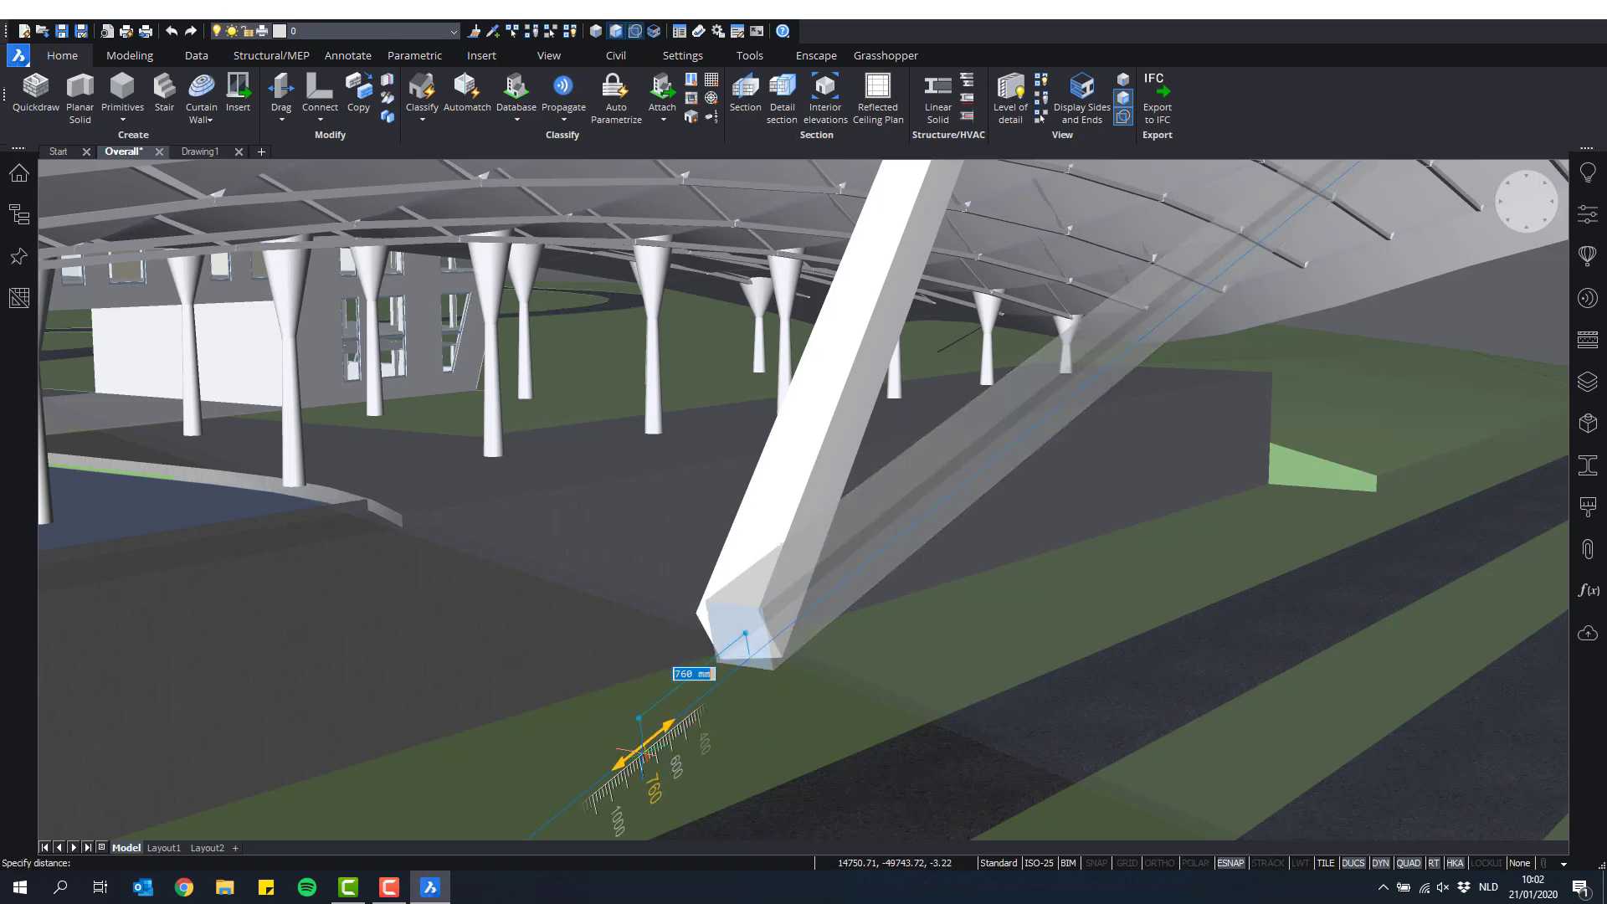
{"action": "key", "text": "F3"}
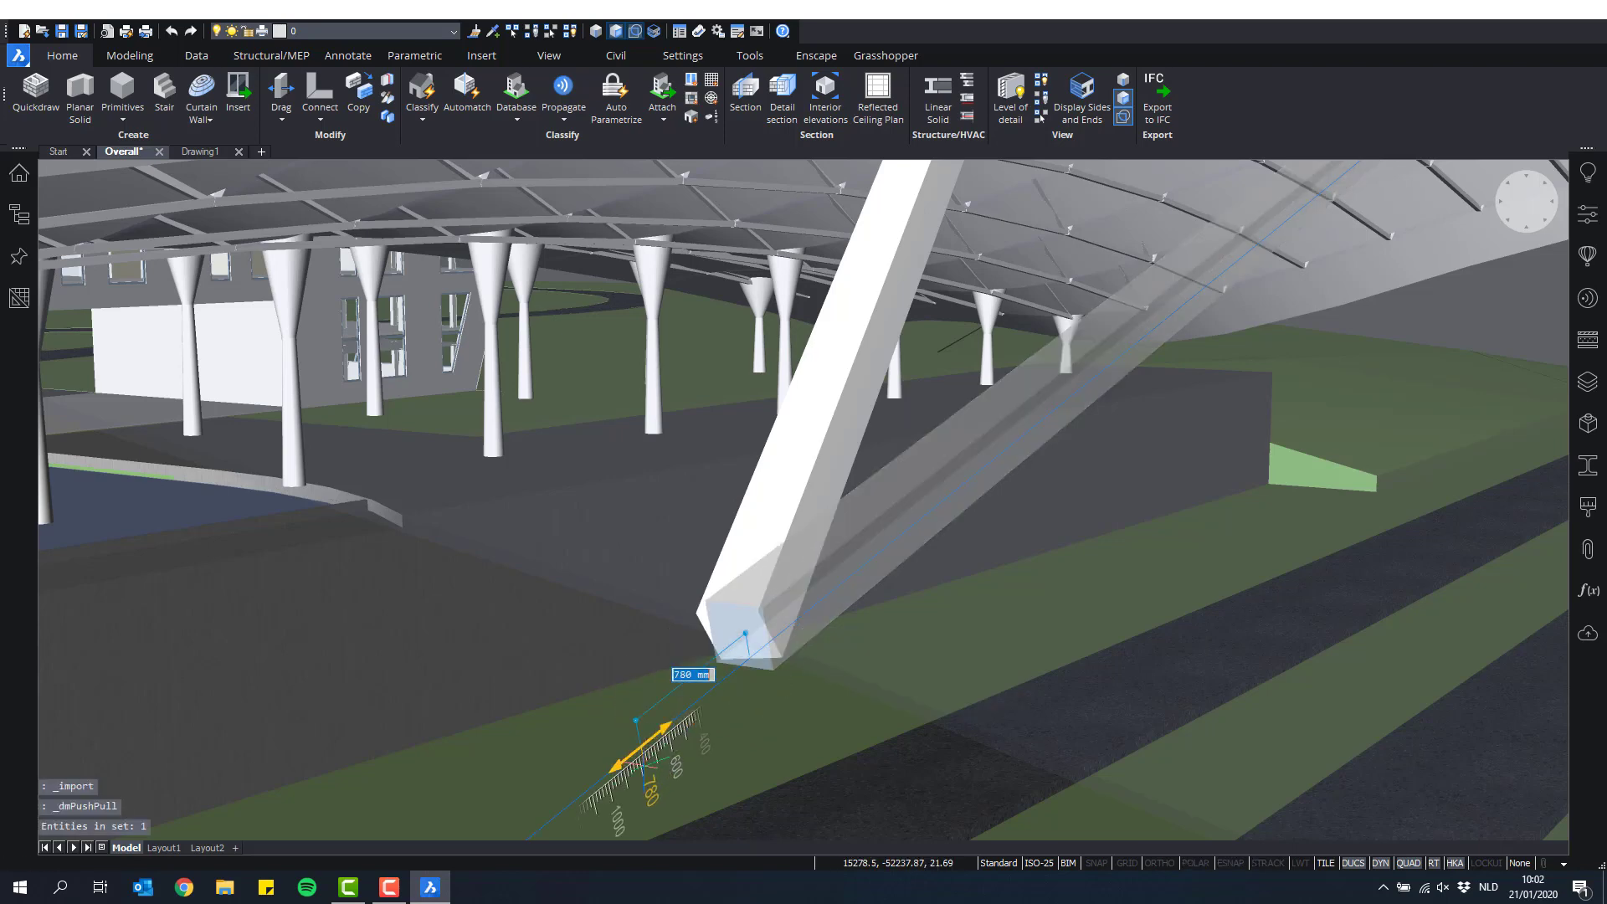
{"action": "scroll", "coordinate": [824, 490], "scroll_direction": "down", "scroll_amount": 4}
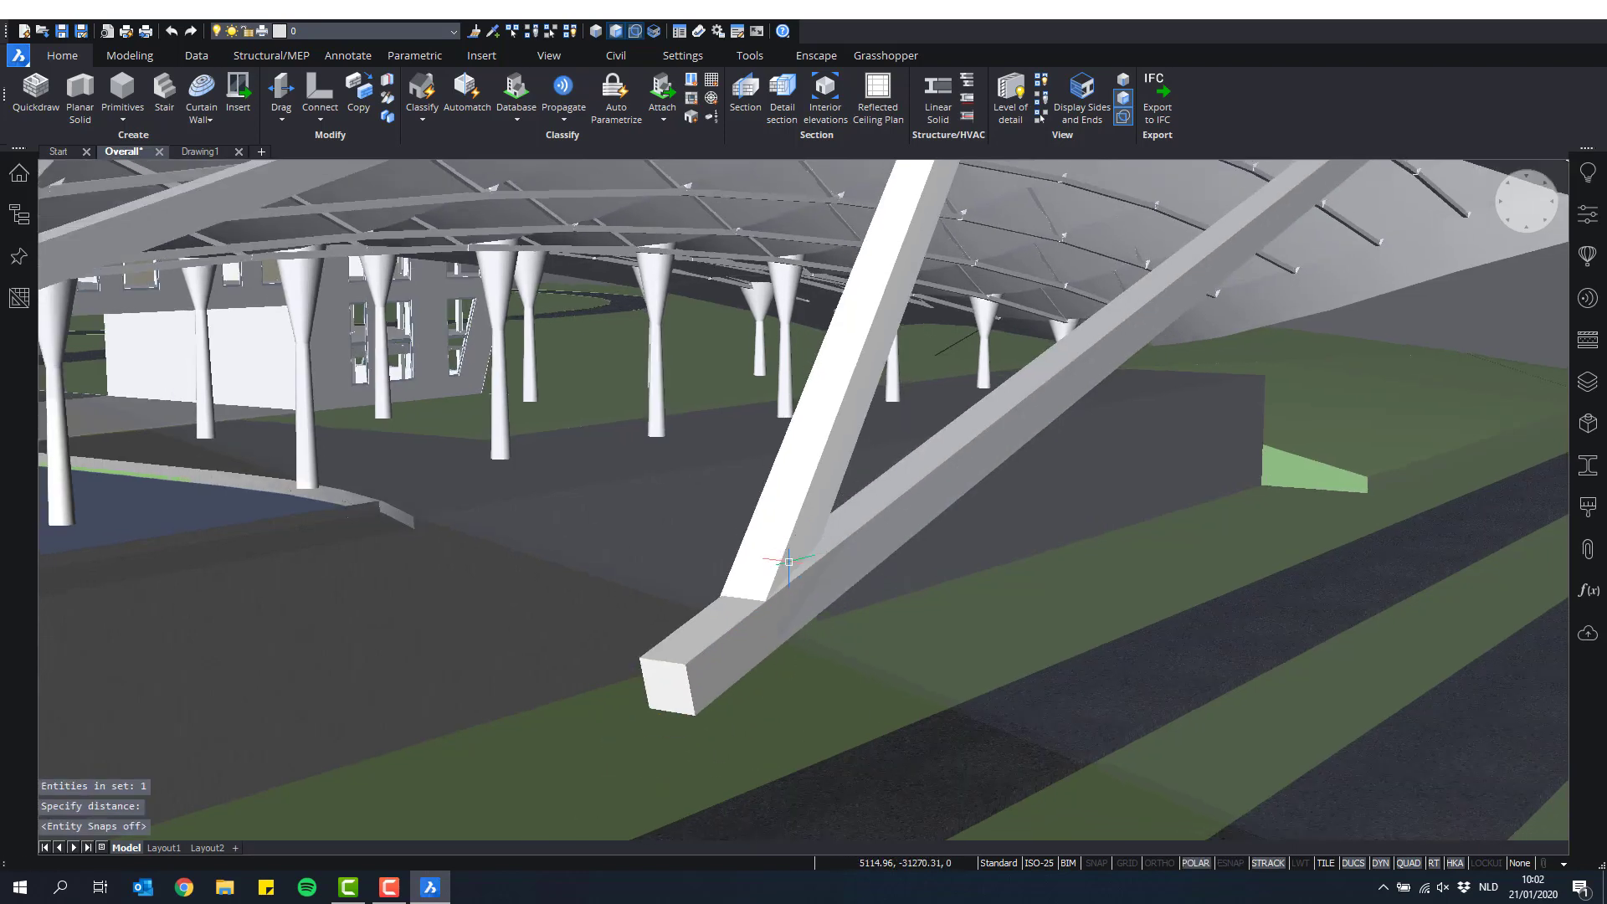
{"action": "middle_click_drag", "start_coordinate": [829, 481], "coordinate": [828, 536], "text": "shift"}
{"action": "scroll", "coordinate": [828, 537], "scroll_direction": "down", "scroll_amount": 10}
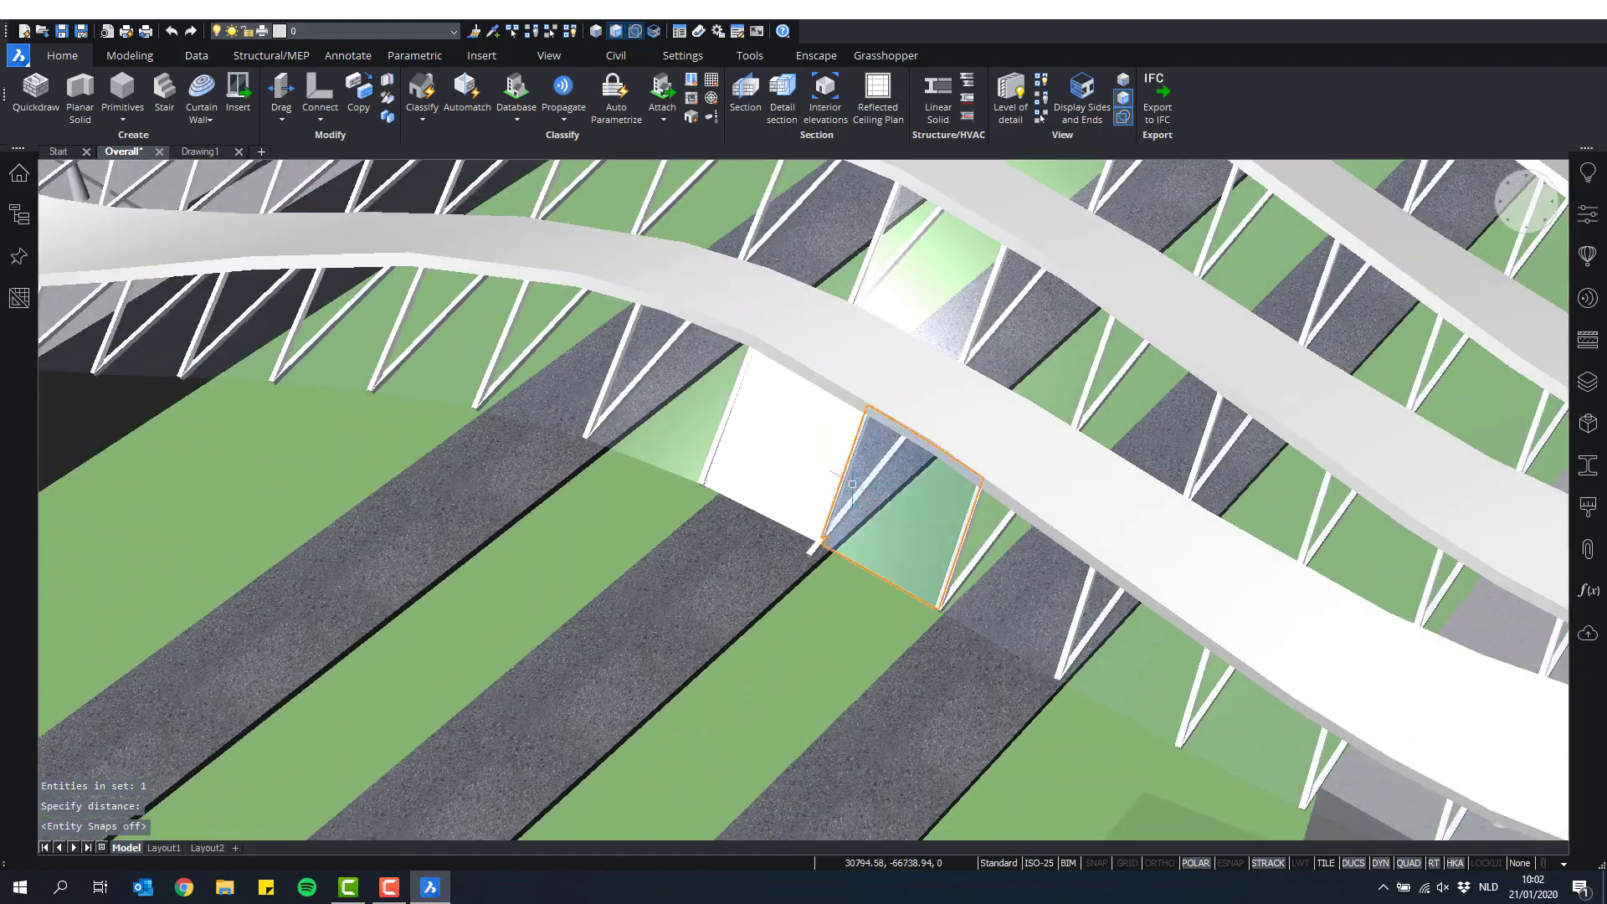
Step: Examine the whole site model from several angles, including the imported canopy and the East building's external reference
{"action": "scroll", "coordinate": [1064, 316], "scroll_direction": "down", "scroll_amount": 8}
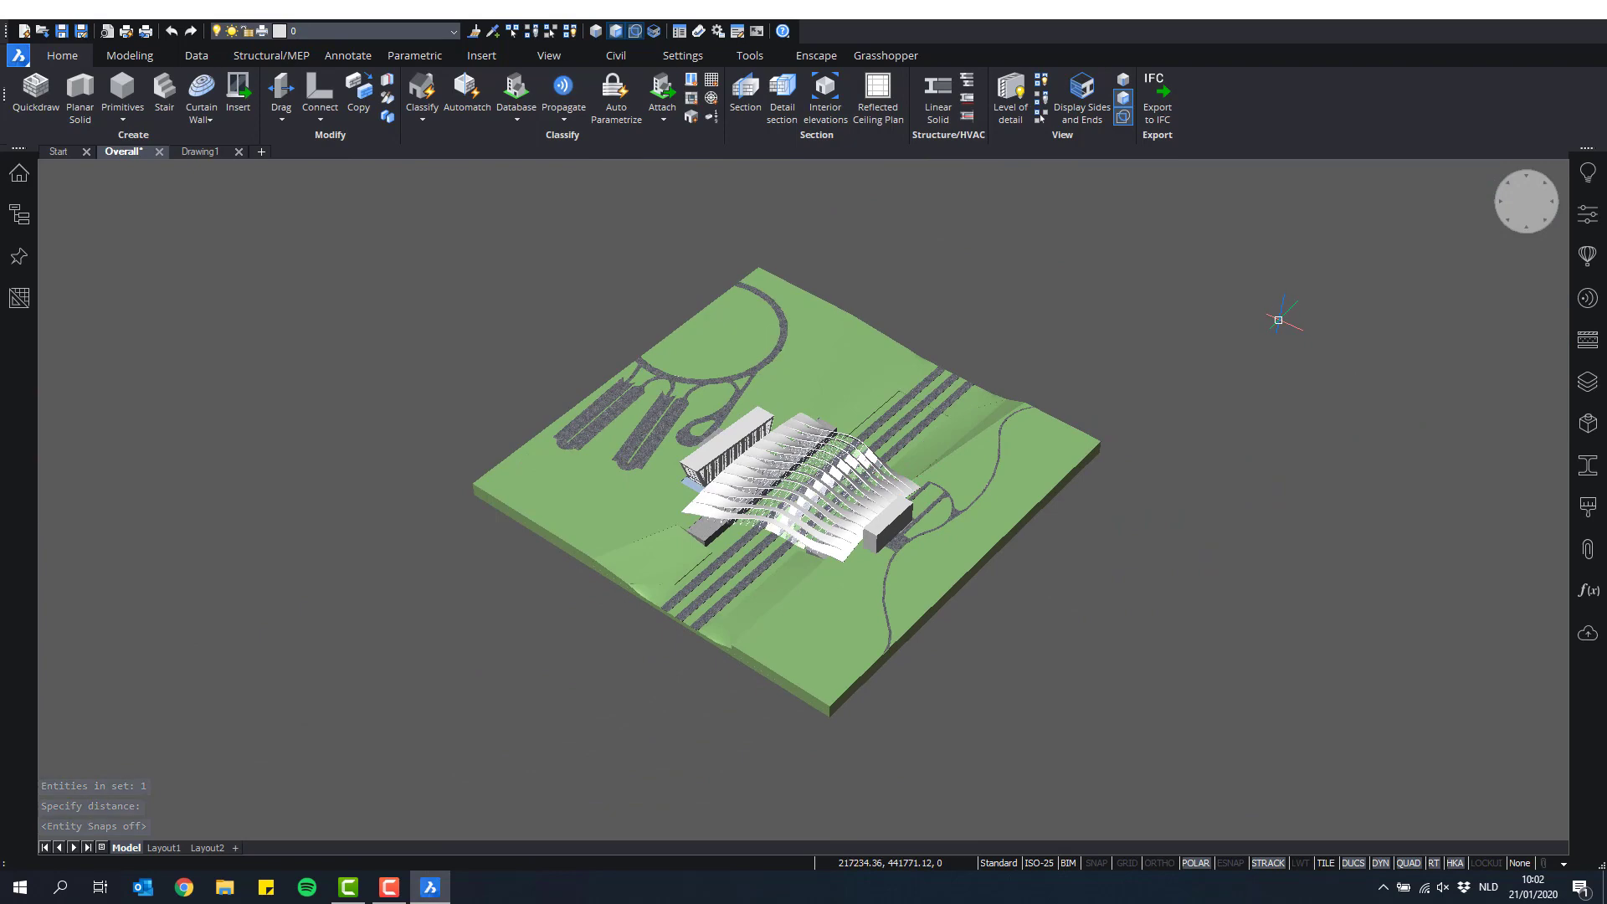
{"action": "scroll", "coordinate": [759, 452], "scroll_direction": "up", "scroll_amount": 2}
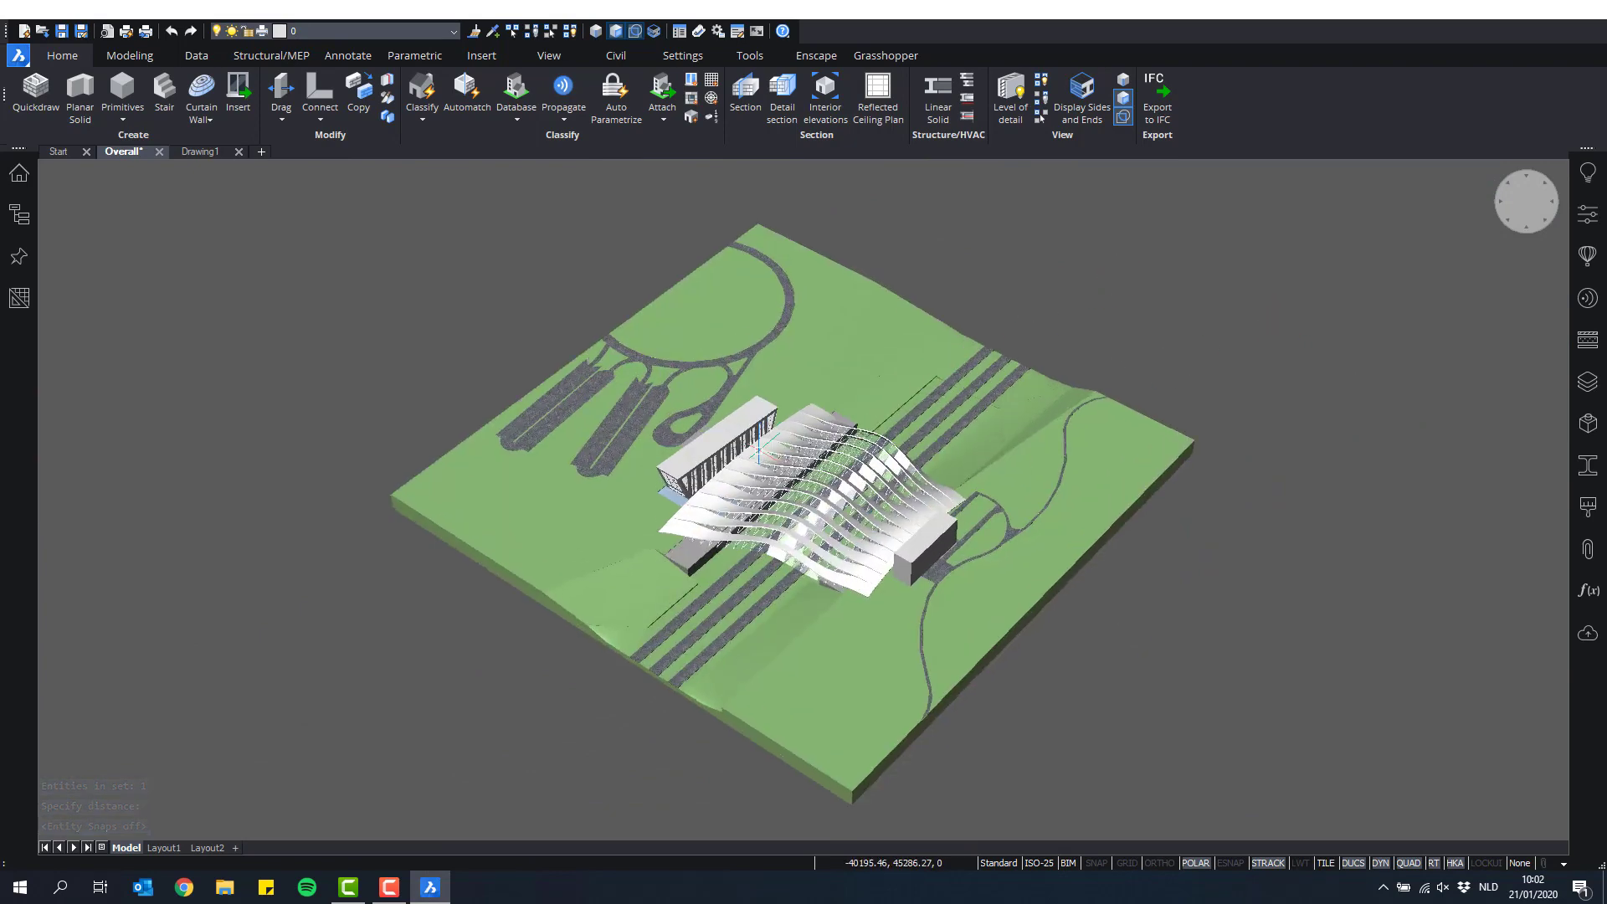
{"action": "scroll", "coordinate": [759, 451], "scroll_direction": "up", "scroll_amount": 1}
{"action": "middle_click_drag", "start_coordinate": [758, 450], "coordinate": [791, 412]}
{"action": "scroll", "coordinate": [1227, 239], "scroll_direction": "down", "scroll_amount": 1}
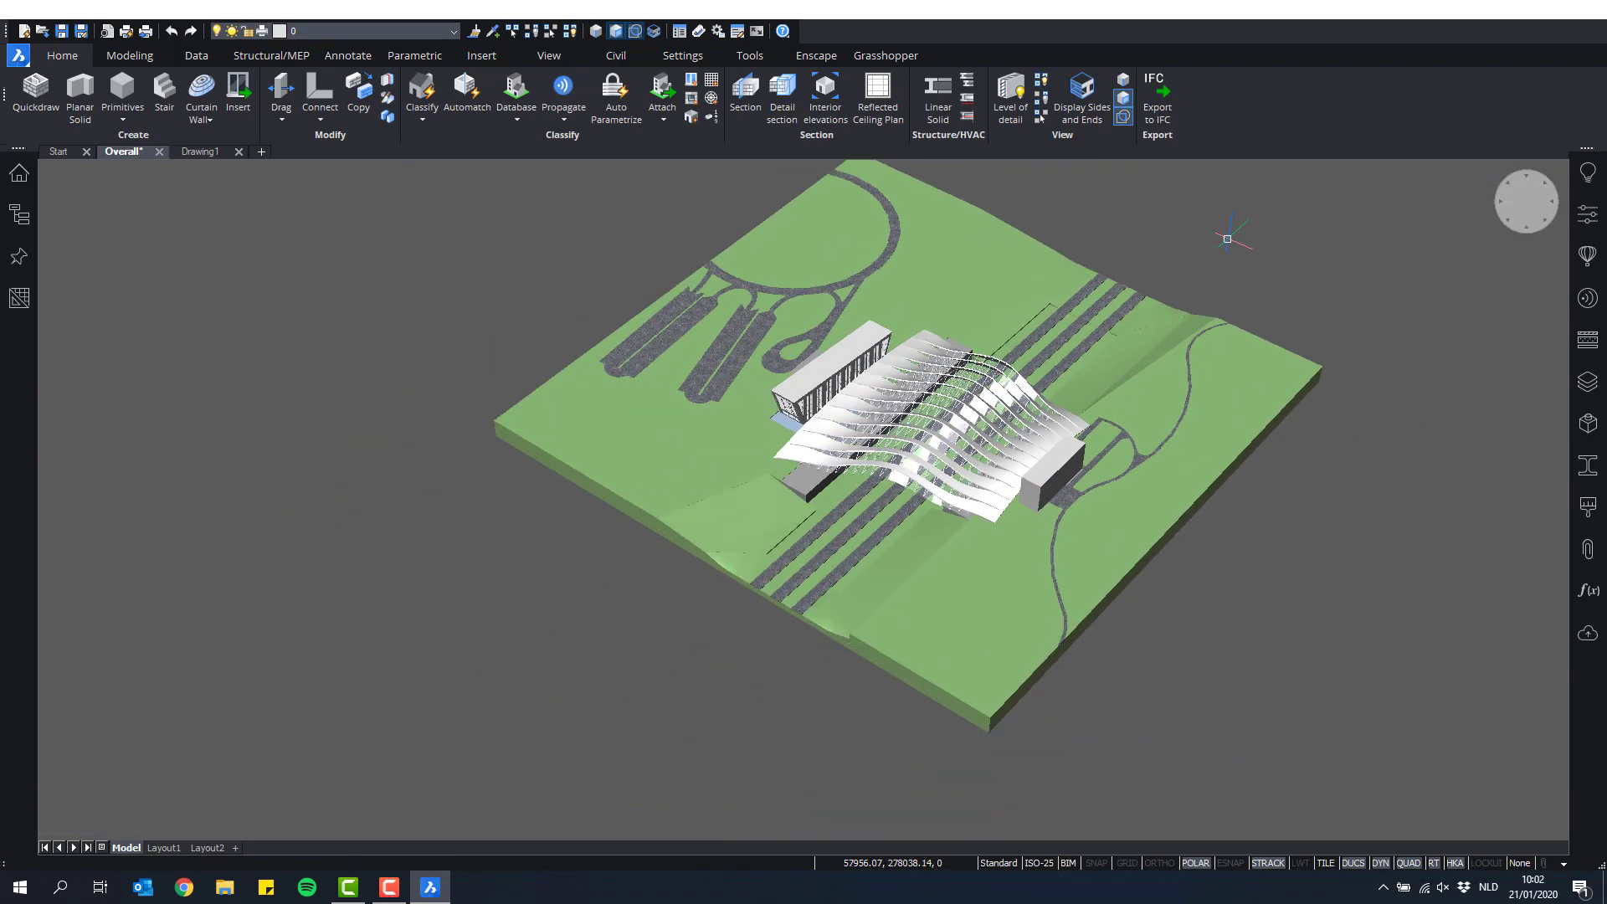
{"action": "middle_click_drag", "start_coordinate": [1228, 239], "coordinate": [1177, 296]}
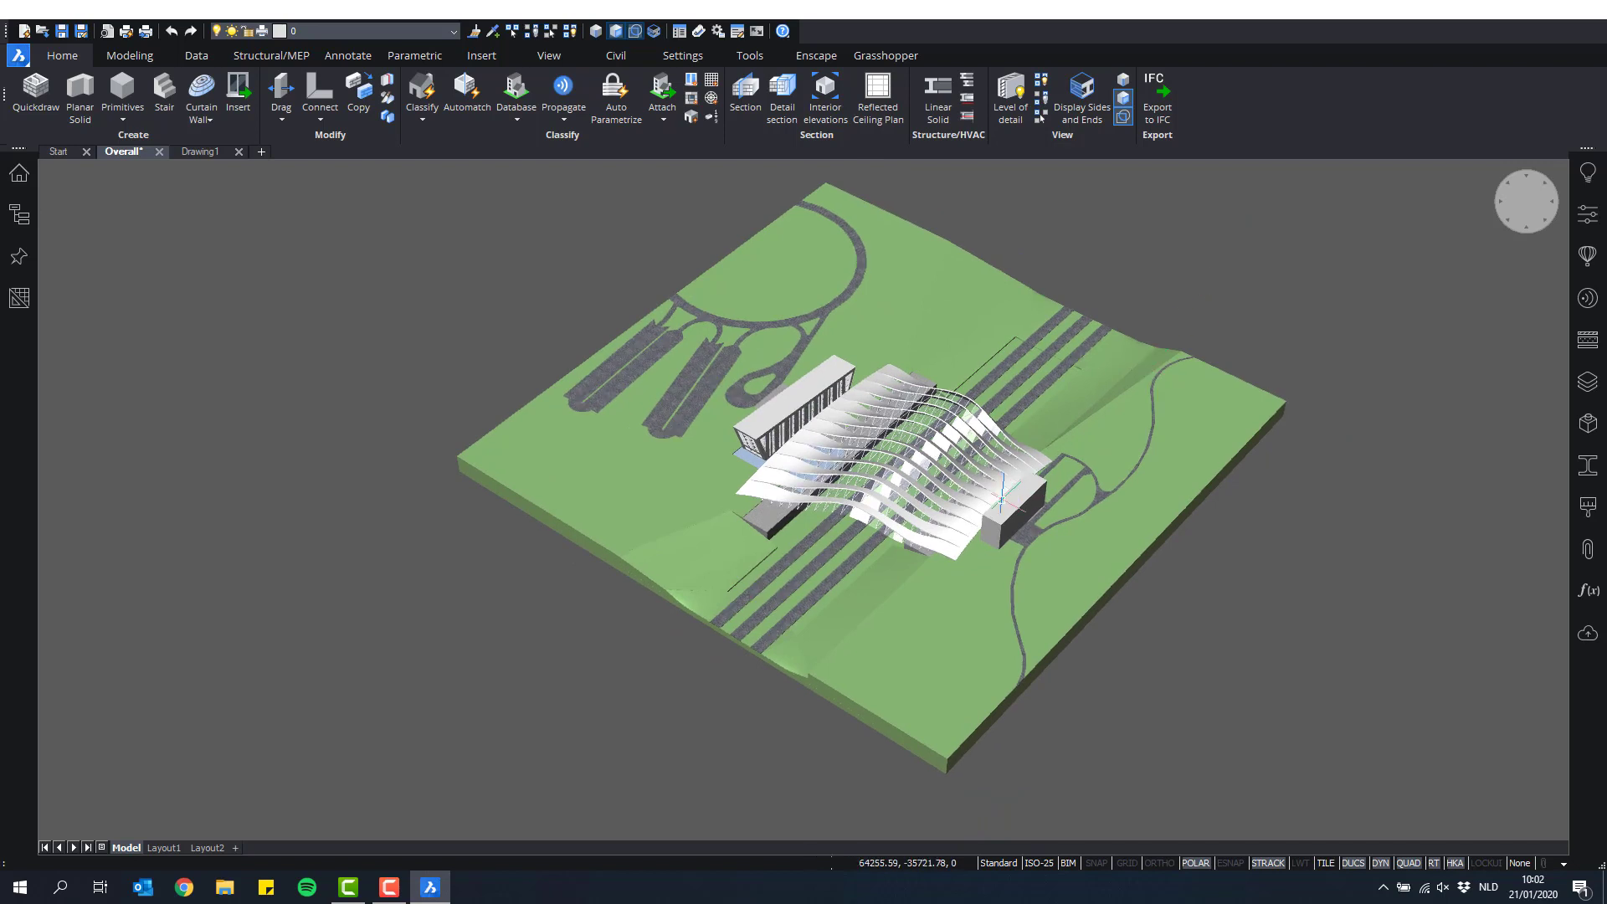
{"action": "middle_click_drag", "start_coordinate": [1172, 303], "coordinate": [1248, 259], "text": "shift"}
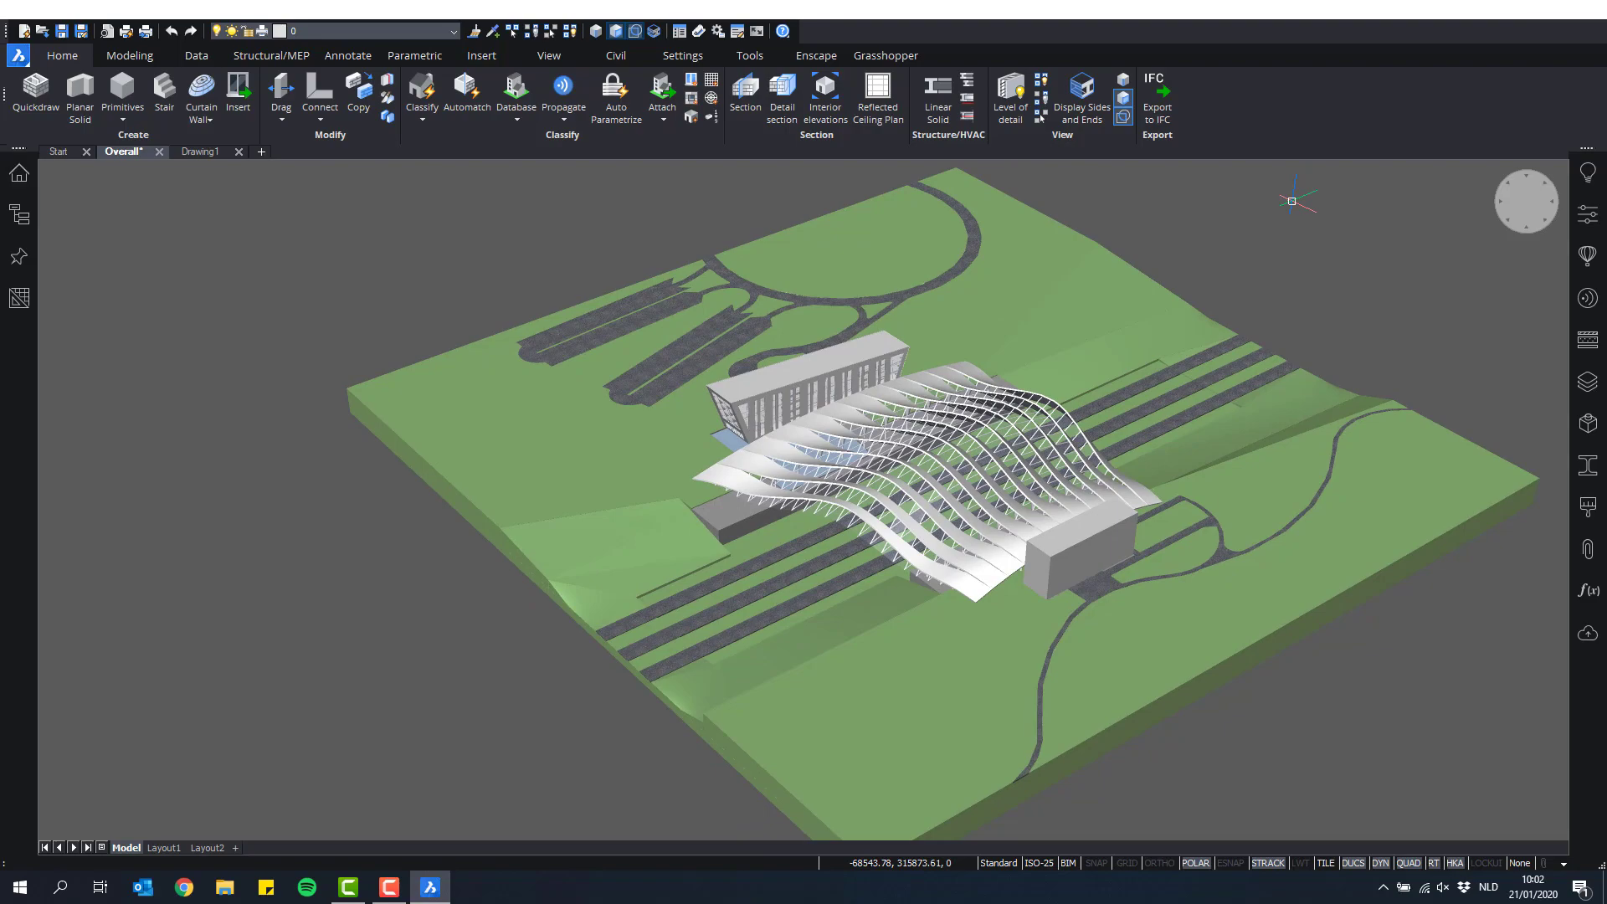
{"action": "scroll", "coordinate": [1019, 583], "scroll_direction": "up", "scroll_amount": 2}
{"action": "middle_click_drag", "start_coordinate": [1018, 585], "coordinate": [998, 556], "text": "shift"}
{"action": "scroll", "coordinate": [855, 608], "scroll_direction": "down", "scroll_amount": 1}
{"action": "middle_click_drag", "start_coordinate": [888, 549], "coordinate": [943, 430]}
{"action": "mouse_move", "coordinate": [1027, 425]}
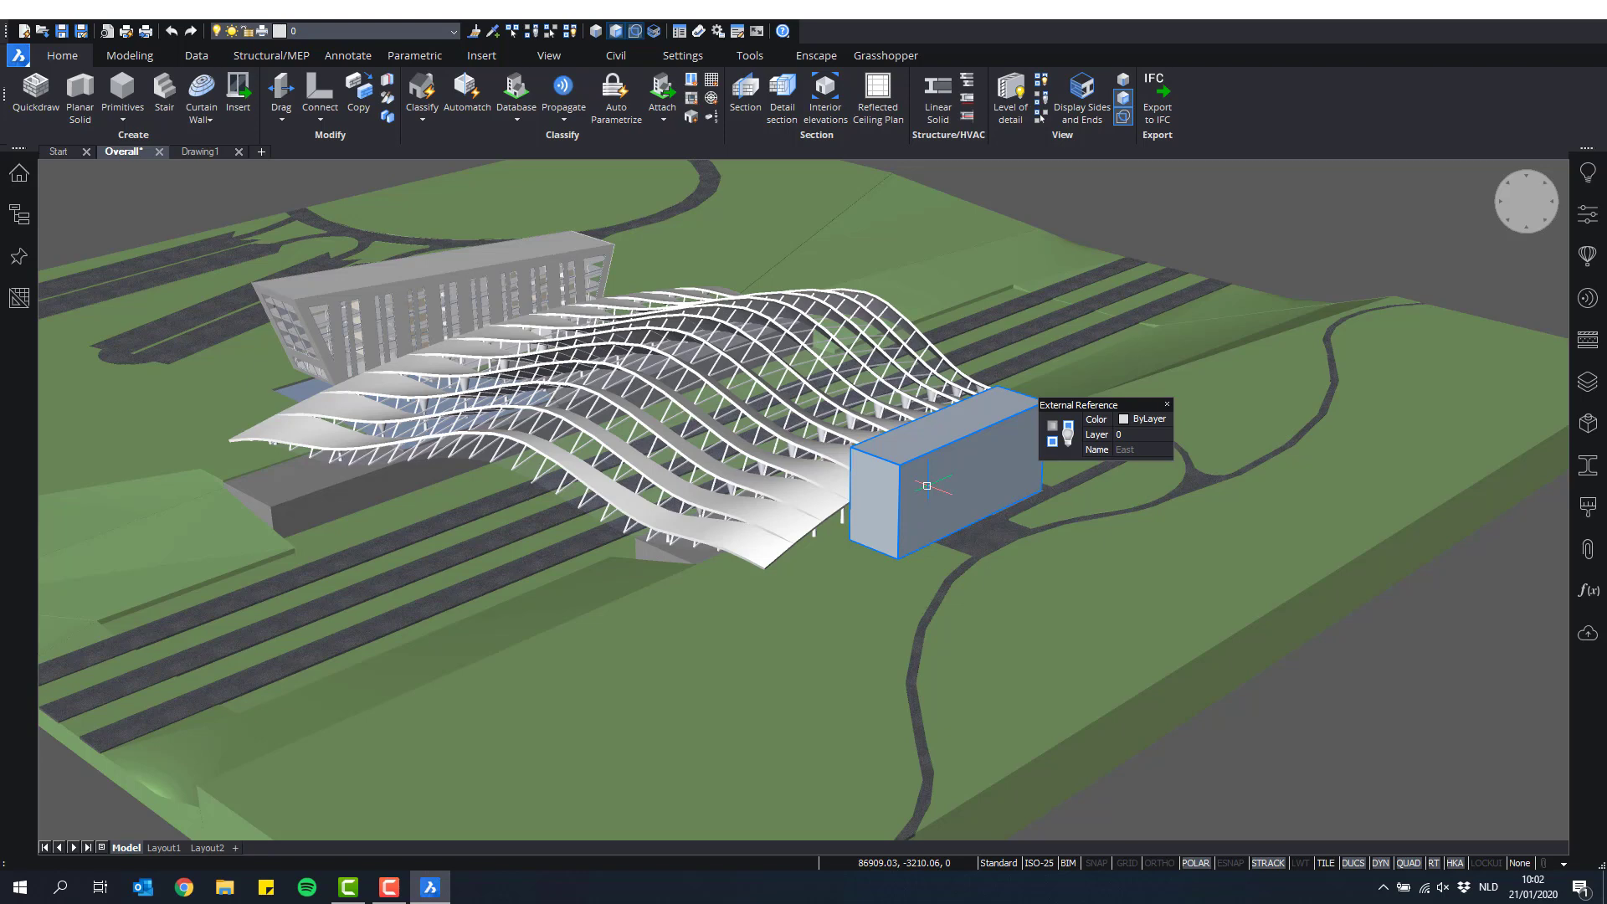
{"action": "scroll", "coordinate": [971, 477], "scroll_direction": "down", "scroll_amount": 4}
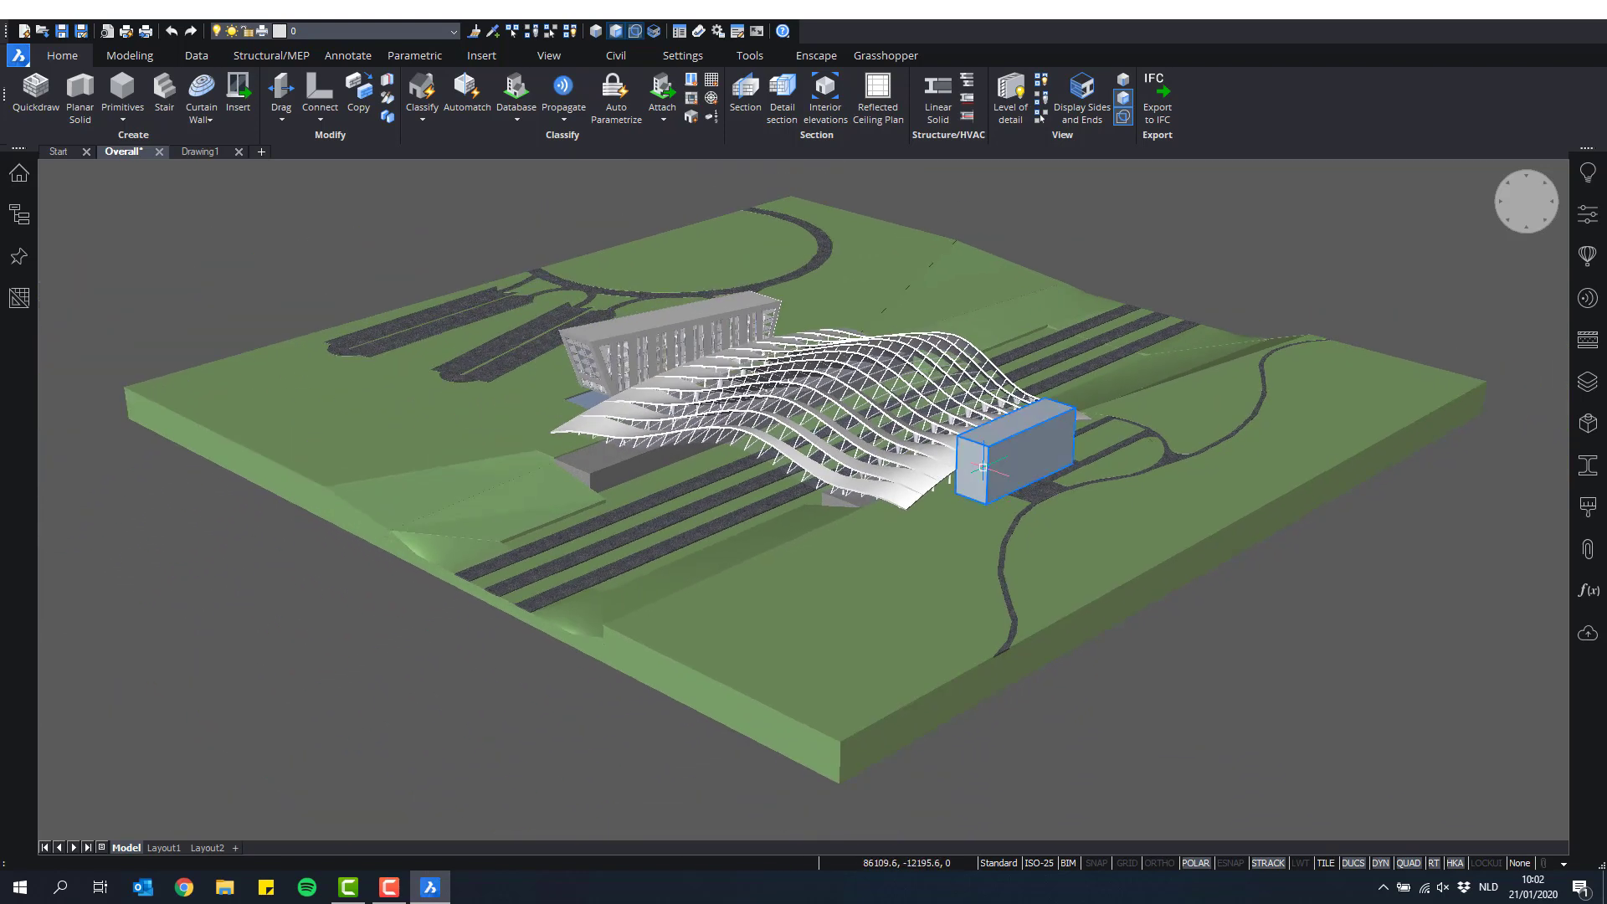
Step: In Drawing1, create a box from the origin about 16.8 m by 12.8 m and 11.6 m high
{"action": "left_click", "coordinate": [197, 151]}
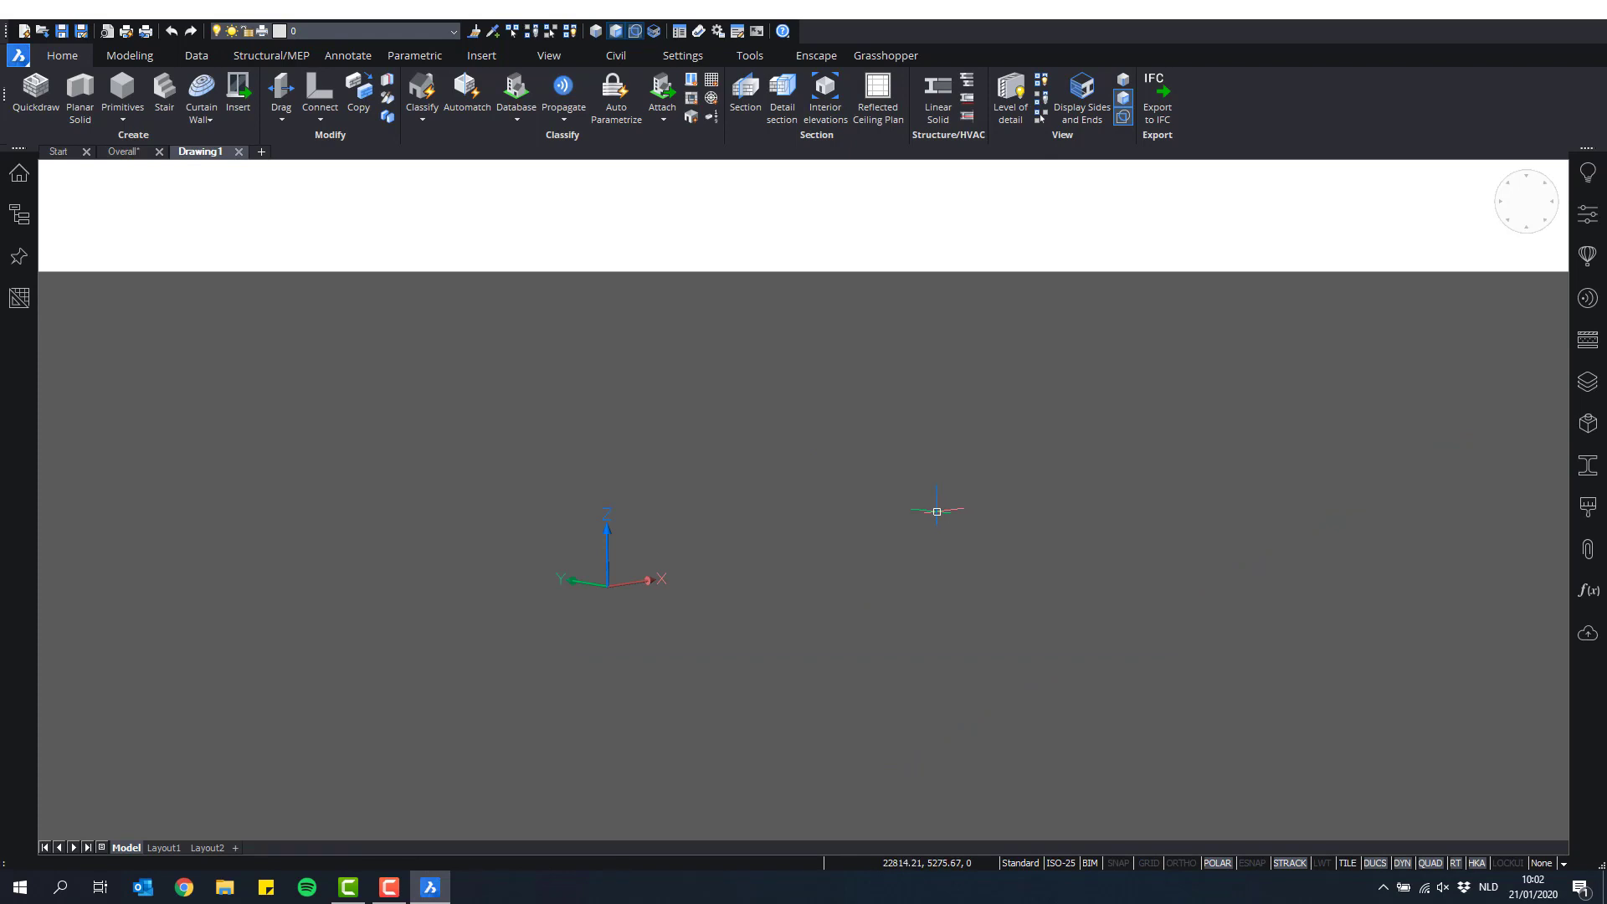
{"action": "middle_click_drag", "start_coordinate": [740, 478], "coordinate": [824, 484], "text": "shift"}
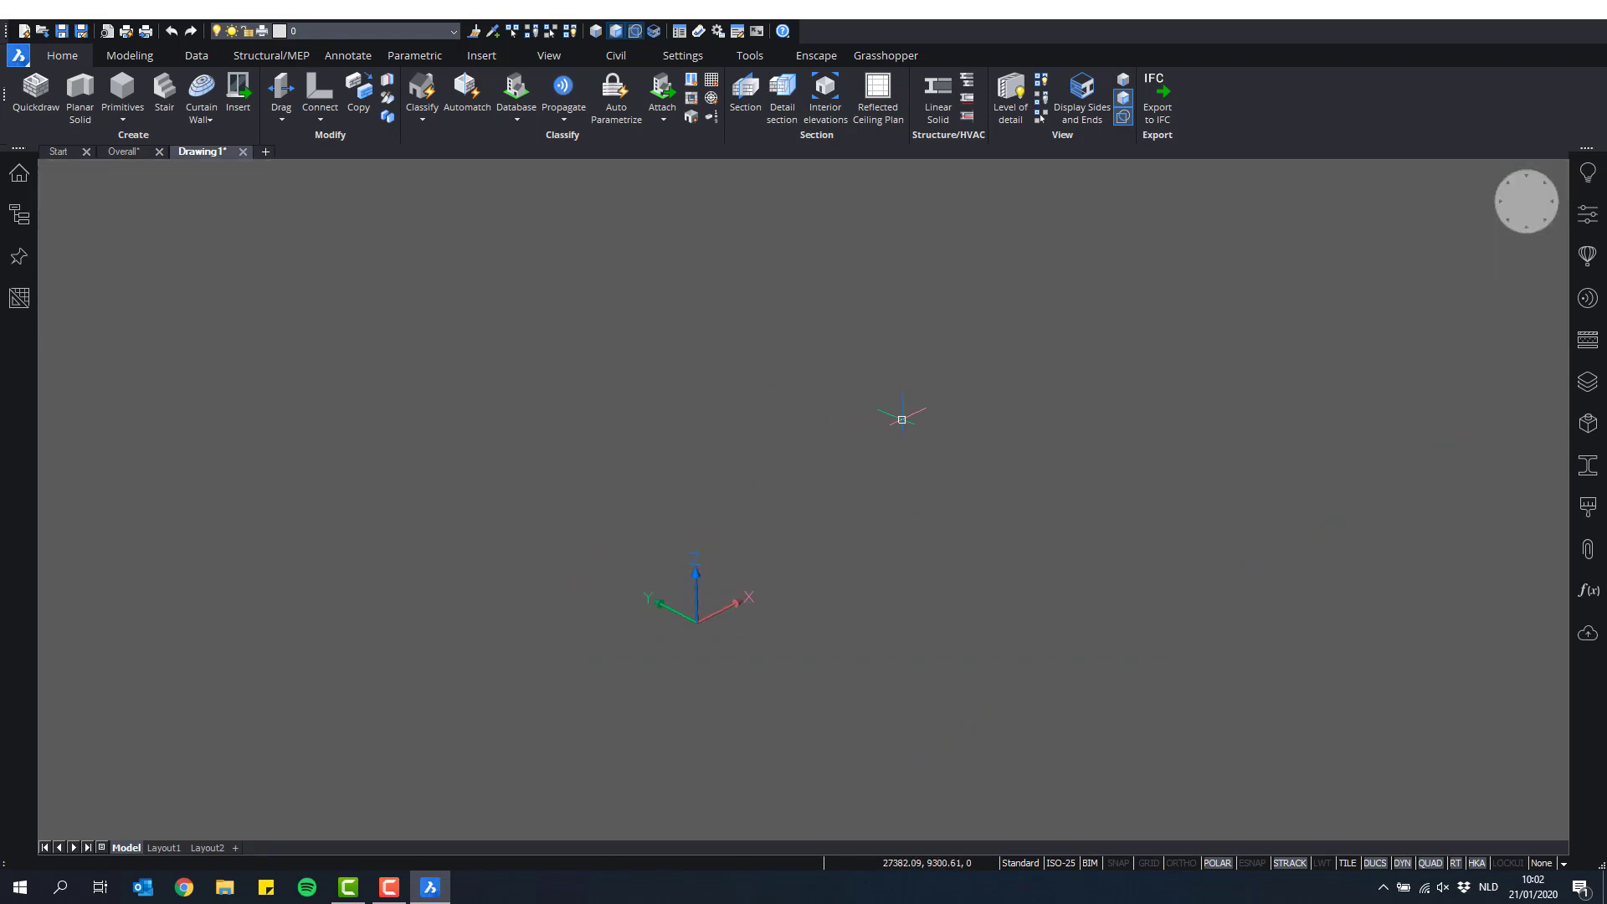
{"action": "left_click", "coordinate": [117, 88]}
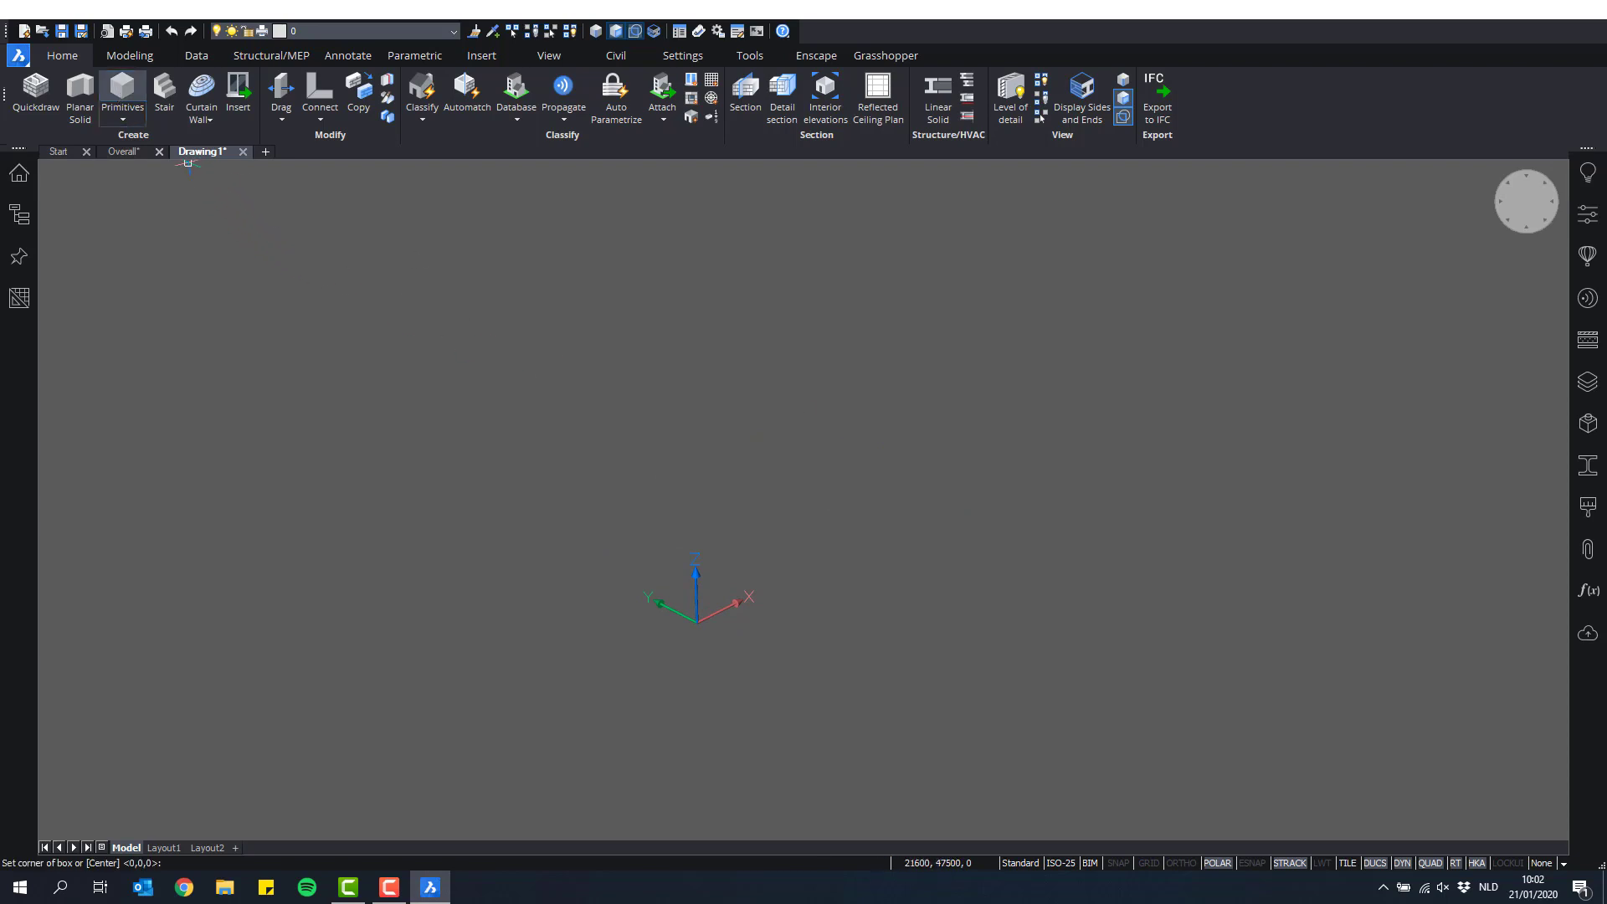
{"action": "left_click", "coordinate": [696, 620]}
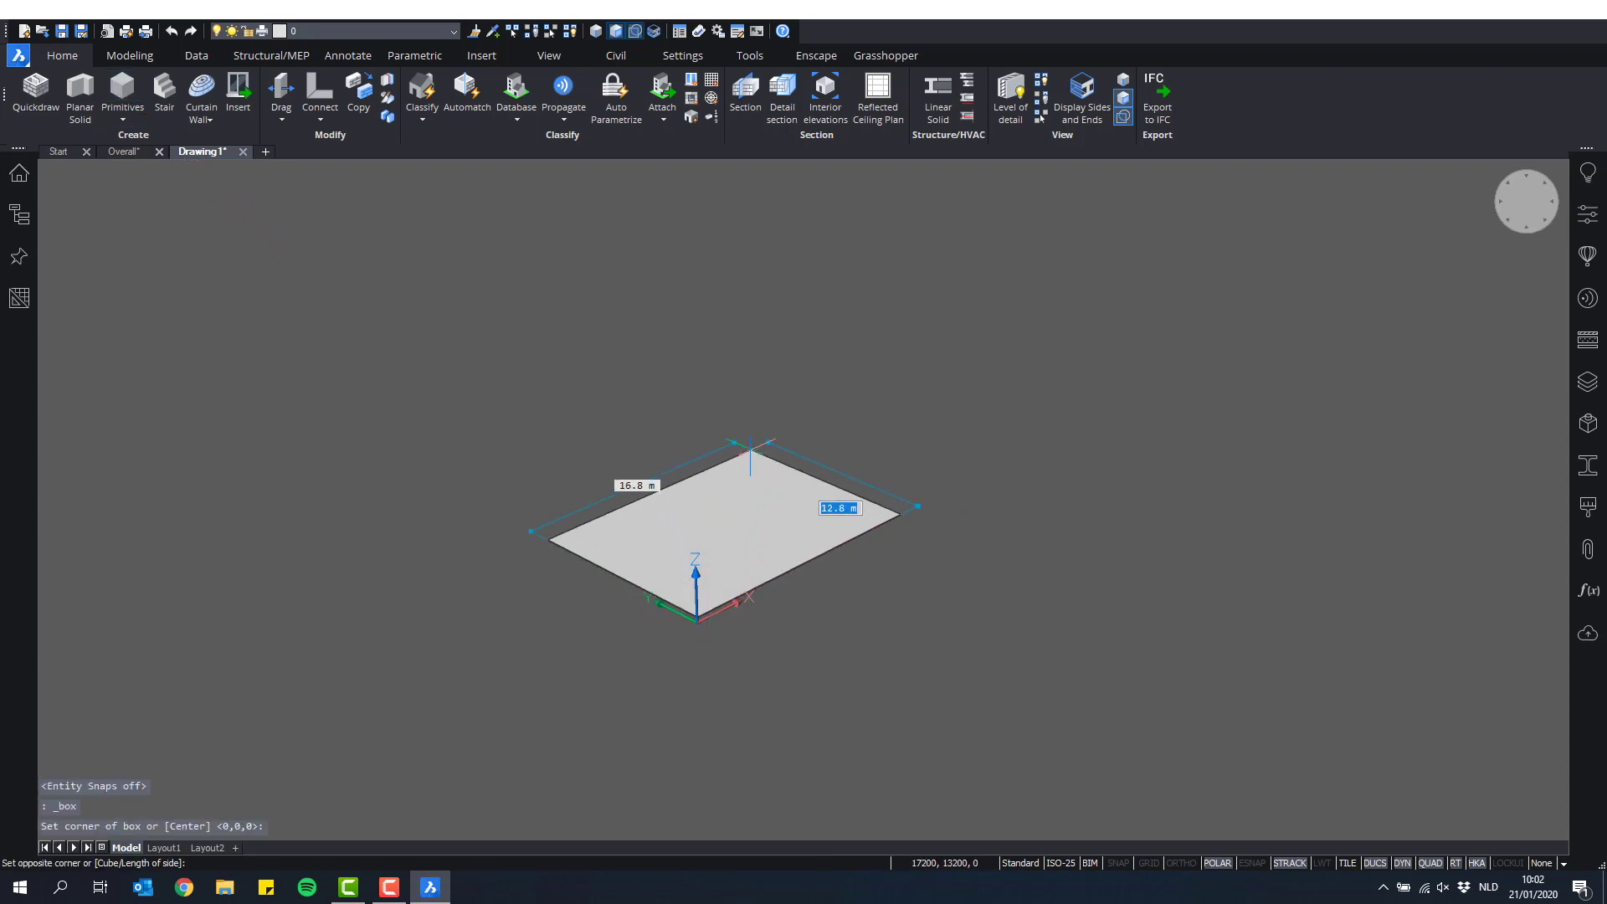
{"action": "left_click", "coordinate": [902, 515]}
{"action": "left_click", "coordinate": [762, 279]}
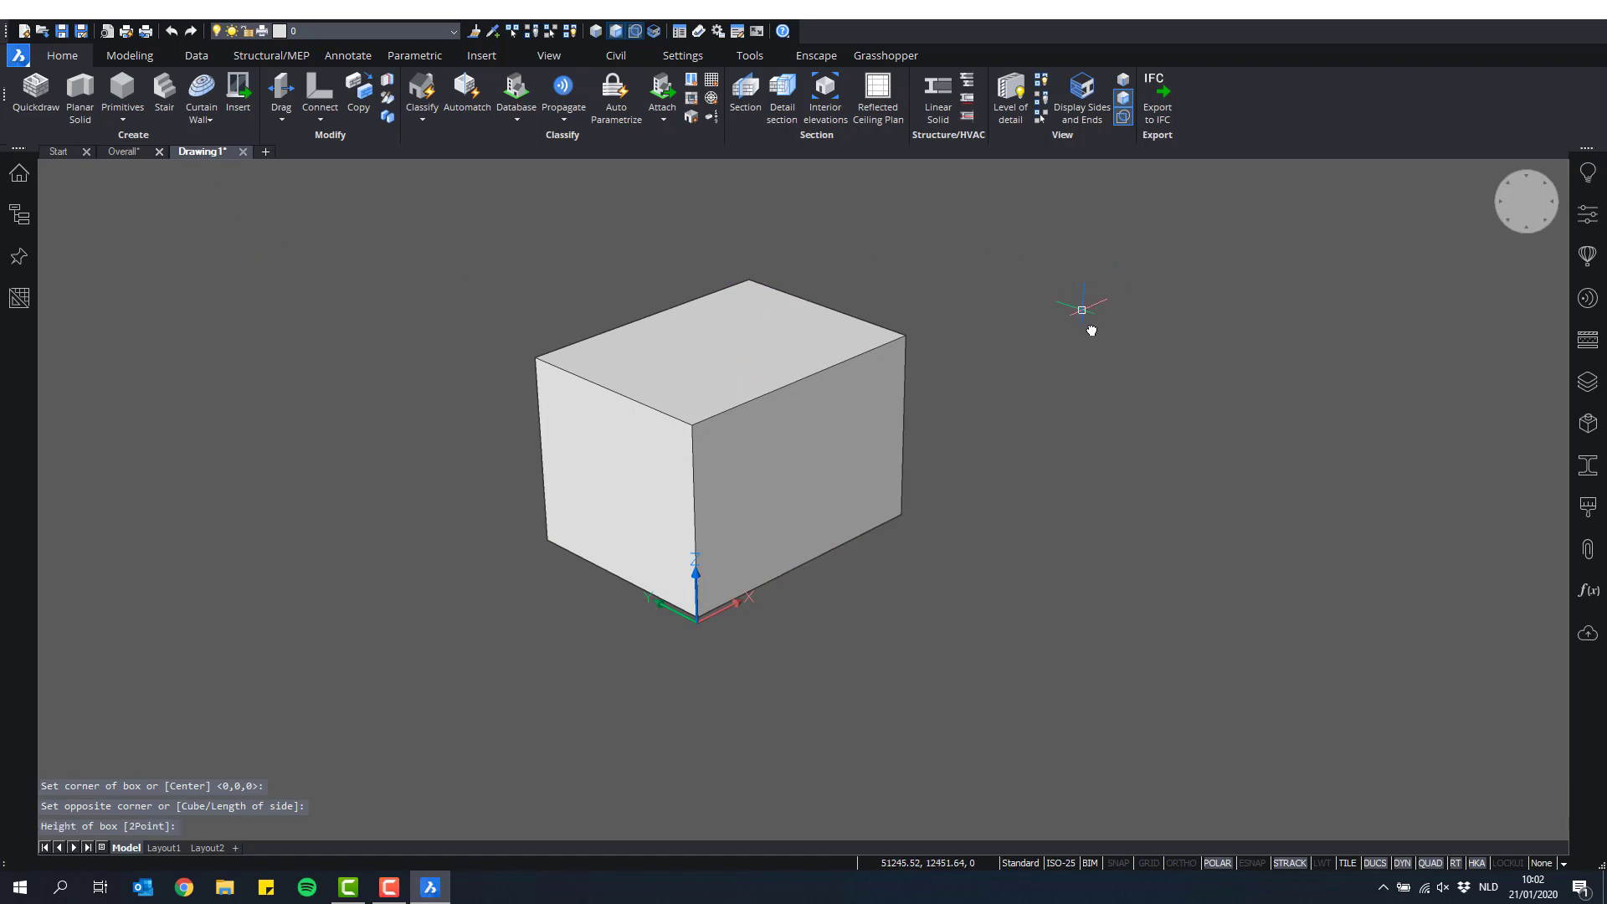
{"action": "middle_click_drag", "start_coordinate": [1089, 324], "coordinate": [1151, 376]}
{"action": "scroll", "coordinate": [1026, 497], "scroll_direction": "down", "scroll_amount": 1}
{"action": "scroll", "coordinate": [1026, 497], "scroll_direction": "down", "scroll_amount": 1}
{"action": "mouse_move", "coordinate": [1027, 498]}
{"action": "middle_mouse_down", "text": "shift"}
{"action": "mouse_move", "coordinate": [1047, 469]}
{"action": "mouse_move", "coordinate": [1024, 519]}
{"action": "middle_mouse_up", "text": "shift"}
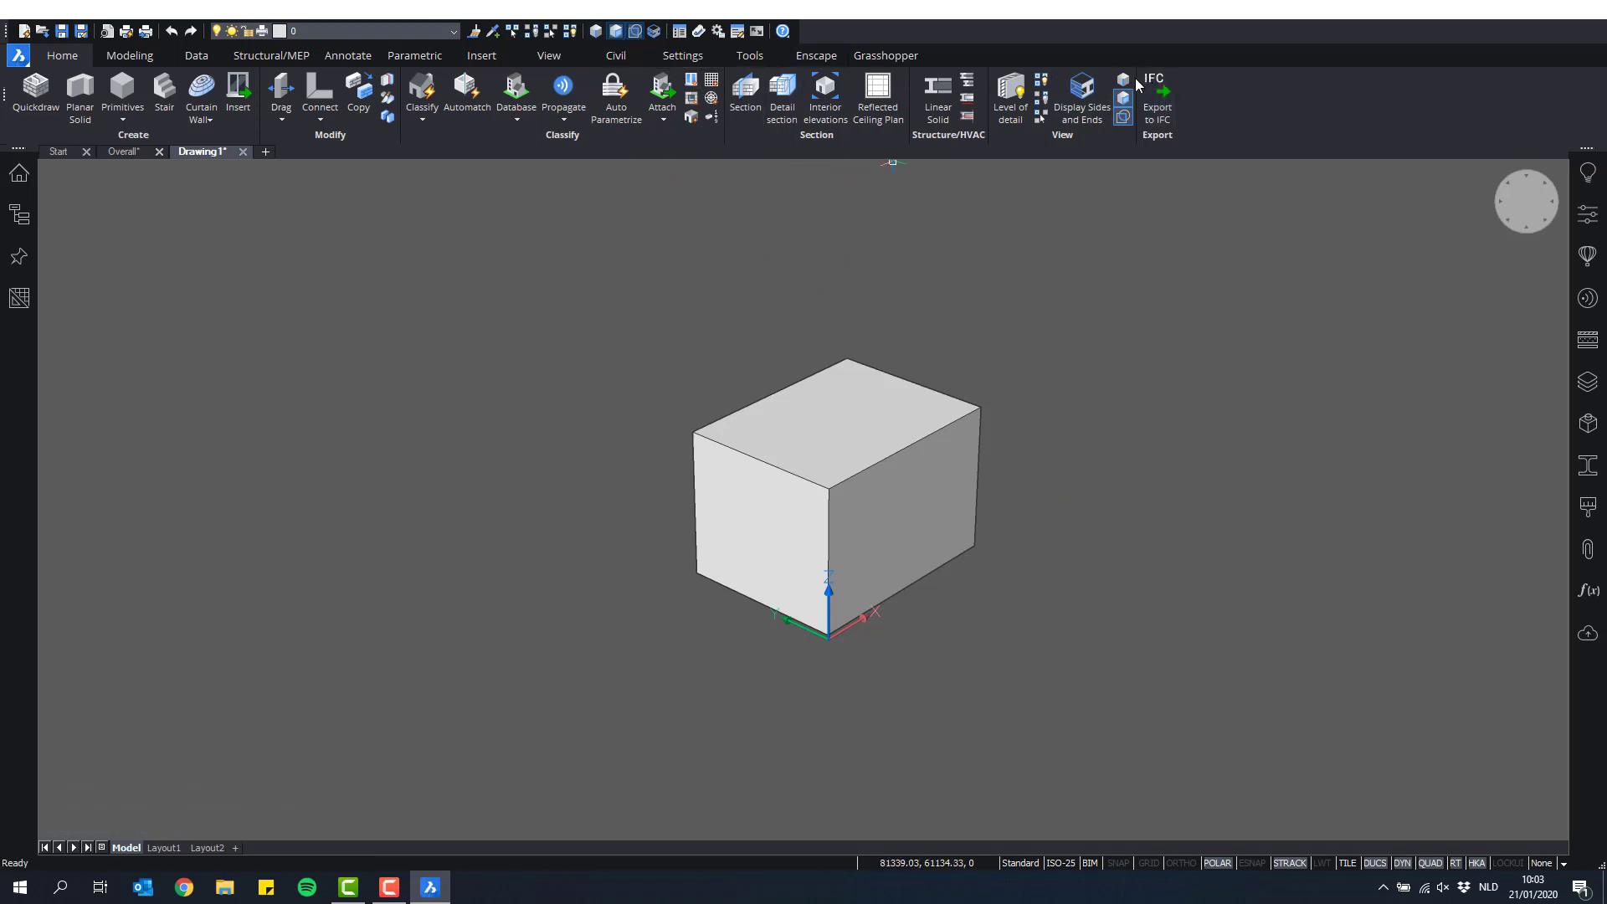
Step: Turn off selection priority for faces and boundaries, and review the whole box's 3D solid properties
{"action": "left_click", "coordinate": [616, 31]}
{"action": "left_click", "coordinate": [635, 31]}
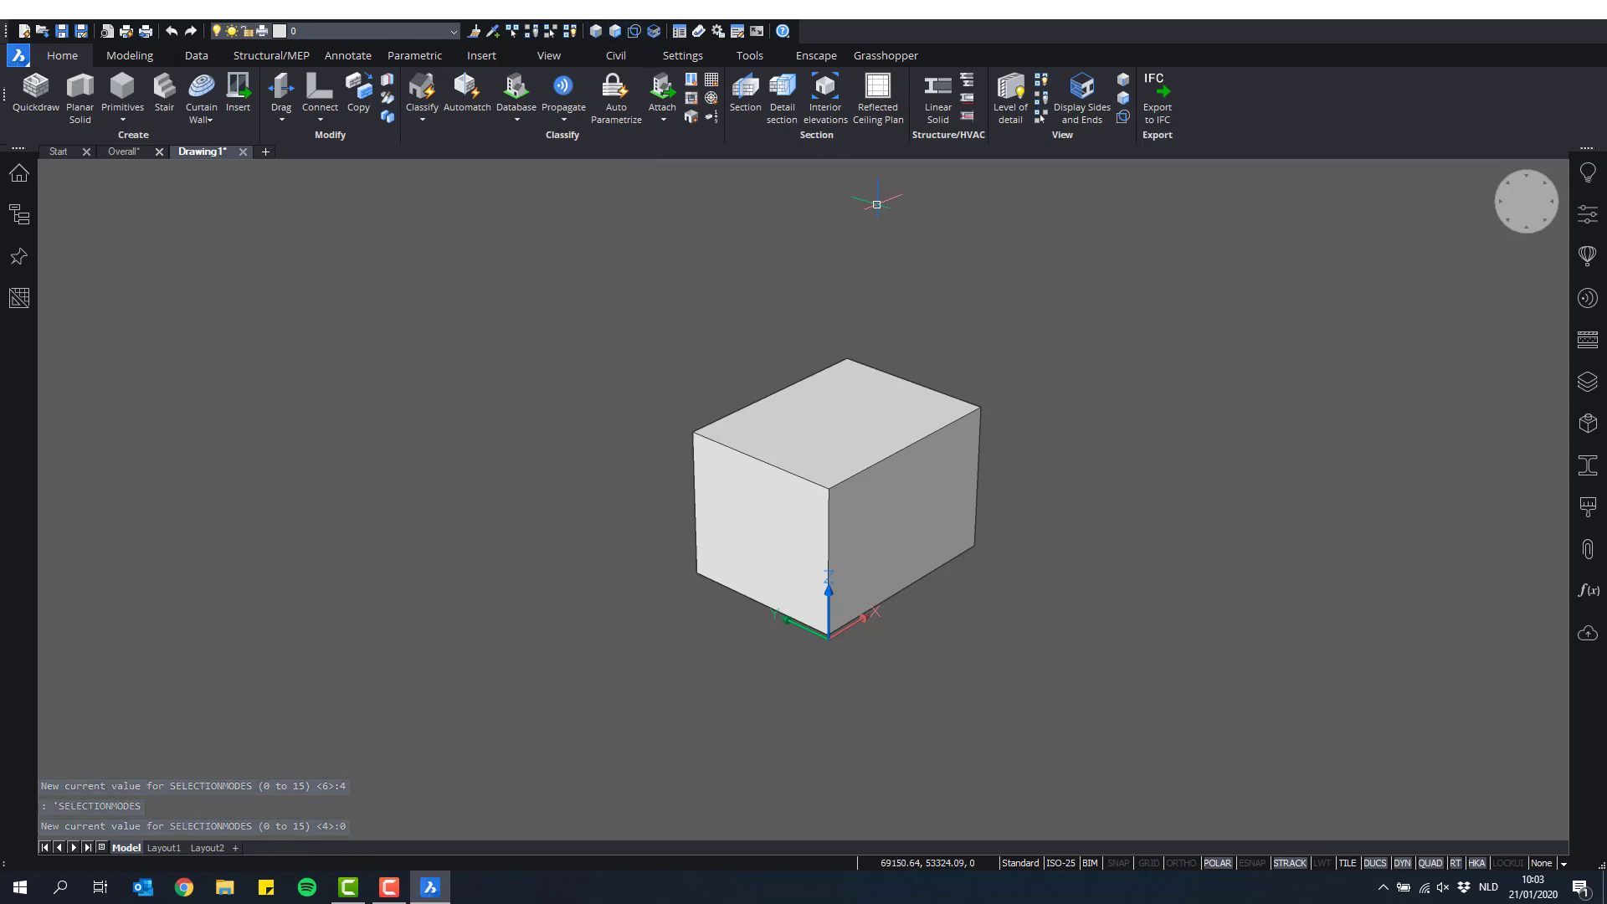
{"action": "mouse_move", "coordinate": [856, 413]}
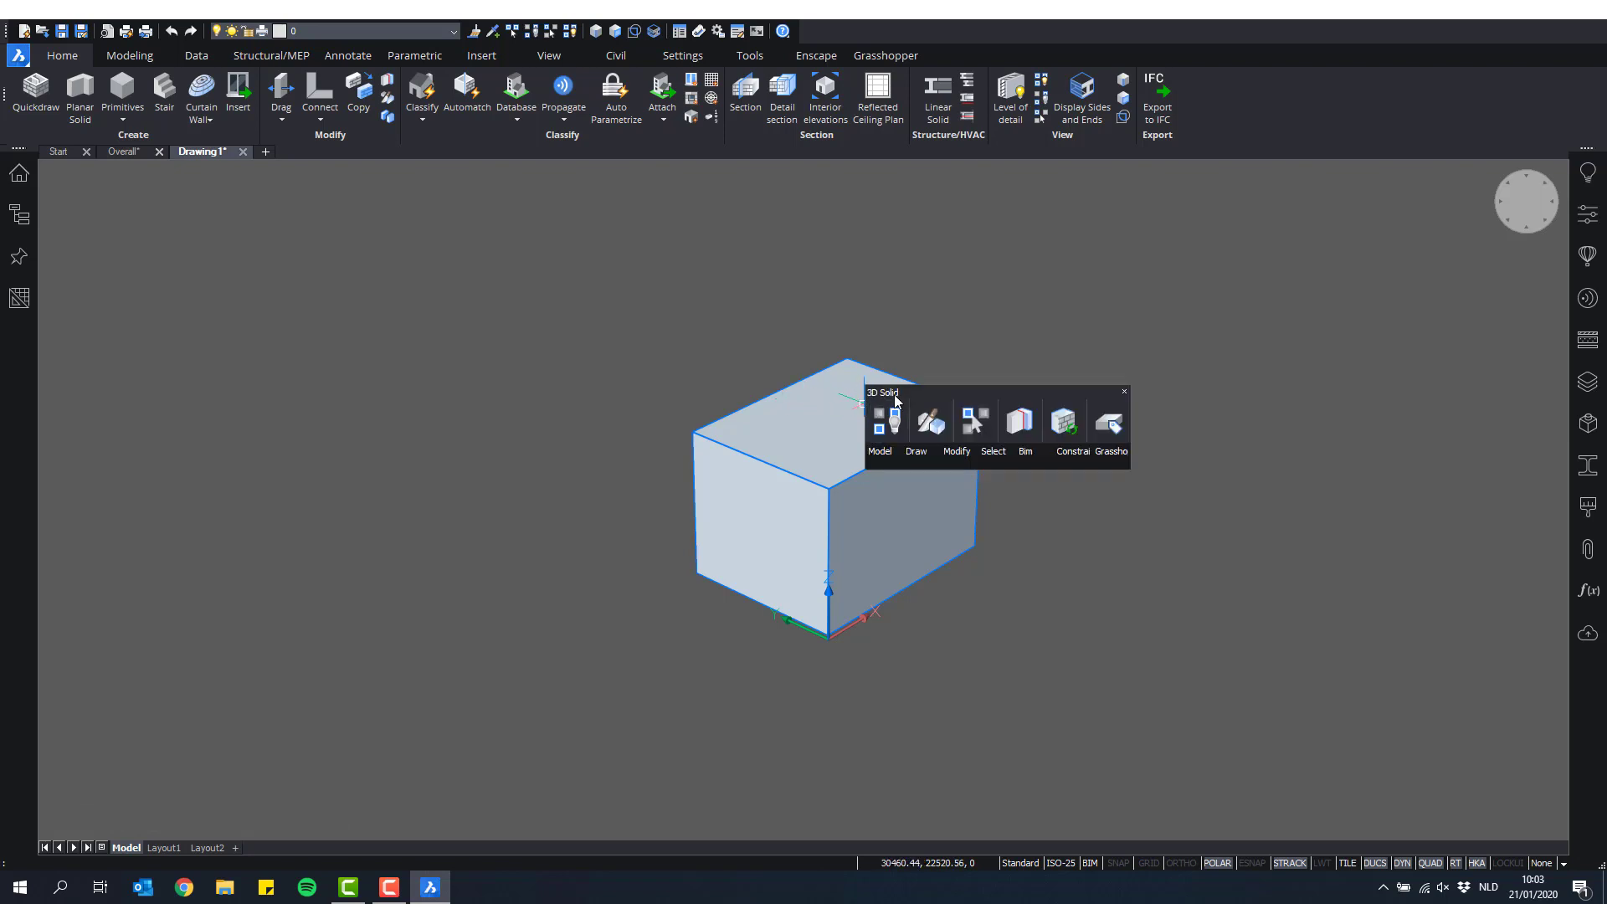
{"action": "left_click", "coordinate": [829, 409]}
{"action": "left_click", "coordinate": [1590, 247]}
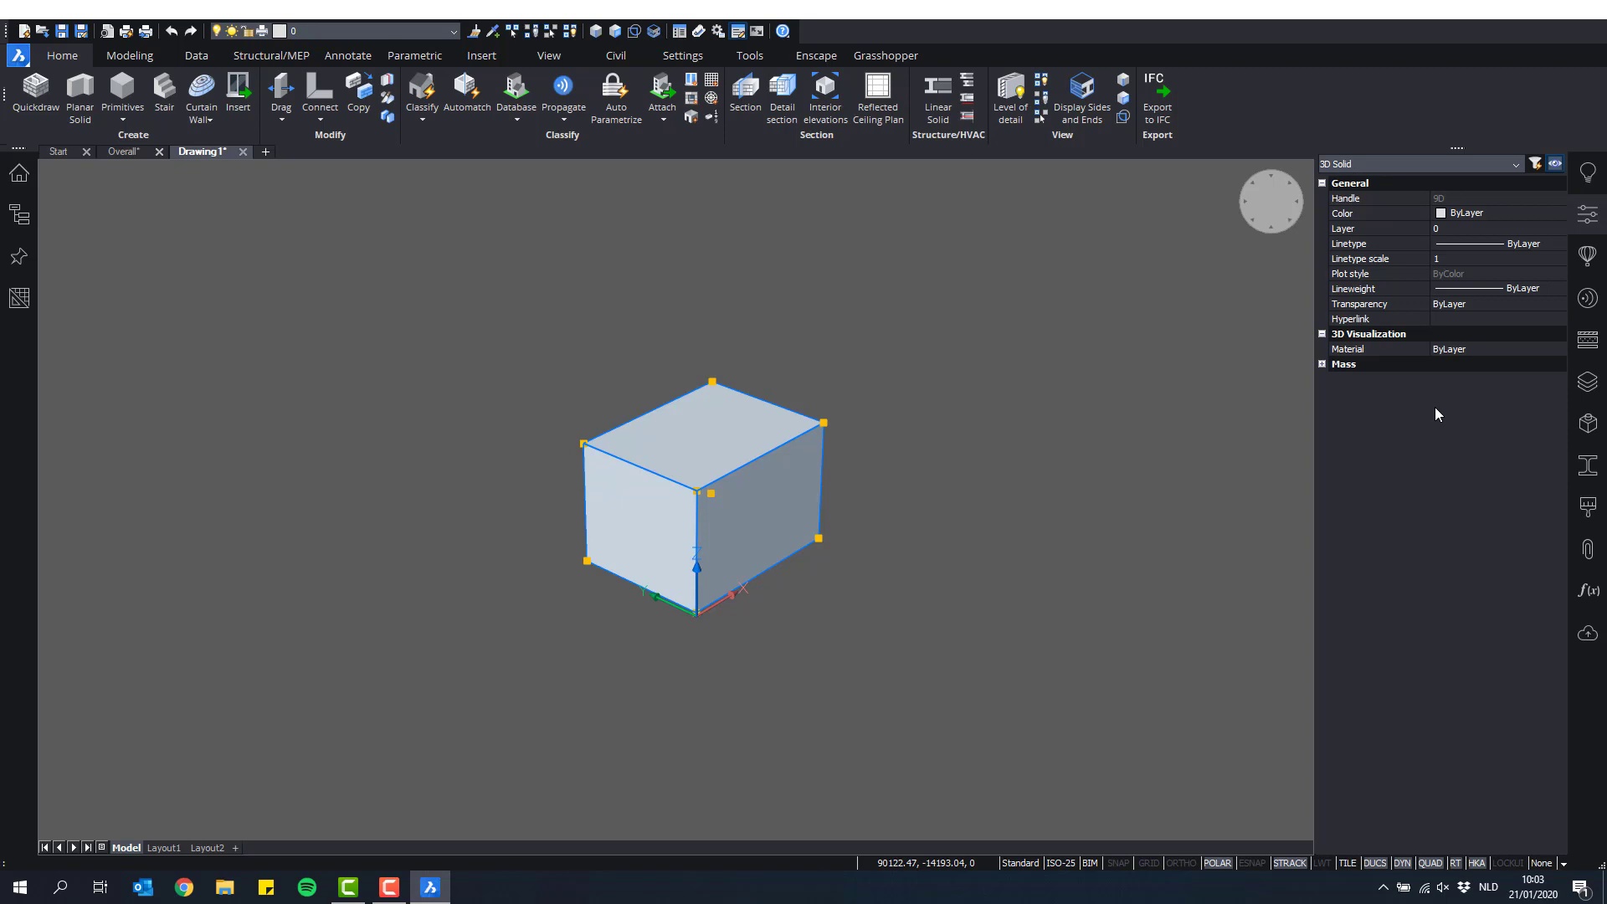
{"action": "left_click", "coordinate": [1588, 213]}
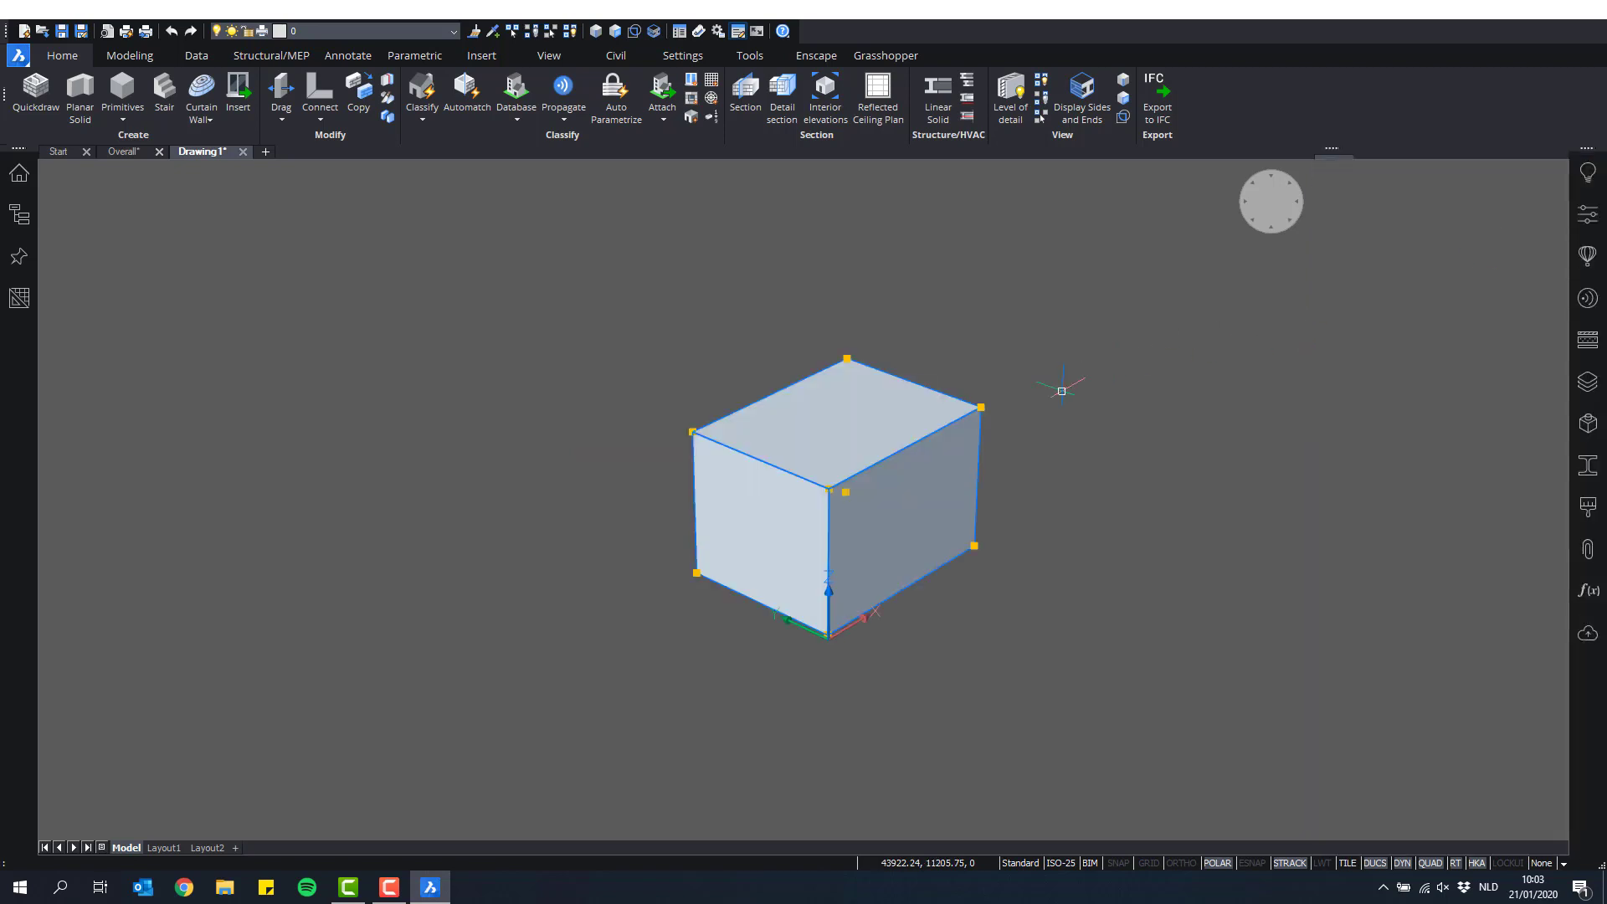
{"action": "key", "text": "Escape"}
{"action": "left_click", "coordinate": [916, 425]}
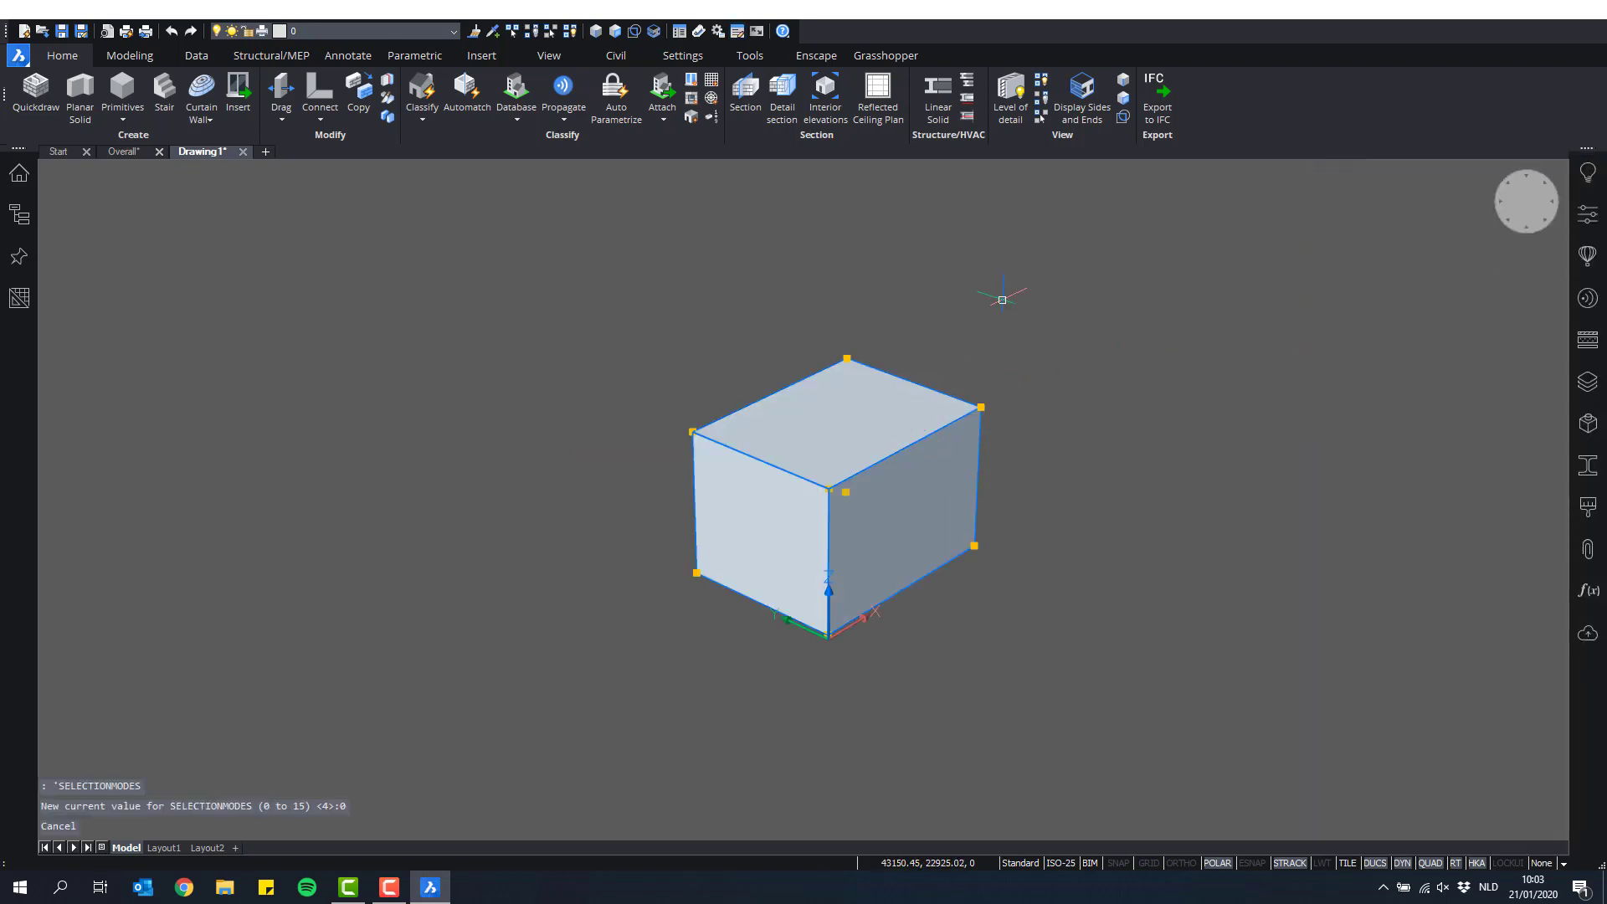
{"action": "key", "text": "Escape"}
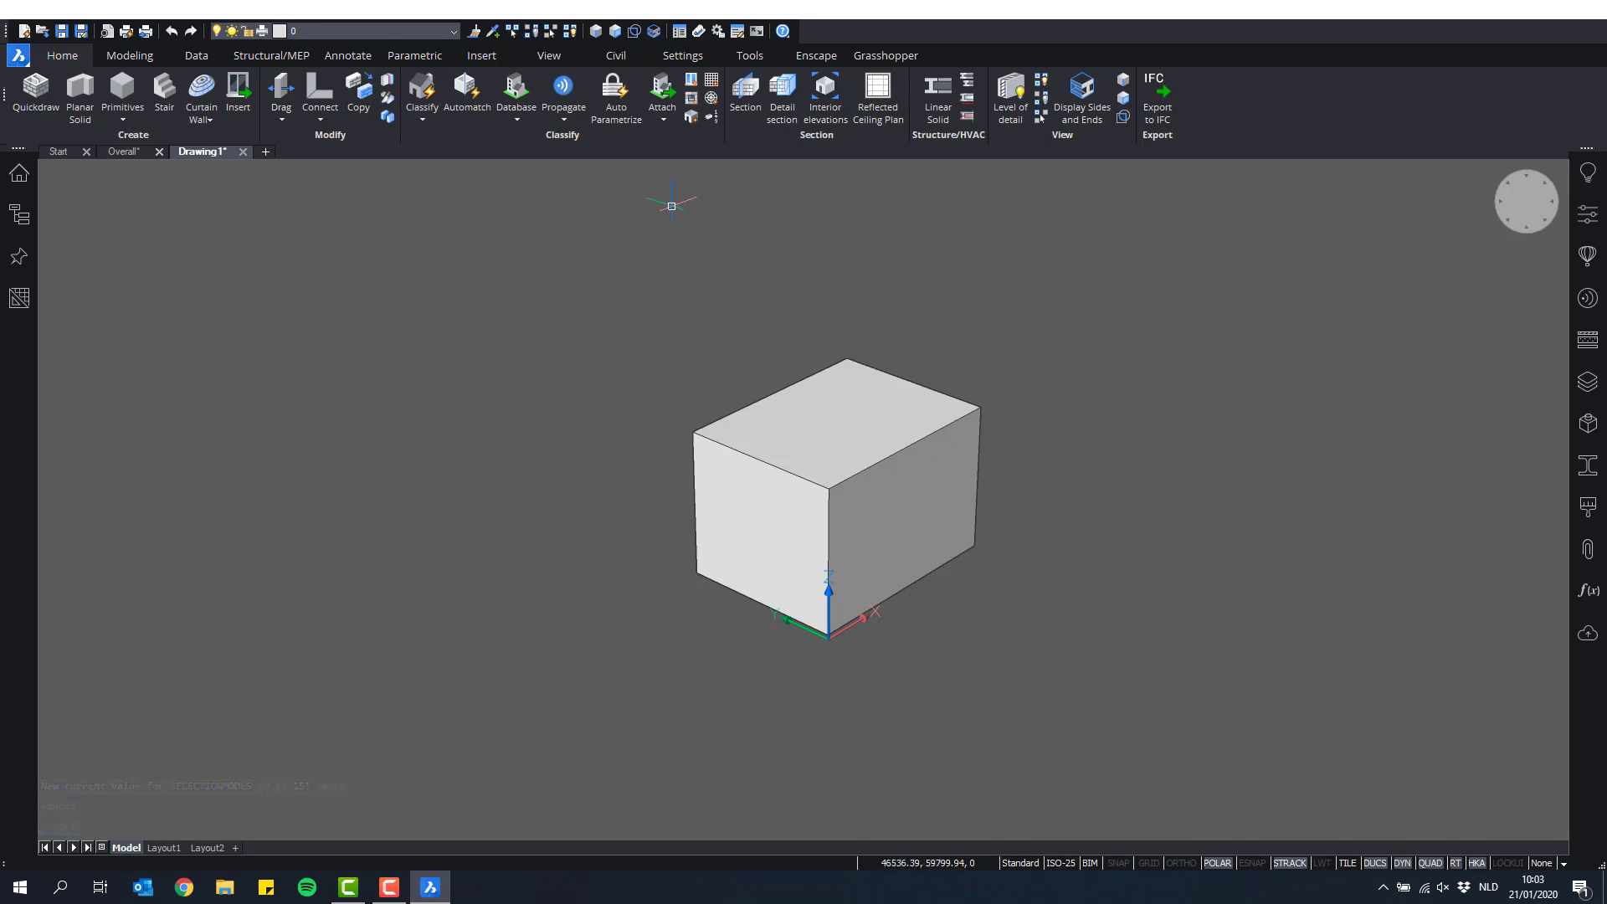
Step: Turn on face selection priority, try selecting individual faces of the box, and clear the selection
{"action": "left_click", "coordinate": [615, 34]}
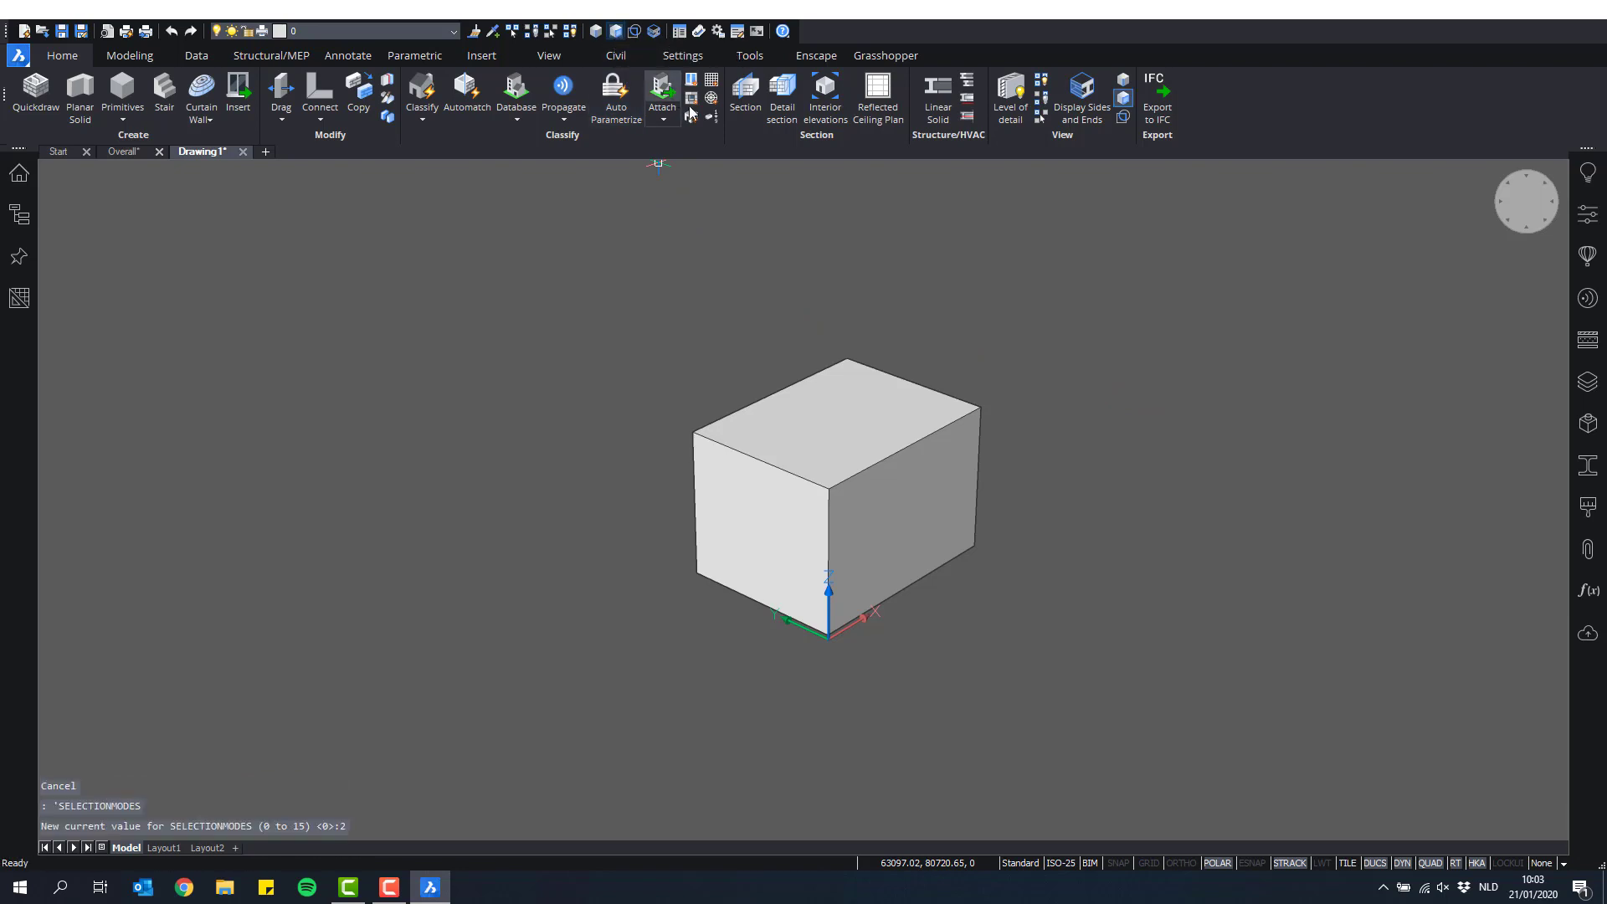
{"action": "mouse_move", "coordinate": [831, 419]}
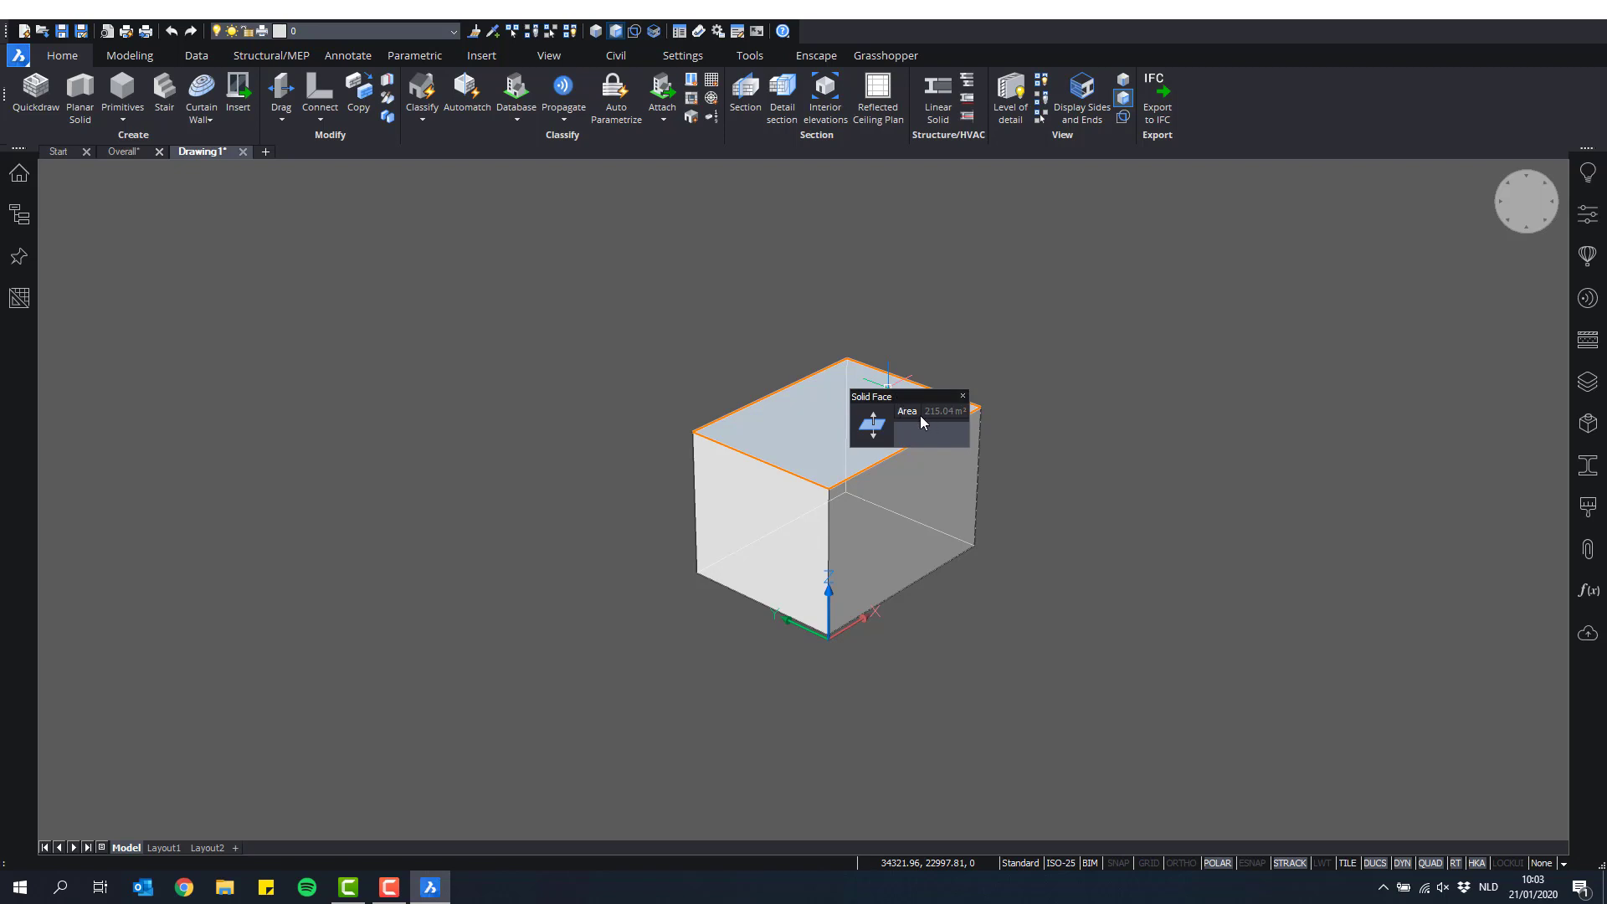
{"action": "left_click", "coordinate": [818, 420]}
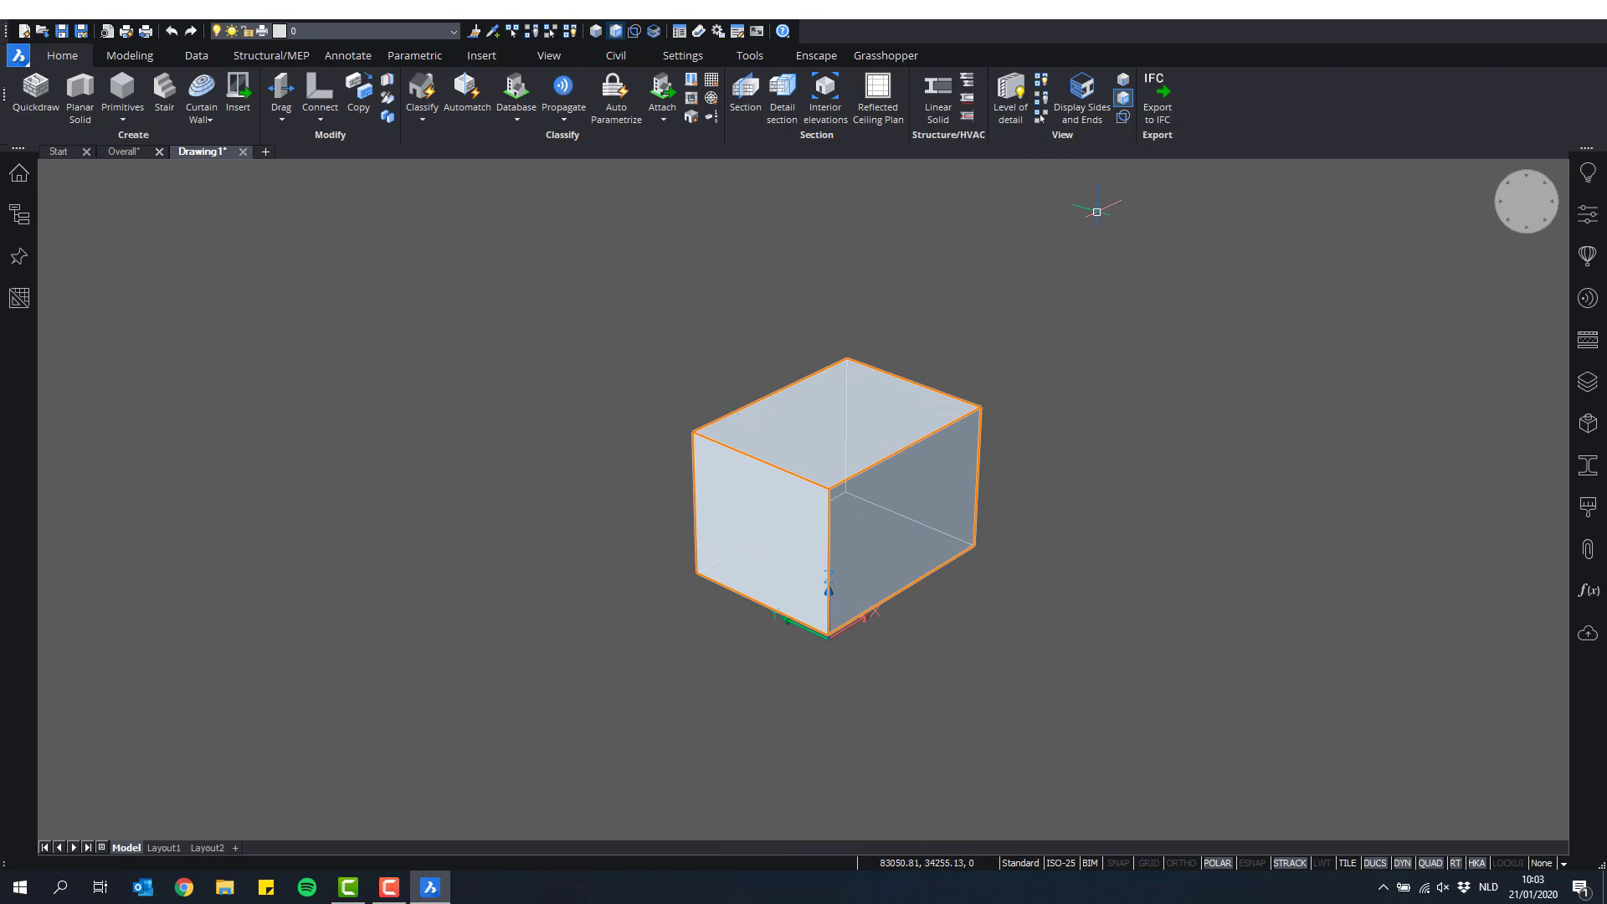
{"action": "key", "text": "Escape"}
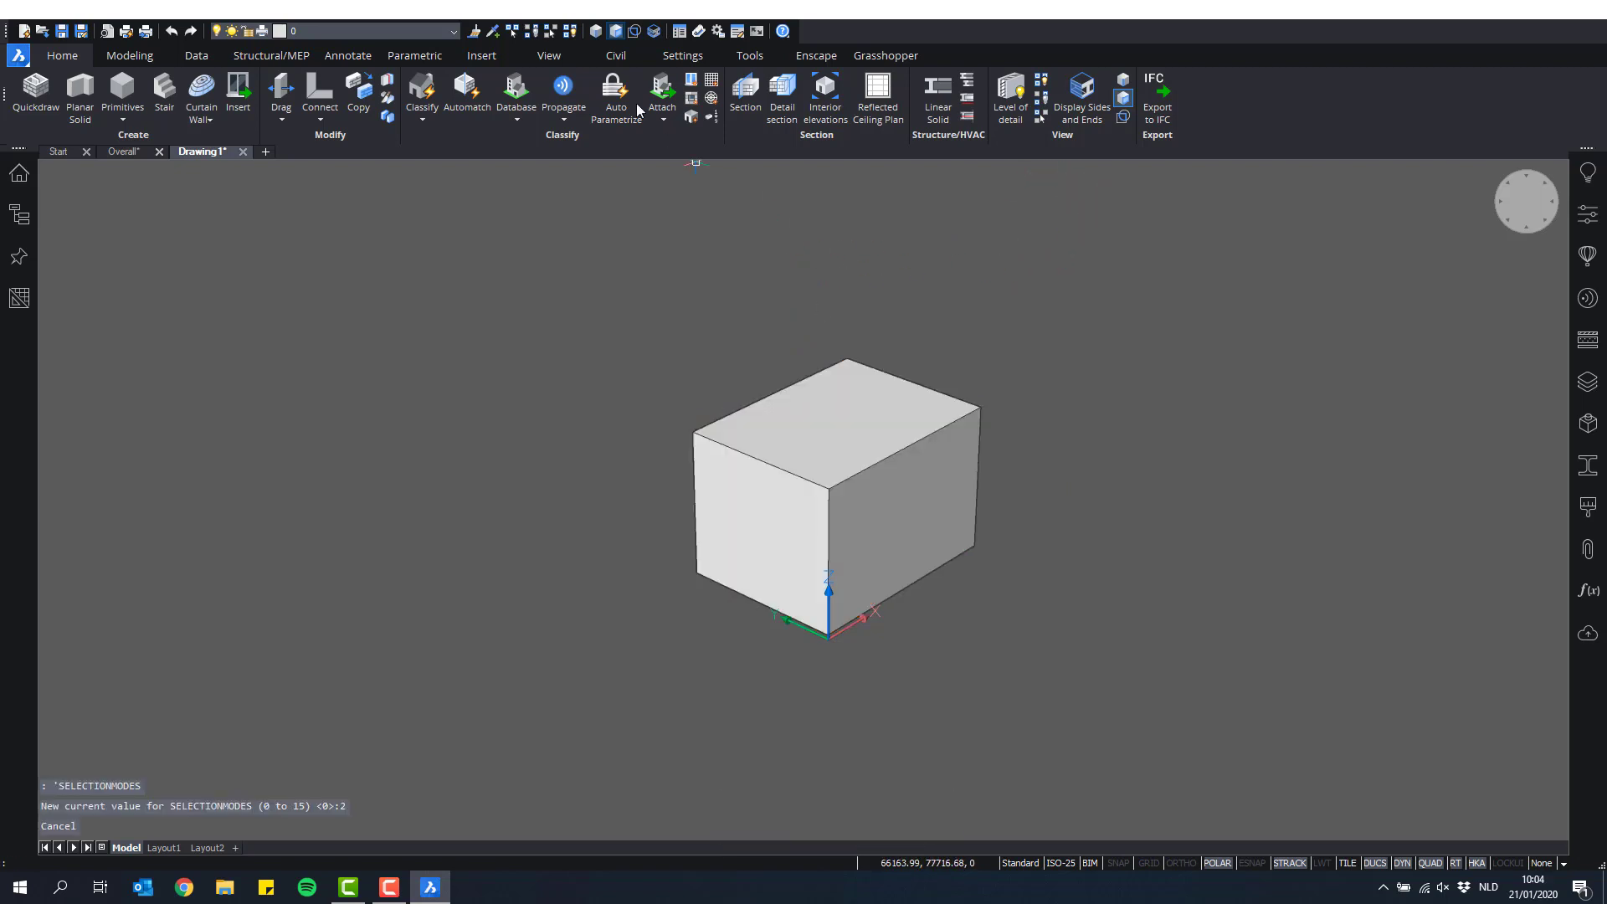
Step: Turn on edge selection priority, try highlighting the box's edges, and turn edge priority off again
{"action": "left_click", "coordinate": [596, 32]}
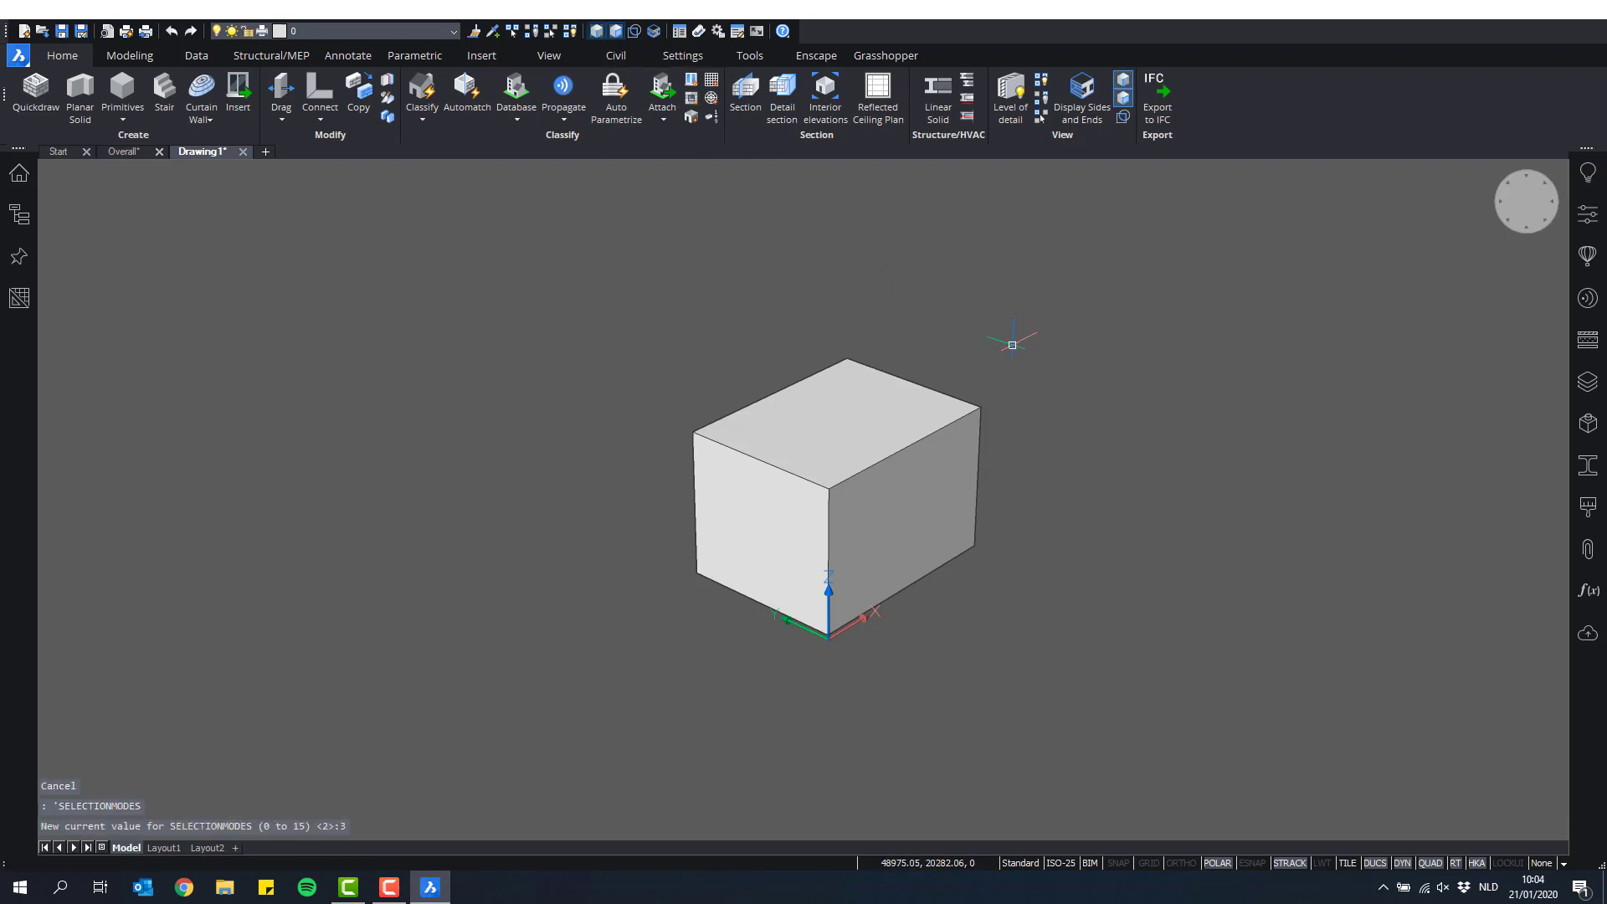
{"action": "mouse_move", "coordinate": [923, 444]}
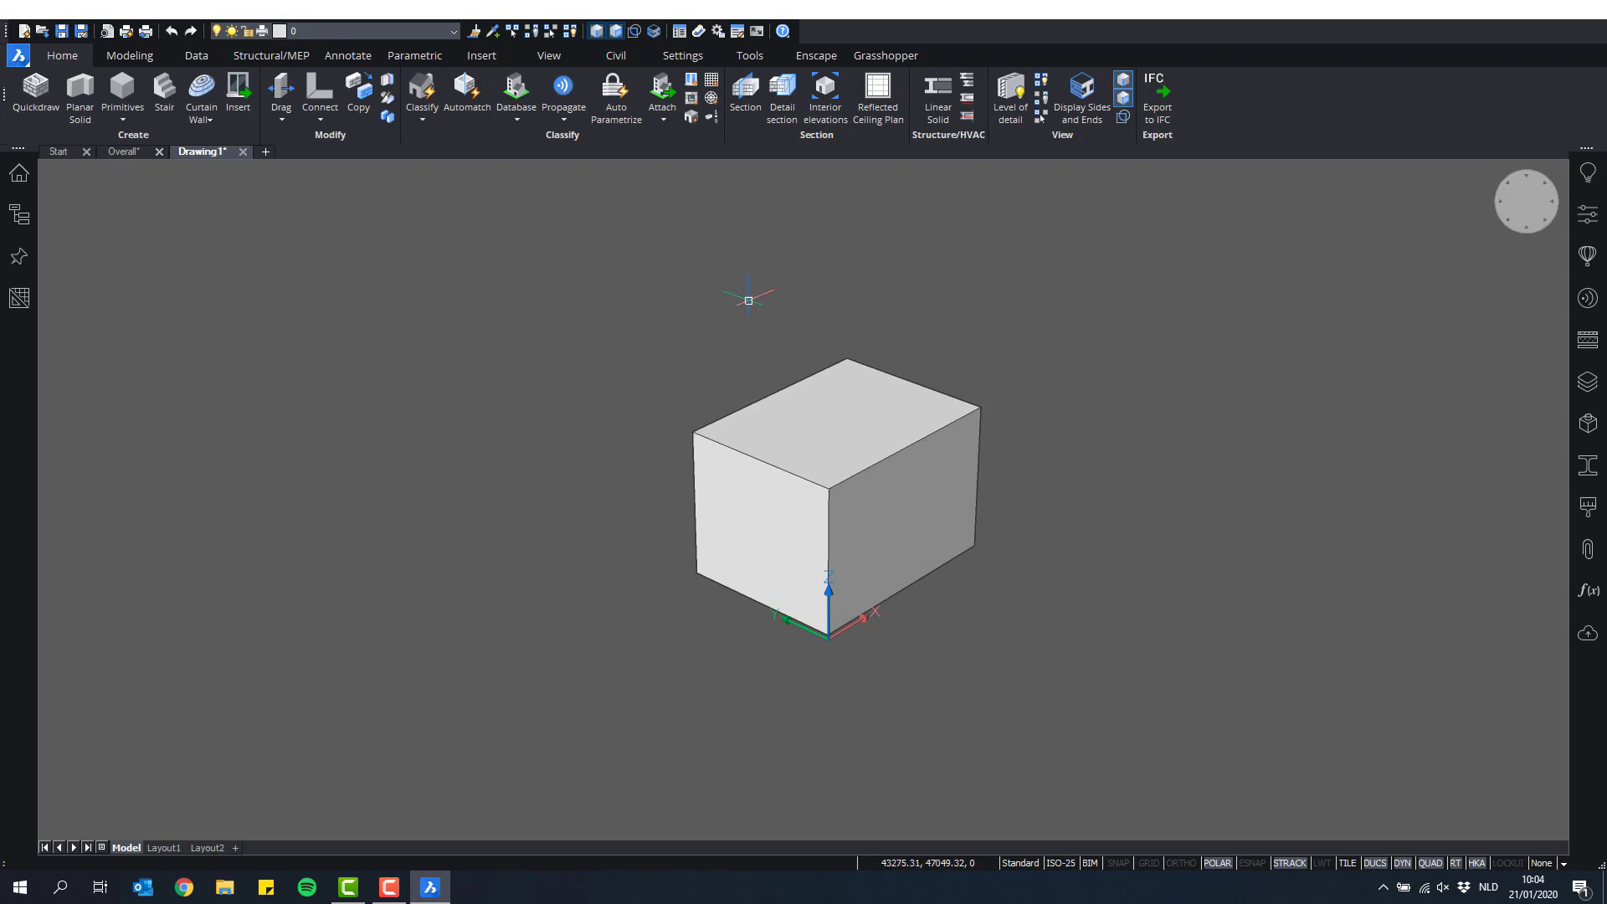
{"action": "left_click", "coordinate": [596, 33]}
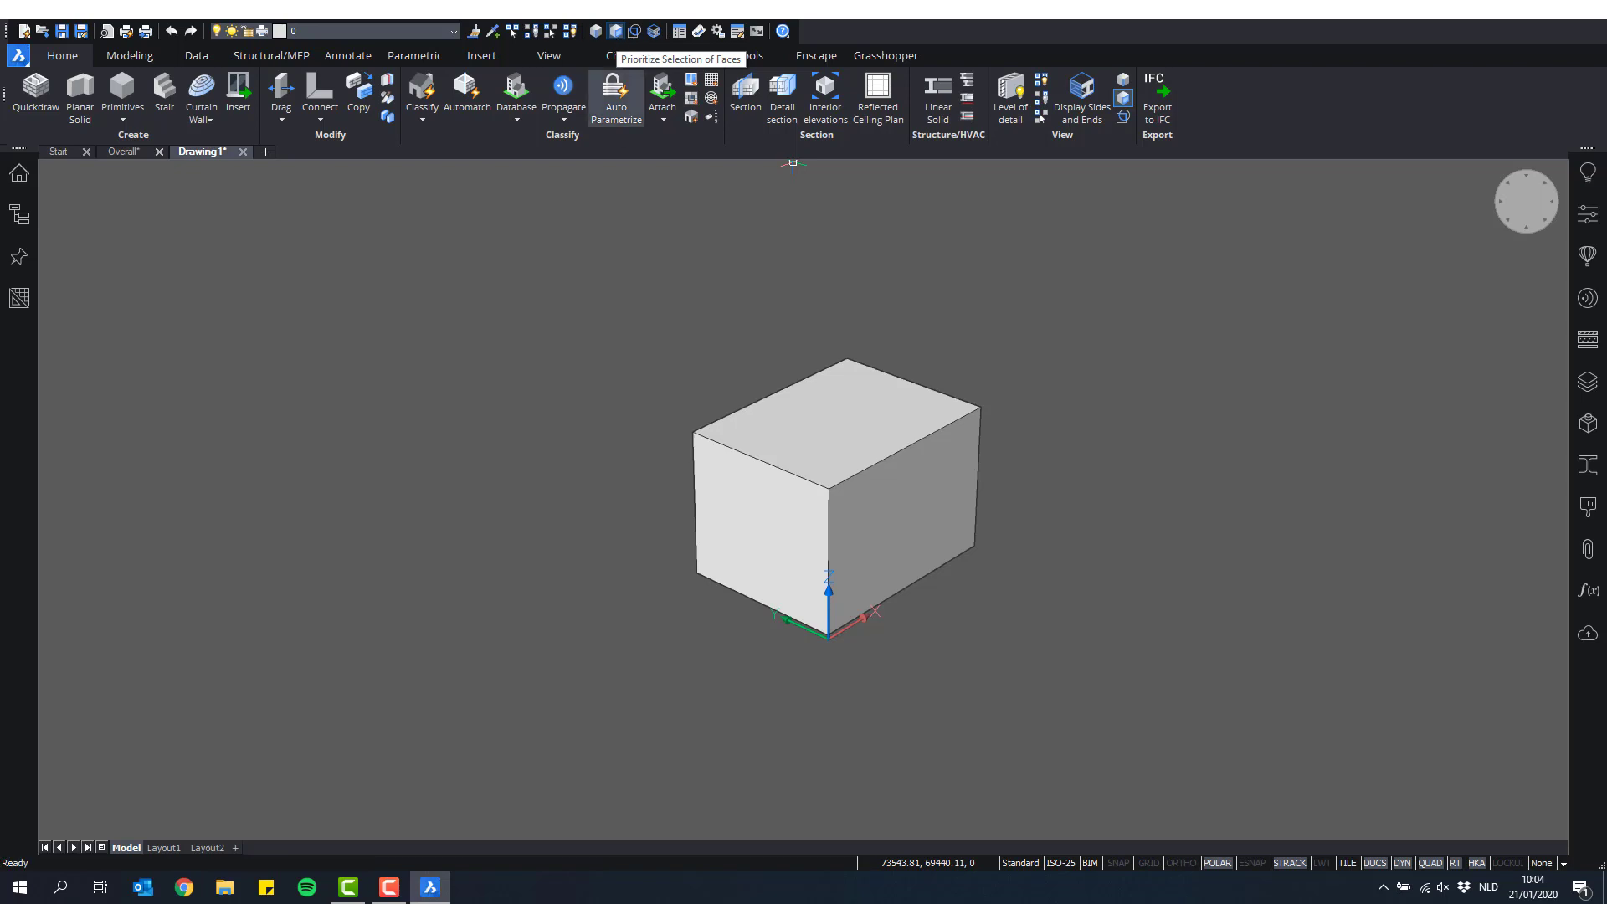
Step: Toggle face selection priority off and on, and enable boundary detection alongside it
{"action": "left_click", "coordinate": [616, 31]}
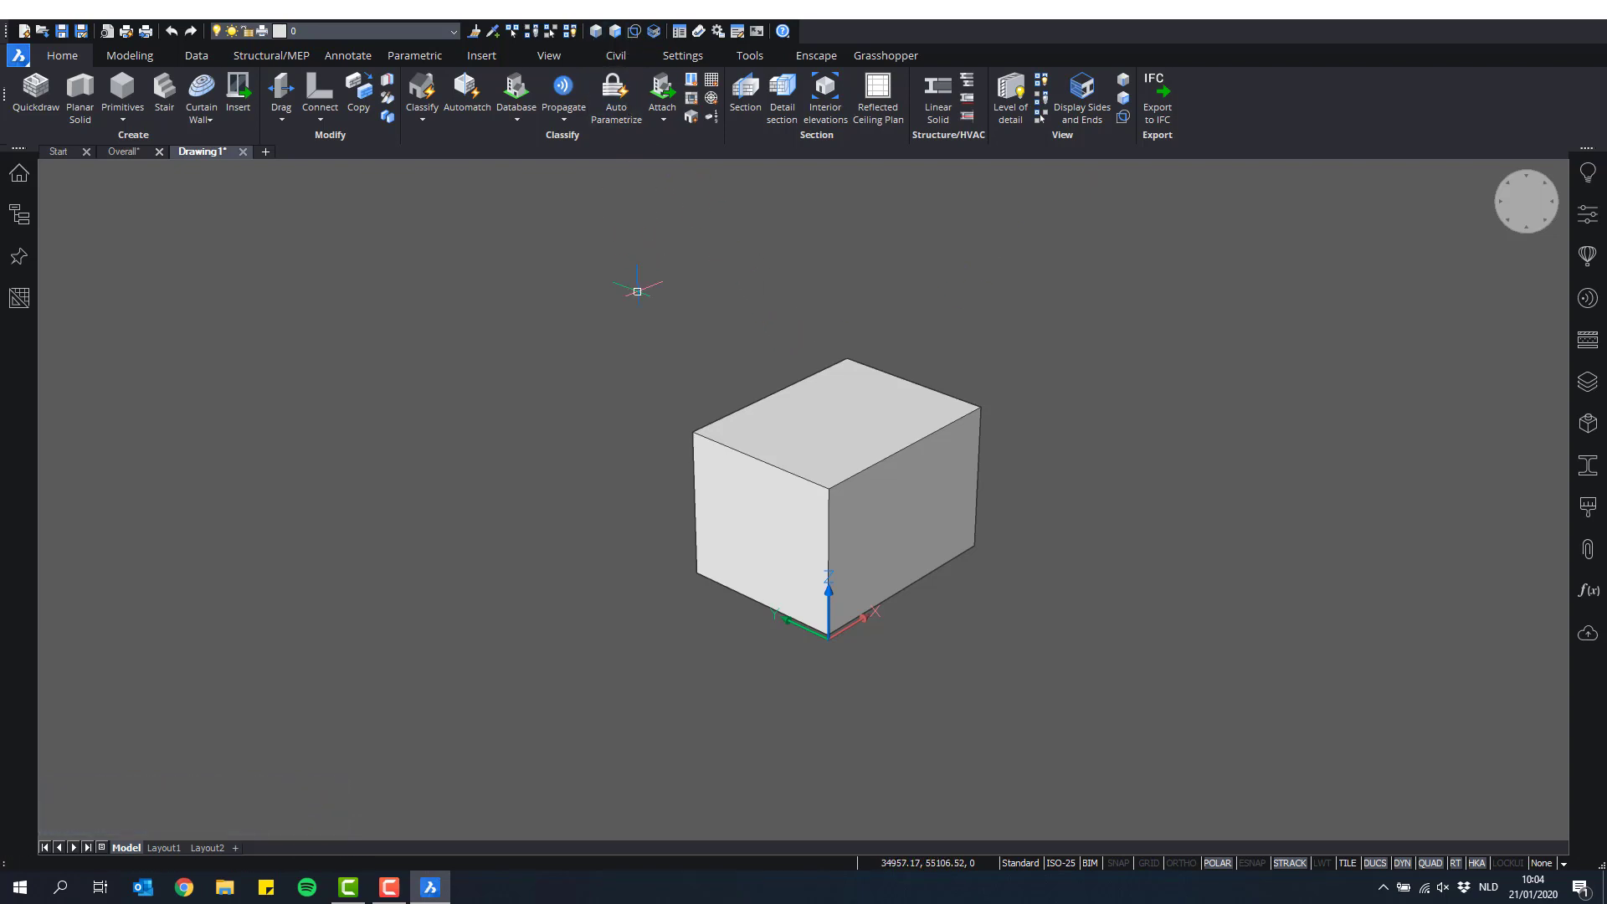
{"action": "left_click", "coordinate": [616, 31]}
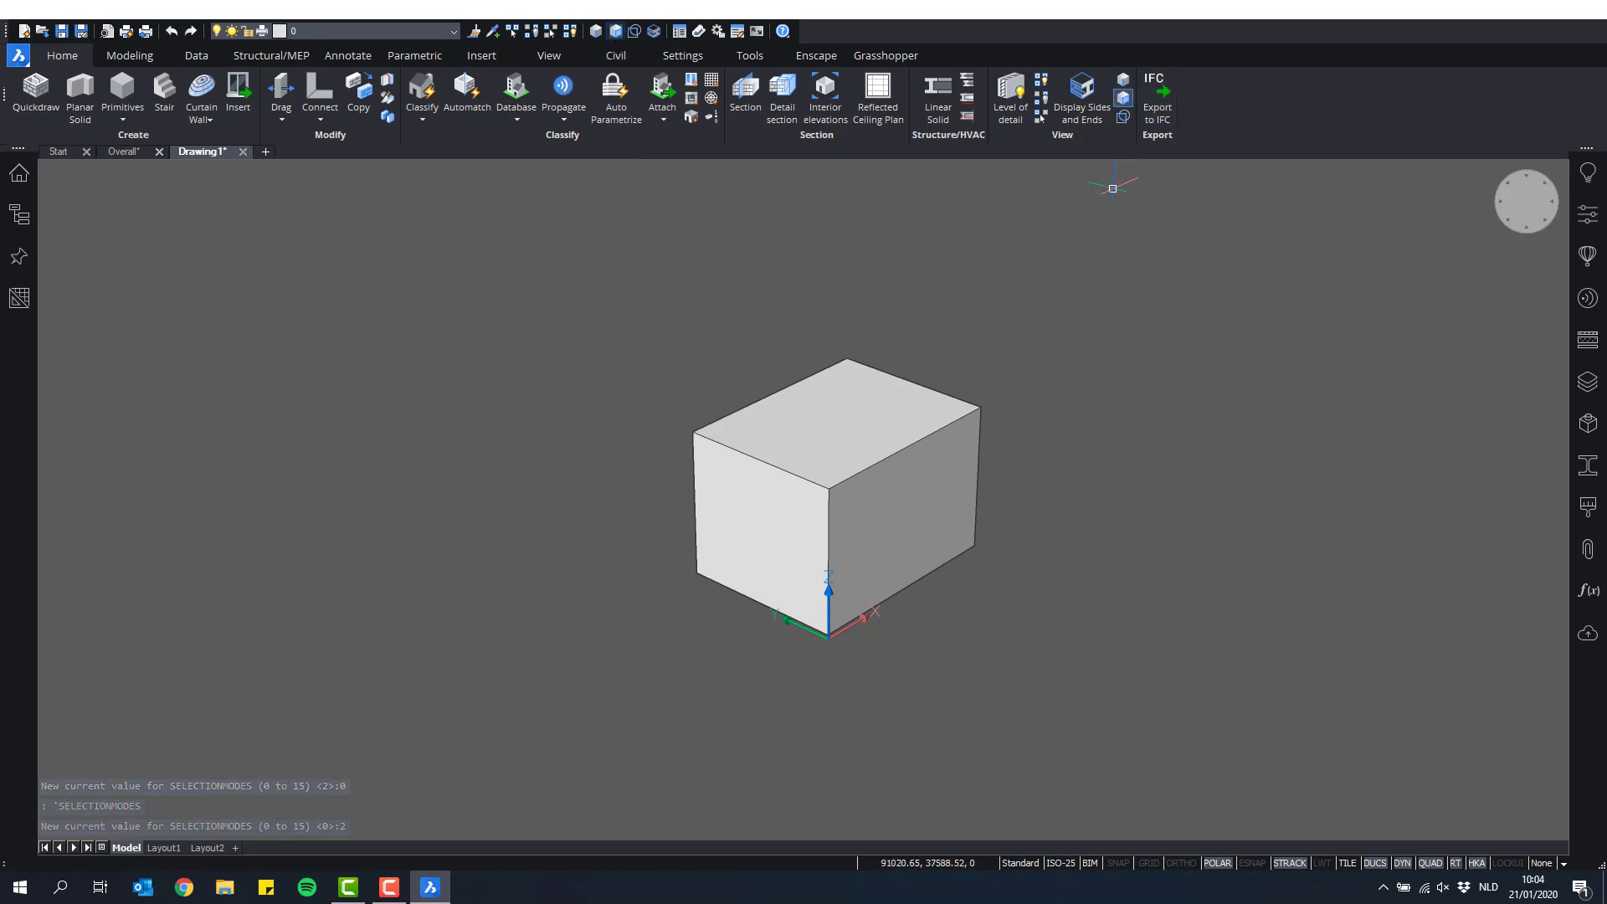
{"action": "left_click", "coordinate": [634, 31]}
Step: With entity snaps on, create a second, smaller and lower box against the first box's side, starting from its far lower corner
{"action": "middle_click_drag", "start_coordinate": [1051, 406], "coordinate": [904, 347]}
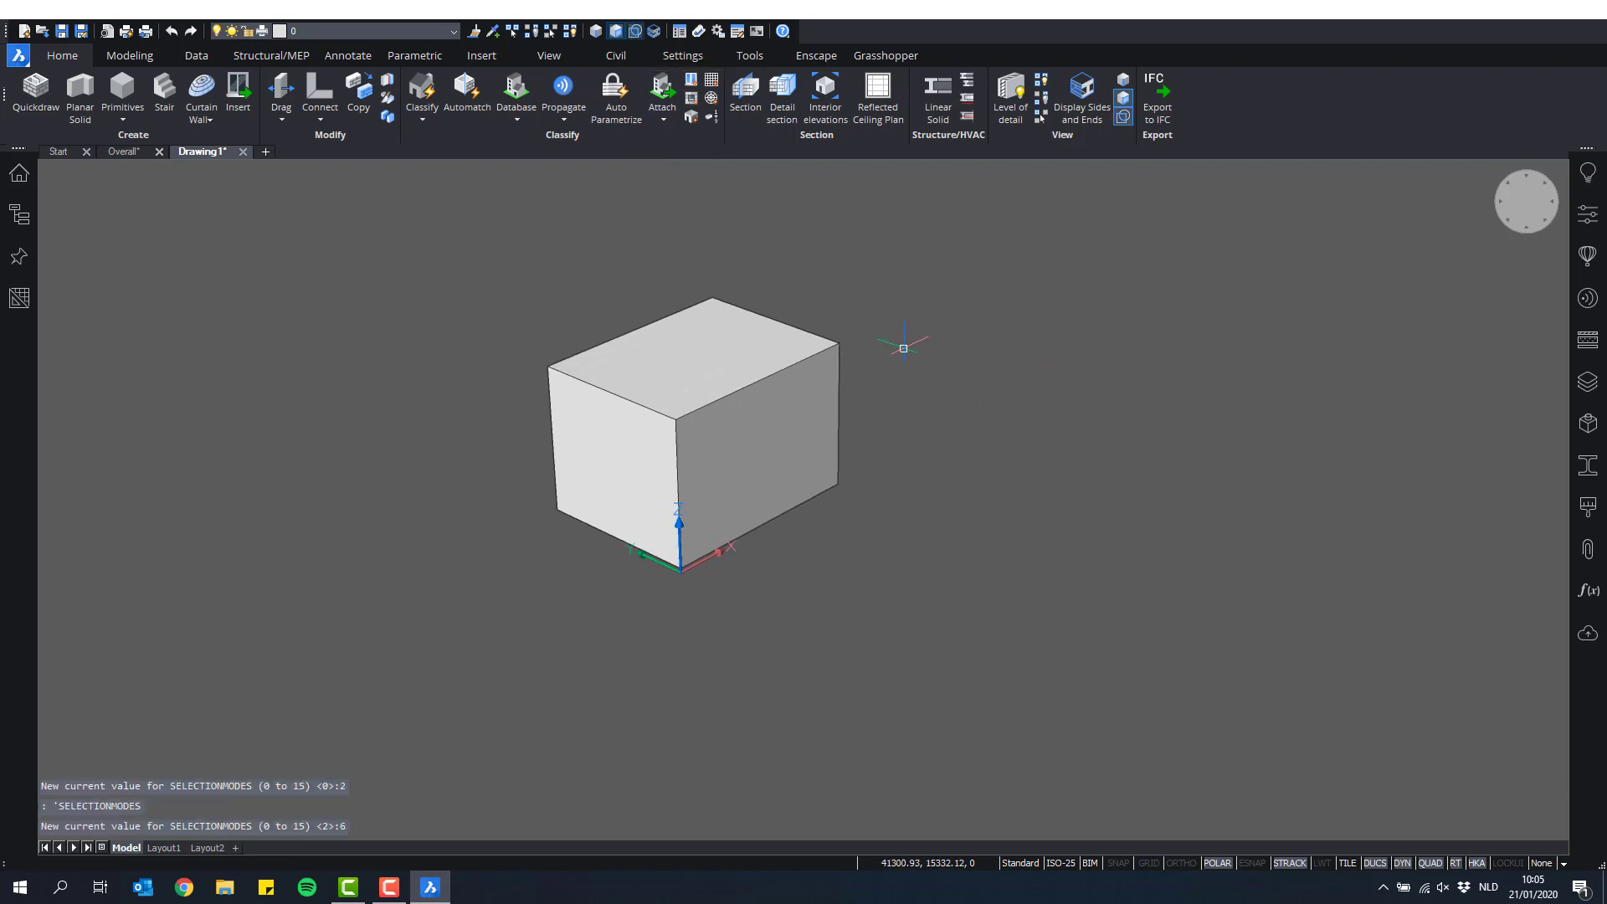
{"action": "scroll", "coordinate": [936, 448], "scroll_direction": "up", "scroll_amount": 1}
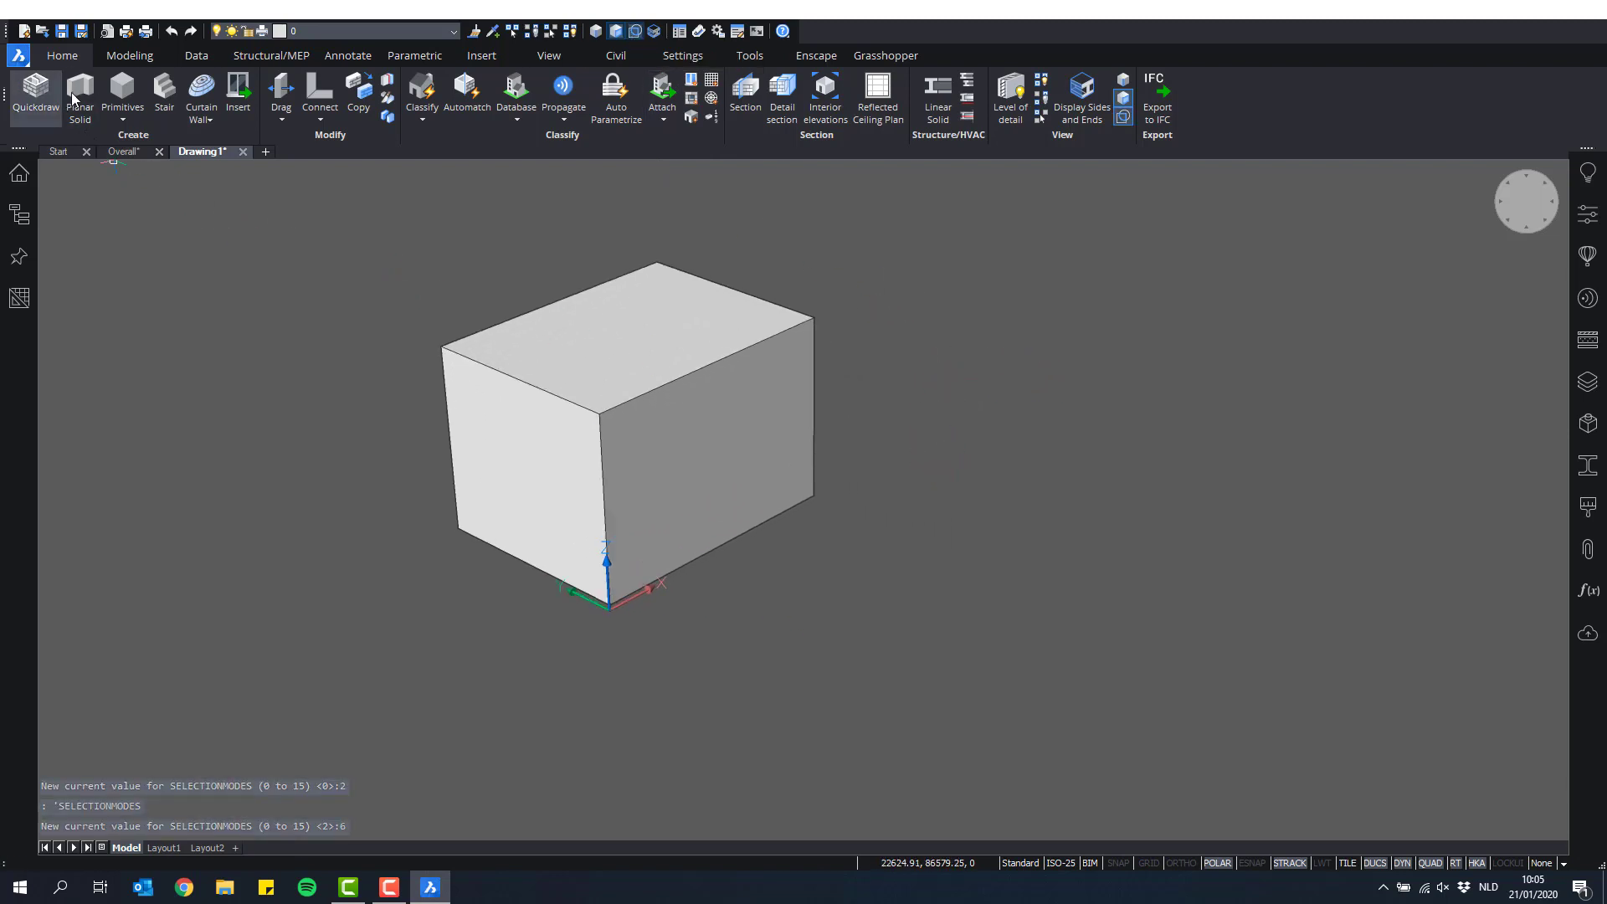
{"action": "left_click", "coordinate": [122, 88]}
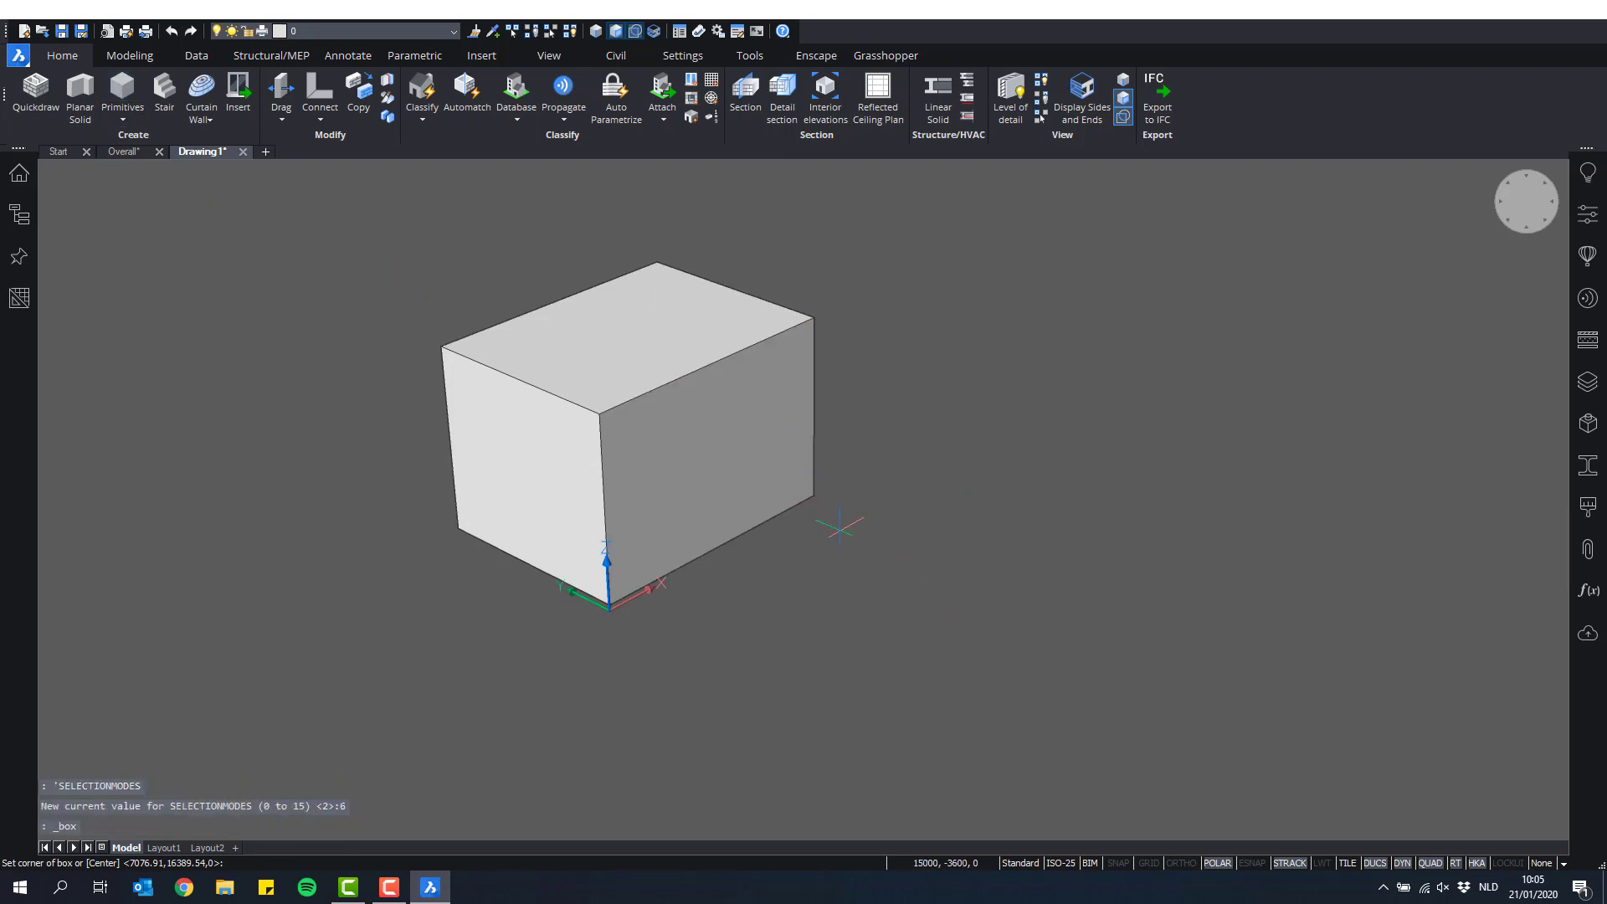
{"action": "key", "text": "F3"}
{"action": "left_click", "coordinate": [809, 497]}
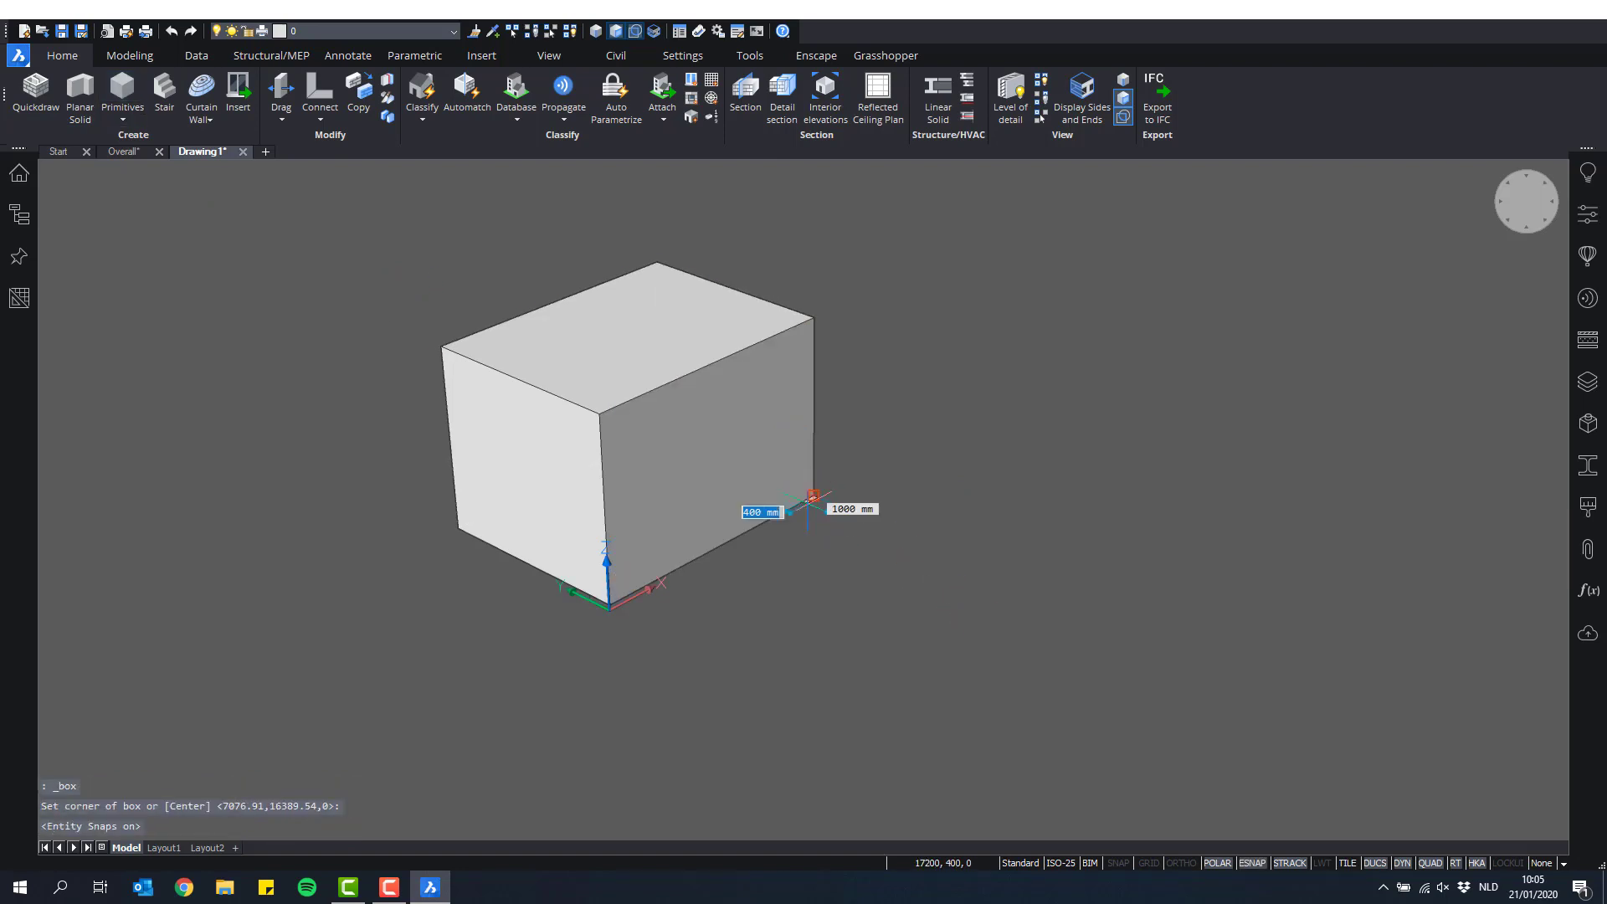
{"action": "left_click", "coordinate": [815, 646]}
{"action": "left_click", "coordinate": [1071, 552]}
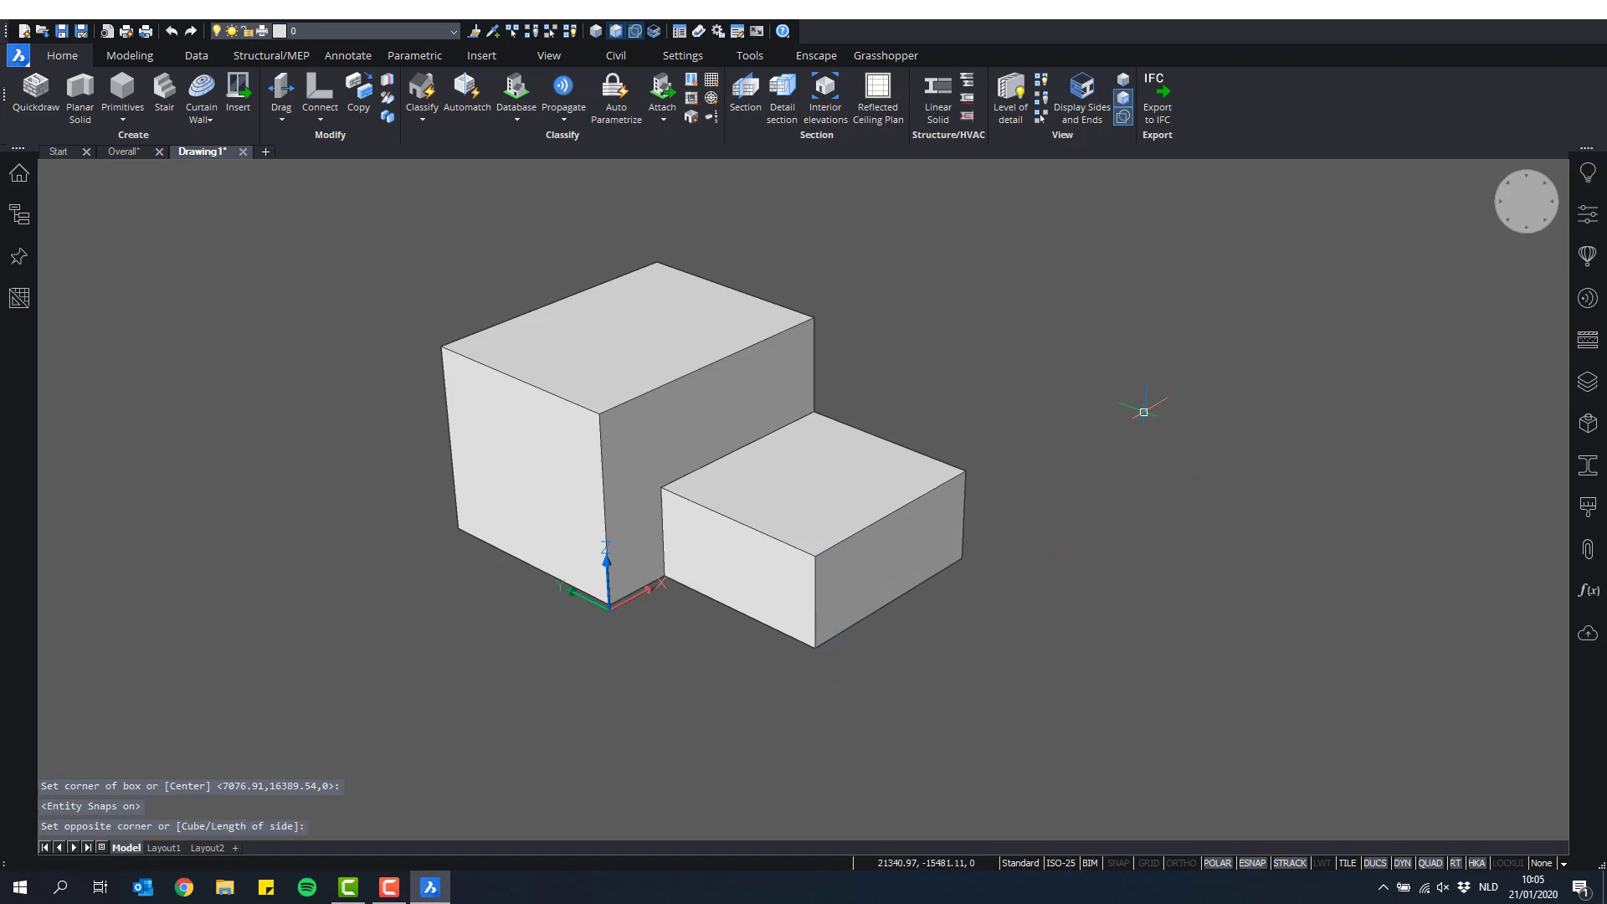
{"action": "middle_click_drag", "start_coordinate": [1135, 400], "coordinate": [1227, 385]}
{"action": "scroll", "coordinate": [1205, 378], "scroll_direction": "up", "scroll_amount": 2}
{"action": "middle_click_drag", "start_coordinate": [1105, 384], "coordinate": [1145, 366]}
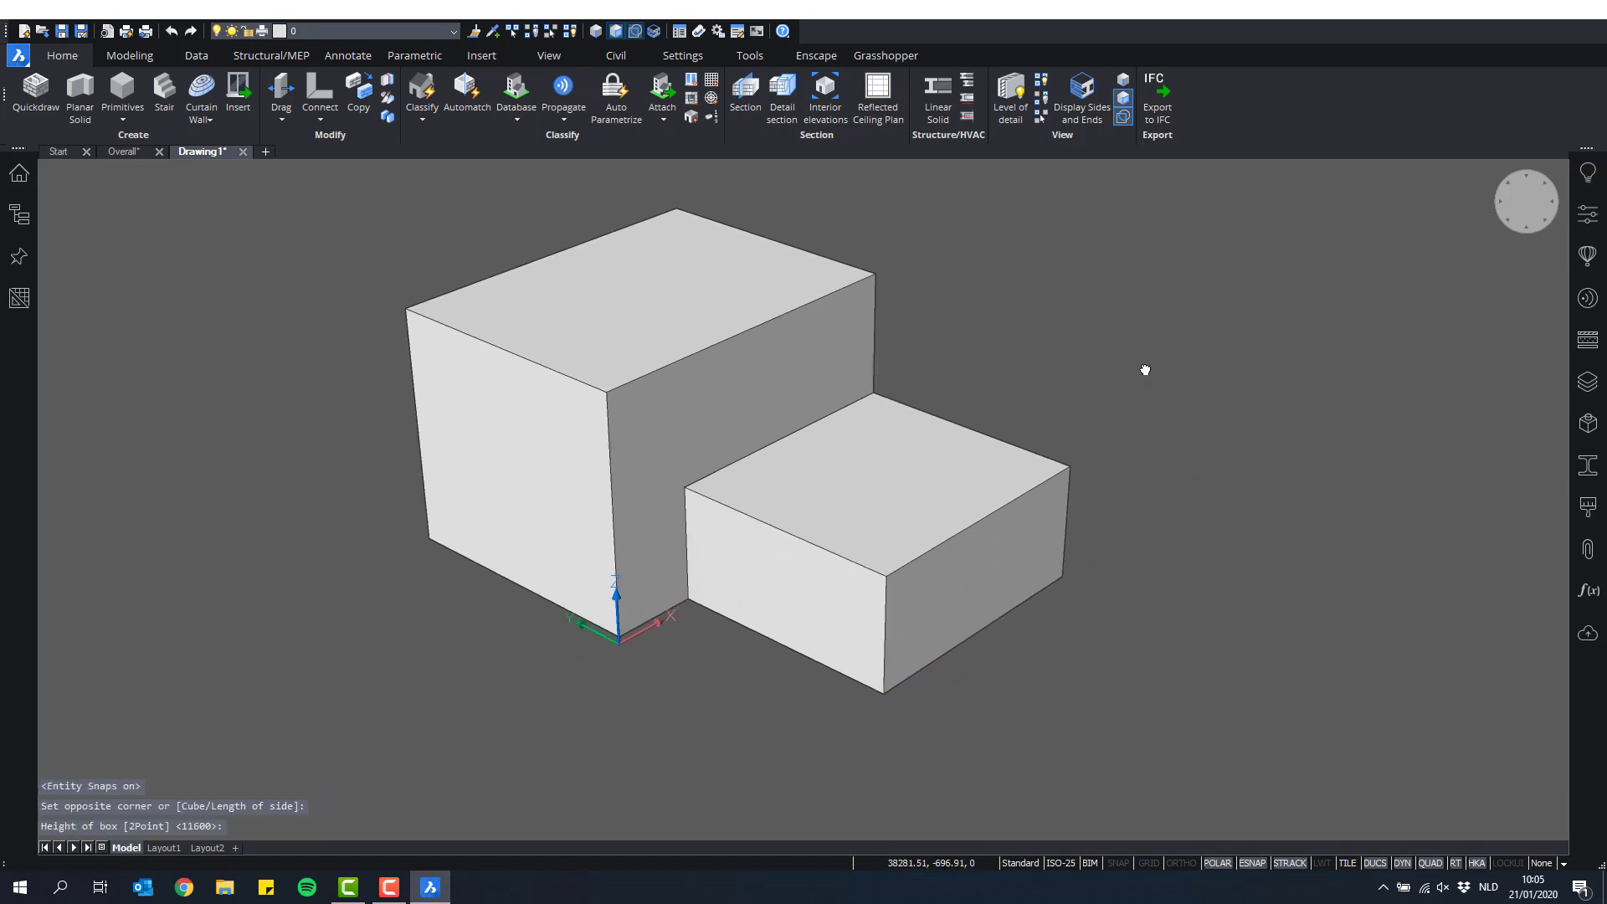
{"action": "left_click", "coordinate": [632, 33]}
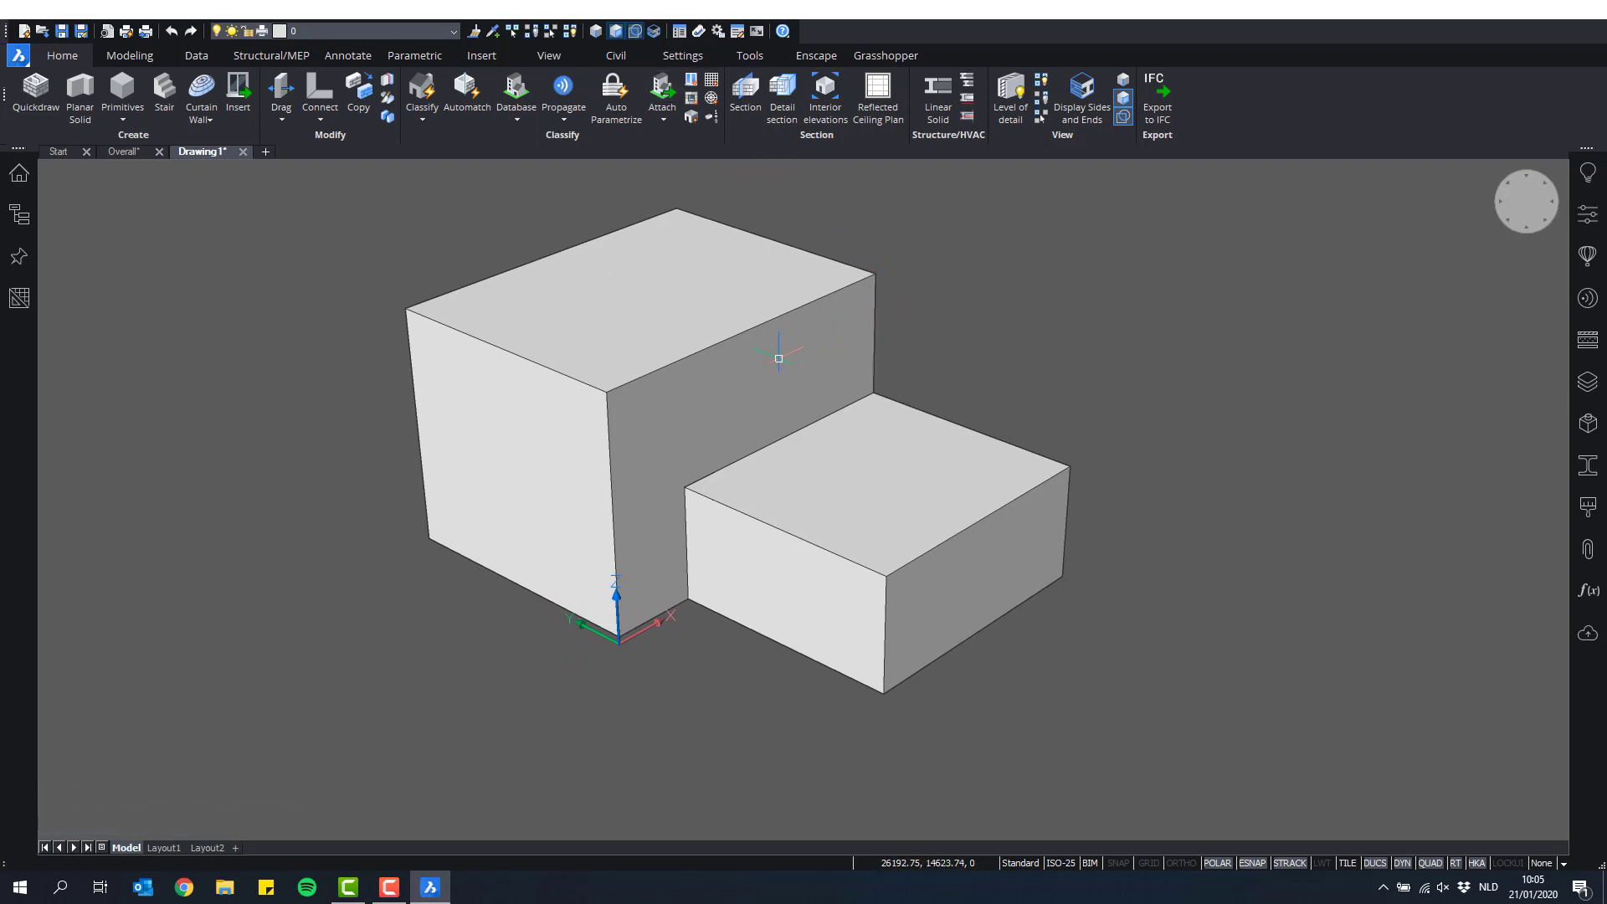
Step: Highlight the exposed side boundary of the large box, clear the highlight, and turn boundary detection off
{"action": "mouse_move", "coordinate": [779, 359]}
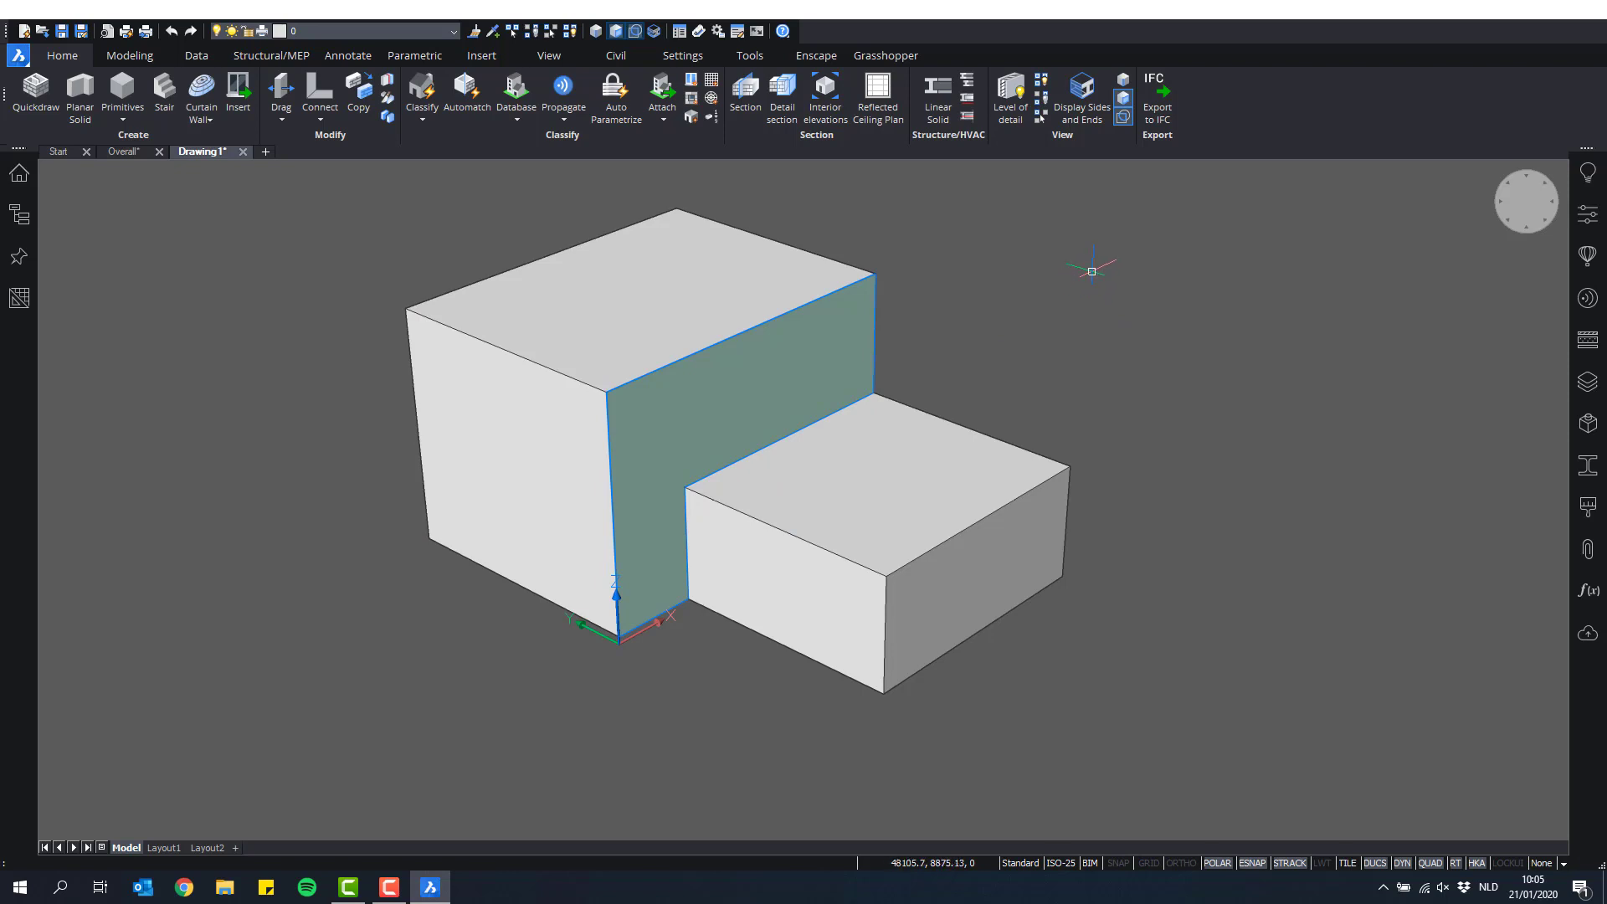
{"action": "key", "text": "Escape"}
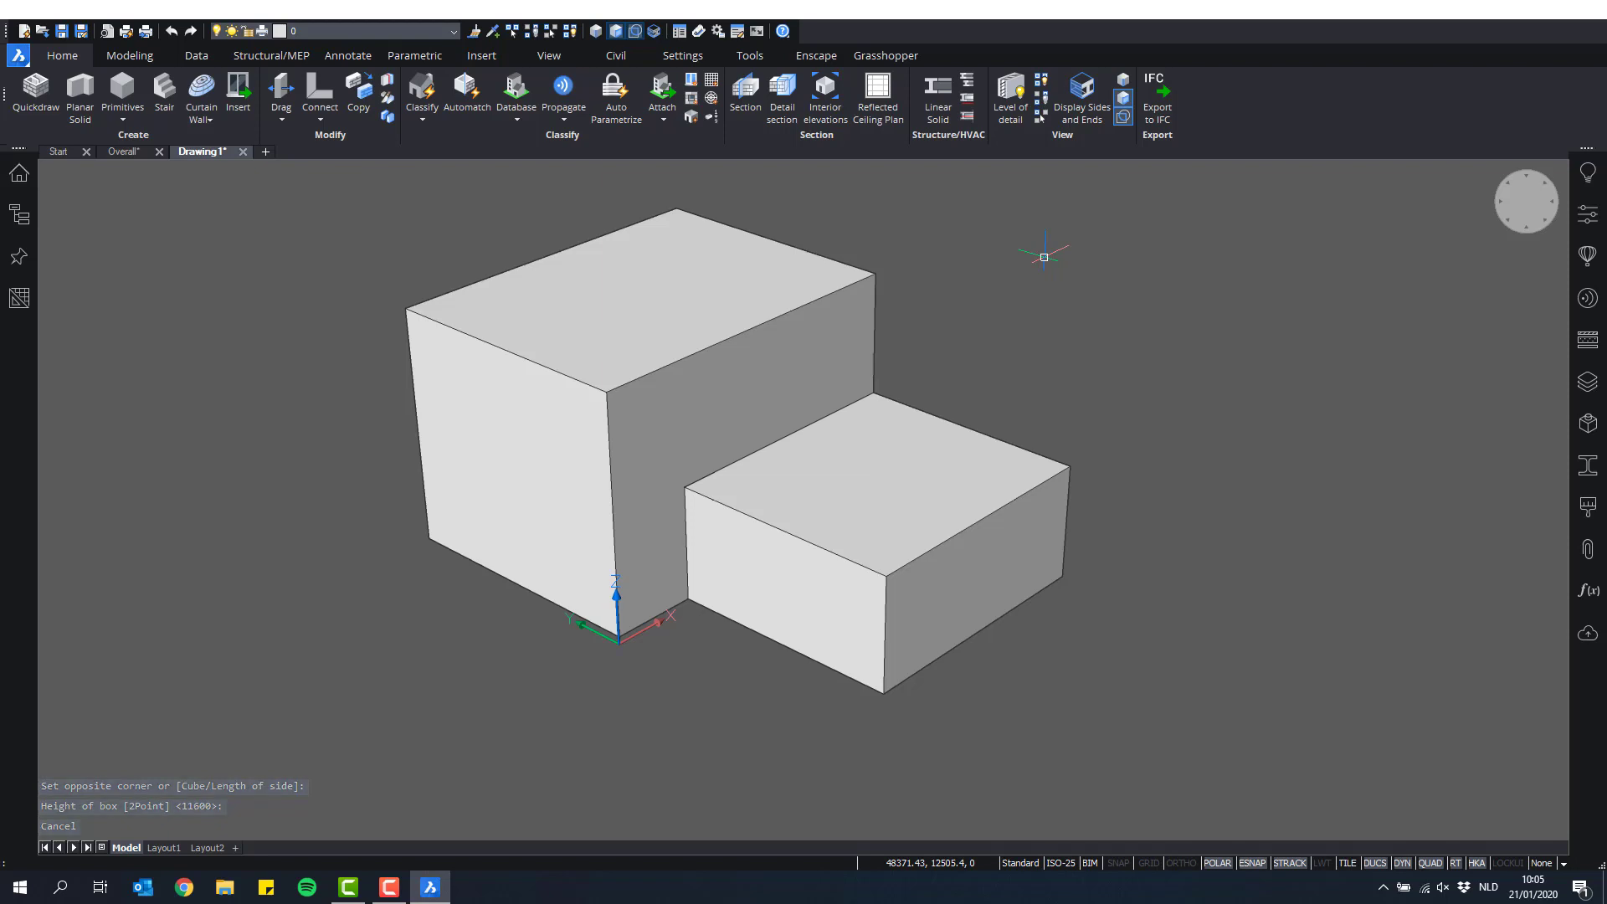
{"action": "left_click", "coordinate": [635, 31]}
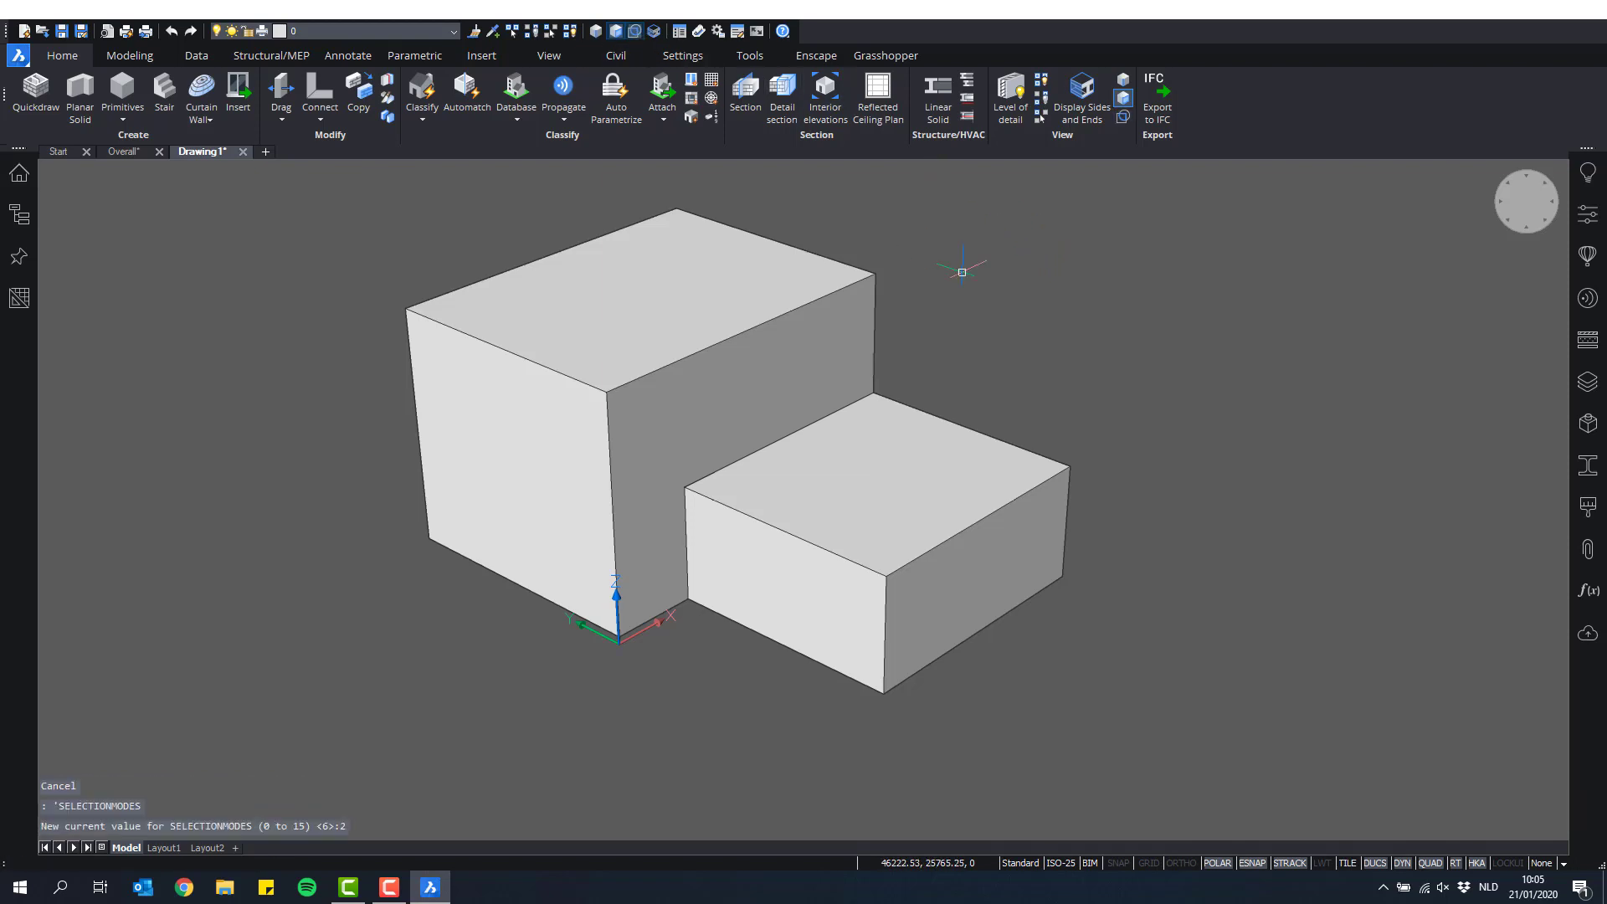
Step: Check face highlighting on the large box, select the whole solid, and clear the selection
{"action": "scroll", "coordinate": [1078, 328], "scroll_direction": "down", "scroll_amount": 2}
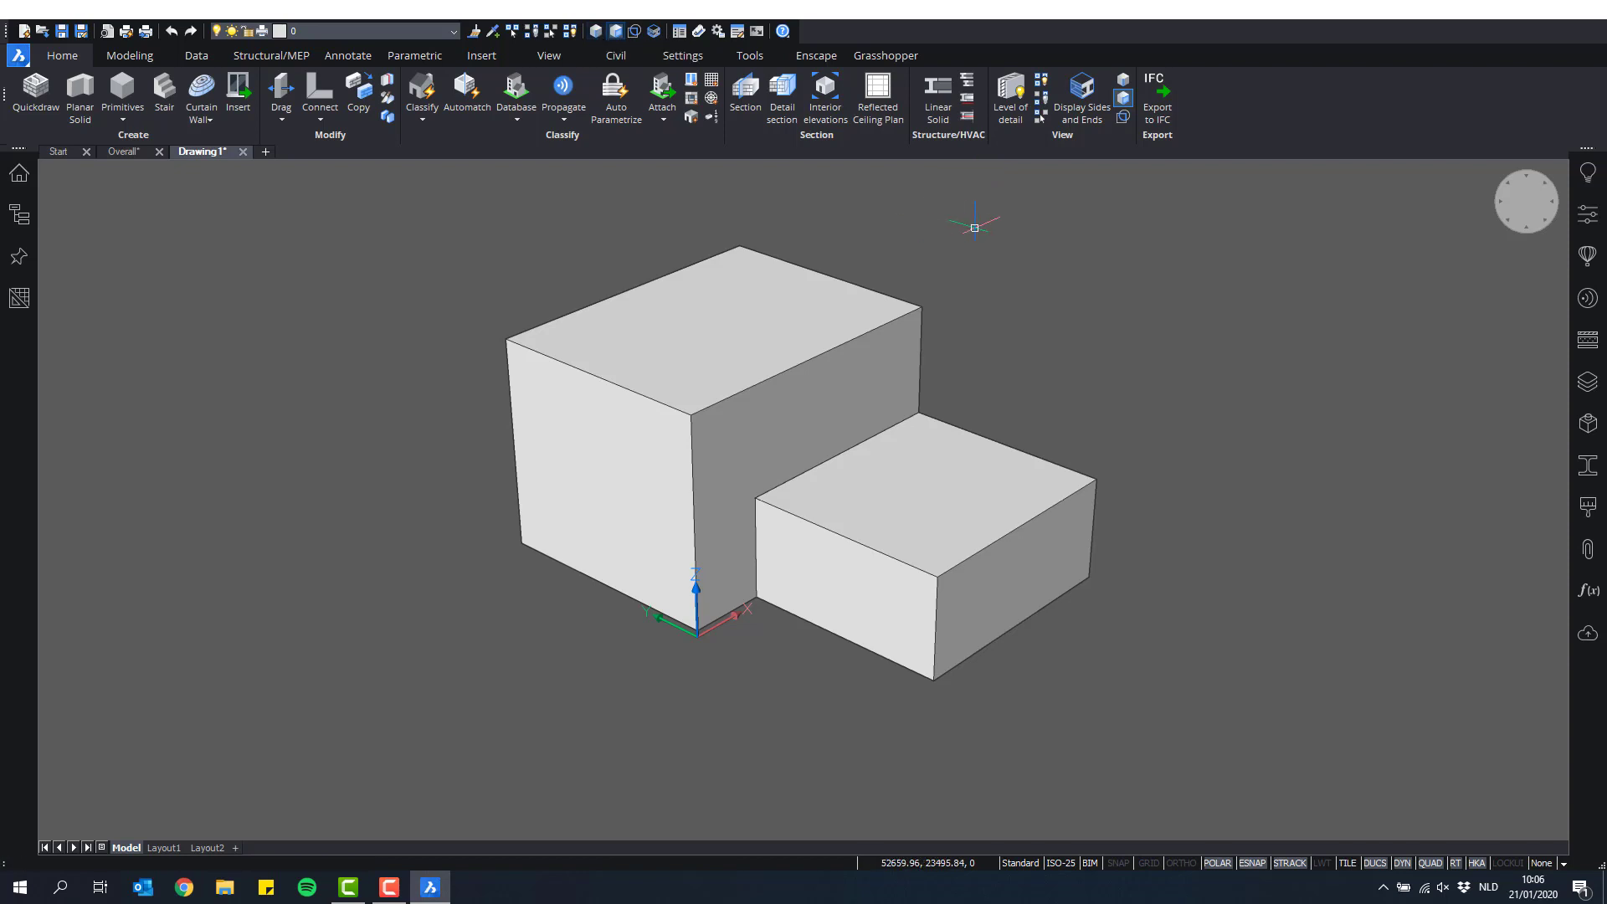
{"action": "mouse_move", "coordinate": [738, 300]}
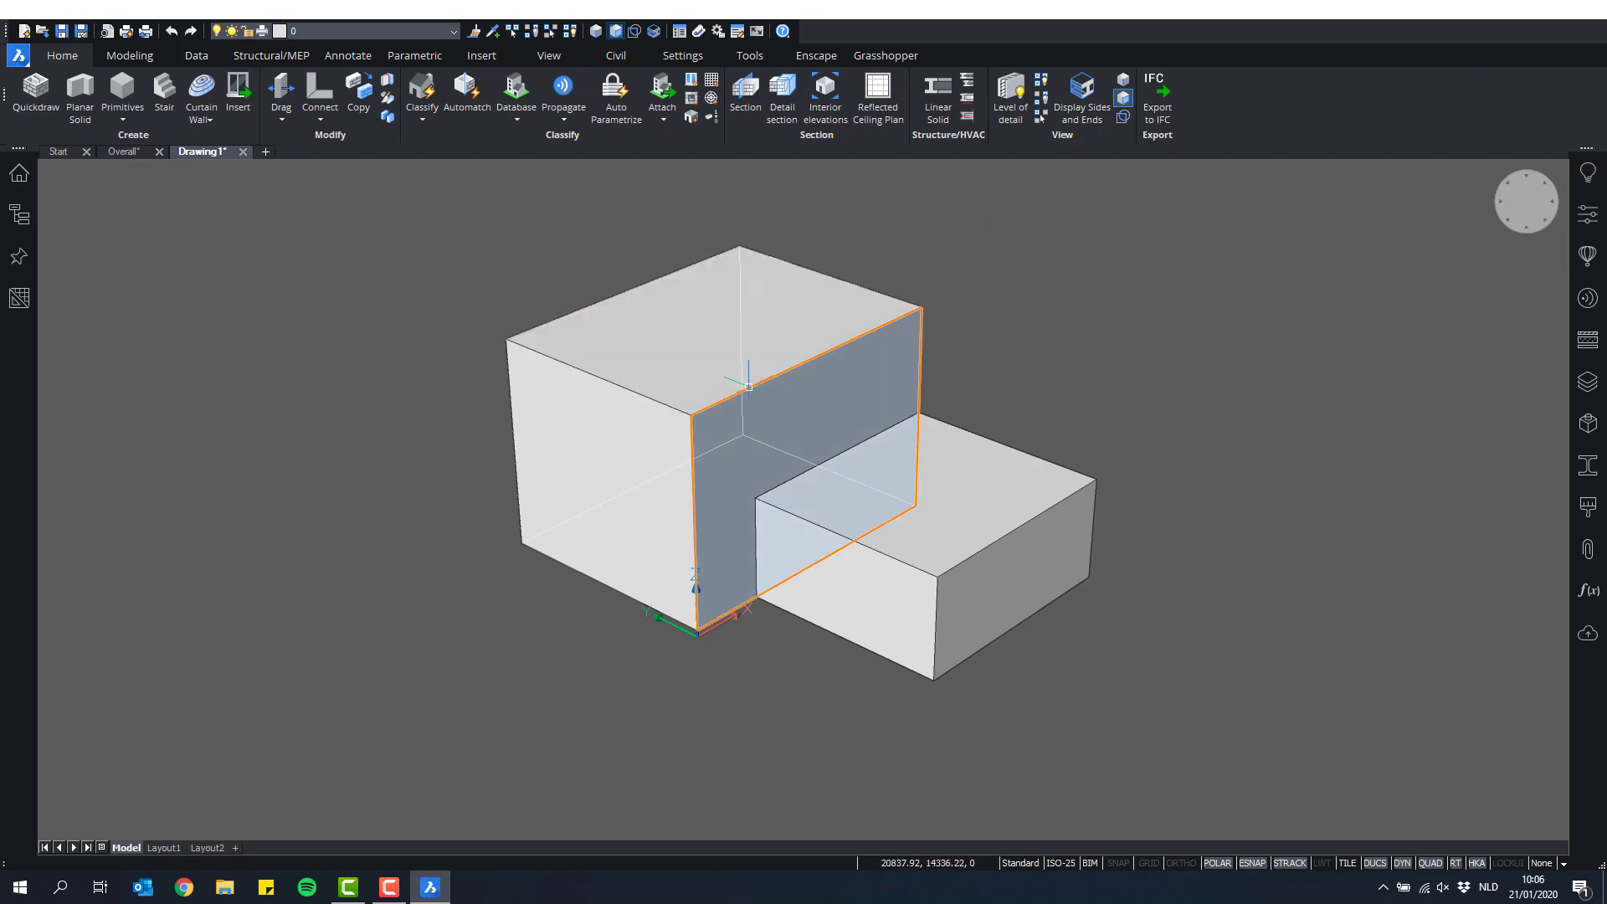
{"action": "mouse_move", "coordinate": [705, 401]}
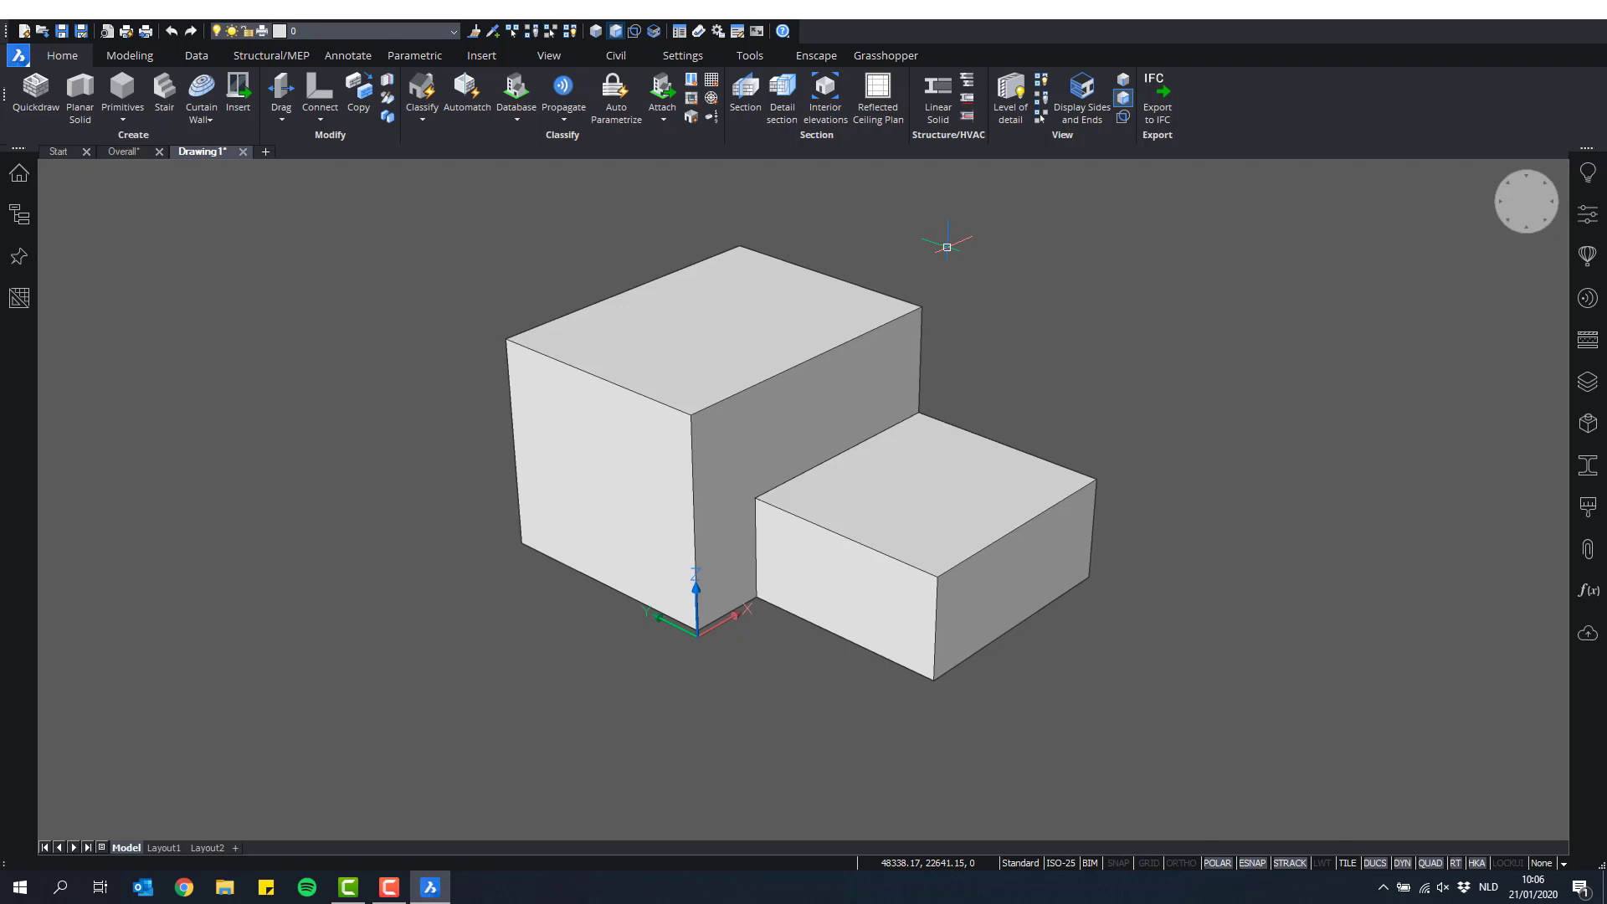
{"action": "left_click", "coordinate": [736, 317]}
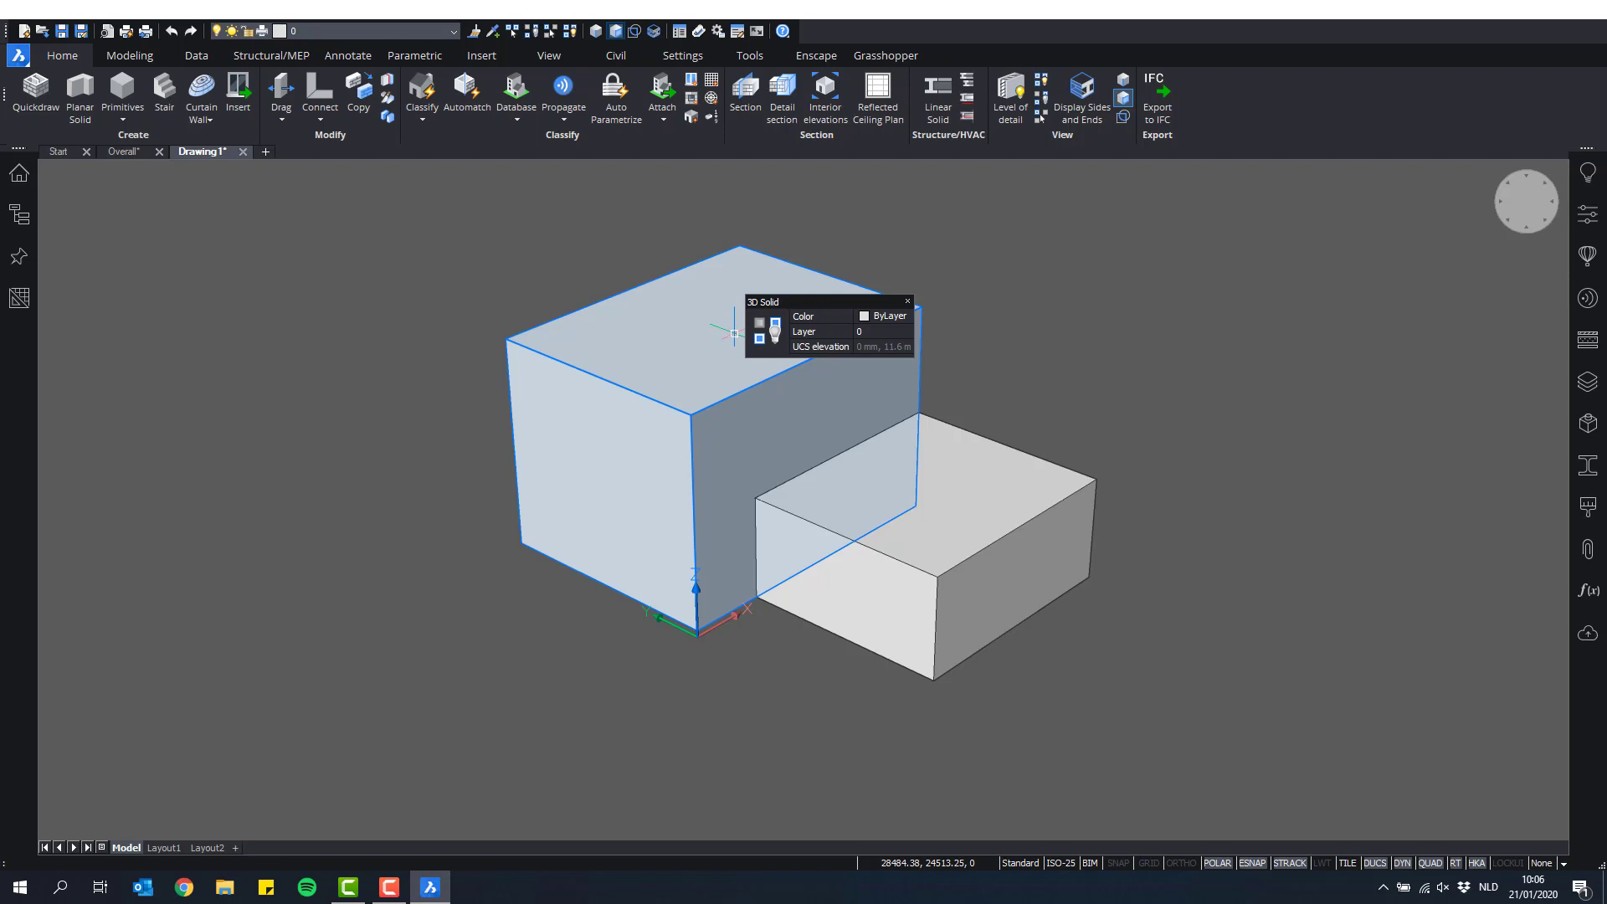
{"action": "key", "text": "Escape"}
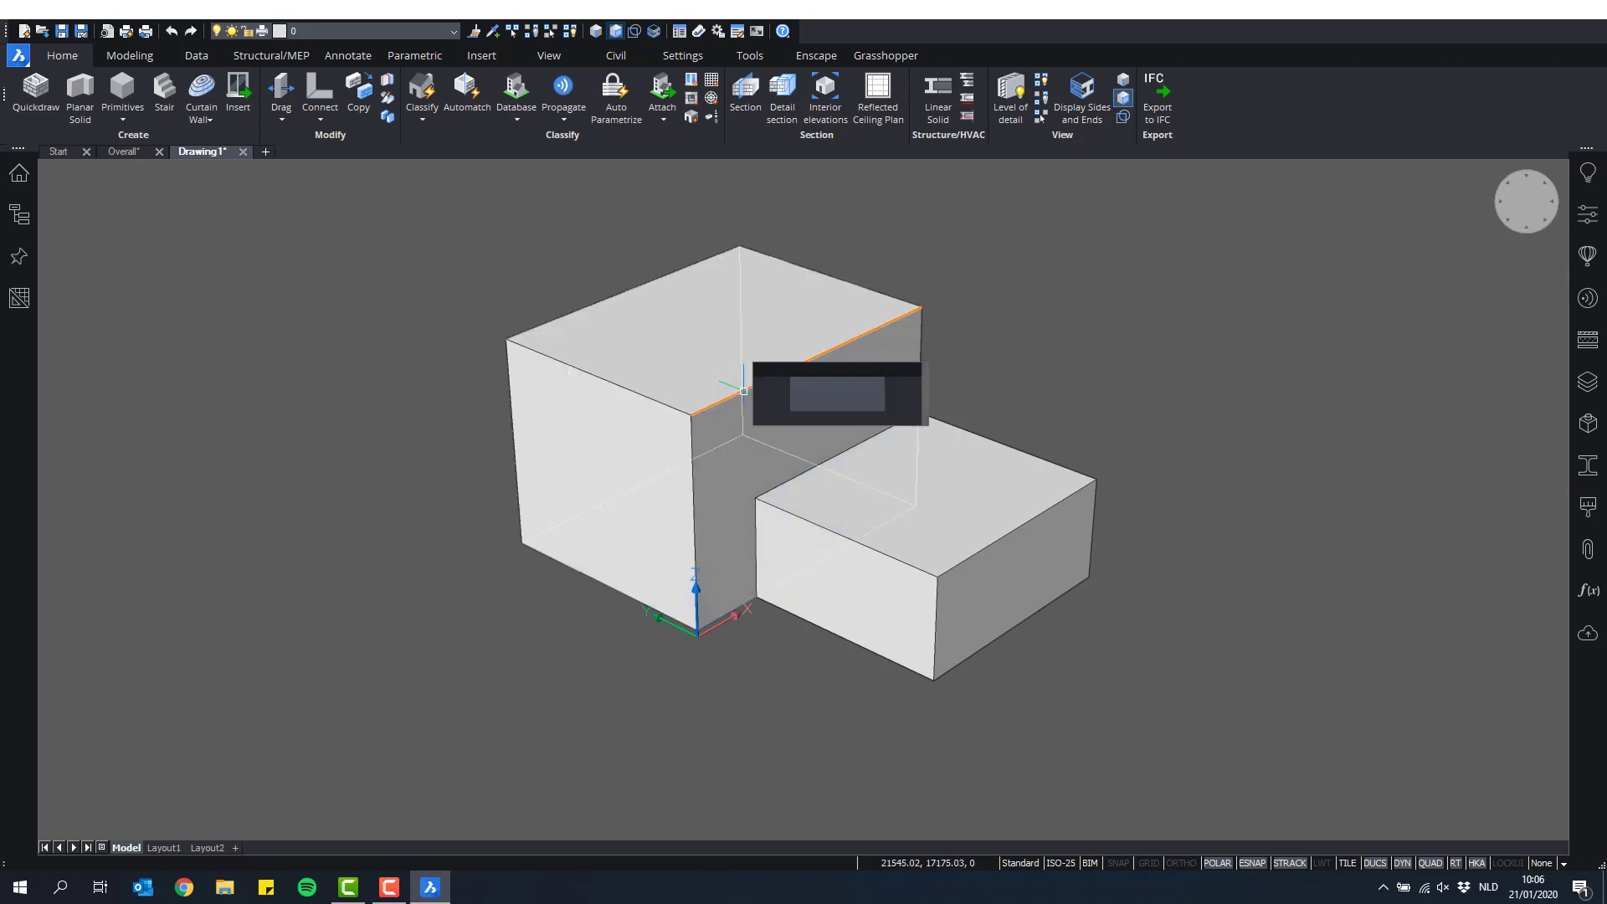
Step: Try to fillet the large box's upper edge on the side facing the smaller box
{"action": "mouse_move", "coordinate": [770, 405]}
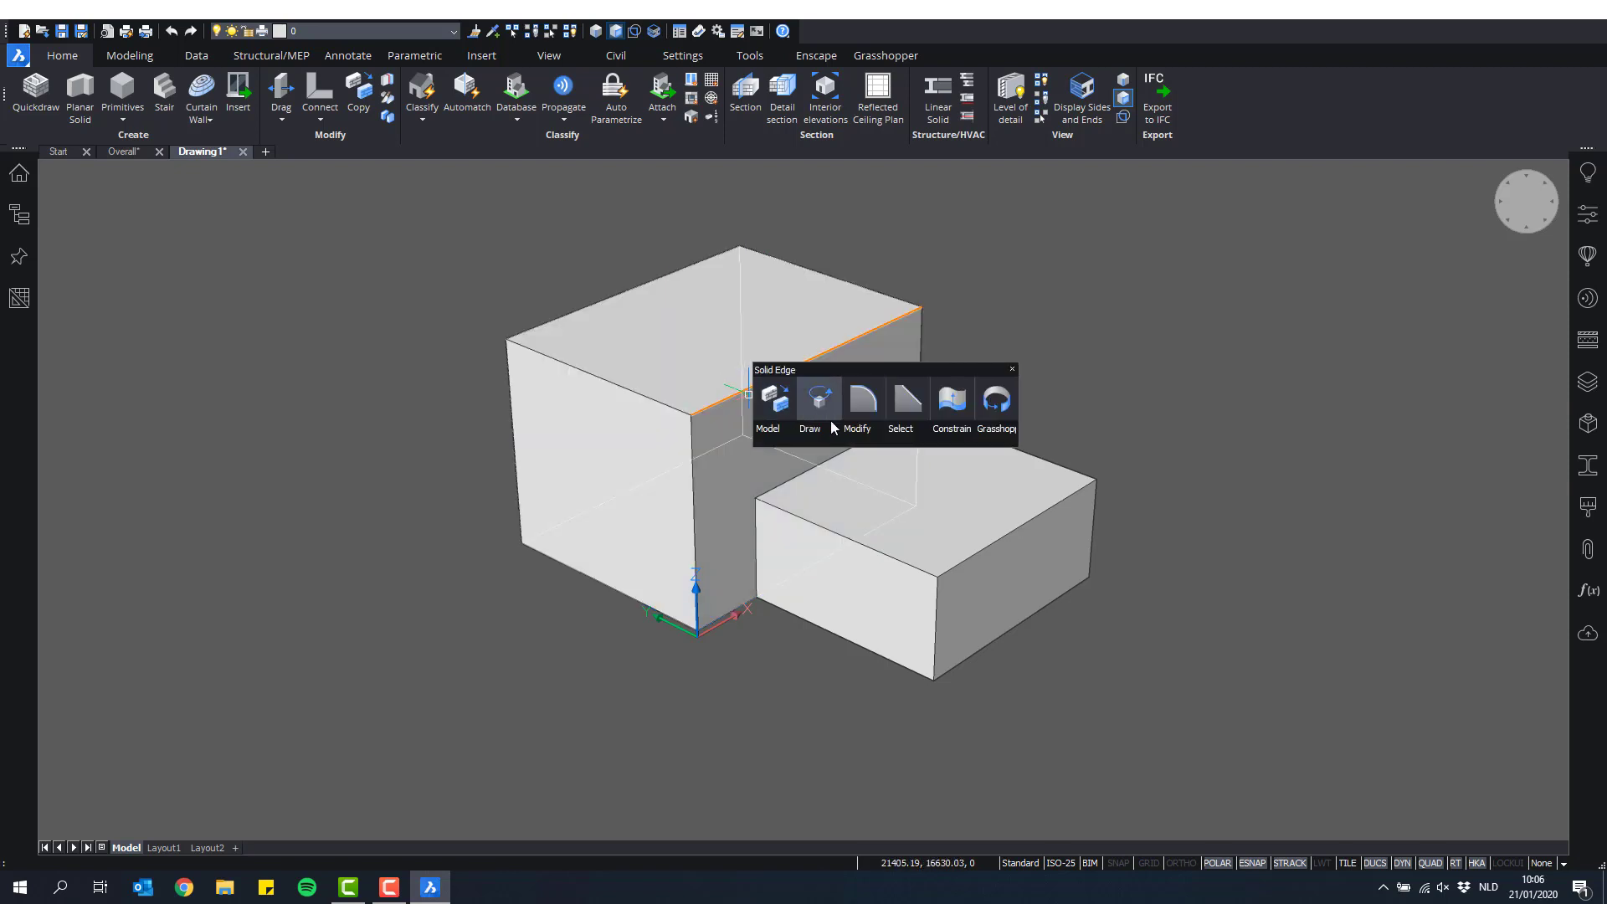
{"action": "left_click", "coordinate": [869, 412]}
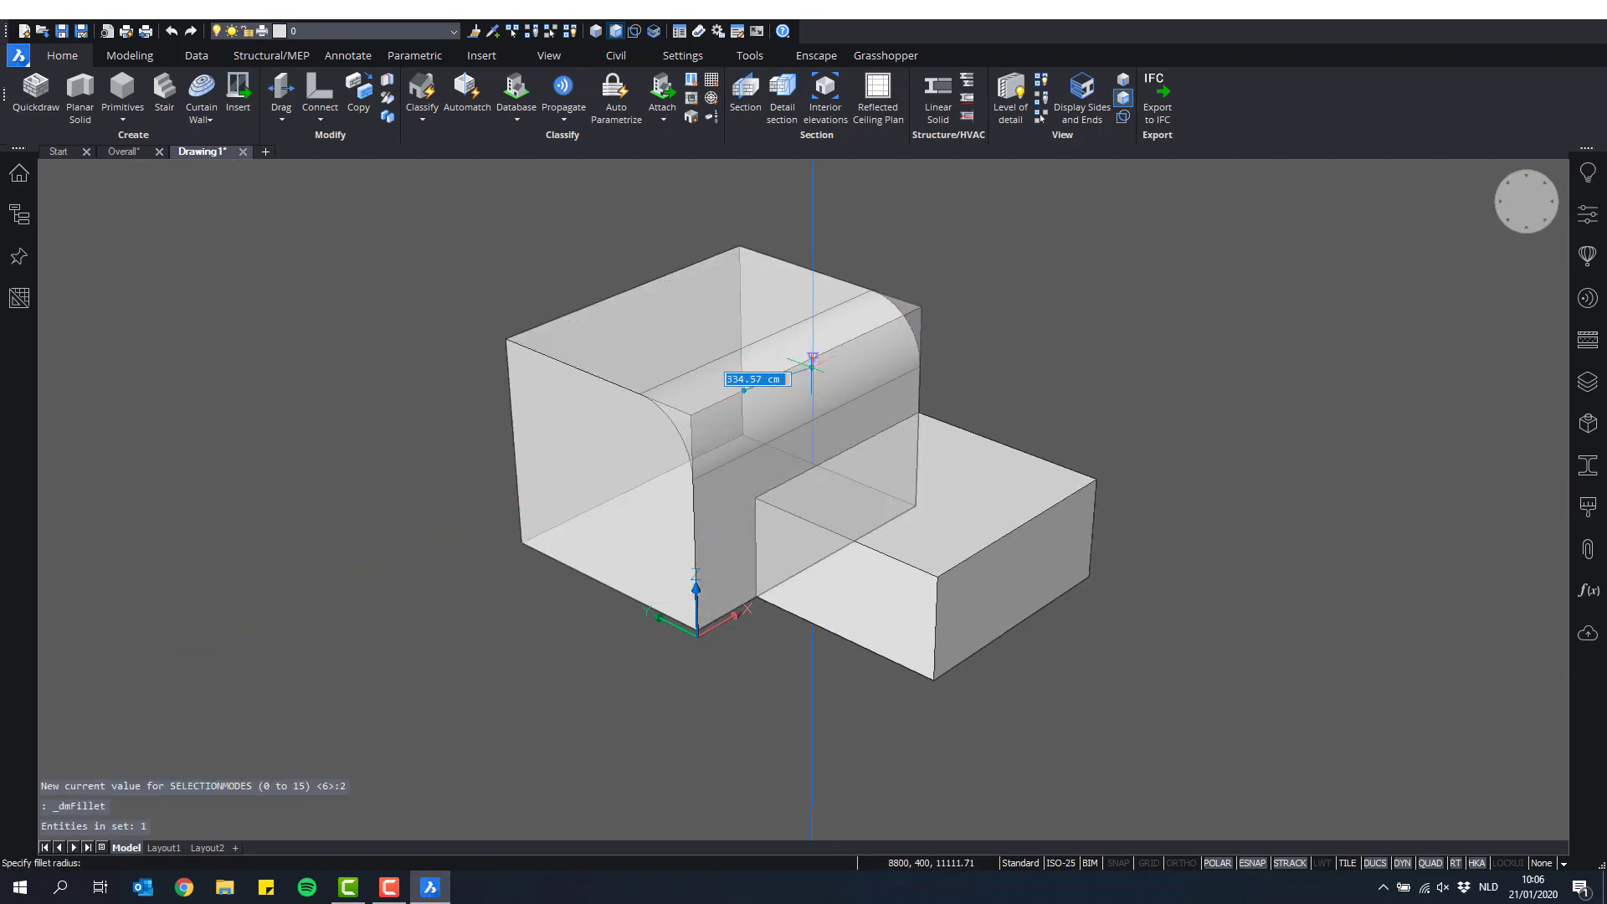
{"action": "key", "text": "Escape"}
{"action": "key", "text": "Escape"}
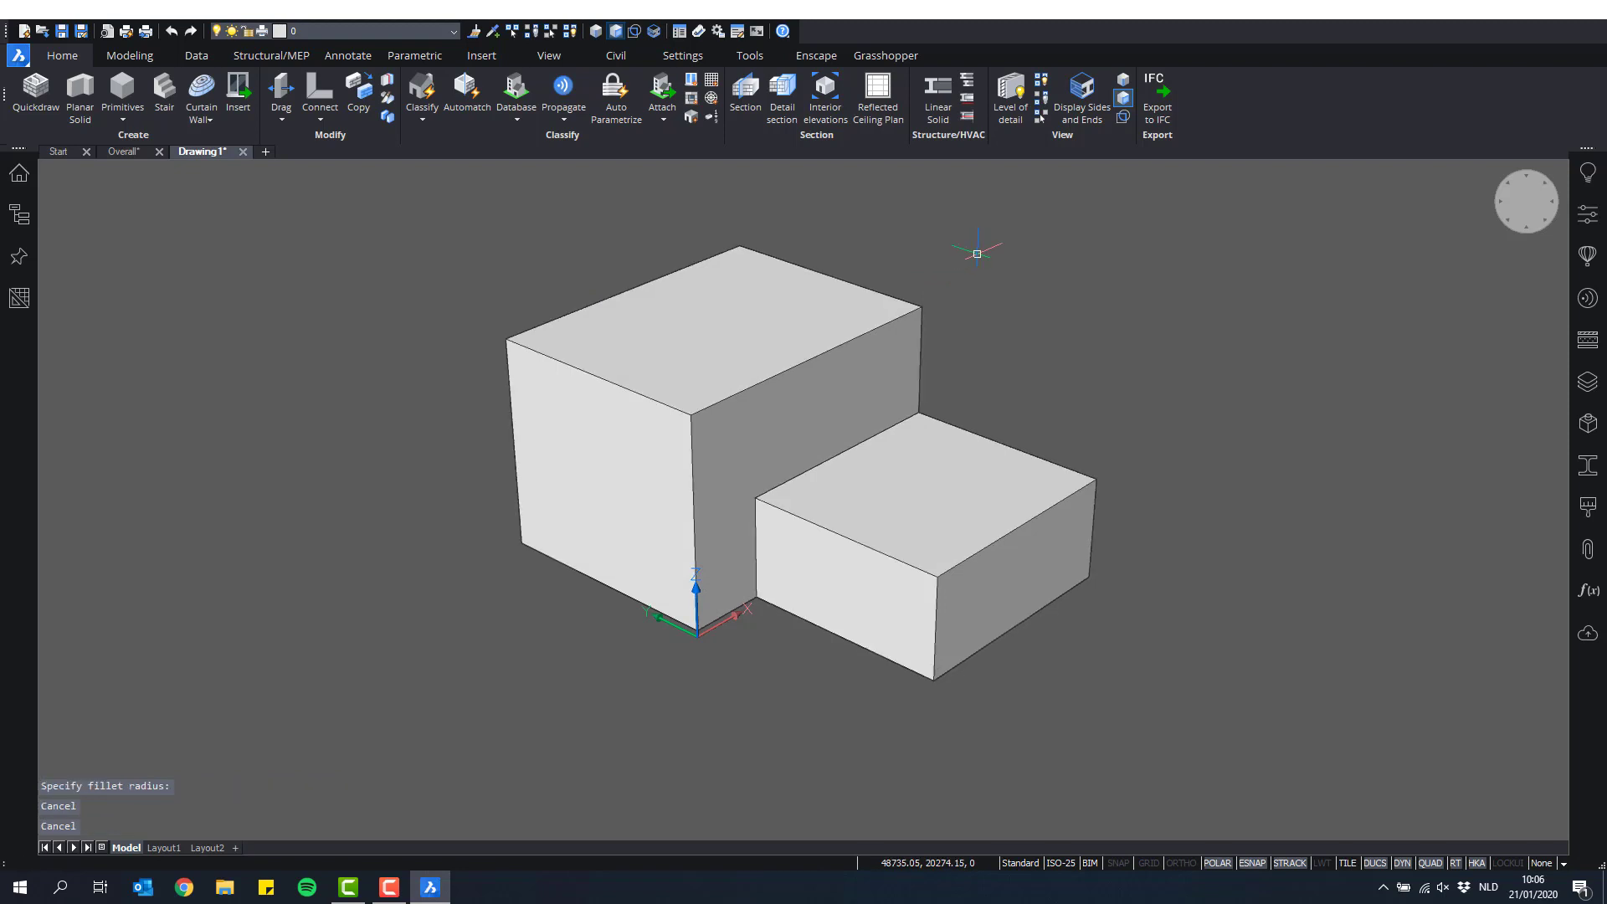
Step: Switch to the Overall drawing and examine the modify commands offered for the East external reference, including Open xref
{"action": "left_click", "coordinate": [121, 152]}
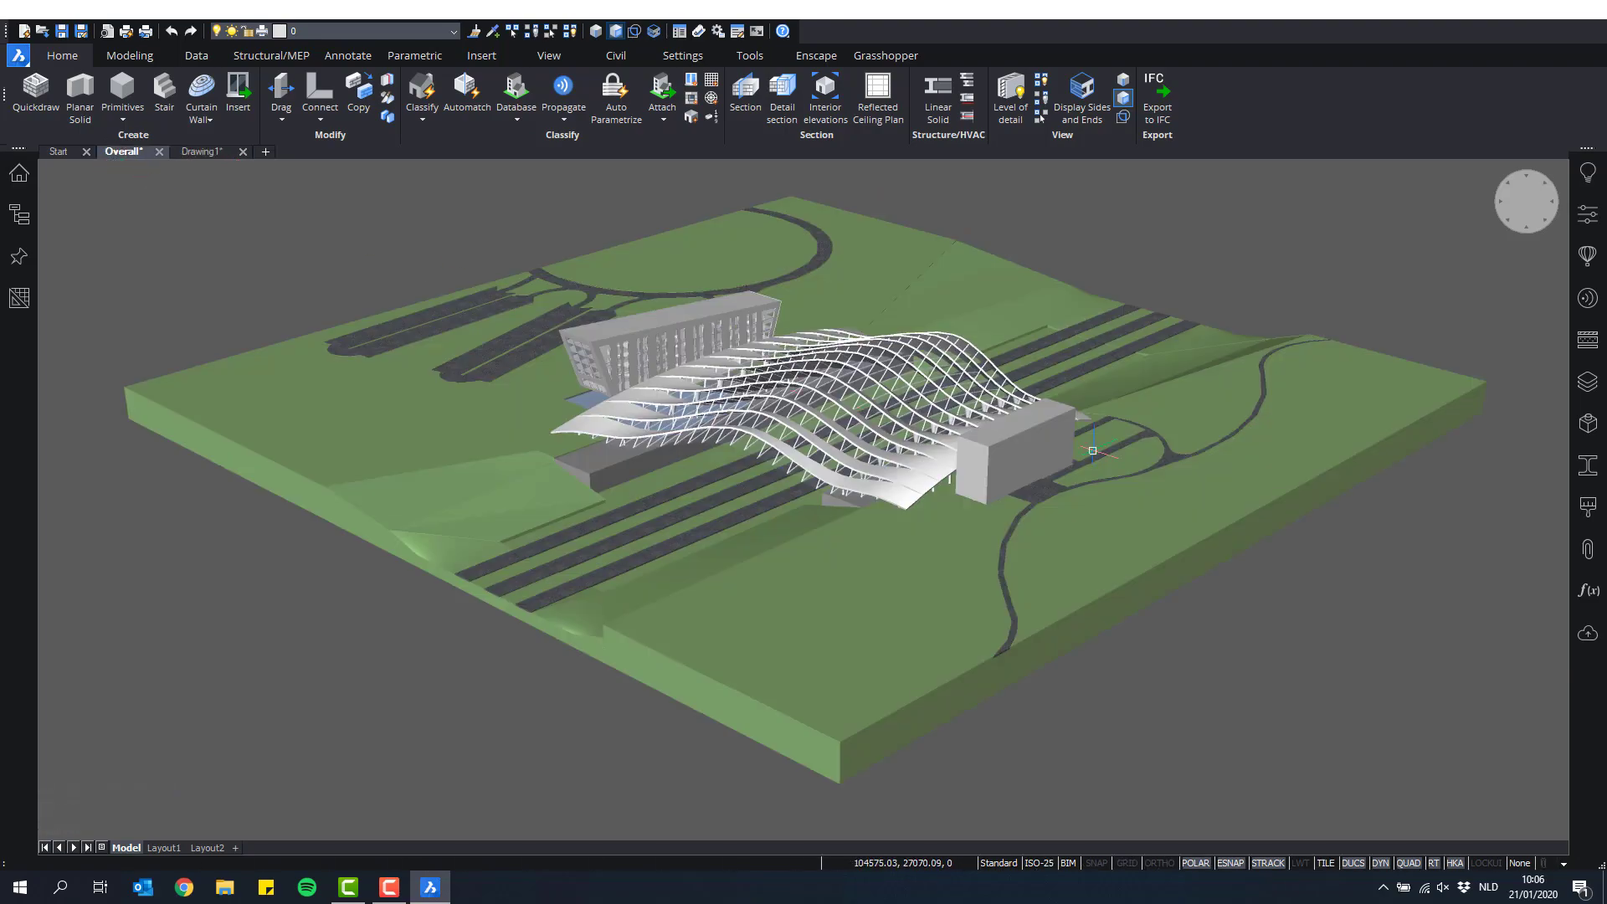
{"action": "scroll", "coordinate": [1093, 450], "scroll_direction": "up", "scroll_amount": 5}
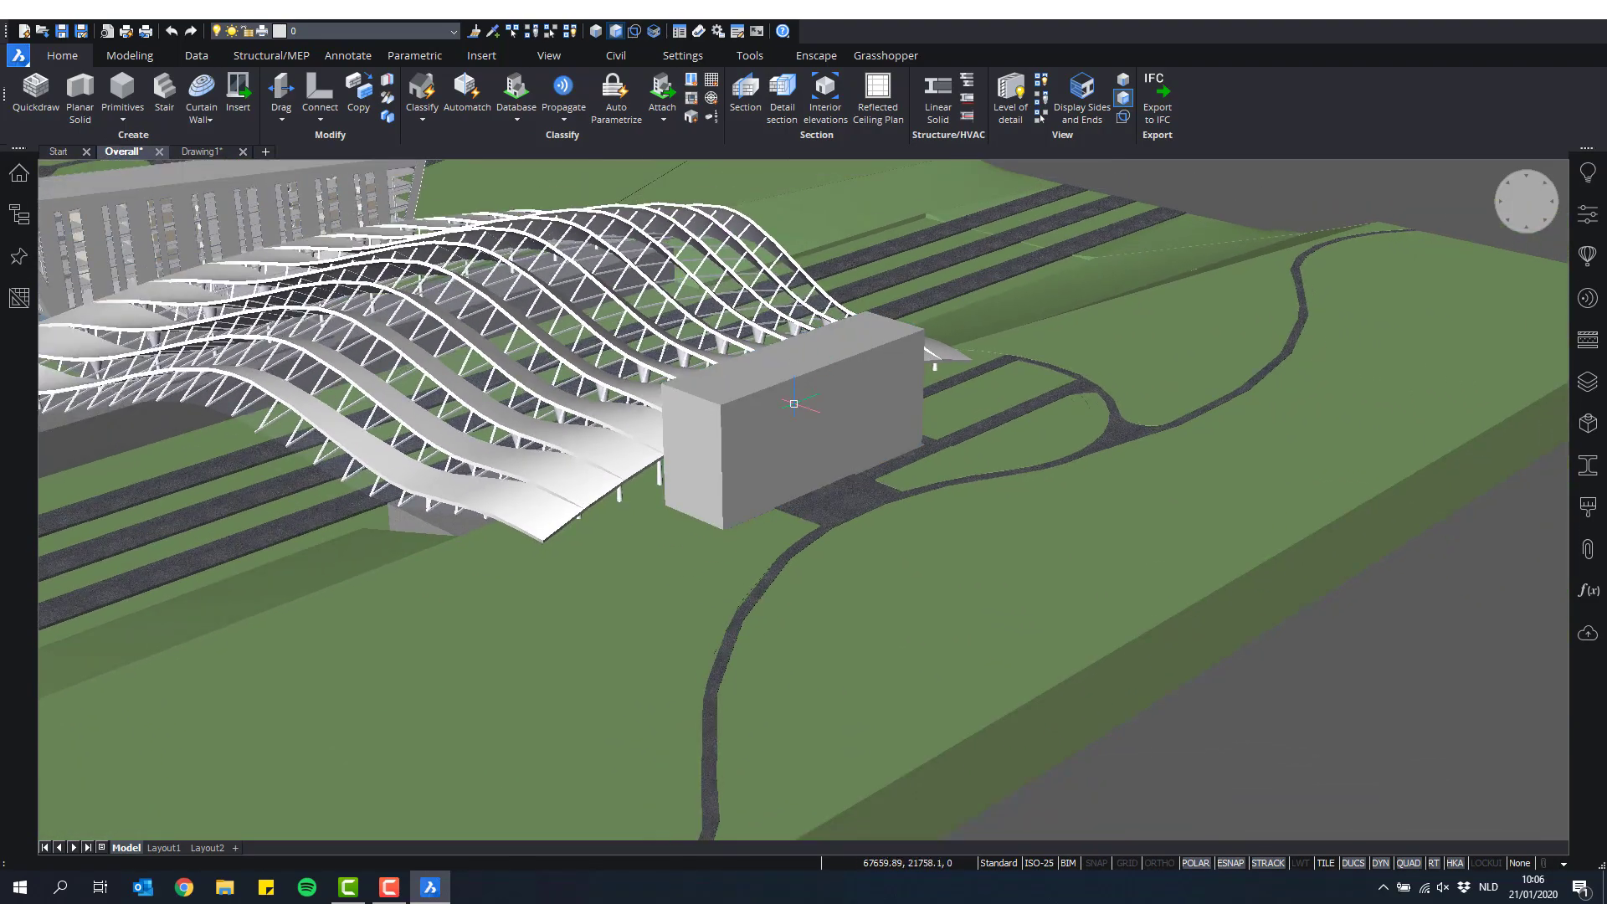
{"action": "scroll", "coordinate": [879, 432], "scroll_direction": "down", "scroll_amount": 3}
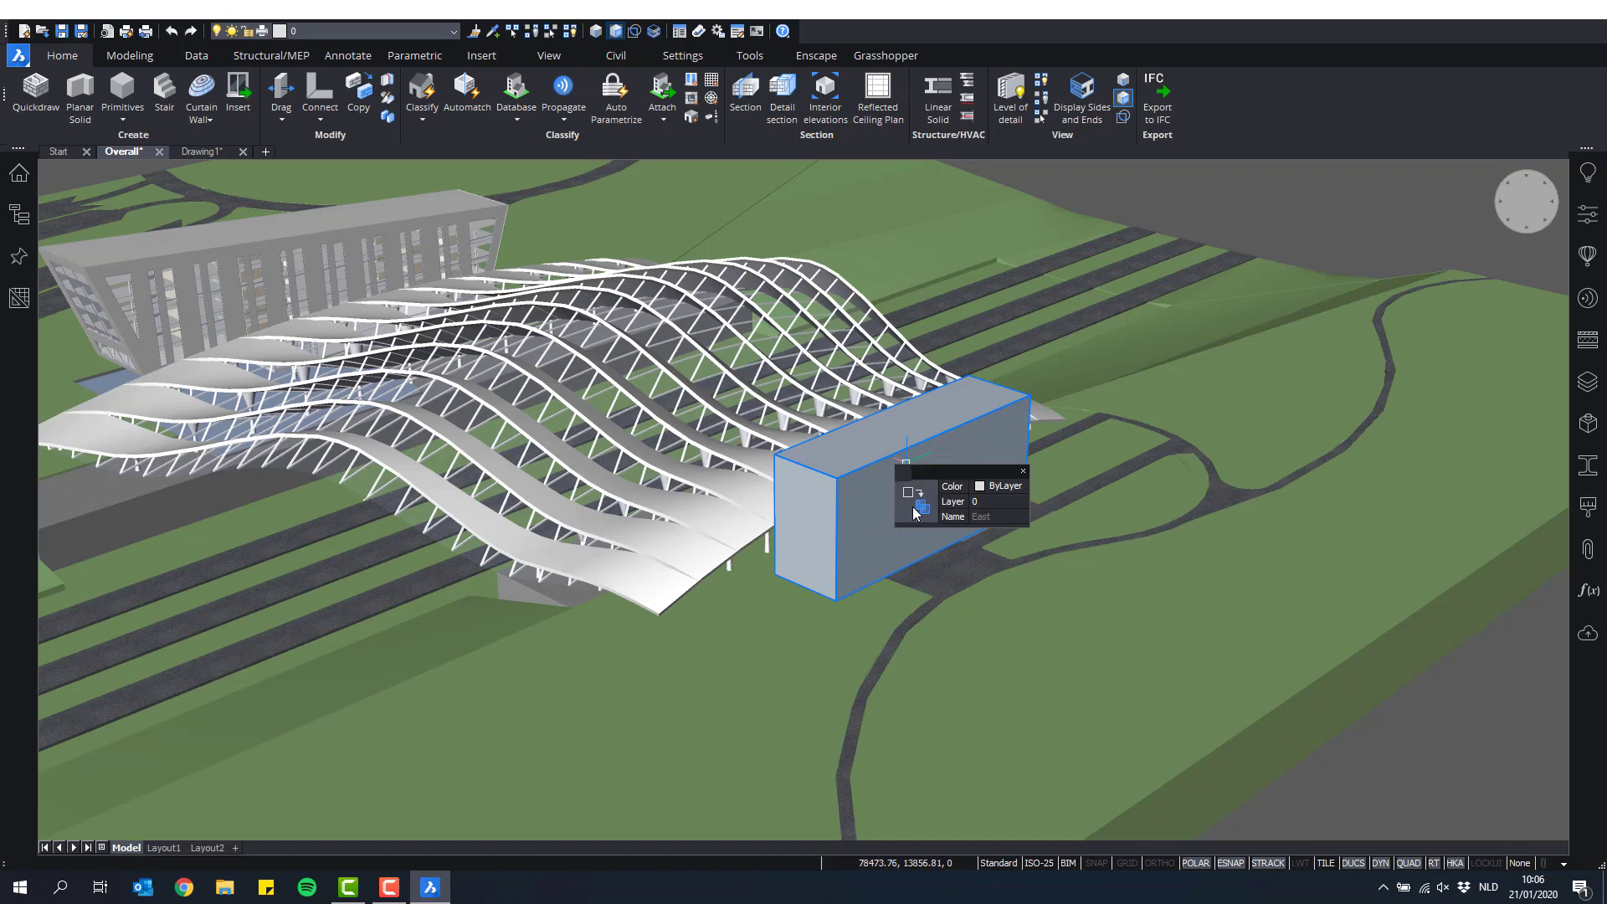
{"action": "mouse_move", "coordinate": [916, 512]}
{"action": "mouse_move", "coordinate": [966, 539]}
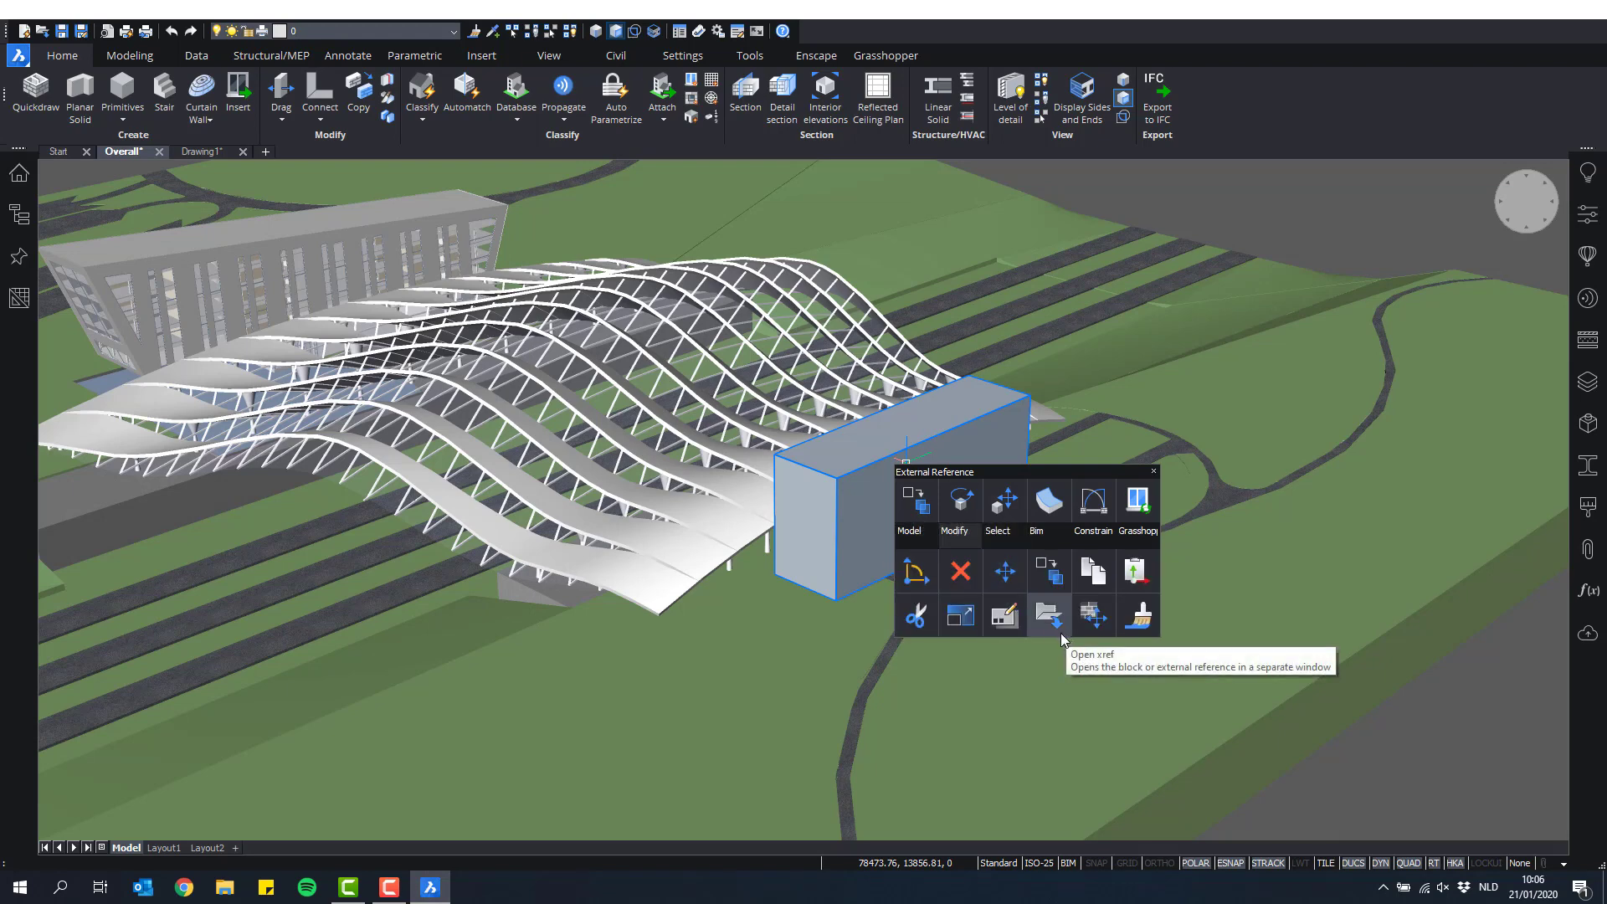
{"action": "key", "text": "Escape"}
{"action": "key", "text": "Escape"}
{"action": "key", "text": "Escape"}
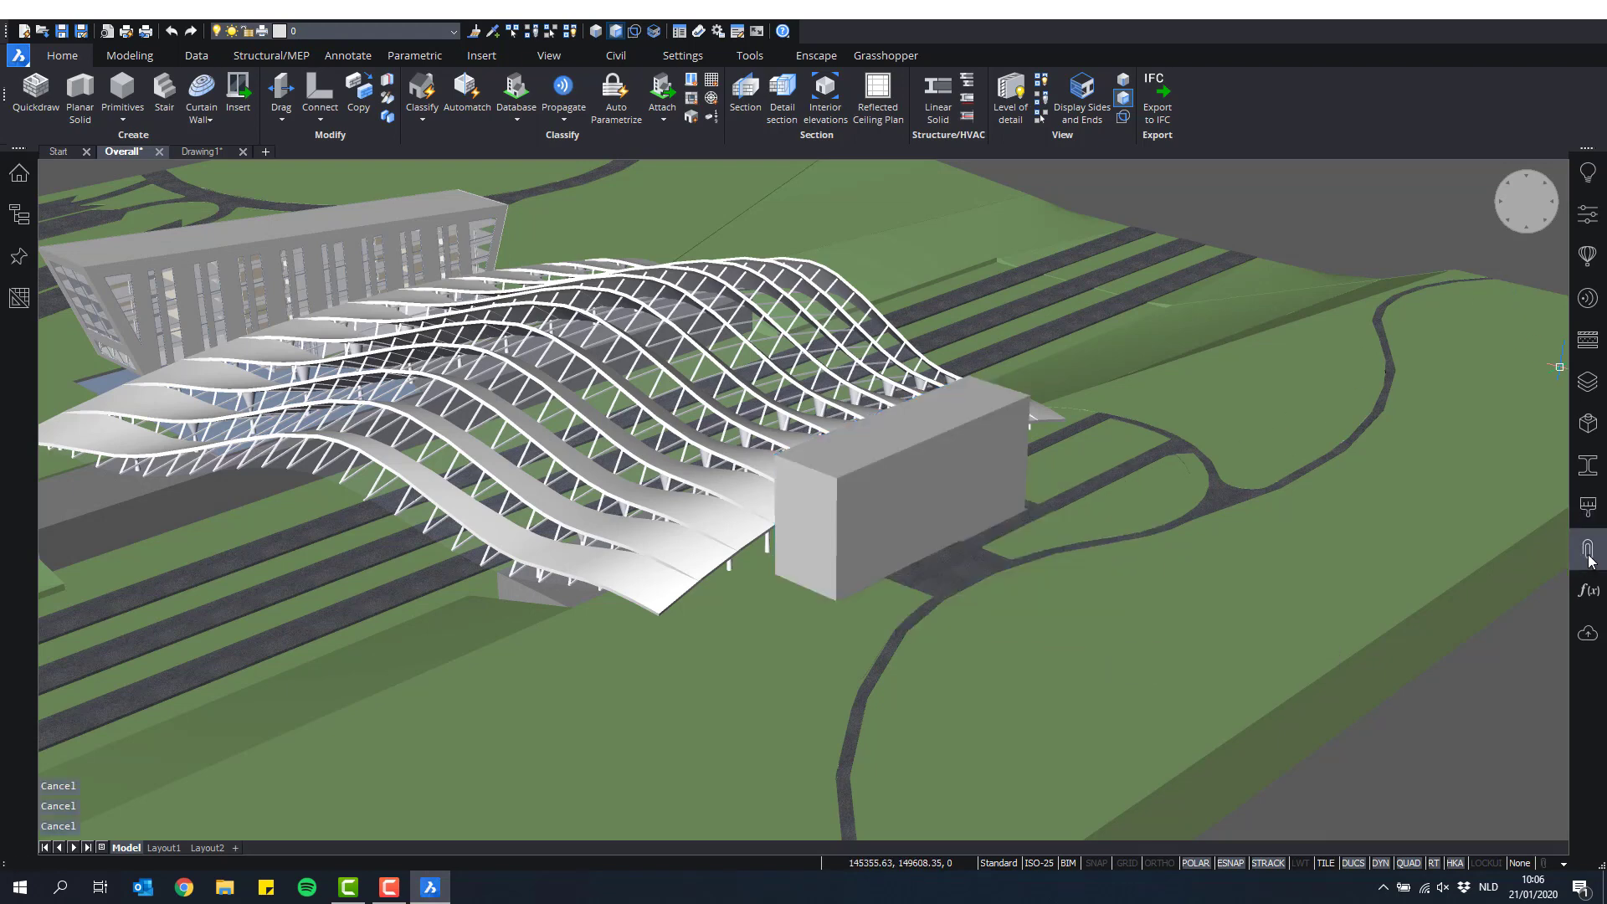
Step: List the Overall drawing's attachments, open the East reference as its own drawing, and look over the mass from several angles
{"action": "left_click", "coordinate": [1588, 552]}
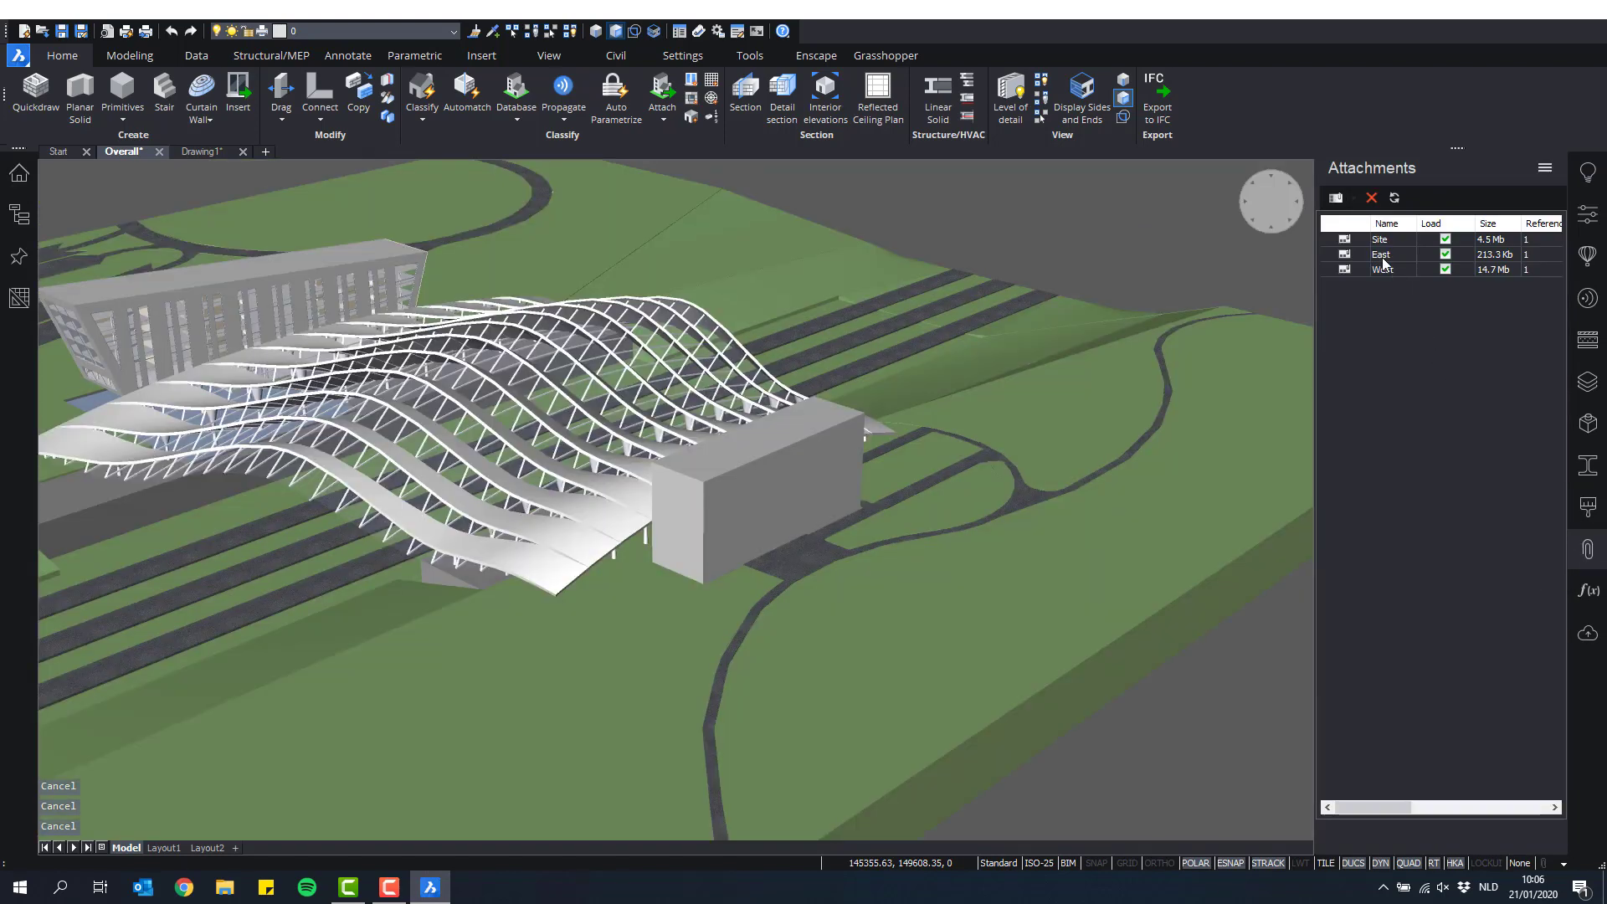
{"action": "right_click", "coordinate": [1383, 260]}
{"action": "left_click", "coordinate": [1373, 269]}
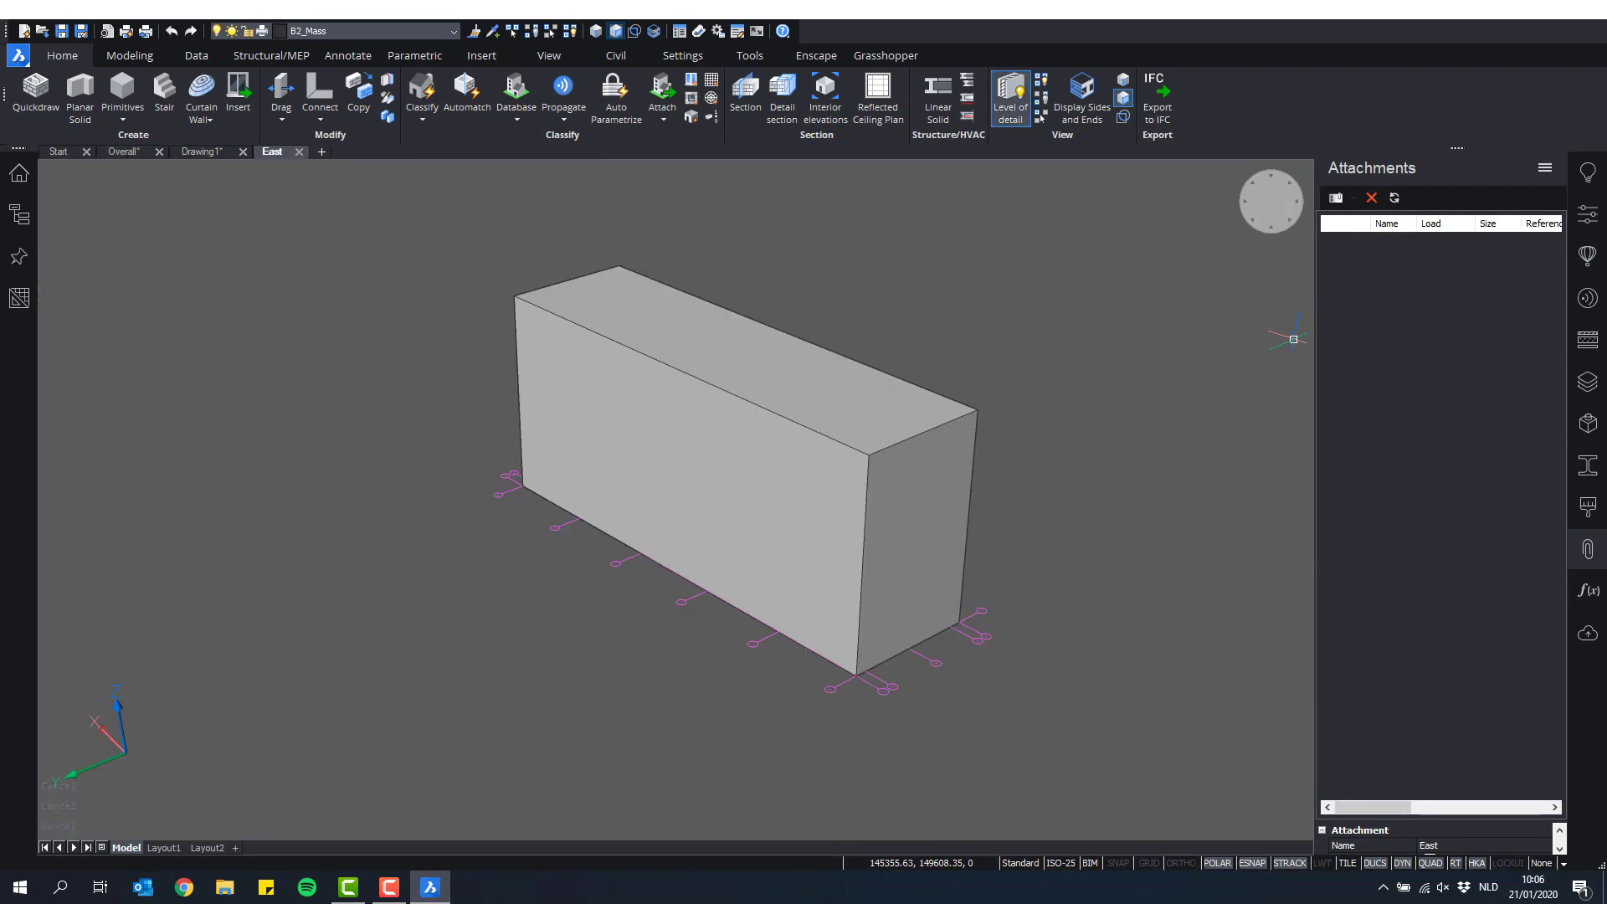
{"action": "middle_click_drag", "start_coordinate": [934, 366], "coordinate": [681, 474], "text": "shift"}
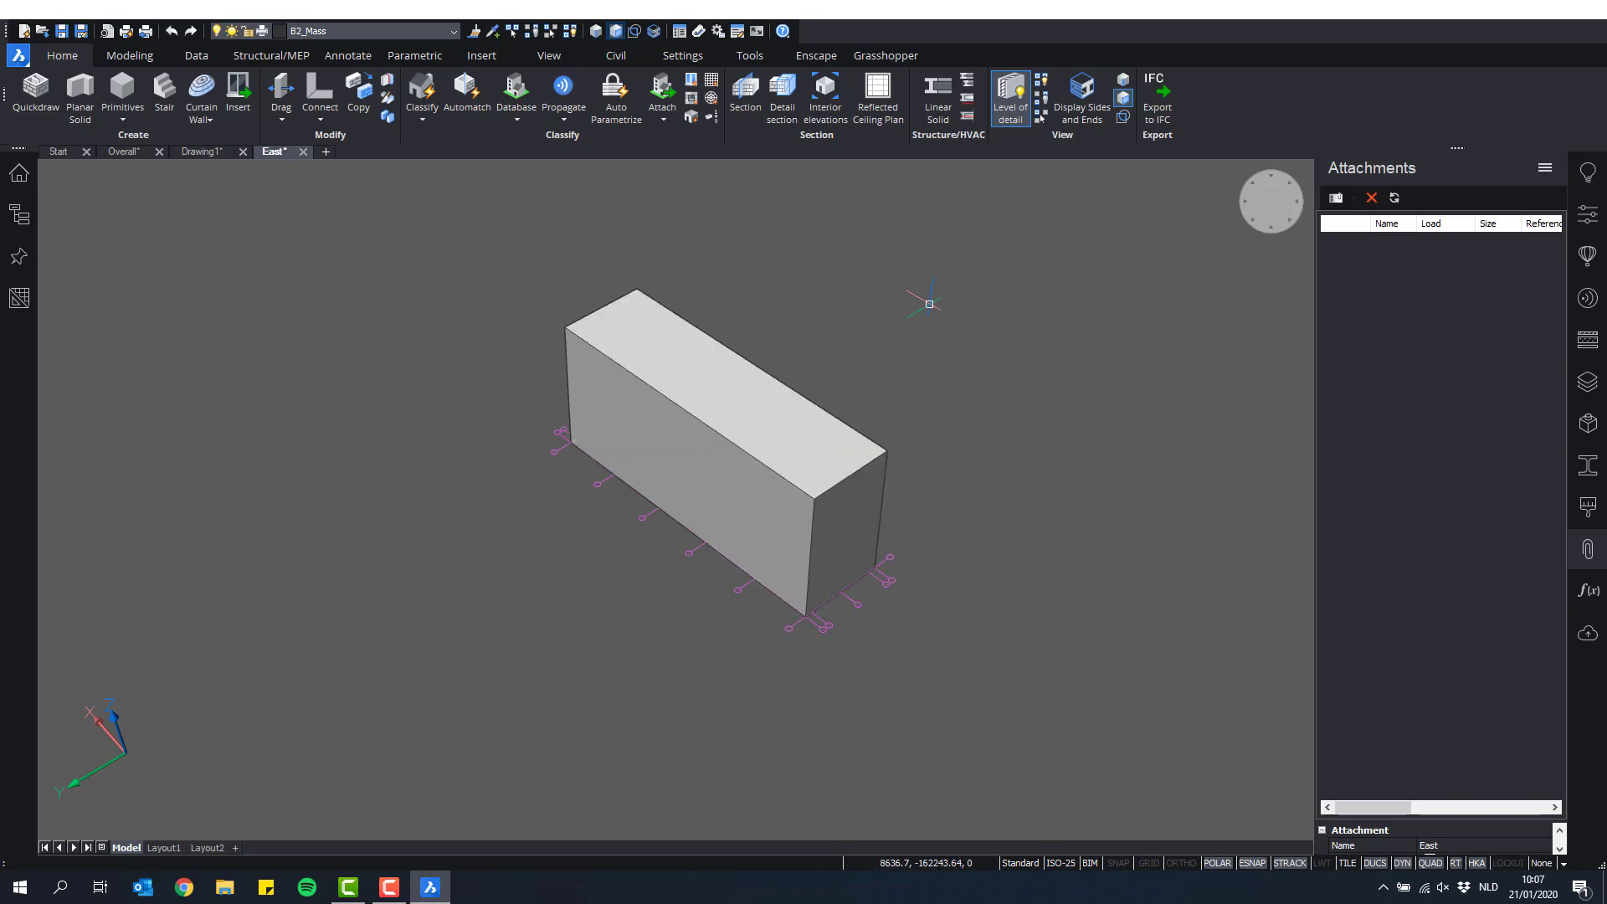
{"action": "middle_click_drag", "start_coordinate": [928, 303], "coordinate": [405, 287], "text": "shift"}
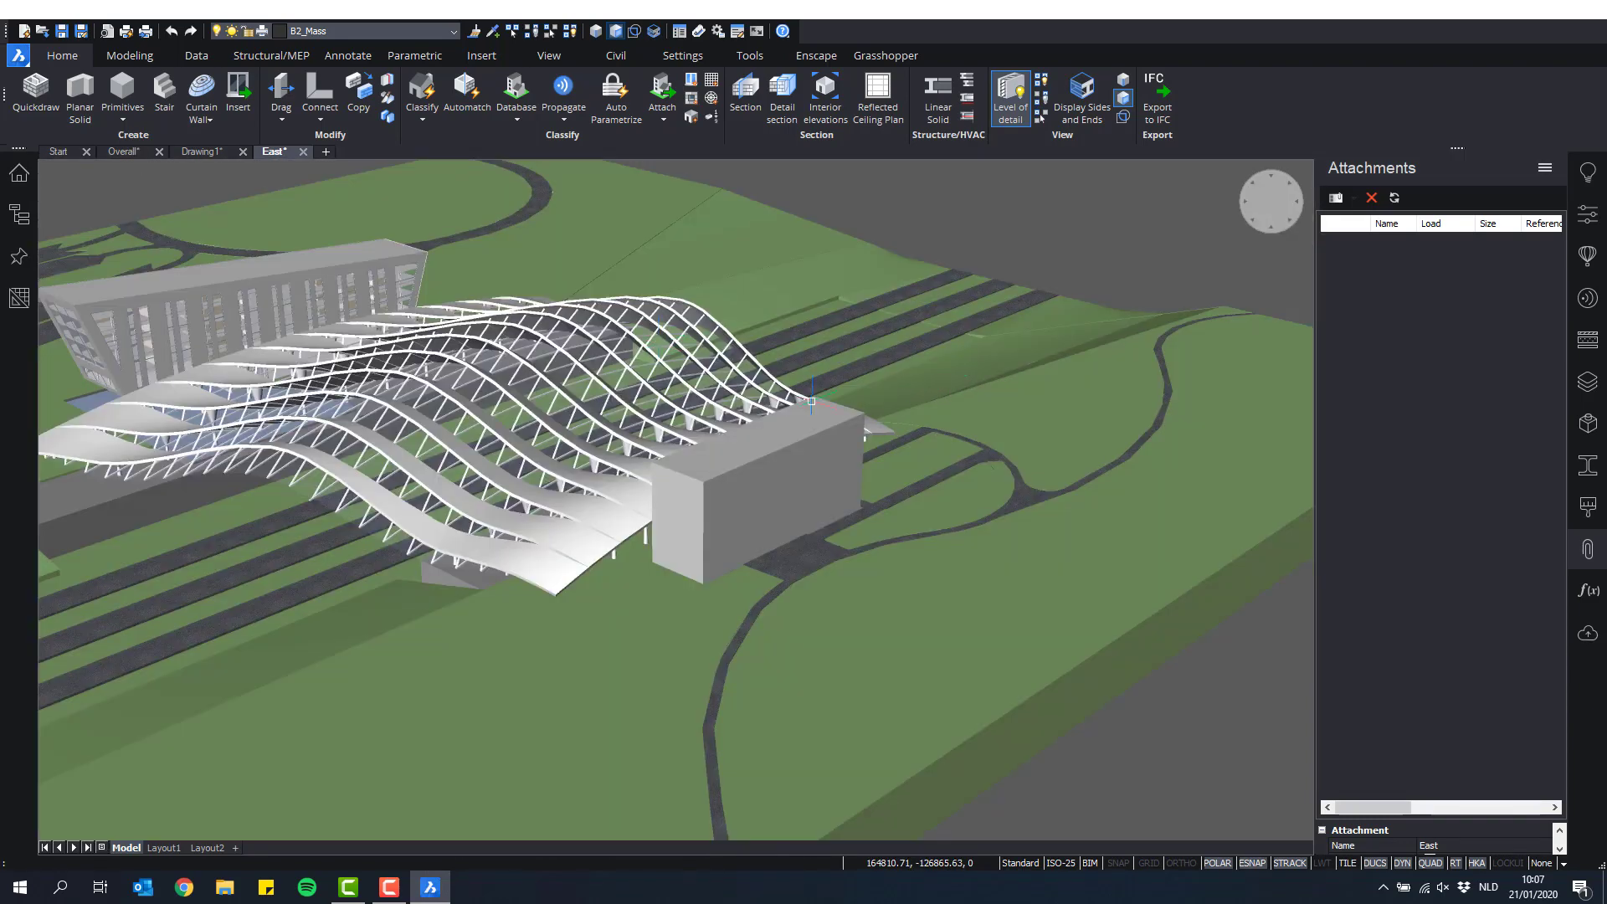
Step: In the Overall drawing, compare the slanted shape of the West building with the plain East mass across the canopy
{"action": "middle_click_drag", "start_coordinate": [804, 469], "coordinate": [634, 473], "text": "shift"}
{"action": "scroll", "coordinate": [633, 472], "scroll_direction": "up", "scroll_amount": 2}
{"action": "mouse_move", "coordinate": [638, 442]}
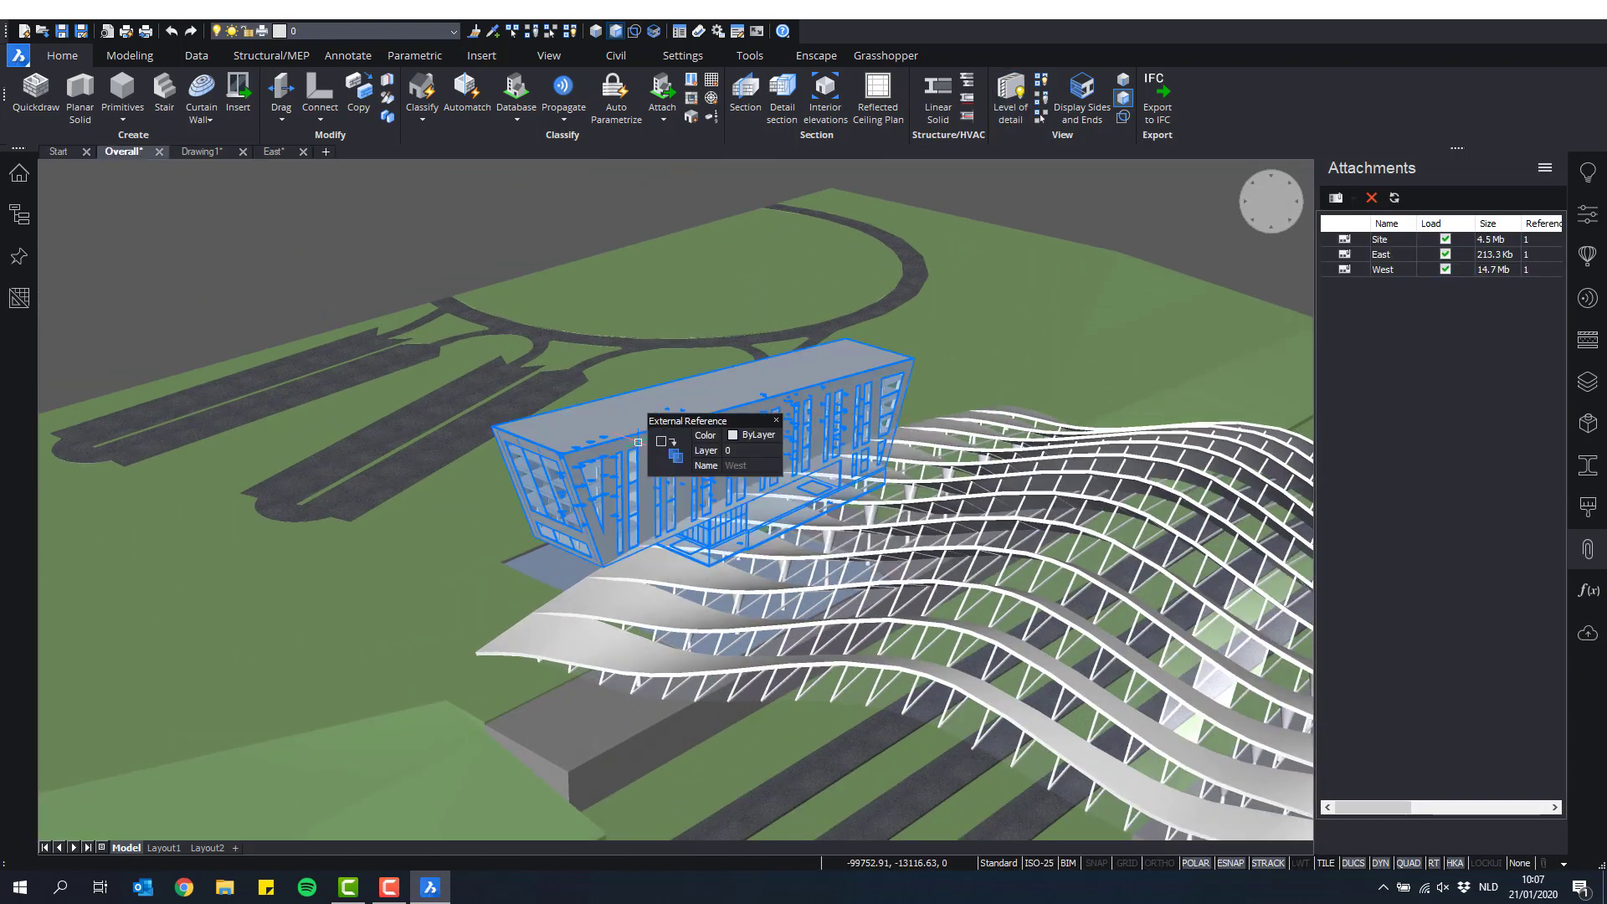
{"action": "middle_click_drag", "start_coordinate": [658, 404], "coordinate": [969, 564], "text": "shift"}
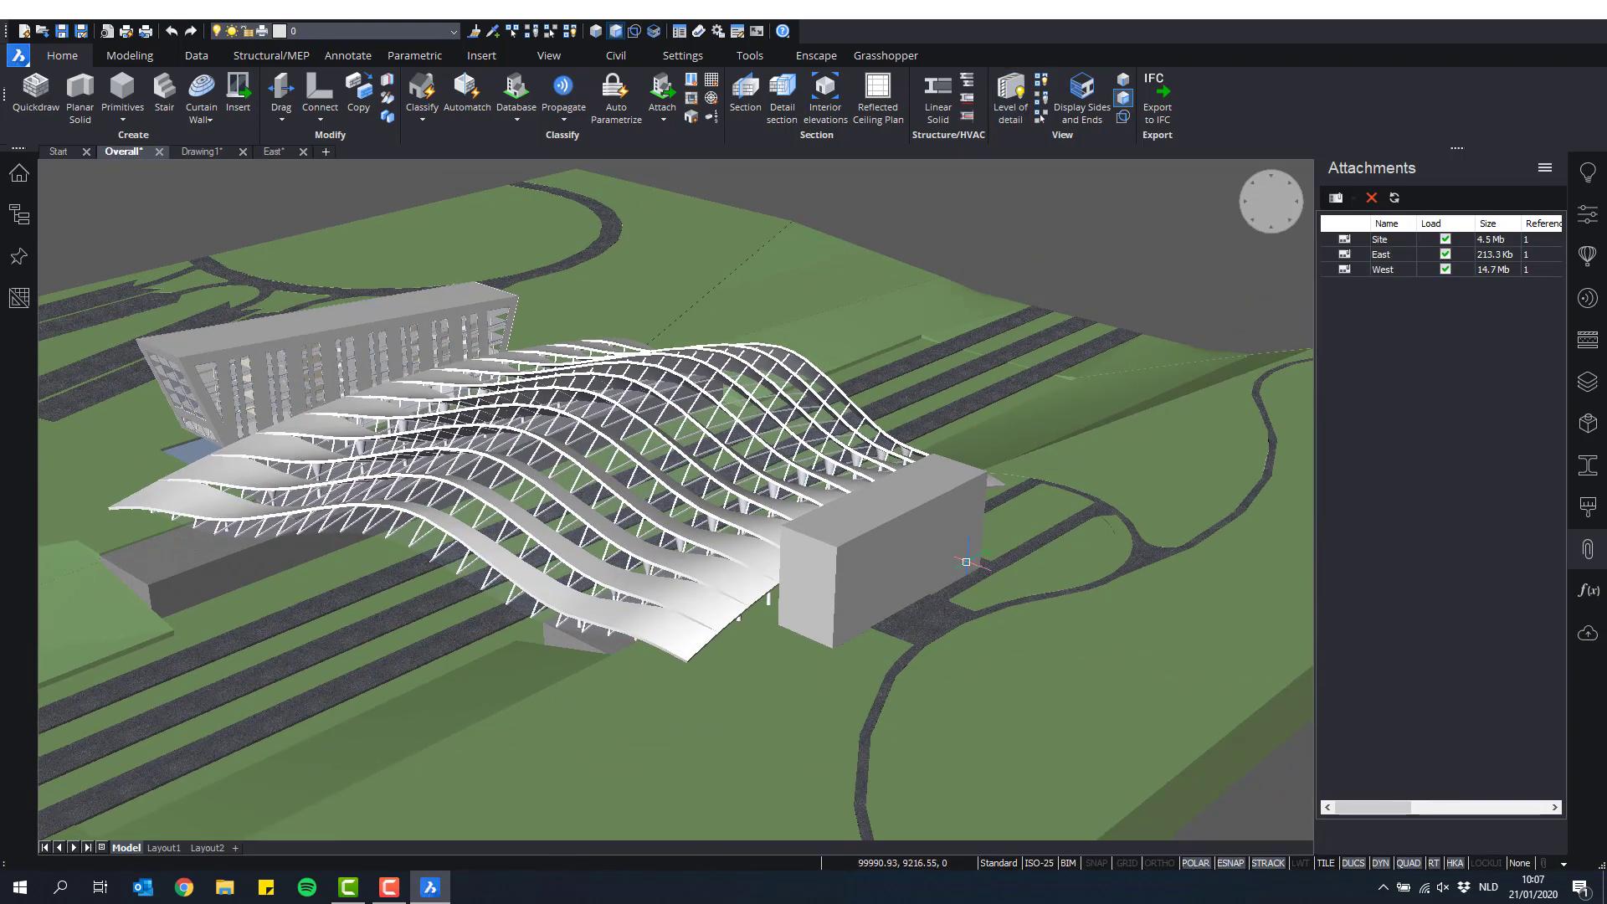
{"action": "mouse_move", "coordinate": [969, 563]}
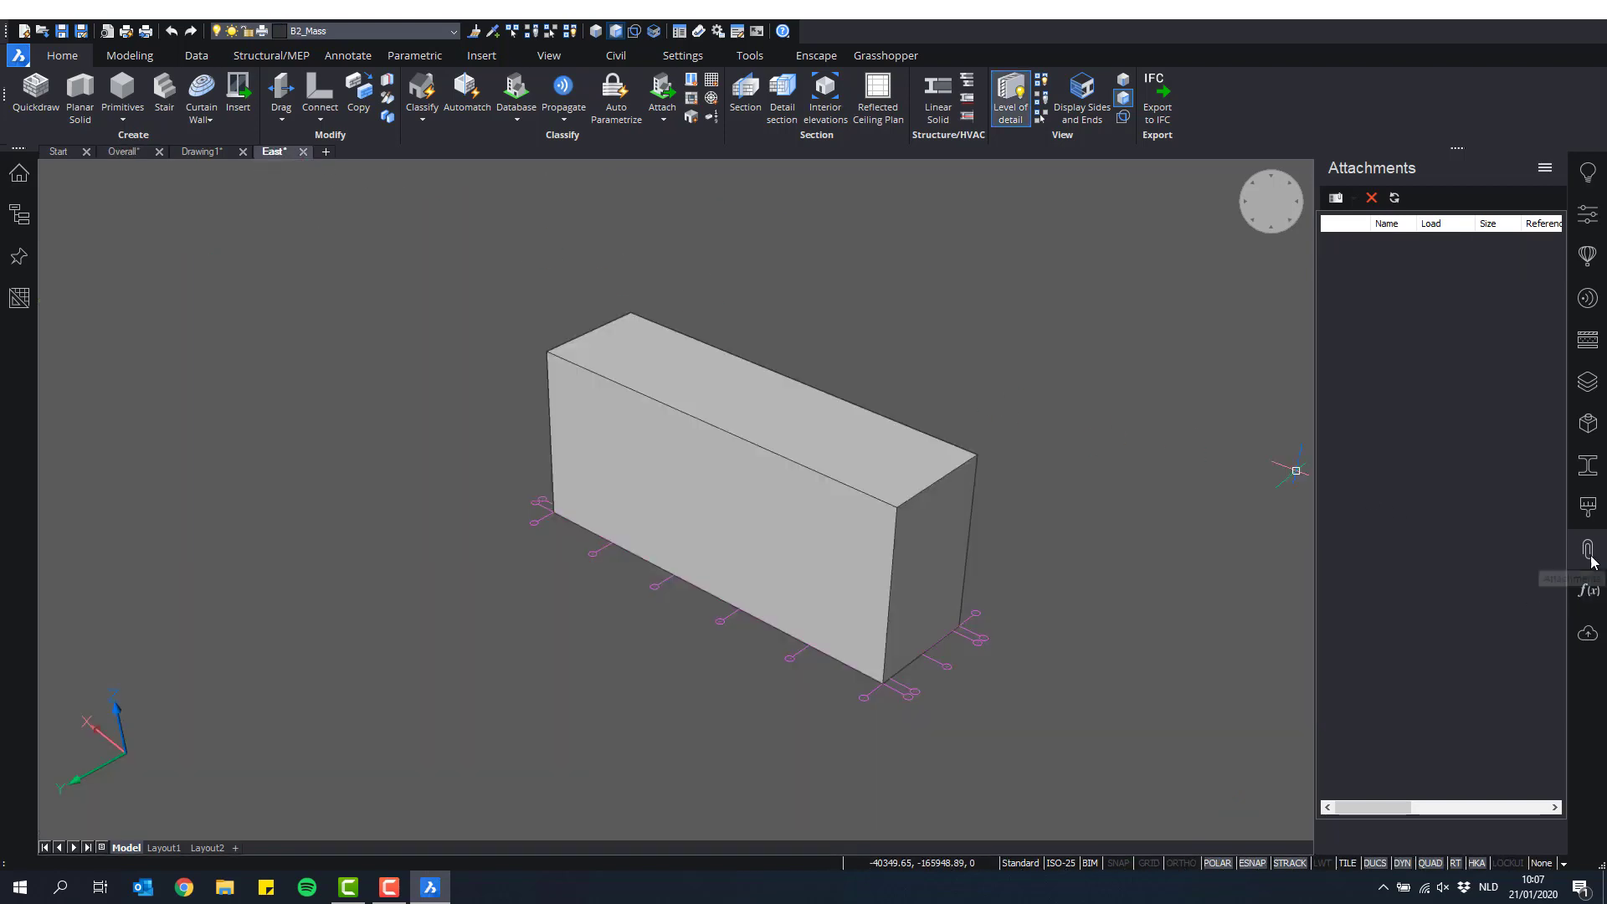
Step: Return to the East drawing and hide the list of attachments
{"action": "left_click", "coordinate": [1588, 549]}
{"action": "middle_click_drag", "start_coordinate": [1213, 594], "coordinate": [1080, 600], "text": "shift"}
{"action": "scroll", "coordinate": [1117, 537], "scroll_direction": "down", "scroll_amount": 1}
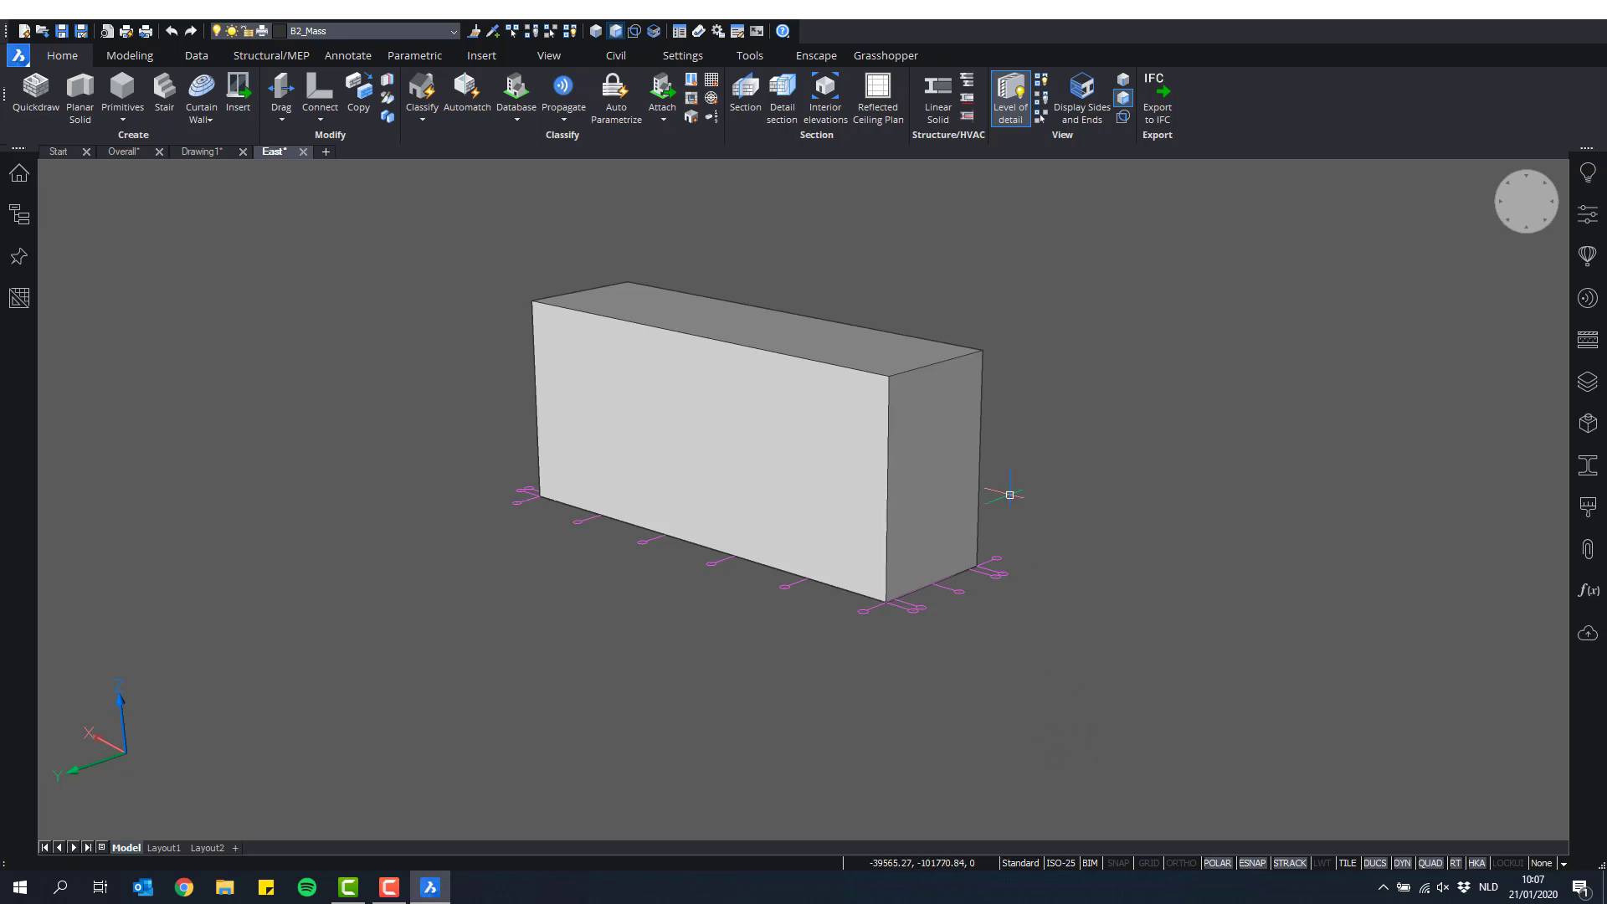
Step: Rotate the East mass's narrow end face outward by 10° about its bottom edge
{"action": "left_click", "coordinate": [1124, 100]}
{"action": "mouse_move", "coordinate": [938, 438]}
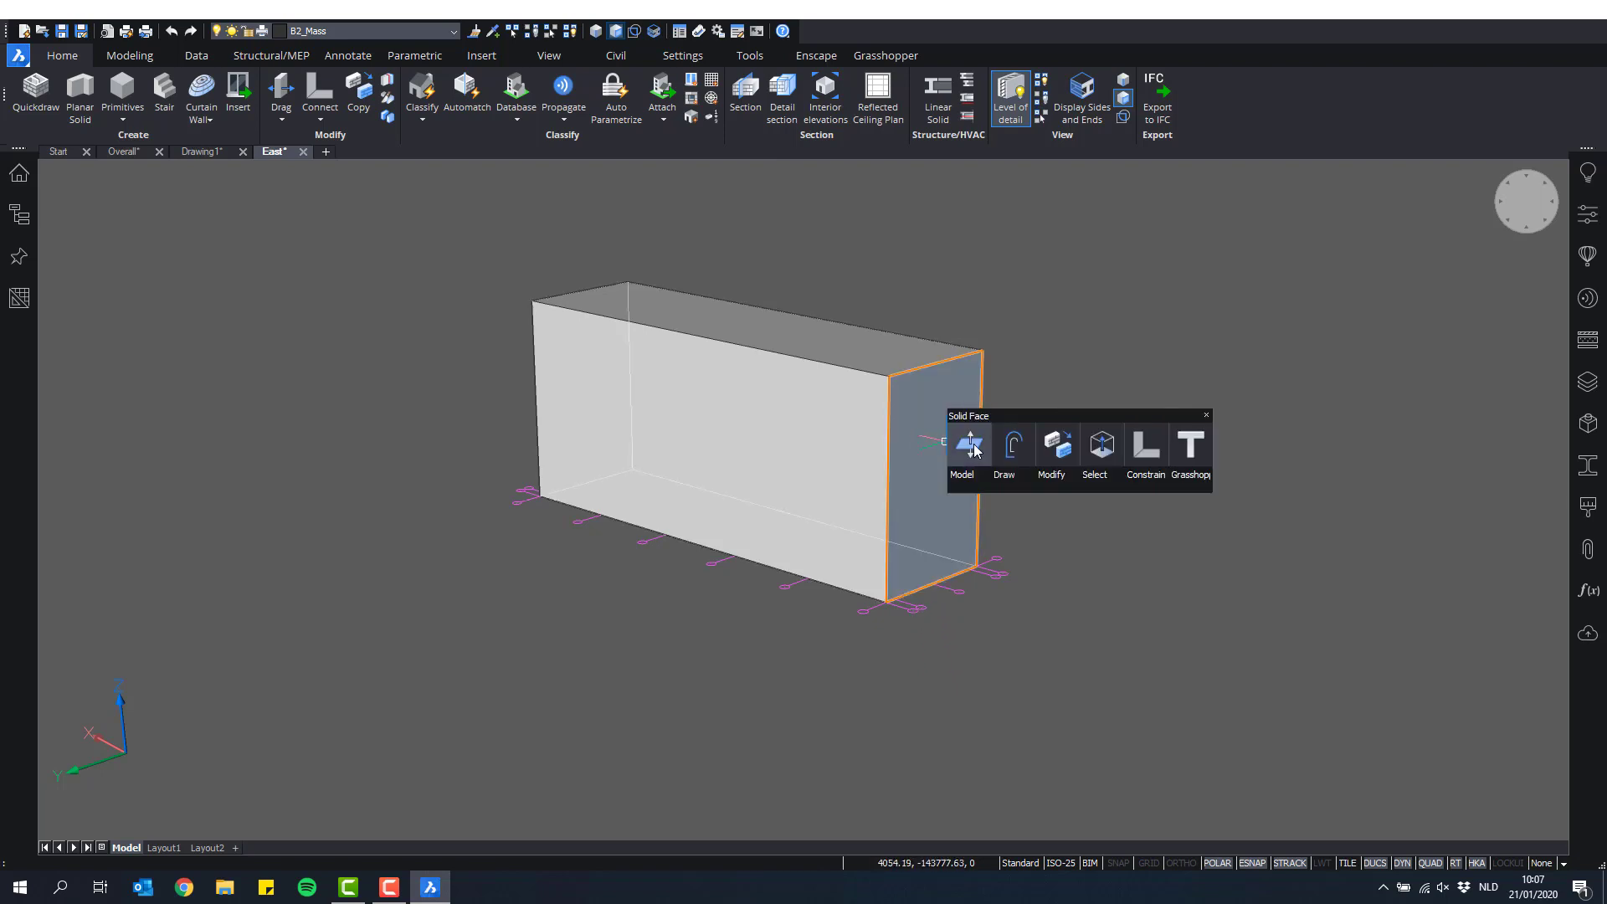
{"action": "mouse_move", "coordinate": [964, 487]}
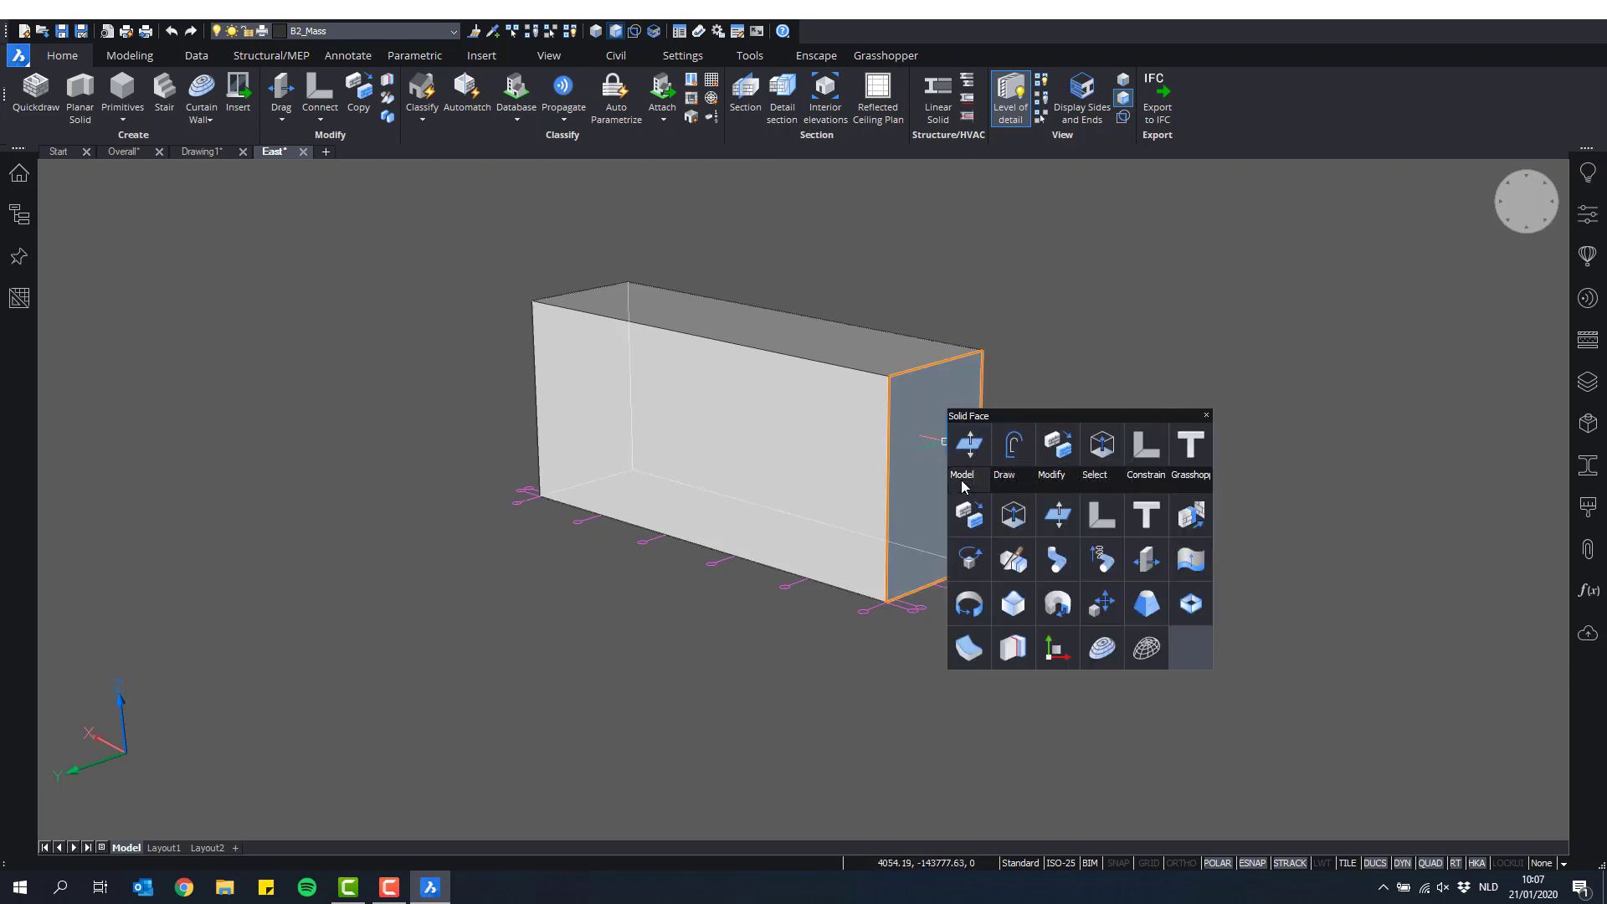
{"action": "left_click", "coordinate": [970, 560]}
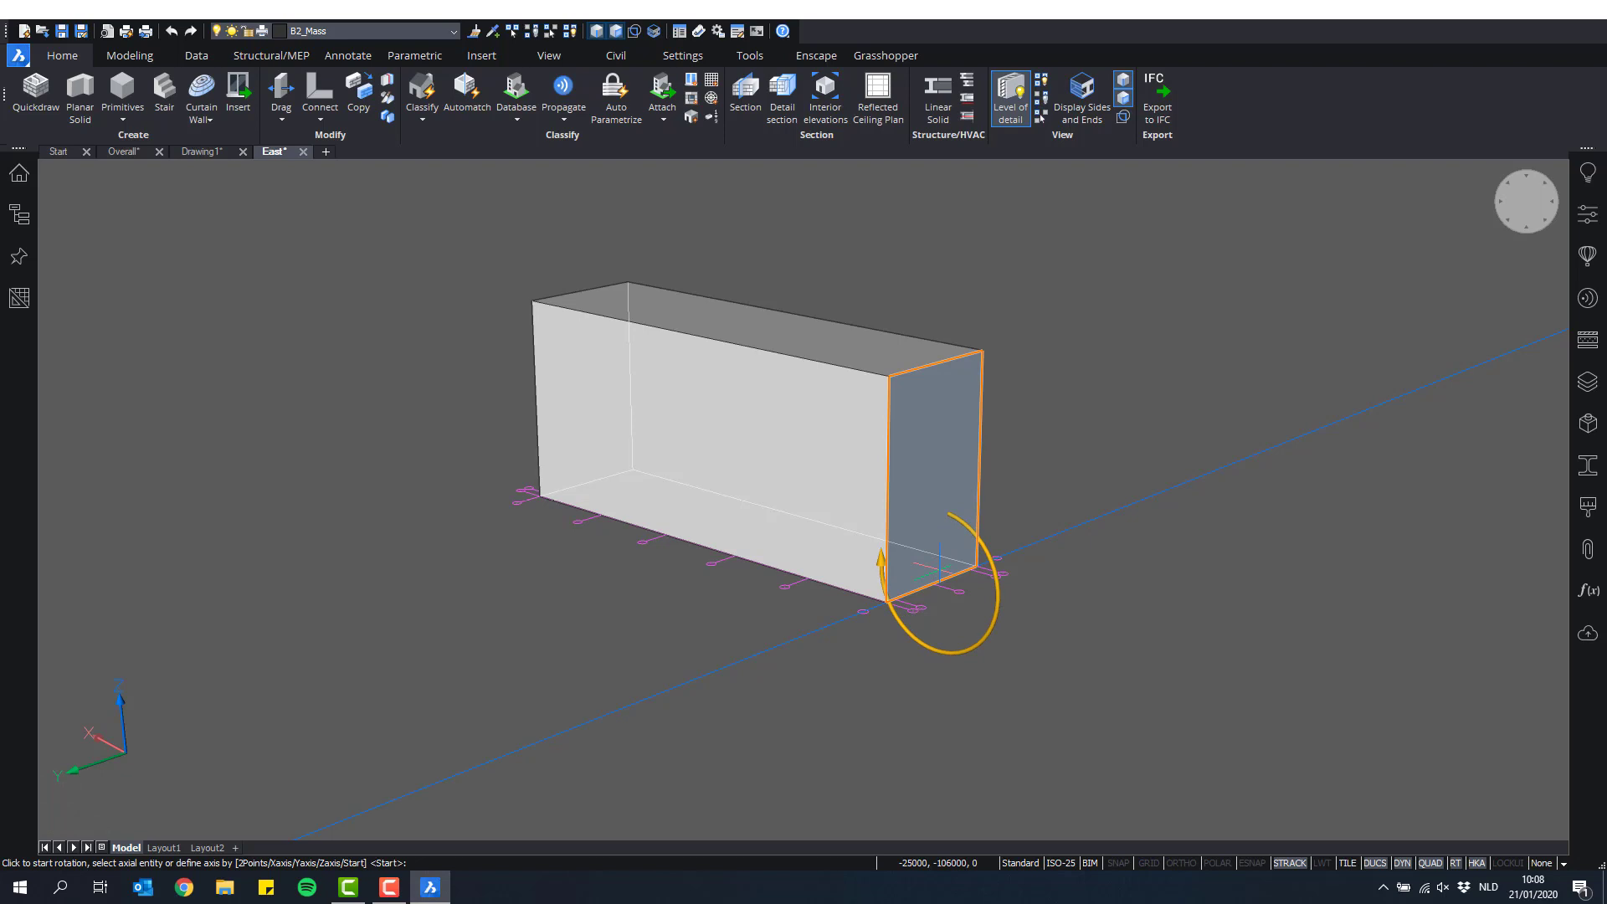
{"action": "left_click", "coordinate": [939, 576]}
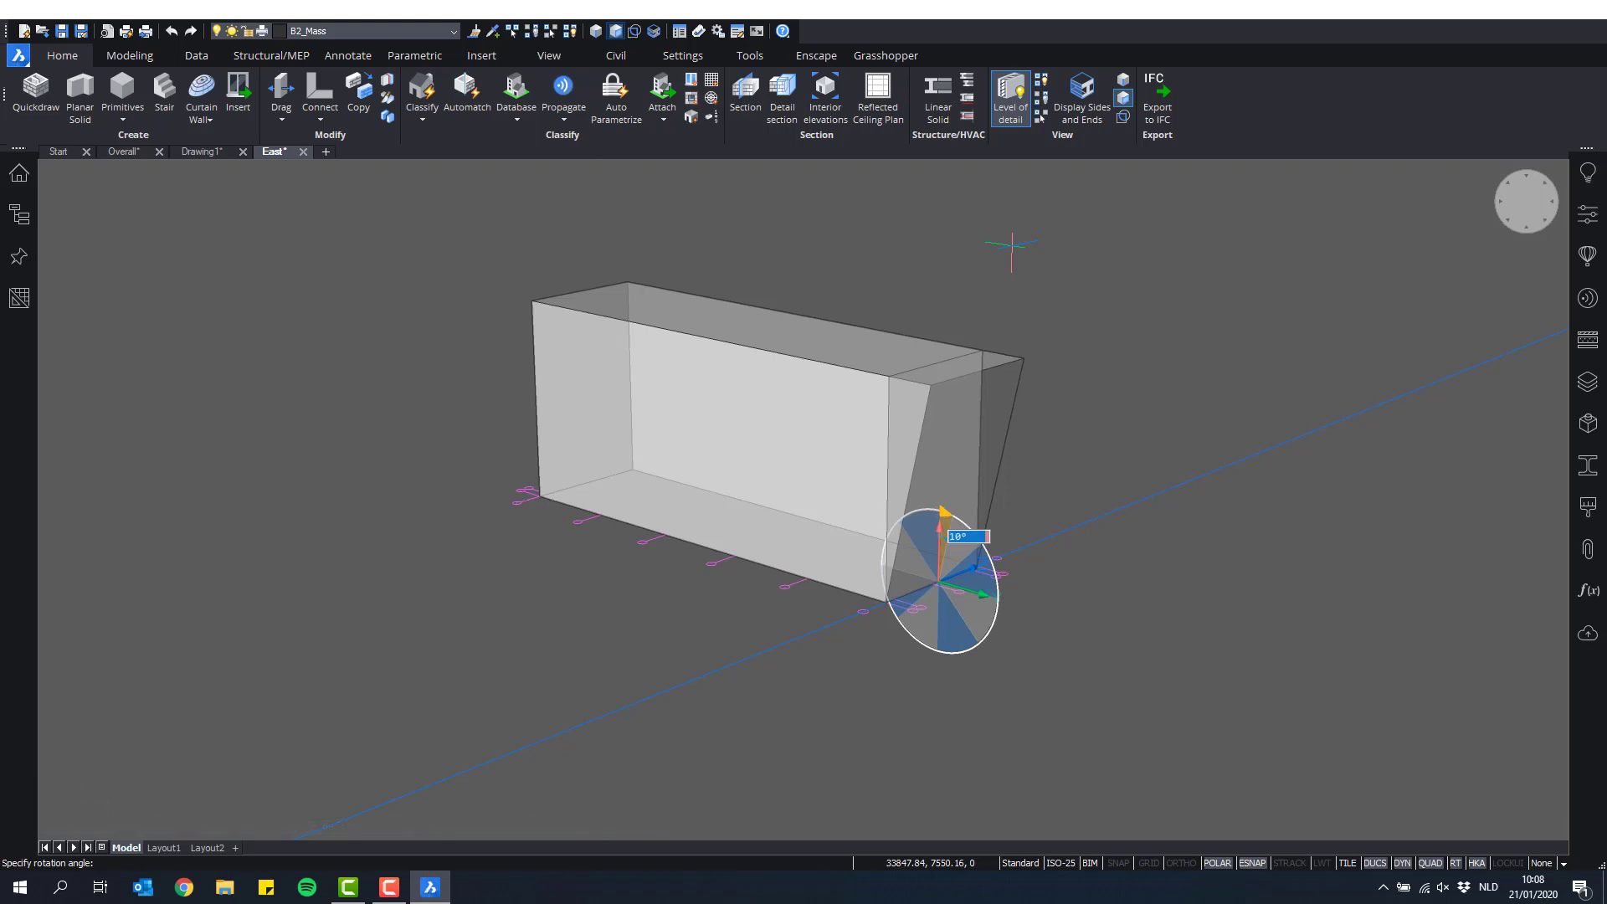
{"action": "left_click", "coordinate": [1011, 250]}
Step: Rotate the mass's top face downward by 10° about its short edge at the still vertical end
{"action": "middle_click_drag", "start_coordinate": [760, 505], "coordinate": [1255, 592]}
{"action": "scroll", "coordinate": [761, 602], "scroll_direction": "up", "scroll_amount": 2}
{"action": "middle_click_drag", "start_coordinate": [774, 600], "coordinate": [839, 563]}
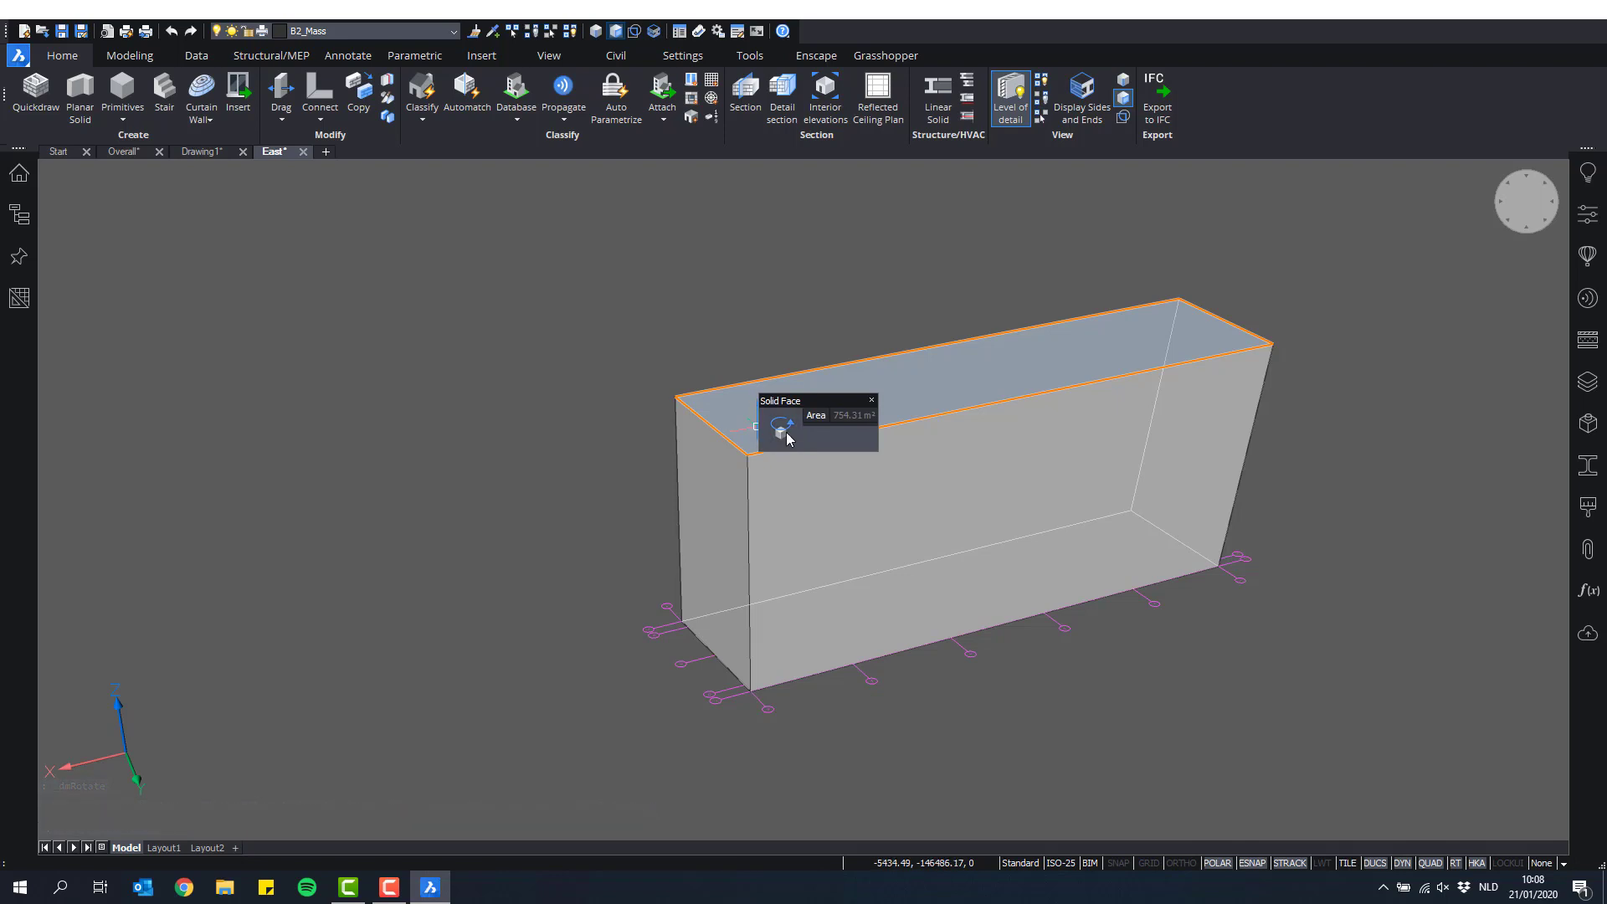
{"action": "left_click", "coordinate": [783, 431]}
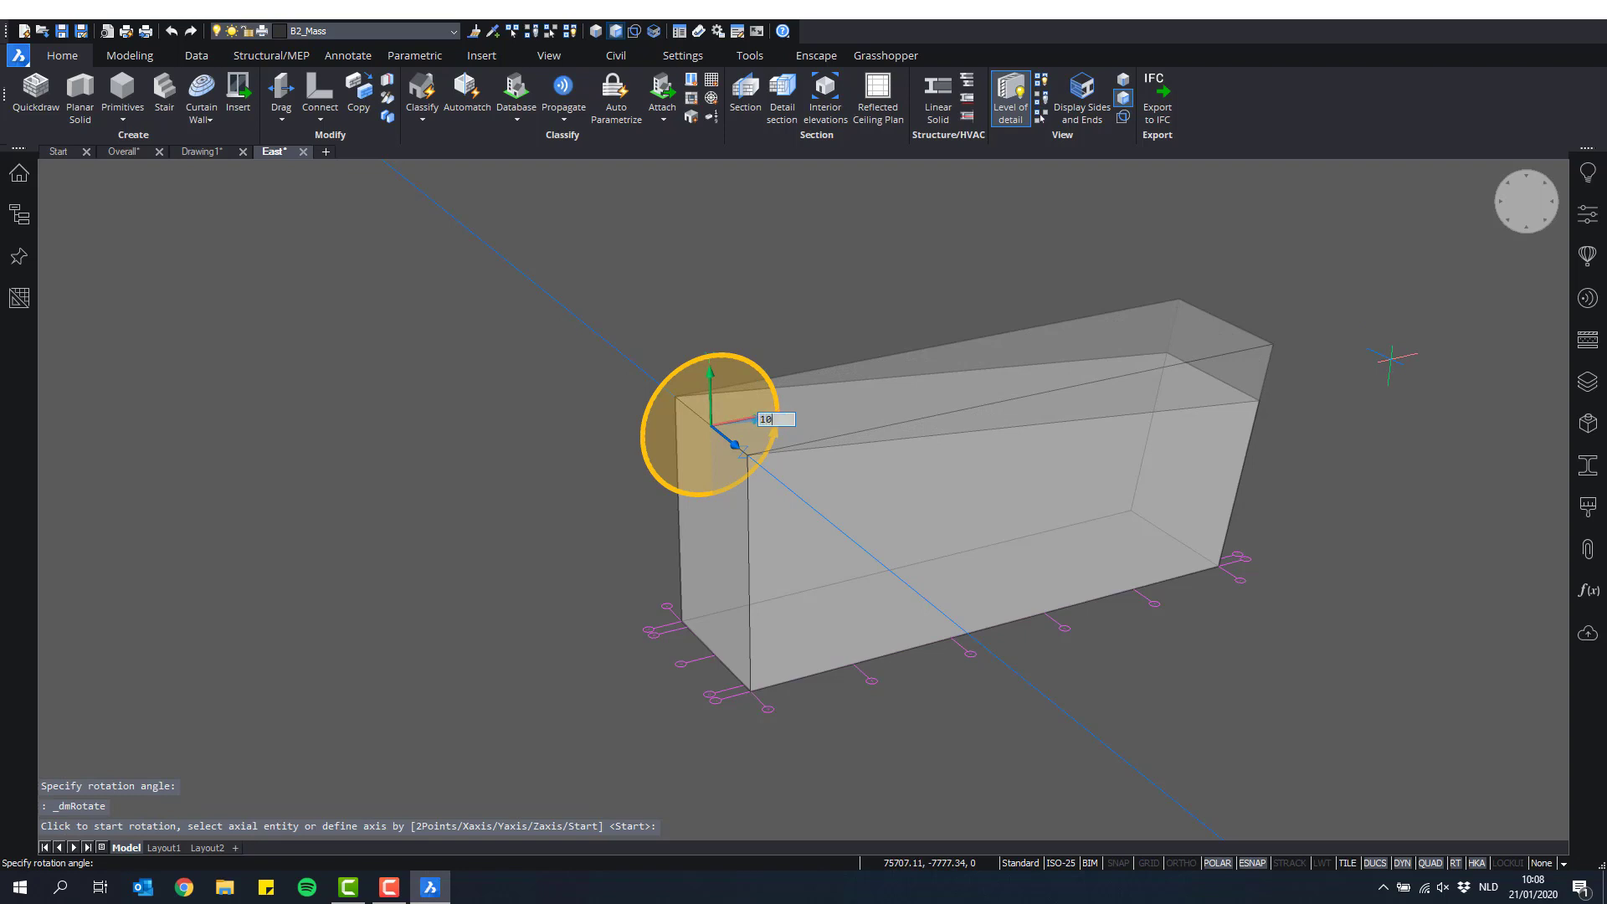
{"action": "left_click", "coordinate": [1392, 358]}
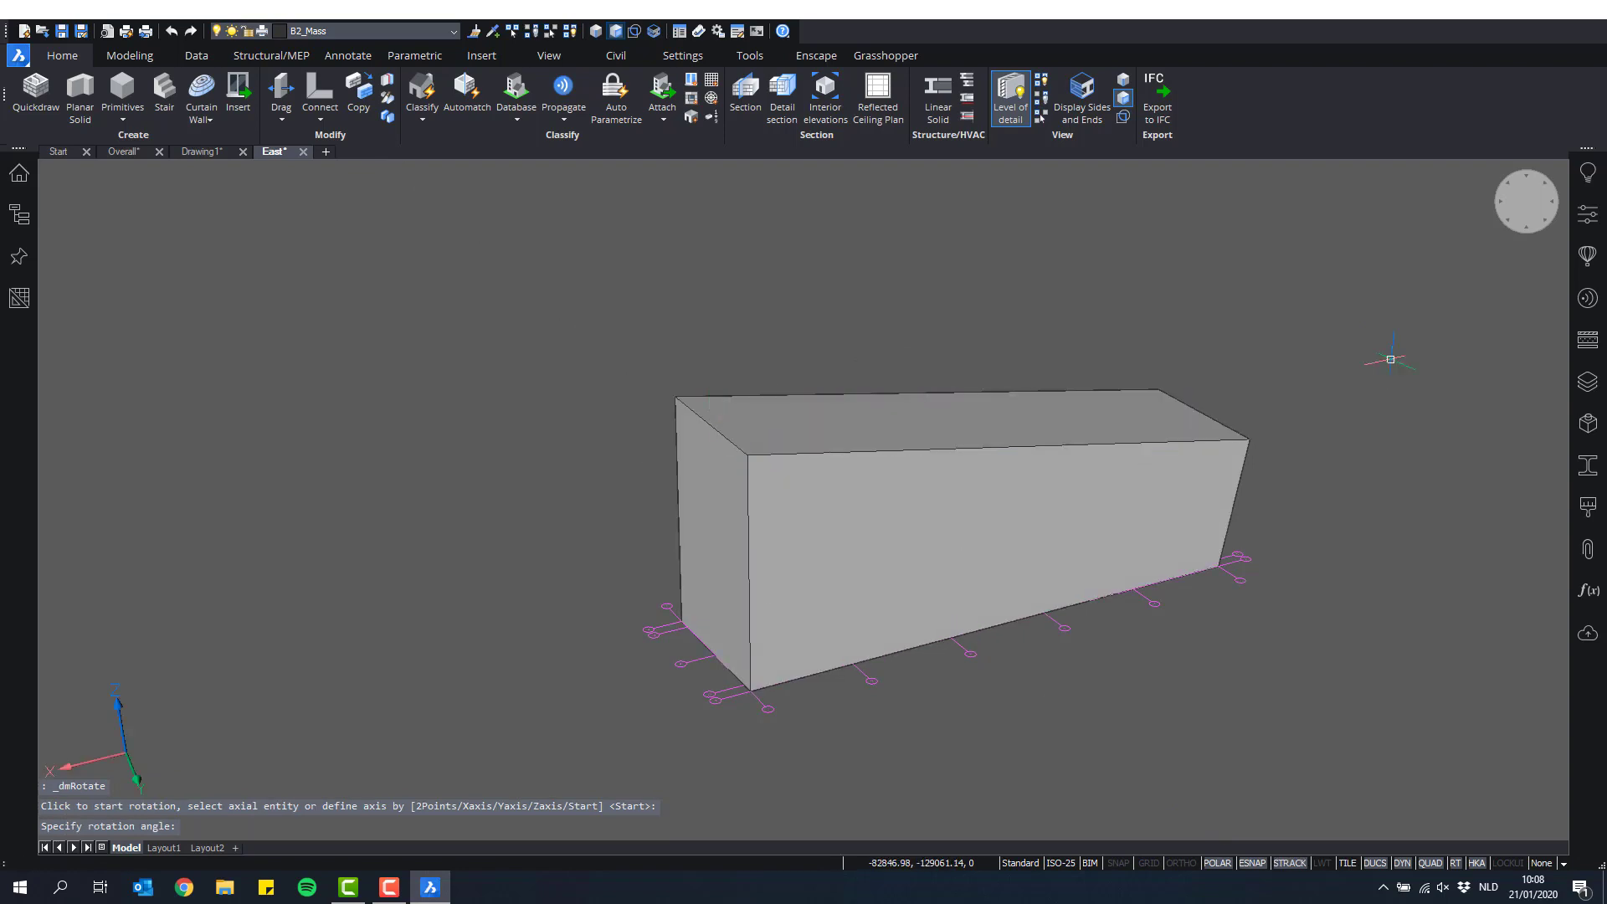
Step: Rotate the mass's remaining vertical end face outward by 15° about its bottom edge
{"action": "scroll", "coordinate": [730, 650], "scroll_direction": "up", "scroll_amount": 1}
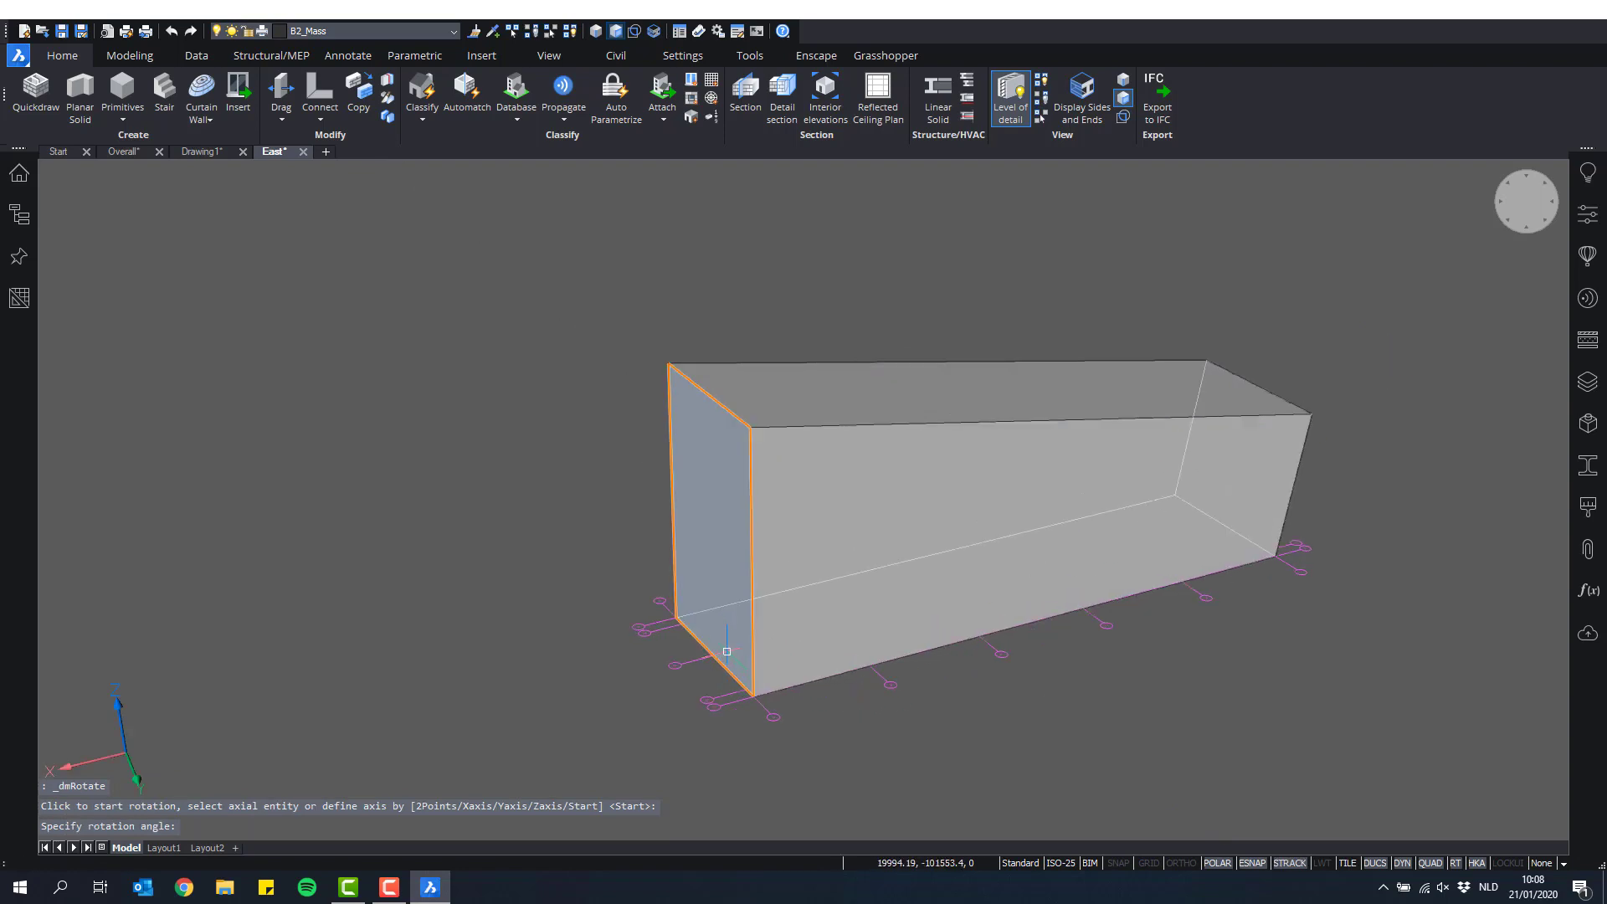
{"action": "left_click", "coordinate": [757, 657]}
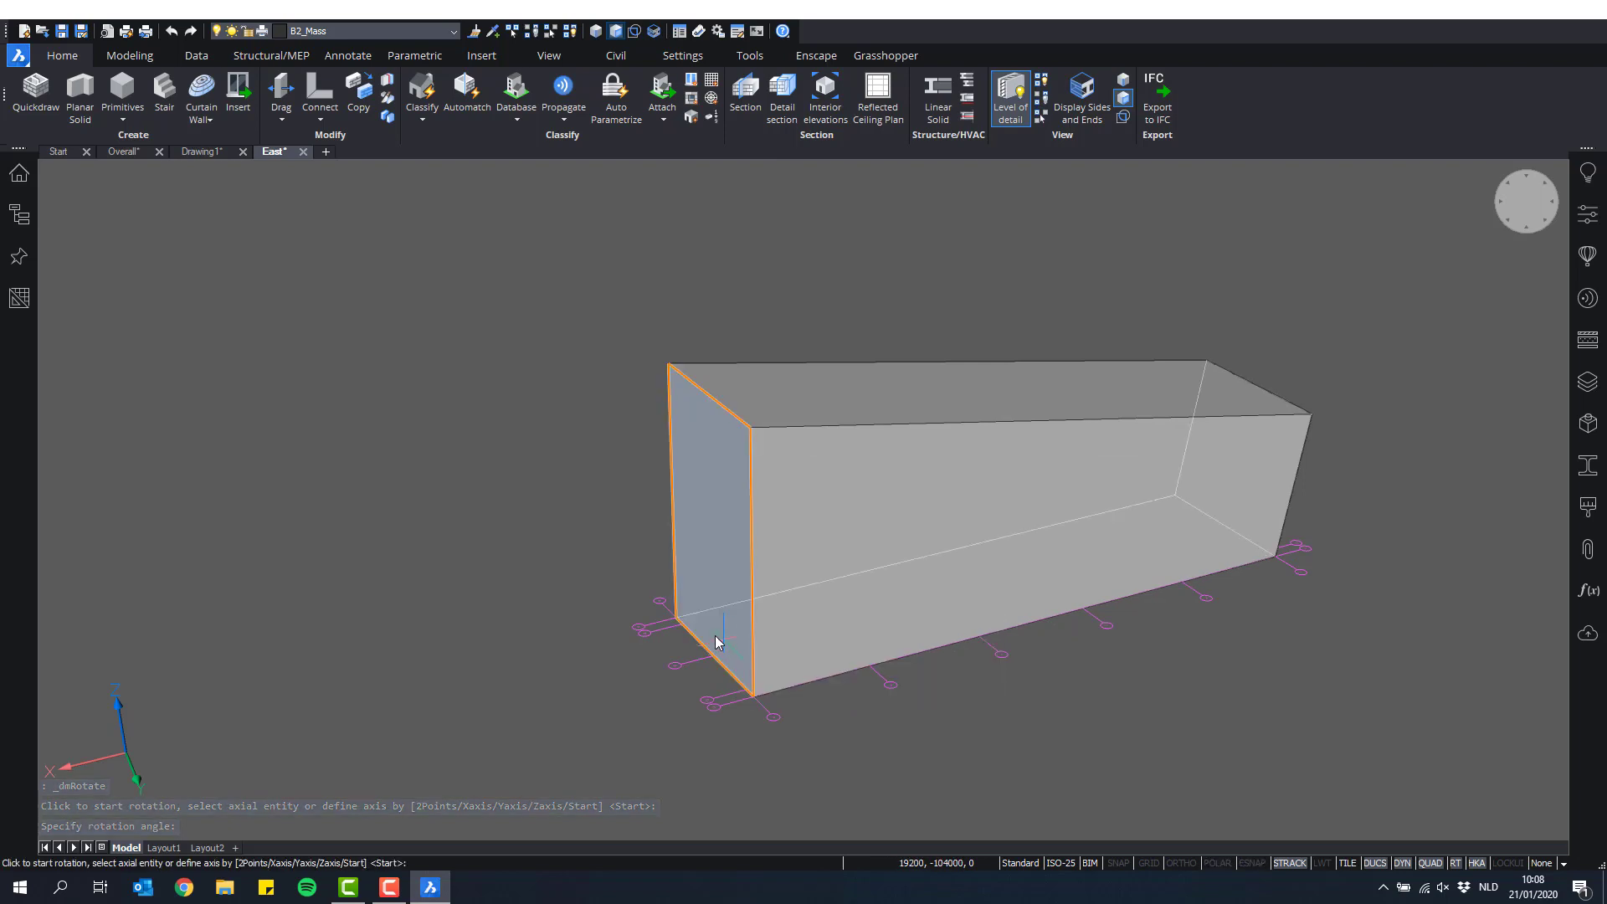
{"action": "left_click", "coordinate": [715, 643]}
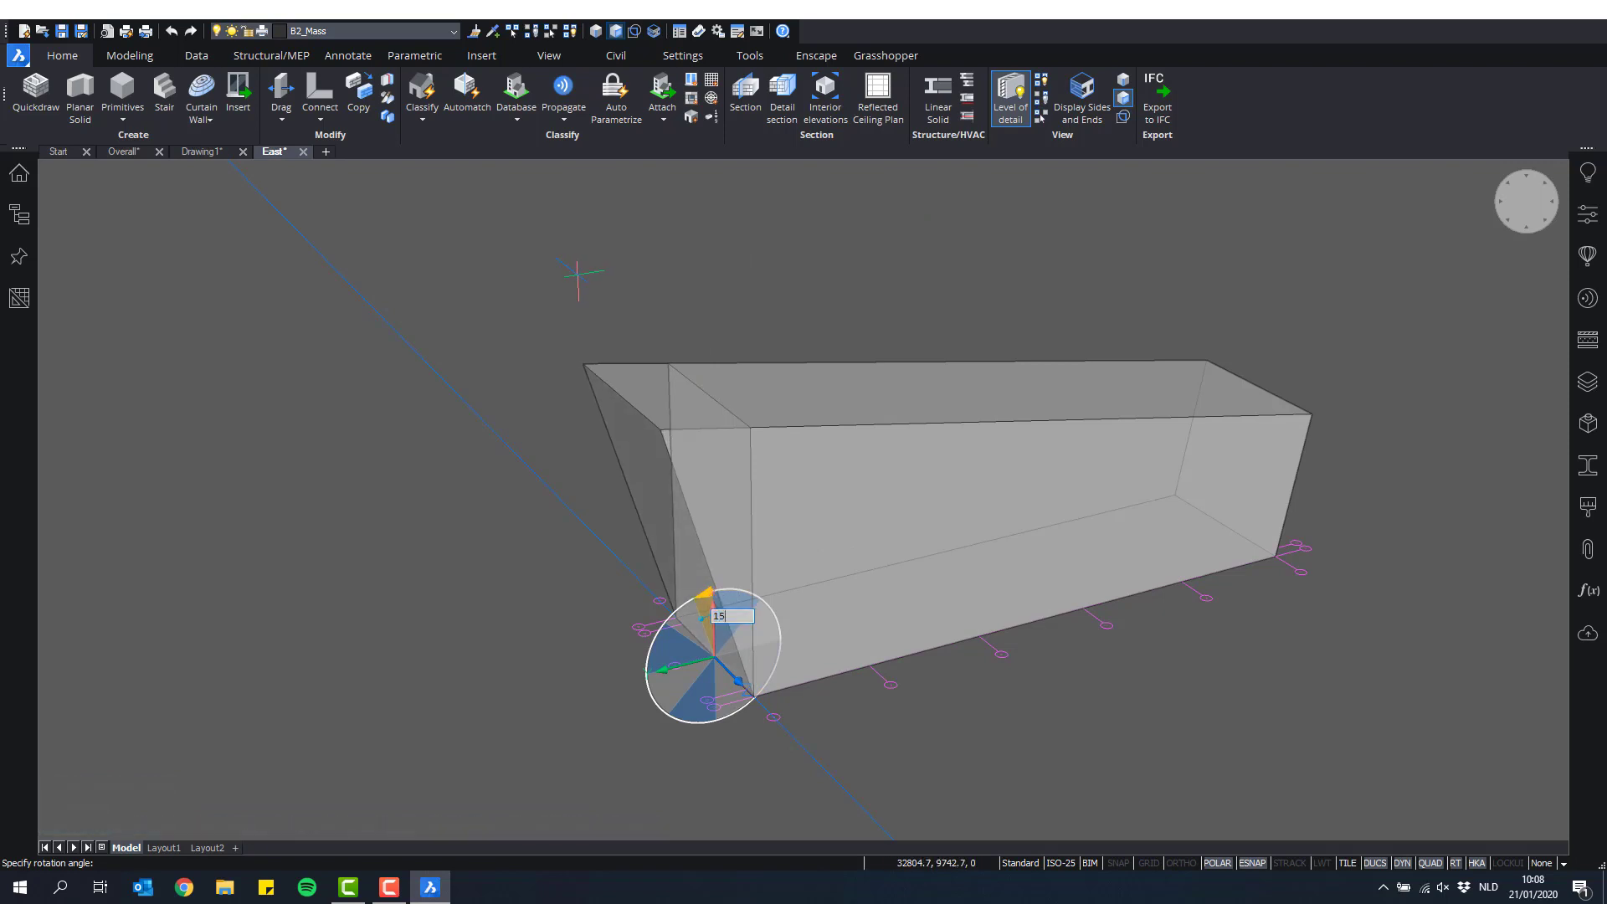
{"action": "type", "text": "15"}
{"action": "key", "text": "Return"}
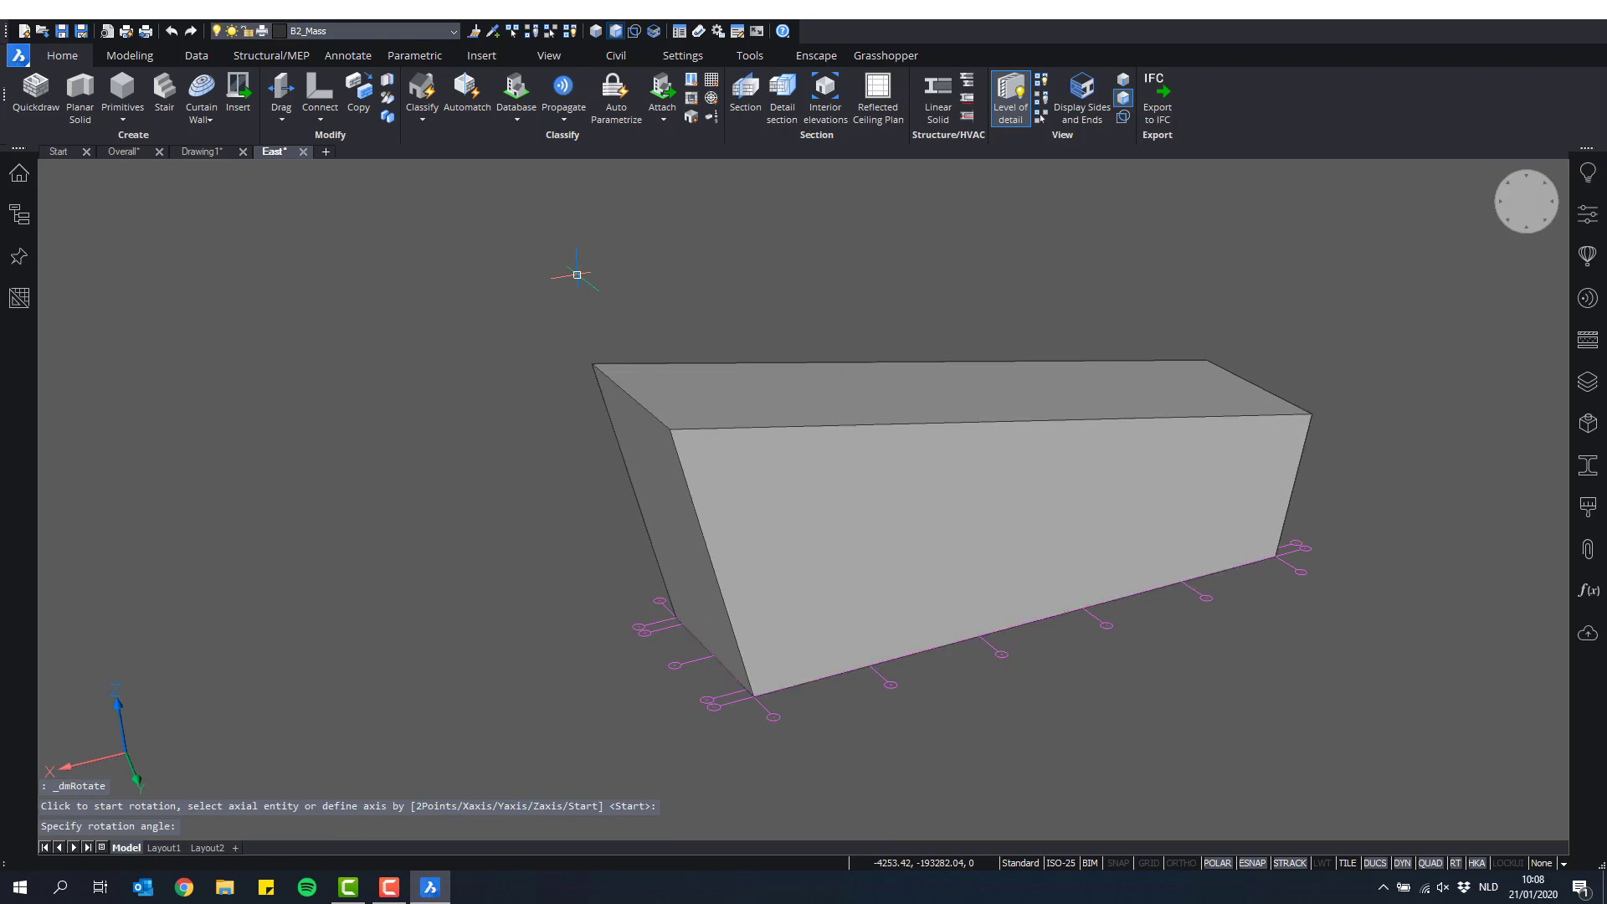
Step: Examine the tilted East mass from both long sides and from underneath, including the grid lines crossing its bottom face
{"action": "scroll", "coordinate": [984, 556], "scroll_direction": "down", "scroll_amount": 2}
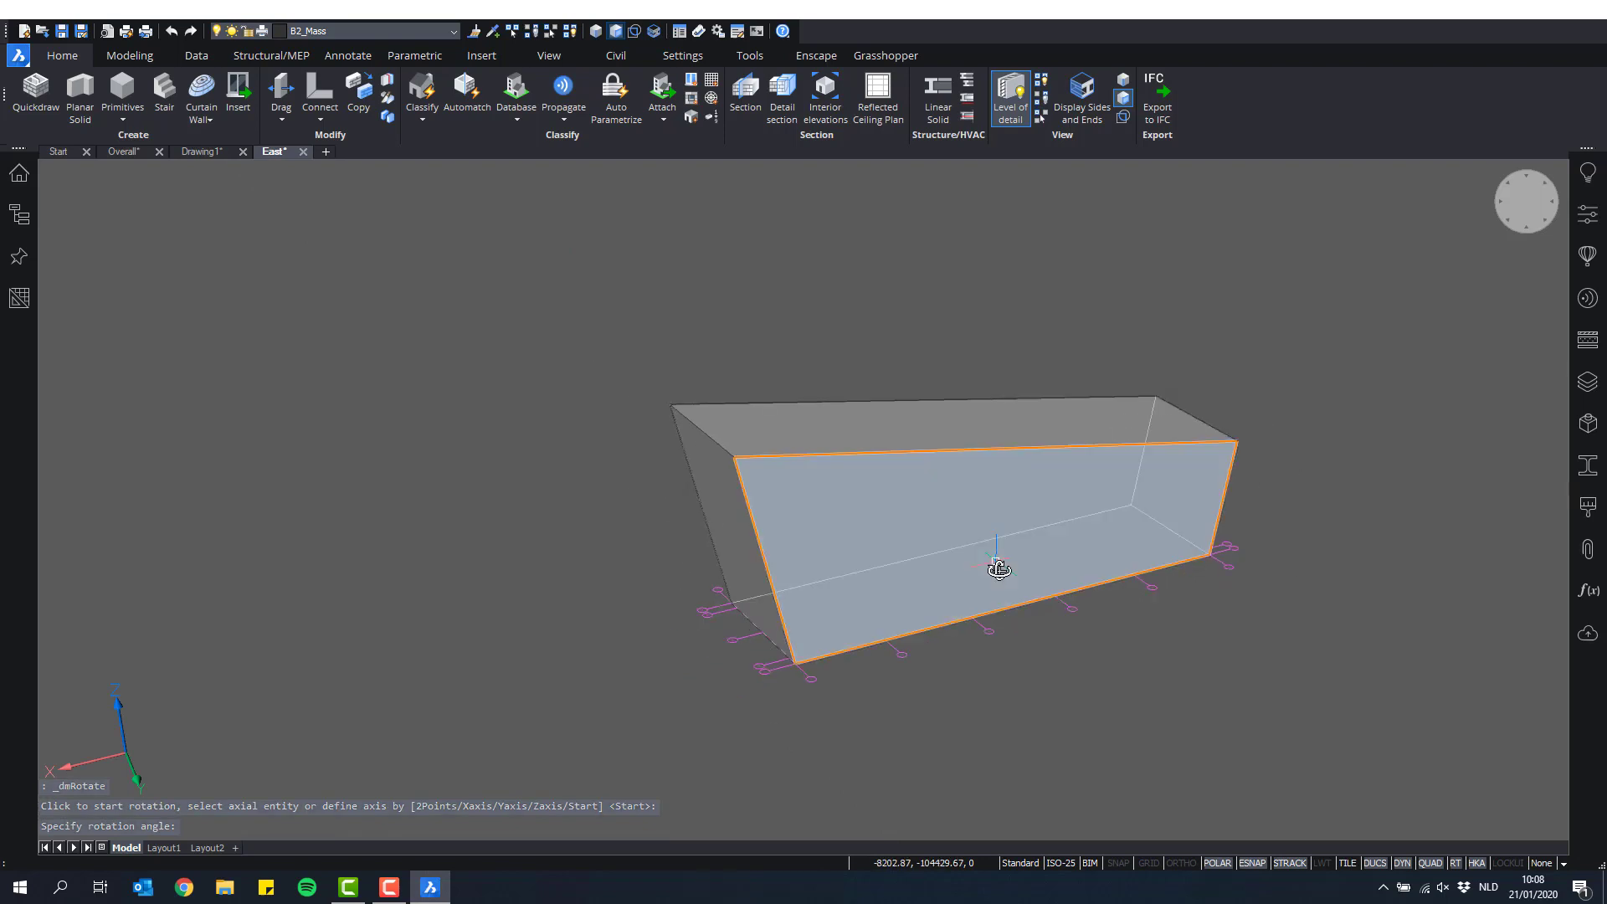
{"action": "middle_click_drag", "start_coordinate": [997, 570], "coordinate": [897, 536], "text": "shift"}
{"action": "middle_click_drag", "start_coordinate": [1030, 517], "coordinate": [707, 566]}
{"action": "scroll", "coordinate": [784, 536], "scroll_direction": "up", "scroll_amount": 1}
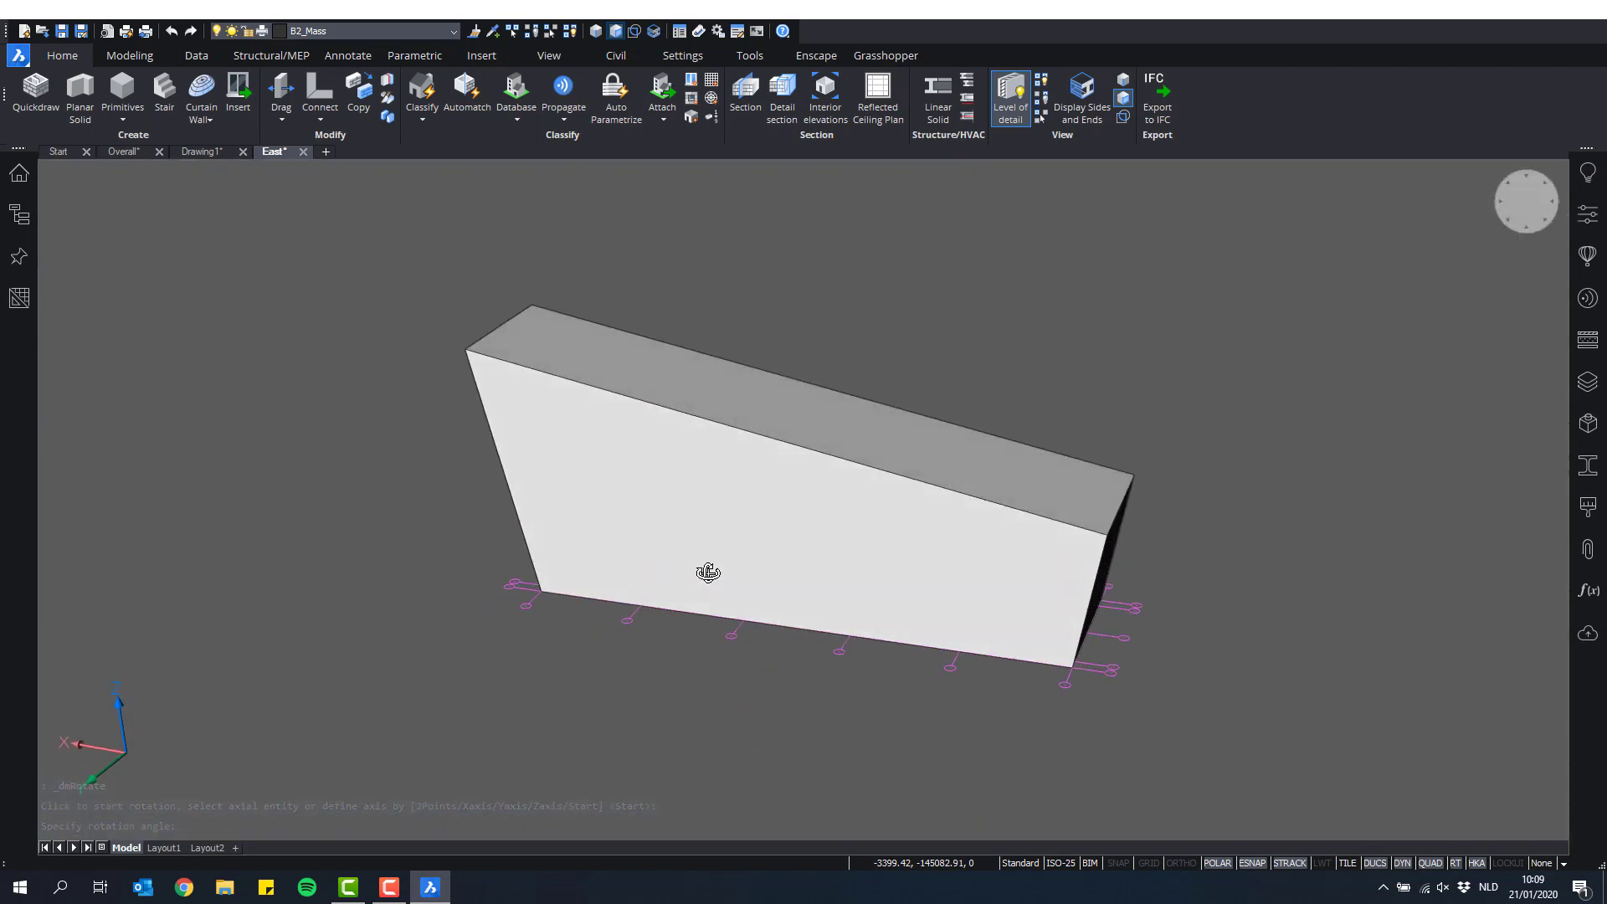
{"action": "middle_click_drag", "start_coordinate": [726, 505], "coordinate": [802, 424], "text": "shift"}
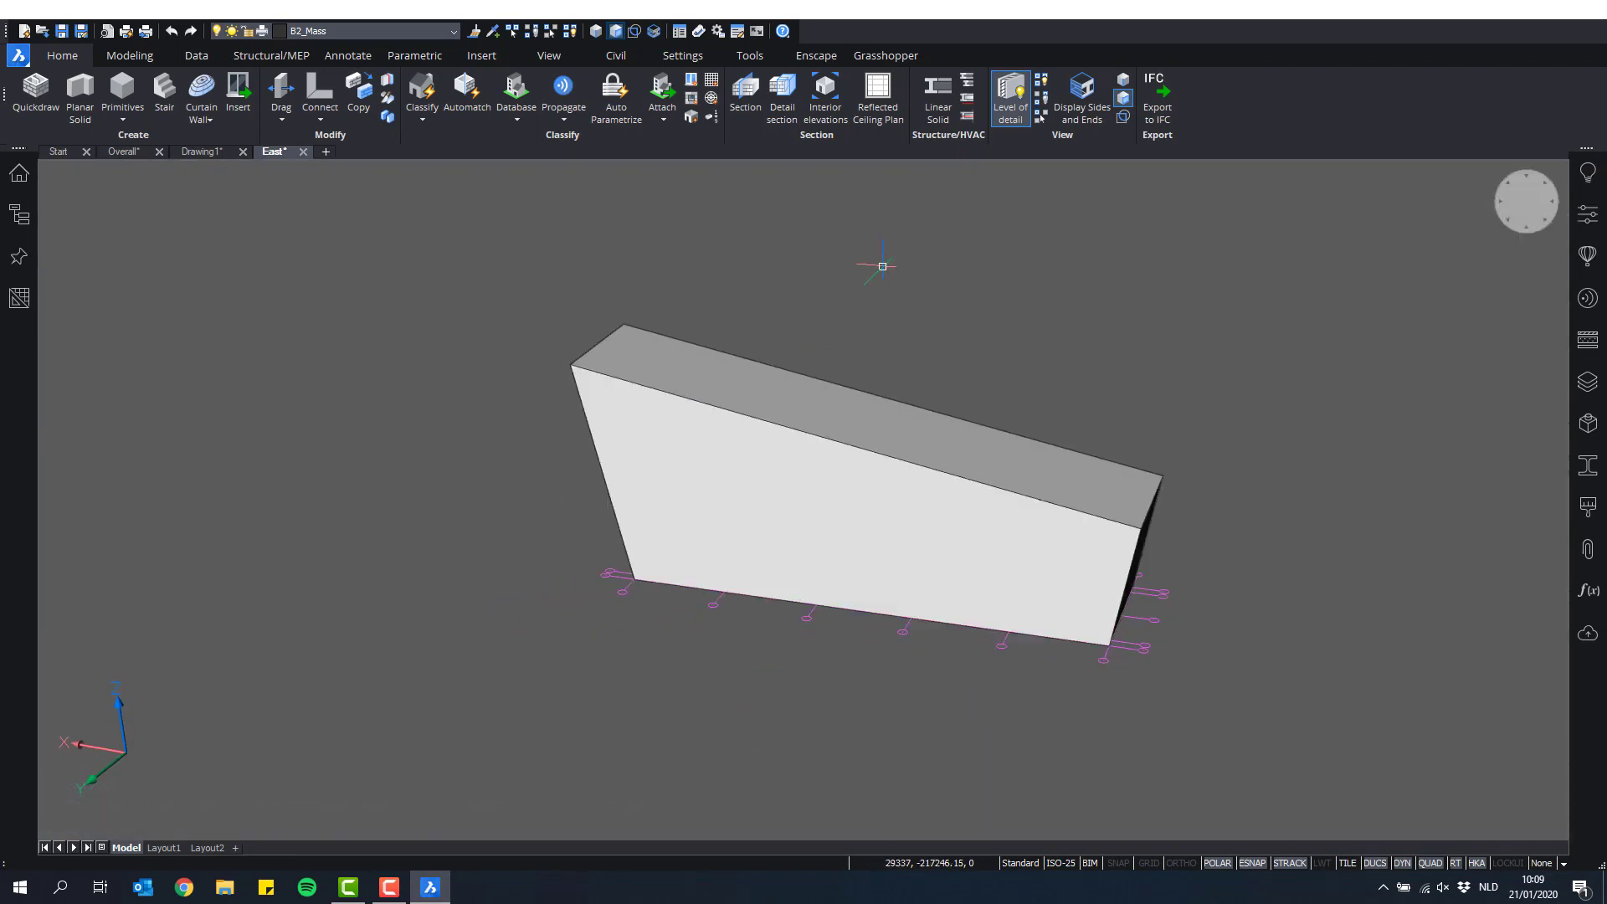
{"action": "scroll", "coordinate": [749, 648], "scroll_direction": "up", "scroll_amount": 1}
{"action": "middle_click_drag", "start_coordinate": [743, 639], "coordinate": [818, 599], "text": "shift"}
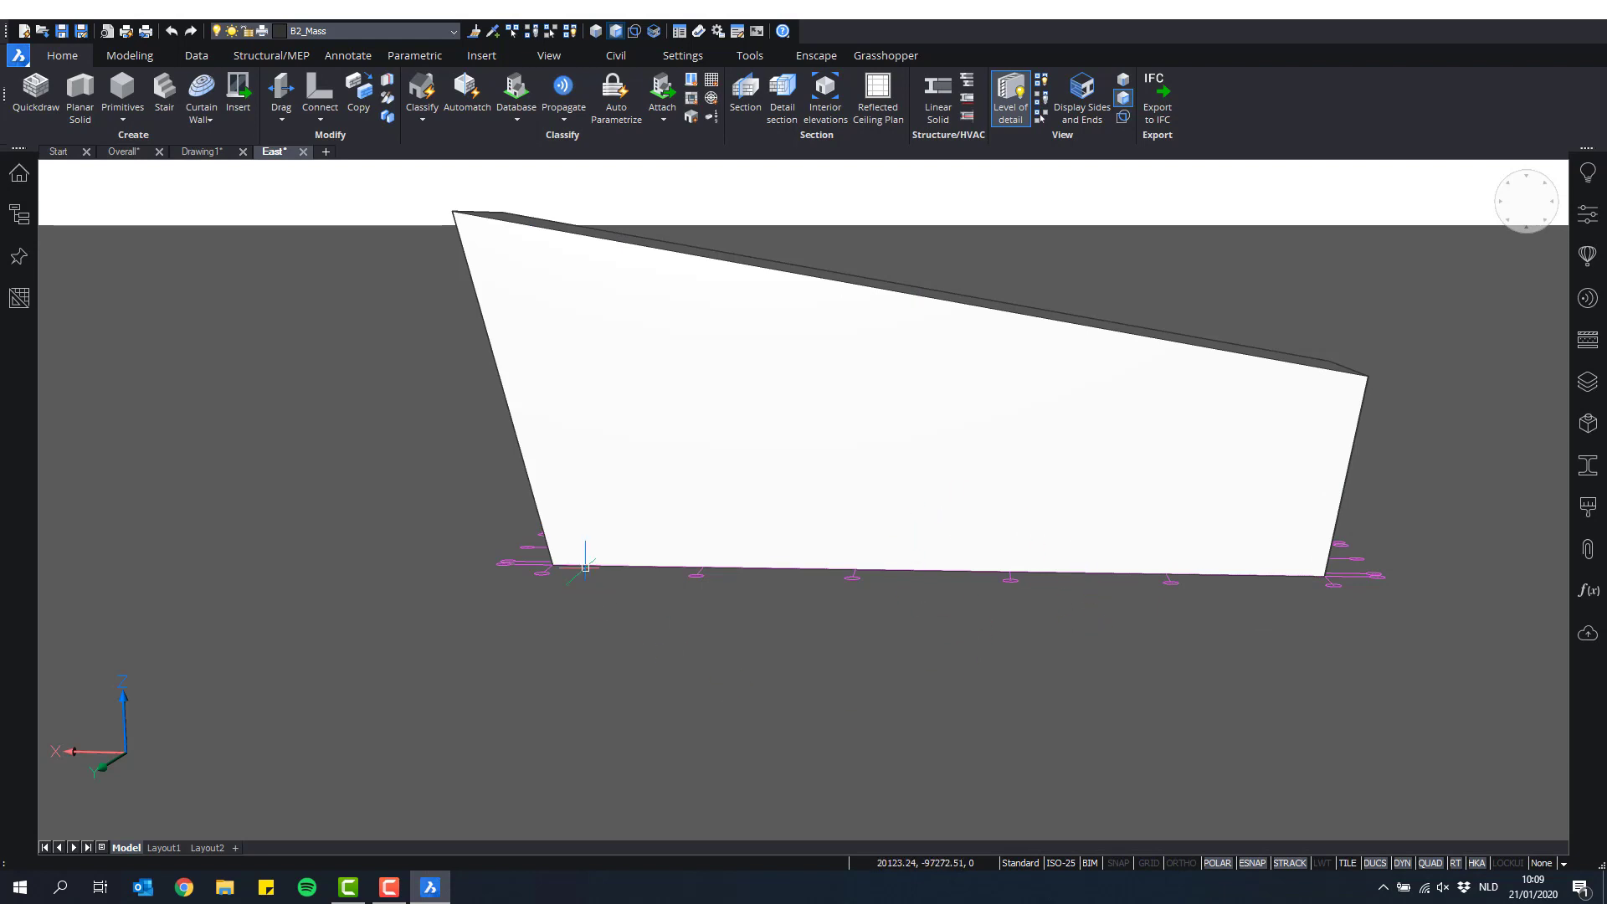
{"action": "middle_click_drag", "start_coordinate": [591, 606], "coordinate": [1206, 660], "text": "shift"}
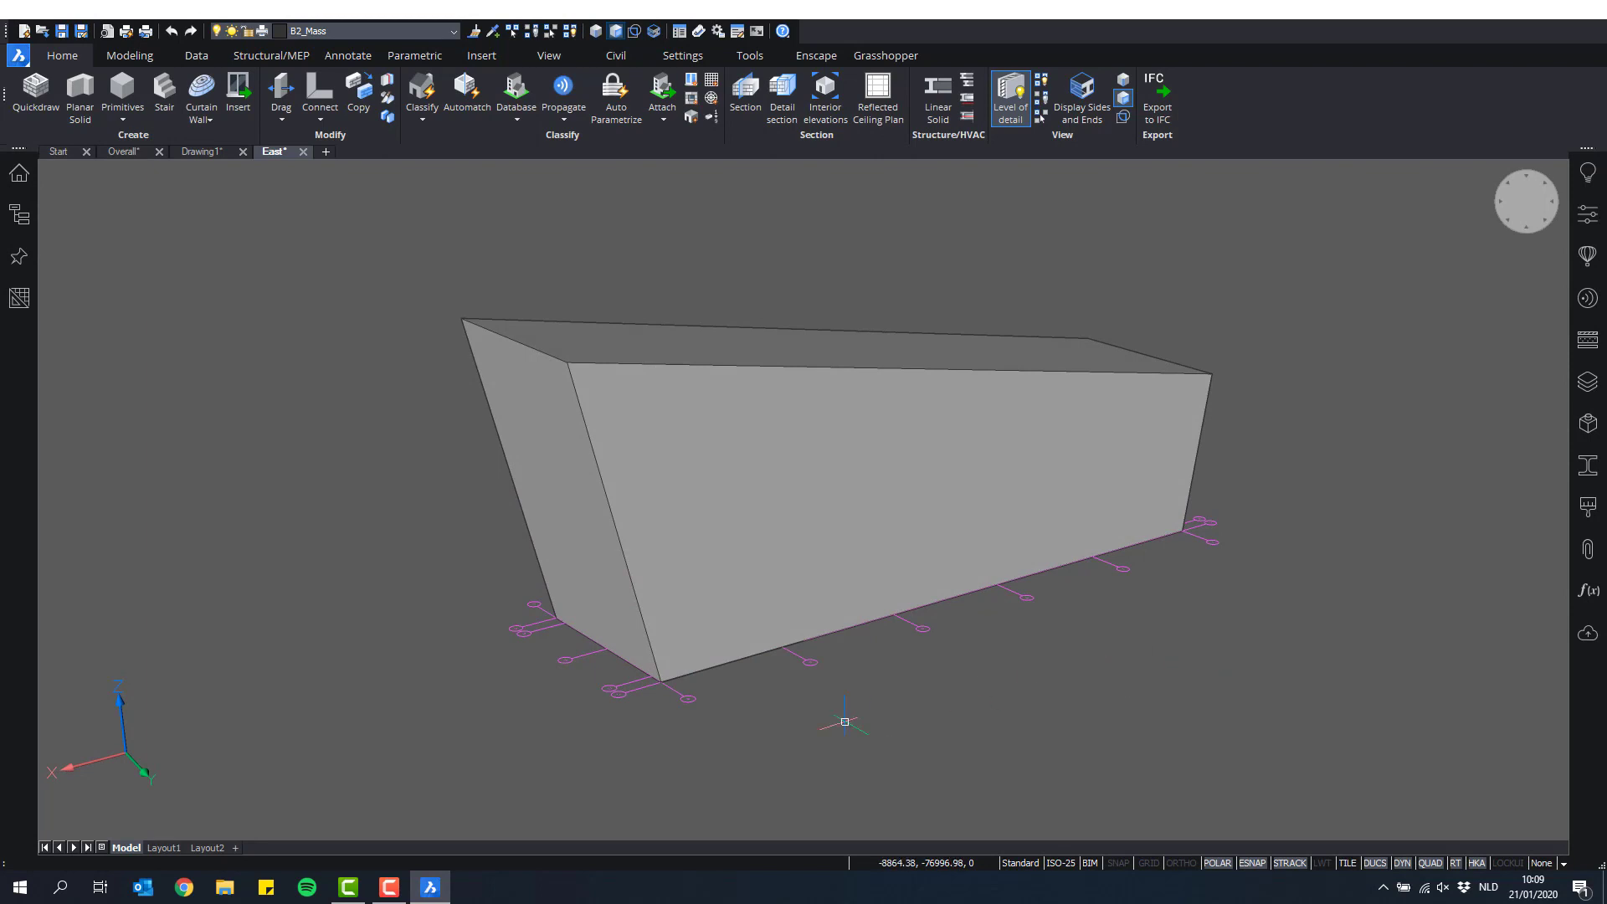
{"action": "middle_click_drag", "start_coordinate": [737, 739], "coordinate": [535, 536], "text": "shift"}
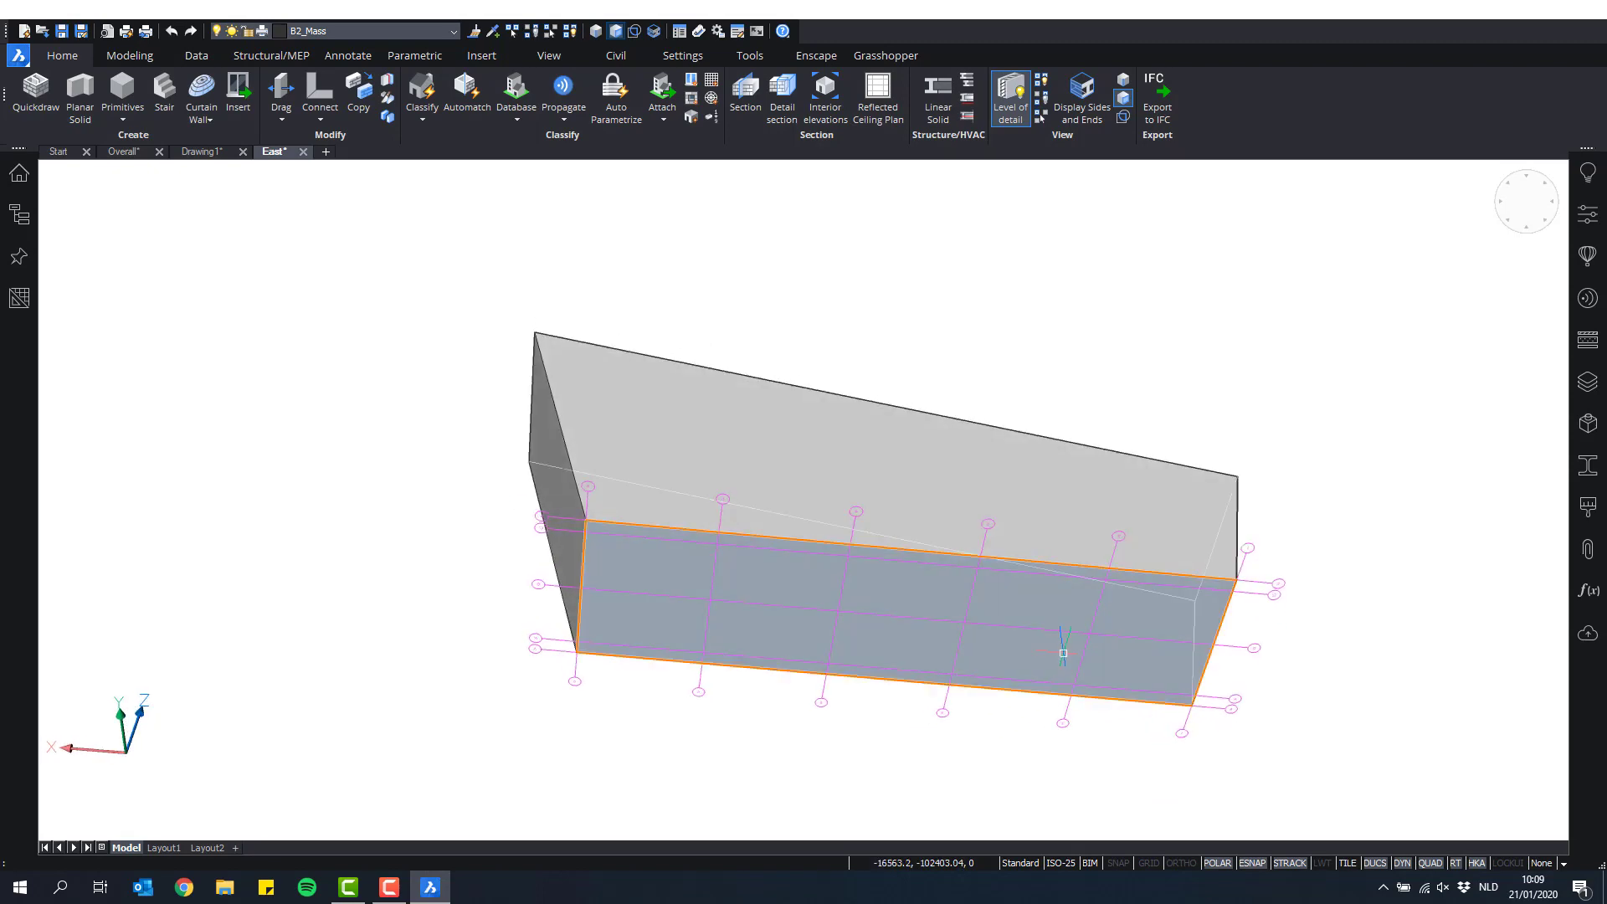
{"action": "middle_click_drag", "start_coordinate": [920, 671], "coordinate": [871, 529]}
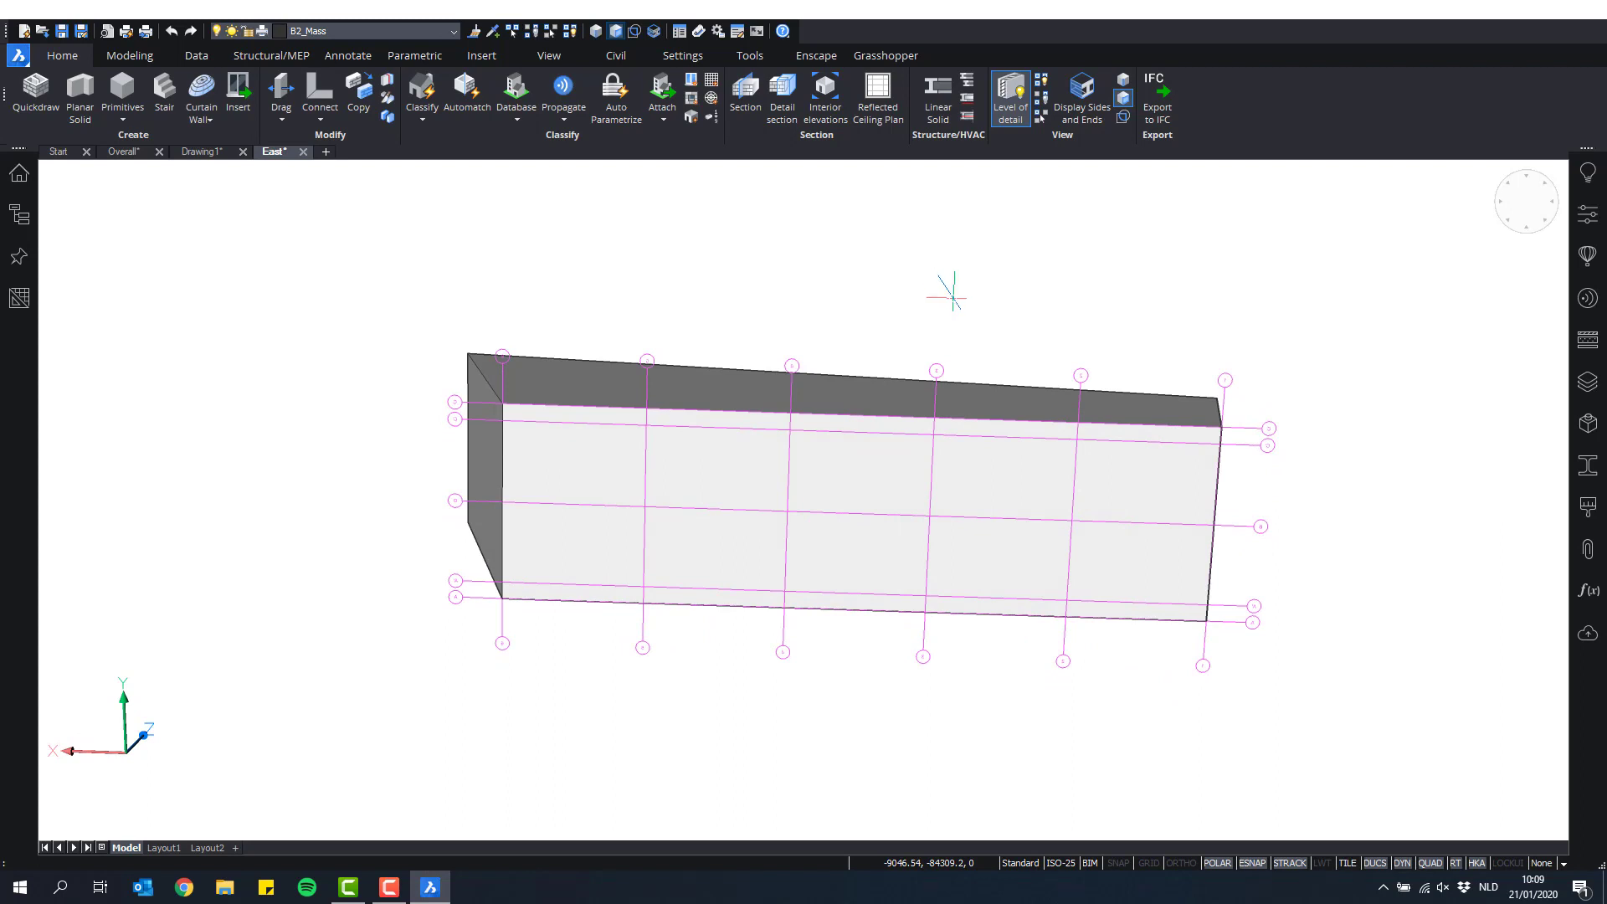
{"action": "mouse_move", "coordinate": [940, 455]}
{"action": "middle_mouse_down", "text": "shift"}
{"action": "mouse_move", "coordinate": [941, 438]}
{"action": "mouse_move", "coordinate": [890, 438]}
{"action": "mouse_move", "coordinate": [919, 449]}
{"action": "middle_mouse_up", "text": "shift"}
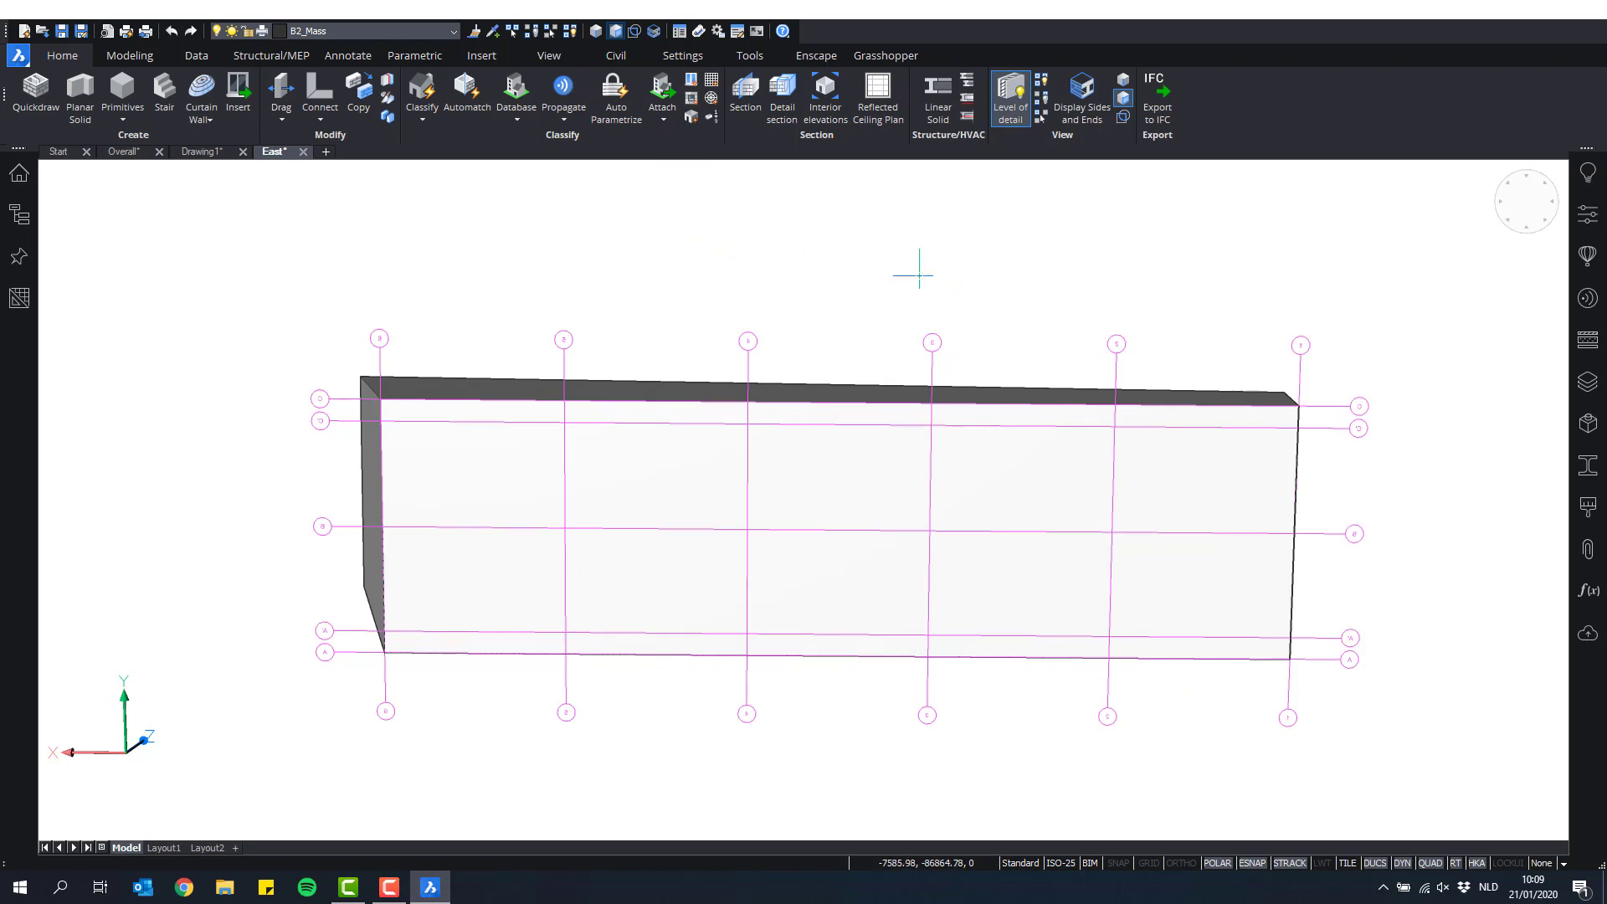
{"action": "middle_click_drag", "start_coordinate": [912, 269], "coordinate": [911, 335], "text": "shift"}
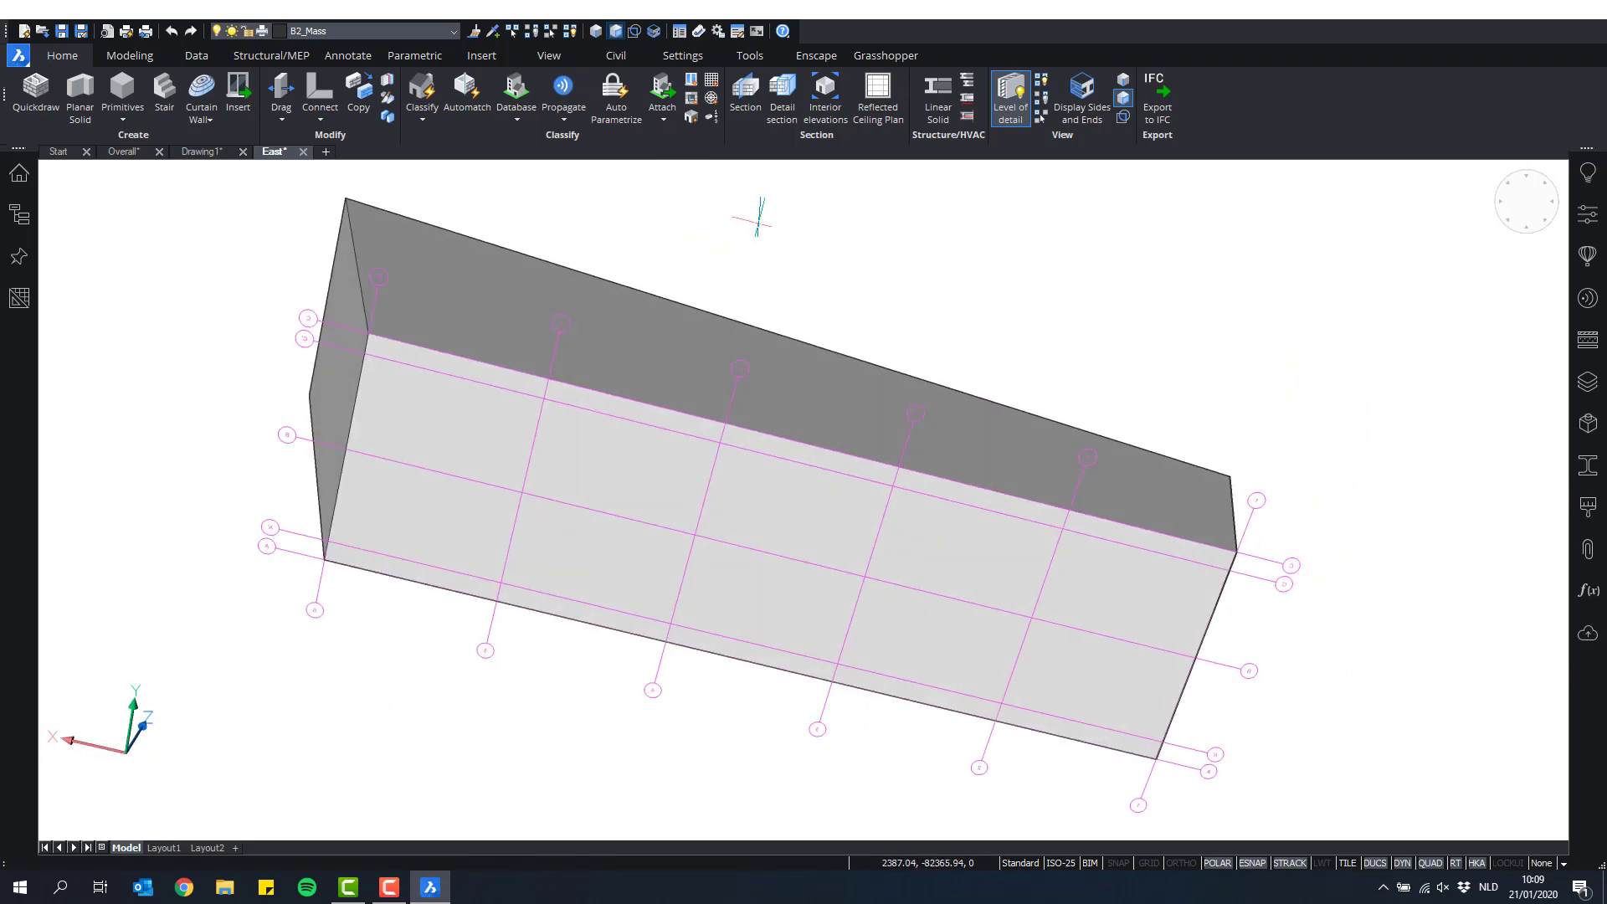
Step: Enable boundary detection for selection, so the grid cells on the mass's bottom face can be picked individually
{"action": "left_click", "coordinate": [634, 32]}
{"action": "middle_click_drag", "start_coordinate": [932, 261], "coordinate": [1008, 218]}
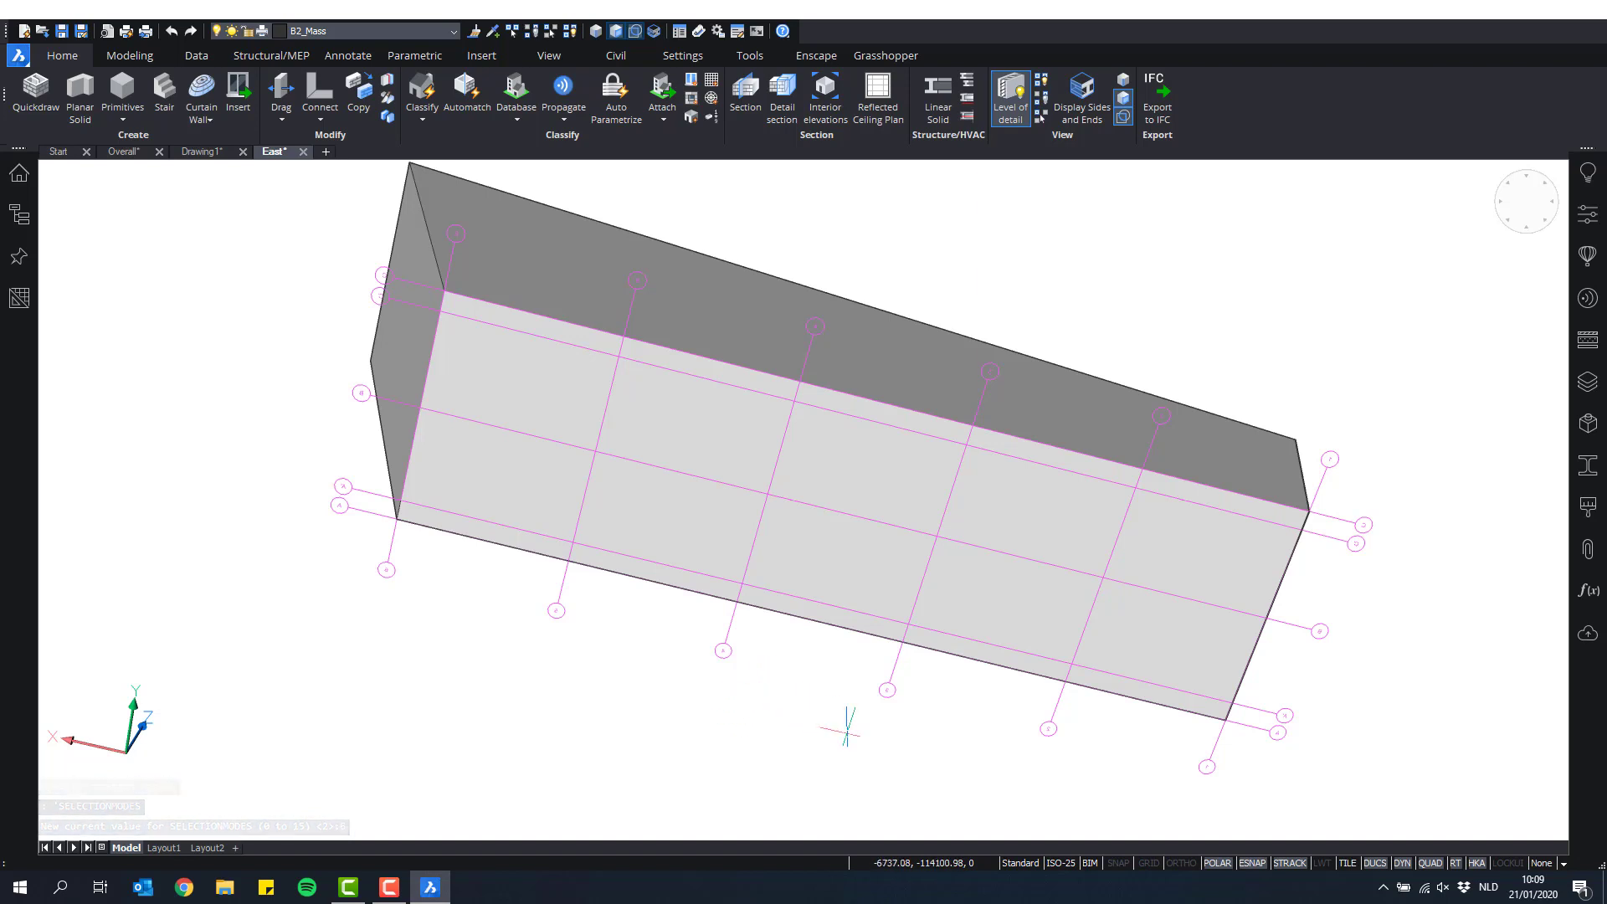
{"action": "mouse_move", "coordinate": [875, 450]}
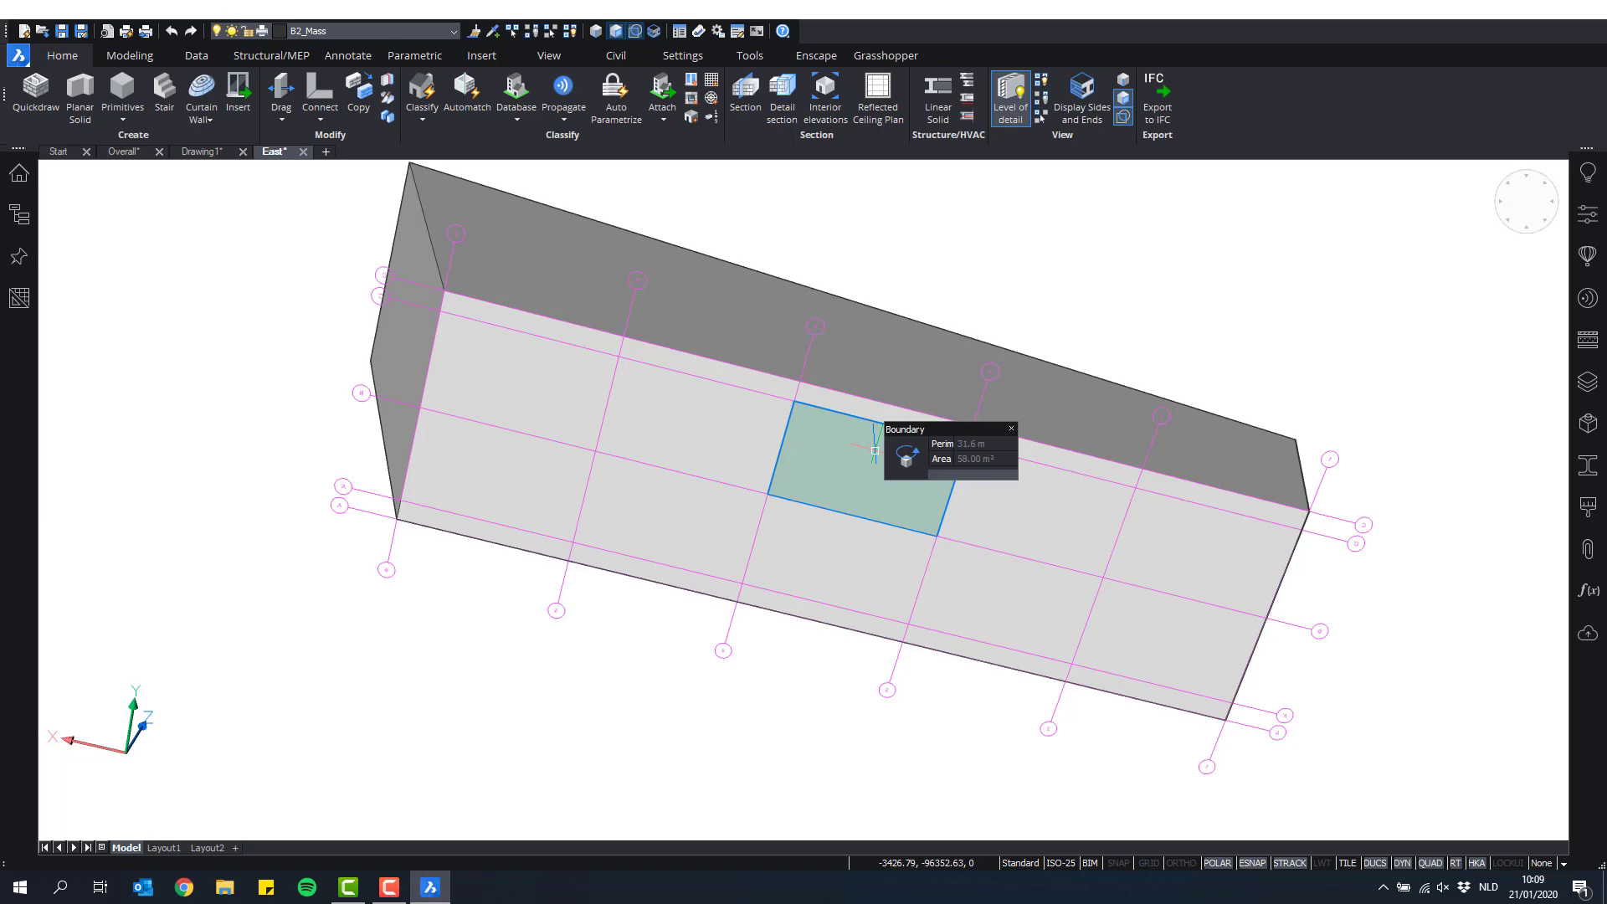
{"action": "middle_click_drag", "start_coordinate": [848, 468], "coordinate": [965, 545], "text": "shift"}
Step: Try to Push/Pull one central grid cell of the bottom face about 35 m through the mass, and undo the cut
{"action": "mouse_move", "coordinate": [912, 515]}
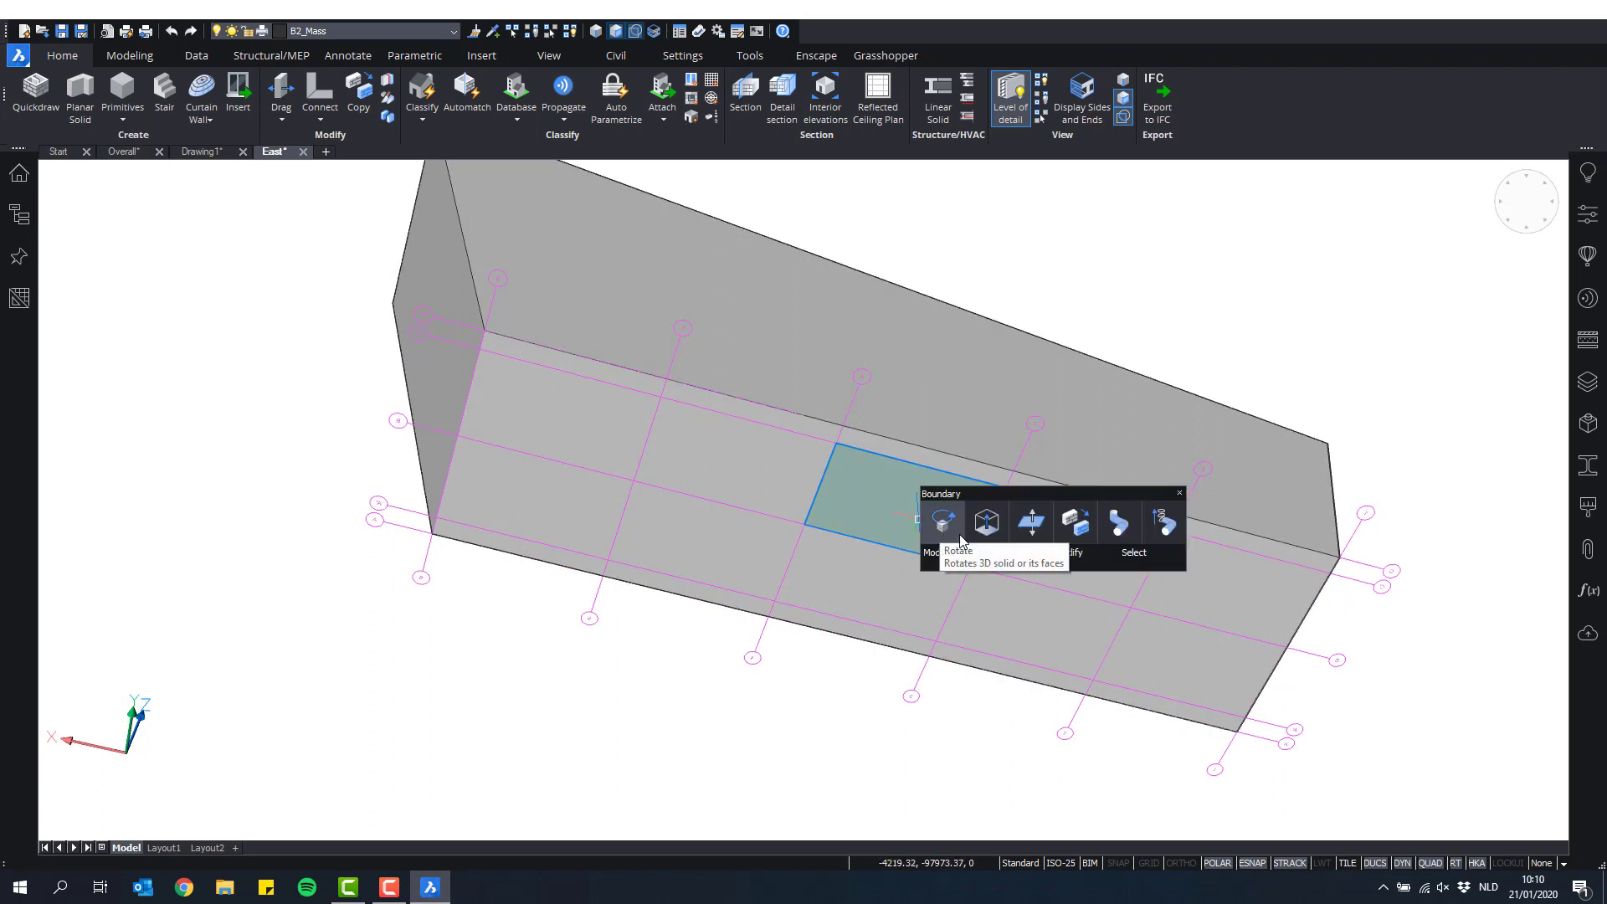
{"action": "left_click", "coordinate": [1029, 532]}
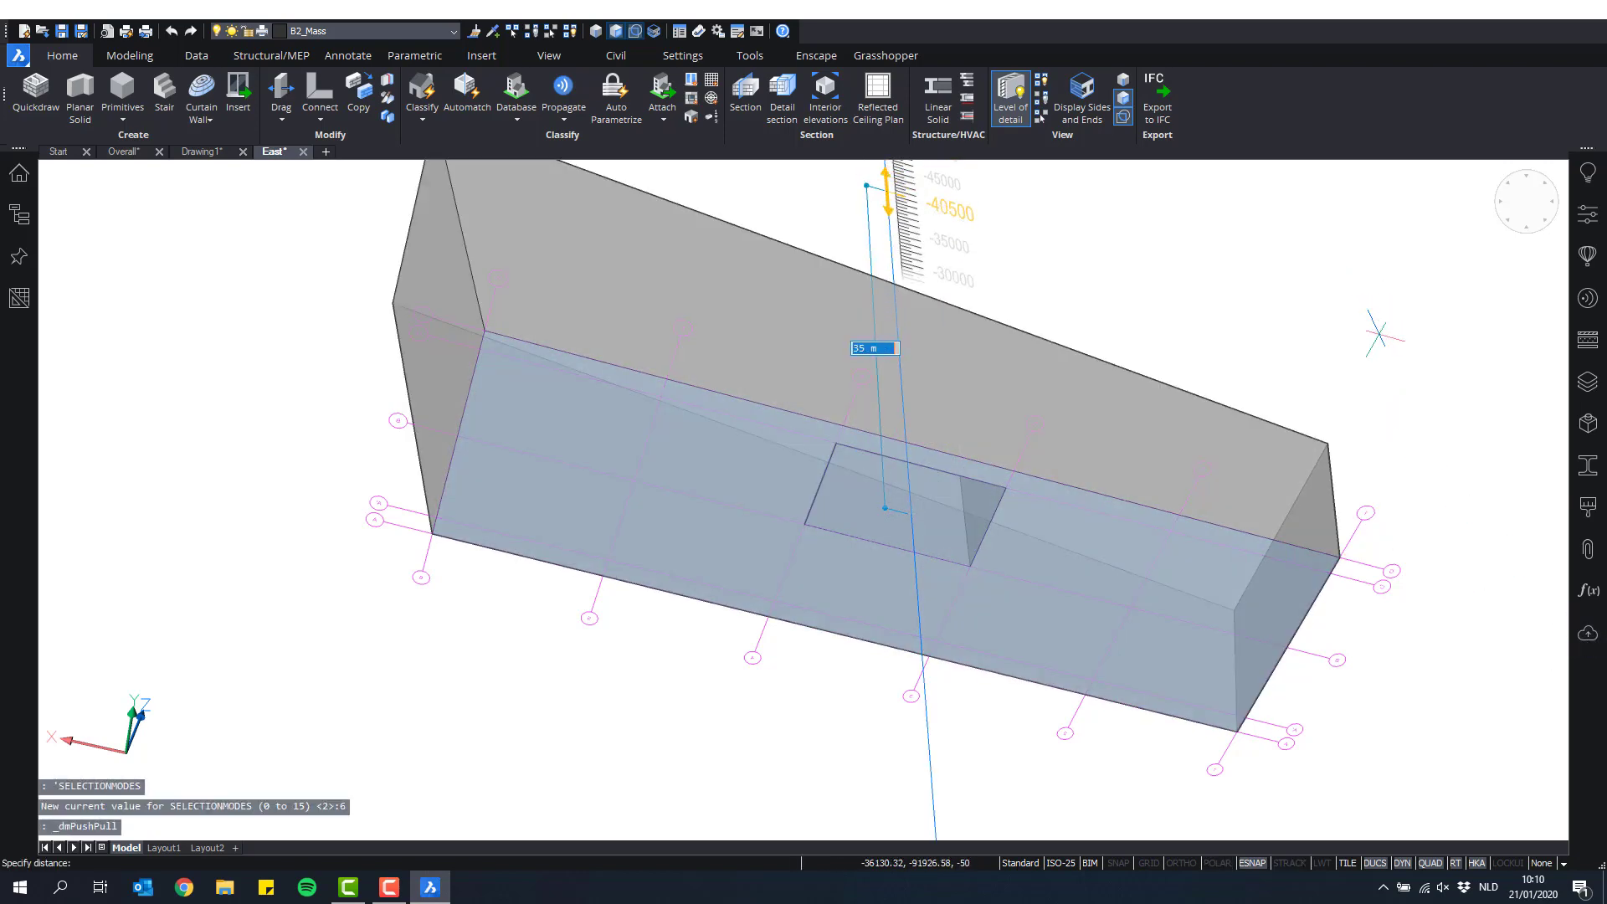
{"action": "left_click", "coordinate": [1381, 319]}
{"action": "middle_click_drag", "start_coordinate": [869, 532], "coordinate": [951, 401], "text": "shift"}
{"action": "middle_click_drag", "start_coordinate": [843, 495], "coordinate": [1105, 255], "text": "shift"}
{"action": "key", "text": "ctrl+z"}
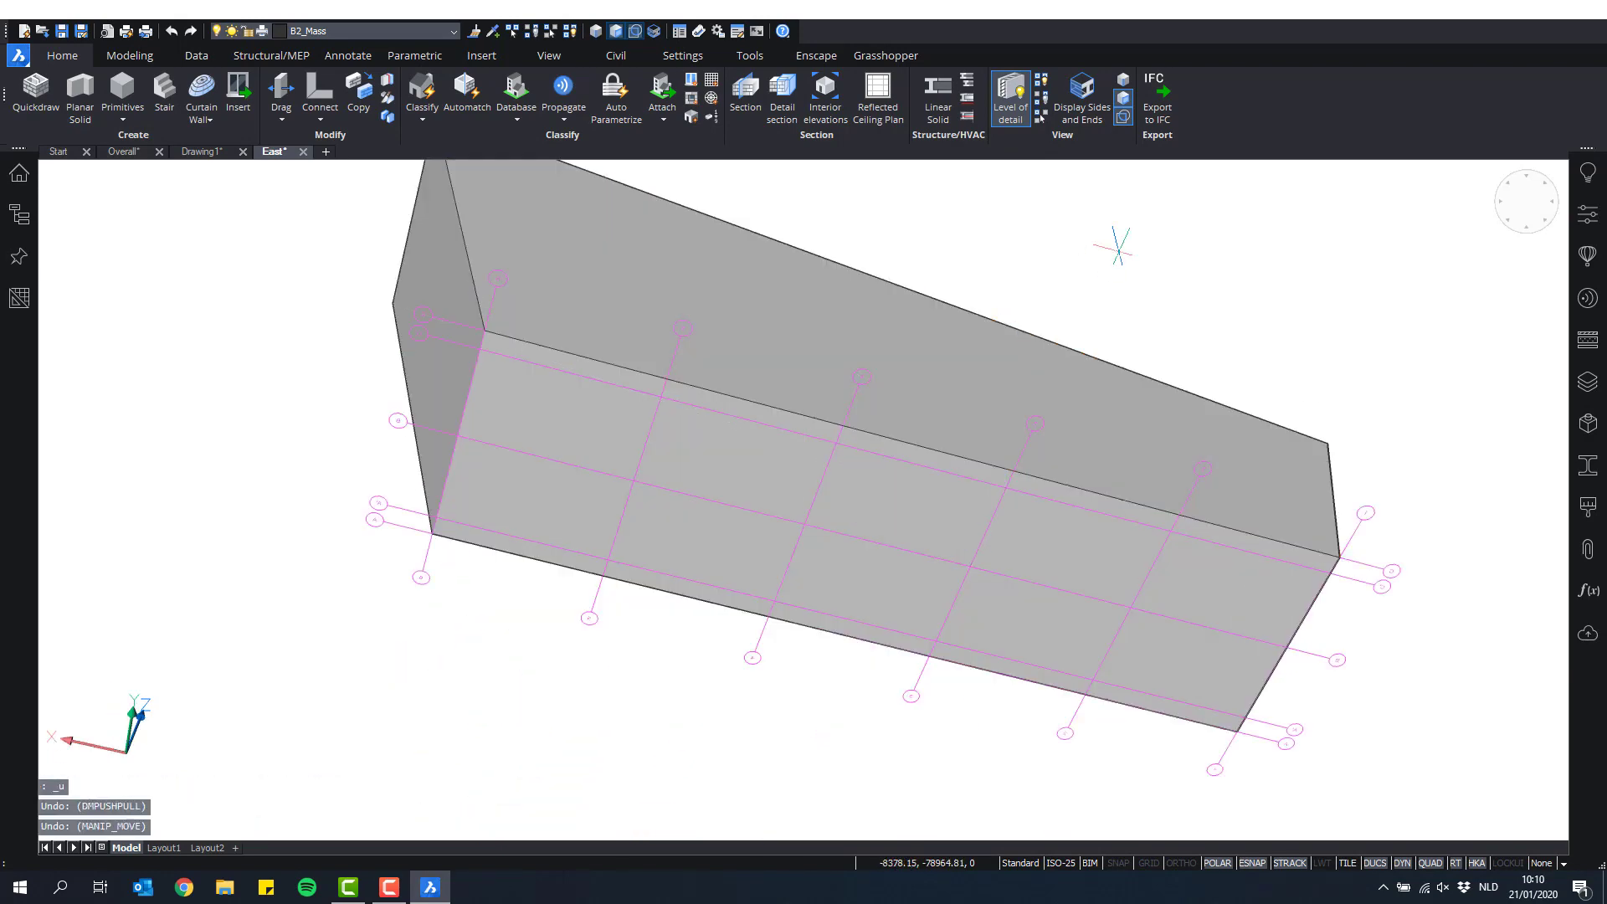
Step: Select all bottom-face grid cells except the low-end bay and the two wide cells of the second bay from the tall end
{"action": "middle_click_drag", "start_coordinate": [1160, 327], "coordinate": [1046, 284], "text": "shift"}
{"action": "middle_click_drag", "start_coordinate": [949, 533], "coordinate": [875, 505]}
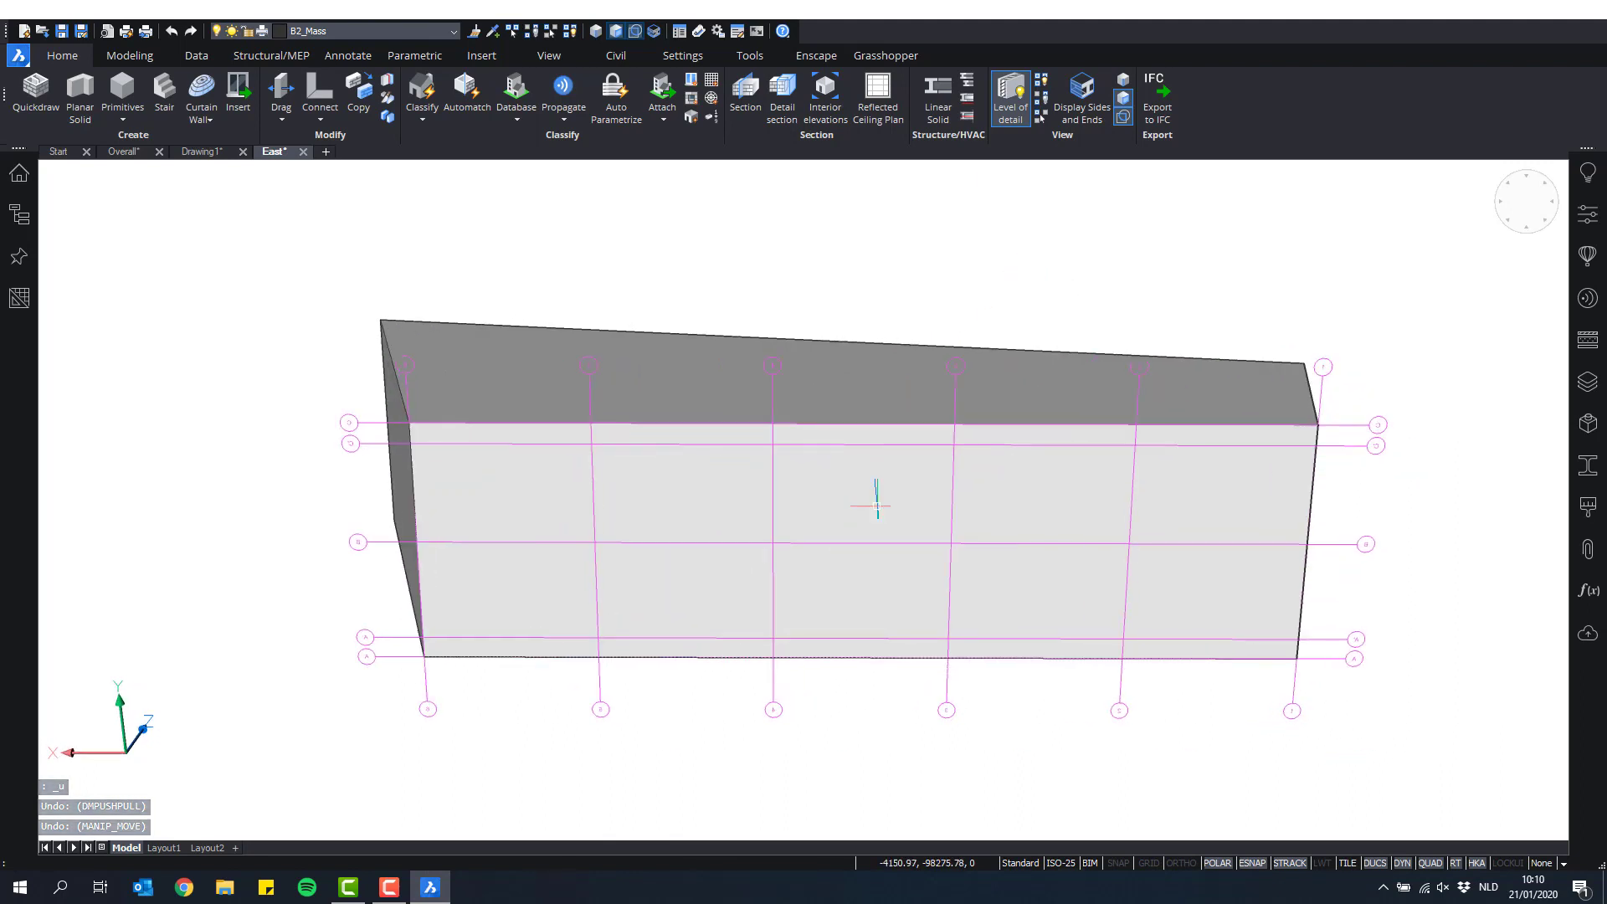
{"action": "scroll", "coordinate": [874, 505], "scroll_direction": "up", "scroll_amount": 1}
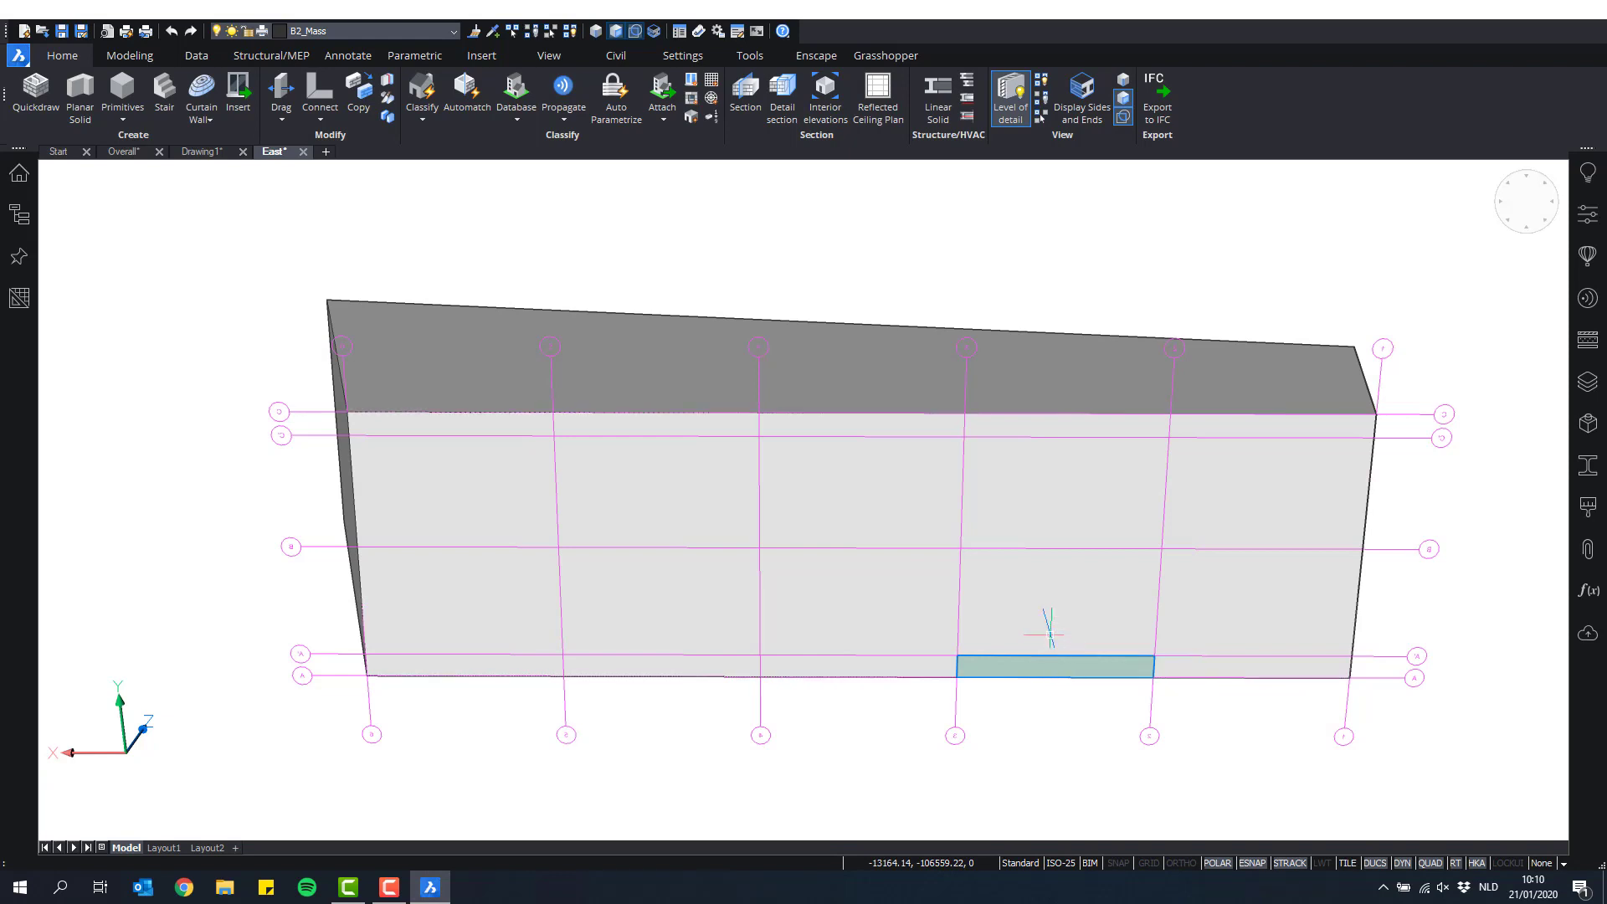
{"action": "left_click", "coordinate": [1068, 429]}
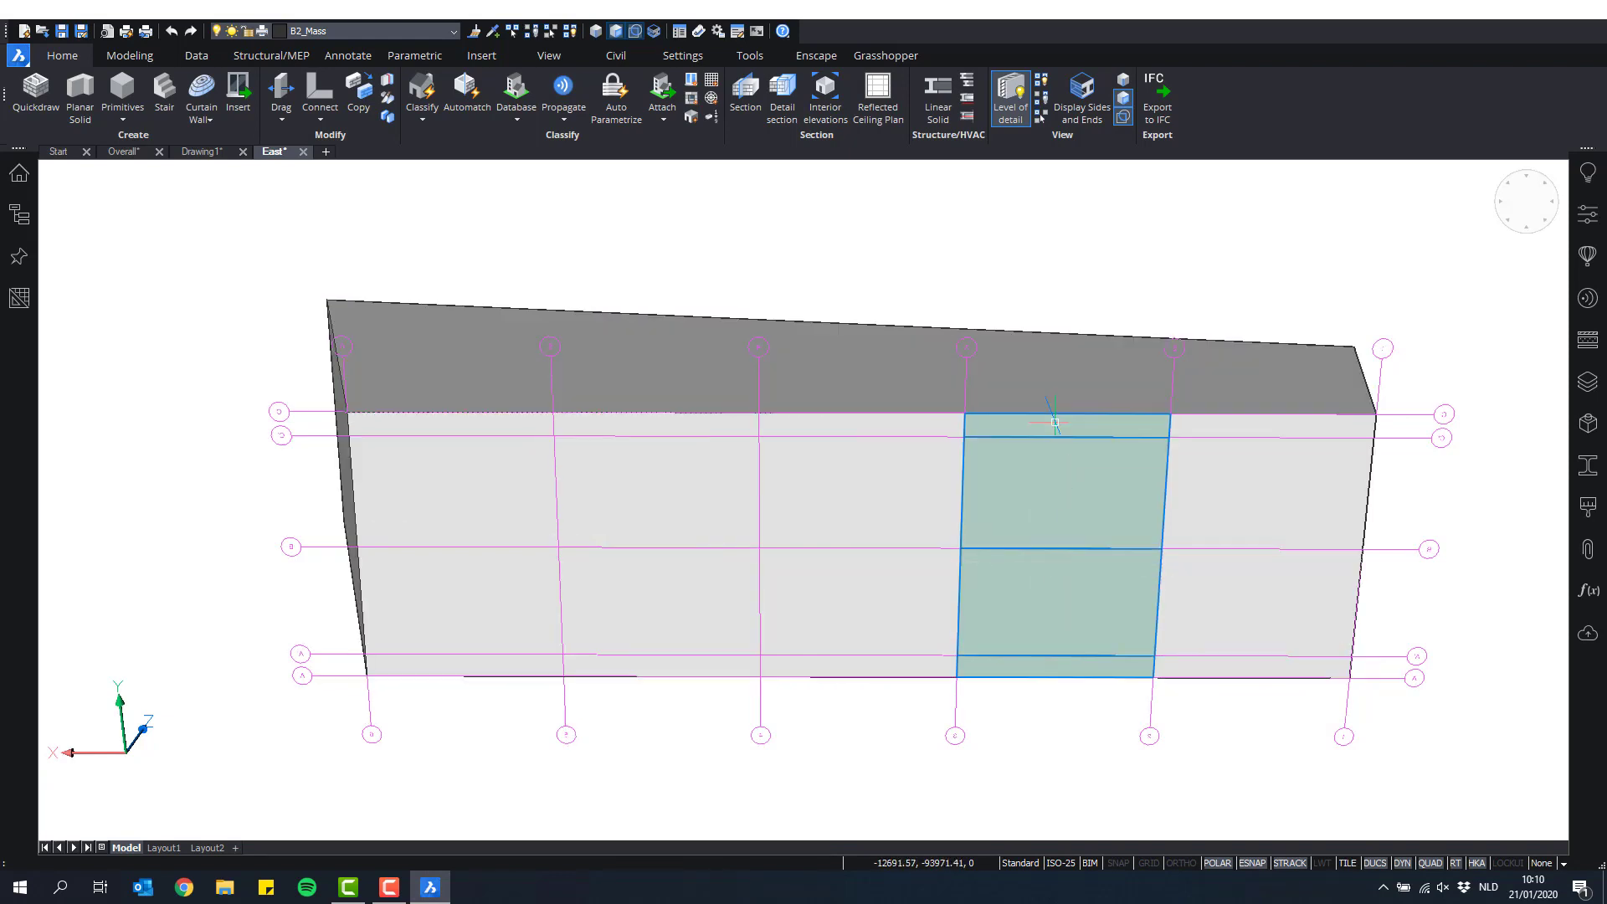
{"action": "left_click", "coordinate": [834, 426]}
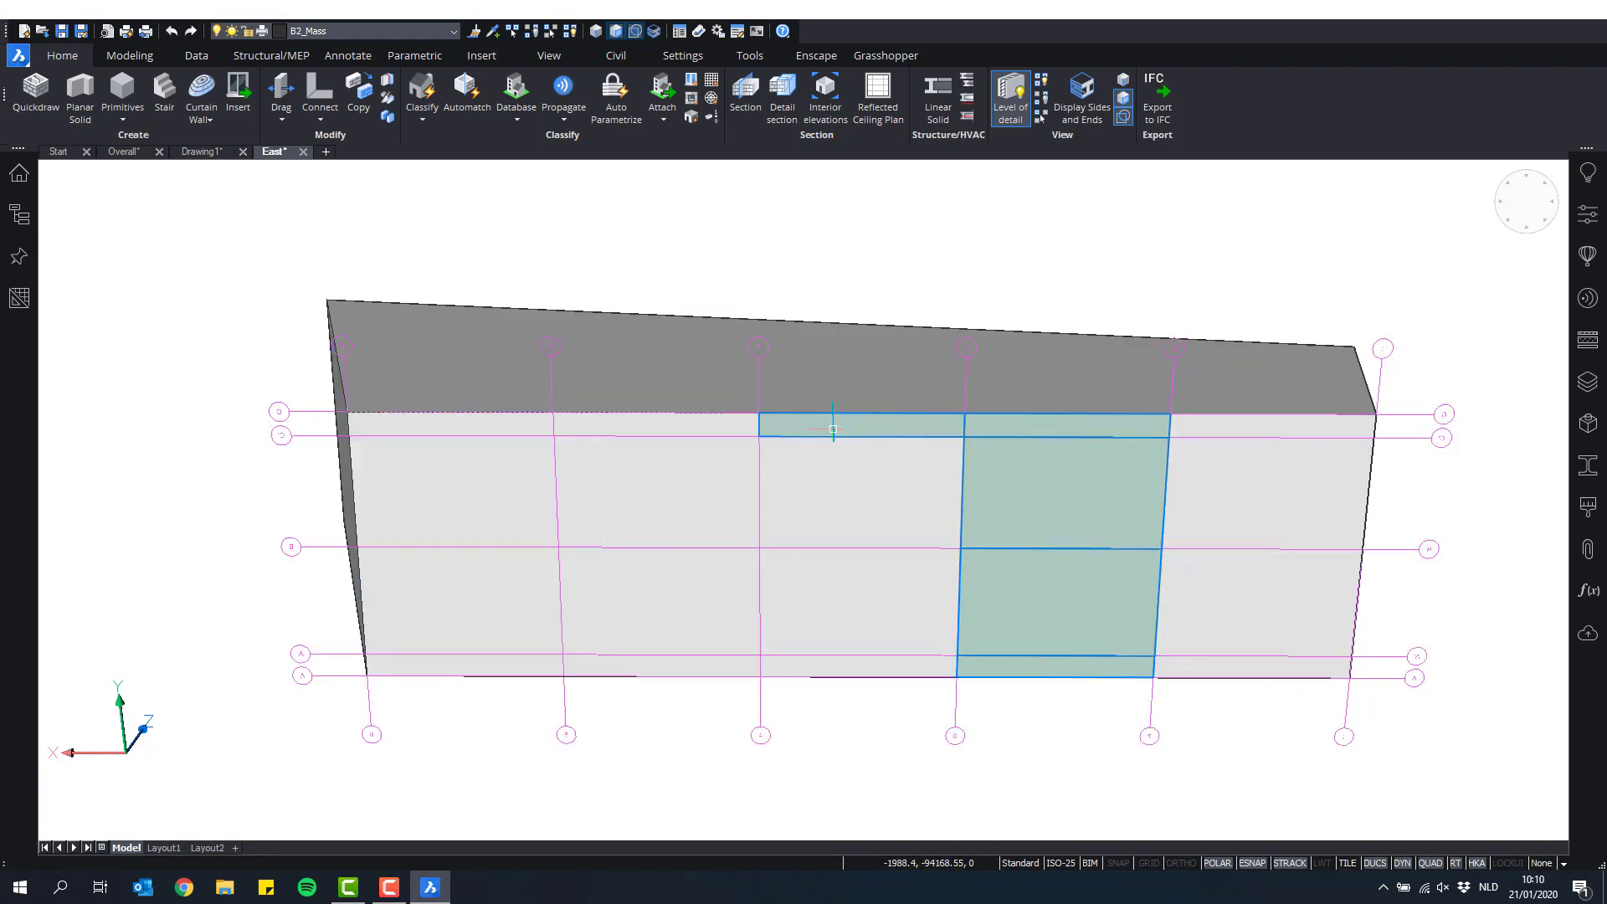
{"action": "left_click", "coordinate": [855, 512]}
{"action": "left_click", "coordinate": [850, 667]}
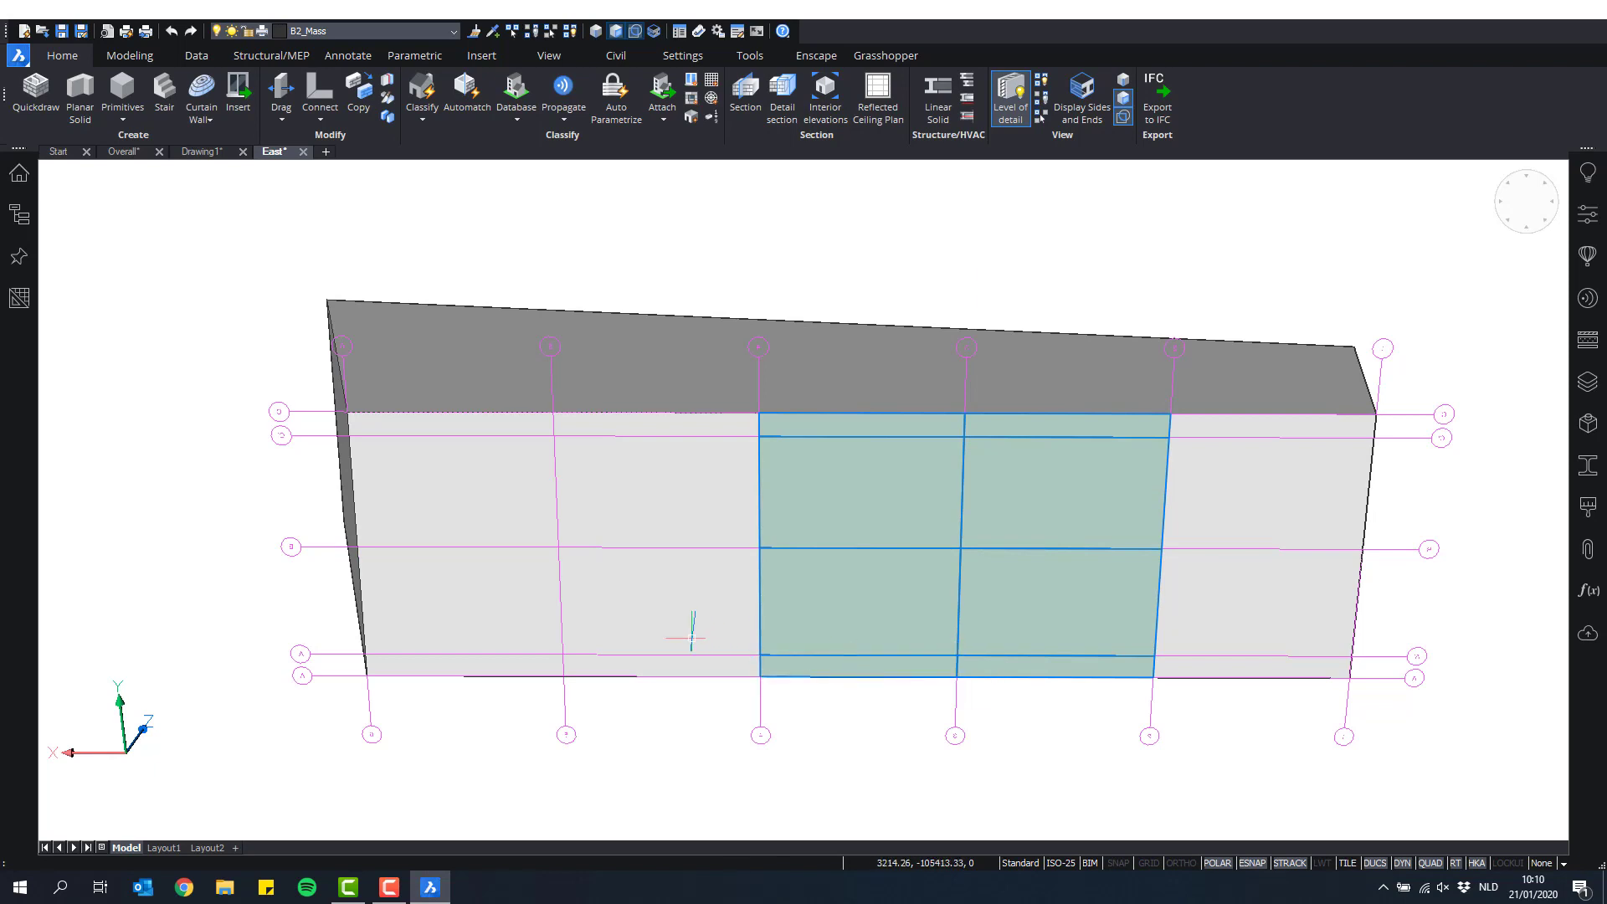
{"action": "left_click", "coordinate": [644, 665]}
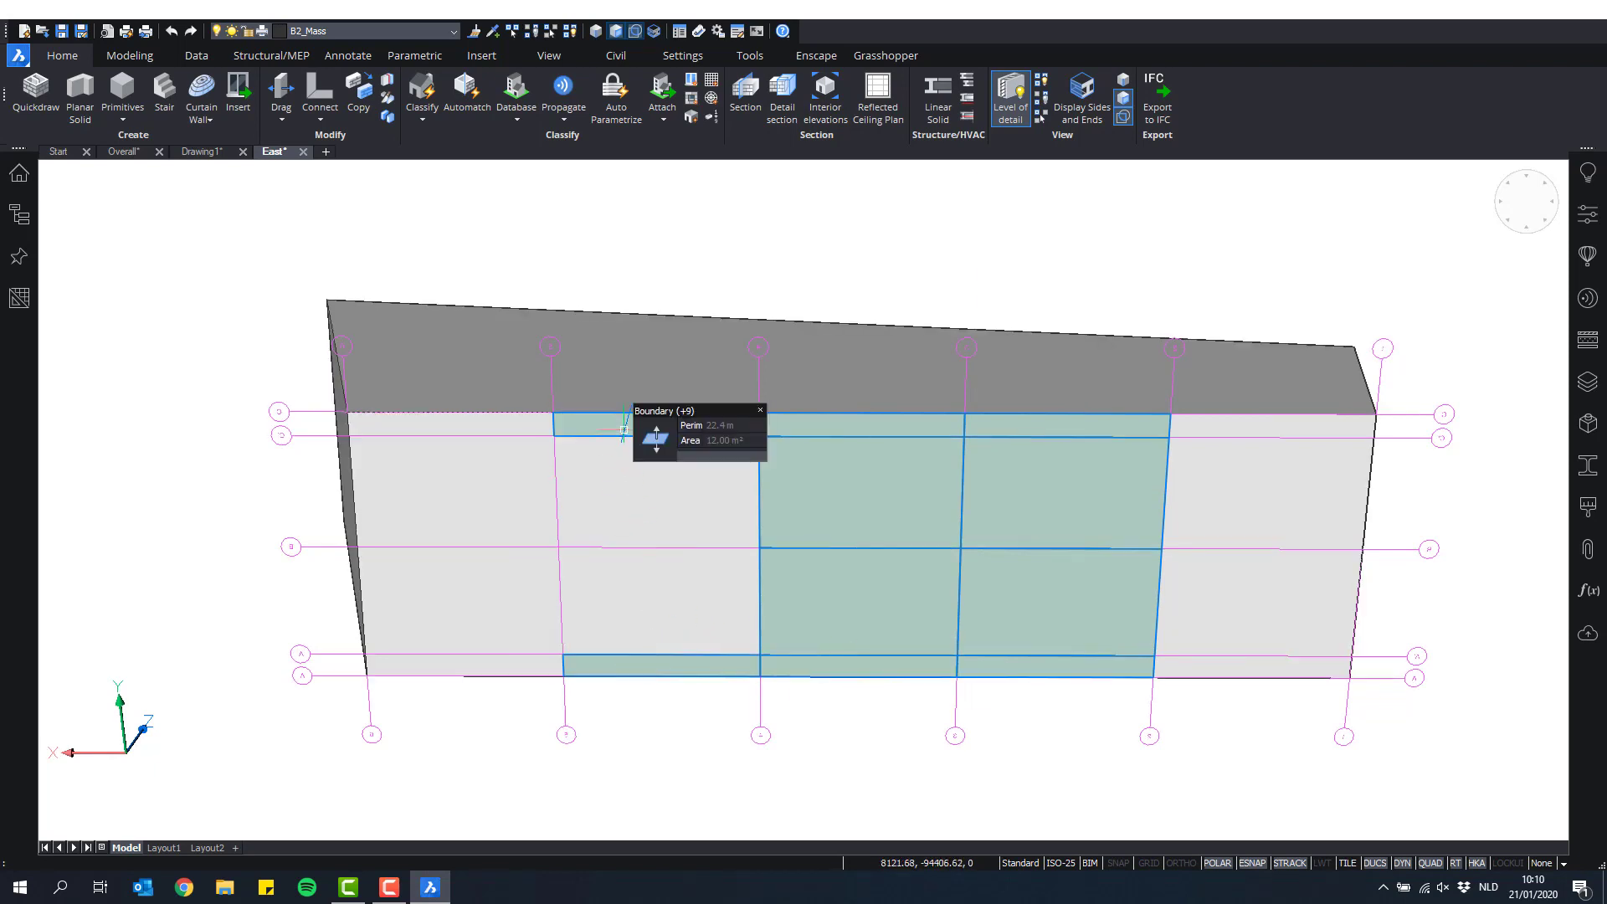
{"action": "left_click", "coordinate": [619, 425]}
{"action": "left_click", "coordinate": [485, 418]}
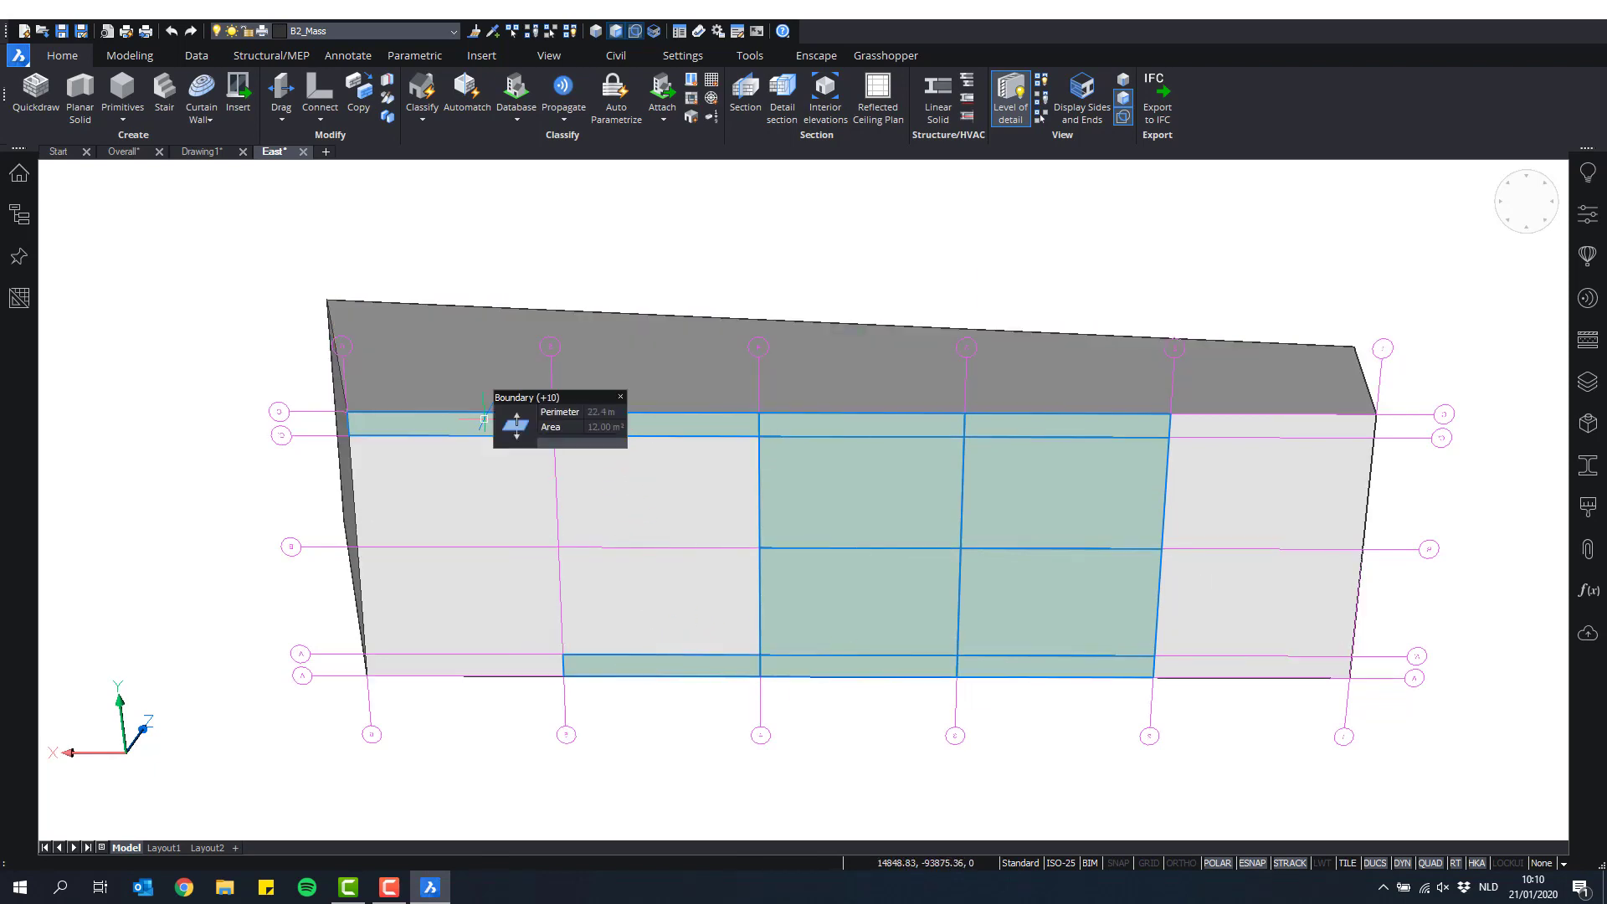
{"action": "left_click", "coordinate": [502, 498]}
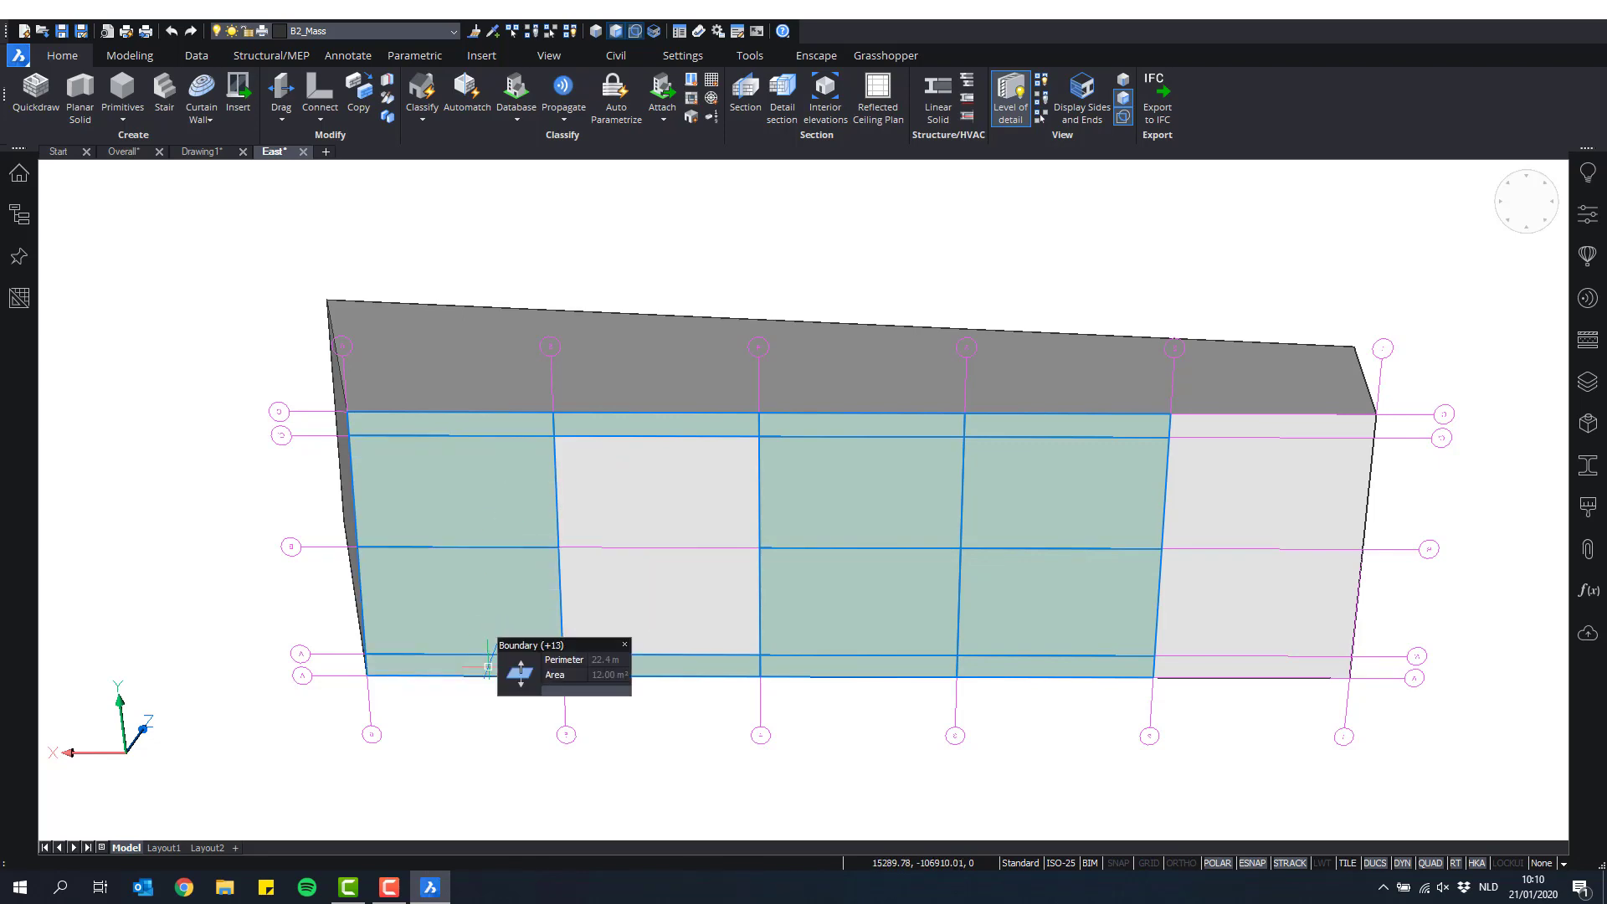
Step: Push the selected boundaries 5500 mm up into the mass with Push/Pull
{"action": "scroll", "coordinate": [925, 586], "scroll_direction": "down", "scroll_amount": 2}
{"action": "middle_click_drag", "start_coordinate": [925, 555], "coordinate": [617, 444], "text": "shift"}
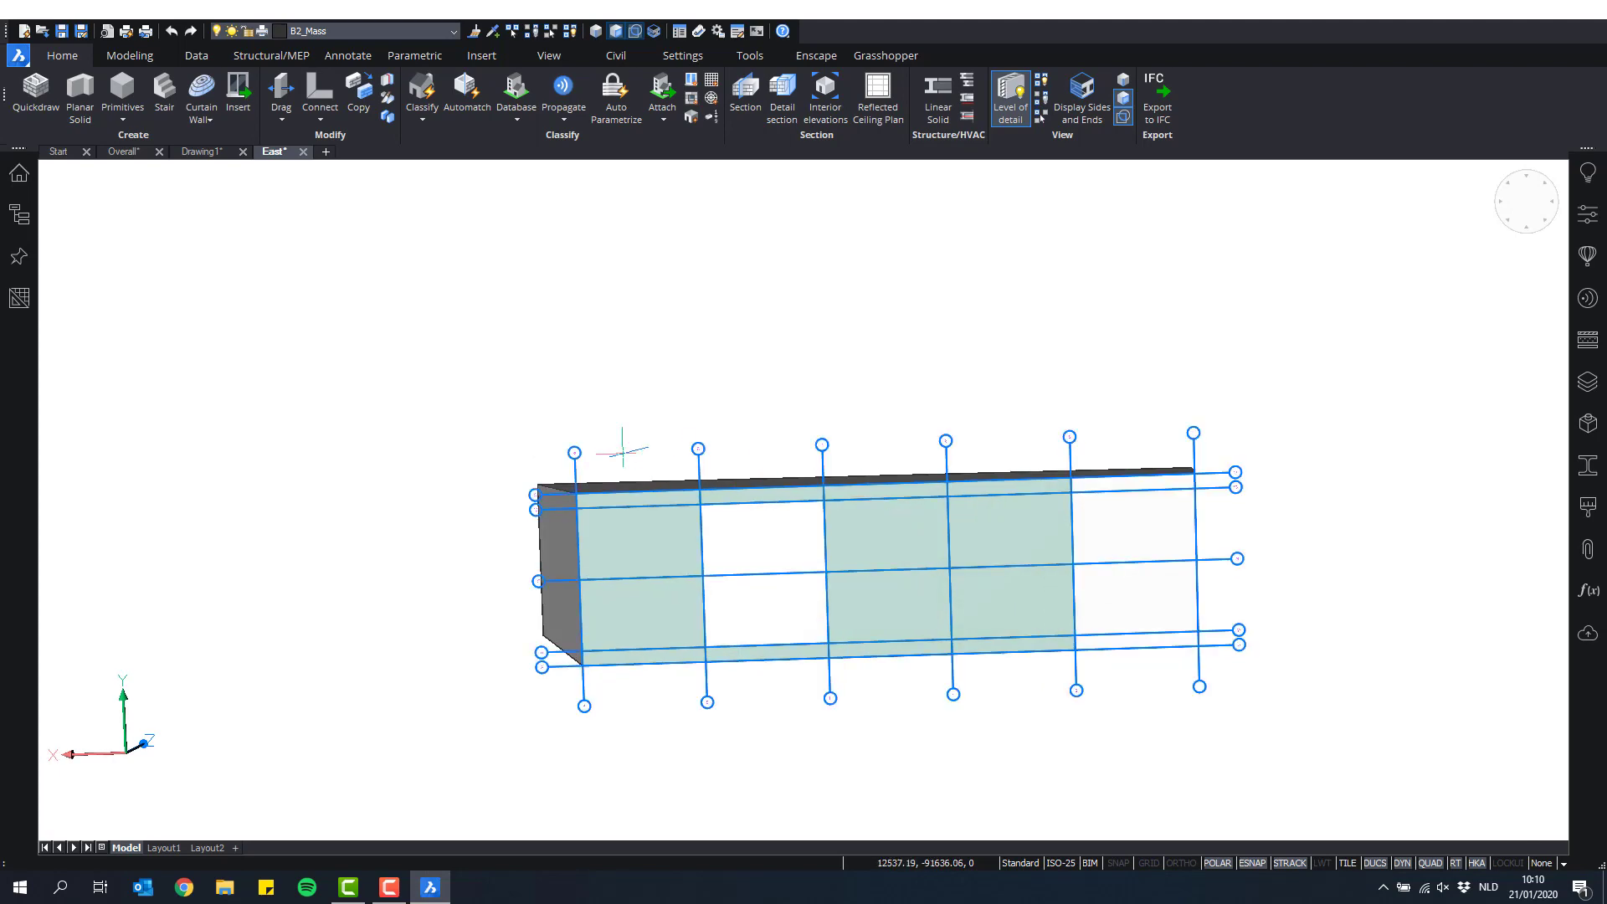
{"action": "middle_click_drag", "start_coordinate": [889, 646], "coordinate": [1037, 766], "text": "shift"}
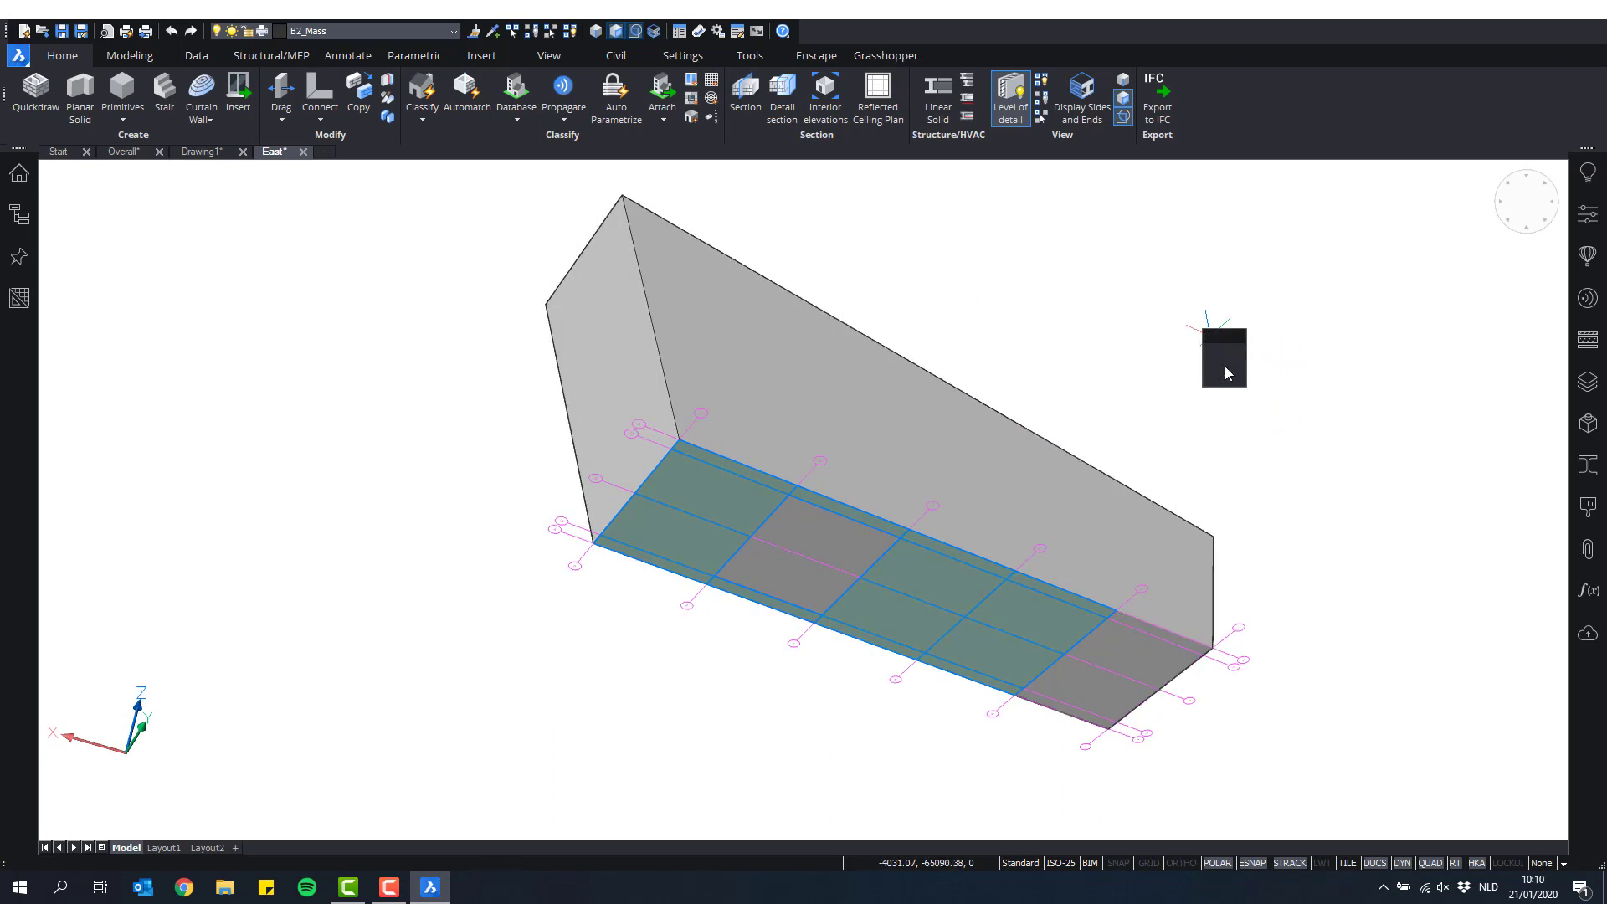
{"action": "mouse_move", "coordinate": [1219, 360]}
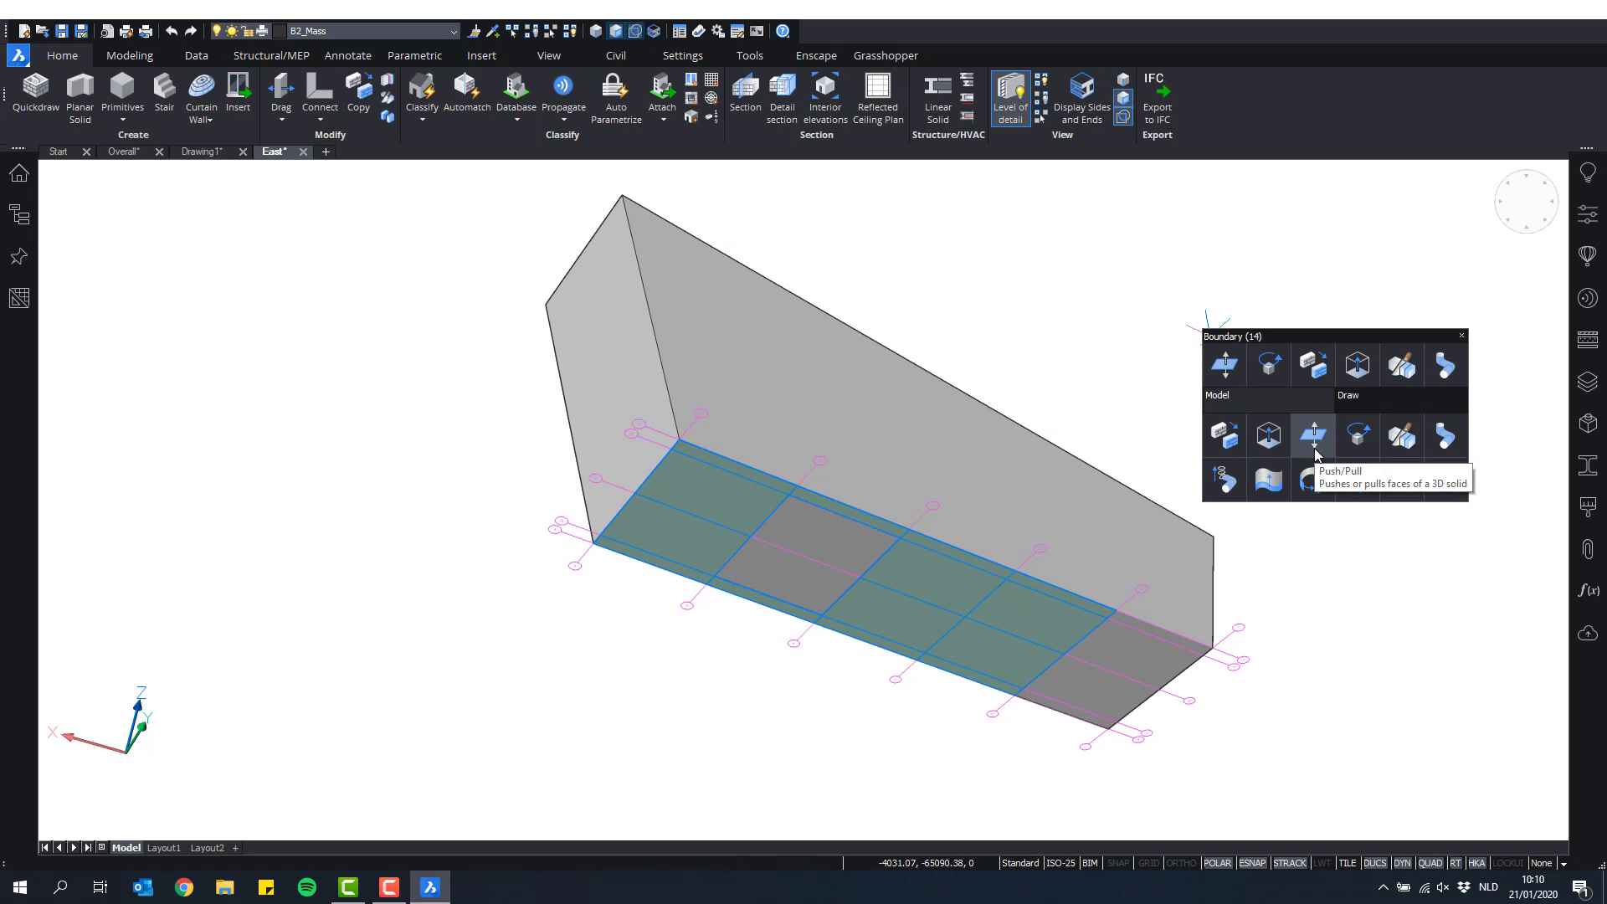
{"action": "left_click", "coordinate": [1315, 454]}
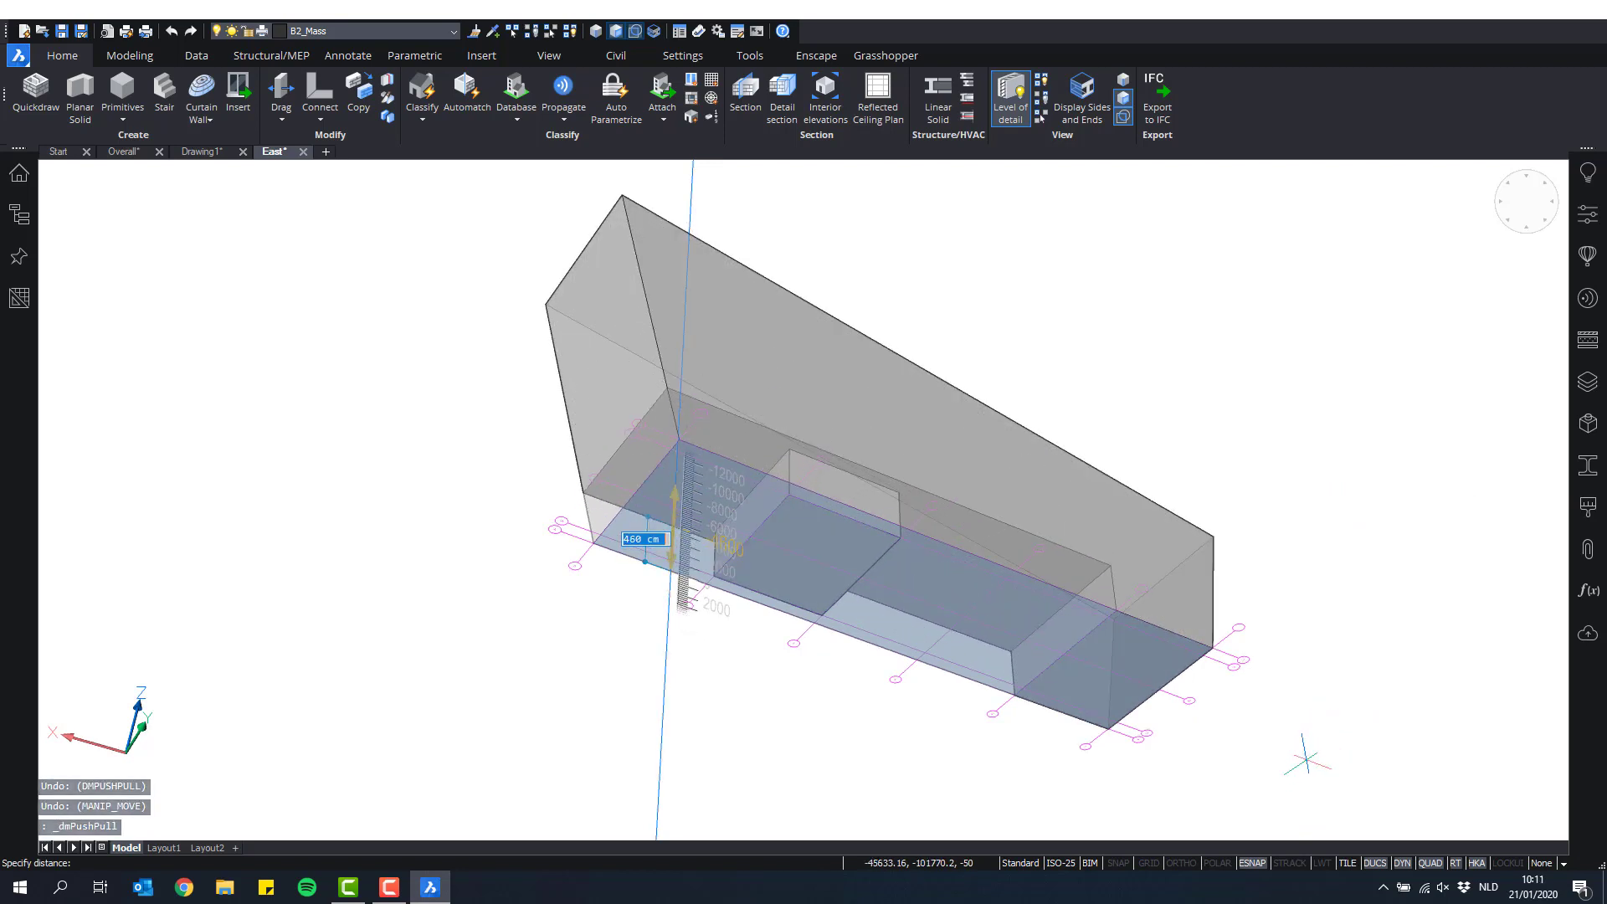
{"action": "type", "text": "55"}
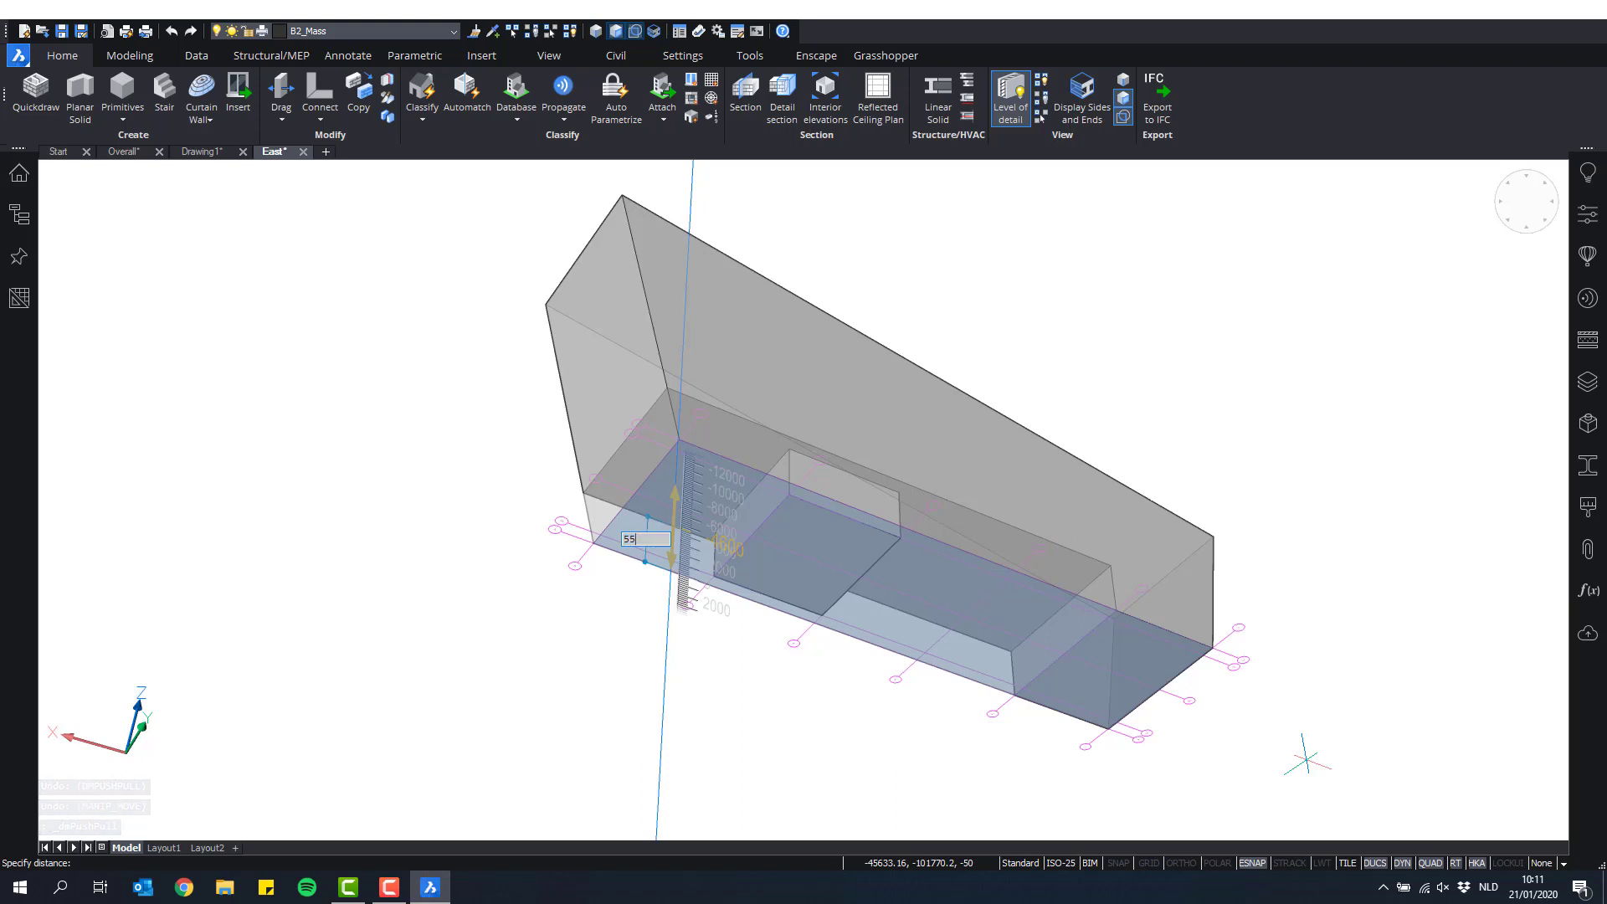
{"action": "type", "text": "0"}
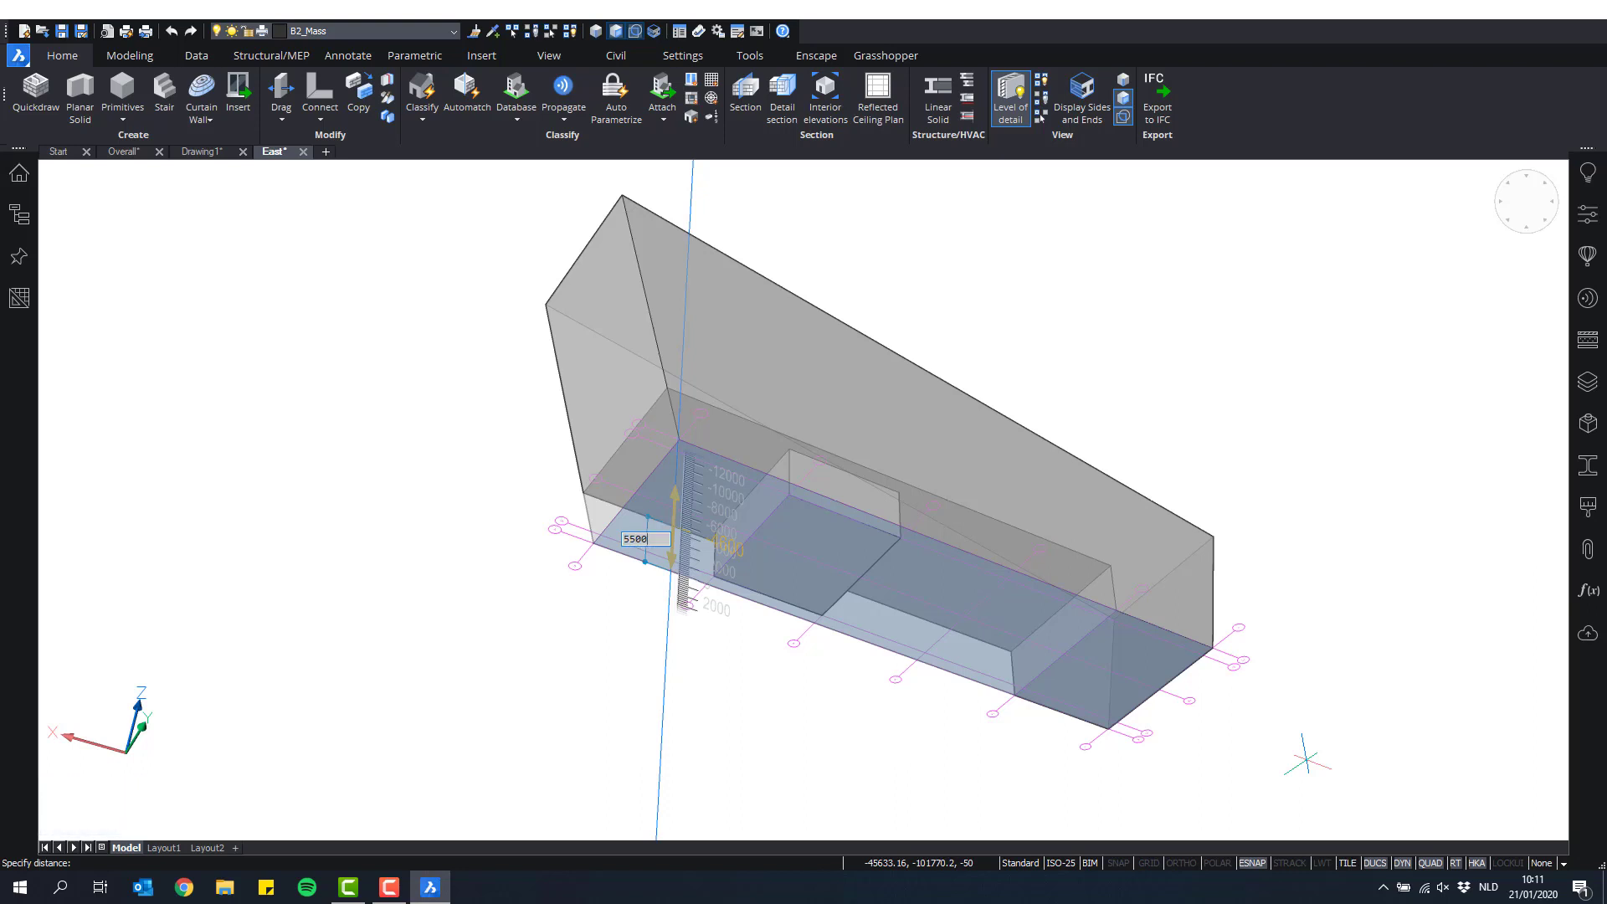
{"action": "type", "text": "0"}
{"action": "key", "text": "Return"}
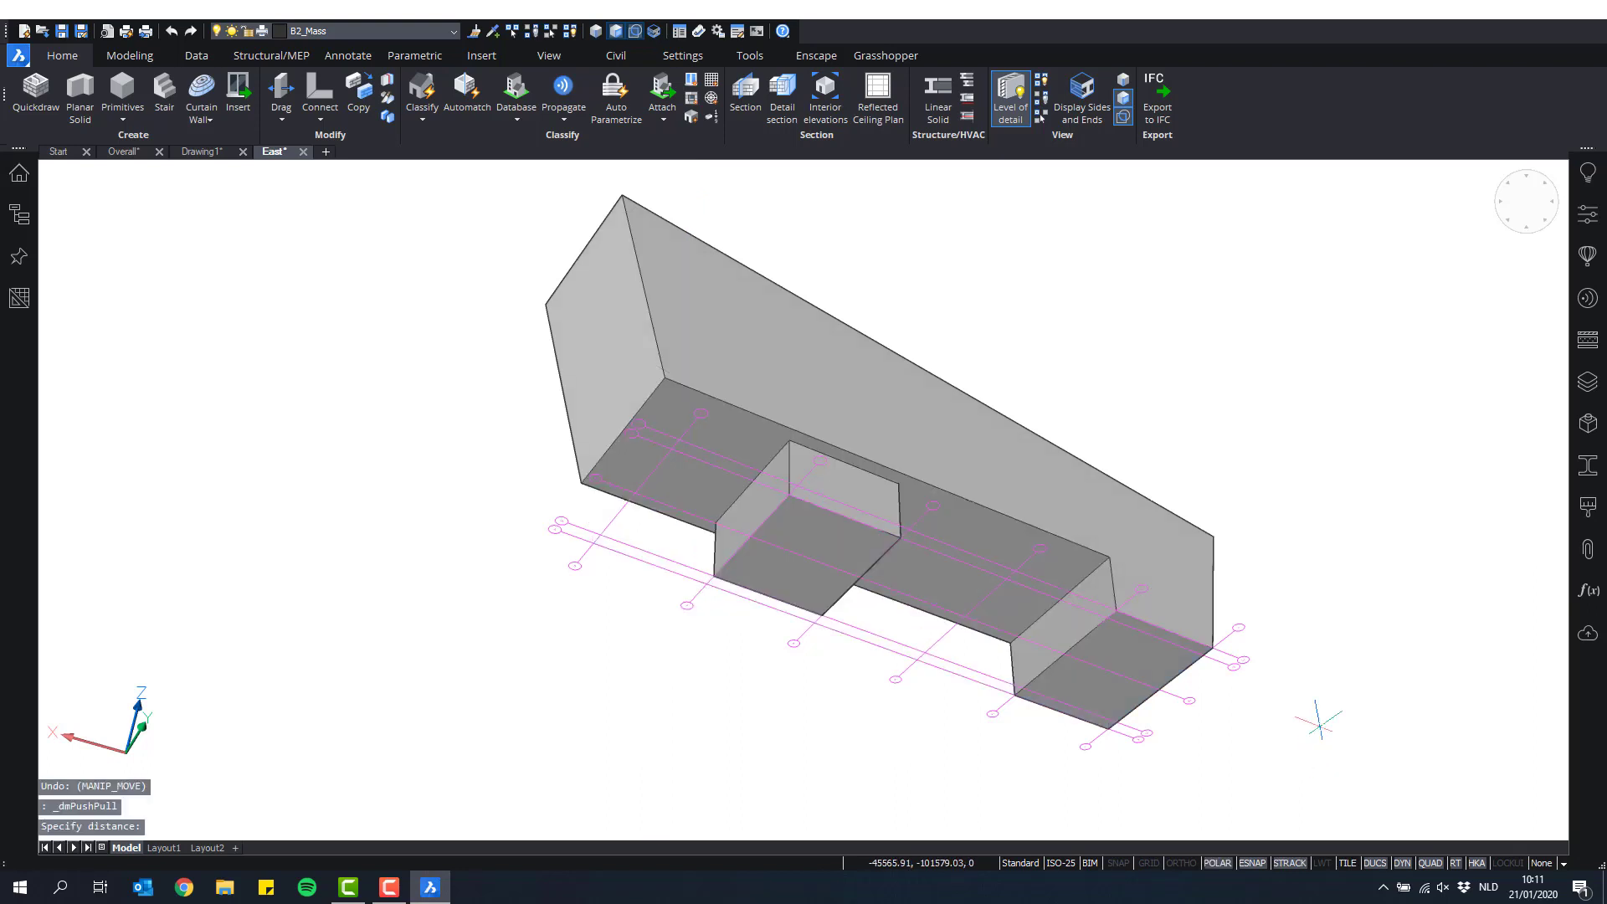
Step: Place a section parallel to the outer long face of the lowered second bay, offset about 419 cm into the mass
{"action": "middle_click_drag", "start_coordinate": [1306, 752], "coordinate": [580, 453], "text": "shift"}
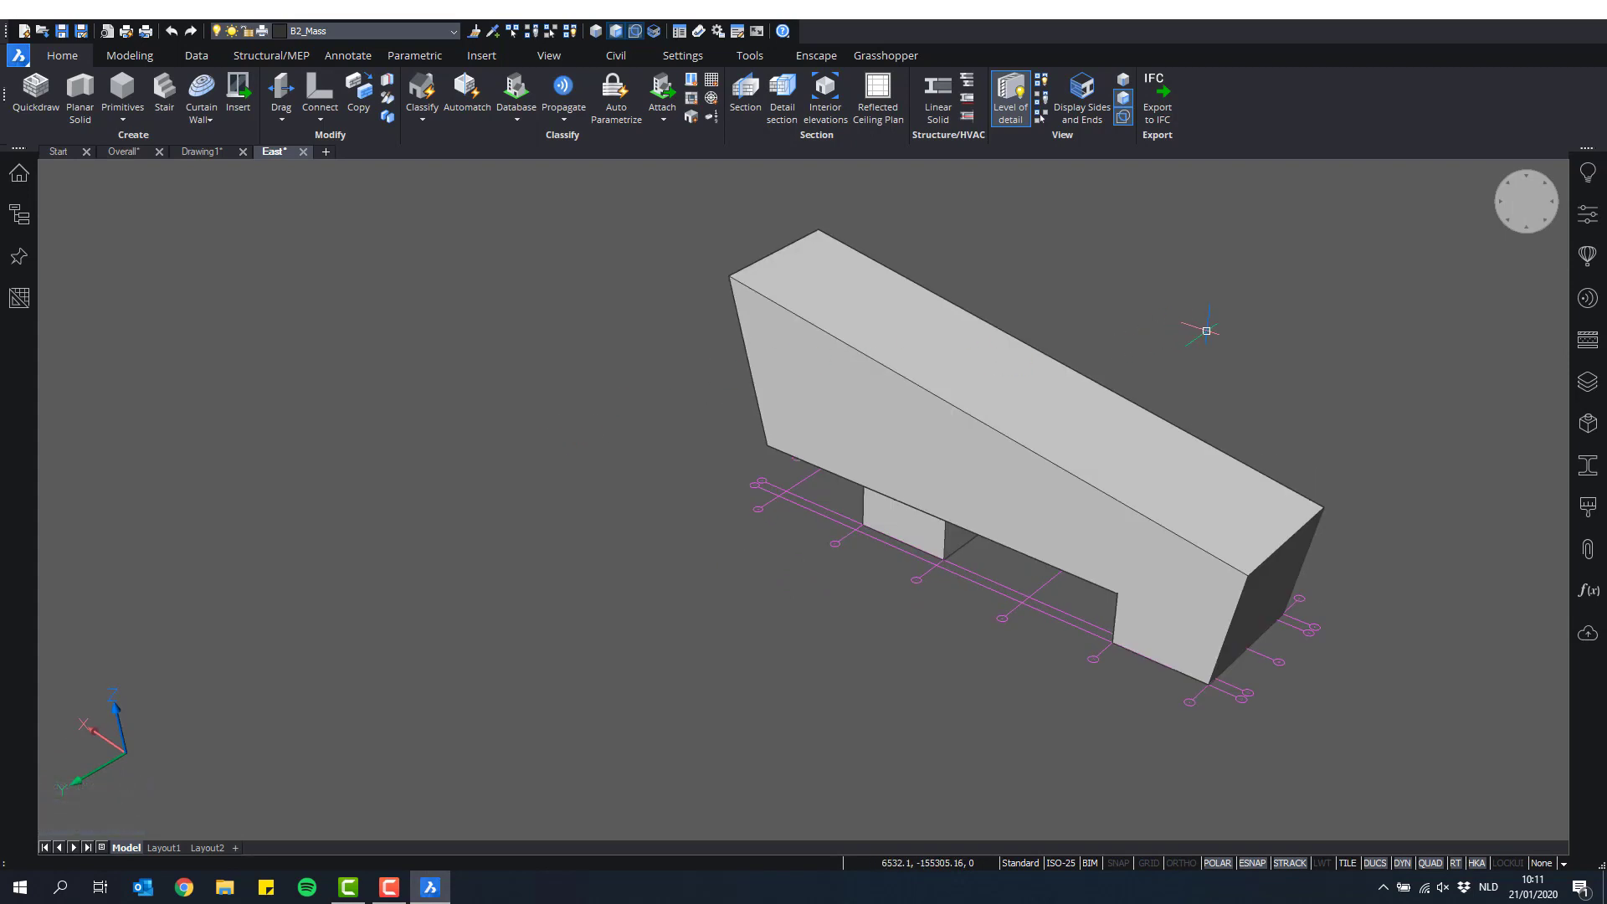
{"action": "middle_click_drag", "start_coordinate": [1030, 362], "coordinate": [1201, 290], "text": "shift"}
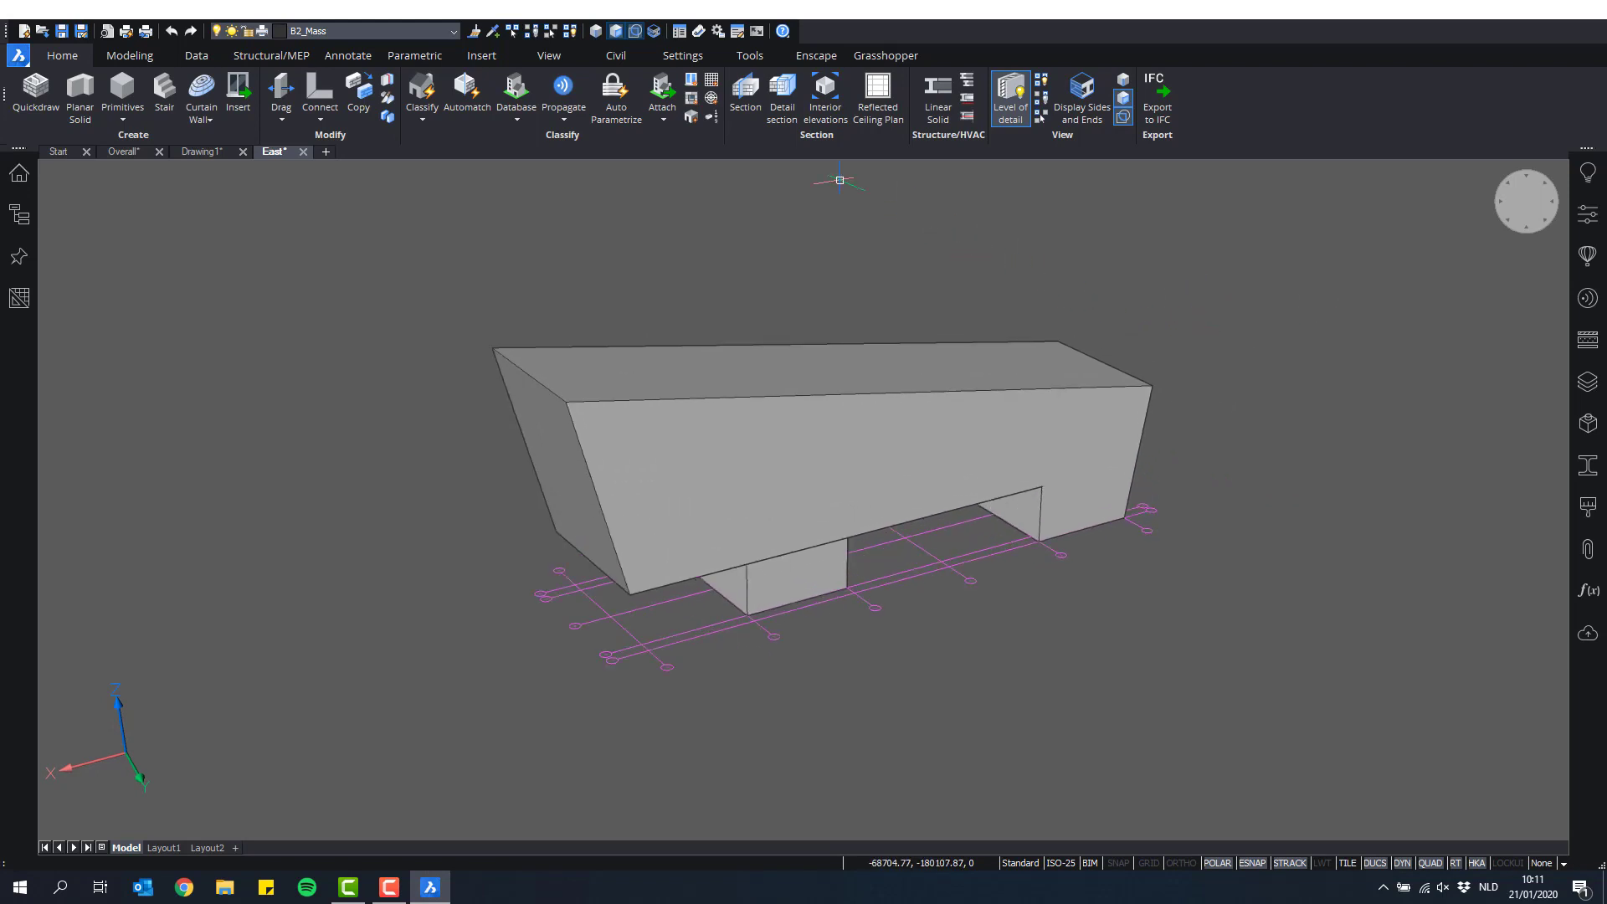
{"action": "left_click", "coordinate": [744, 100]}
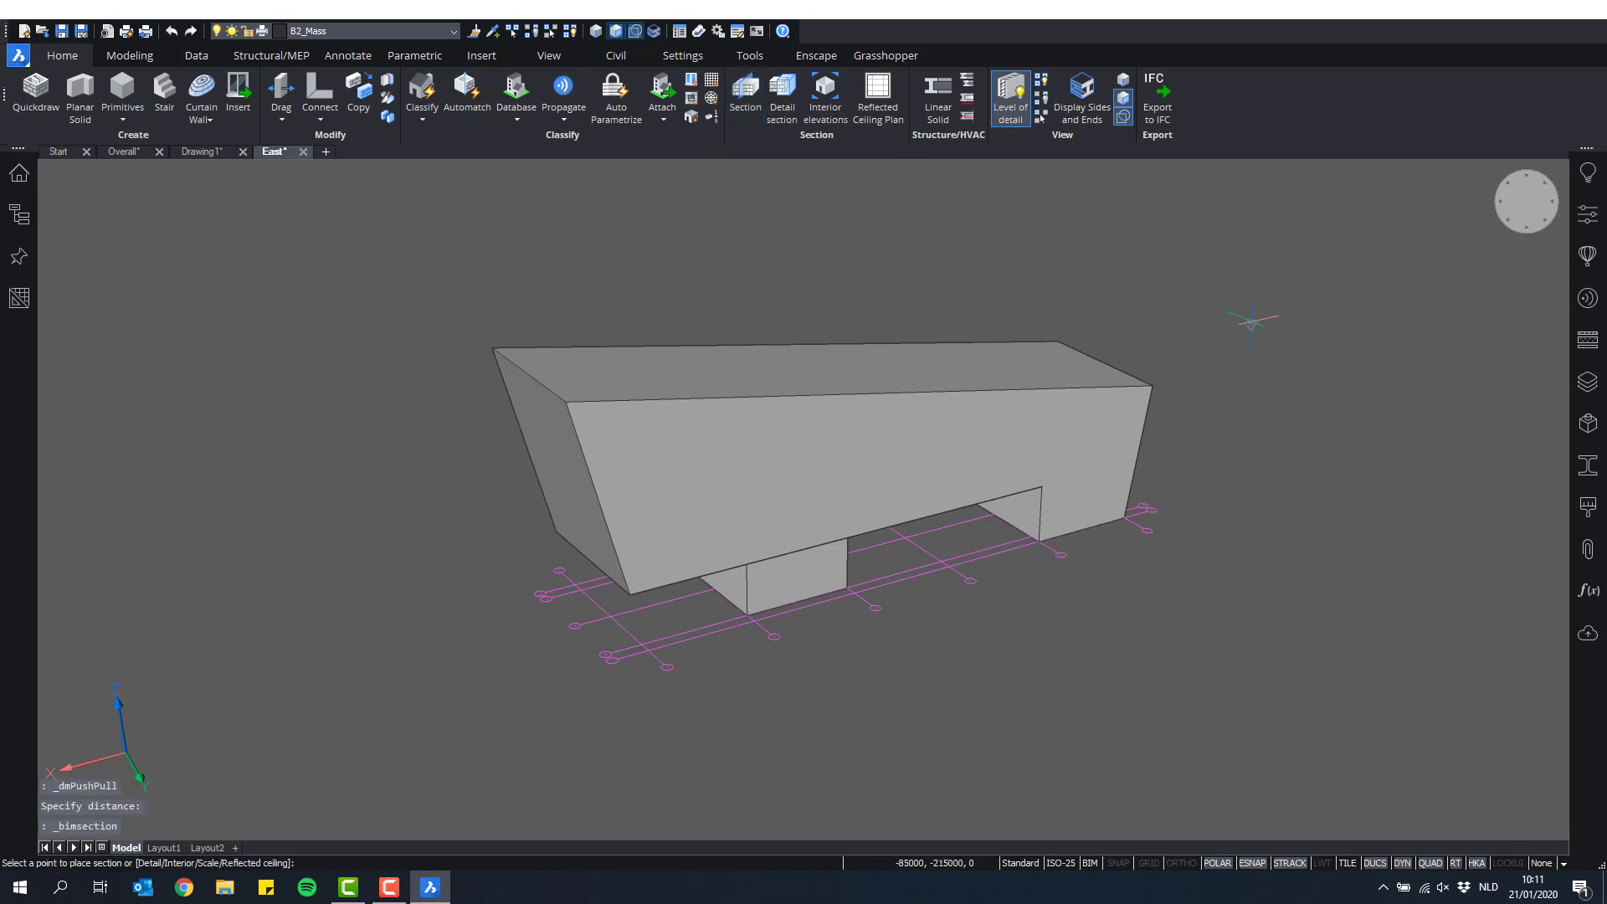
{"action": "scroll", "coordinate": [846, 728], "scroll_direction": "up", "scroll_amount": 3}
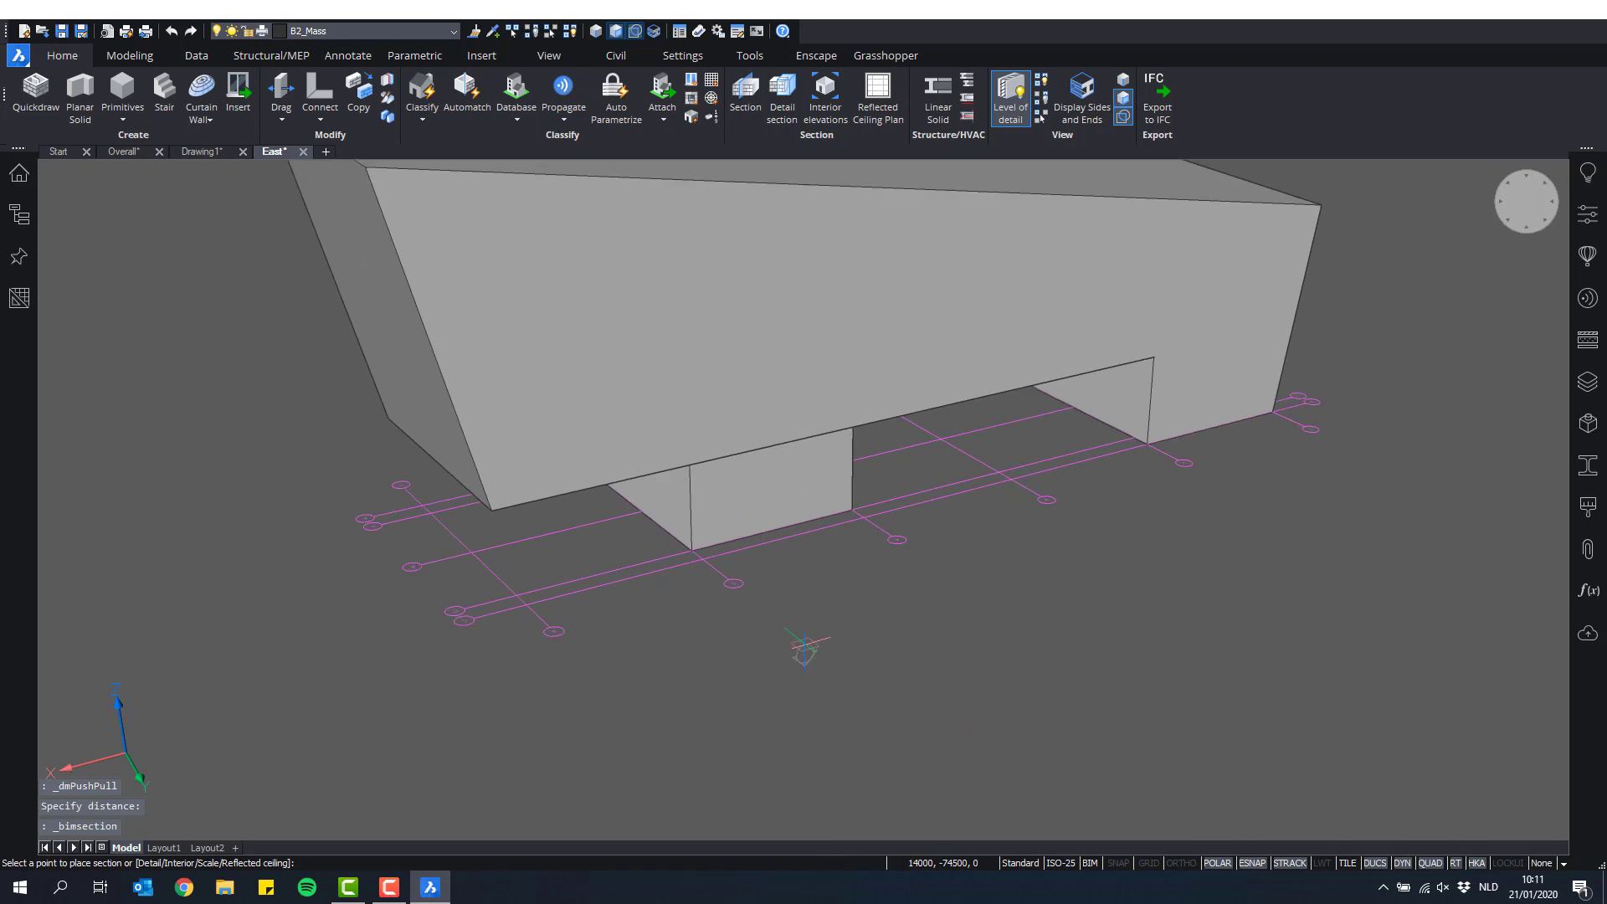
{"action": "scroll", "coordinate": [806, 651], "scroll_direction": "down", "scroll_amount": 4}
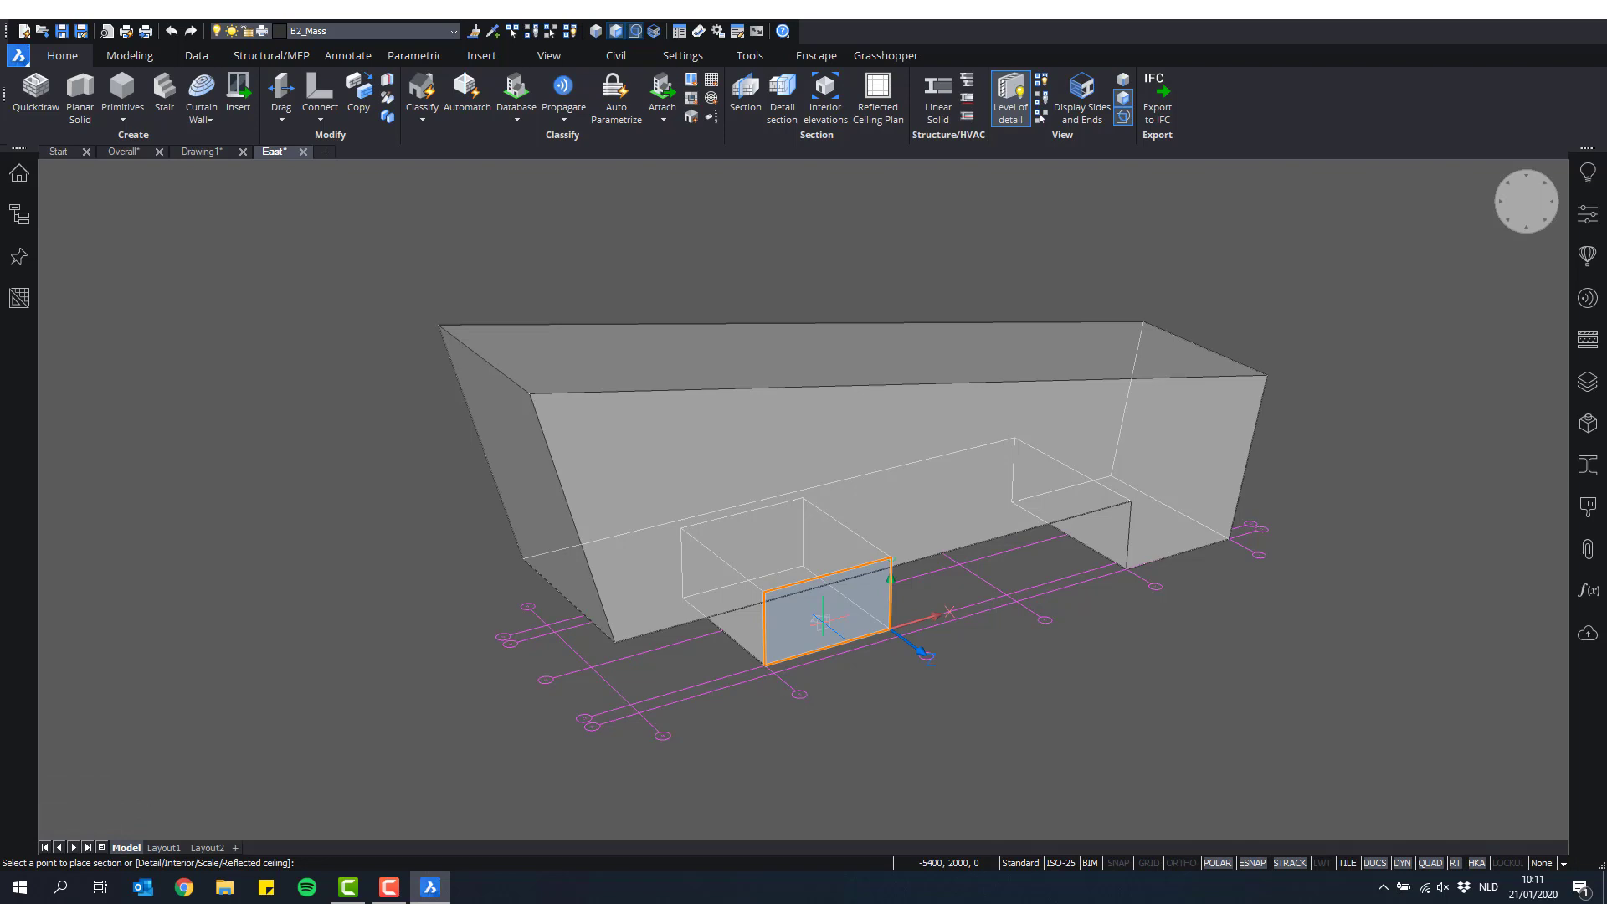
{"action": "left_click", "coordinate": [823, 622]}
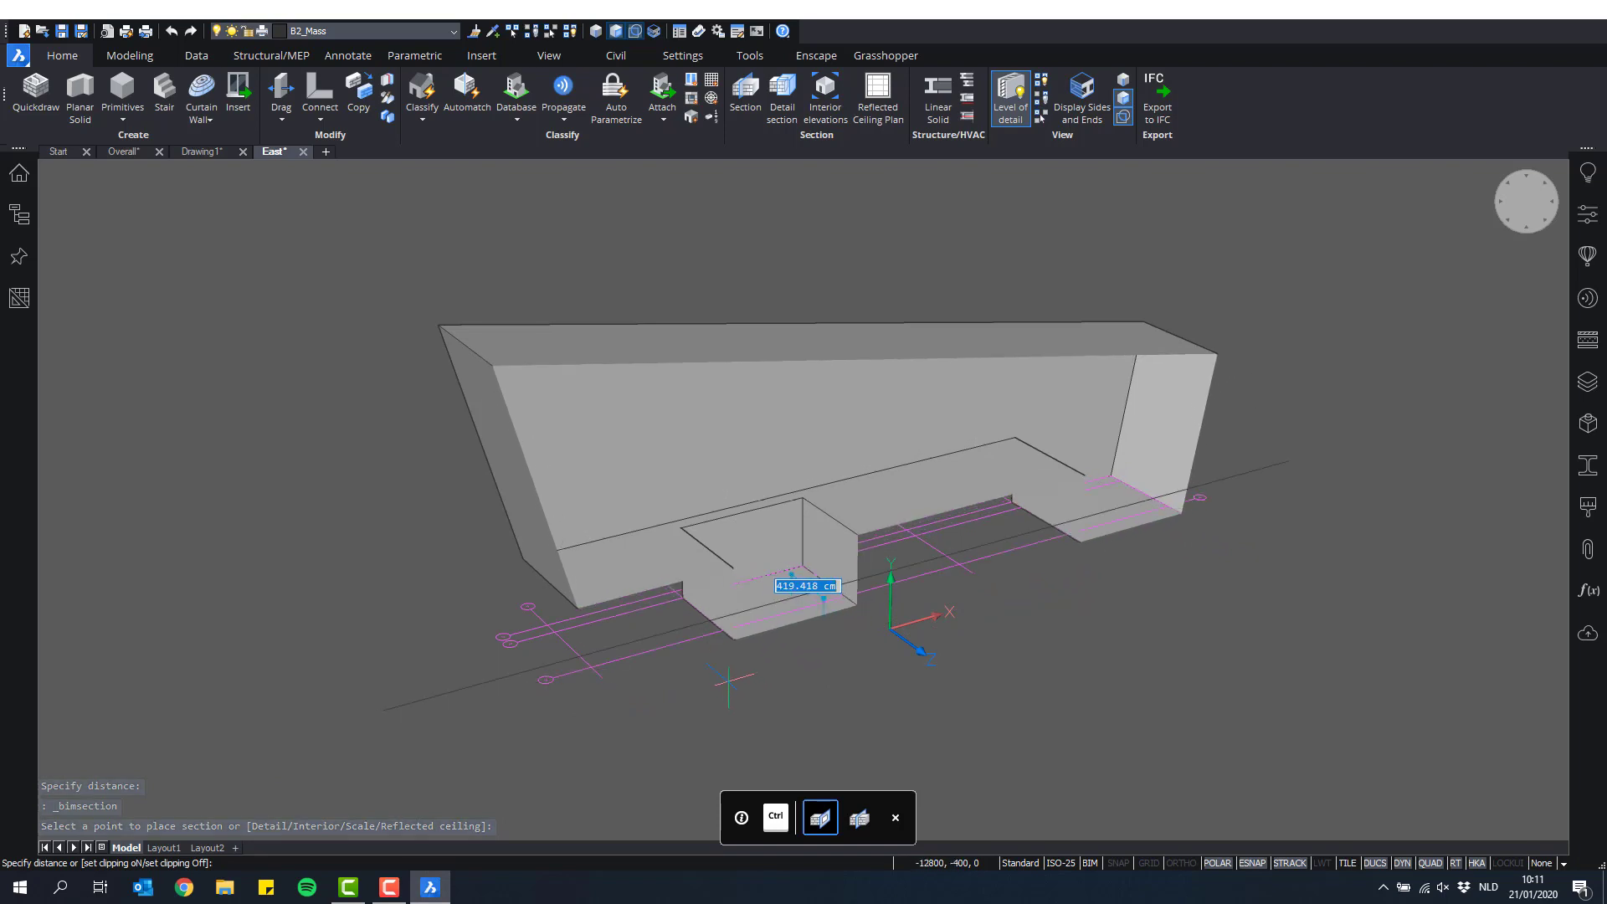
{"action": "left_click", "coordinate": [824, 600]}
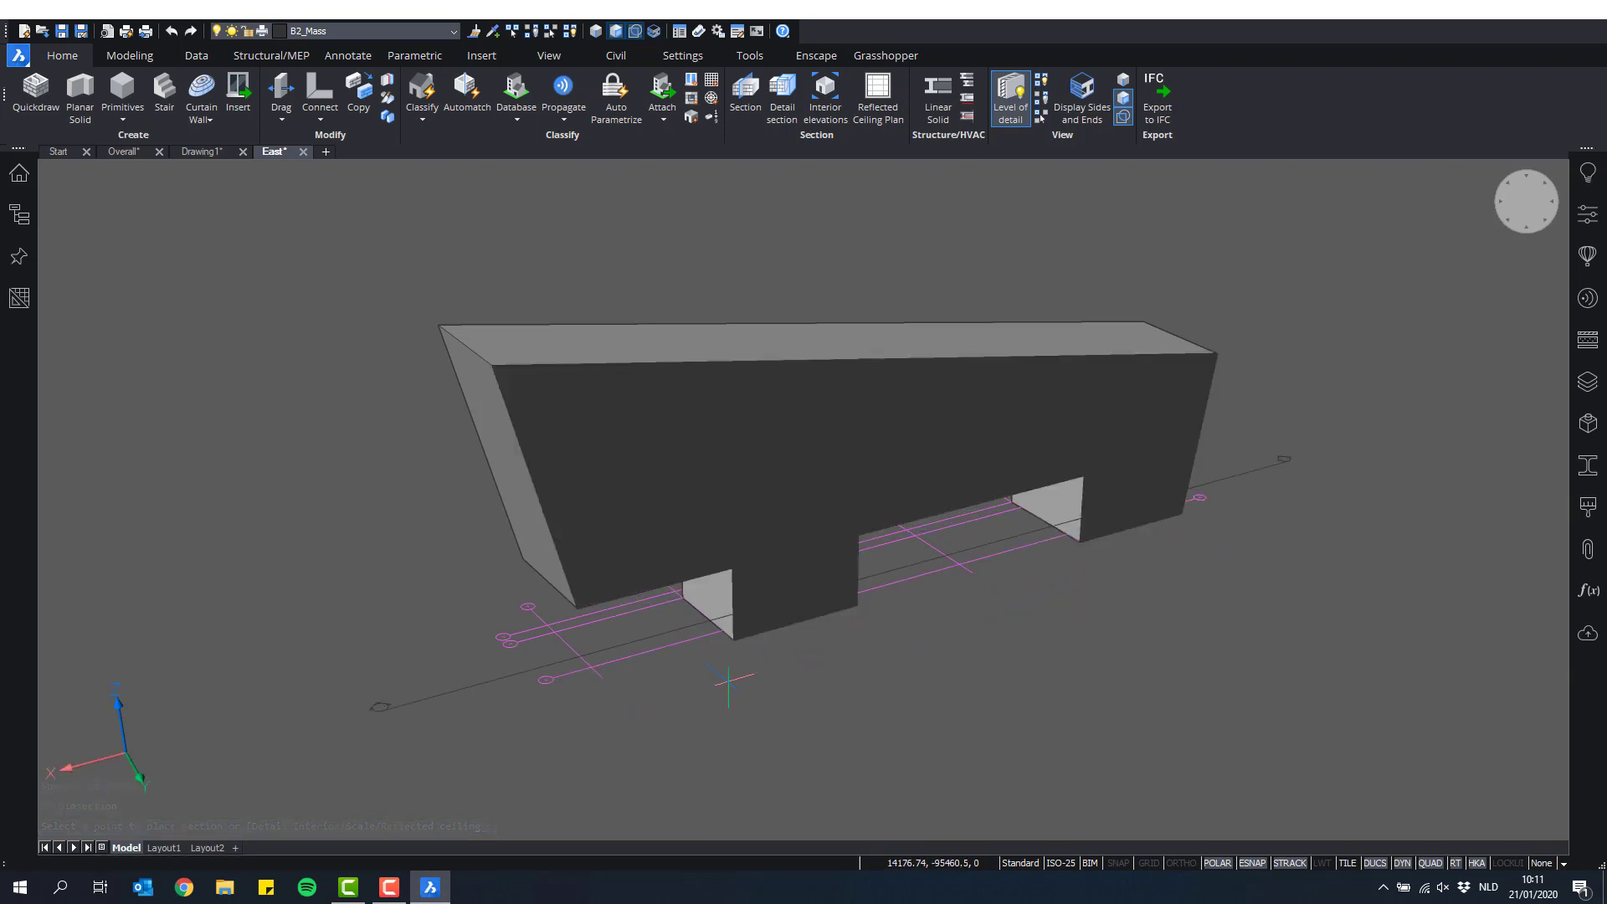
Step: Shell the East mass with a 300 mm offset, removing no faces
{"action": "middle_click_drag", "start_coordinate": [904, 463], "coordinate": [940, 402], "text": "shift"}
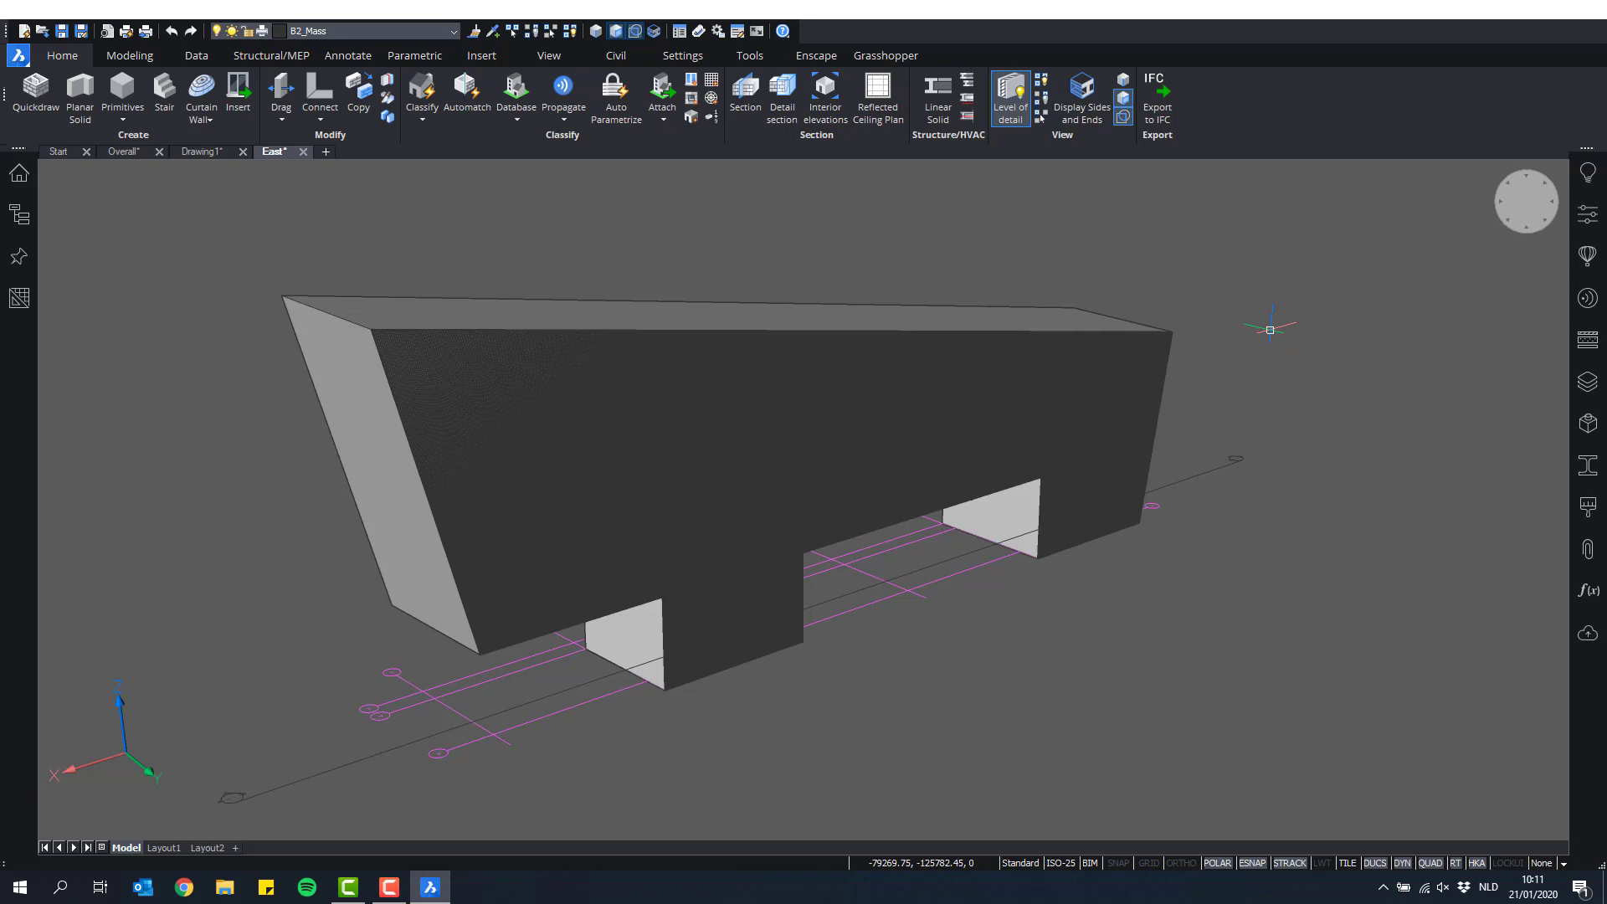
{"action": "middle_click_drag", "start_coordinate": [962, 359], "coordinate": [927, 392], "text": "shift"}
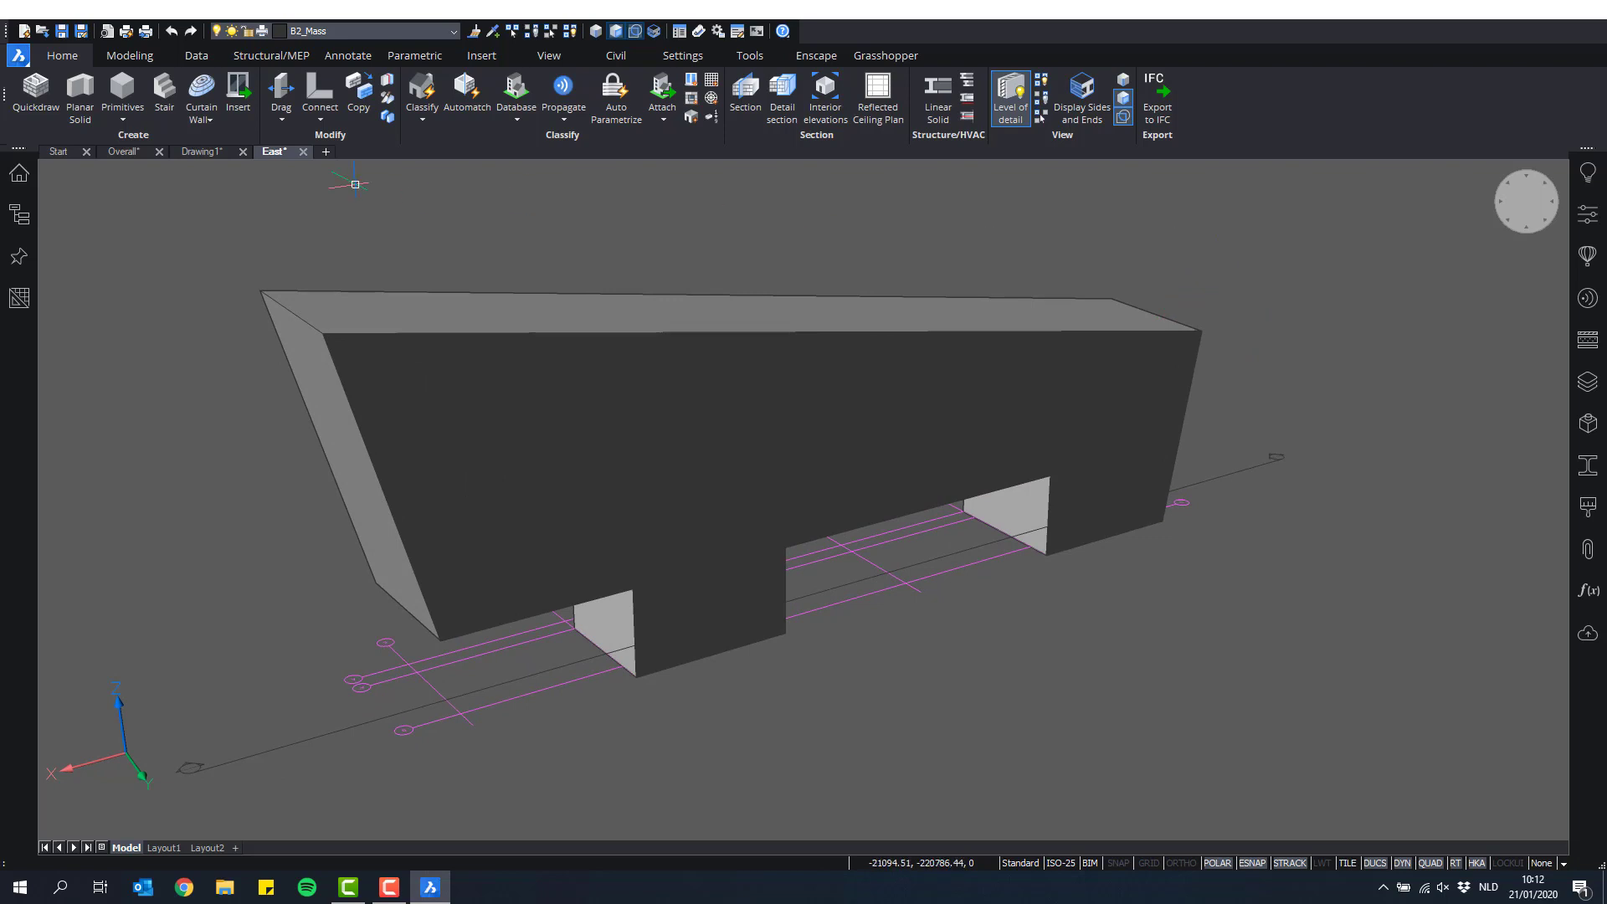
{"action": "left_click", "coordinate": [129, 55]}
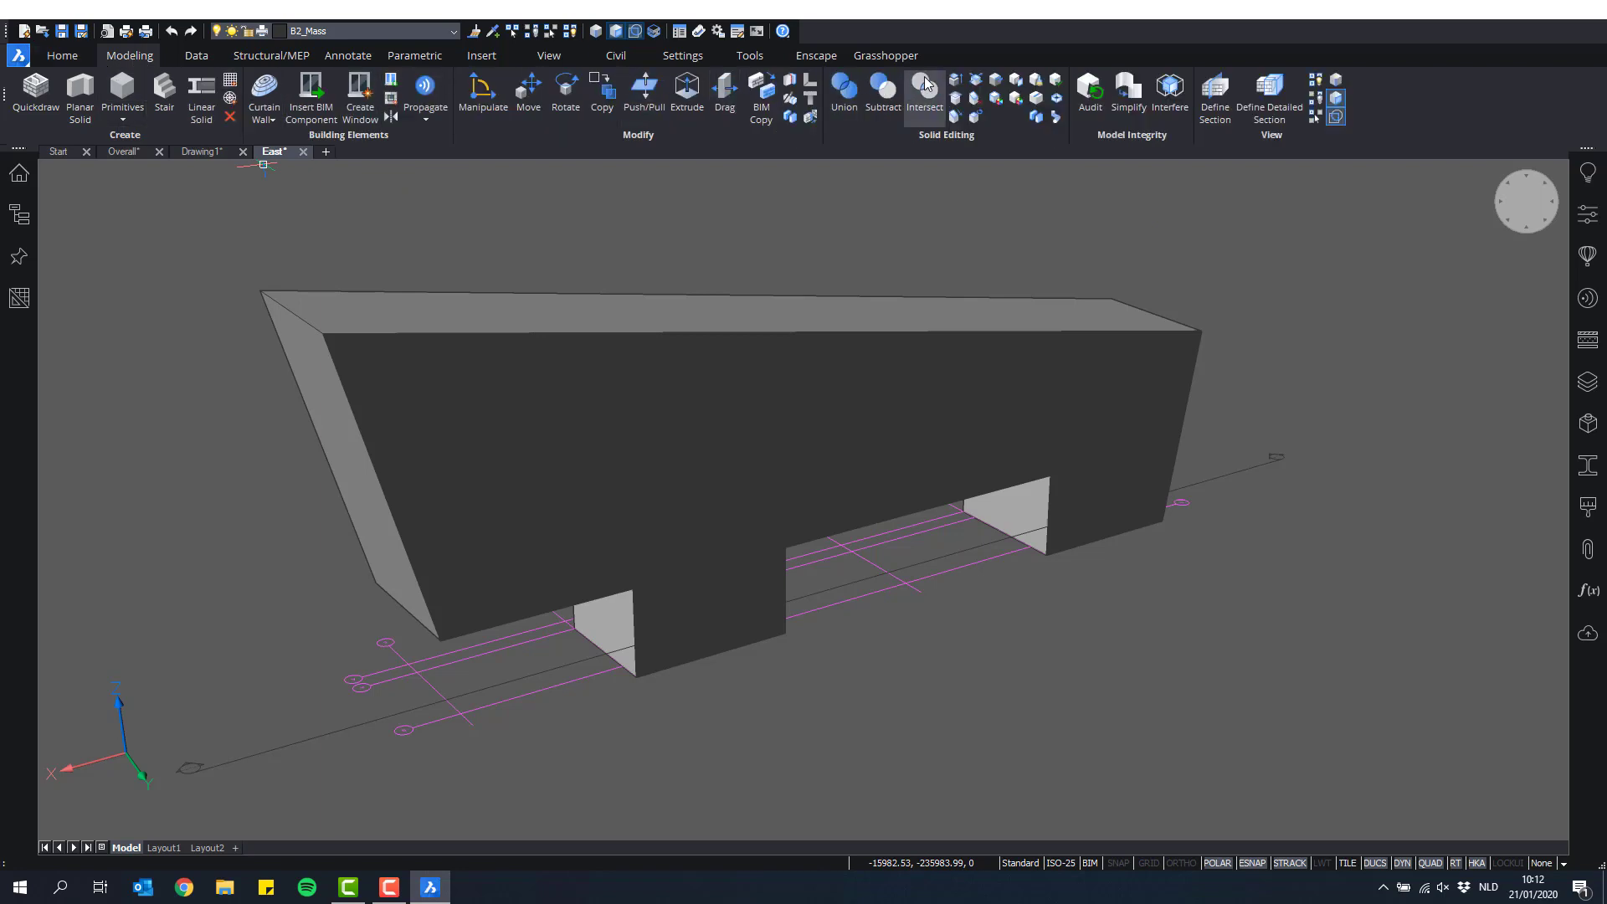
{"action": "left_click", "coordinate": [1058, 102]}
{"action": "left_click", "coordinate": [1117, 383]}
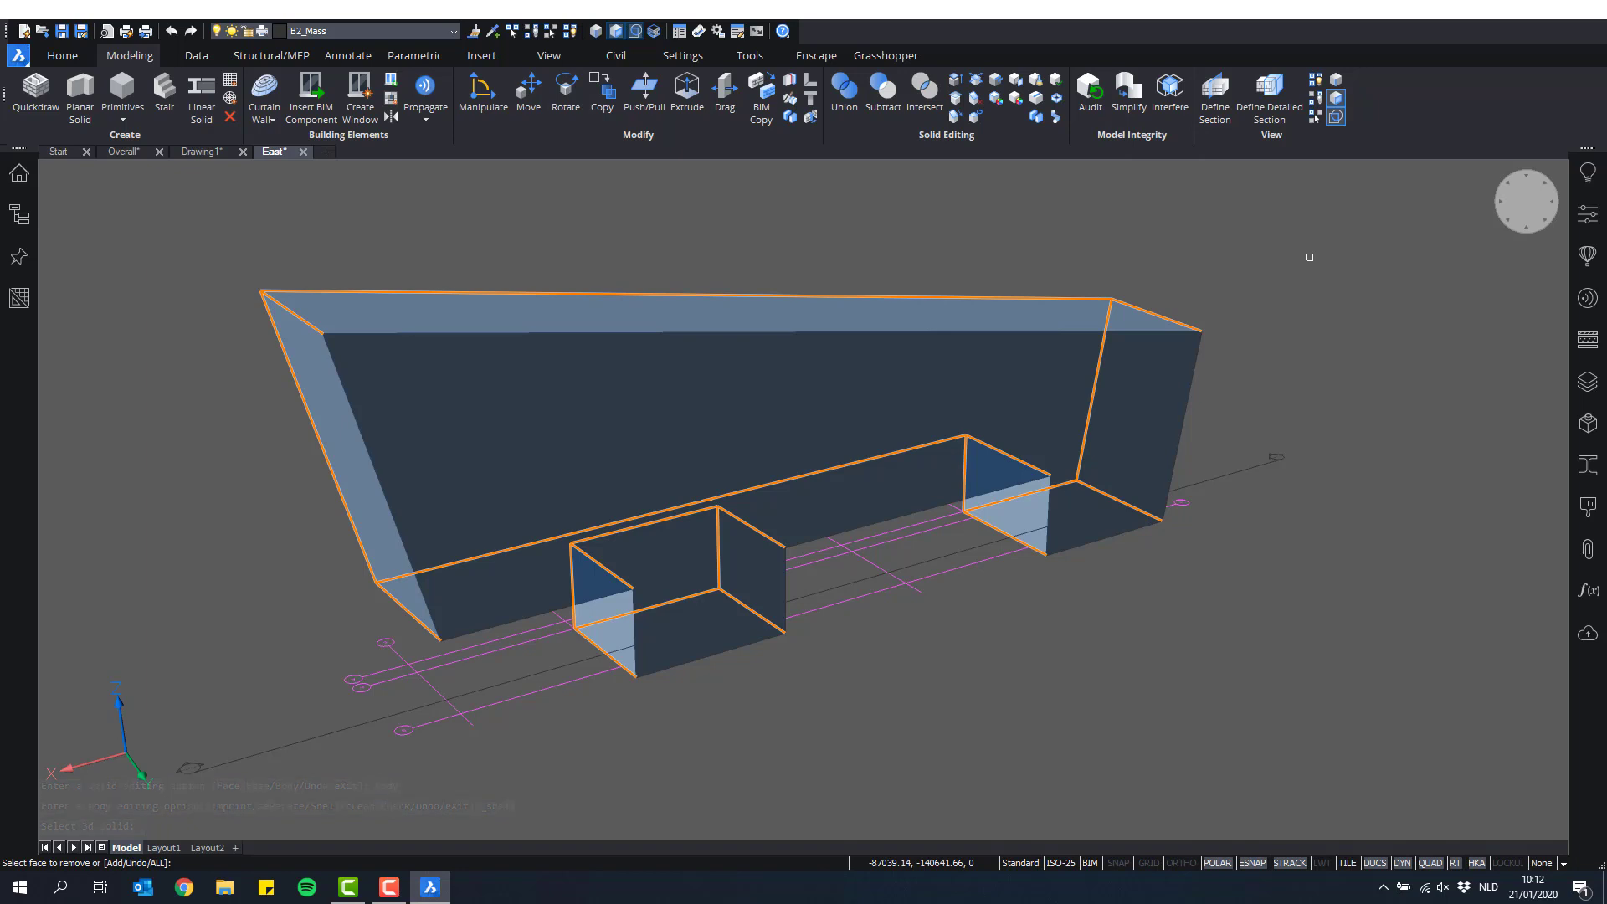
{"action": "key", "text": "Return"}
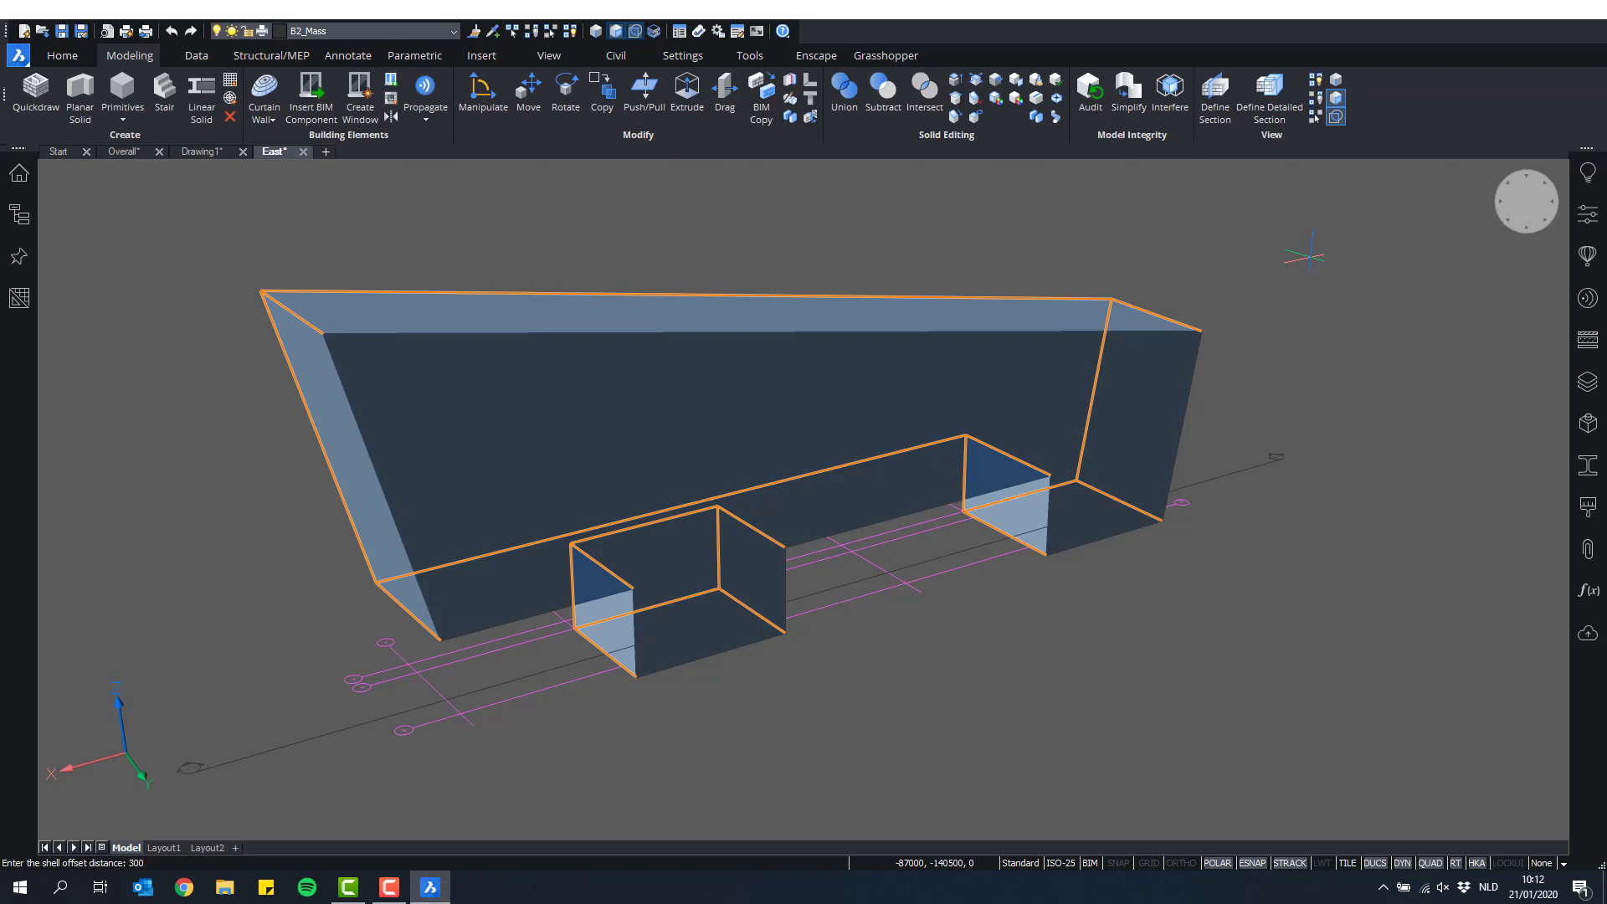
{"action": "key", "text": "Return"}
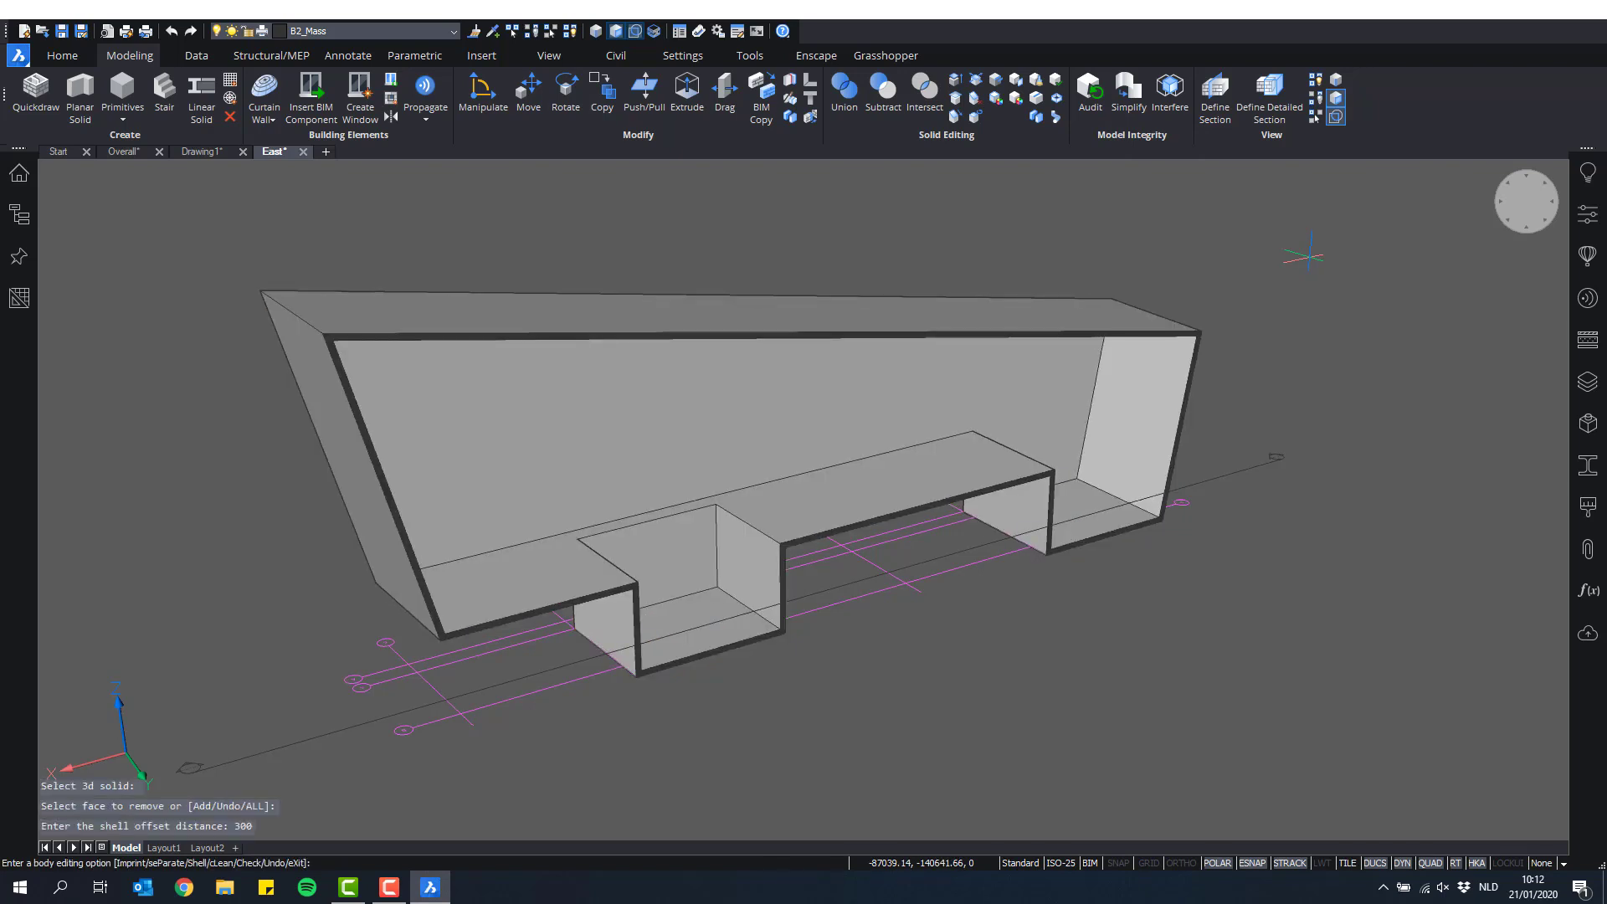
{"action": "key", "text": "Return"}
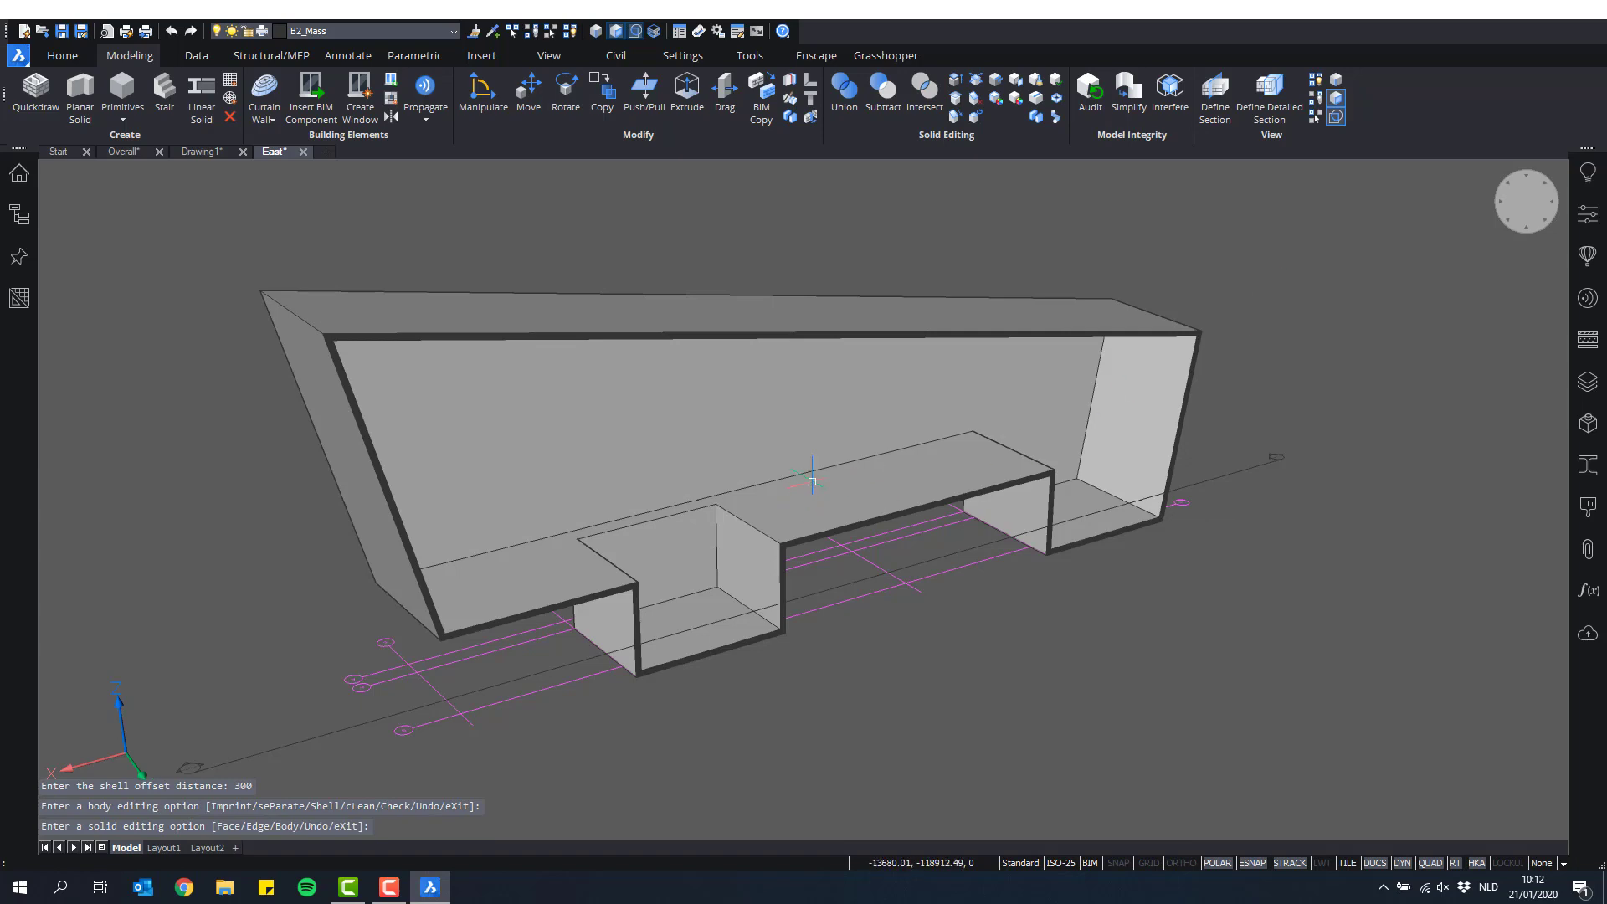
Step: Examine the hollow interior and wall thickness of the shelled mass along the section cut
{"action": "middle_click_drag", "start_coordinate": [812, 477], "coordinate": [1010, 441], "text": "shift"}
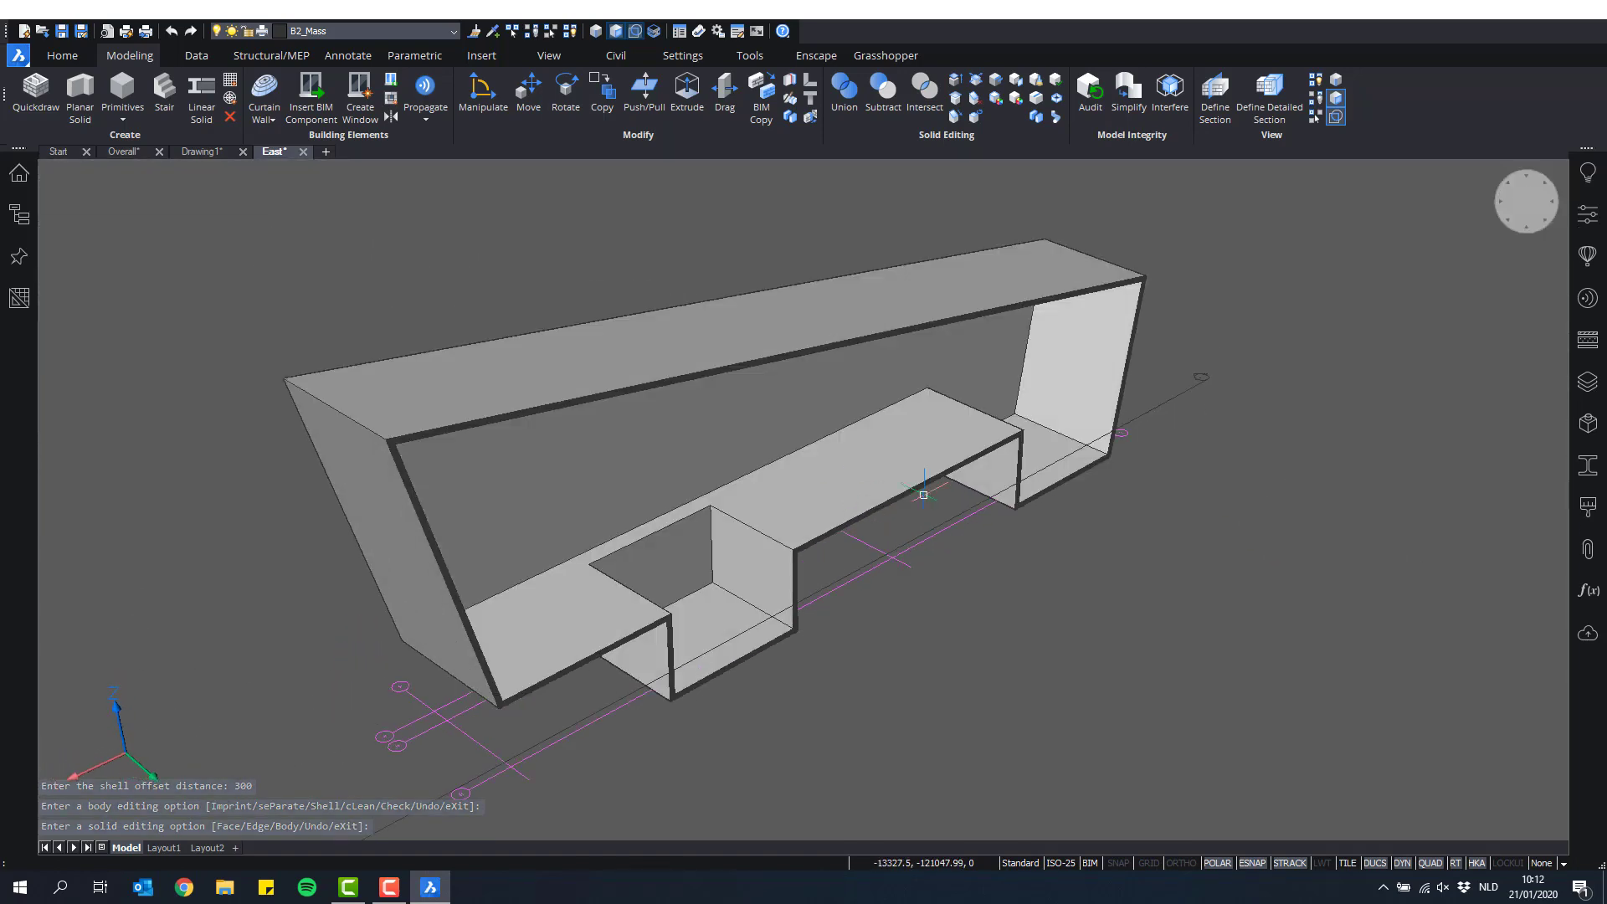
{"action": "scroll", "coordinate": [1011, 441], "scroll_direction": "up", "scroll_amount": 8}
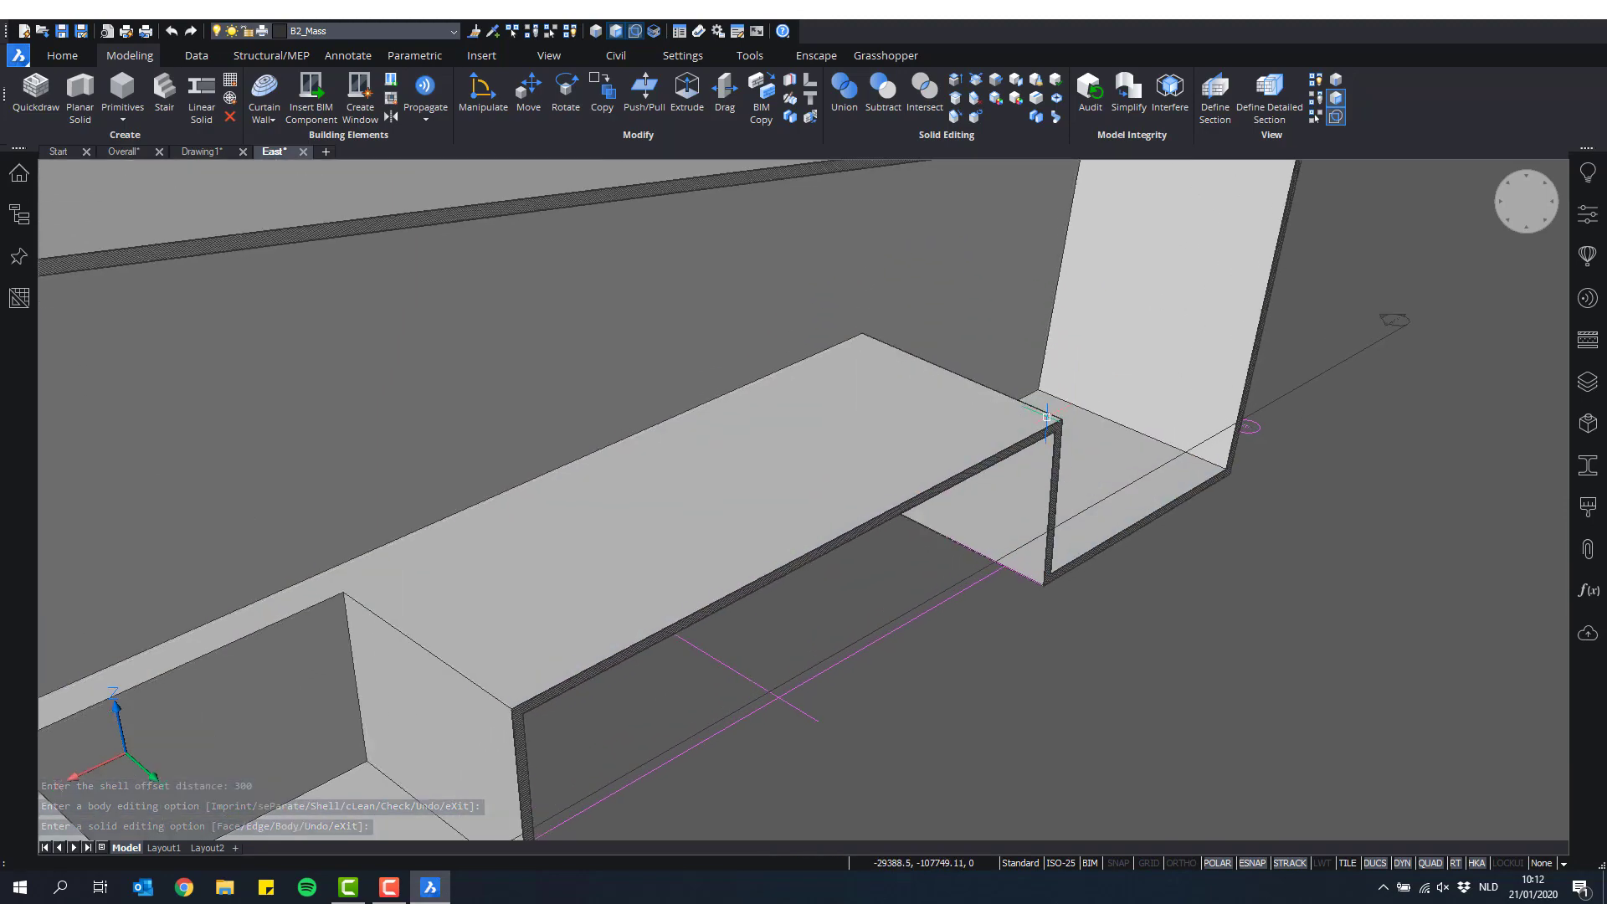
{"action": "scroll", "coordinate": [1041, 432], "scroll_direction": "up", "scroll_amount": 2}
{"action": "mouse_move", "coordinate": [1041, 433]}
{"action": "middle_mouse_down", "text": "shift"}
{"action": "mouse_move", "coordinate": [754, 380]}
{"action": "mouse_move", "coordinate": [854, 433]}
{"action": "mouse_move", "coordinate": [926, 359]}
{"action": "middle_mouse_up", "text": "shift"}
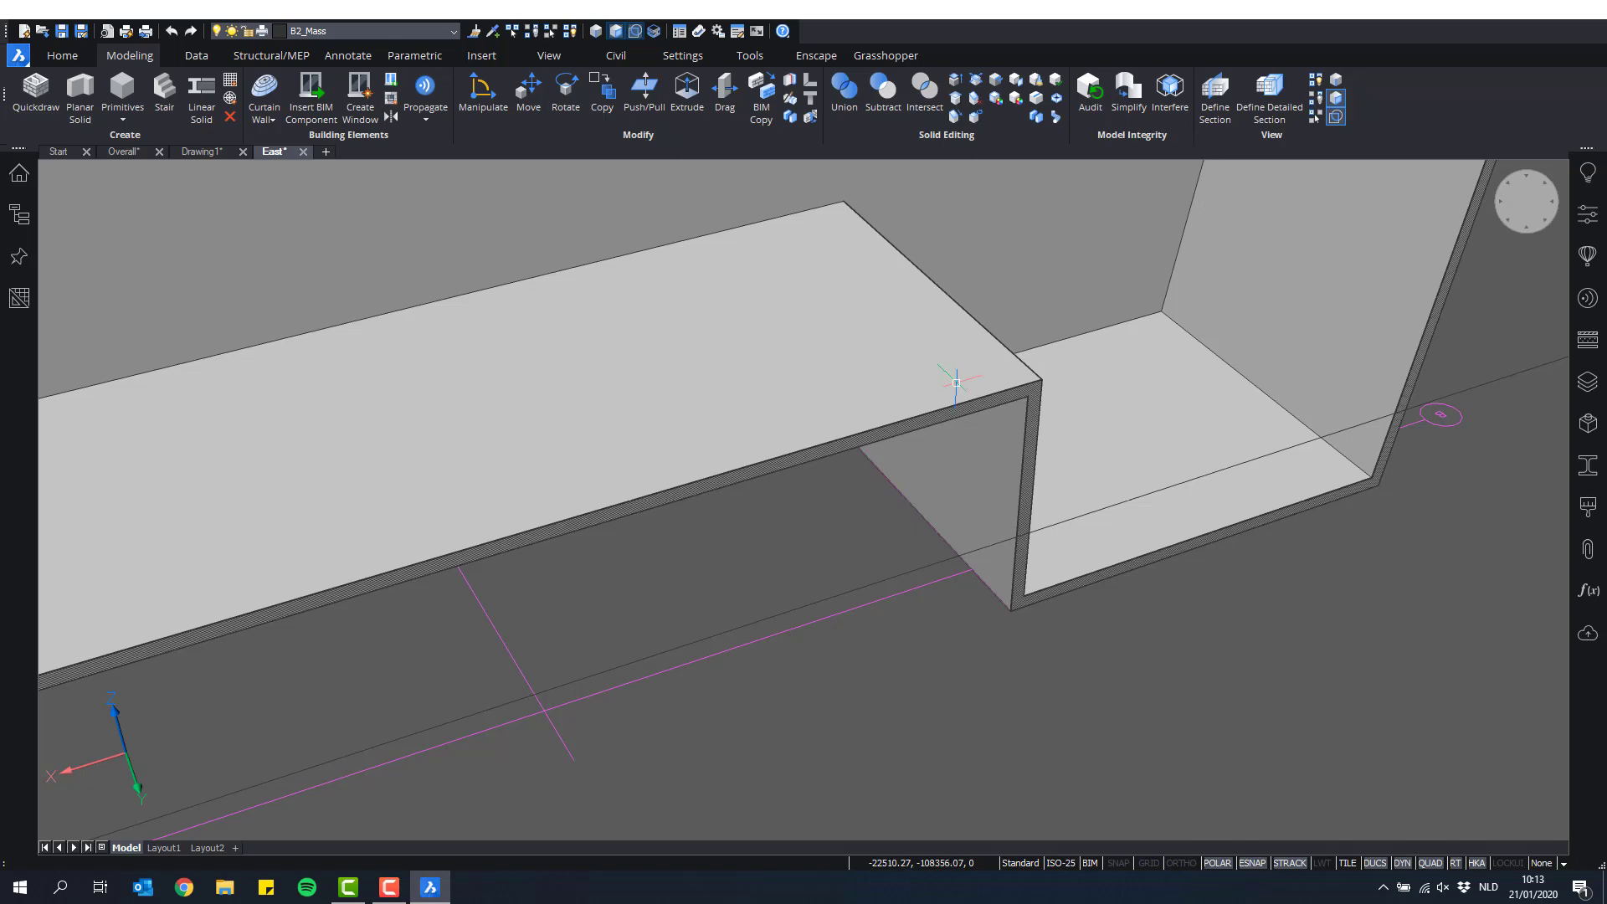
{"action": "scroll", "coordinate": [926, 369], "scroll_direction": "down", "scroll_amount": 6}
{"action": "middle_click_drag", "start_coordinate": [893, 486], "coordinate": [968, 456], "text": "shift"}
{"action": "left_click", "coordinate": [743, 473]}
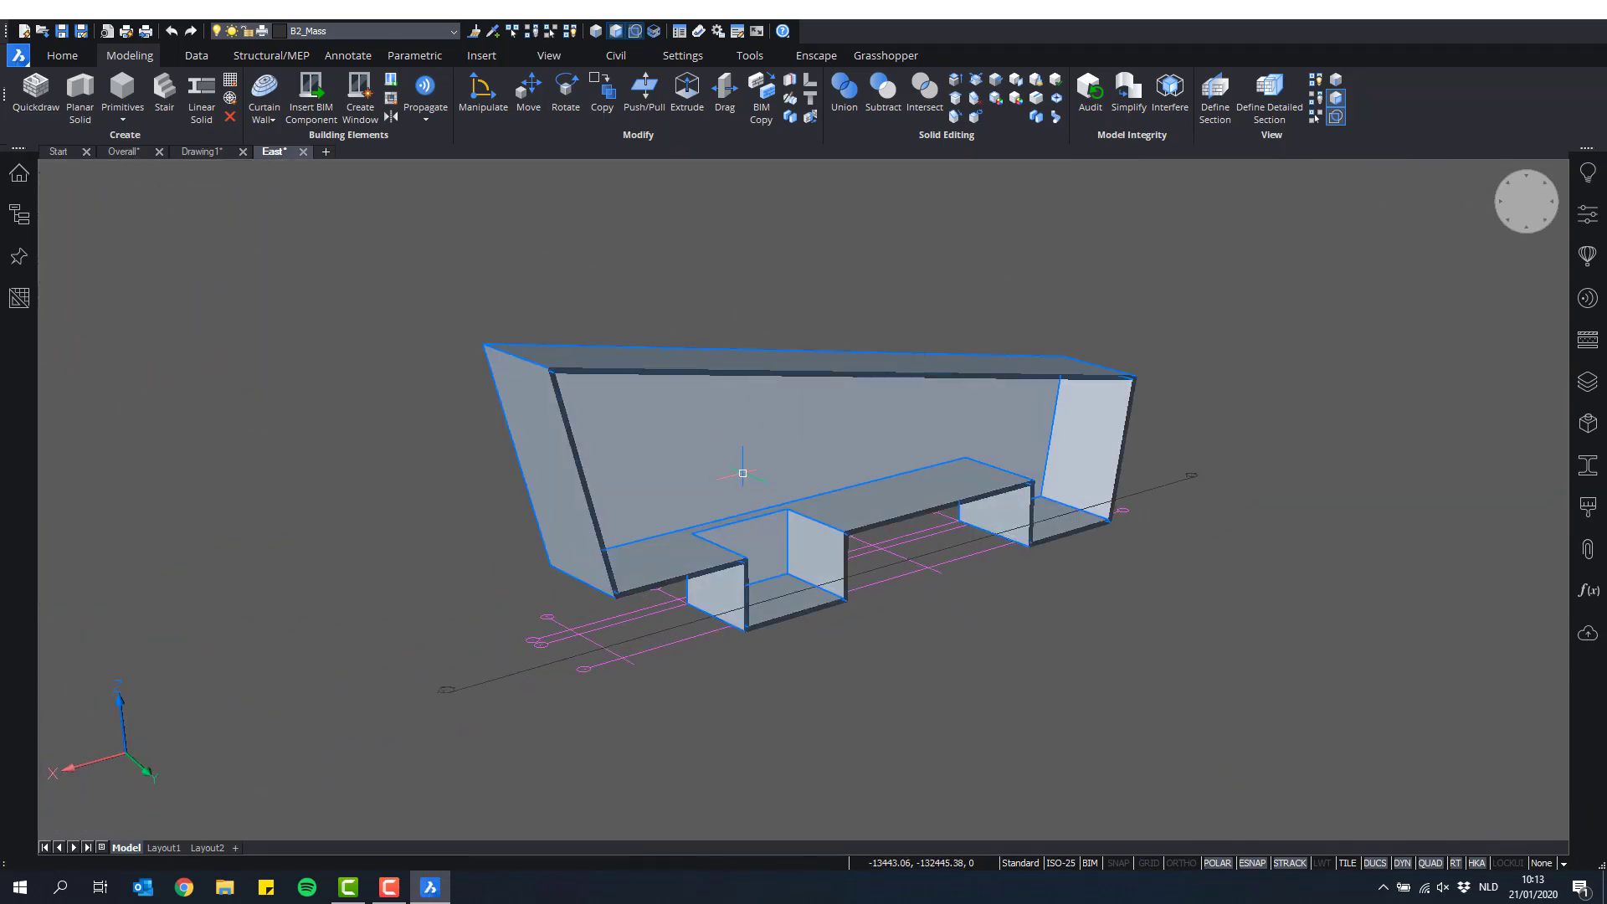
{"action": "mouse_move", "coordinate": [854, 465]}
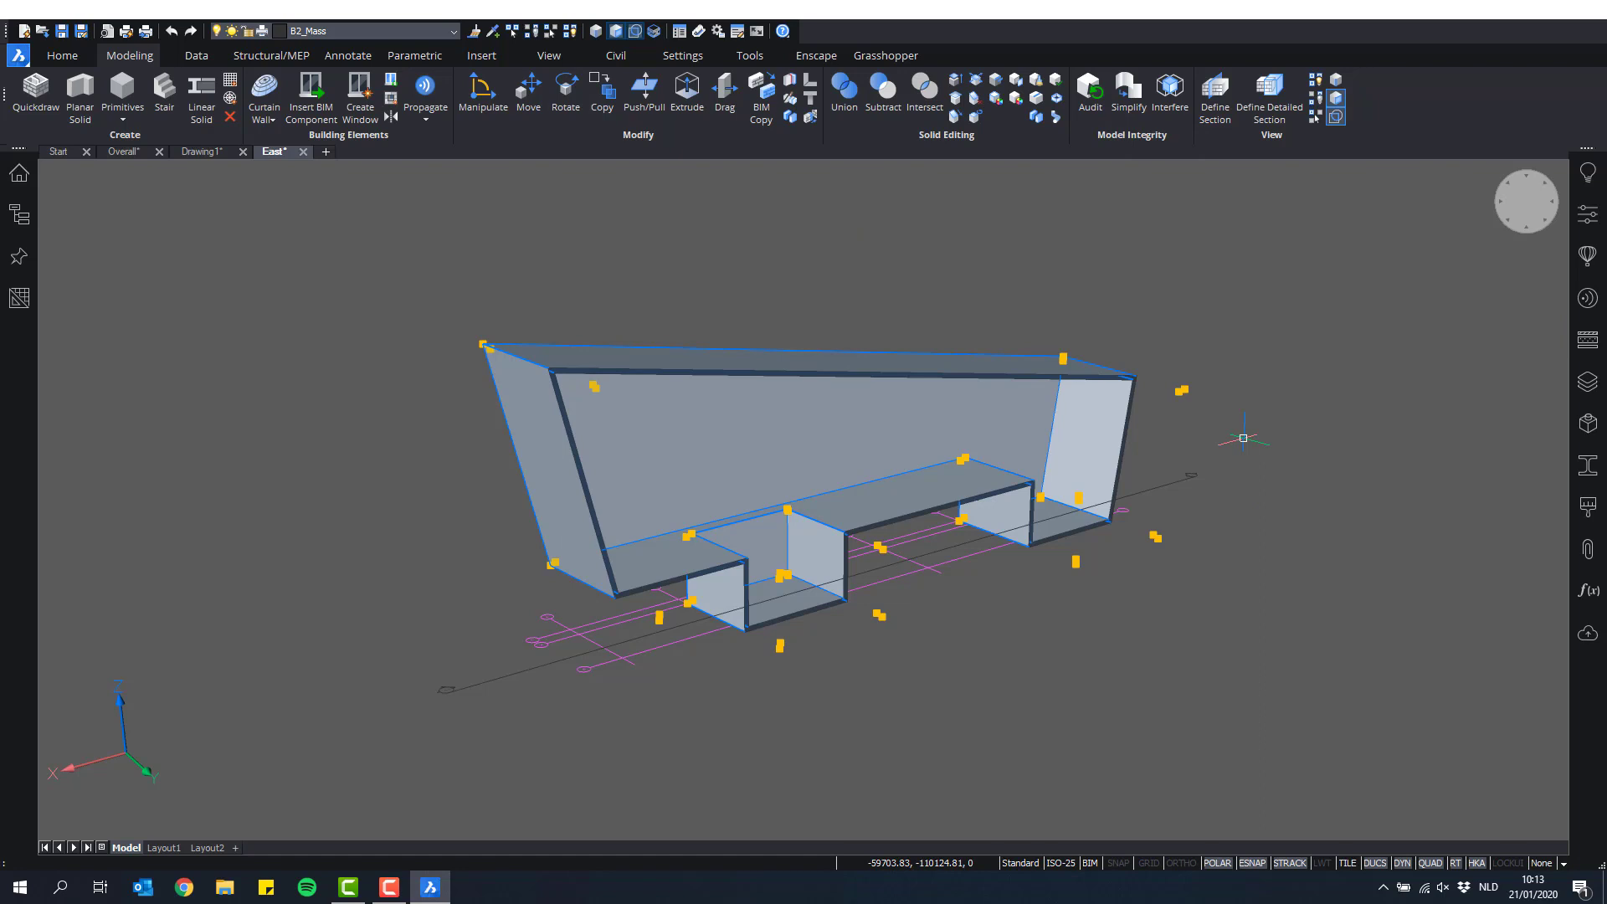
{"action": "key", "text": "Escape"}
Step: Turn off the section's clipping display and delete the section from the model
{"action": "left_click", "coordinate": [1149, 490]}
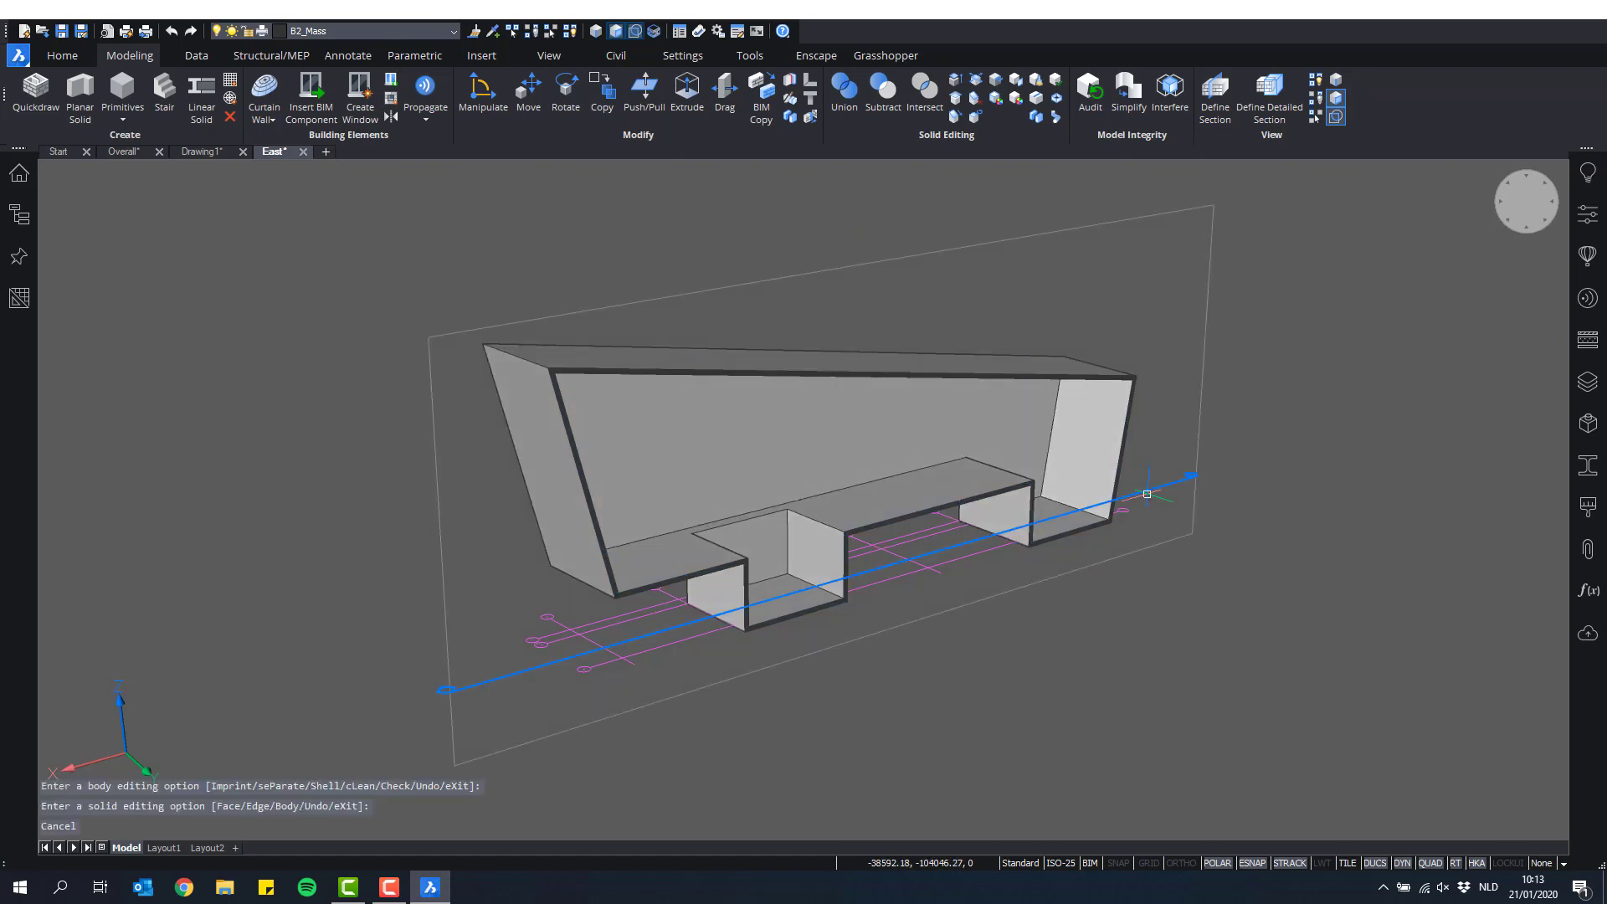
{"action": "left_click", "coordinate": [1159, 425]}
{"action": "middle_click_drag", "start_coordinate": [989, 259], "coordinate": [1039, 292], "text": "shift"}
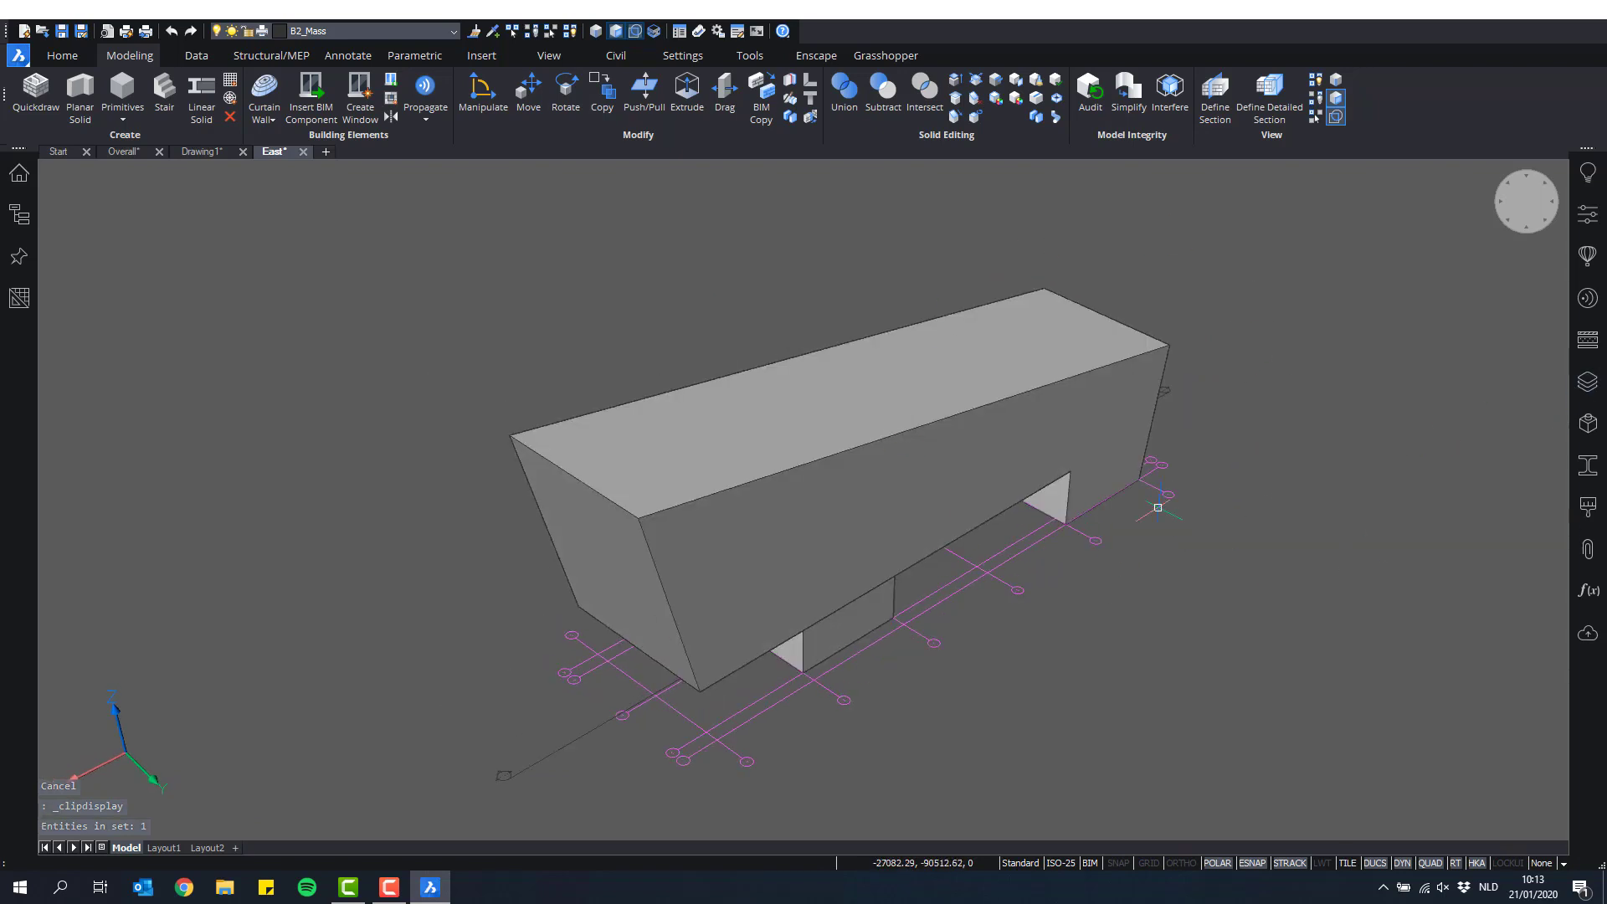
{"action": "left_click", "coordinate": [517, 767]}
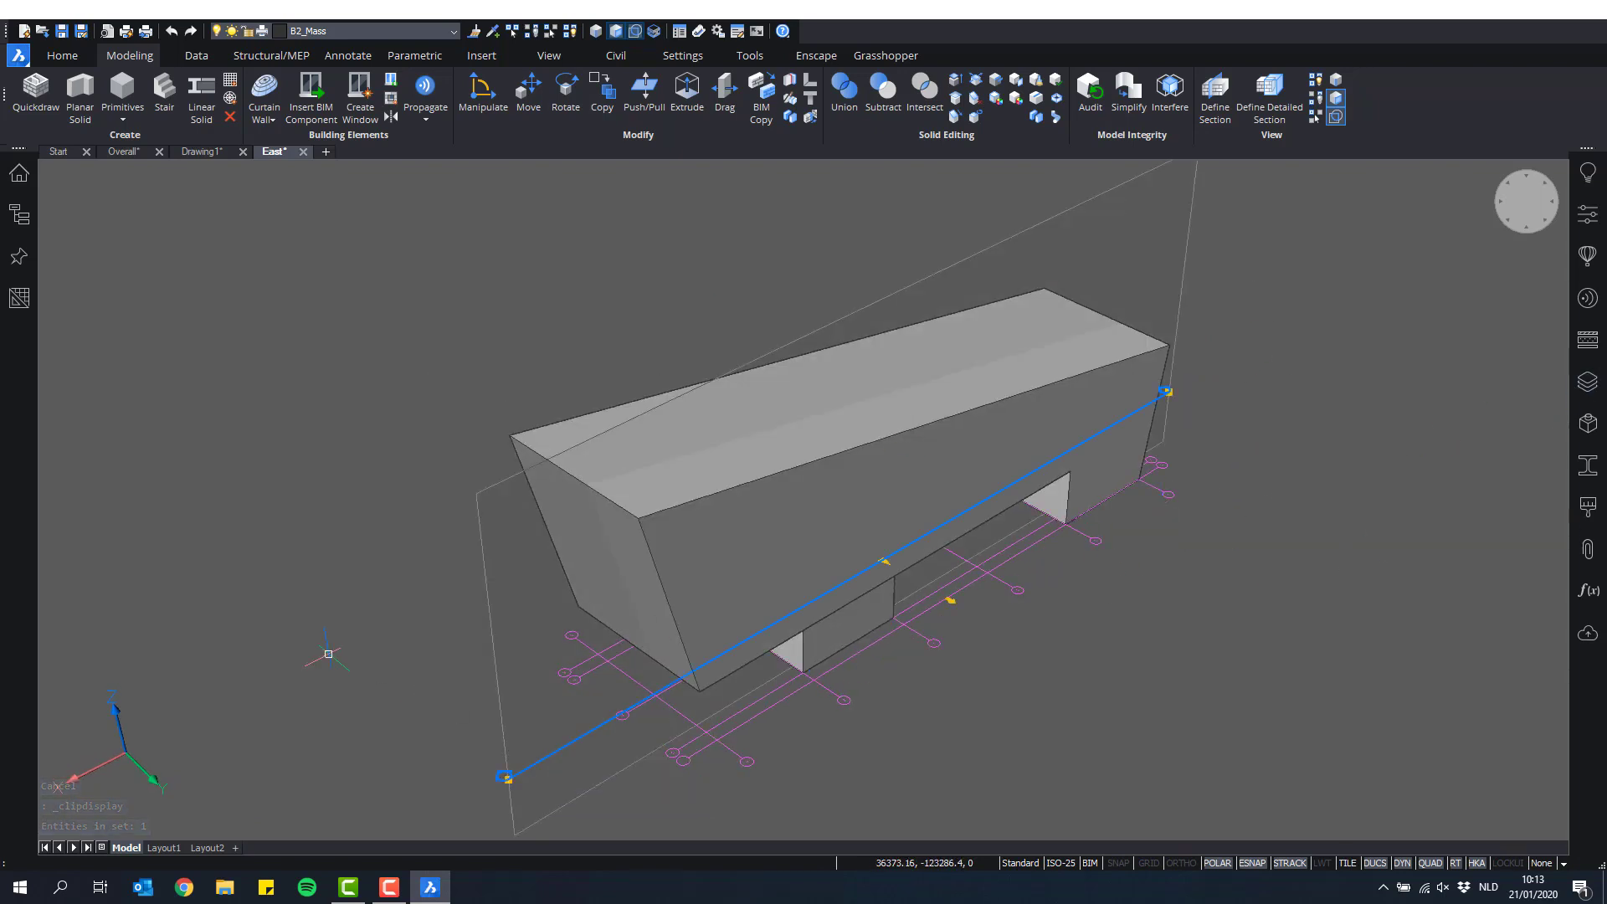
{"action": "key", "text": "Delete"}
Step: Split the whole shelled East mass into separate solids for its walls, floors and roof
{"action": "mouse_move", "coordinate": [301, 628]}
{"action": "middle_mouse_down", "text": "shift"}
{"action": "mouse_move", "coordinate": [255, 585]}
{"action": "mouse_move", "coordinate": [301, 505]}
{"action": "middle_mouse_up", "text": "shift"}
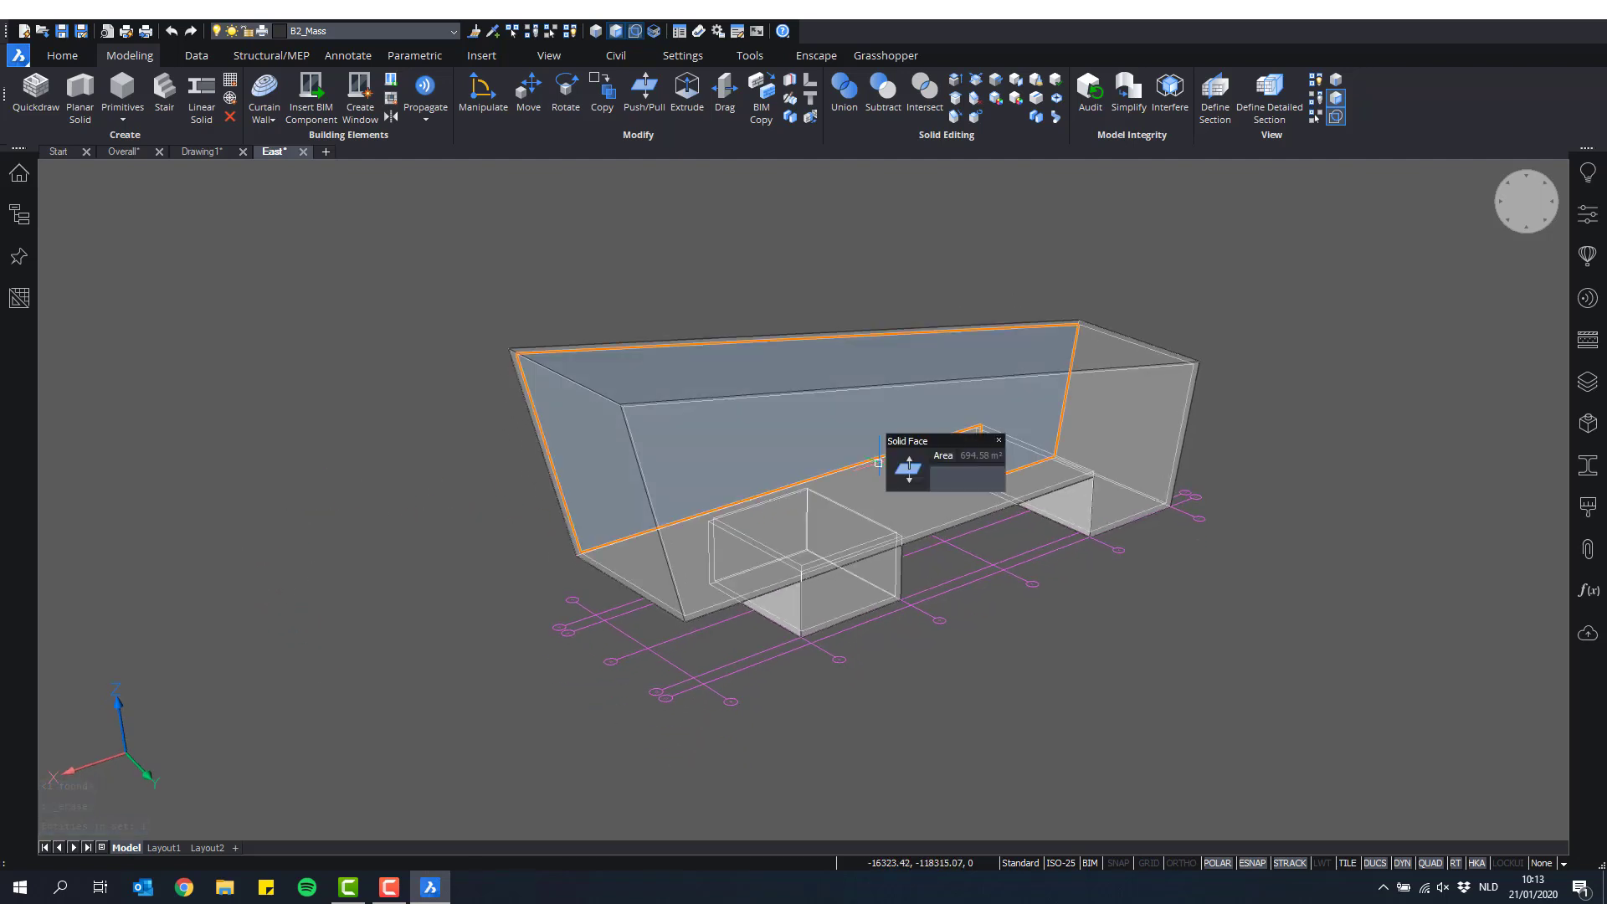
{"action": "mouse_move", "coordinate": [867, 430]}
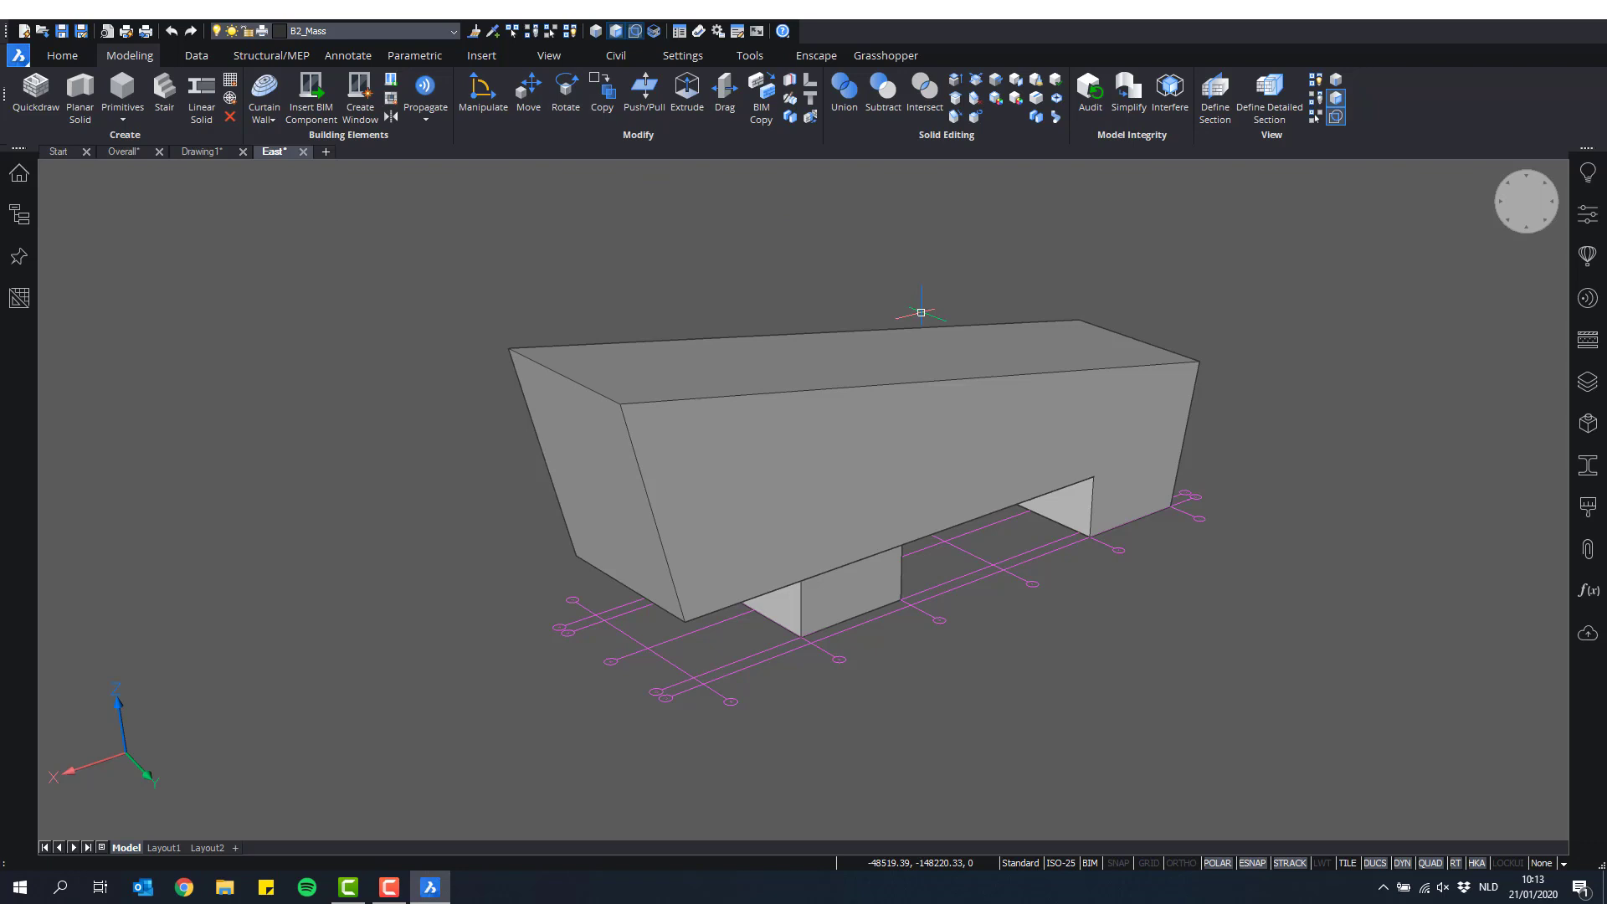
{"action": "left_click", "coordinate": [900, 424]}
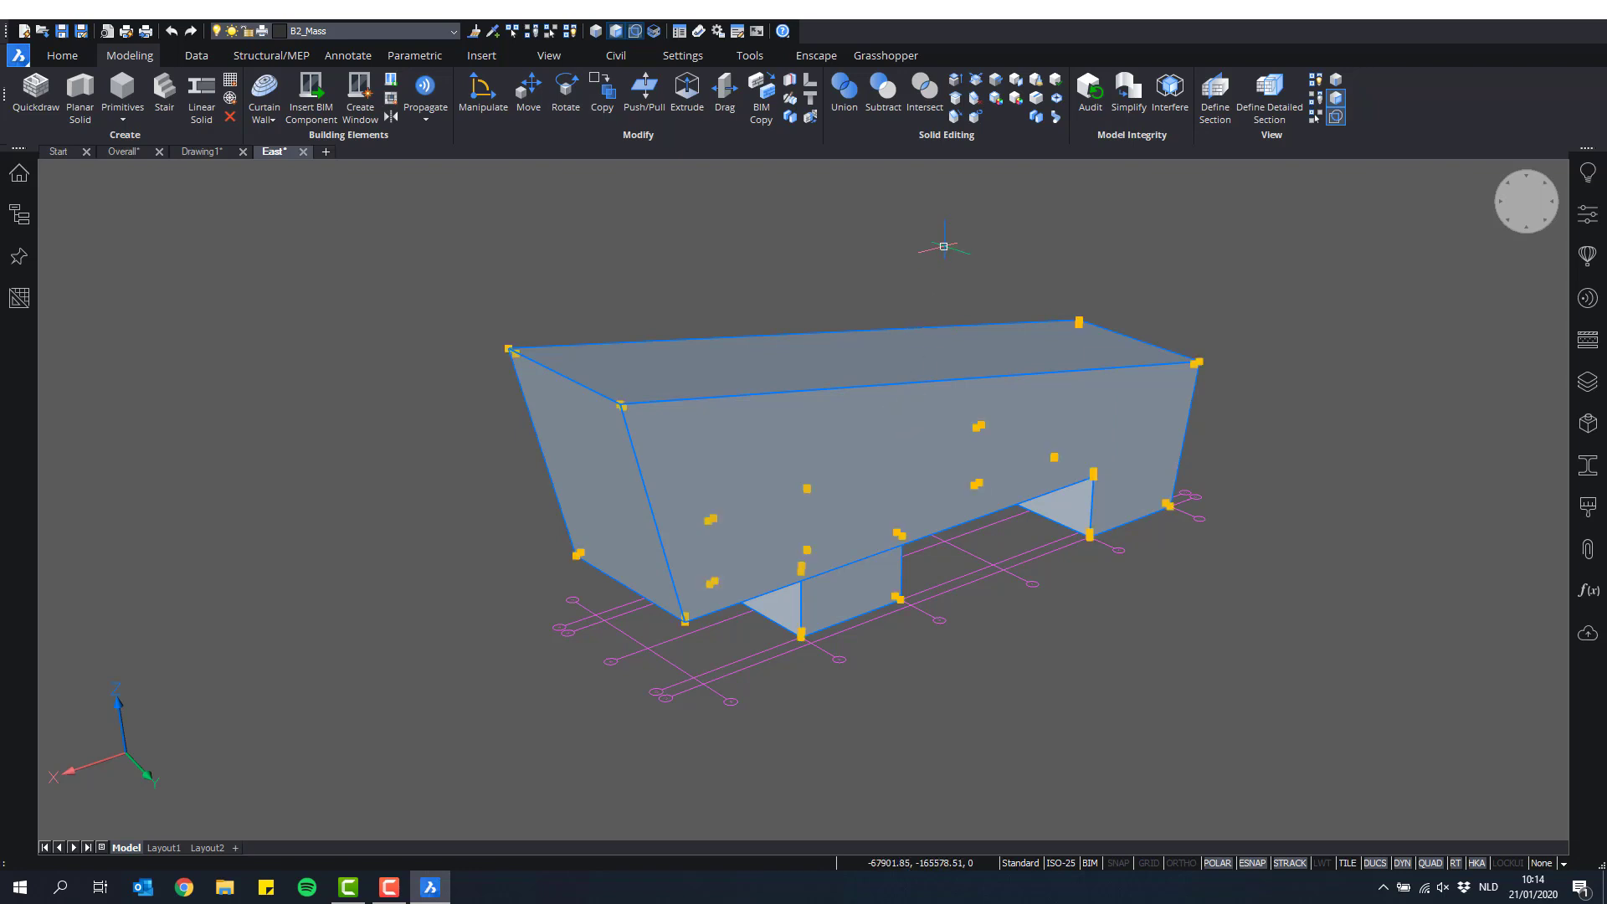
{"action": "middle_click_drag", "start_coordinate": [904, 248], "coordinate": [875, 255]}
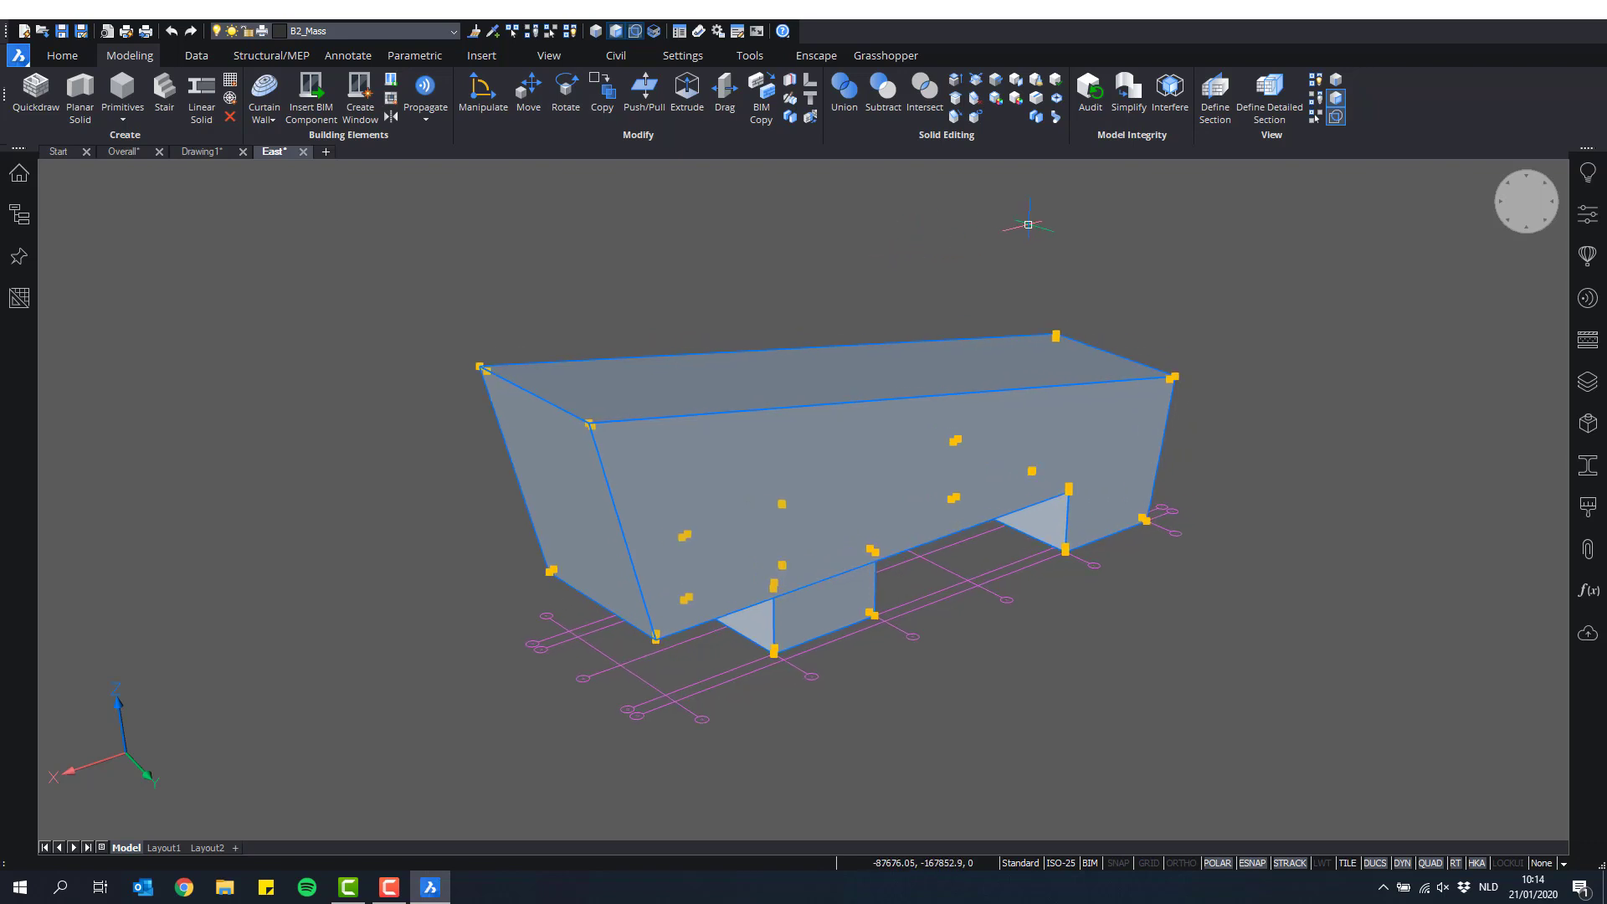
{"action": "mouse_move", "coordinate": [1028, 224]}
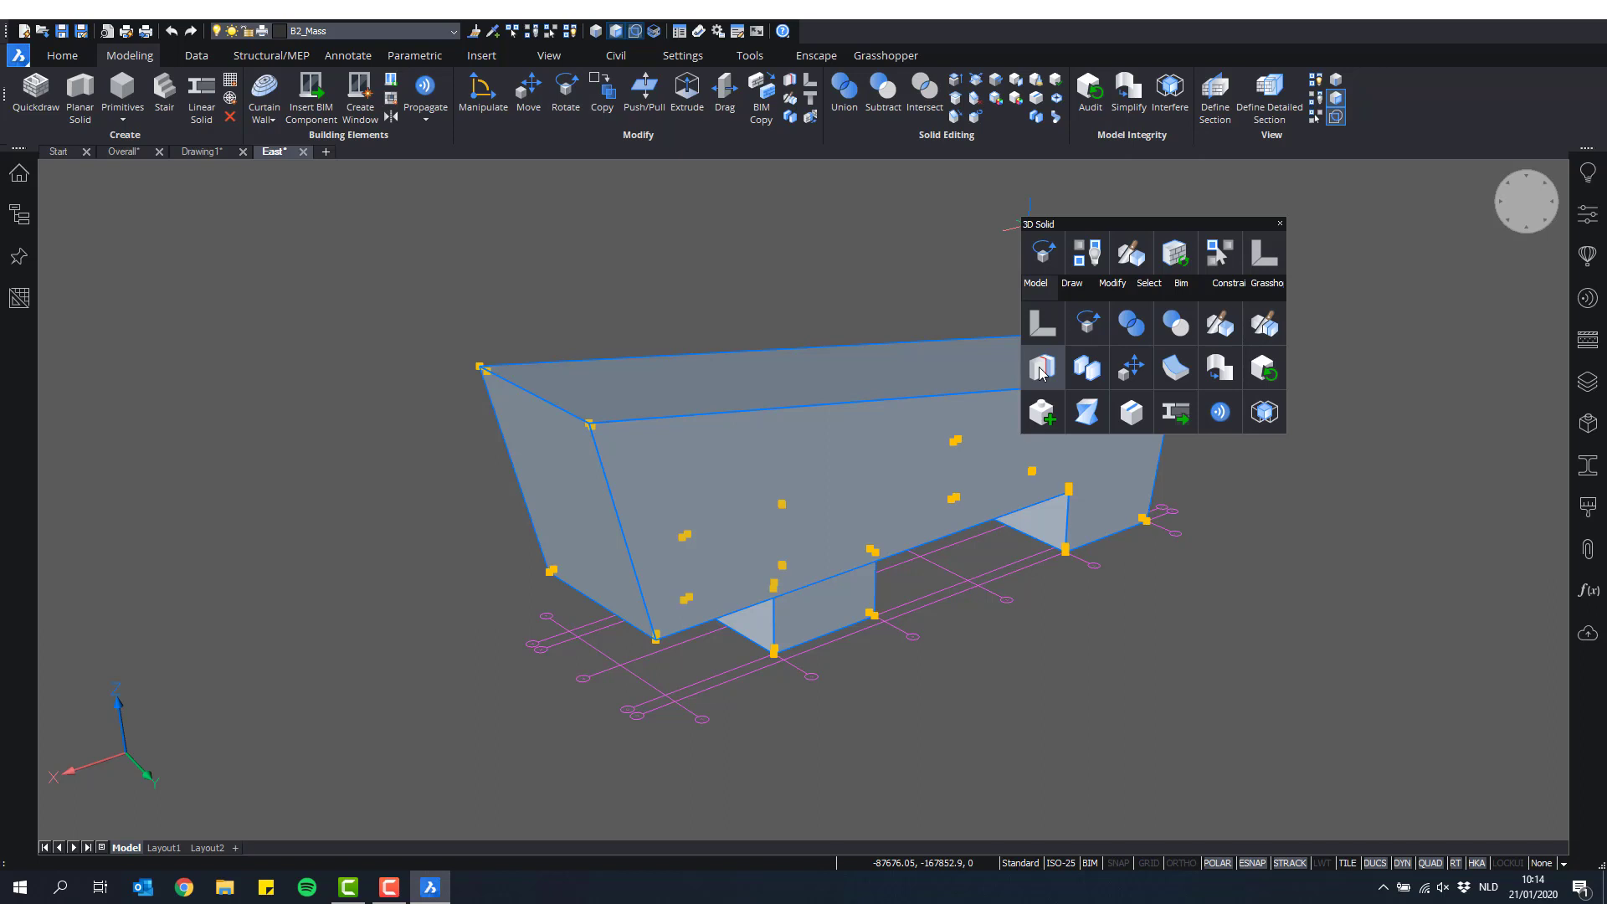
{"action": "left_click", "coordinate": [1043, 370]}
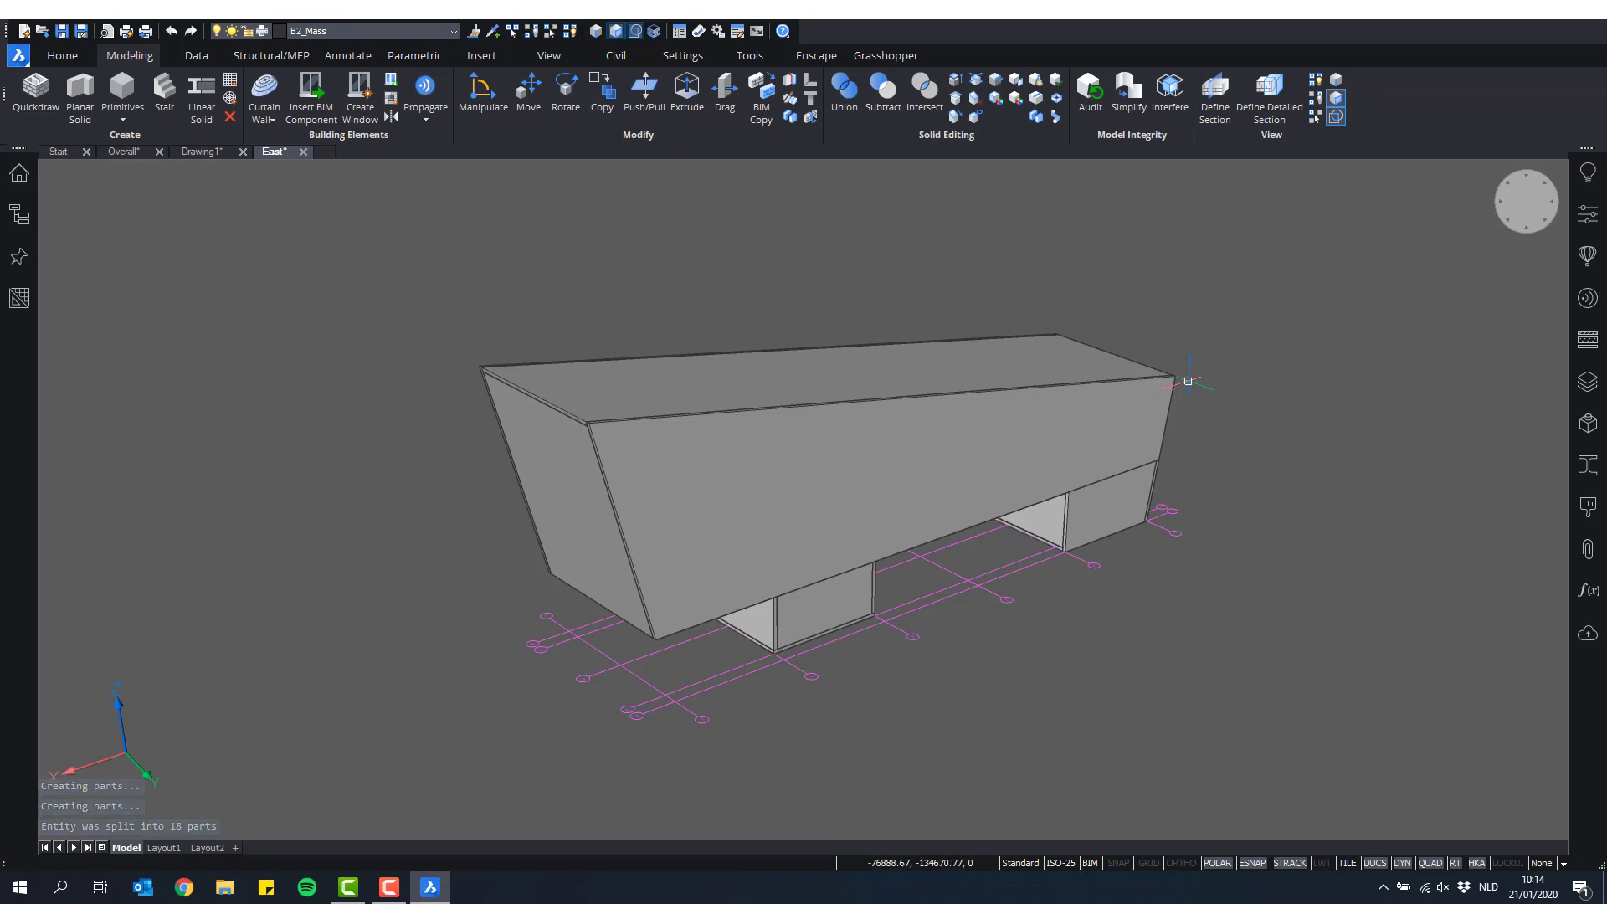
Step: Examine the separate solids and how they join at the roof, long walls, end face and lowered bays
{"action": "middle_click_drag", "start_coordinate": [1026, 449], "coordinate": [599, 470], "text": "shift"}
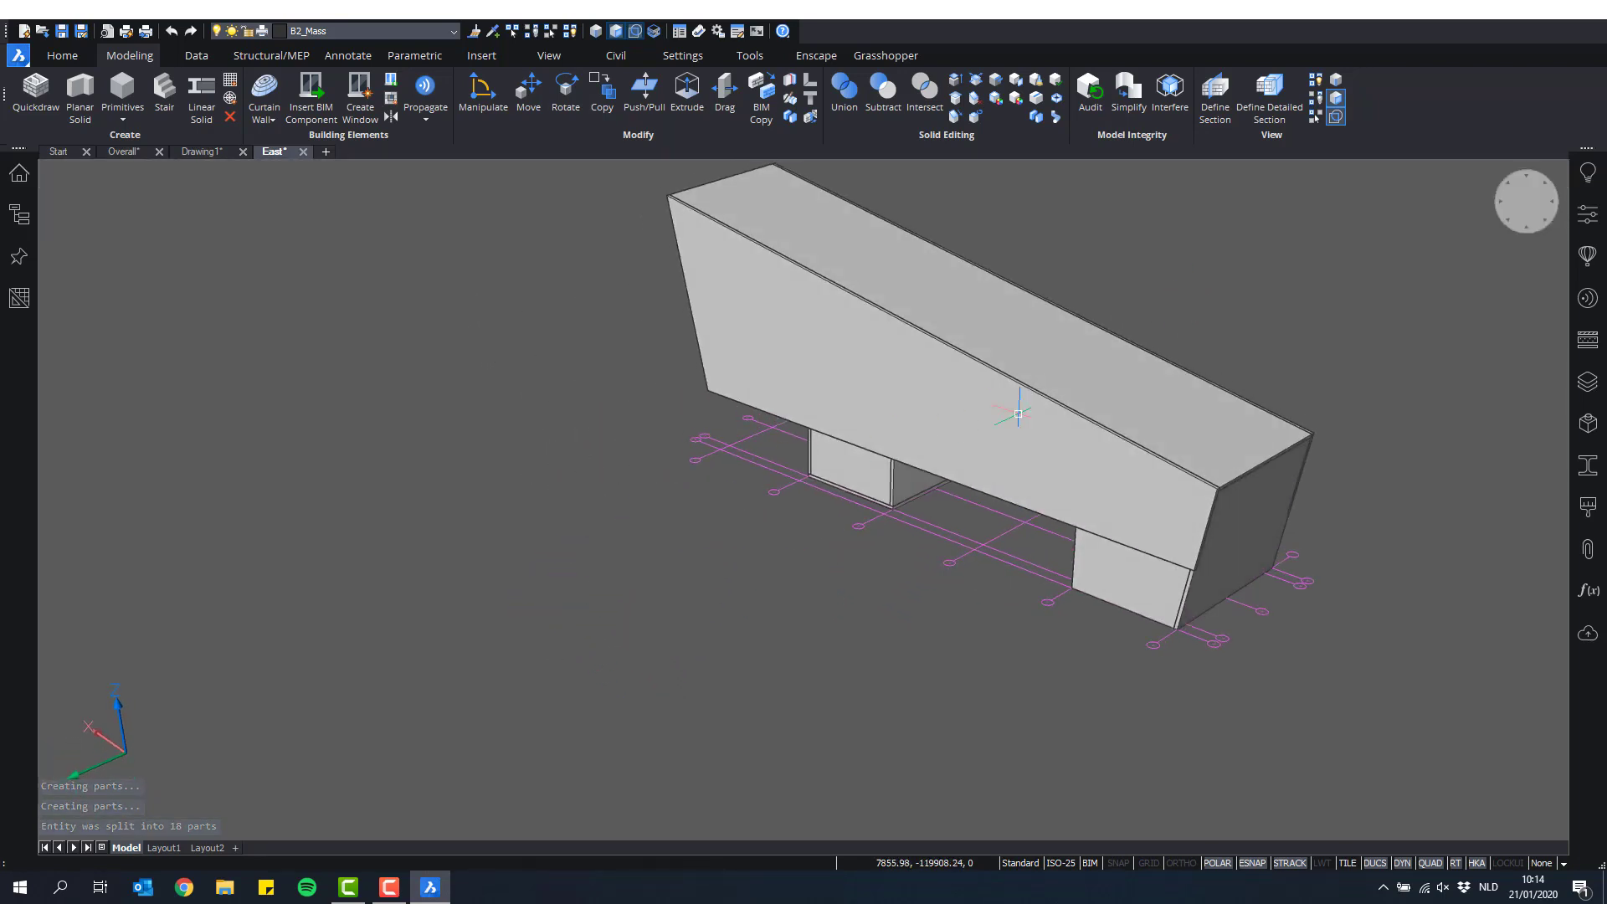
{"action": "middle_click_drag", "start_coordinate": [1016, 402], "coordinate": [1214, 438], "text": "shift"}
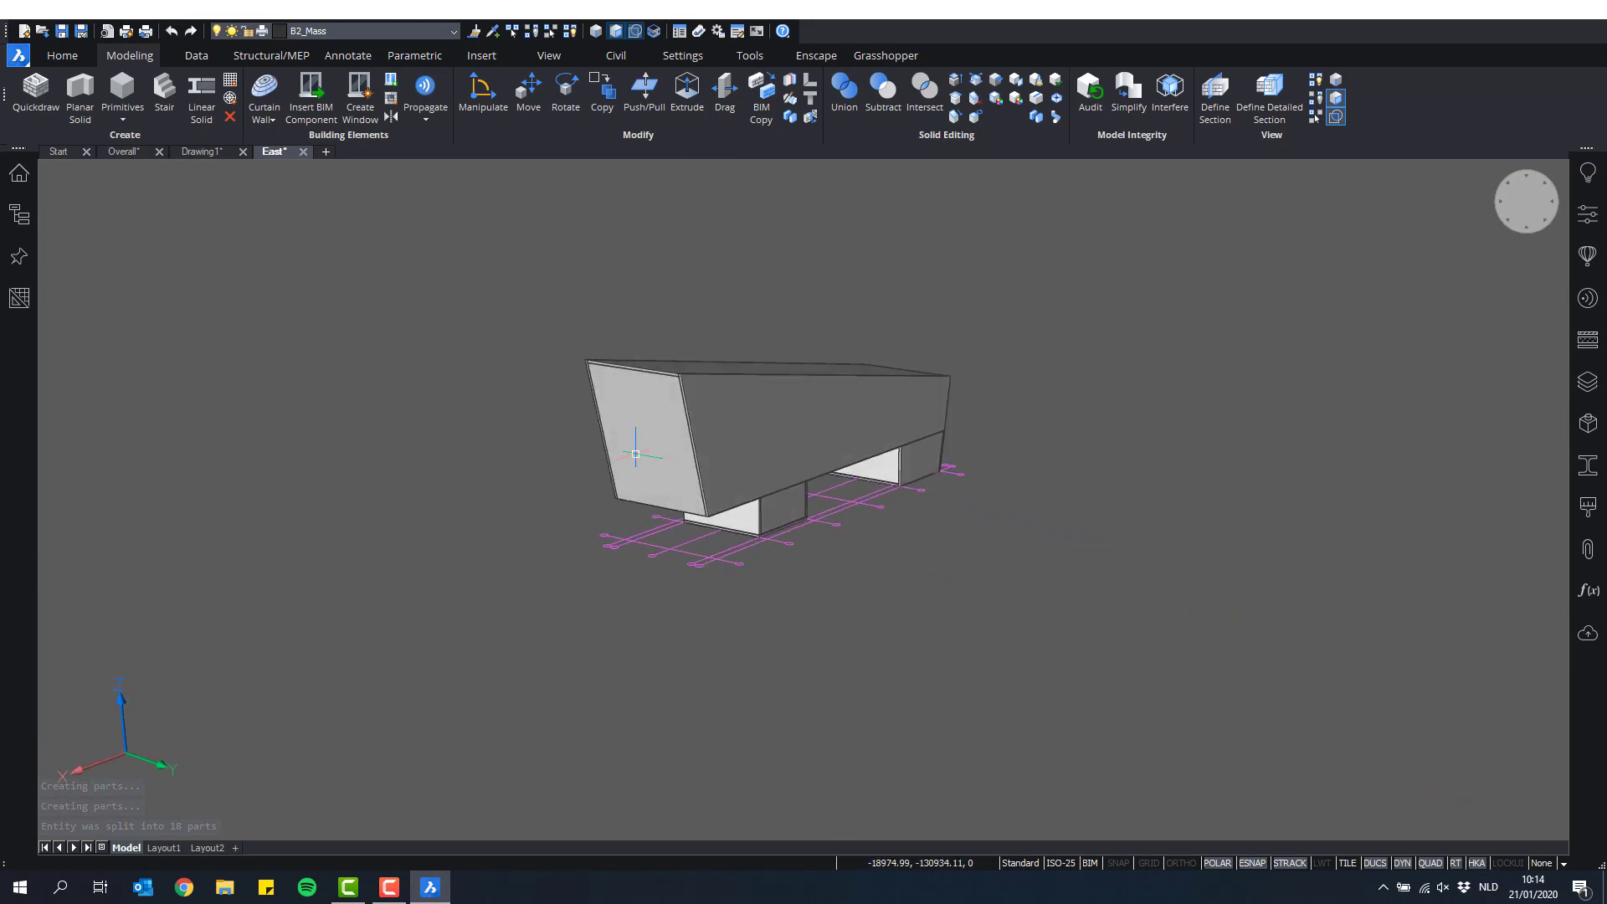
{"action": "scroll", "coordinate": [703, 388], "scroll_direction": "up", "scroll_amount": 4}
{"action": "middle_click_drag", "start_coordinate": [667, 319], "coordinate": [725, 340], "text": "shift"}
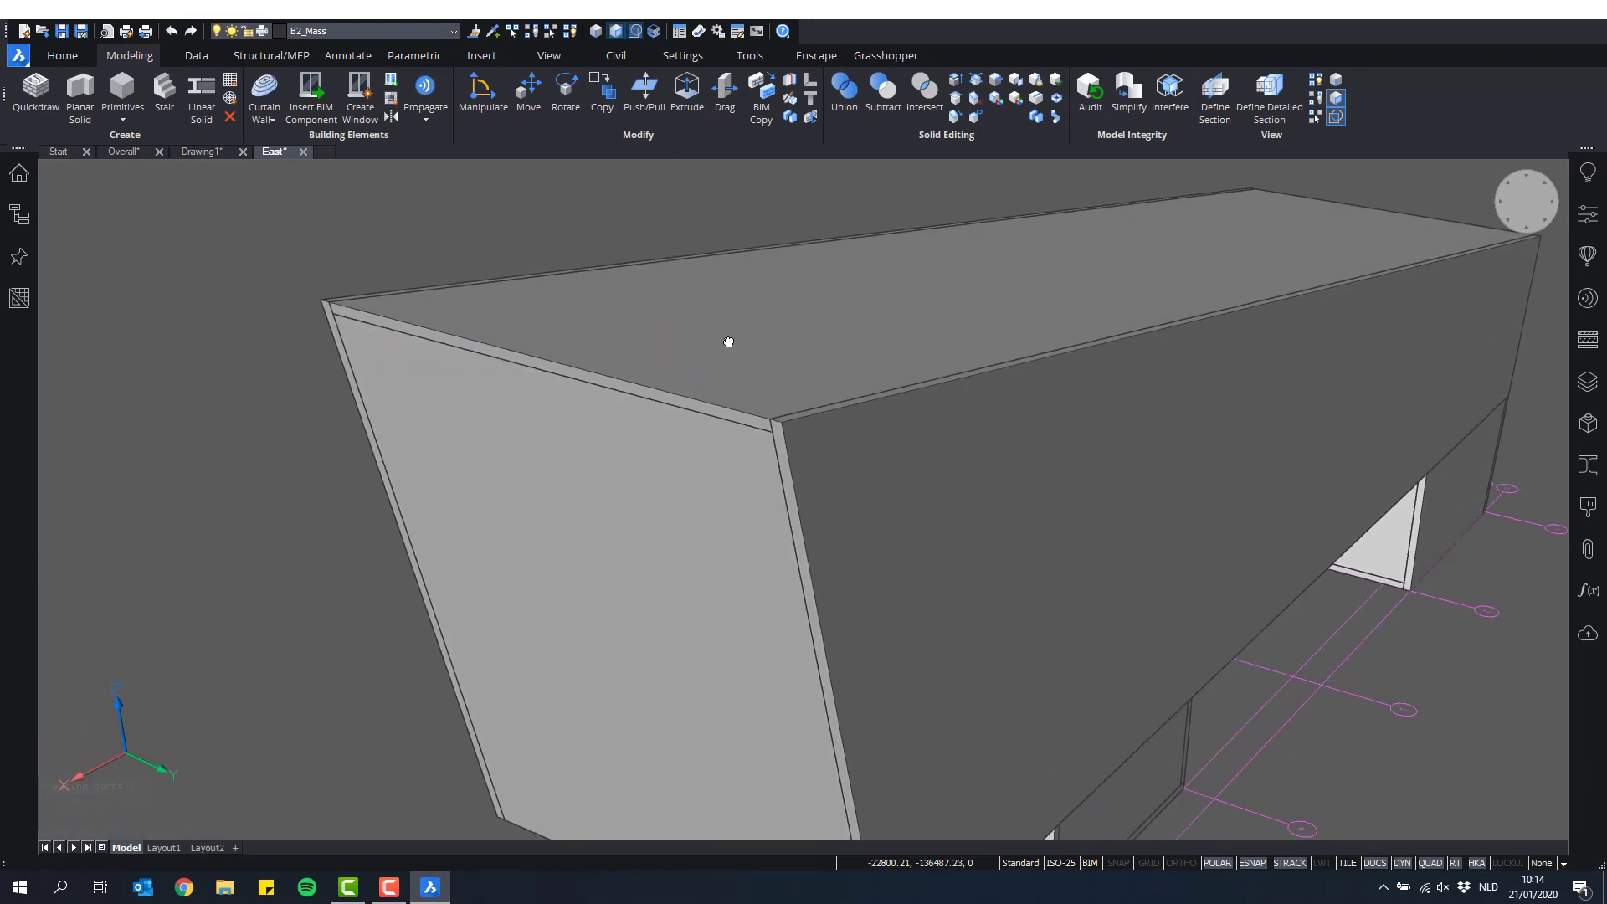
{"action": "scroll", "coordinate": [725, 340], "scroll_direction": "down", "scroll_amount": 2}
{"action": "left_click", "coordinate": [872, 448]}
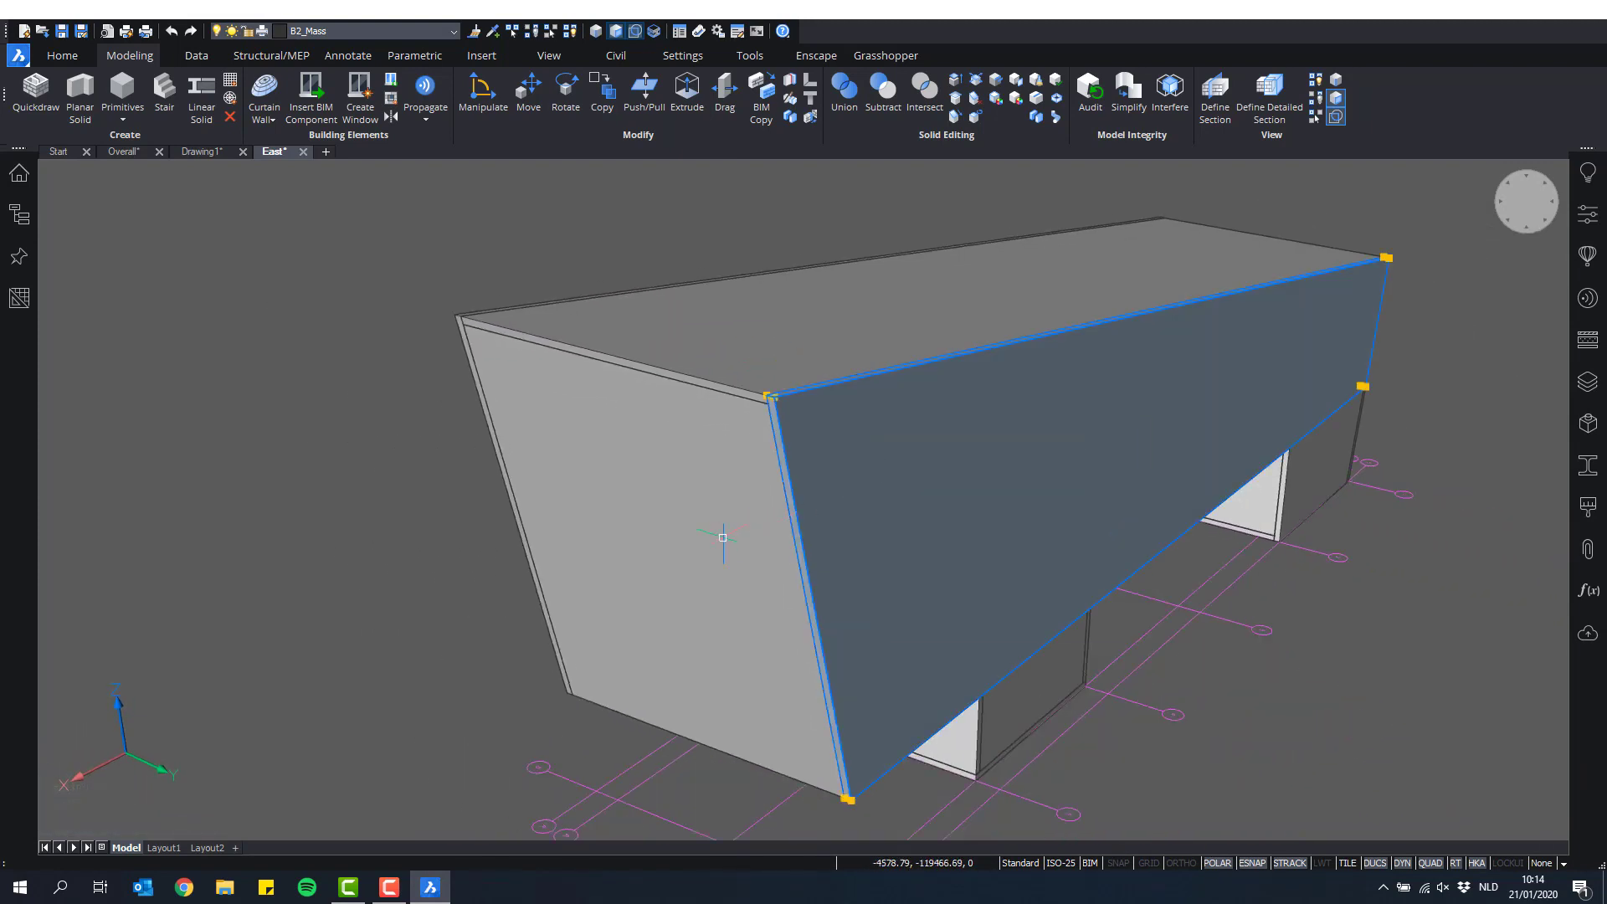
{"action": "key", "text": "Escape"}
{"action": "mouse_move", "coordinate": [733, 333]}
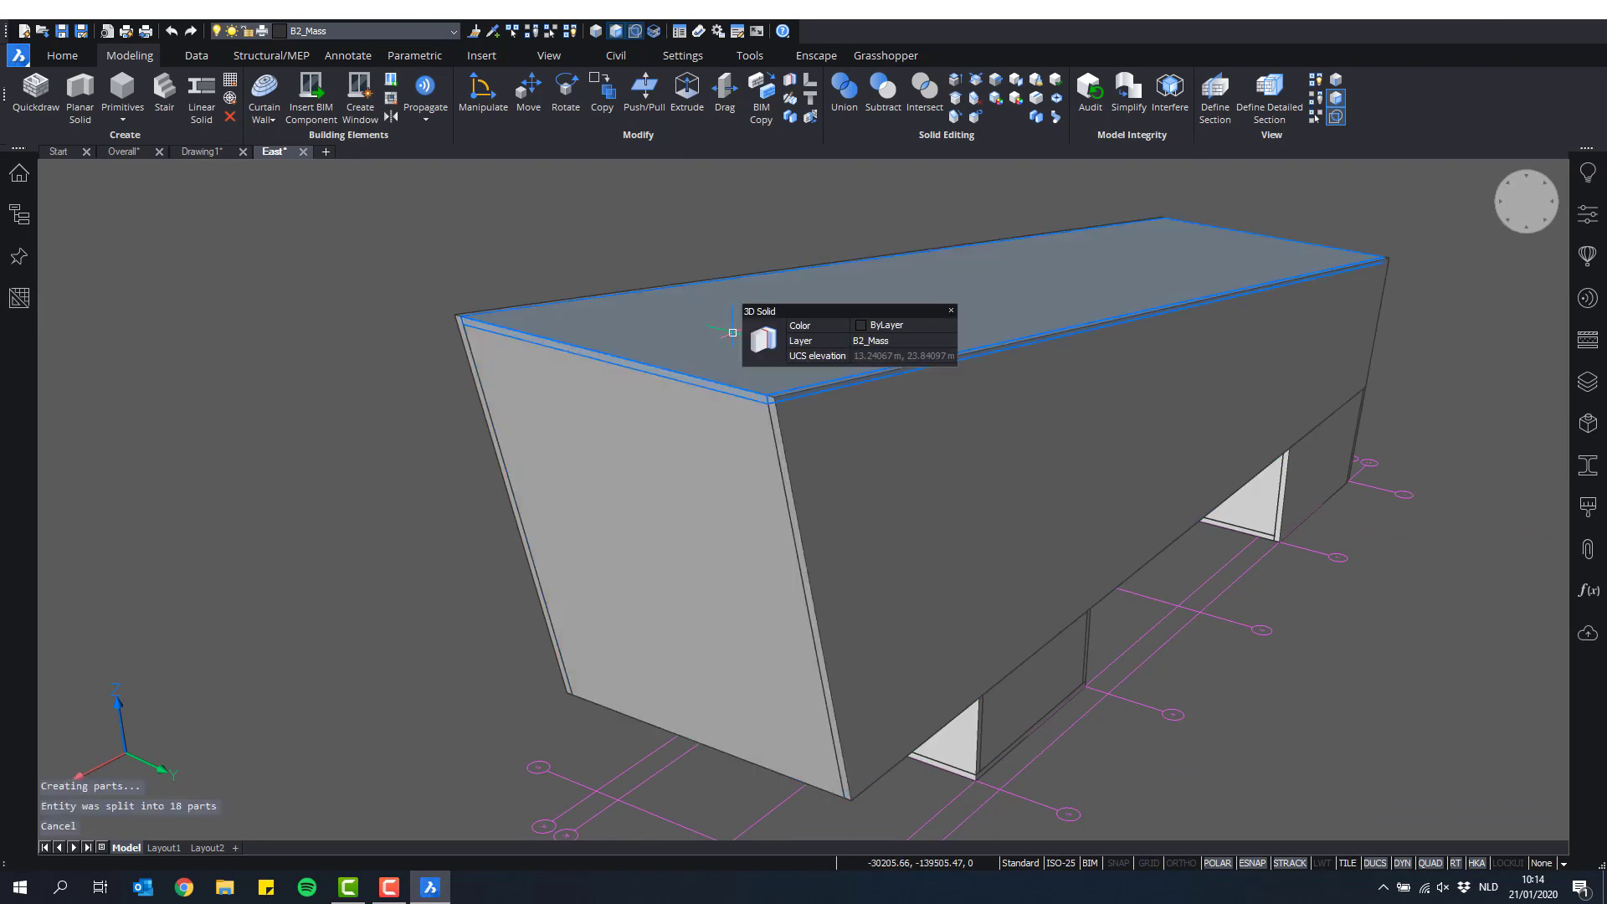
{"action": "middle_click_drag", "start_coordinate": [886, 477], "coordinate": [998, 437], "text": "shift"}
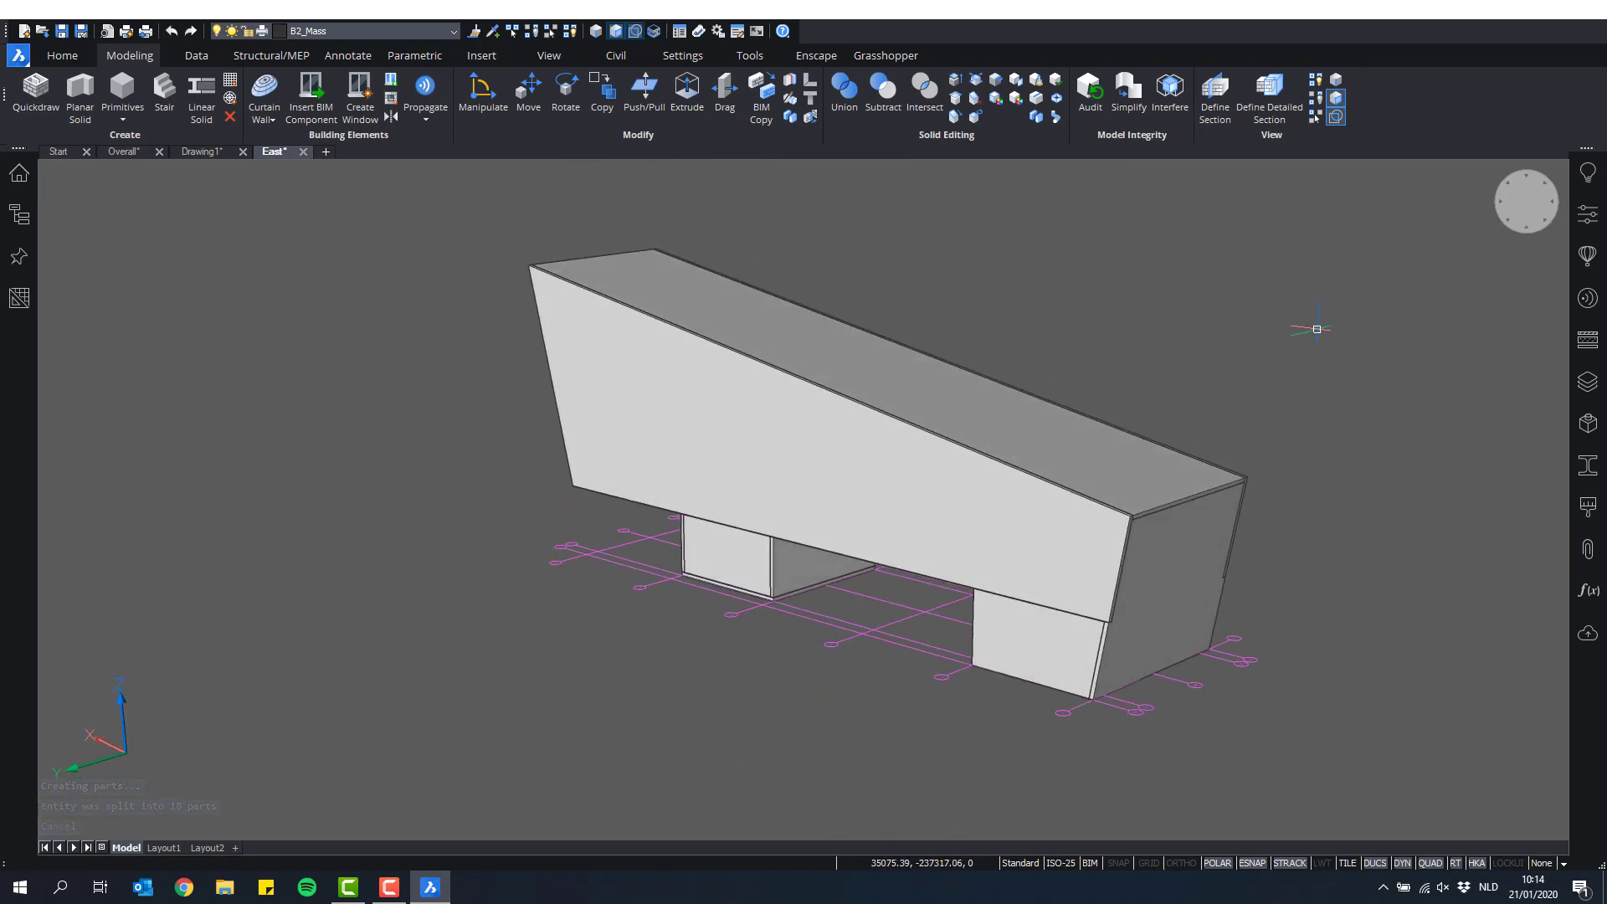
{"action": "scroll", "coordinate": [1038, 653], "scroll_direction": "up", "scroll_amount": 5}
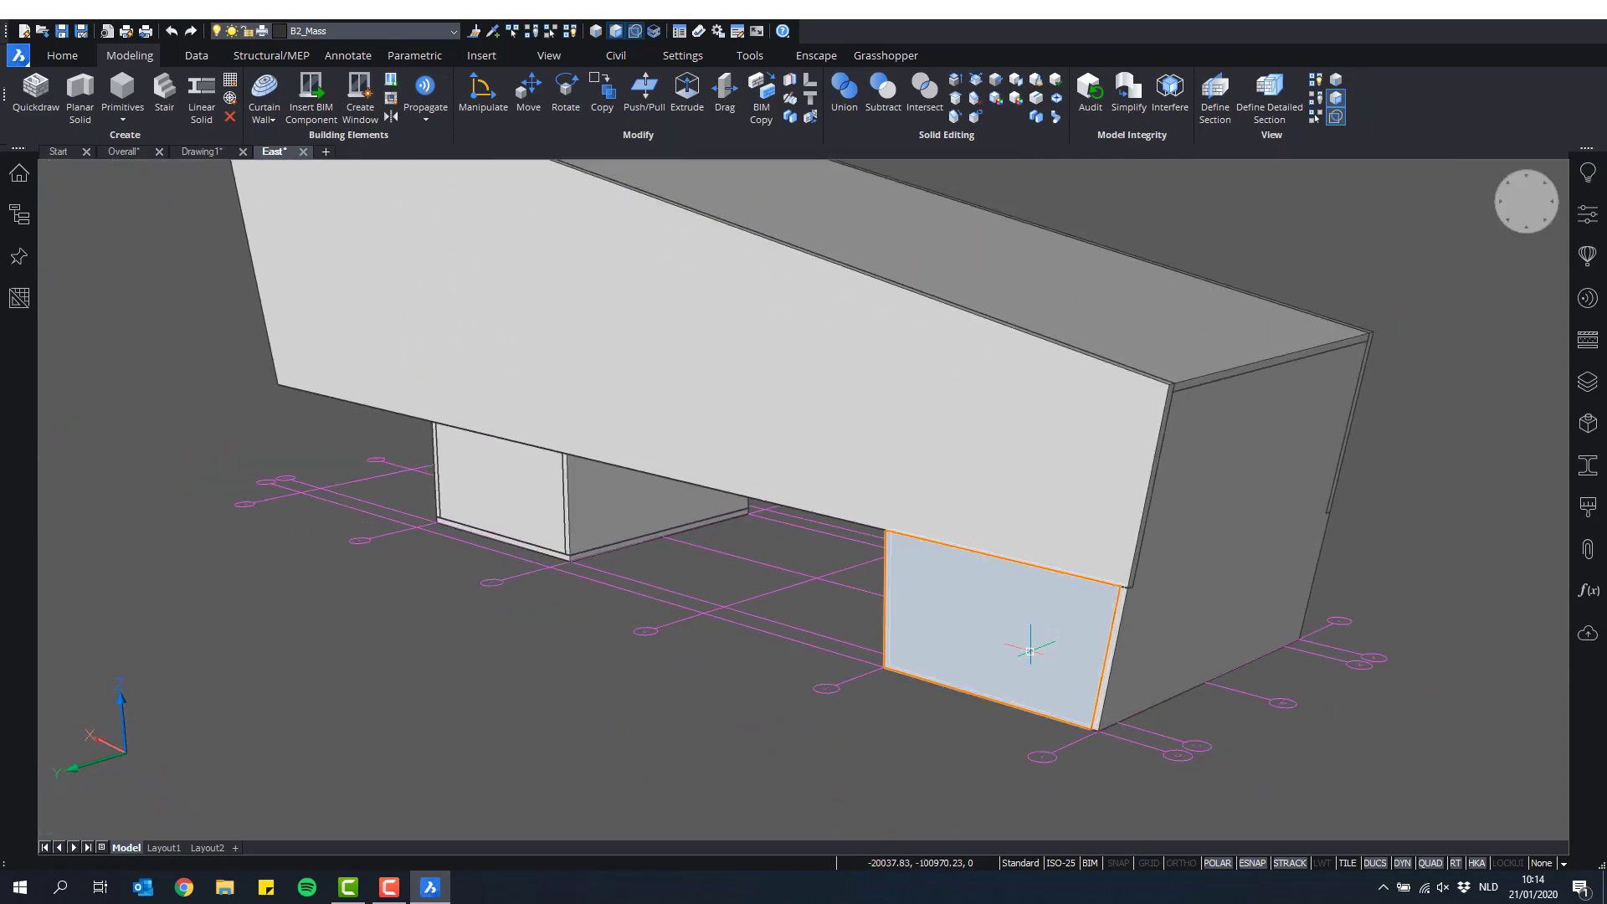
{"action": "middle_click_drag", "start_coordinate": [1031, 649], "coordinate": [926, 585], "text": "shift"}
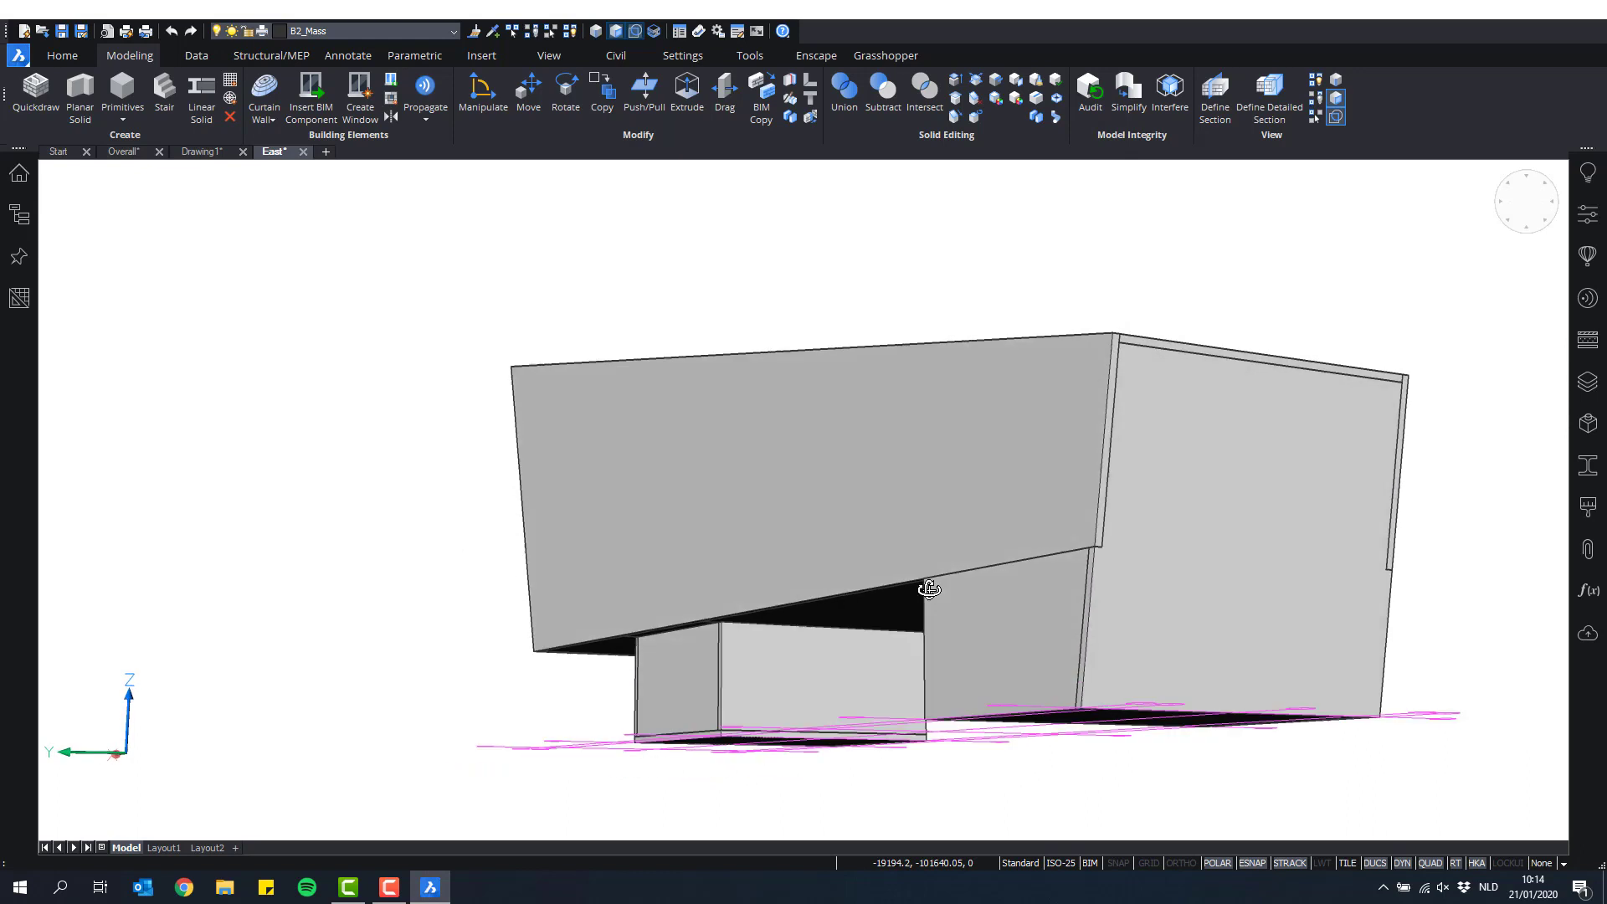
{"action": "left_click", "coordinate": [1029, 657]}
{"action": "left_click", "coordinate": [1005, 459]}
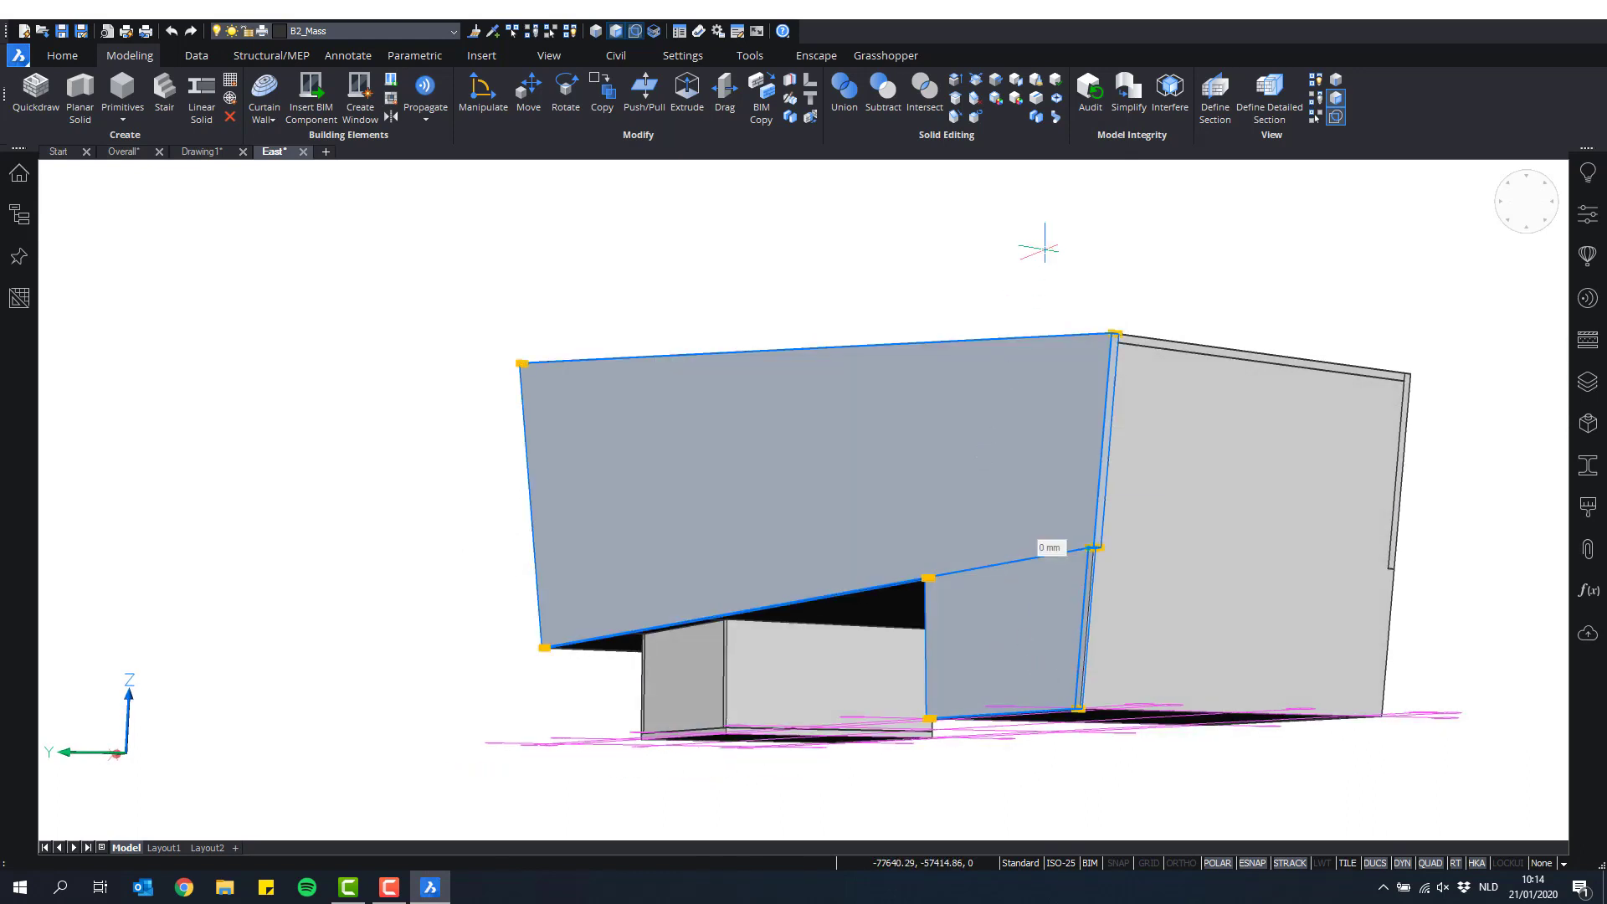
{"action": "key", "text": "Escape"}
{"action": "key", "text": "Escape"}
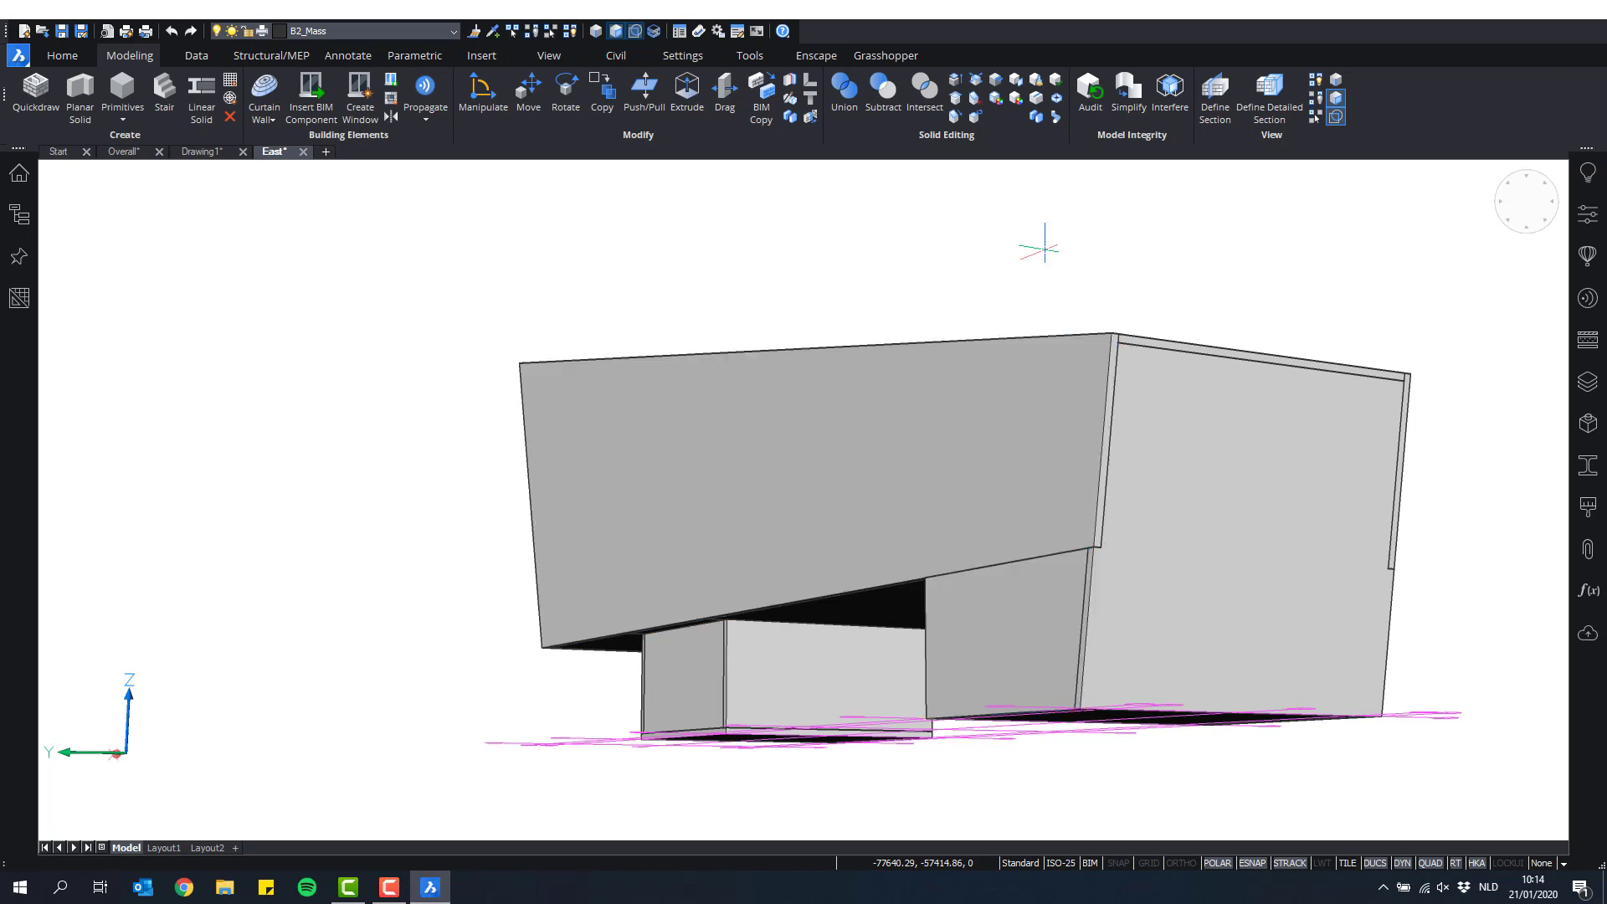
Step: Union the upper long wall with the lower wall piece beneath it at the end corner
{"action": "left_click", "coordinate": [1040, 613]}
{"action": "mouse_move", "coordinate": [1042, 420]}
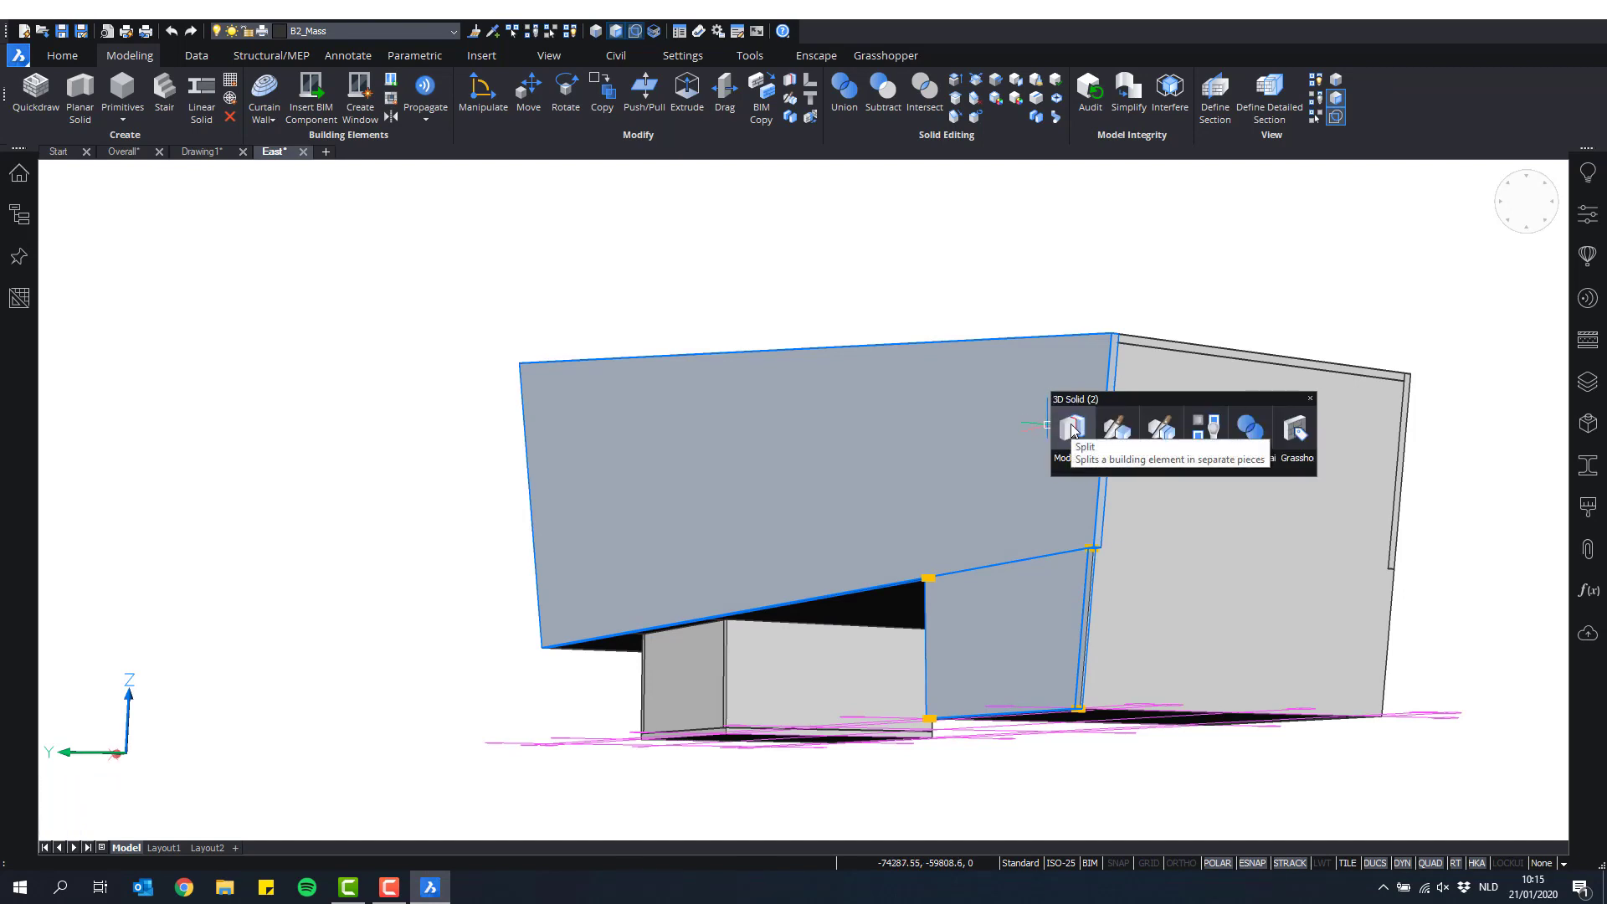
{"action": "mouse_move", "coordinate": [1078, 462]}
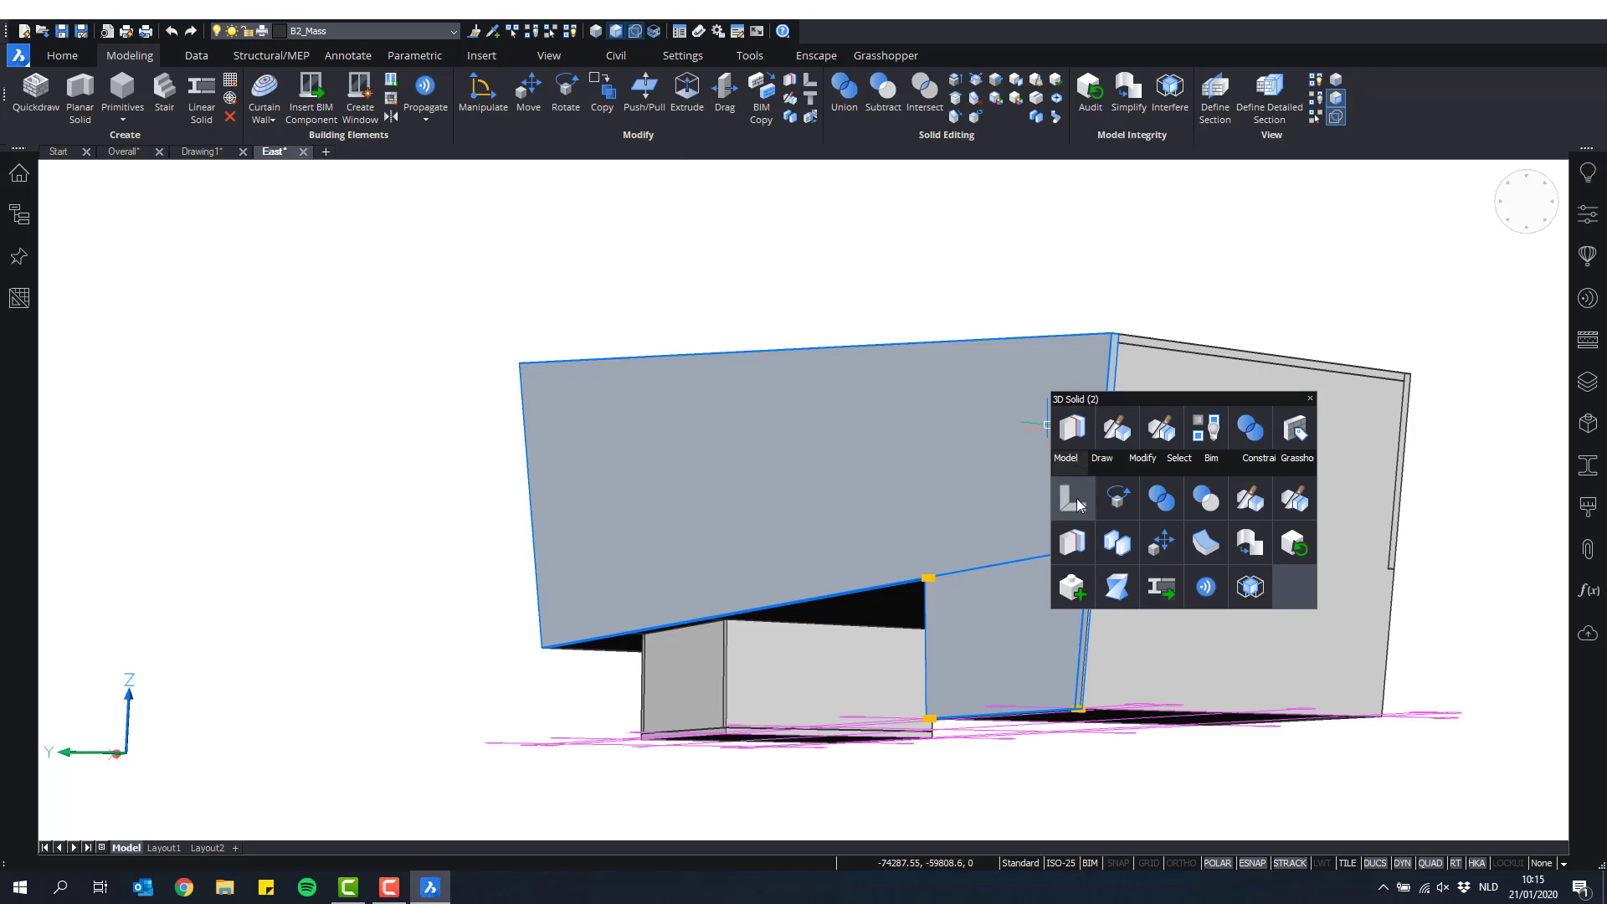
{"action": "left_click", "coordinate": [1159, 503]}
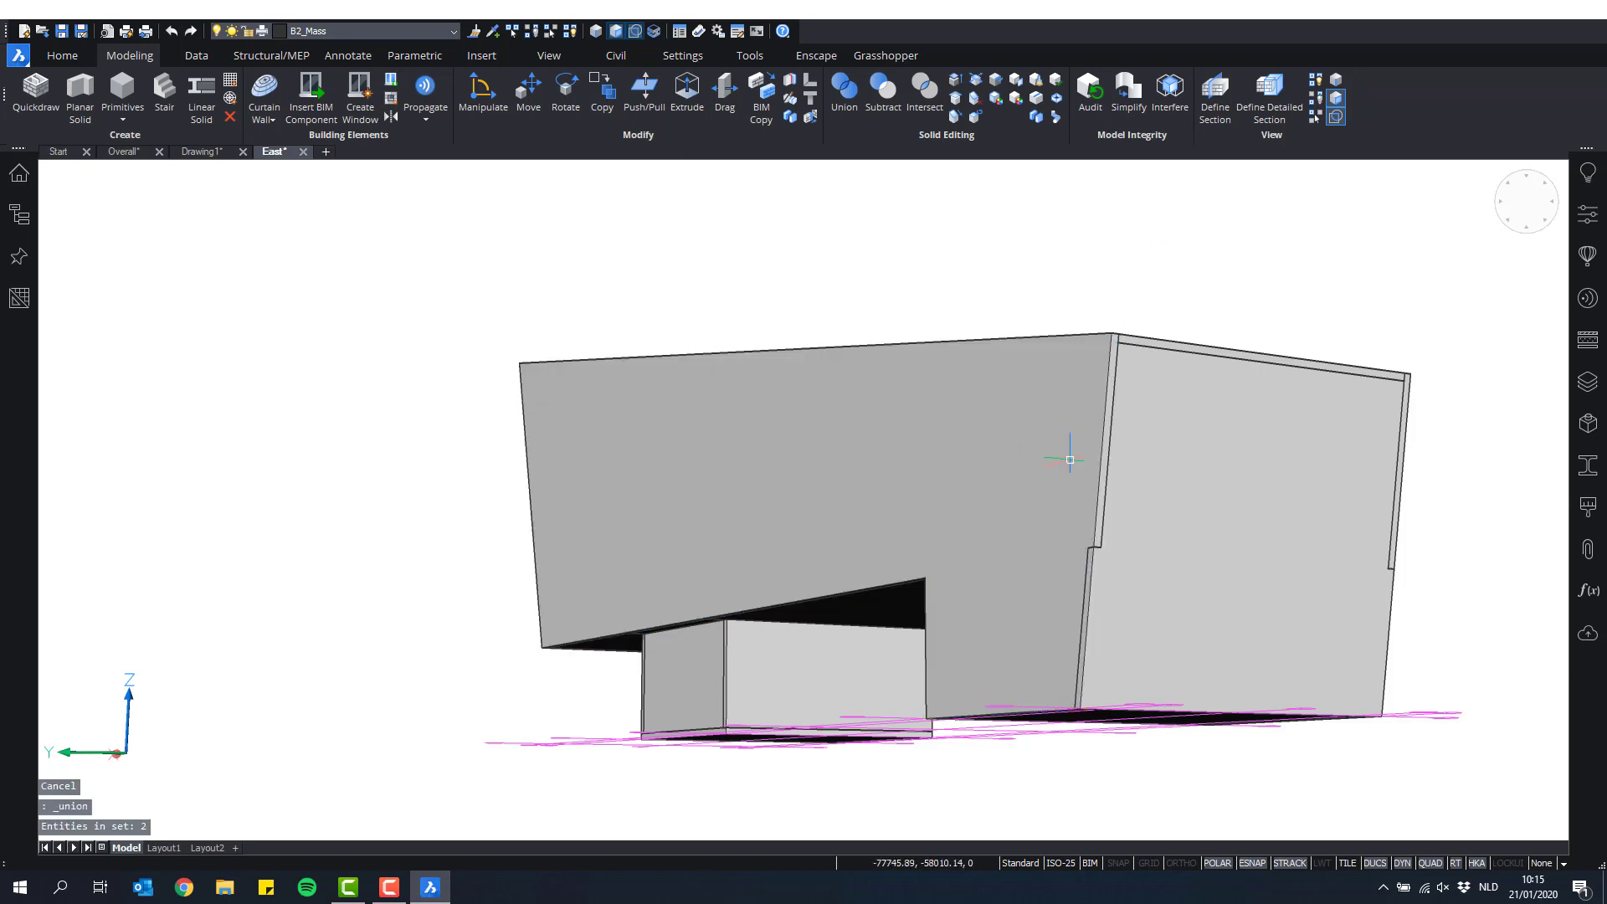
Step: Union the opposite long wall's upper part with its lower wall piece next to the end face
{"action": "middle_click_drag", "start_coordinate": [1059, 449], "coordinate": [969, 469], "text": "shift"}
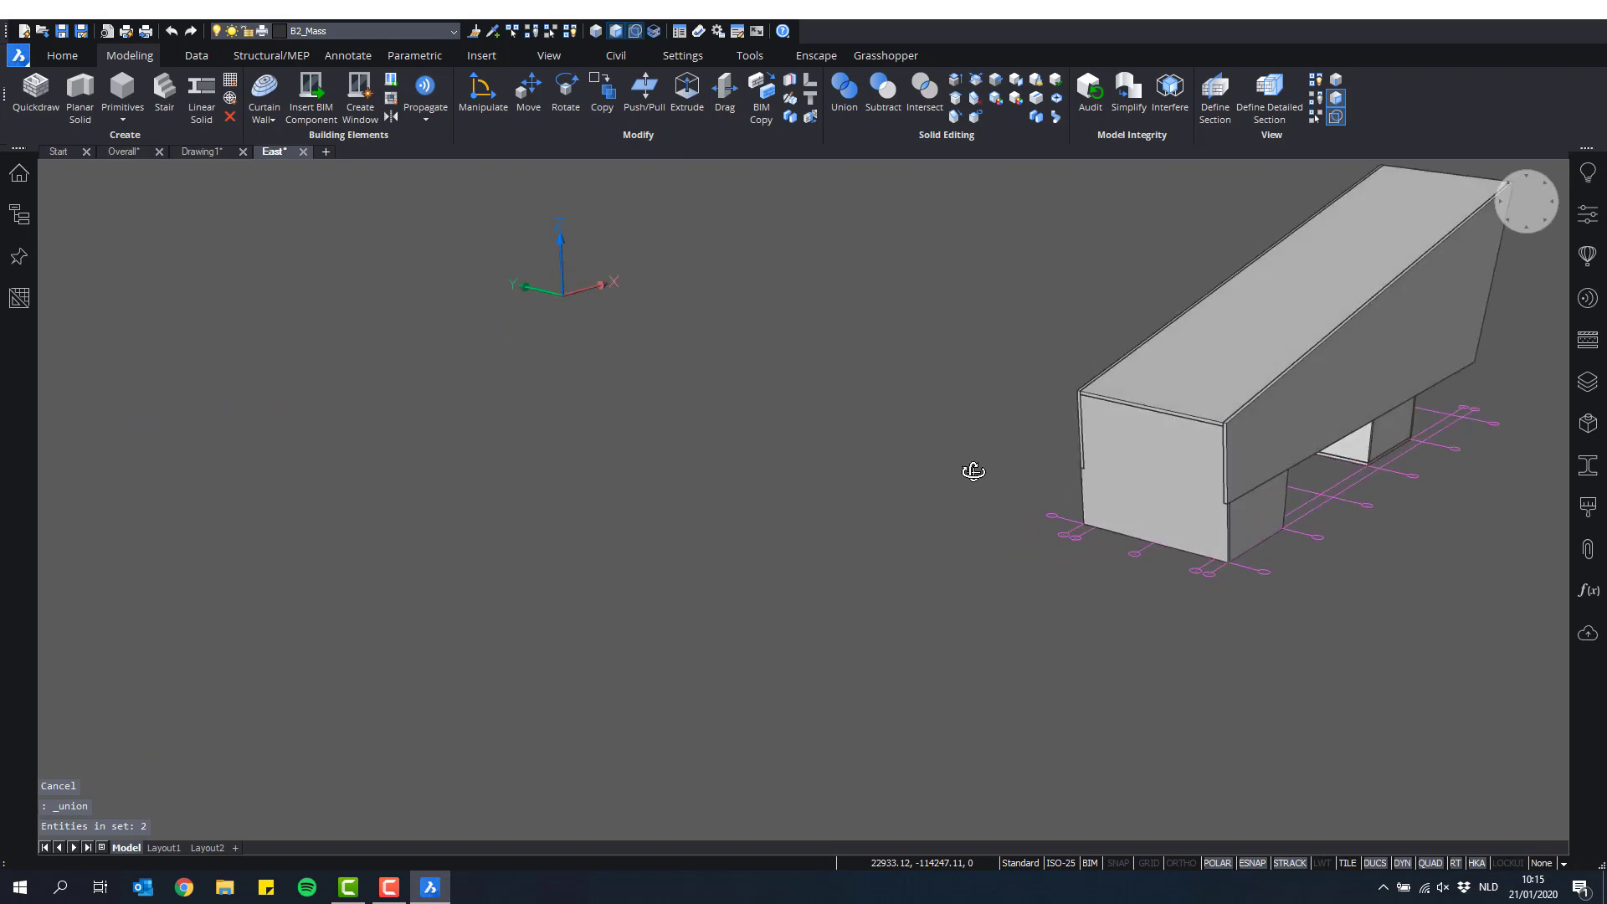
{"action": "scroll", "coordinate": [1356, 435], "scroll_direction": "up", "scroll_amount": 3}
{"action": "scroll", "coordinate": [1172, 519], "scroll_direction": "down", "scroll_amount": 2}
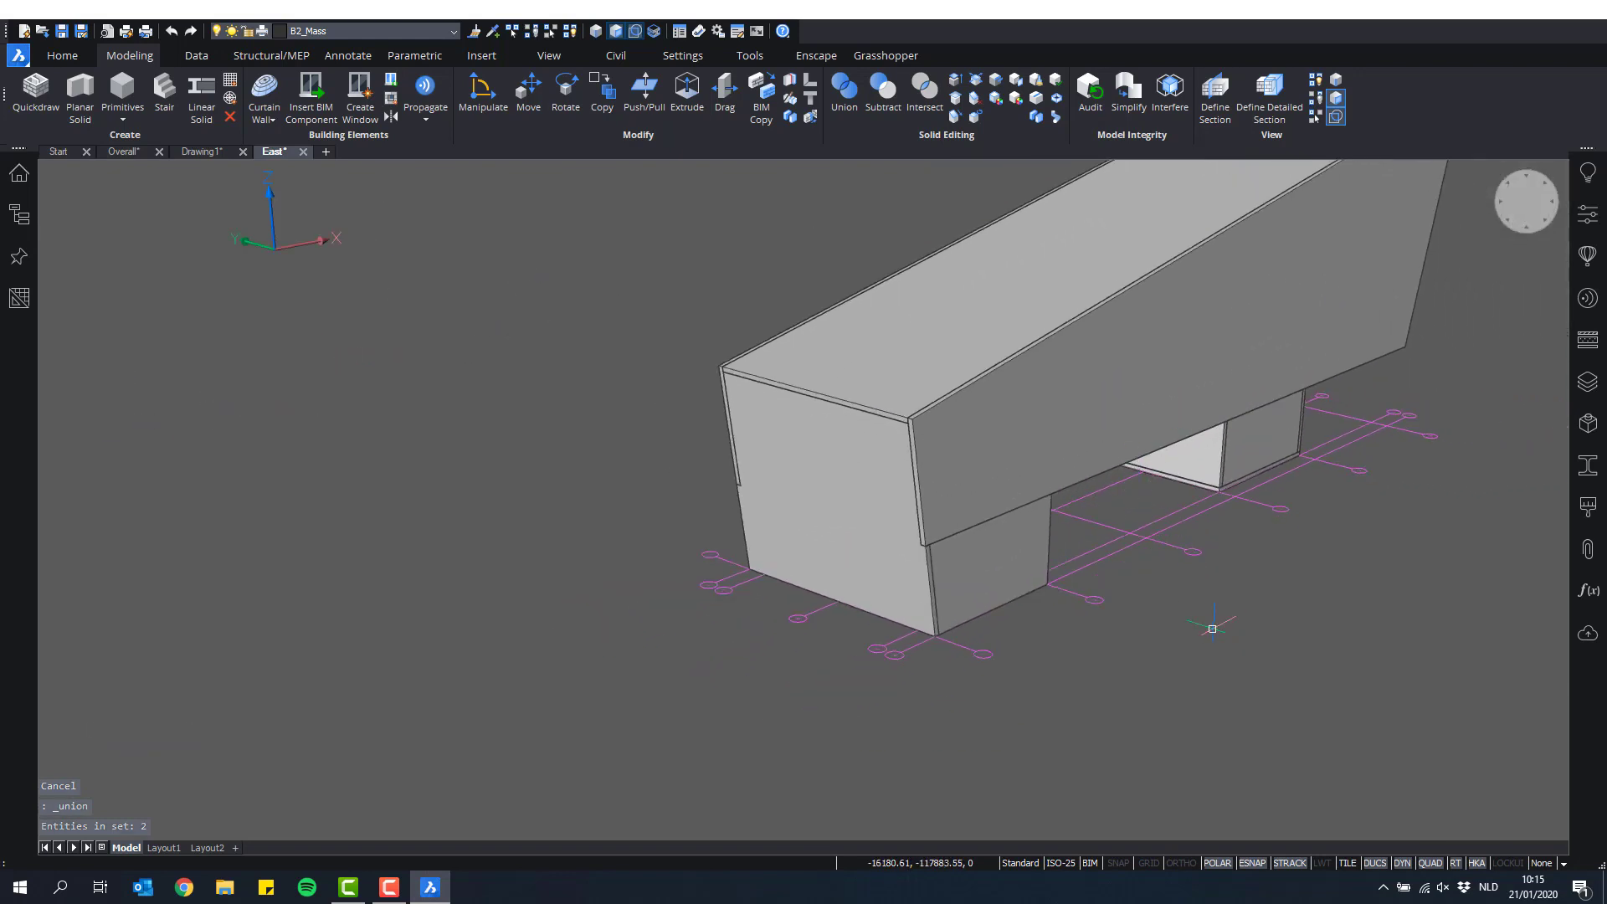
{"action": "scroll", "coordinate": [1114, 402], "scroll_direction": "up", "scroll_amount": 3}
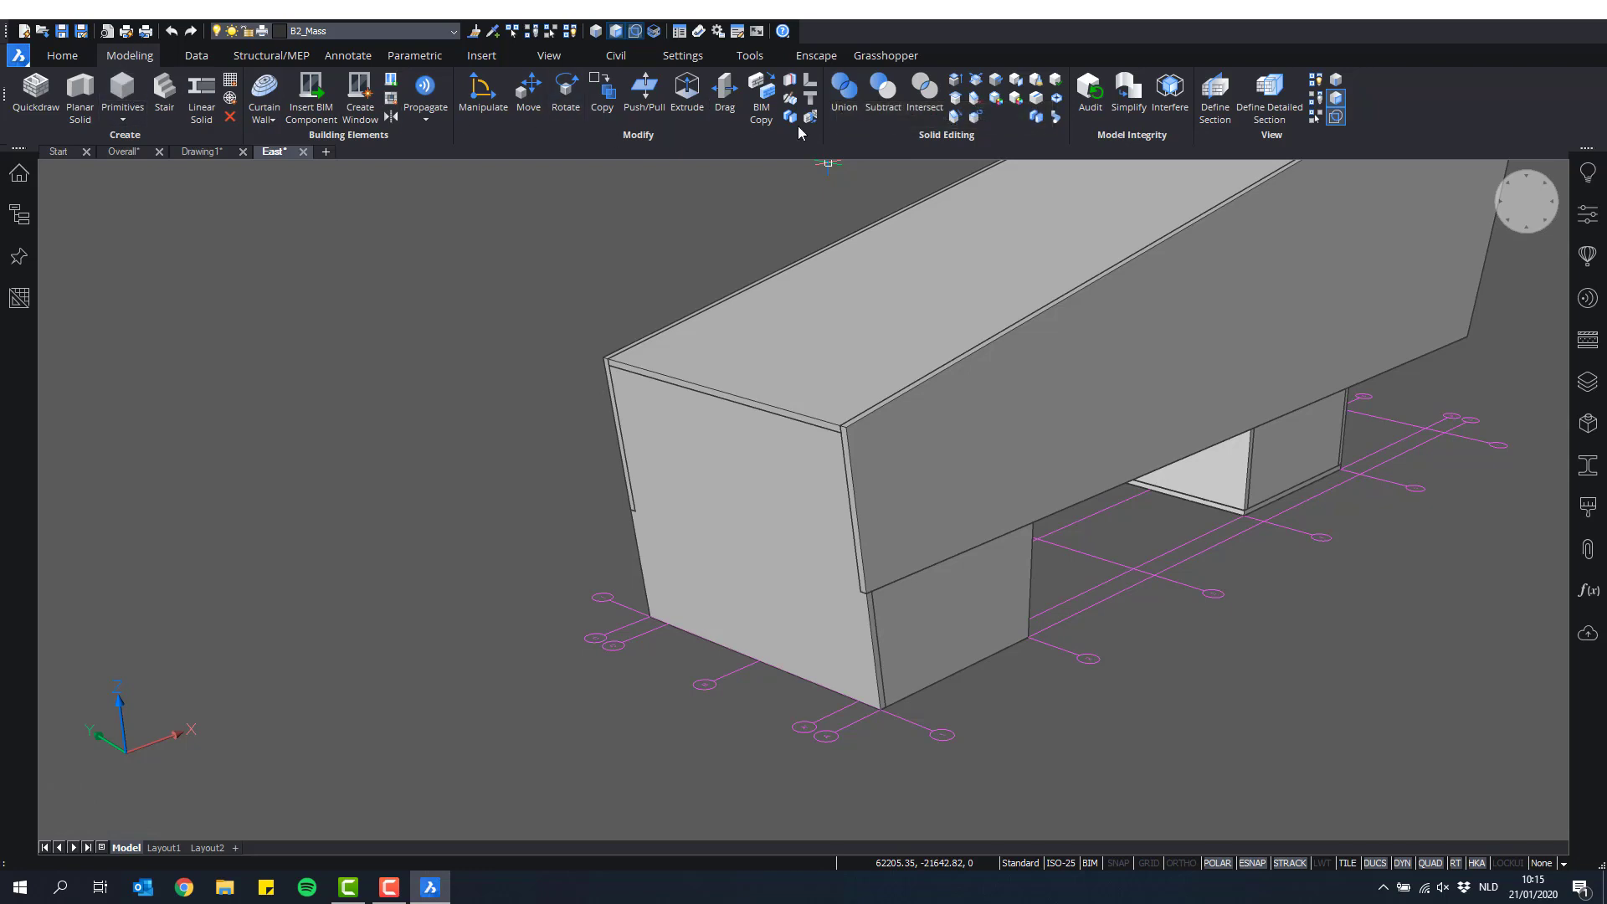
{"action": "left_click", "coordinate": [845, 100]}
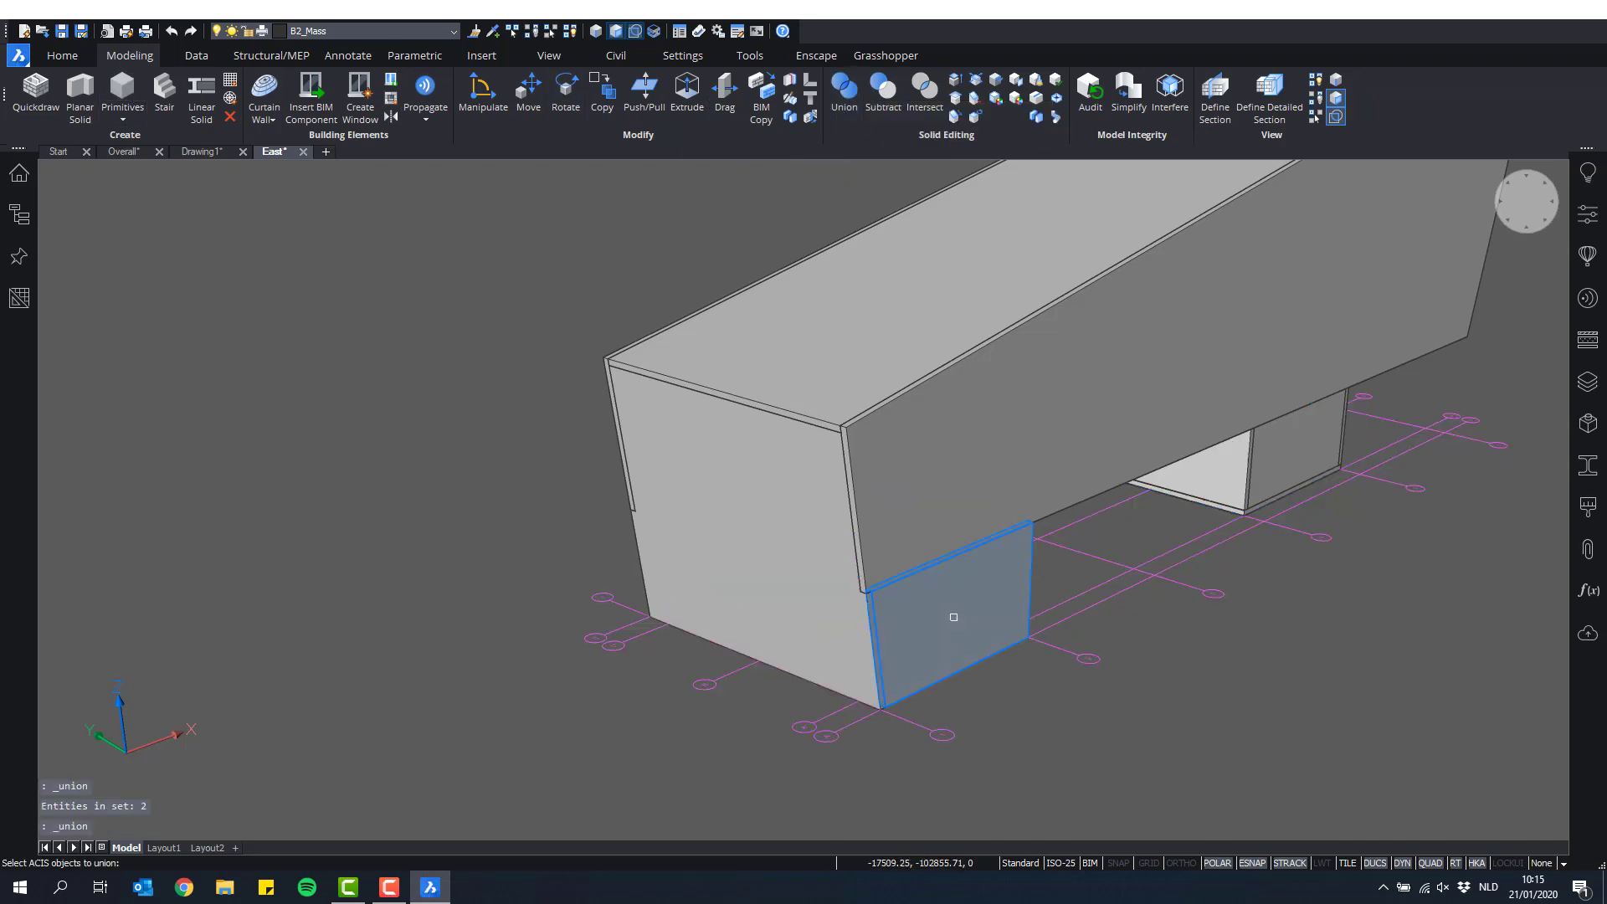
{"action": "left_click", "coordinate": [953, 617]}
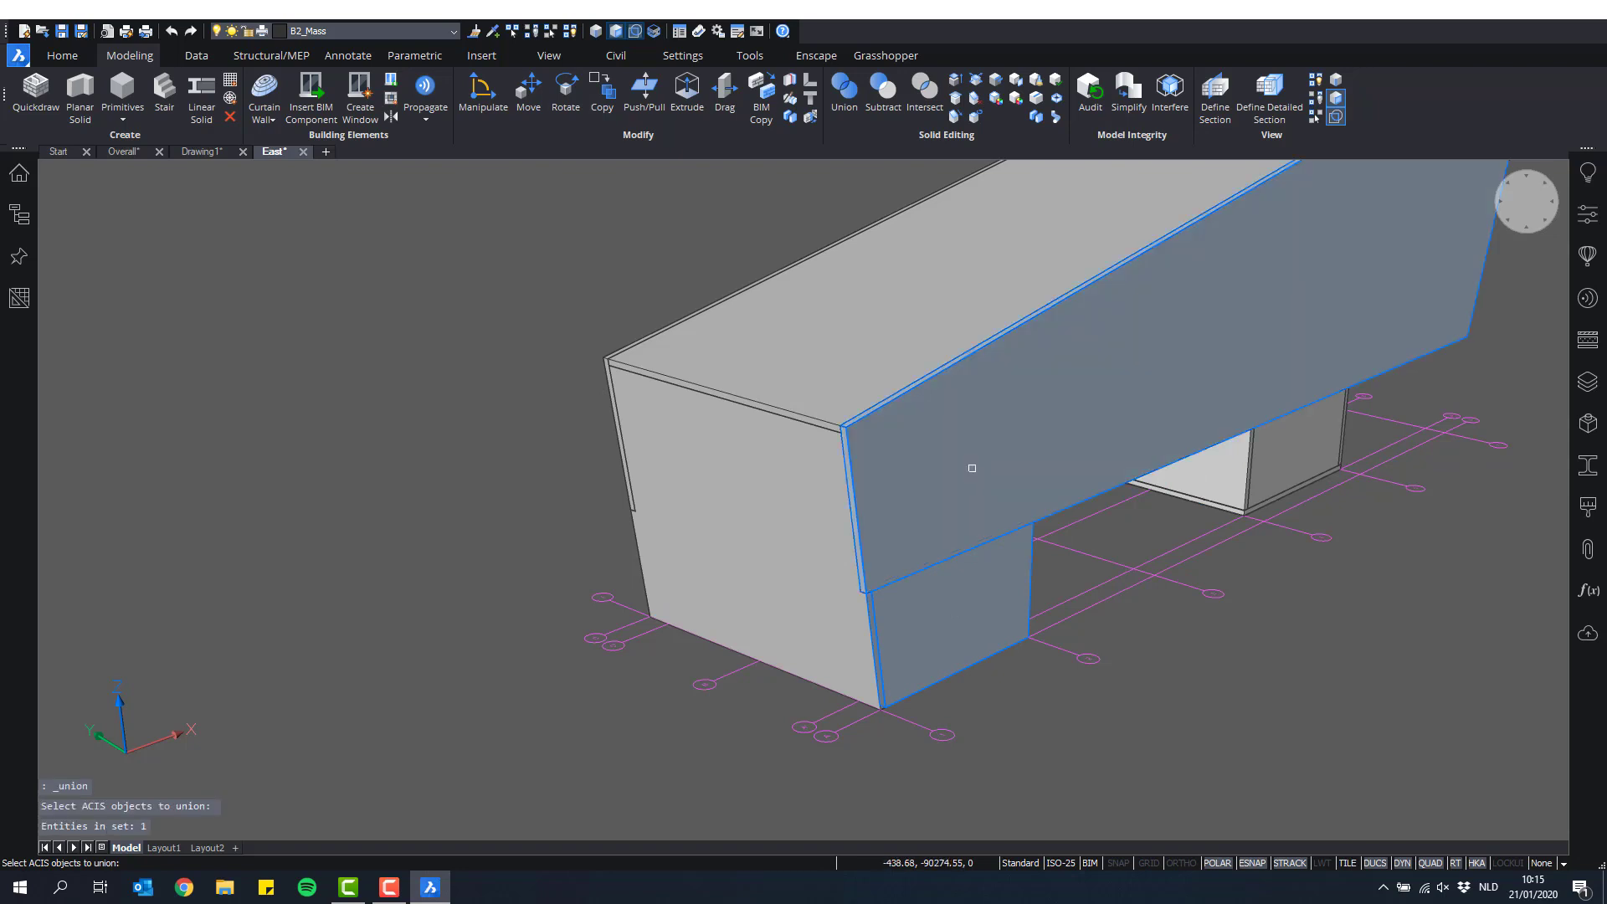
{"action": "left_click", "coordinate": [972, 468]}
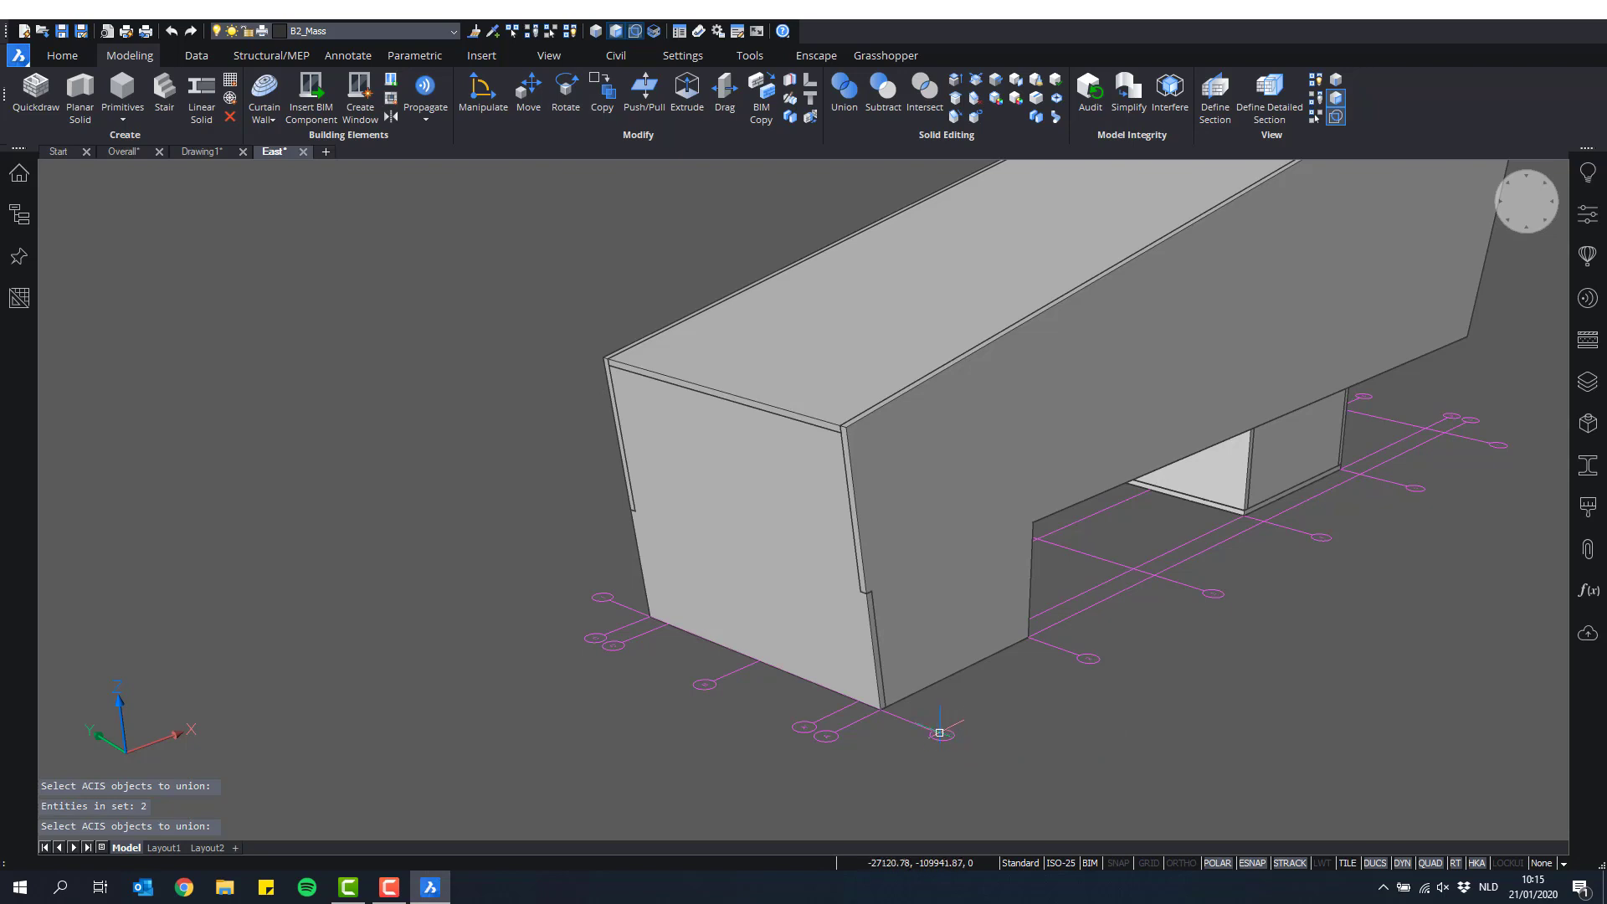
Step: Examine the stepped joint where the unified long wall meets the end wall
{"action": "scroll", "coordinate": [853, 617], "scroll_direction": "down", "scroll_amount": 3}
{"action": "middle_click_drag", "start_coordinate": [853, 617], "coordinate": [889, 623], "text": "shift"}
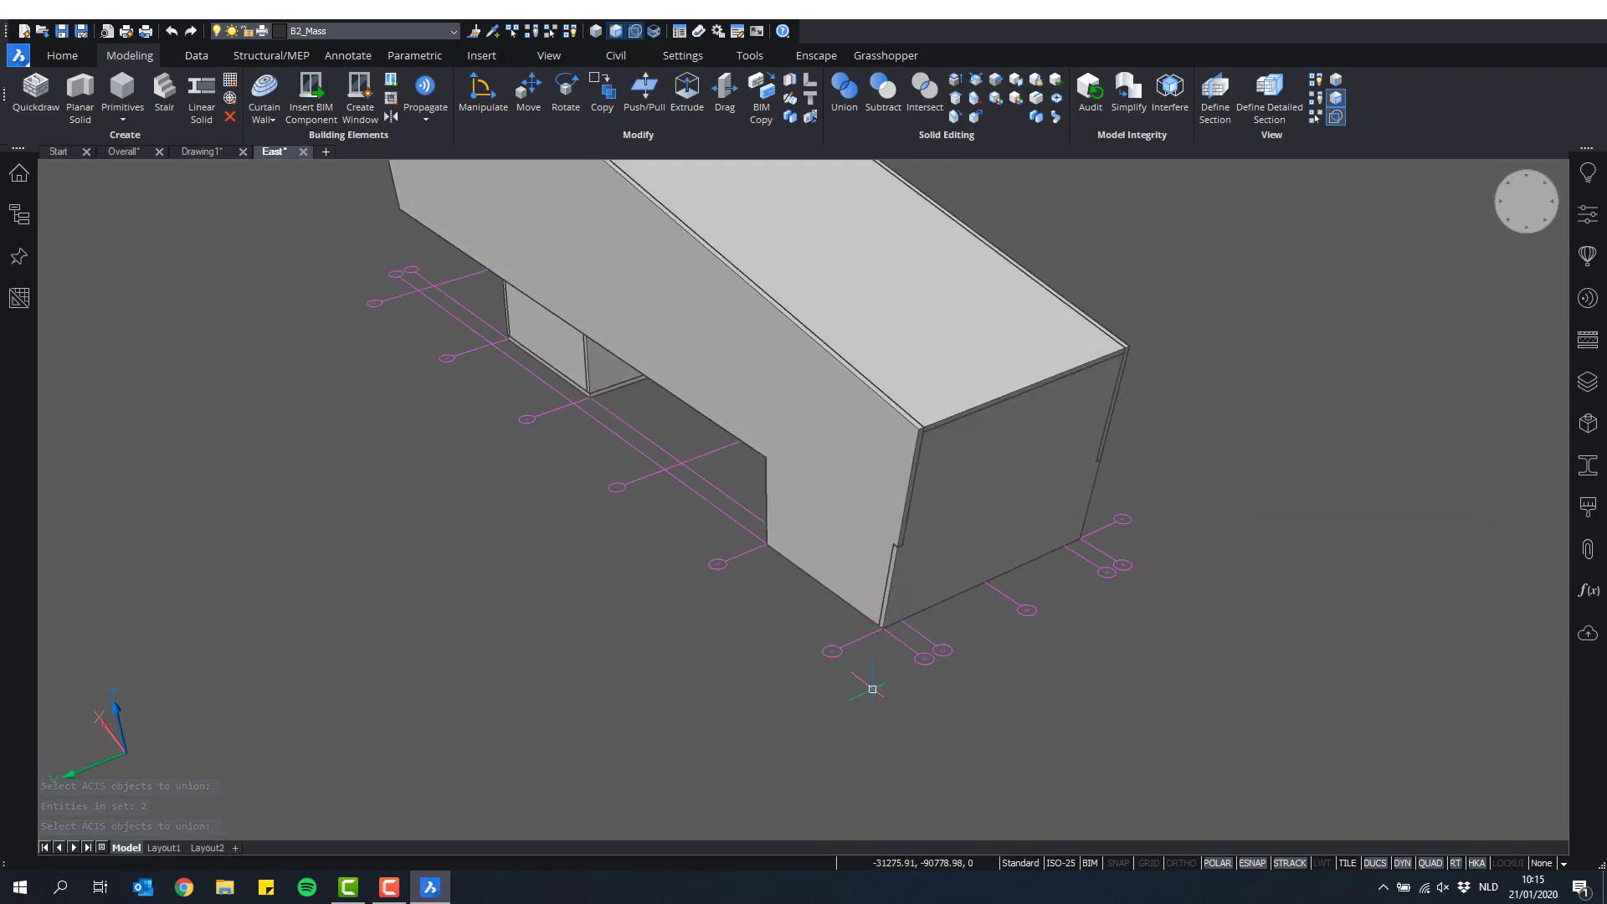
{"action": "scroll", "coordinate": [902, 616], "scroll_direction": "up", "scroll_amount": 10}
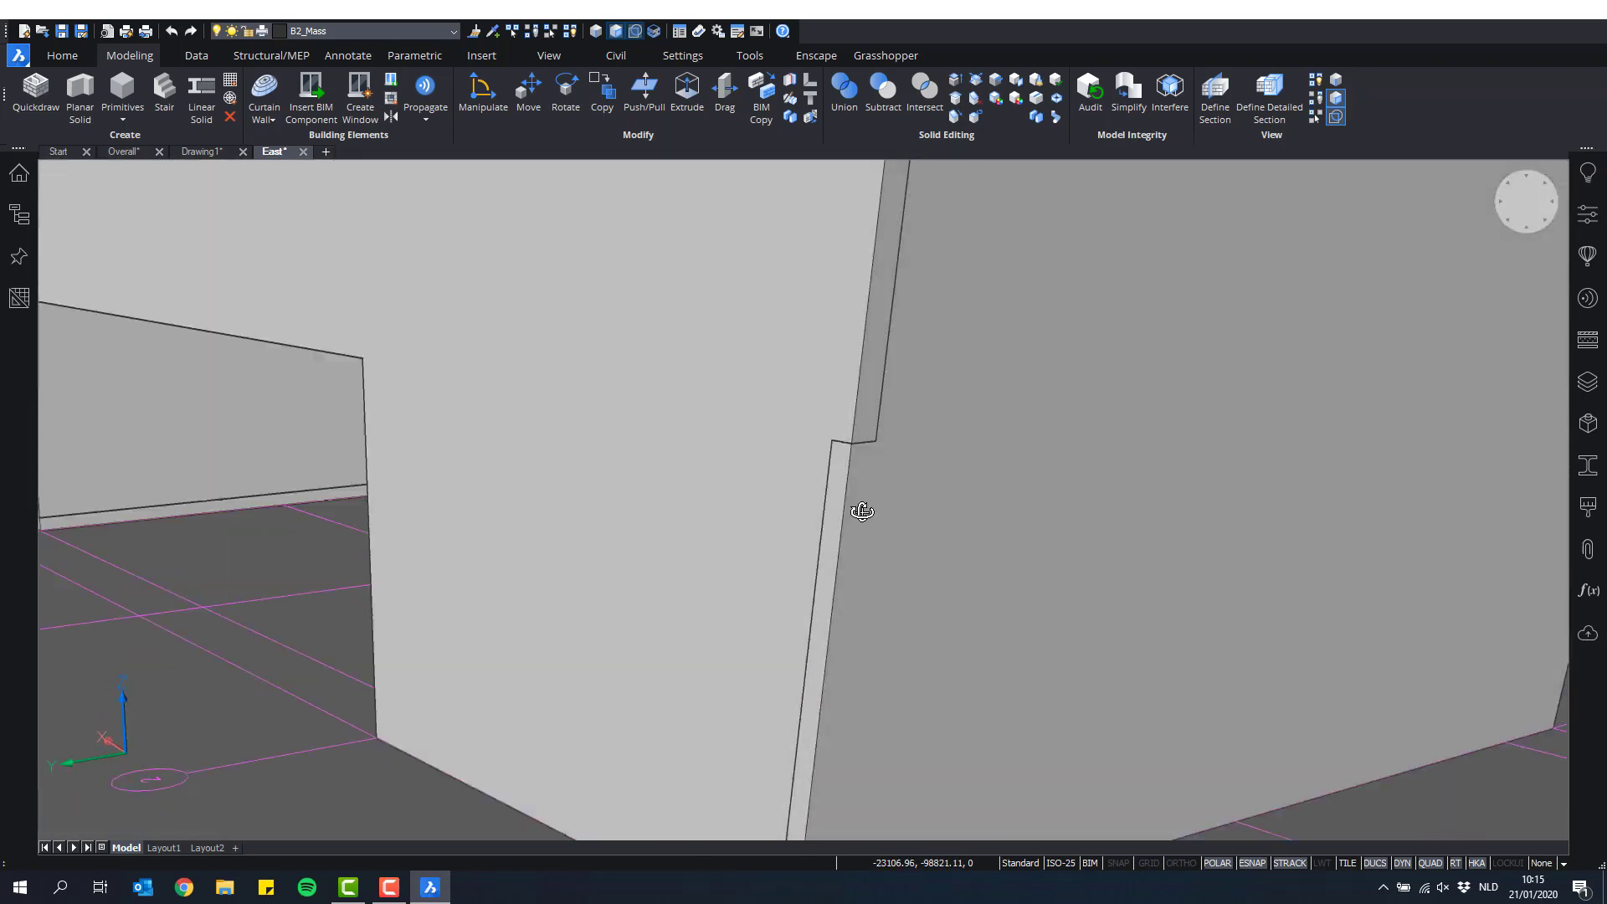
{"action": "scroll", "coordinate": [860, 496], "scroll_direction": "down", "scroll_amount": 10}
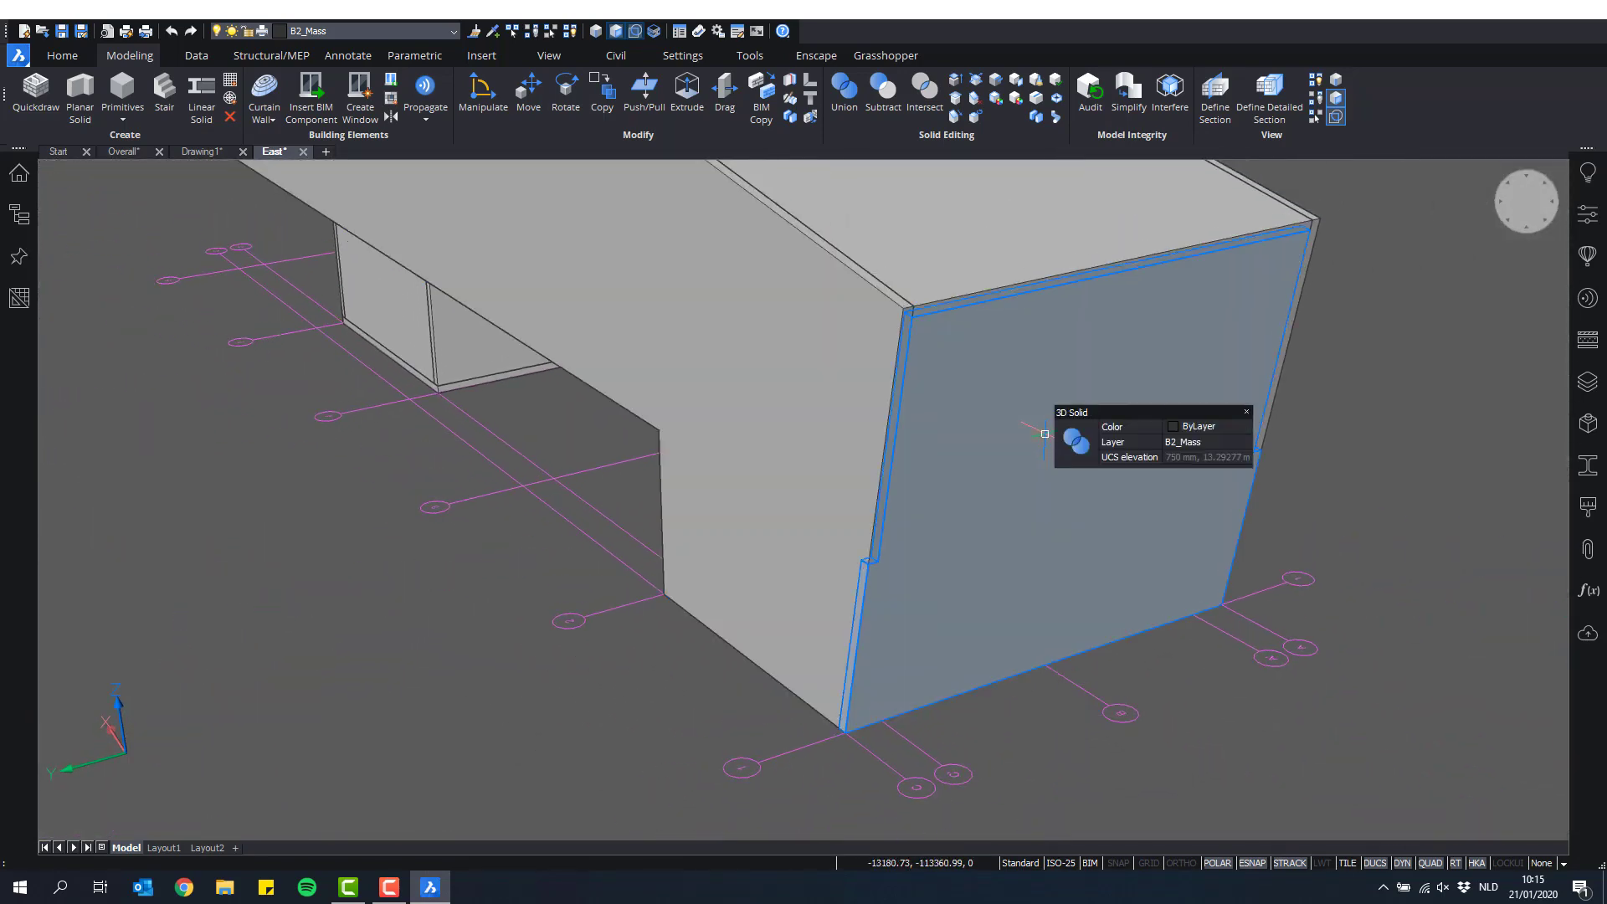
{"action": "scroll", "coordinate": [876, 555], "scroll_direction": "up", "scroll_amount": 10}
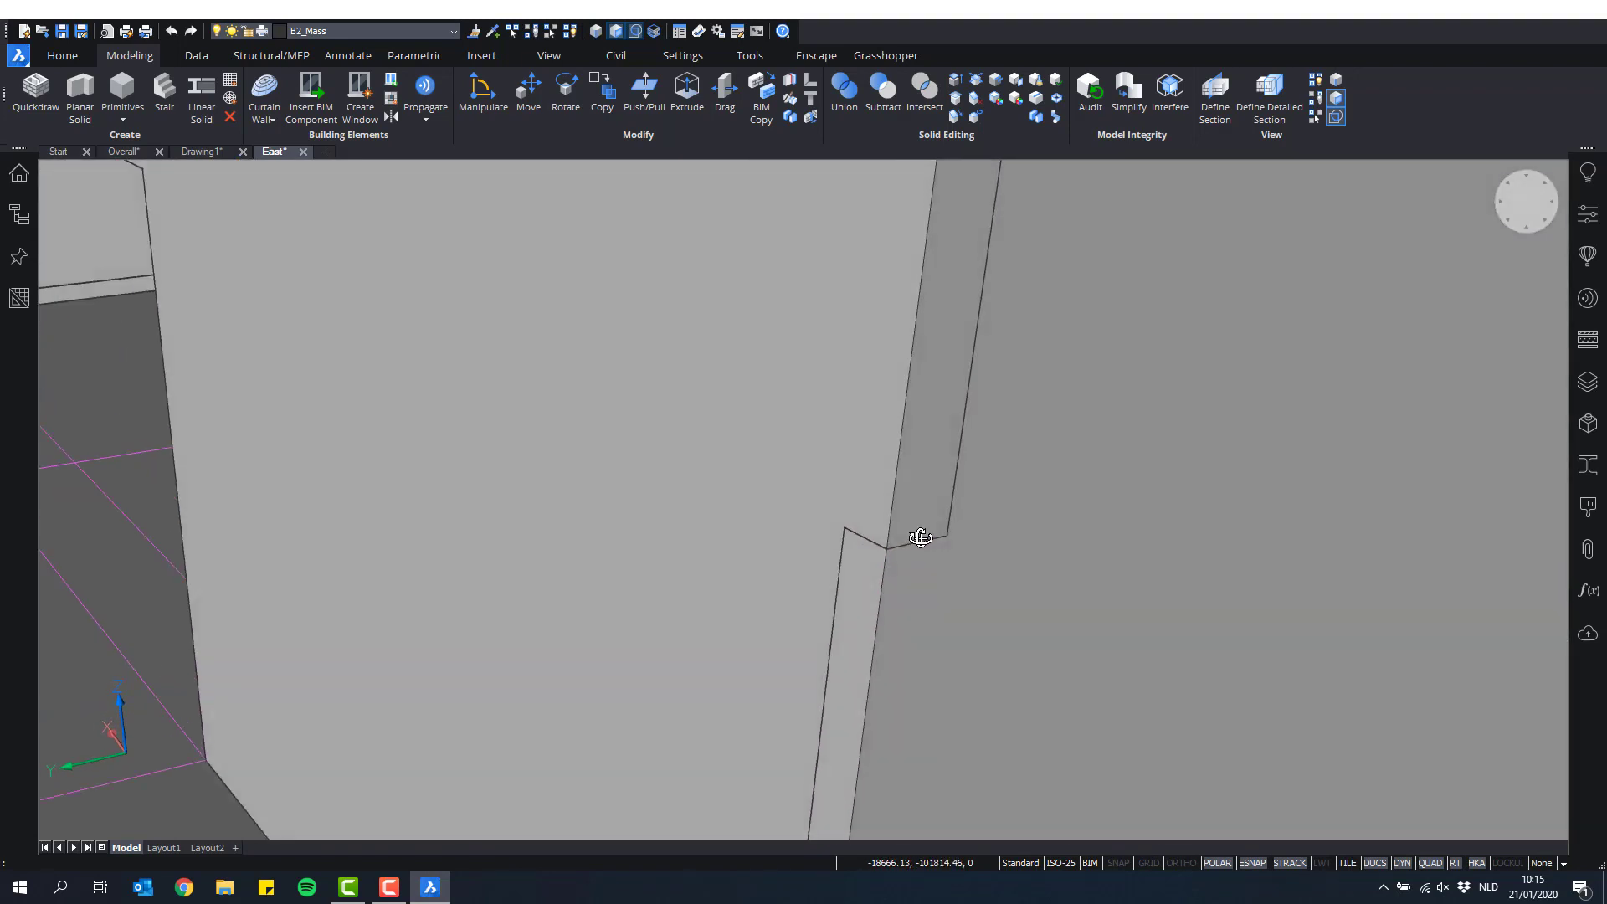
{"action": "scroll", "coordinate": [936, 548], "scroll_direction": "down", "scroll_amount": 10}
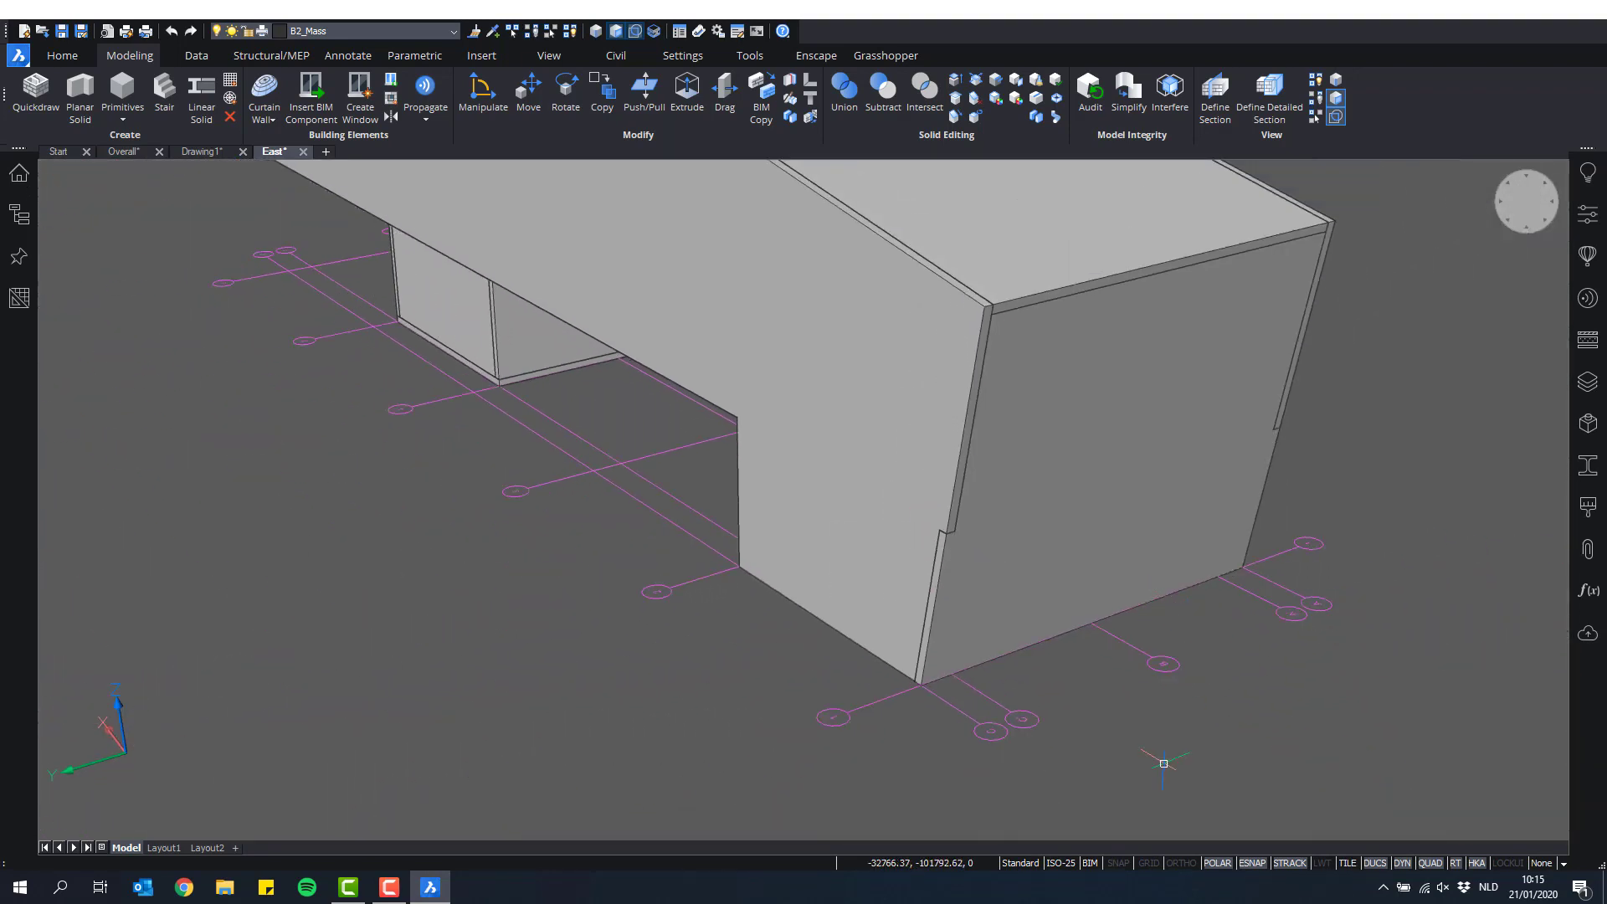
{"action": "middle_click_drag", "start_coordinate": [1123, 714], "coordinate": [1082, 679]}
{"action": "scroll", "coordinate": [1078, 676], "scroll_direction": "down", "scroll_amount": 1}
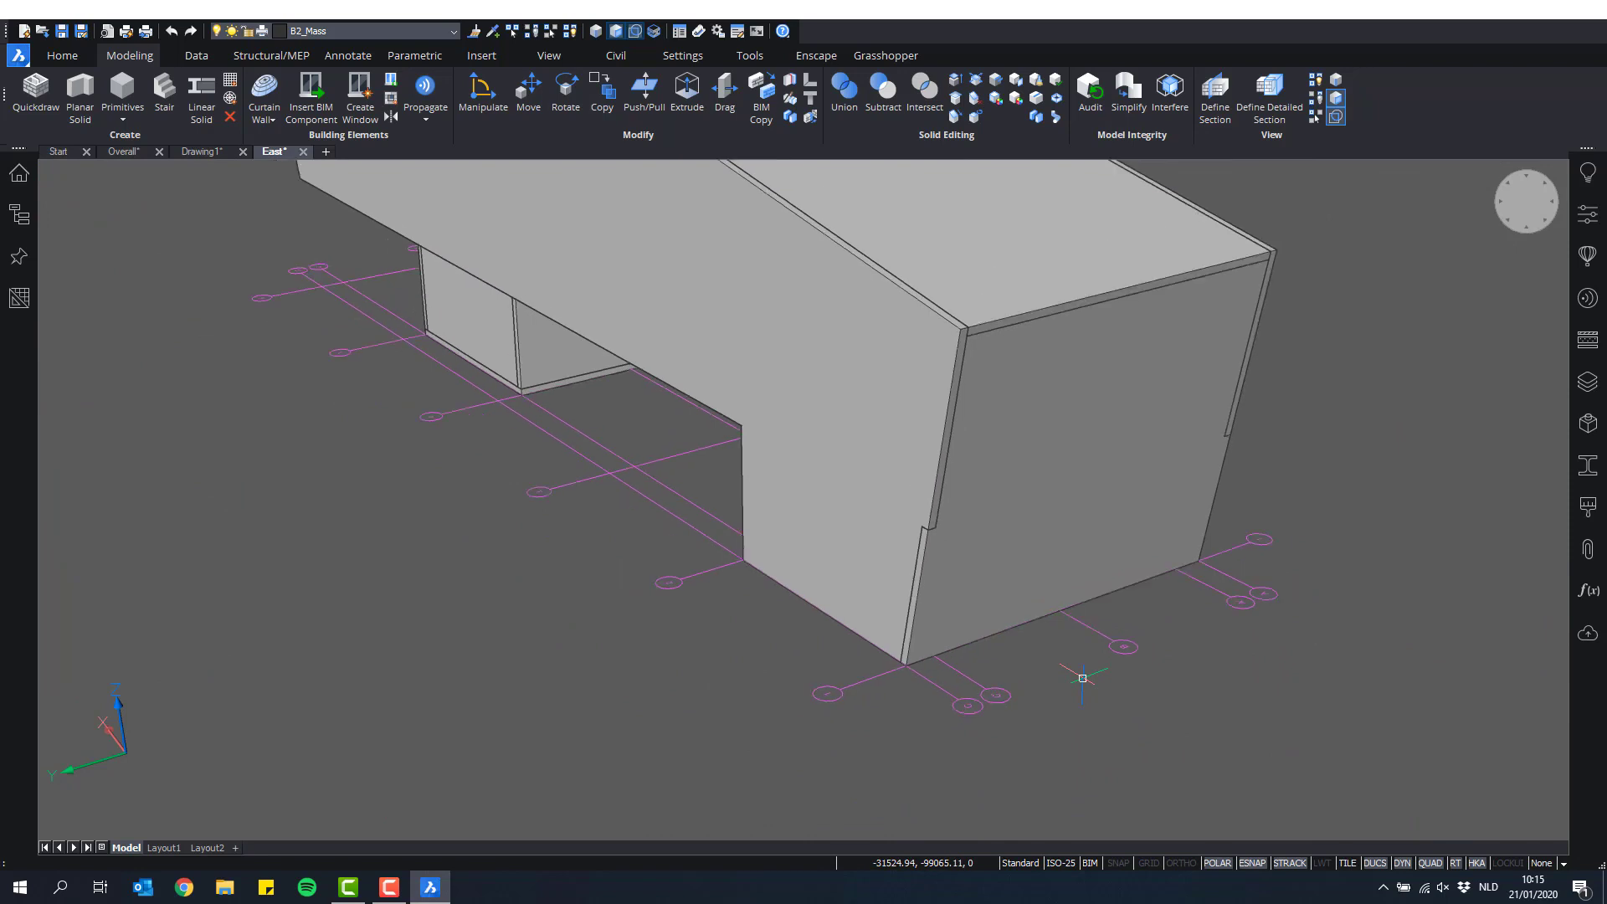
Step: Push/Pull the long wall's recessed lower end face out to the endpoint of its upper end, making both flush
{"action": "scroll", "coordinate": [927, 553], "scroll_direction": "up", "scroll_amount": 8}
{"action": "middle_click_drag", "start_coordinate": [939, 561], "coordinate": [915, 422], "text": "shift"}
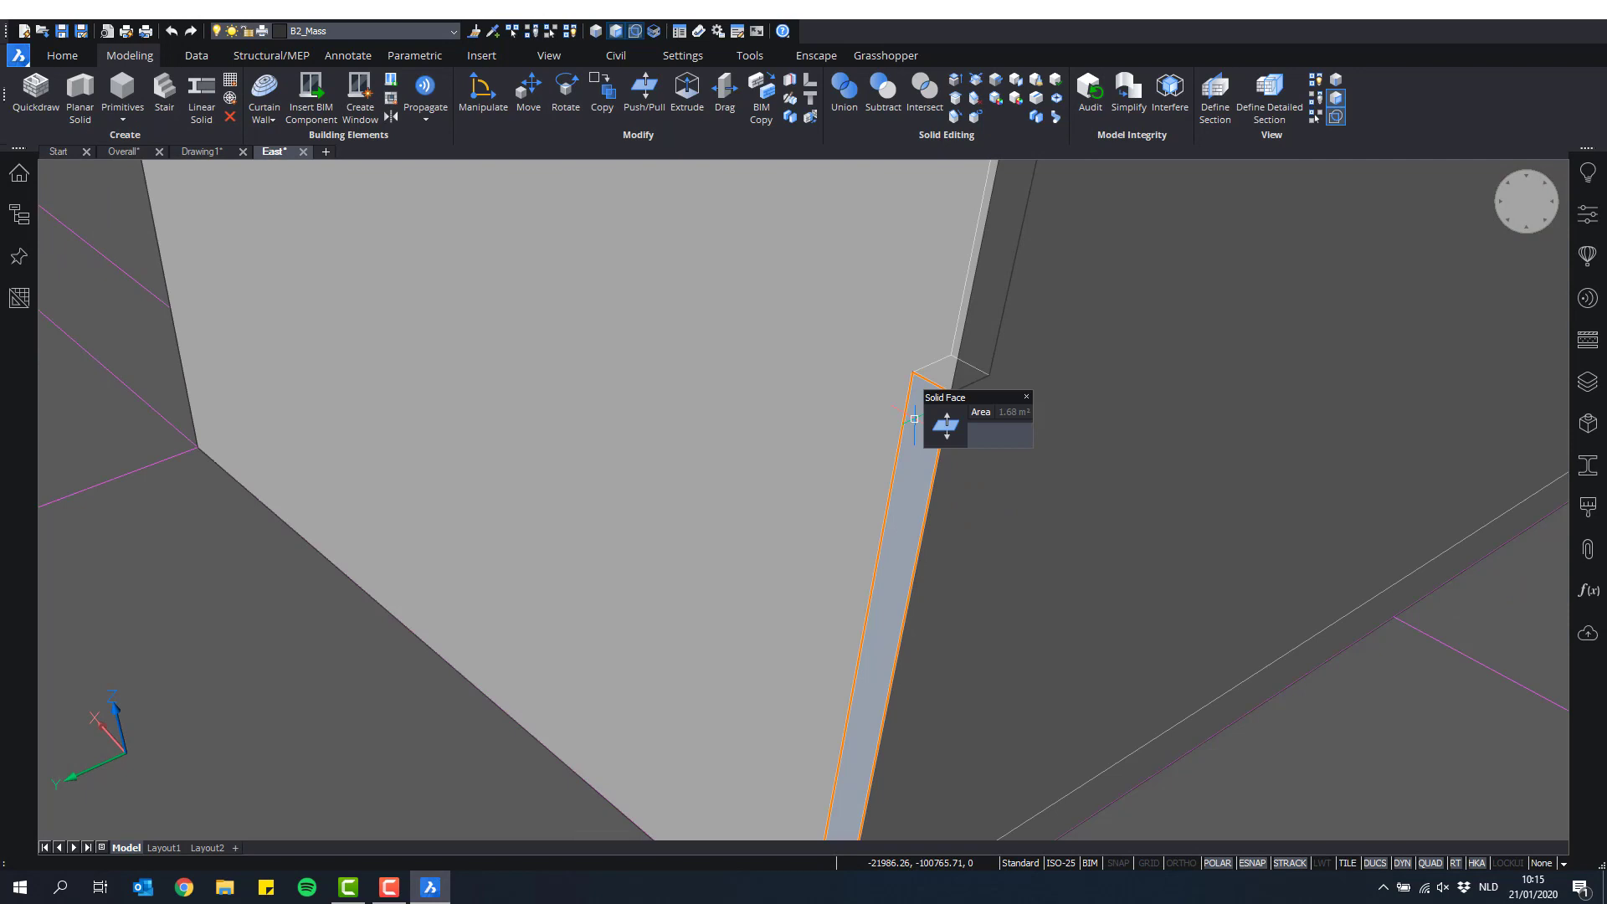
{"action": "mouse_move", "coordinate": [914, 419]}
{"action": "middle_mouse_down", "text": "shift"}
{"action": "mouse_move", "coordinate": [905, 483]}
{"action": "mouse_move", "coordinate": [917, 435]}
{"action": "middle_mouse_up", "text": "shift"}
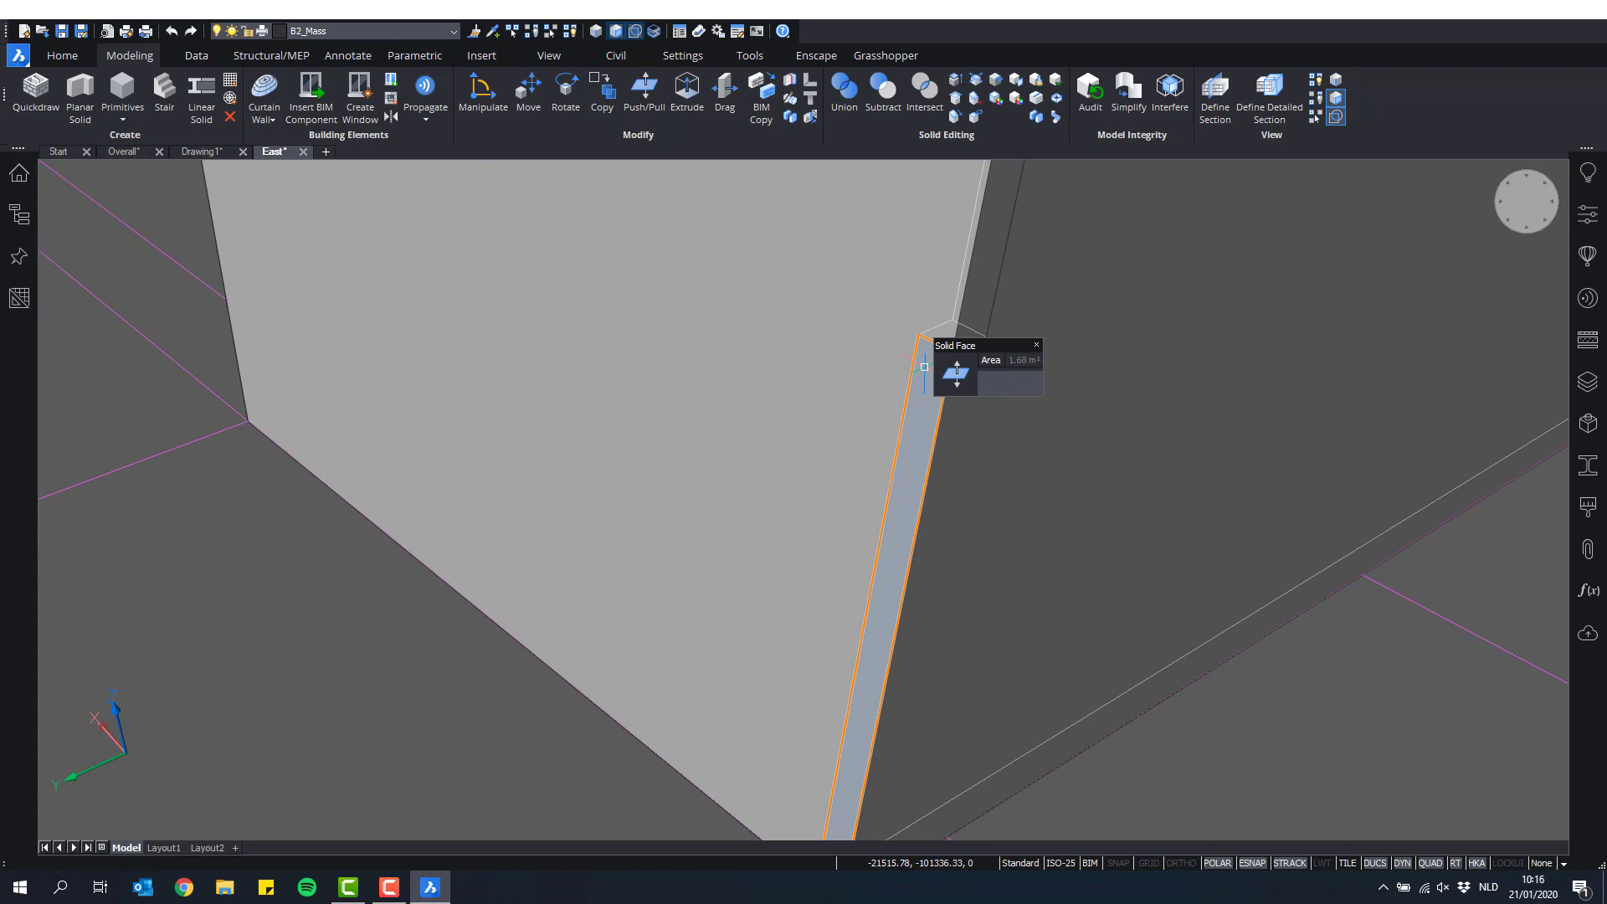
{"action": "left_click", "coordinate": [924, 366]}
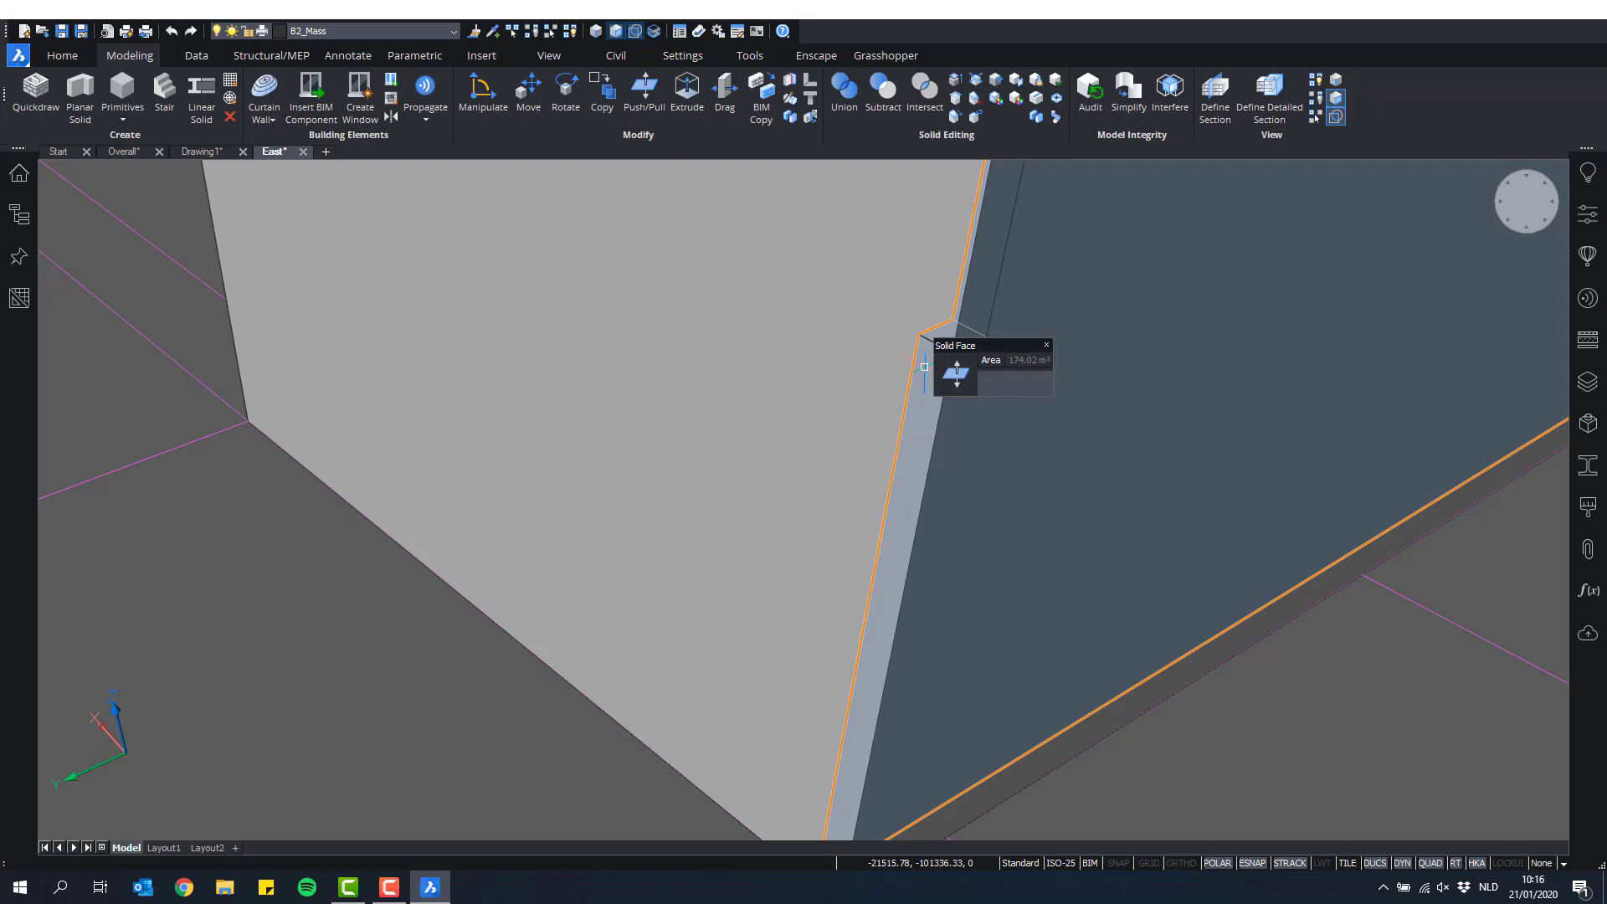
{"action": "key", "text": "Escape"}
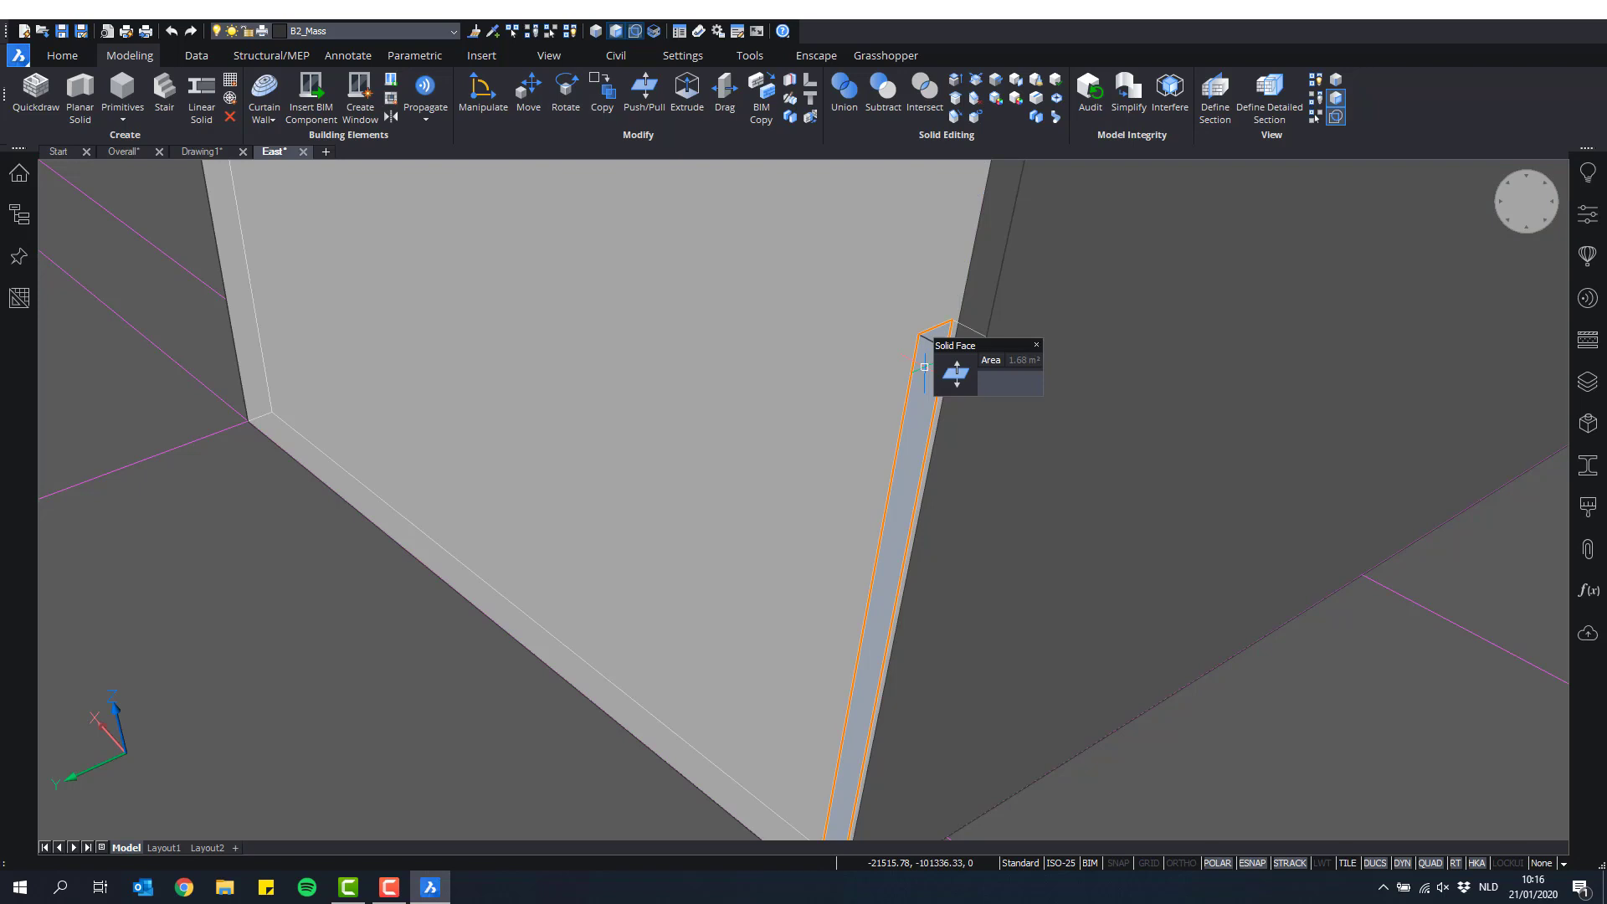
{"action": "mouse_move", "coordinate": [956, 373]}
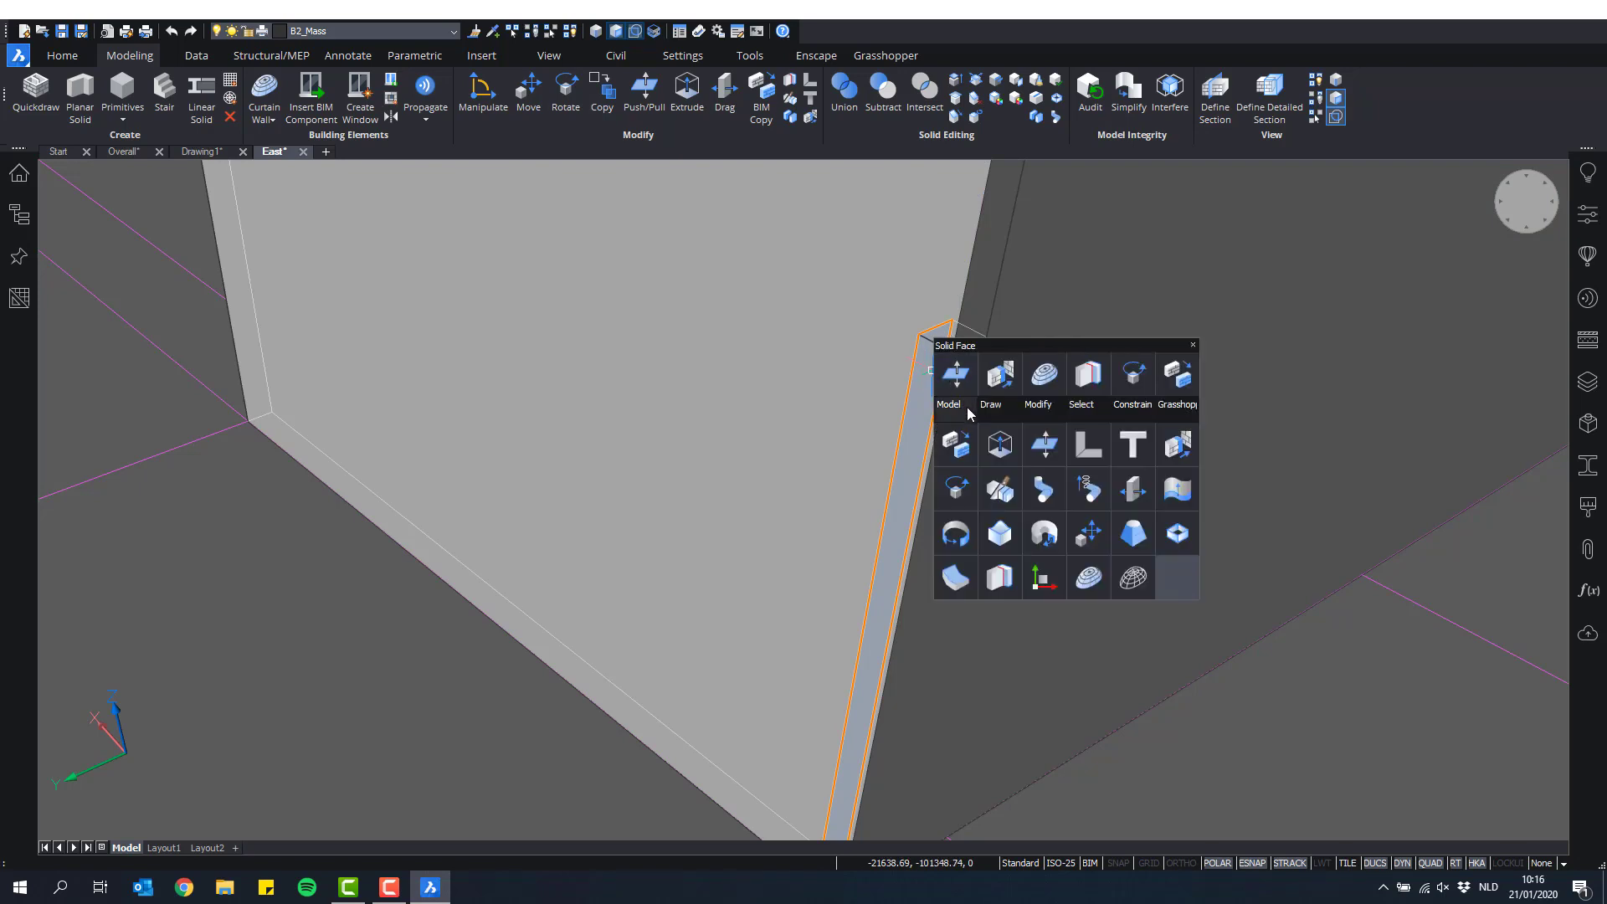
{"action": "left_click", "coordinate": [1052, 450]}
{"action": "left_click", "coordinate": [938, 360]}
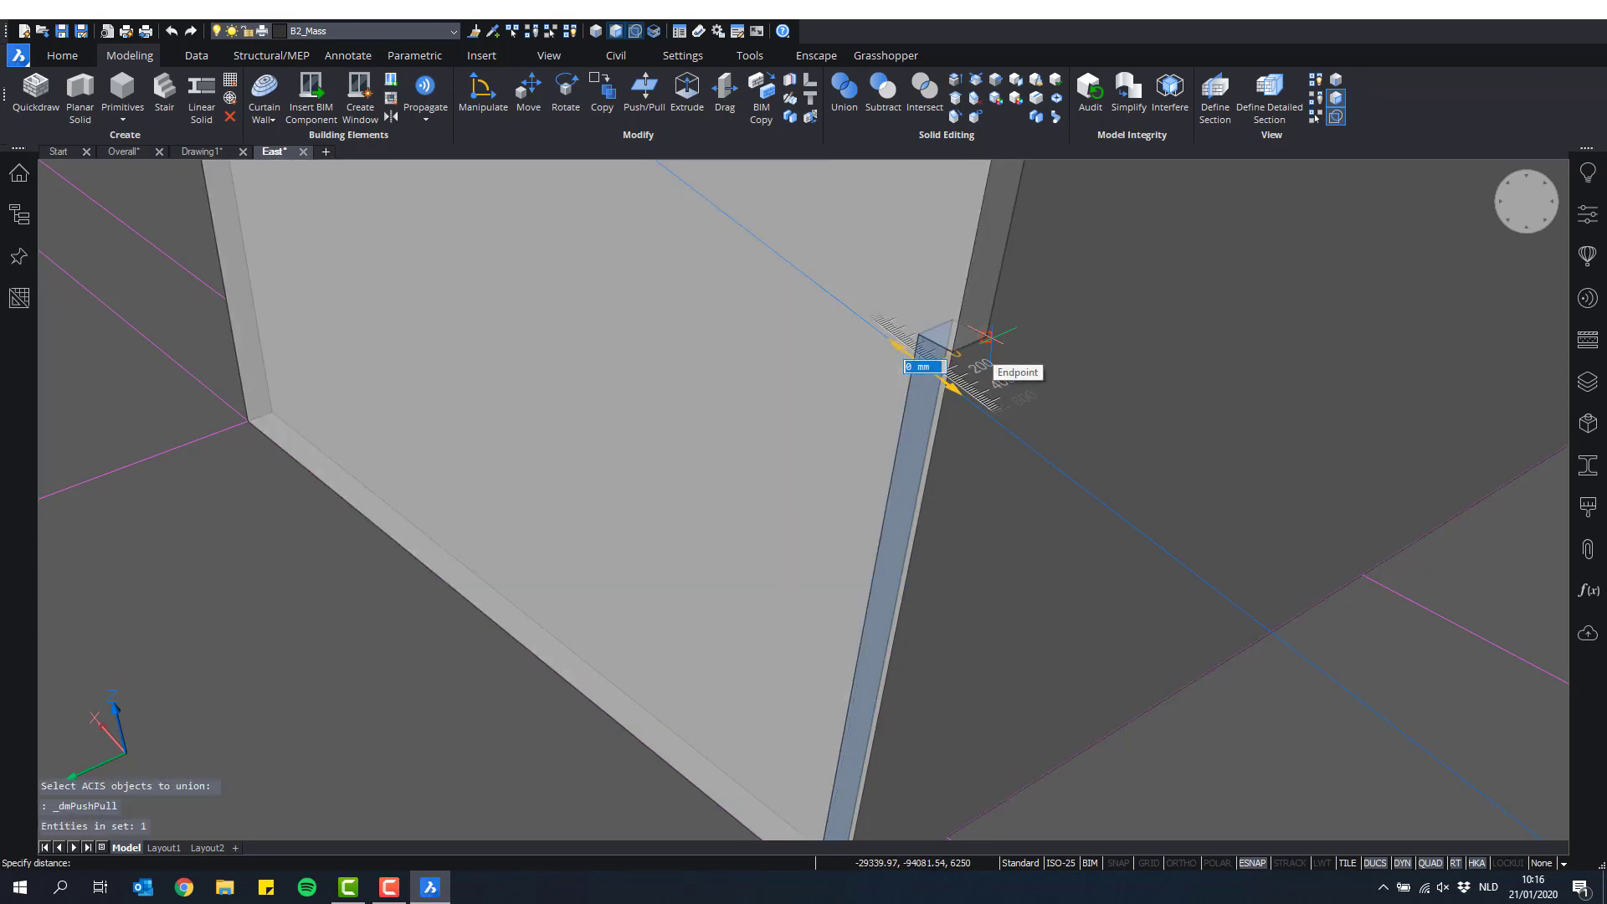
{"action": "left_click", "coordinate": [988, 338]}
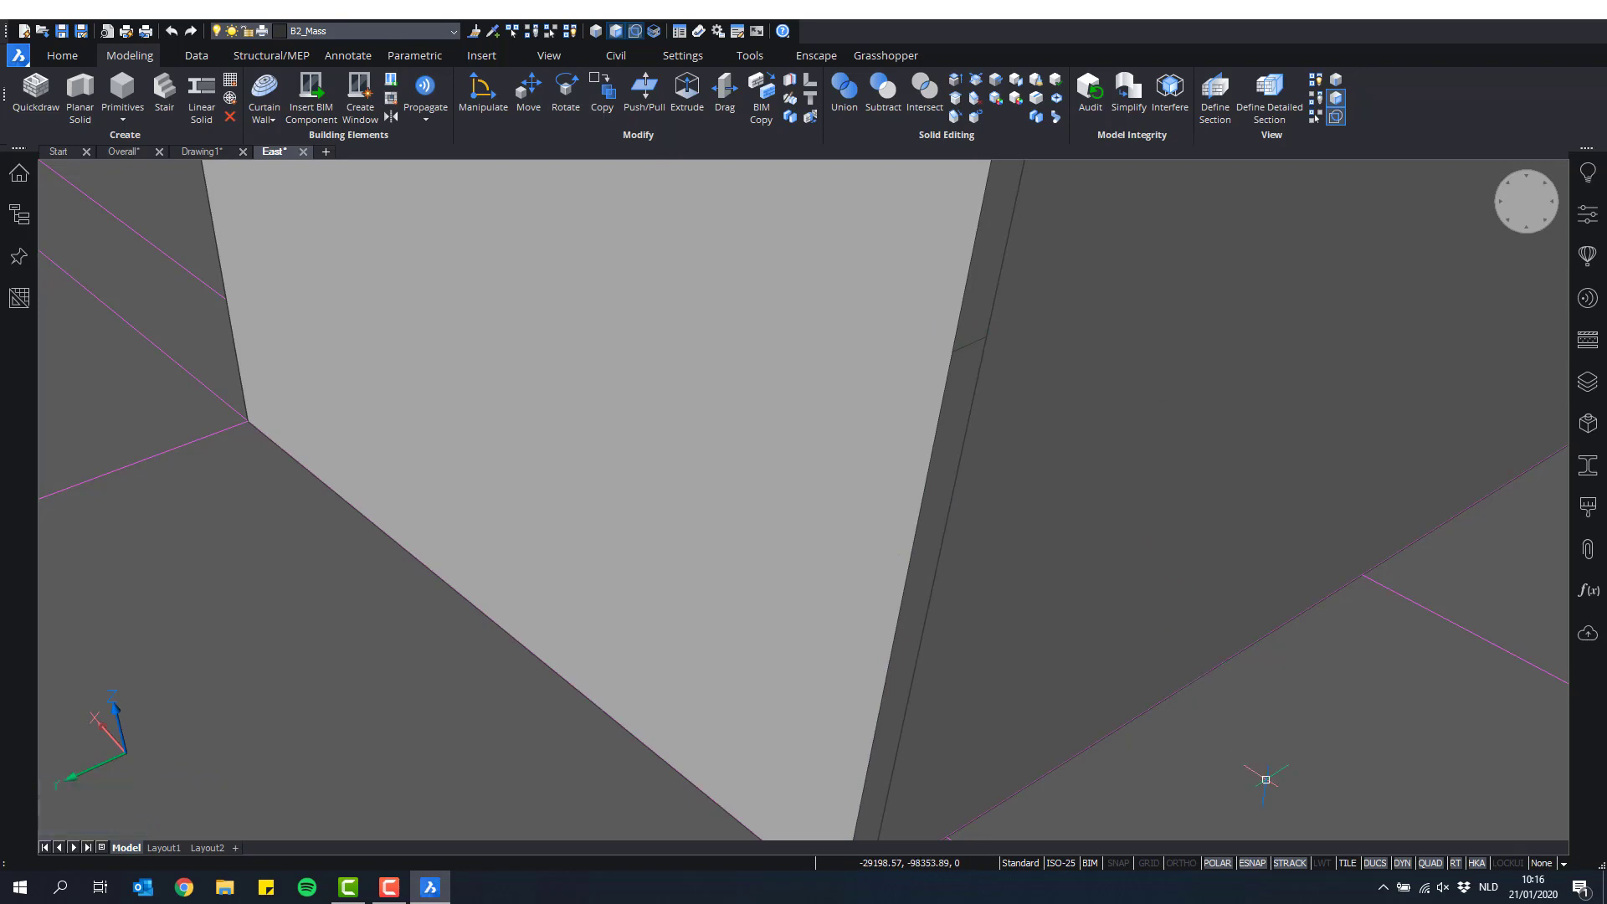
Step: Erase the leftover 300 mm edge dividing the upper and lower parts of the long wall's end face
{"action": "scroll", "coordinate": [1041, 660], "scroll_direction": "down", "scroll_amount": 3}
{"action": "middle_click_drag", "start_coordinate": [1020, 629], "coordinate": [871, 524]}
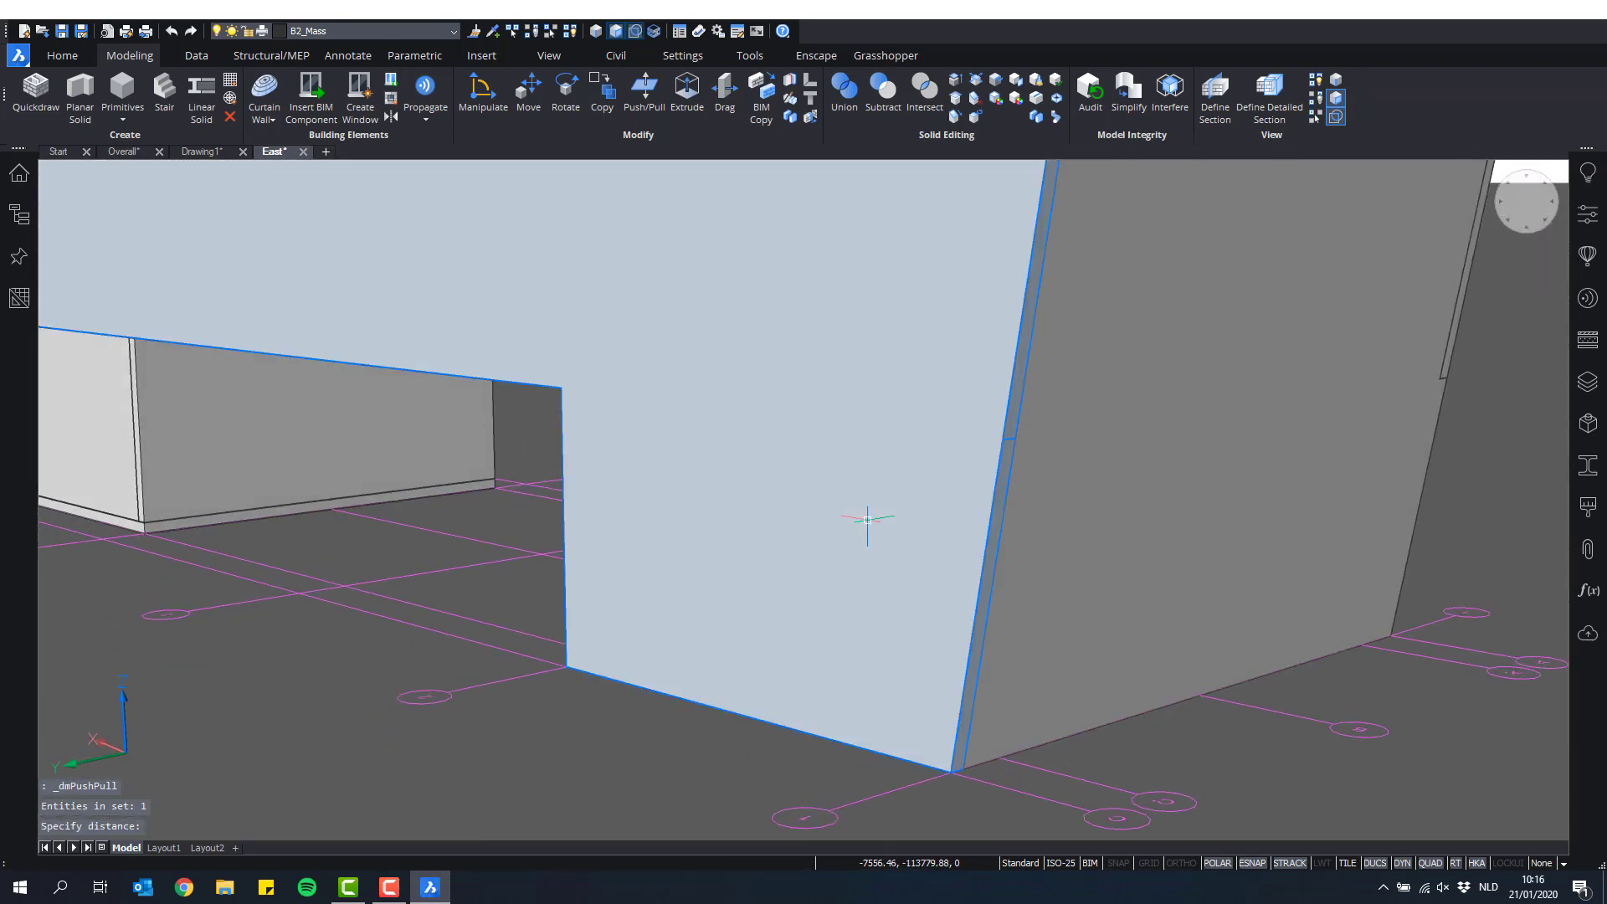
{"action": "middle_click_drag", "start_coordinate": [950, 477], "coordinate": [822, 470], "text": "shift"}
{"action": "scroll", "coordinate": [1003, 434], "scroll_direction": "up", "scroll_amount": 4}
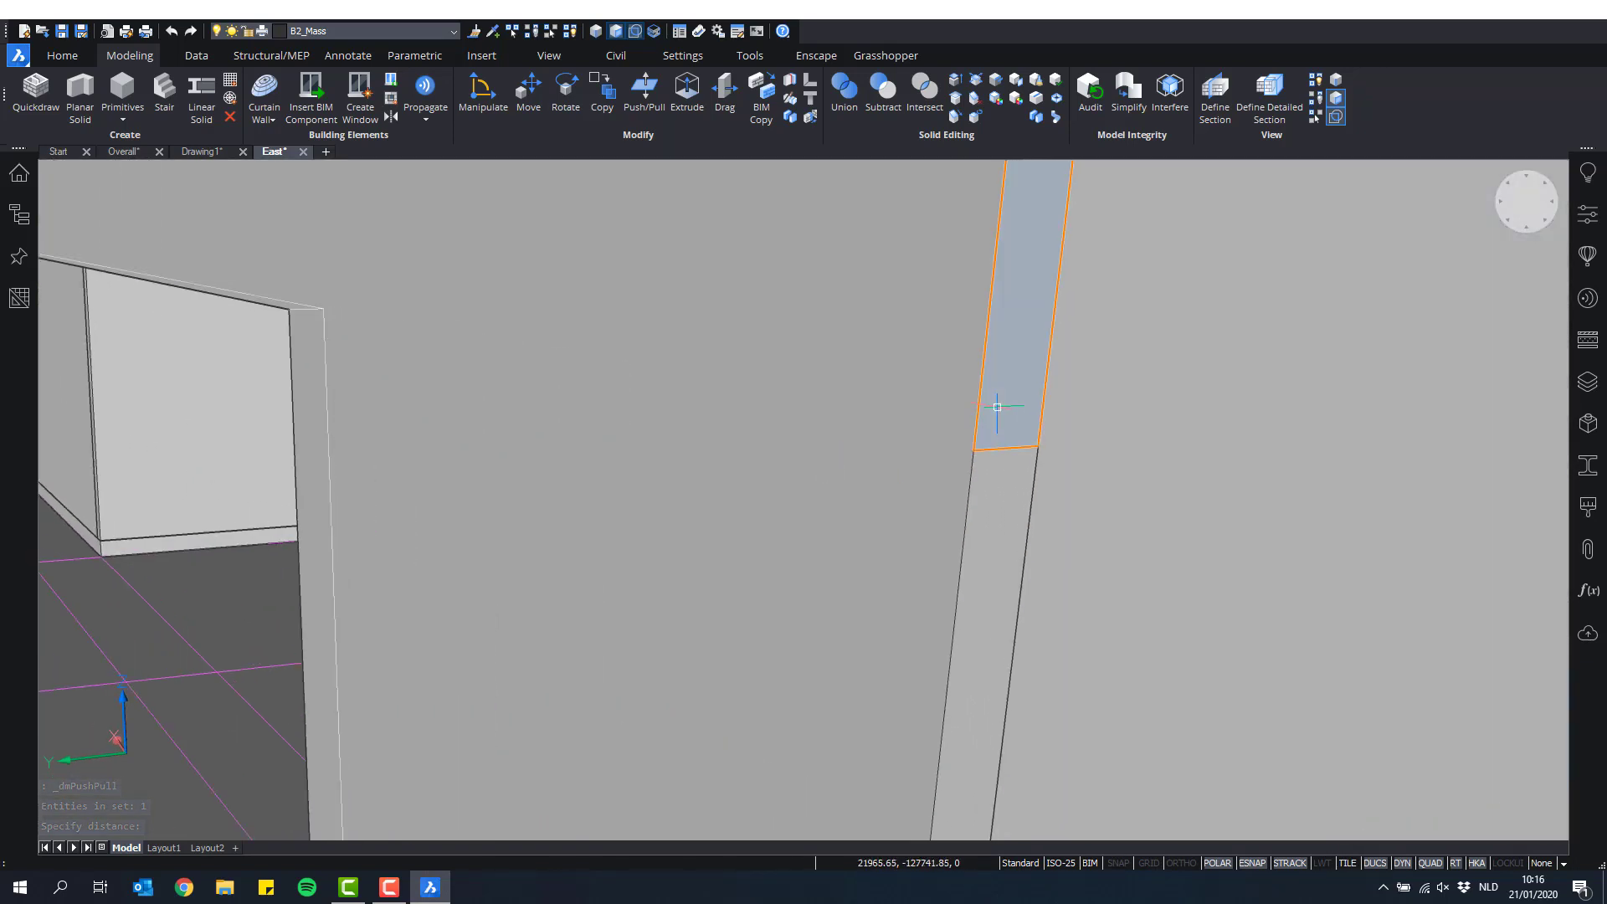
{"action": "middle_click_drag", "start_coordinate": [997, 410], "coordinate": [1019, 467], "text": "shift"}
{"action": "scroll", "coordinate": [1016, 421], "scroll_direction": "up", "scroll_amount": 2}
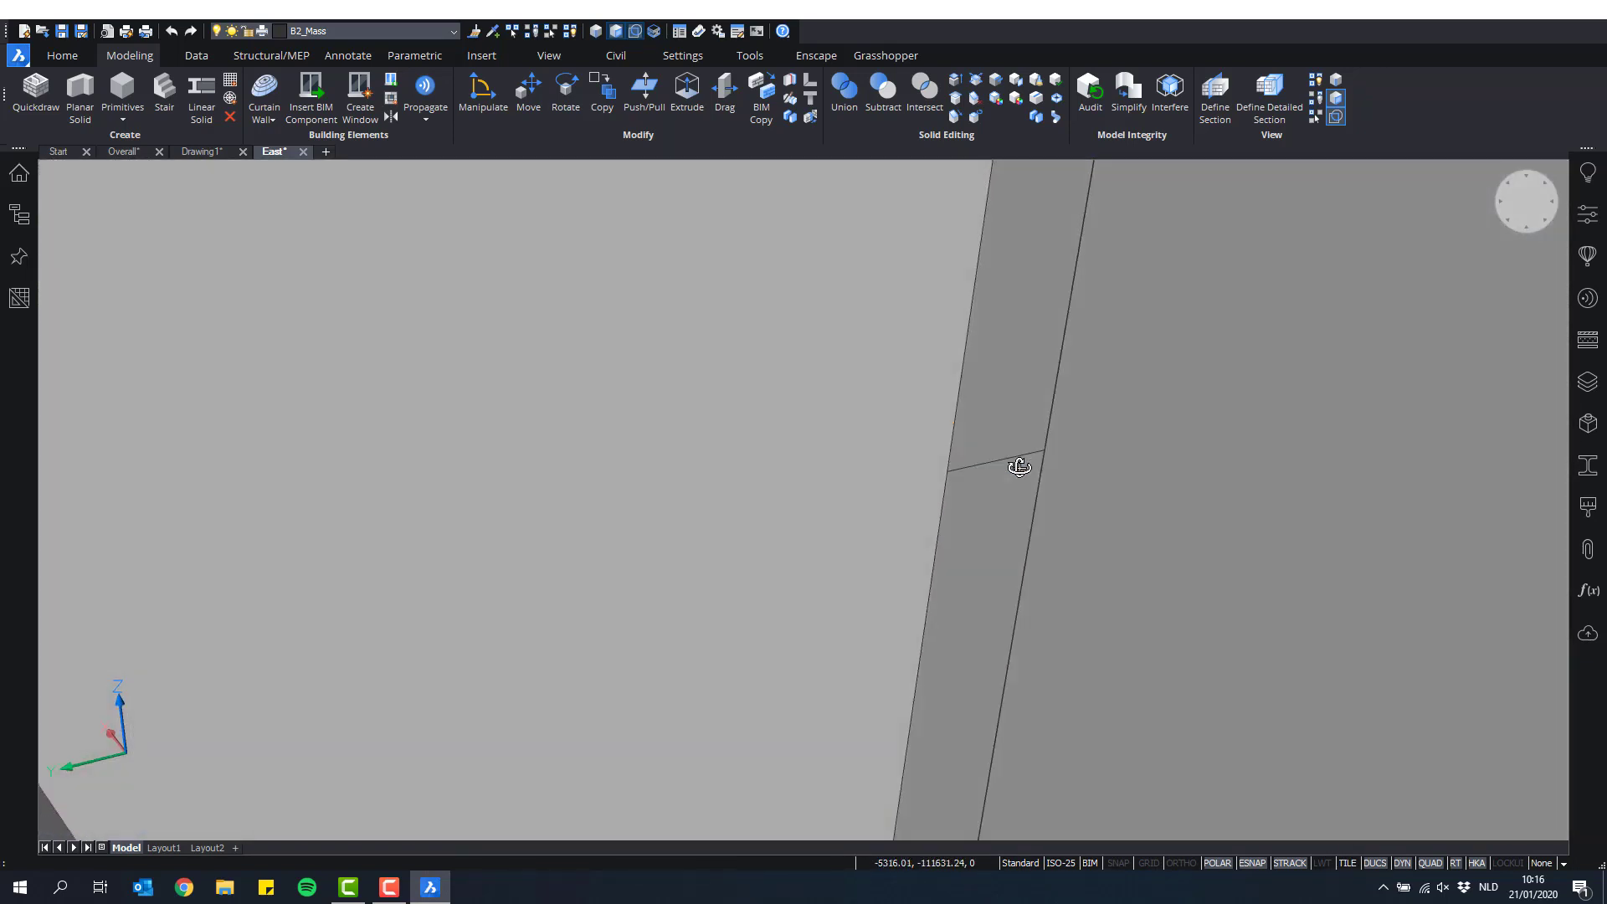
{"action": "mouse_move", "coordinate": [992, 457]}
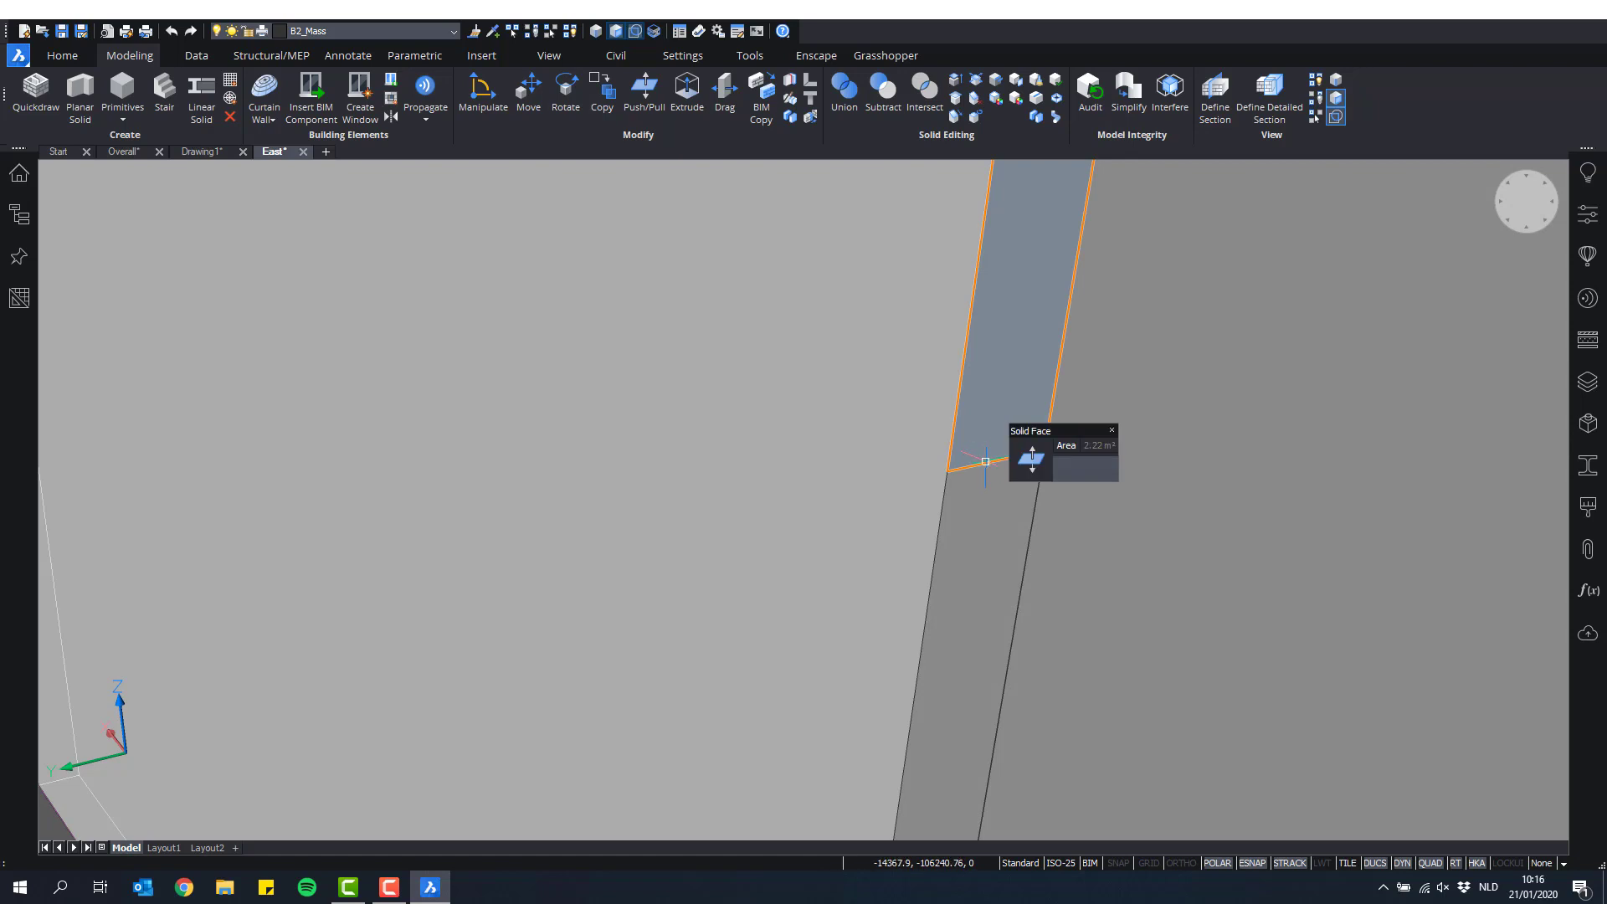
{"action": "key", "text": "Tab"}
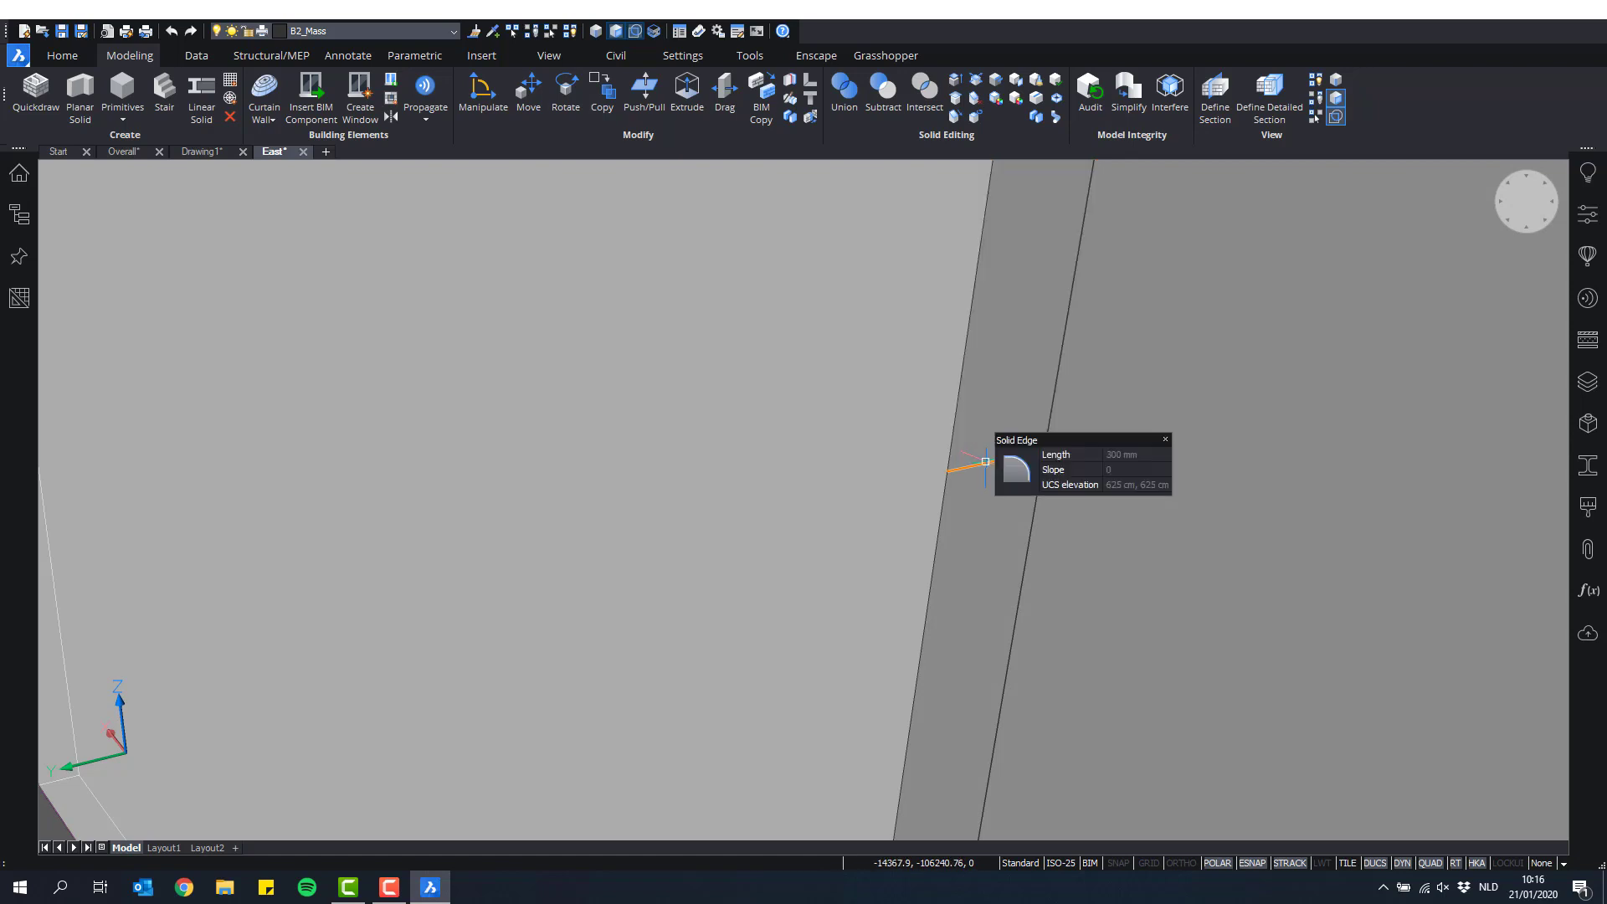
{"action": "left_click", "coordinate": [982, 463]}
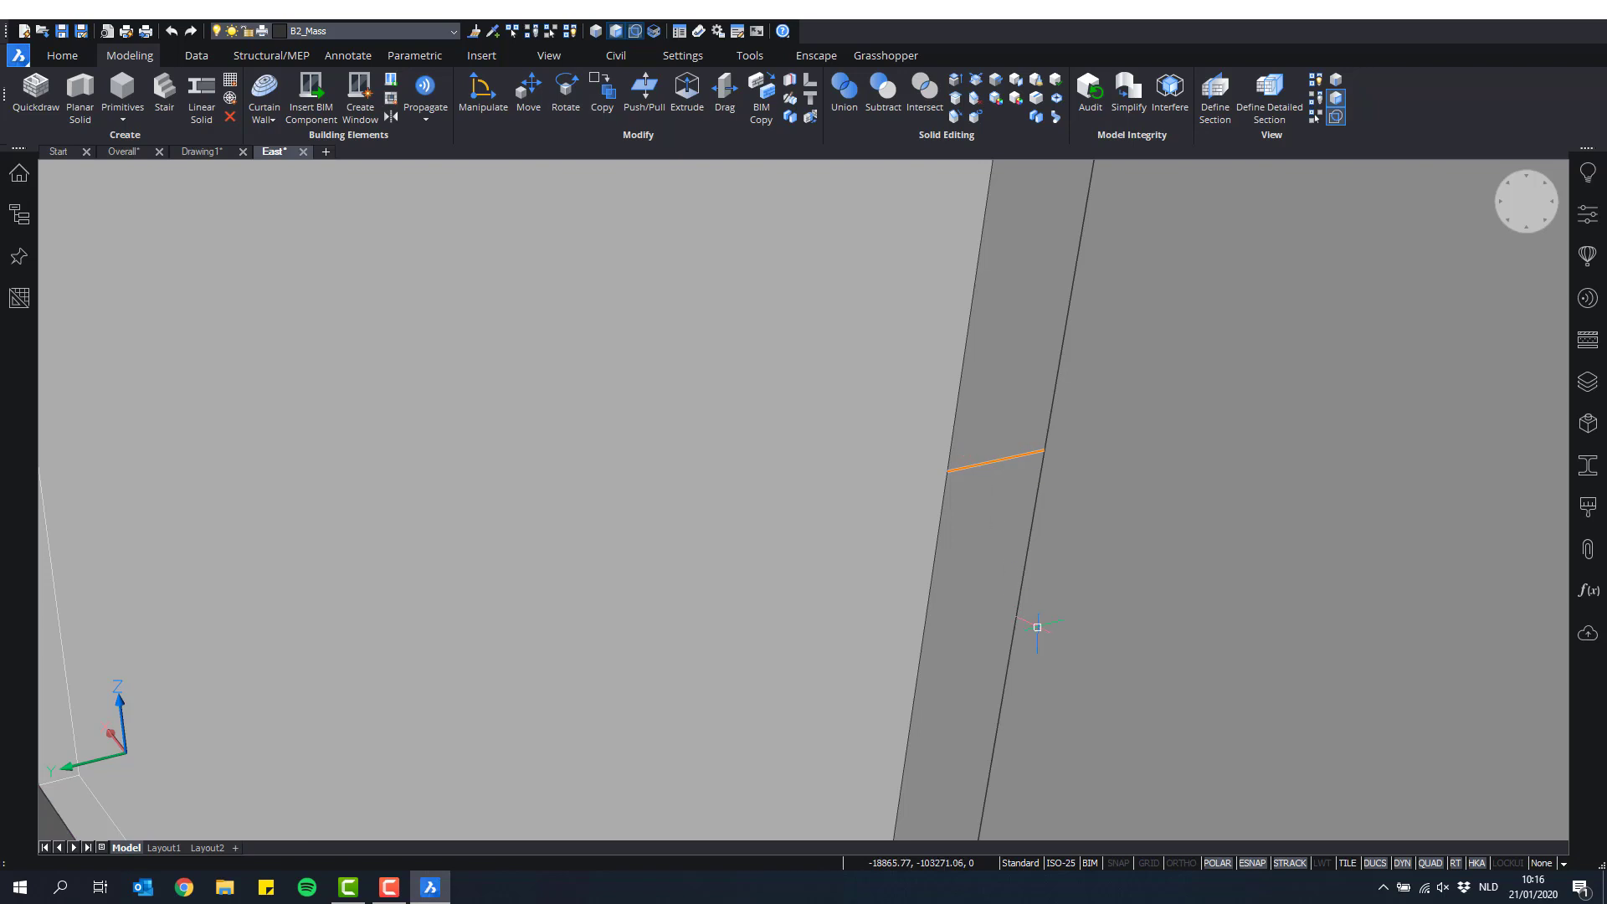
{"action": "key", "text": "Delete"}
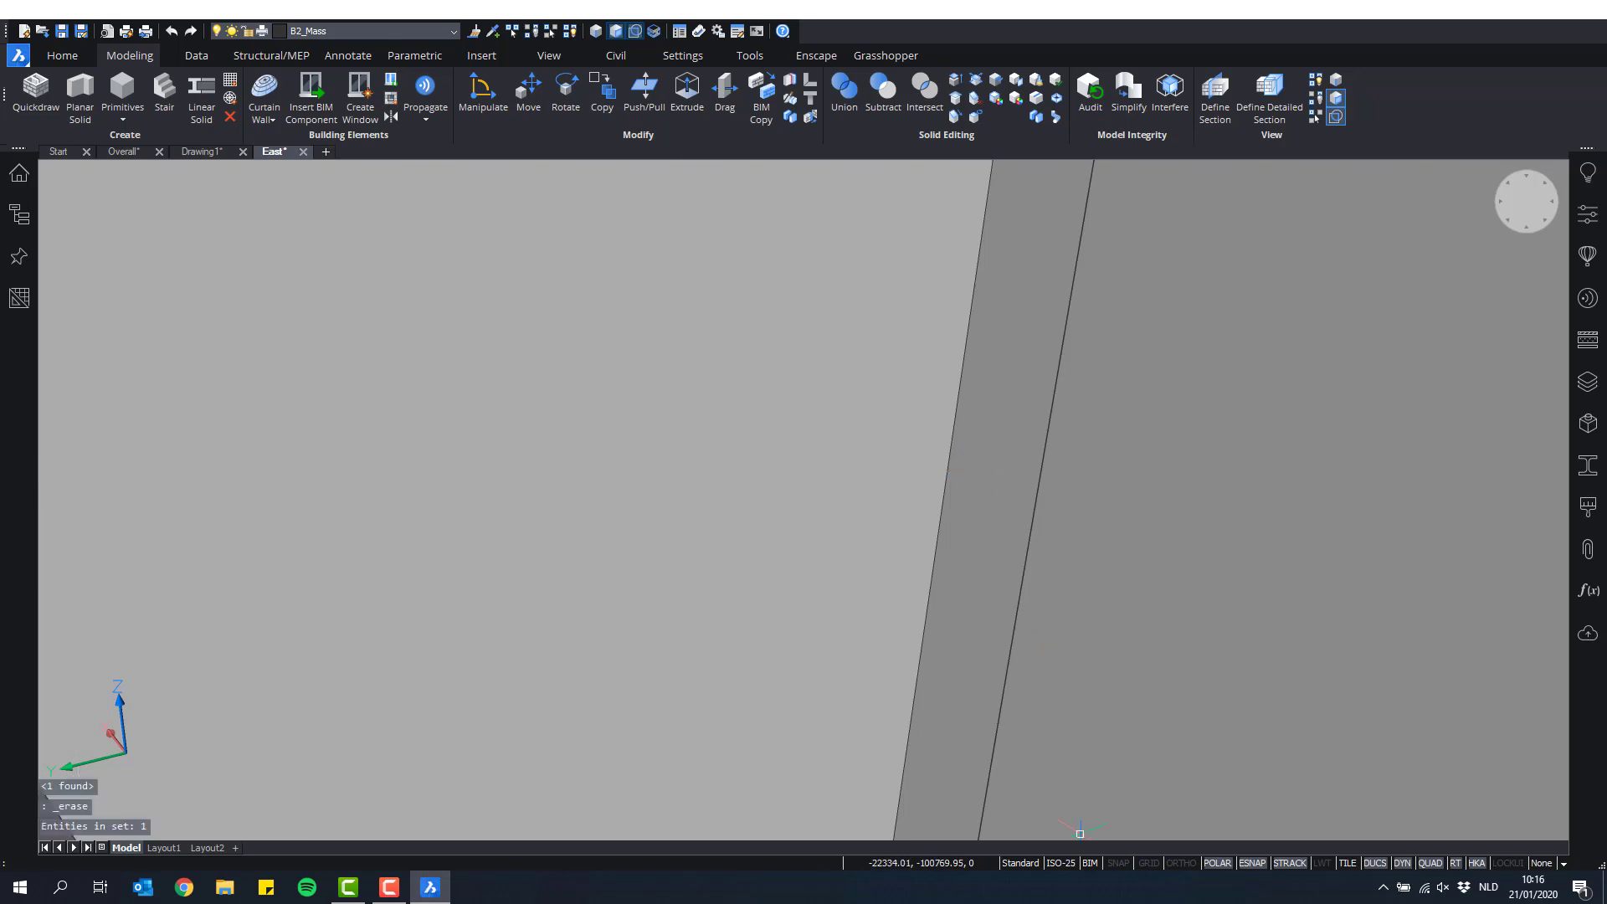
Step: Push/Pull the opposite long wall's lower end face to the endpoint of its upper end to straighten the corner joint
{"action": "scroll", "coordinate": [1056, 553], "scroll_direction": "down", "scroll_amount": 8}
{"action": "middle_click_drag", "start_coordinate": [1194, 460], "coordinate": [402, 456], "text": "shift"}
{"action": "middle_click_drag", "start_coordinate": [1553, 524], "coordinate": [1498, 533]}
{"action": "scroll", "coordinate": [1497, 533], "scroll_direction": "up", "scroll_amount": 6}
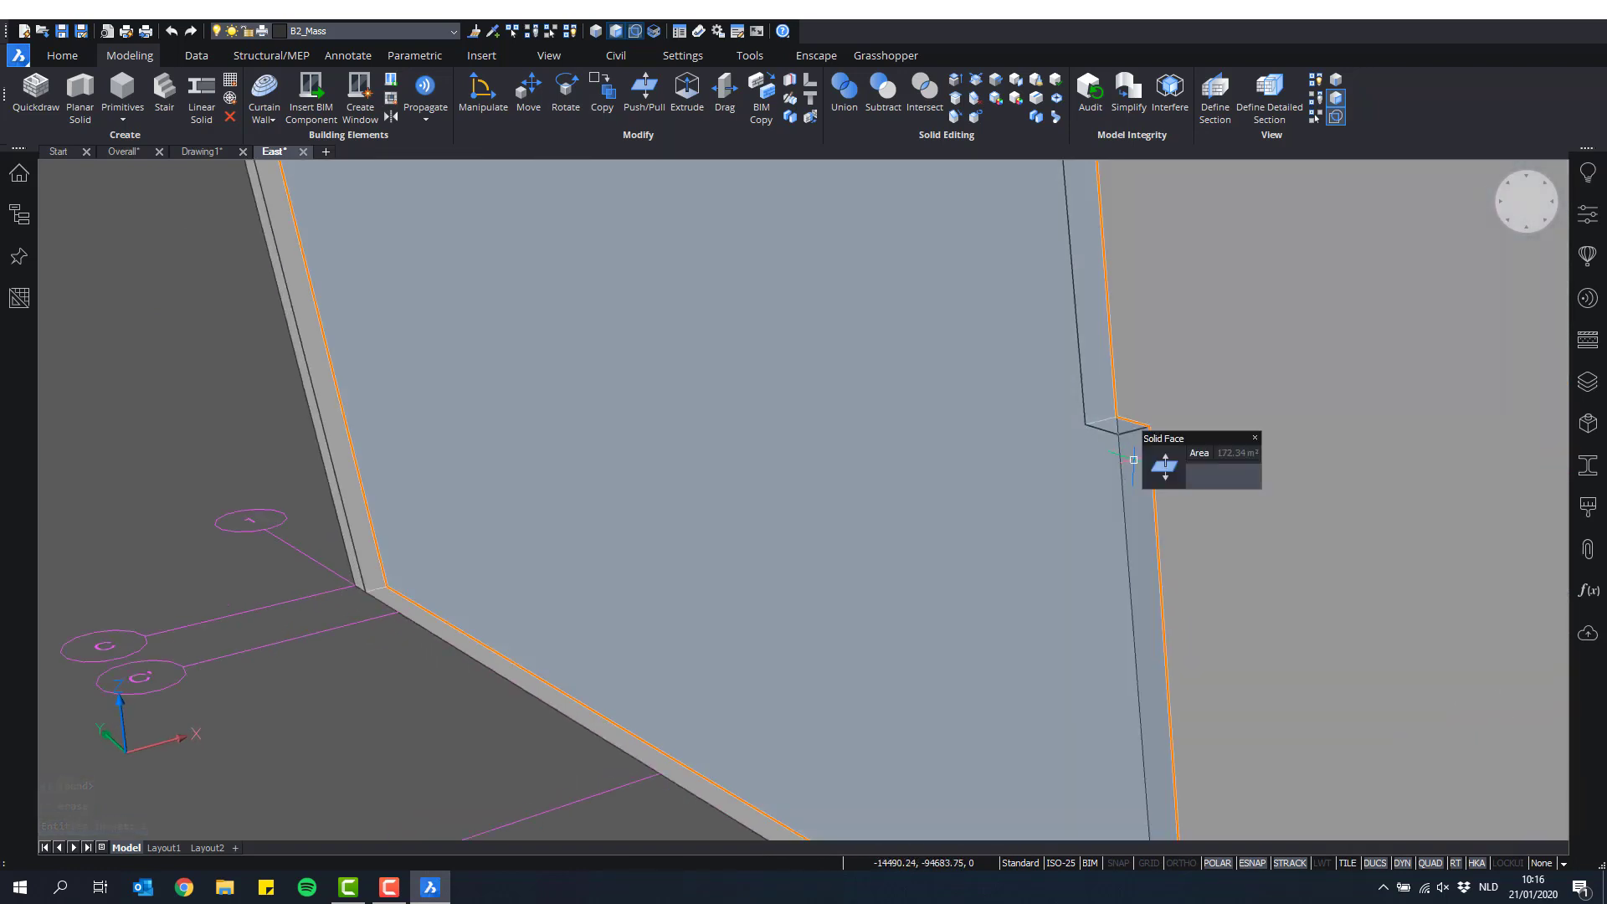
{"action": "left_click", "coordinate": [1160, 465]}
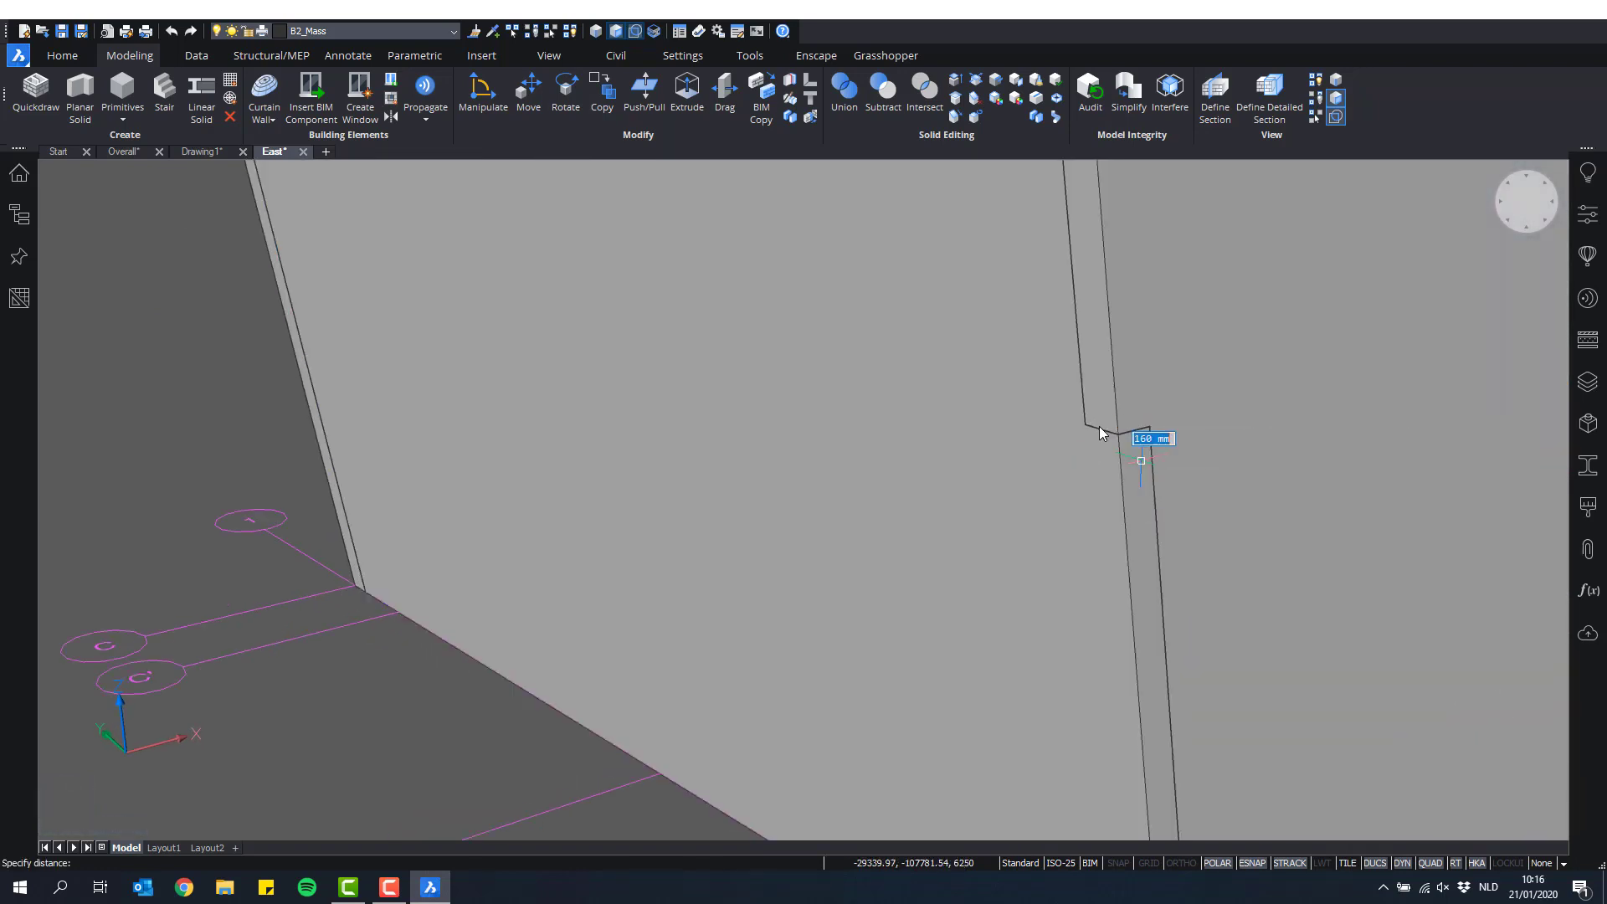
{"action": "left_click", "coordinate": [1103, 435]}
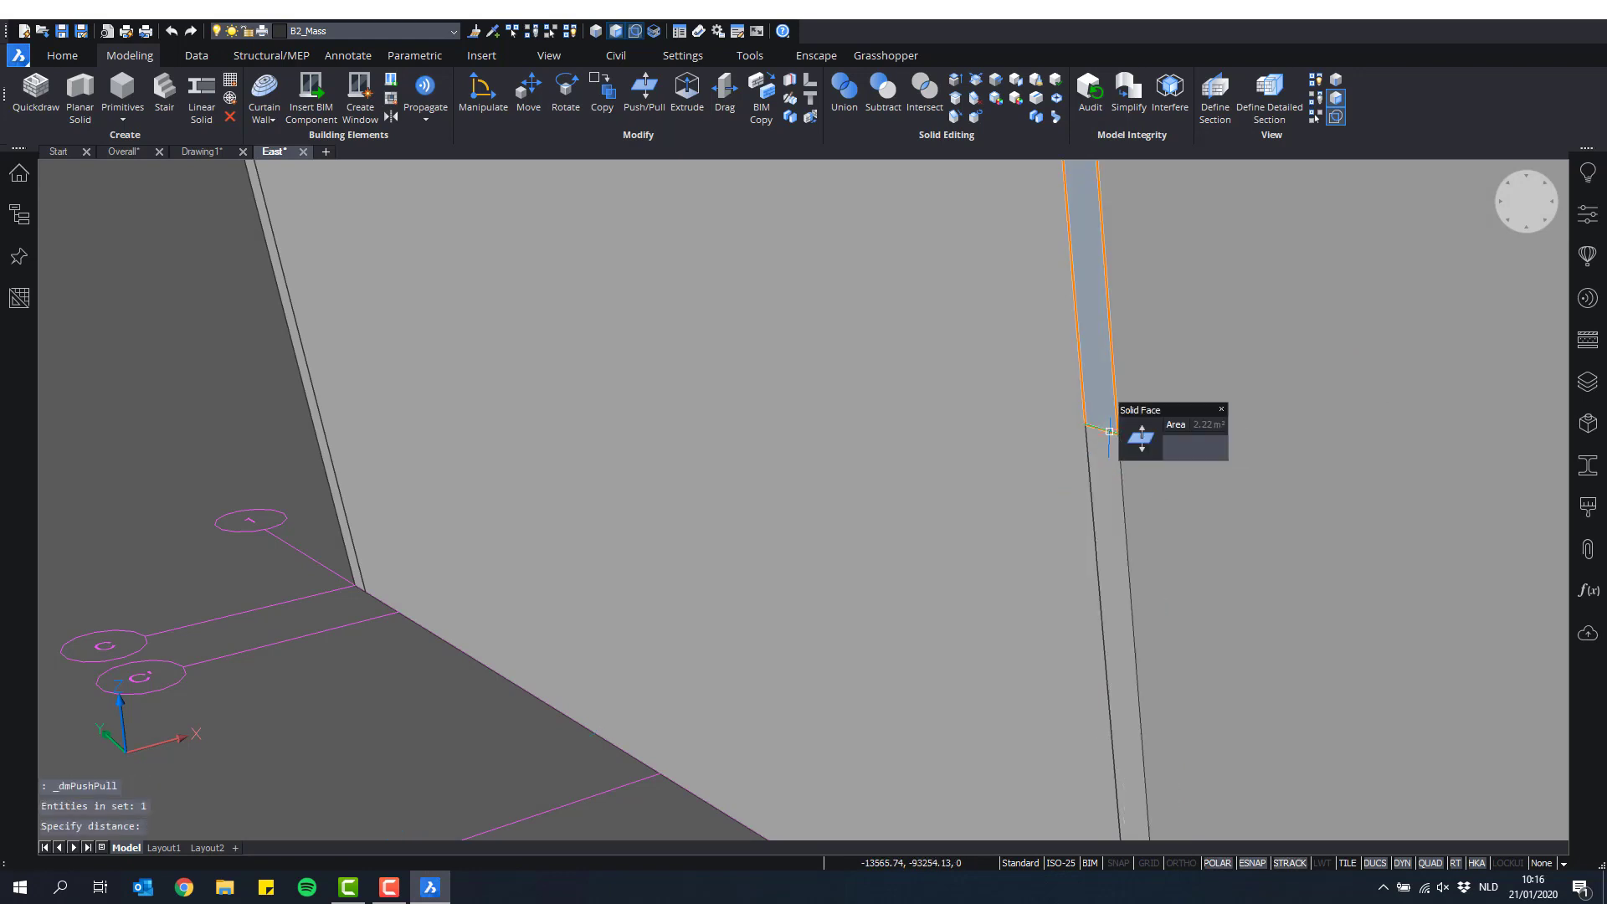
Step: Examine the leftover 300 mm edge between the upper and lower end faces at the long wall's corner
{"action": "middle_click_drag", "start_coordinate": [1109, 432], "coordinate": [1055, 599], "text": "shift"}
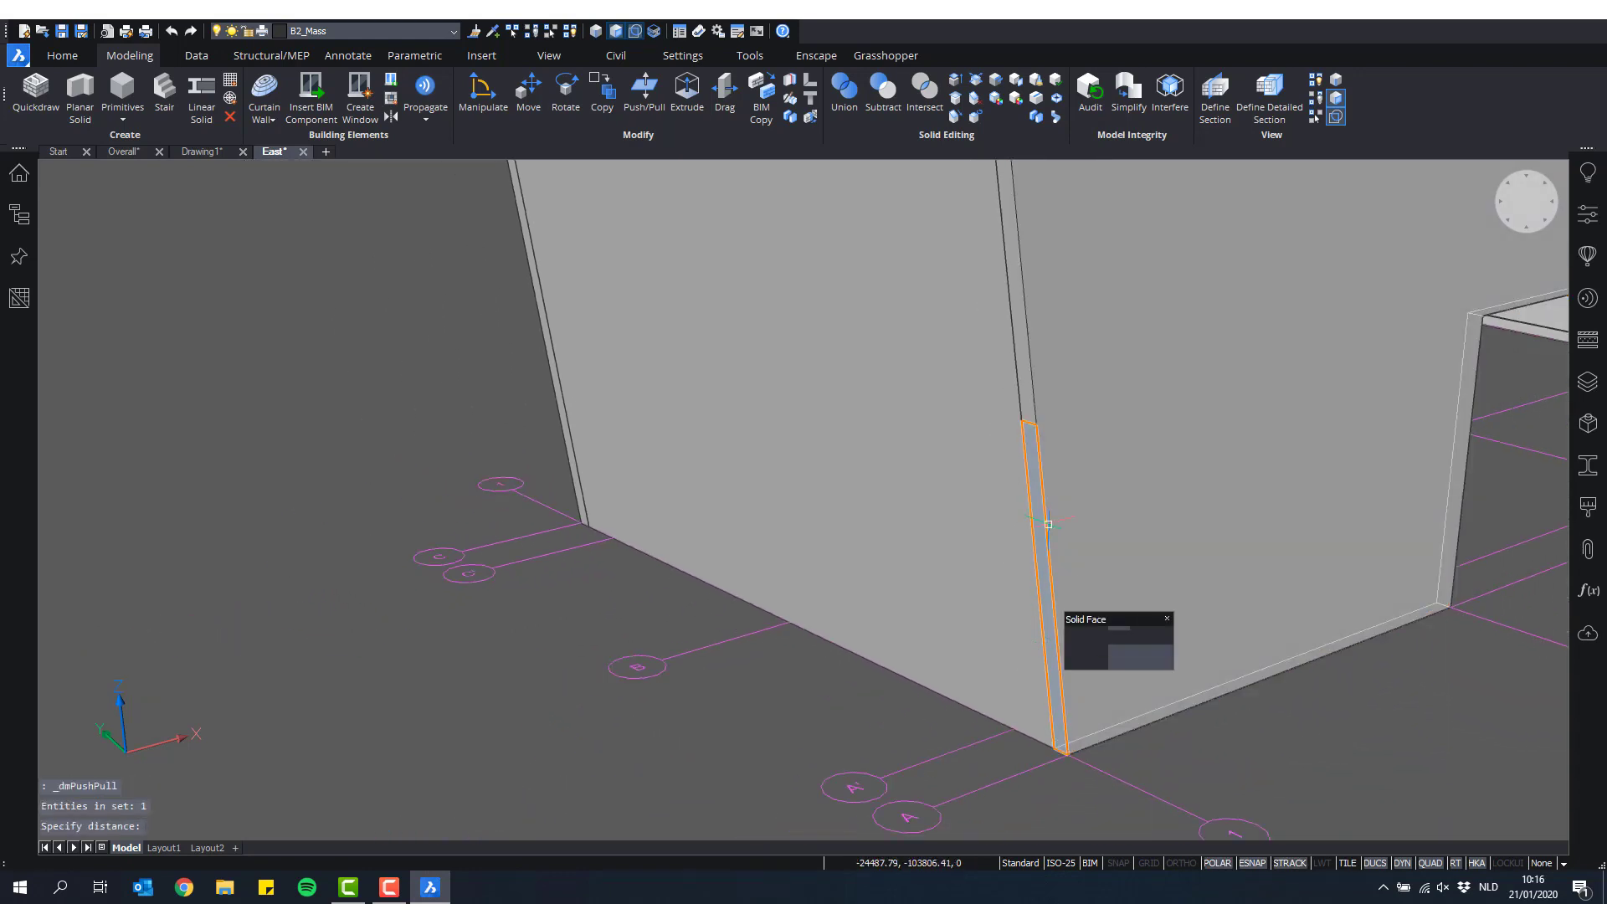
{"action": "middle_click_drag", "start_coordinate": [1048, 524], "coordinate": [1041, 316], "text": "shift"}
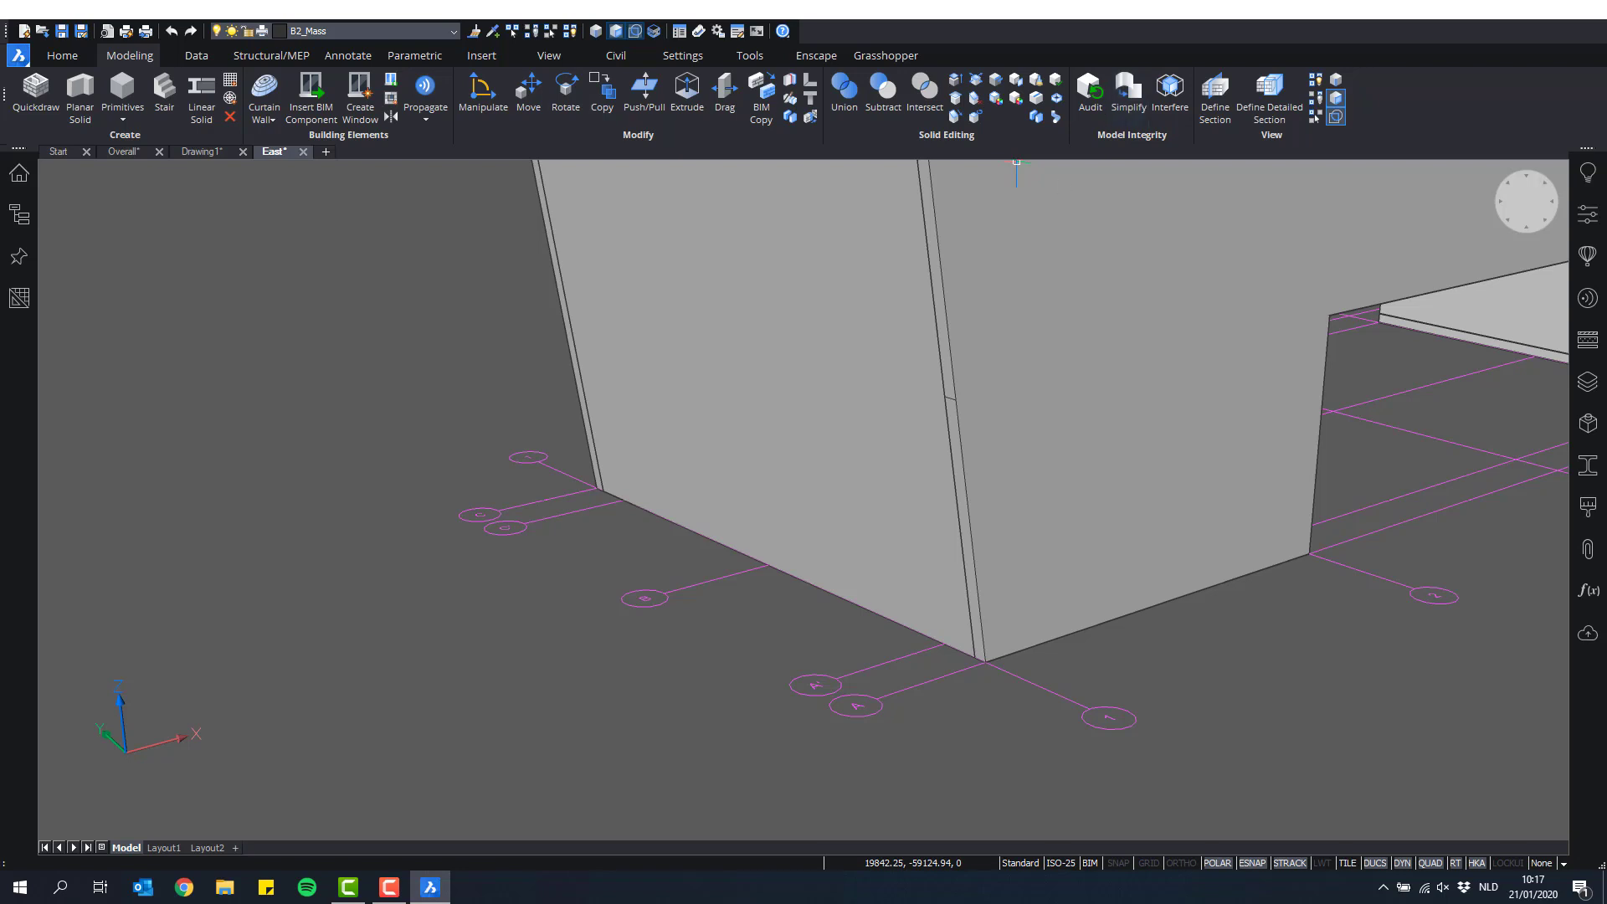
{"action": "scroll", "coordinate": [1130, 427], "scroll_direction": "down", "scroll_amount": 4}
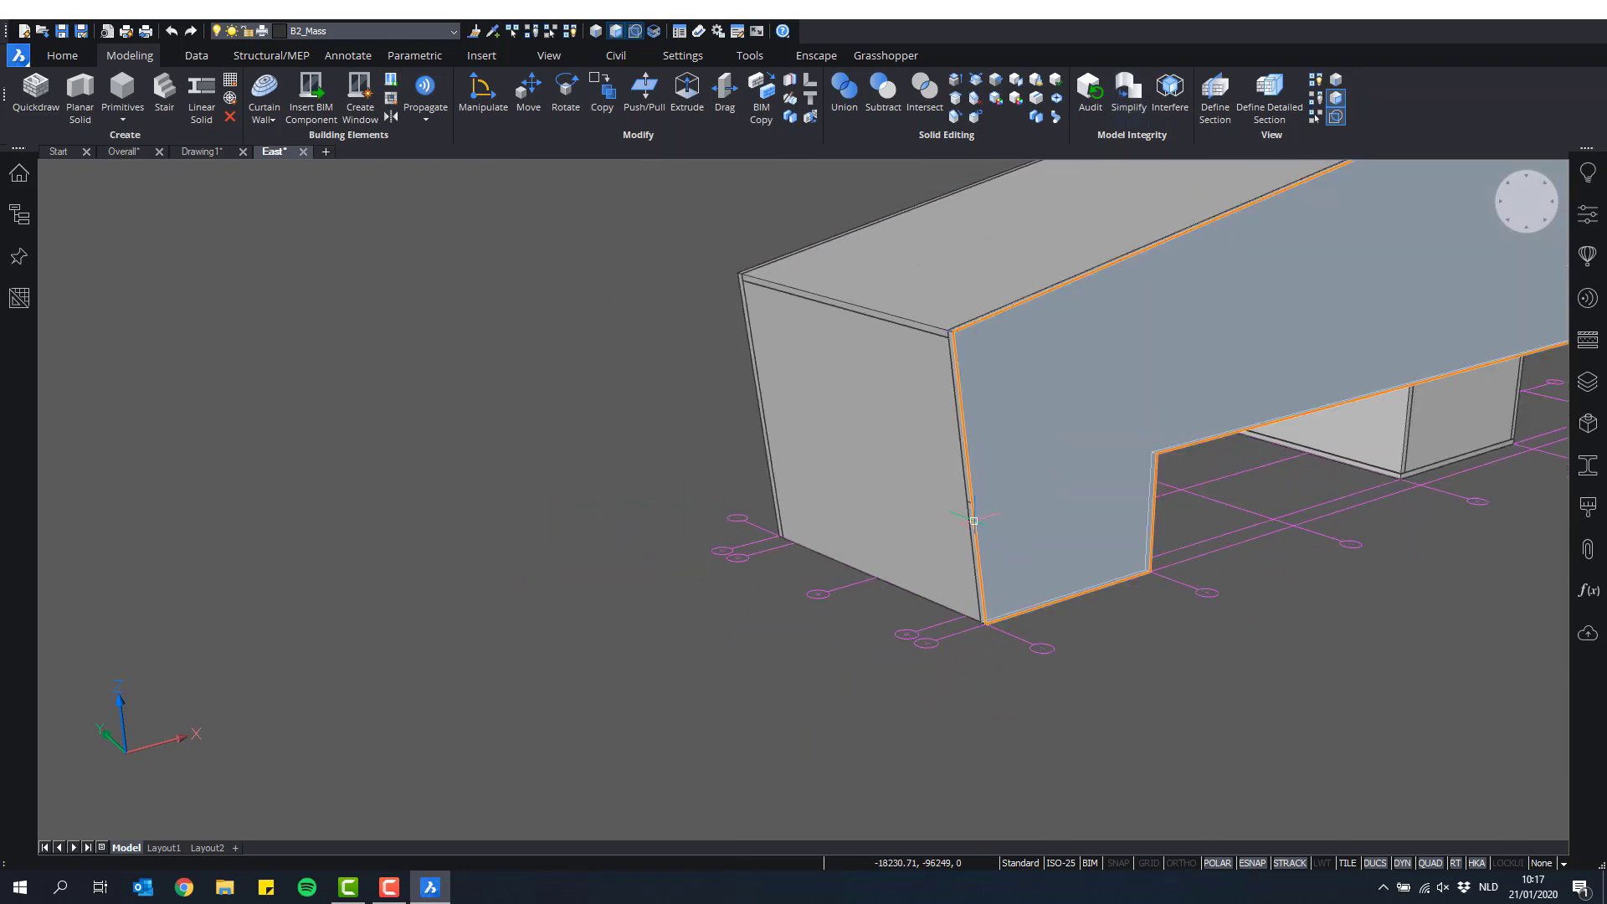
{"action": "scroll", "coordinate": [1051, 467], "scroll_direction": "up", "scroll_amount": 5}
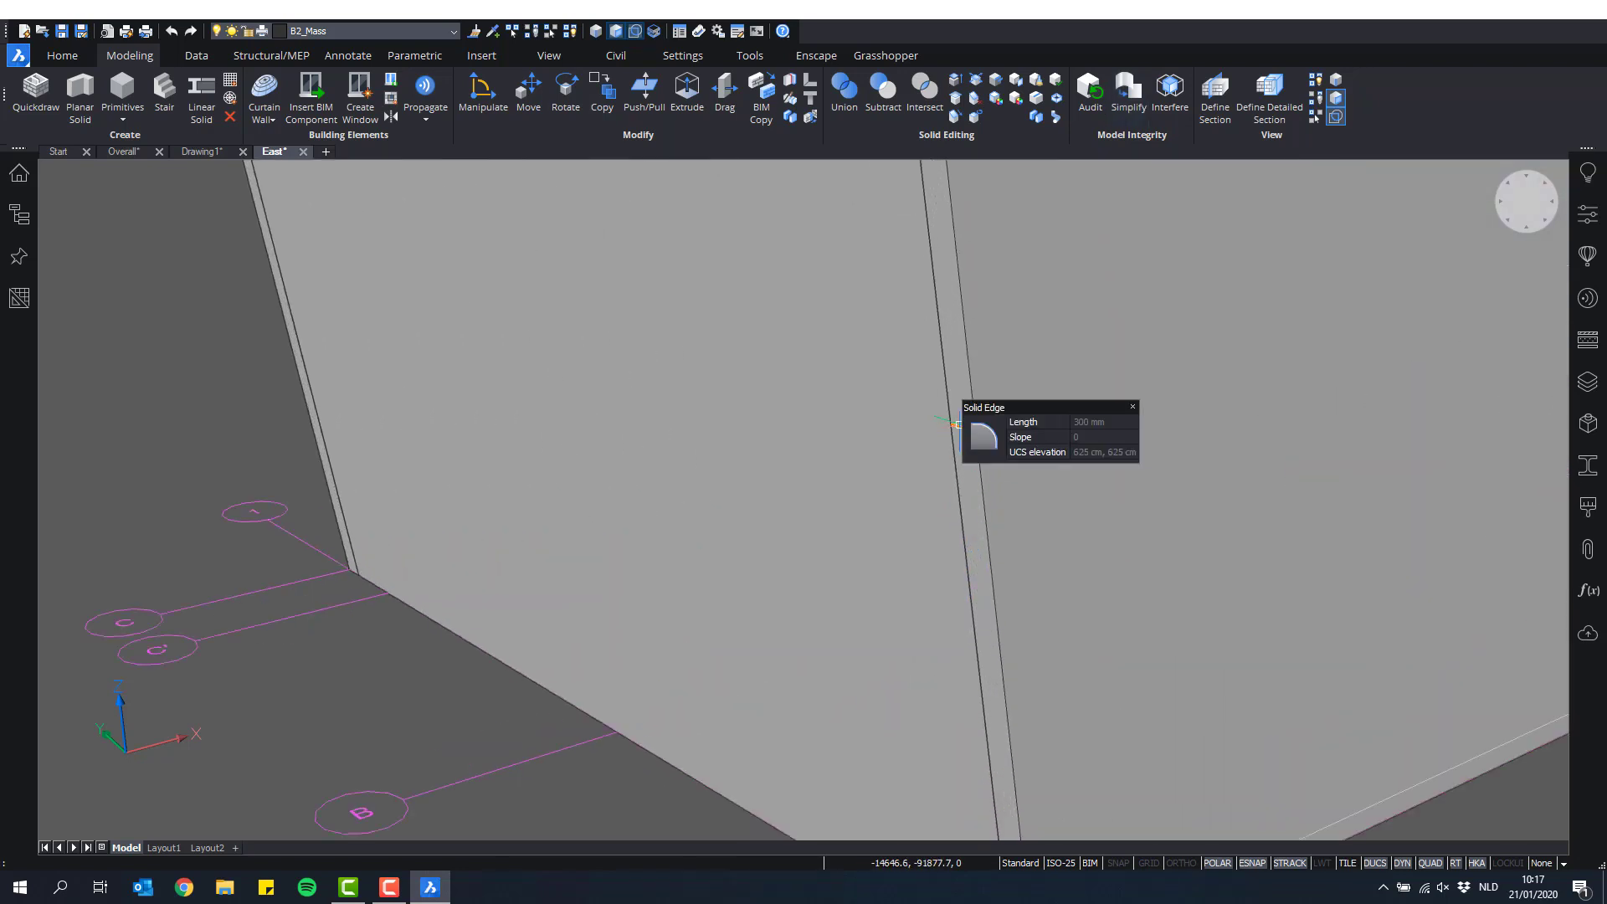
{"action": "scroll", "coordinate": [959, 432], "scroll_direction": "down", "scroll_amount": 3}
{"action": "left_click", "coordinate": [961, 463]}
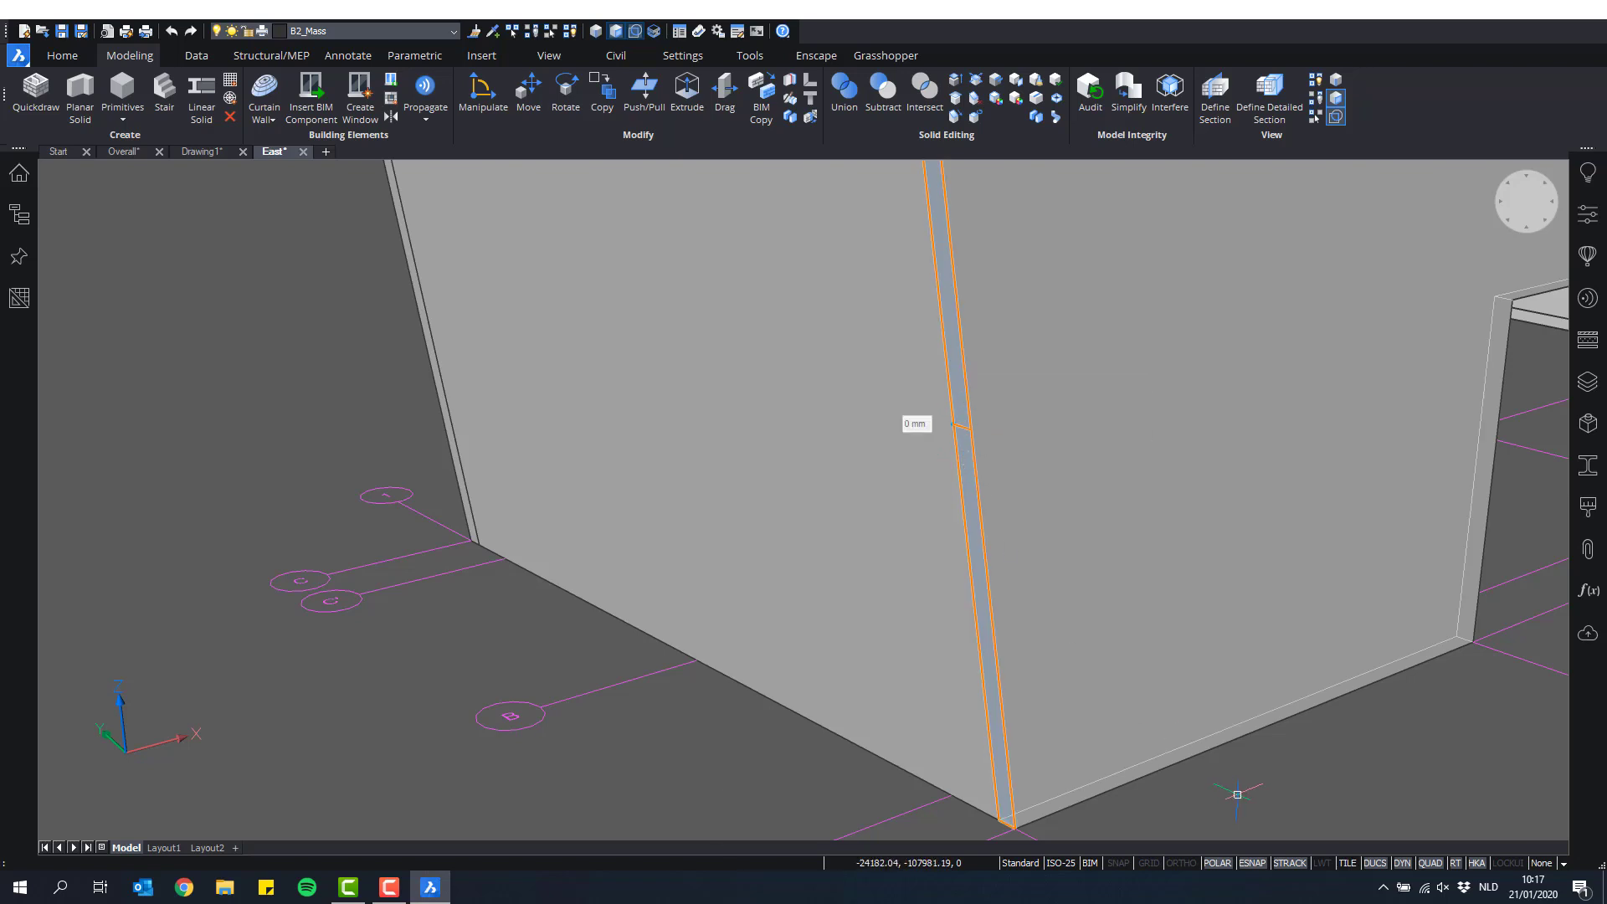
{"action": "key", "text": "Escape"}
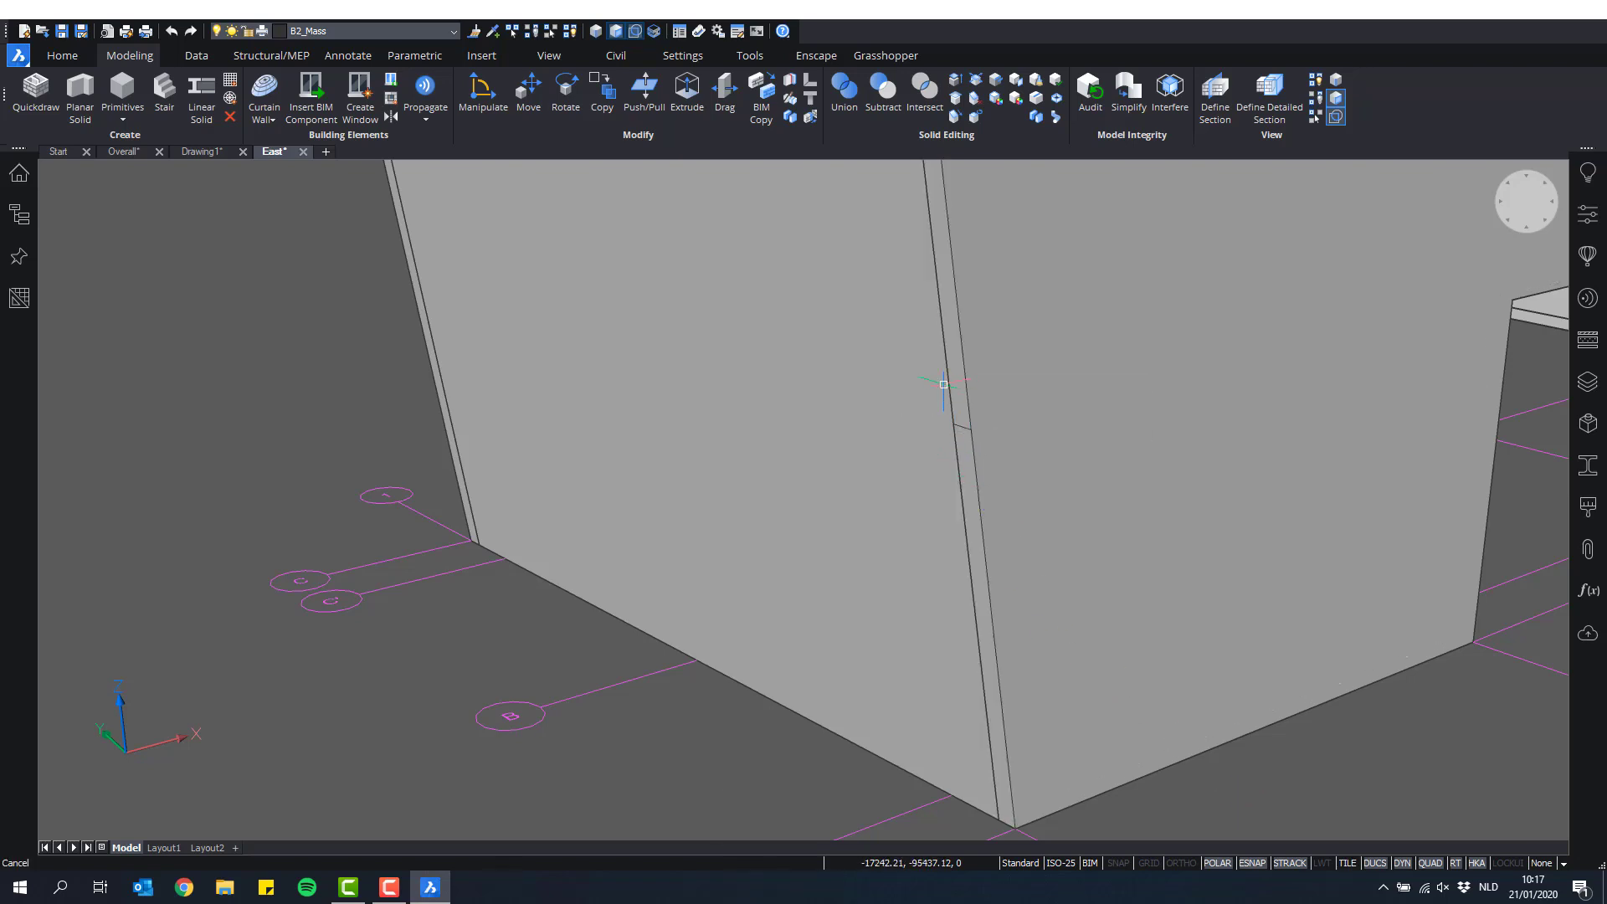
Step: Simplify the long wall solid to remove the leftover edge across its end face
{"action": "scroll", "coordinate": [1302, 717], "scroll_direction": "down", "scroll_amount": 4}
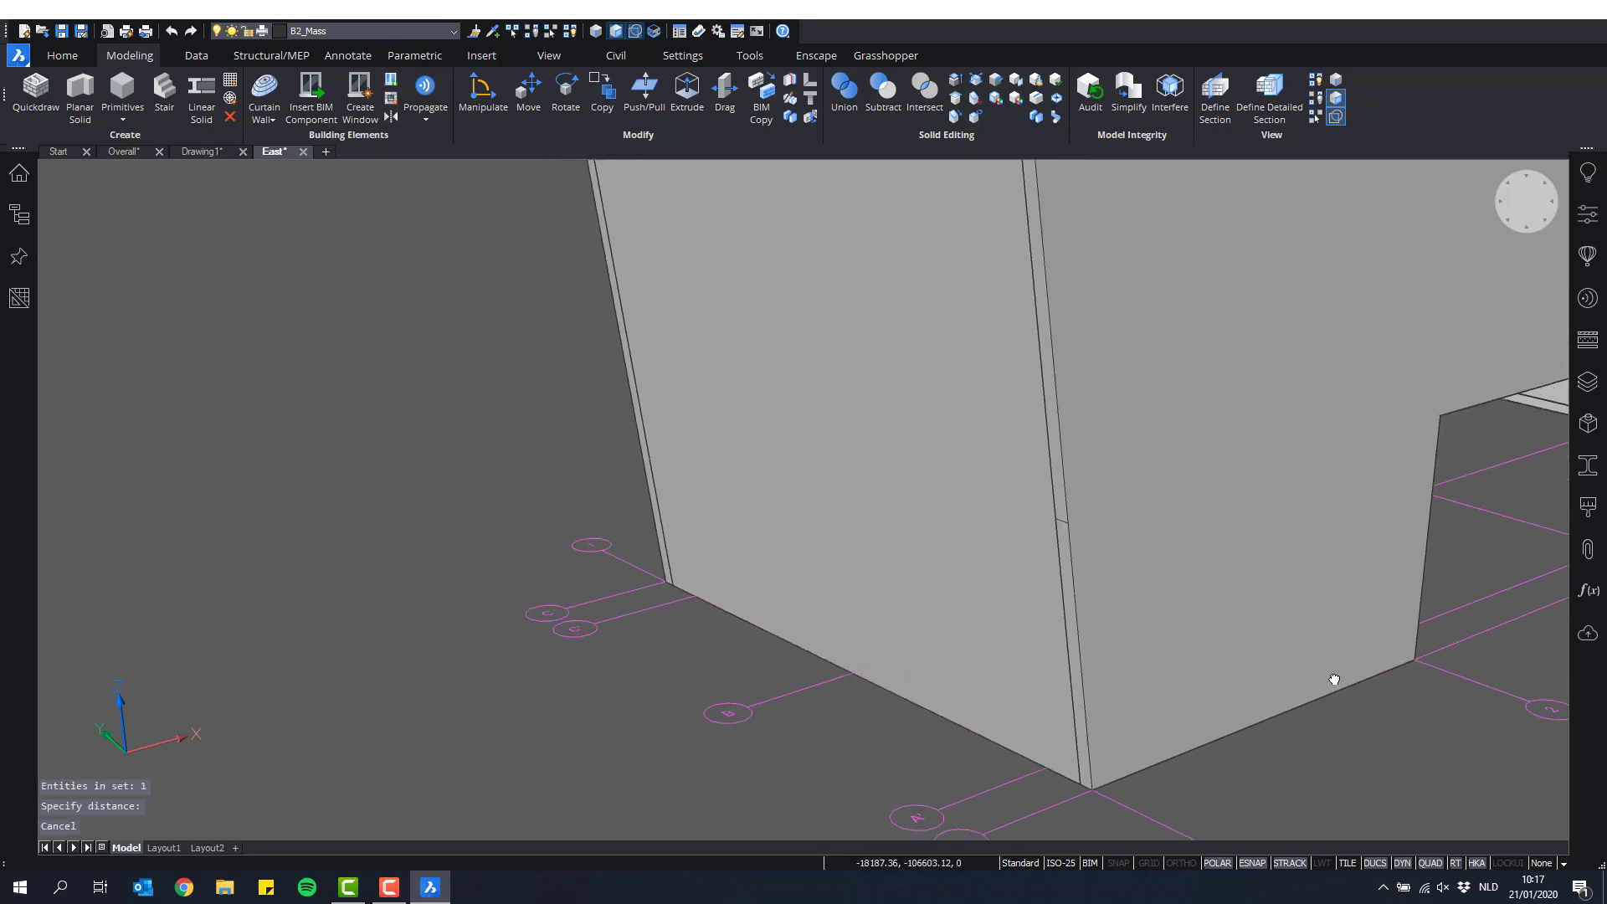
{"action": "left_click", "coordinate": [1132, 99]}
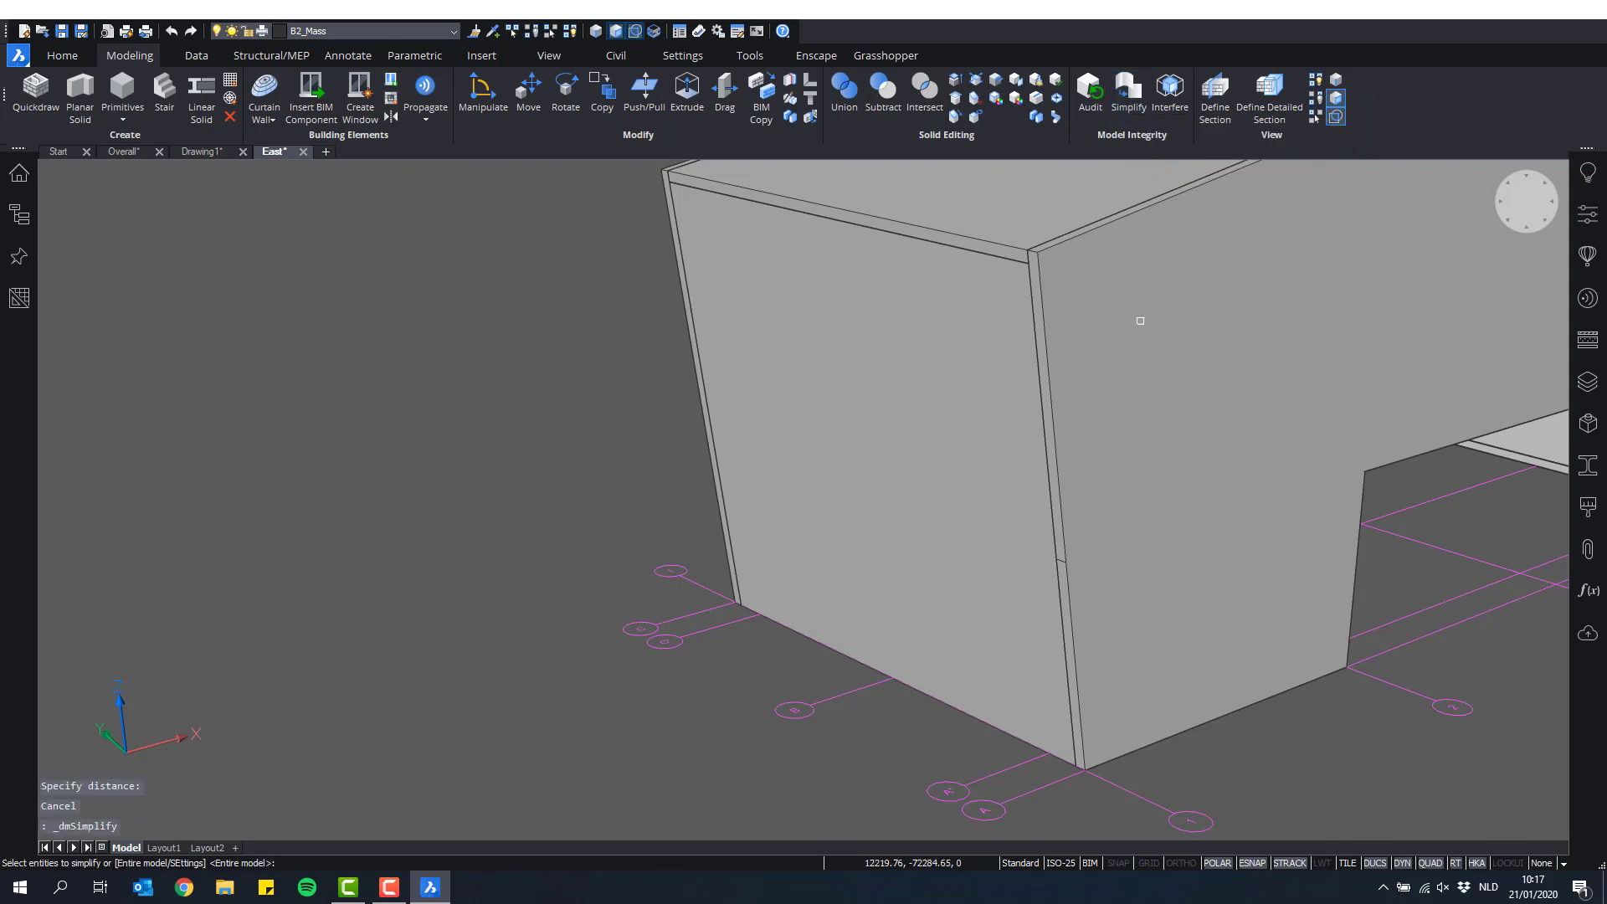
{"action": "left_click", "coordinate": [1152, 363]}
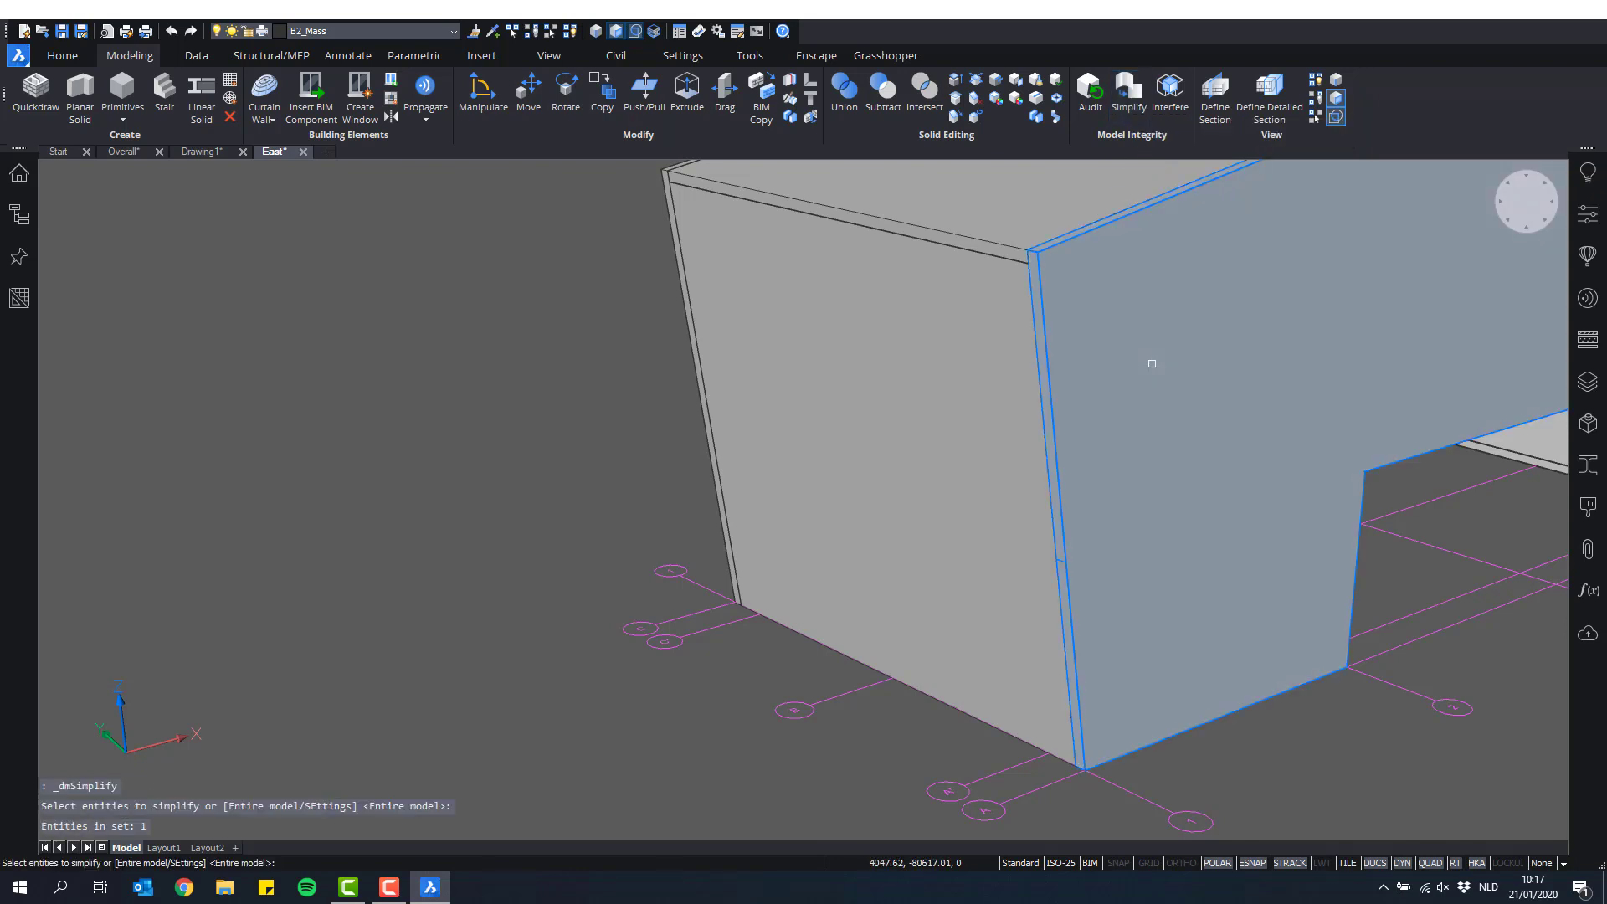
{"action": "key", "text": "Return"}
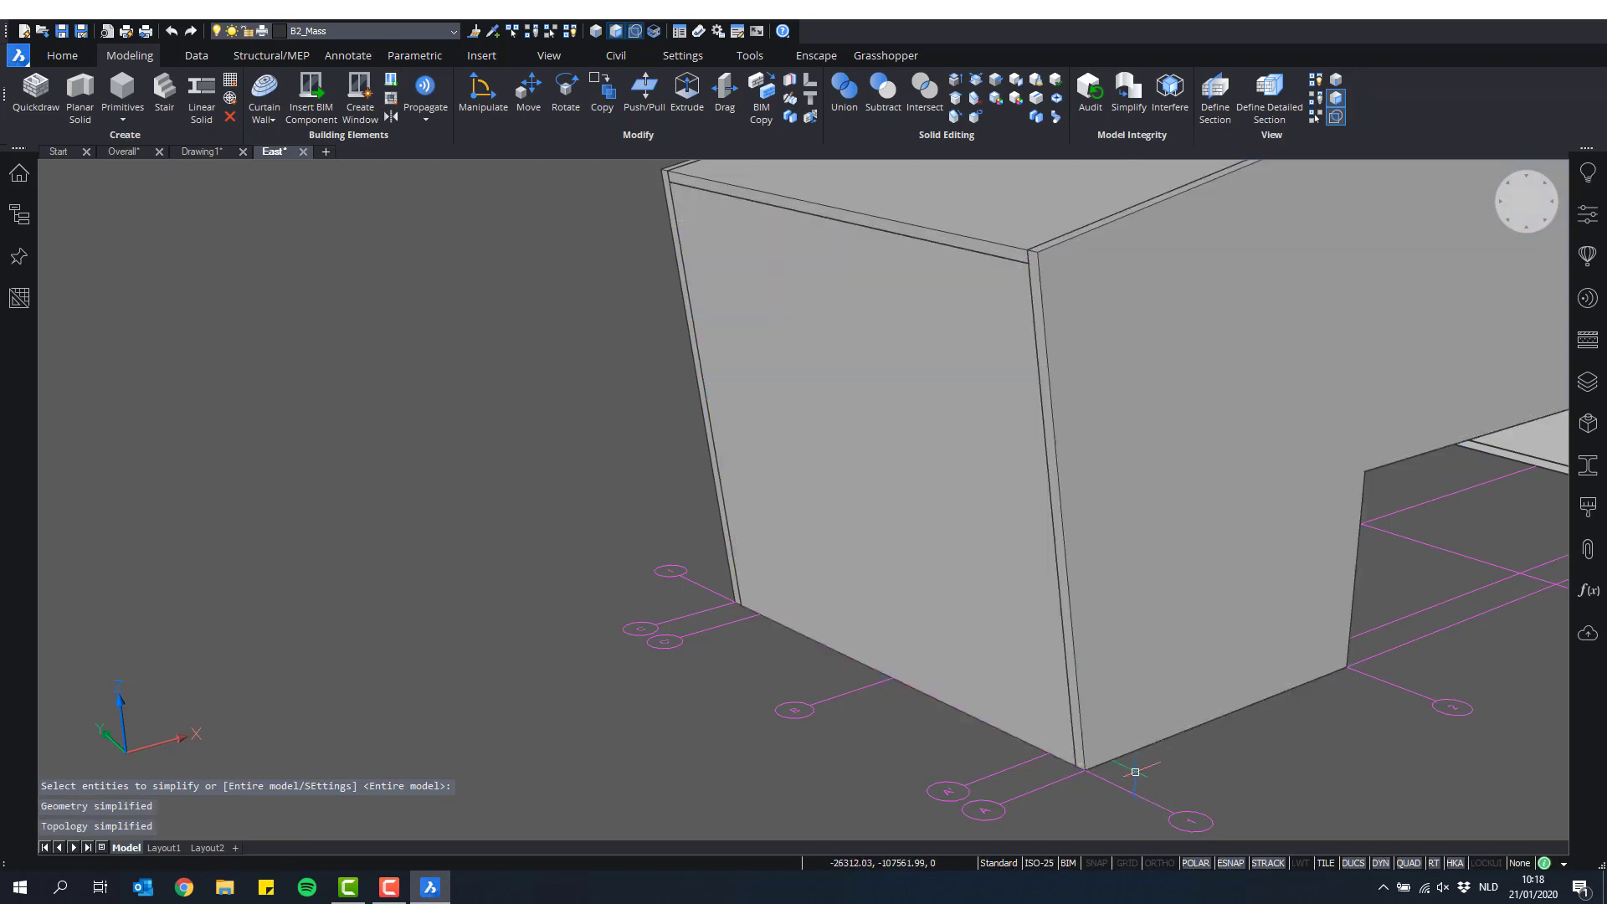
{"action": "key", "text": "Escape"}
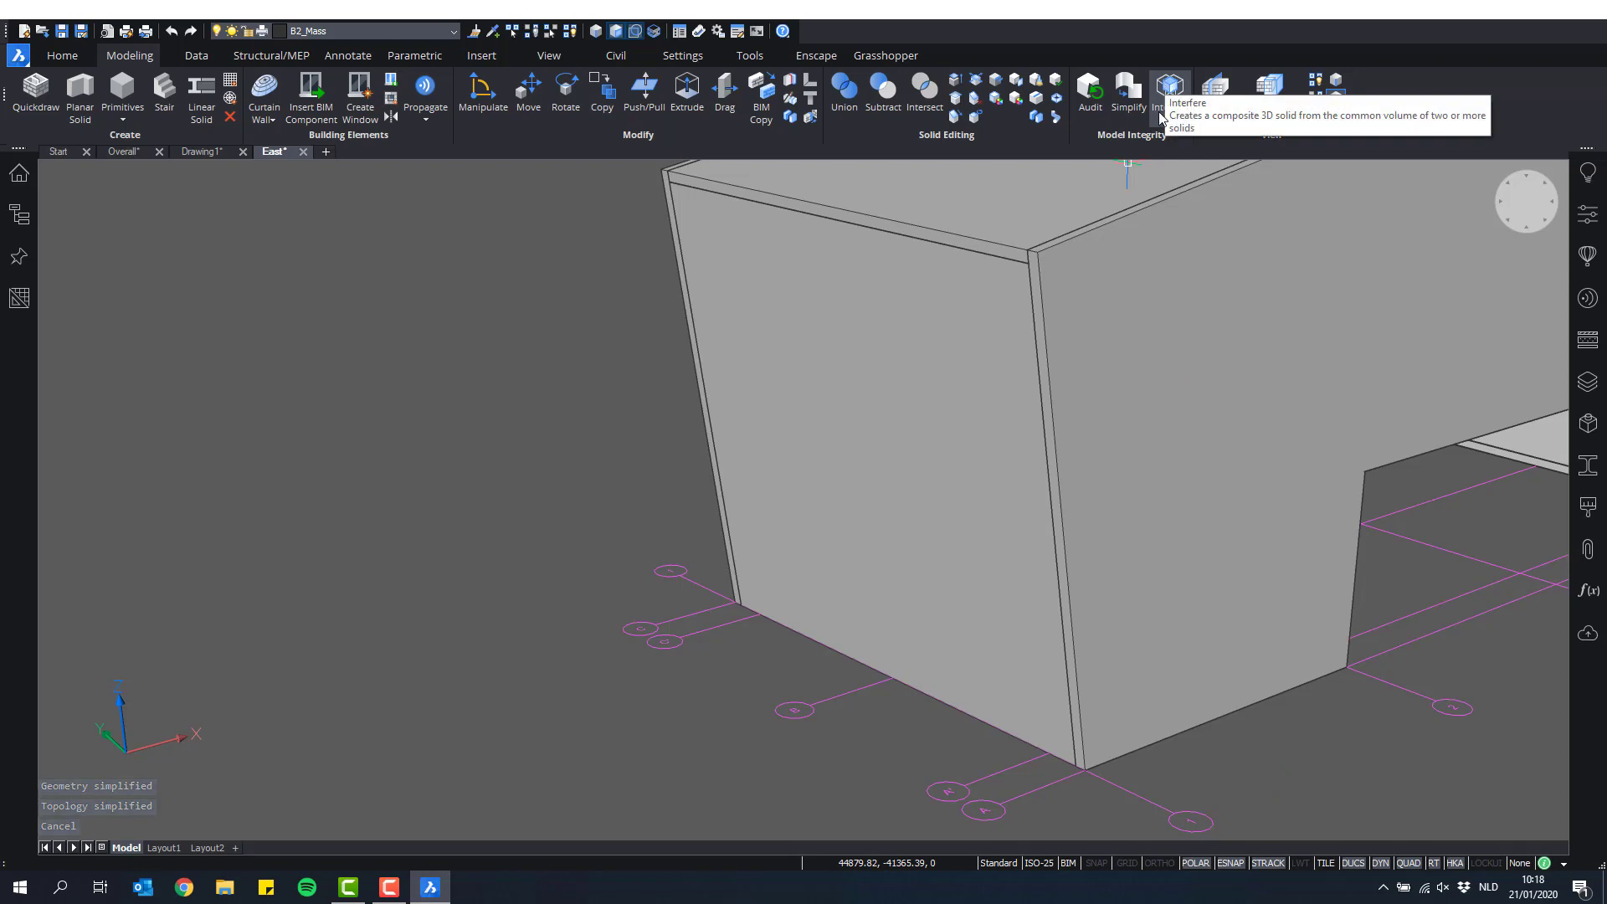
Step: Examine the whole East building from both long sides to check its walls and roof
{"action": "scroll", "coordinate": [1123, 386], "scroll_direction": "down", "scroll_amount": 3}
{"action": "middle_click_drag", "start_coordinate": [1188, 382], "coordinate": [821, 599]}
{"action": "scroll", "coordinate": [821, 599], "scroll_direction": "down", "scroll_amount": 2}
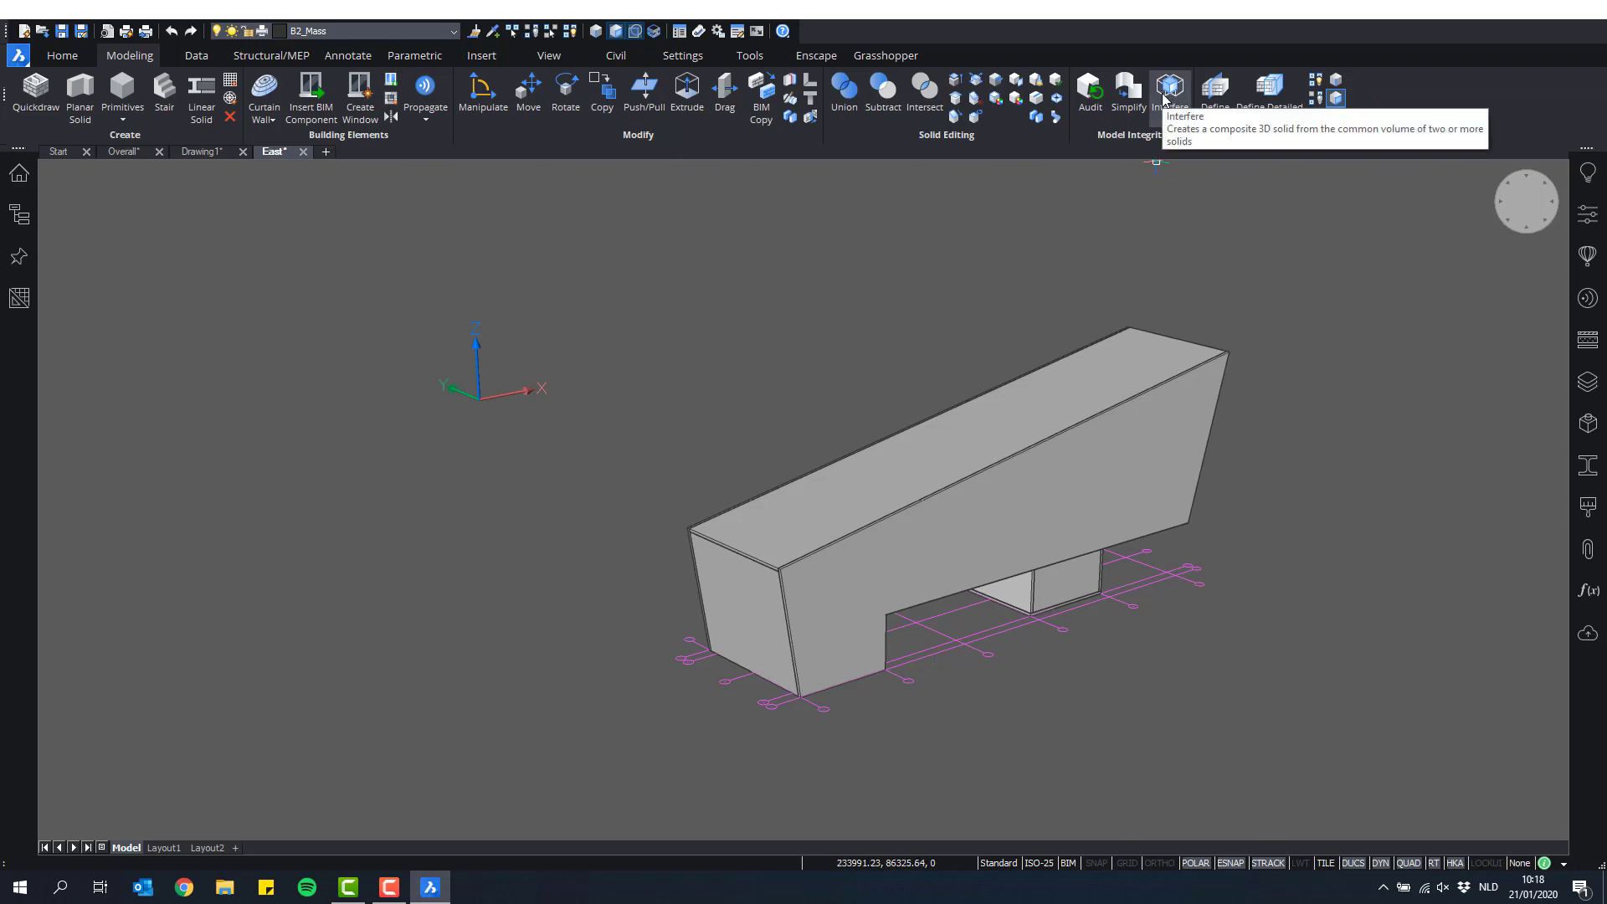
{"action": "middle_click_drag", "start_coordinate": [816, 636], "coordinate": [1029, 454], "text": "shift"}
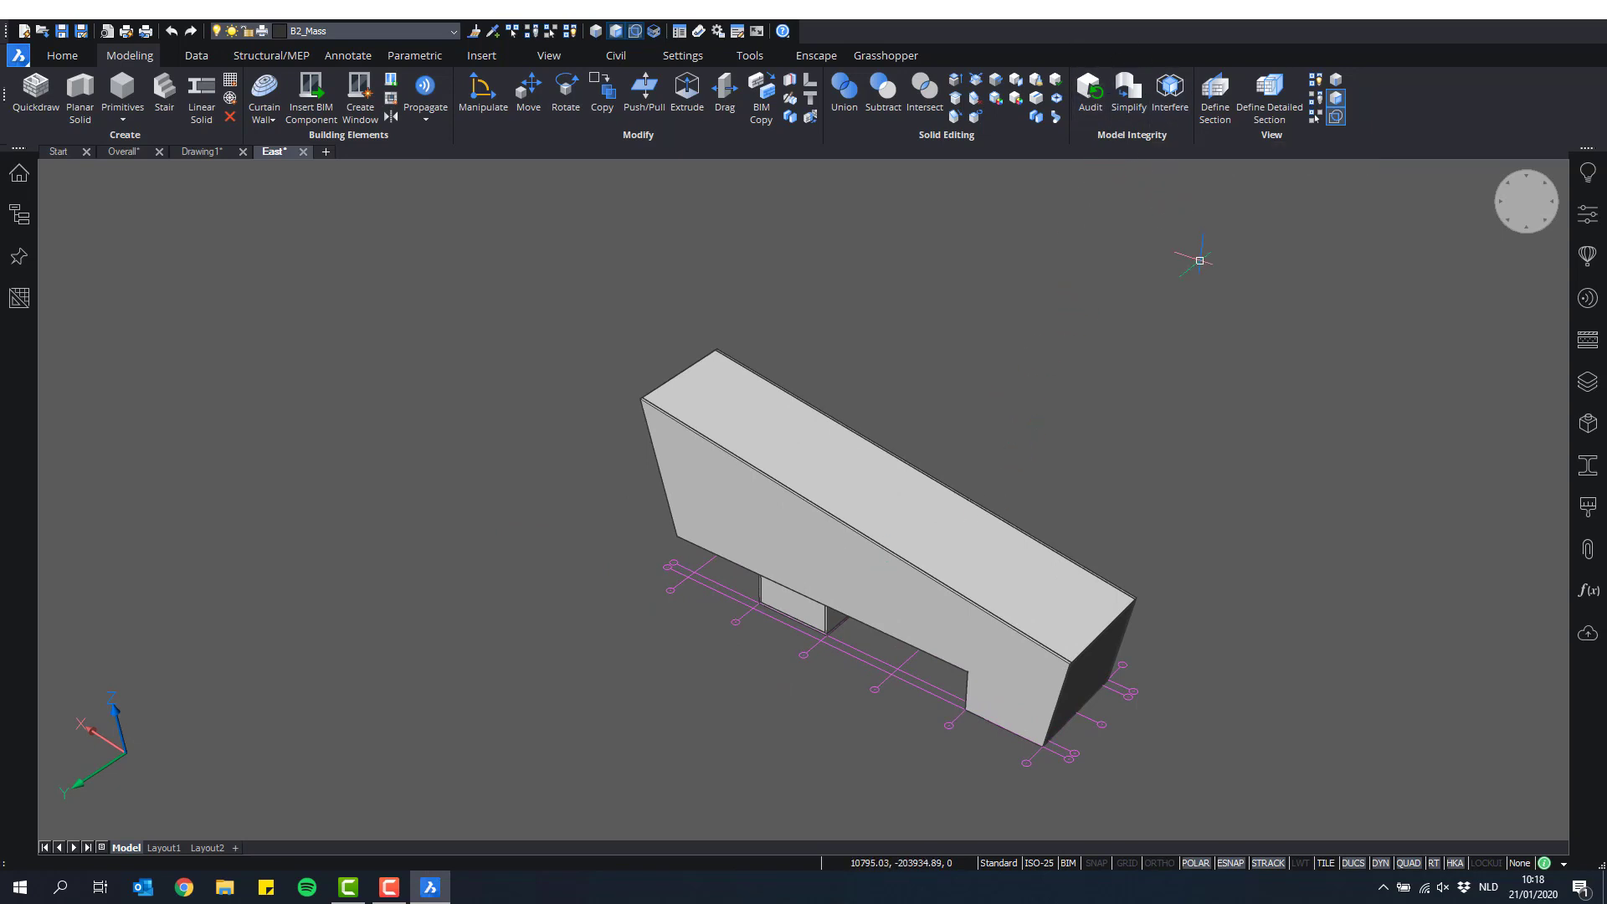
{"action": "scroll", "coordinate": [893, 603], "scroll_direction": "up", "scroll_amount": 1}
{"action": "scroll", "coordinate": [804, 555], "scroll_direction": "down", "scroll_amount": 1}
{"action": "middle_click_drag", "start_coordinate": [893, 599], "coordinate": [1214, 503]}
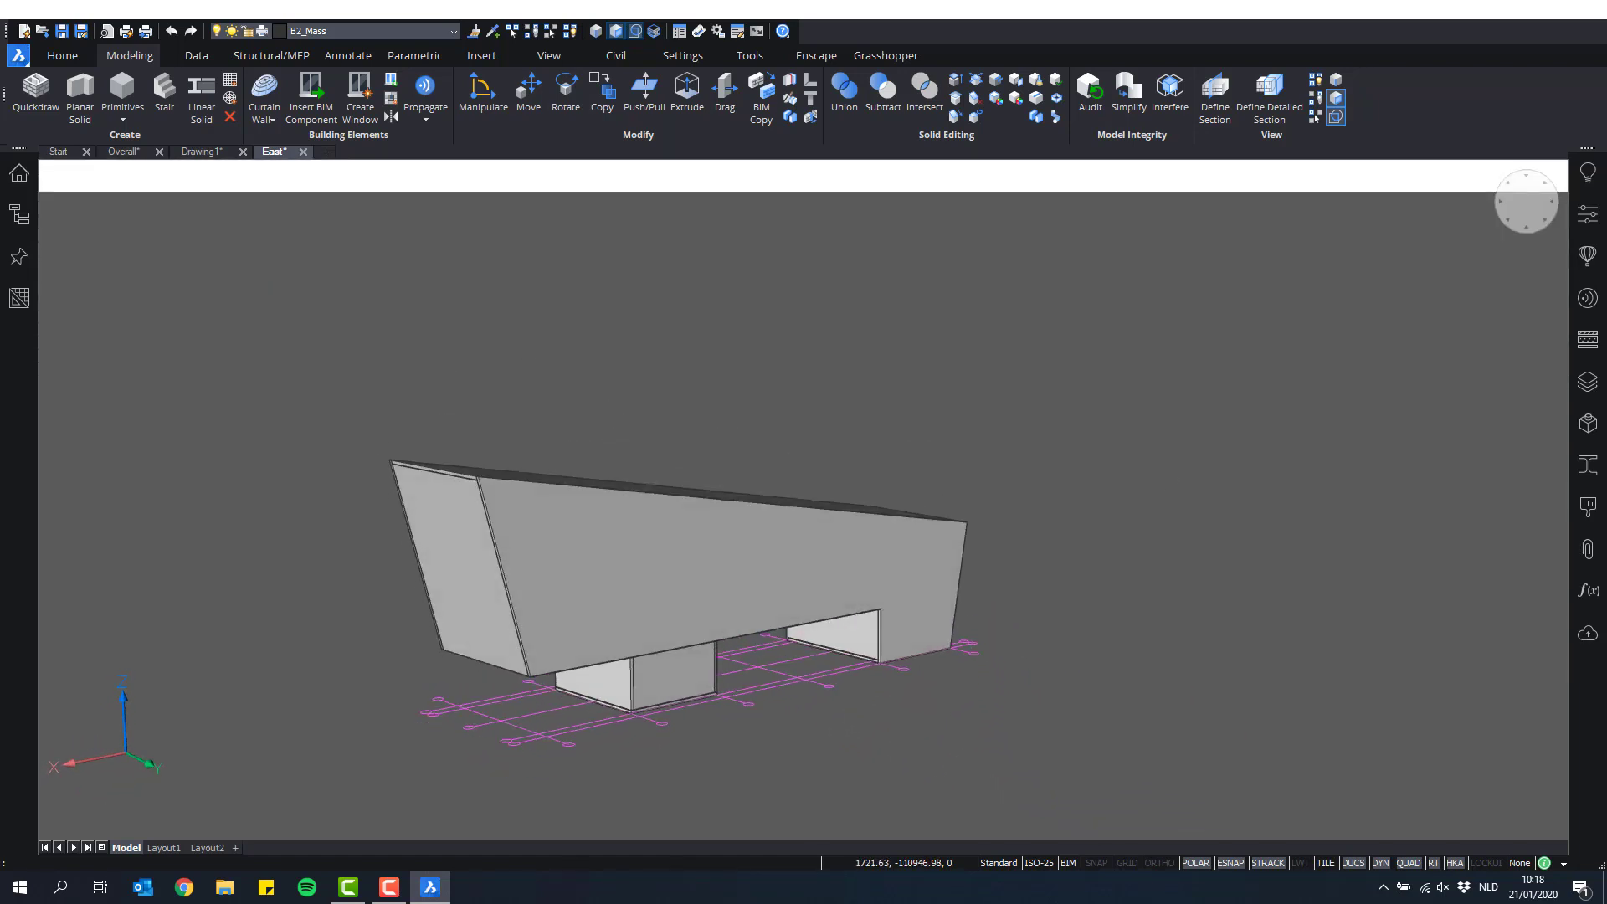
{"action": "middle_click_drag", "start_coordinate": [714, 523], "coordinate": [870, 508]}
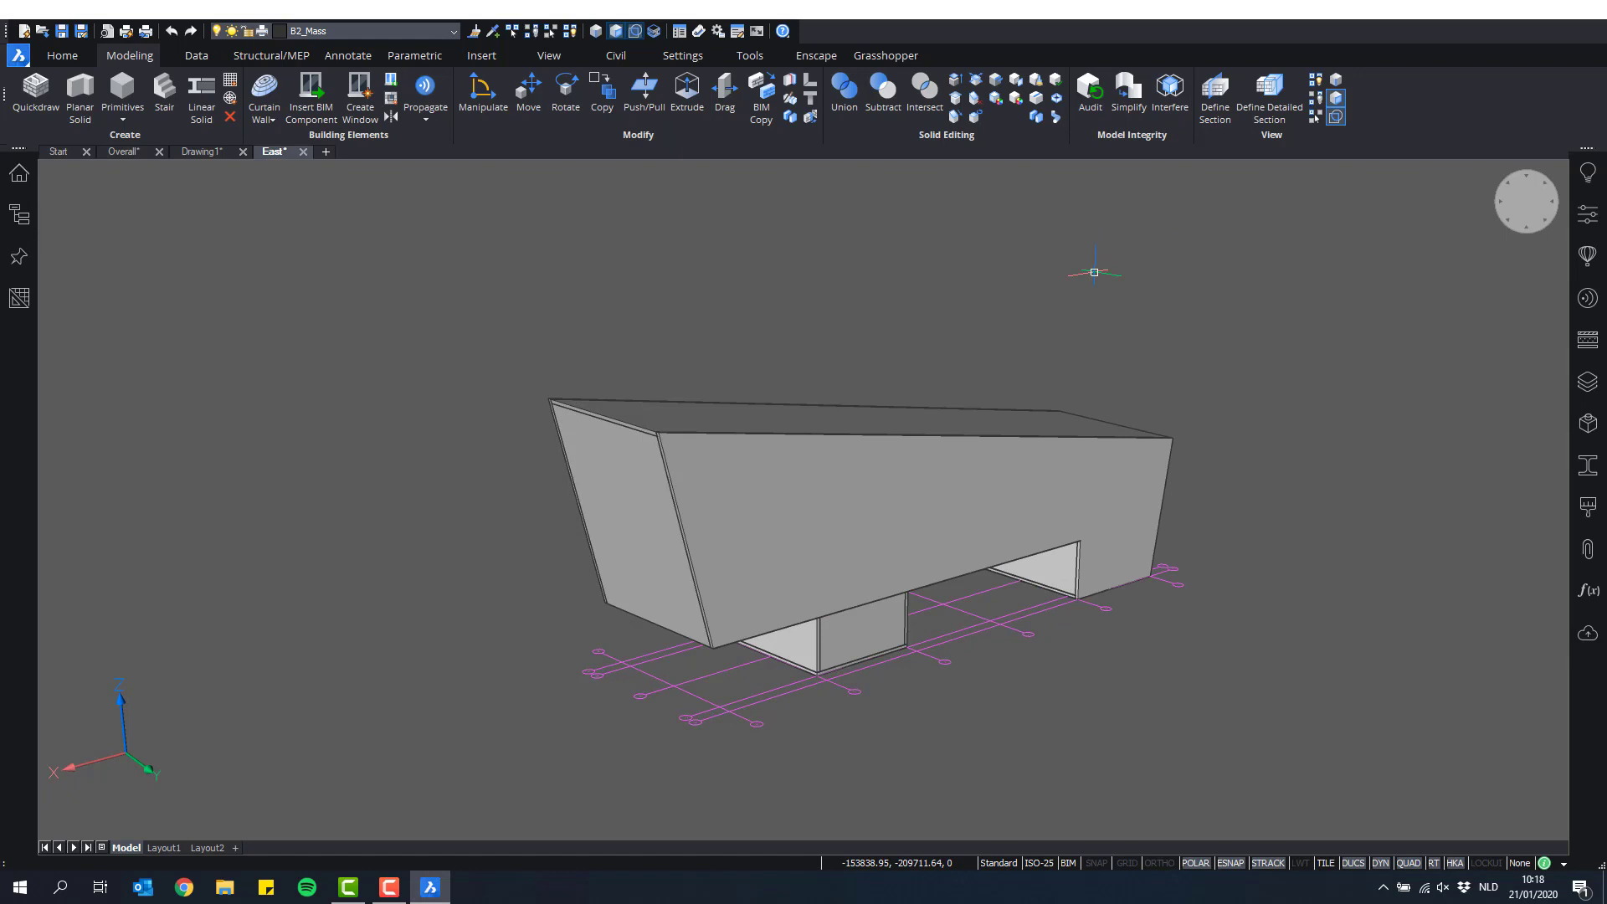
{"action": "middle_click_drag", "start_coordinate": [1073, 280], "coordinate": [1122, 228]}
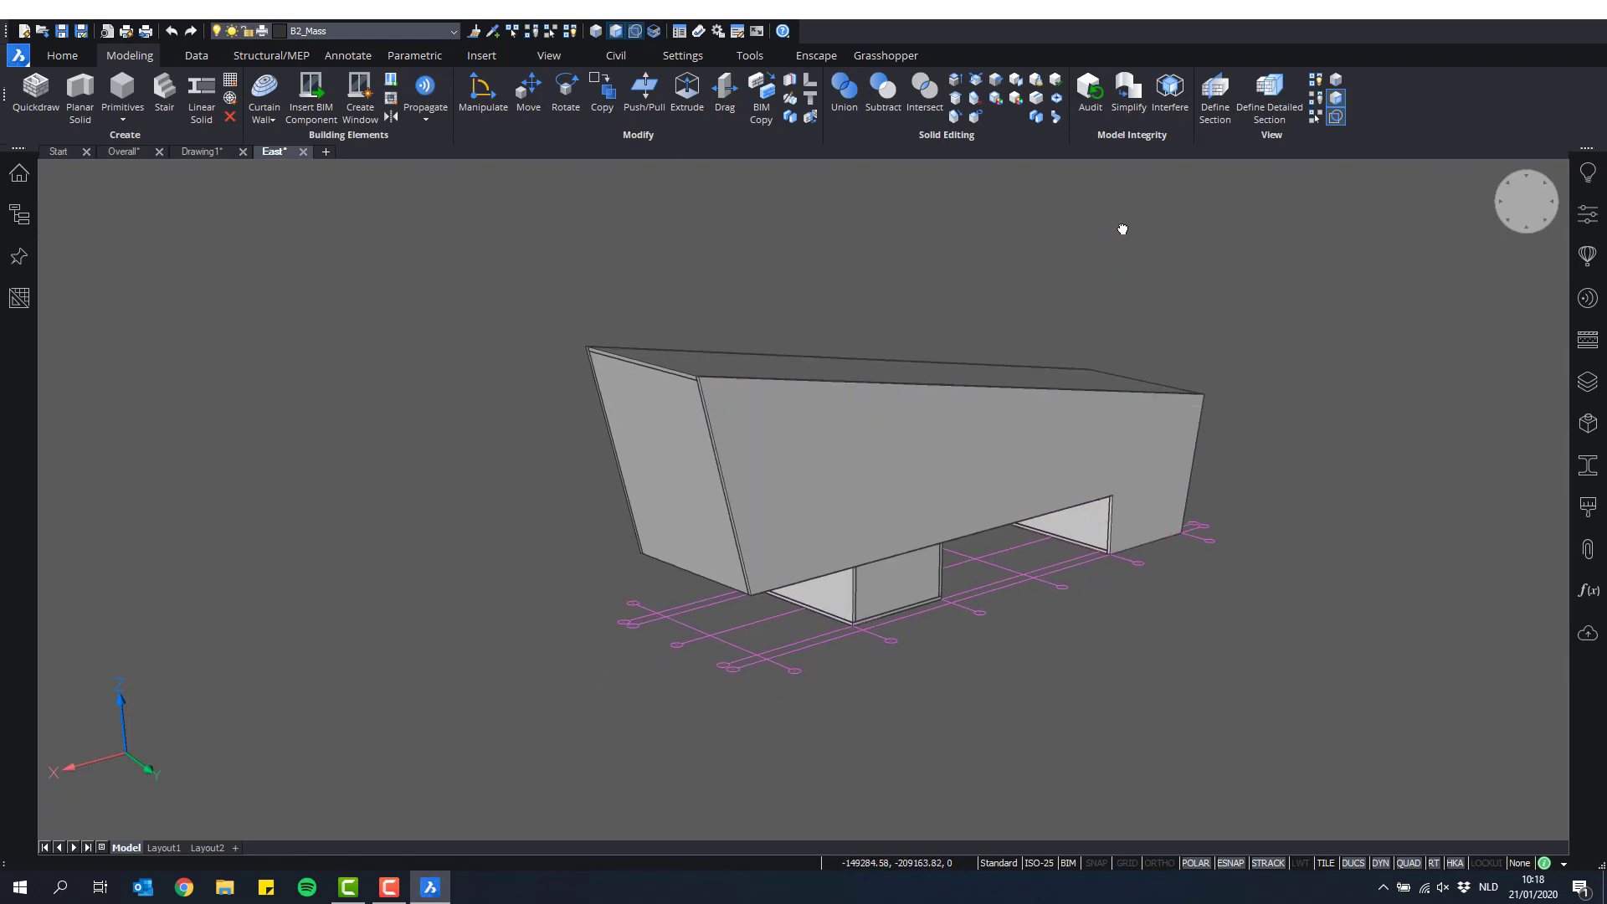
{"action": "scroll", "coordinate": [1123, 228], "scroll_direction": "up", "scroll_amount": 1}
{"action": "middle_click_drag", "start_coordinate": [1023, 254], "coordinate": [1036, 279], "text": "shift"}
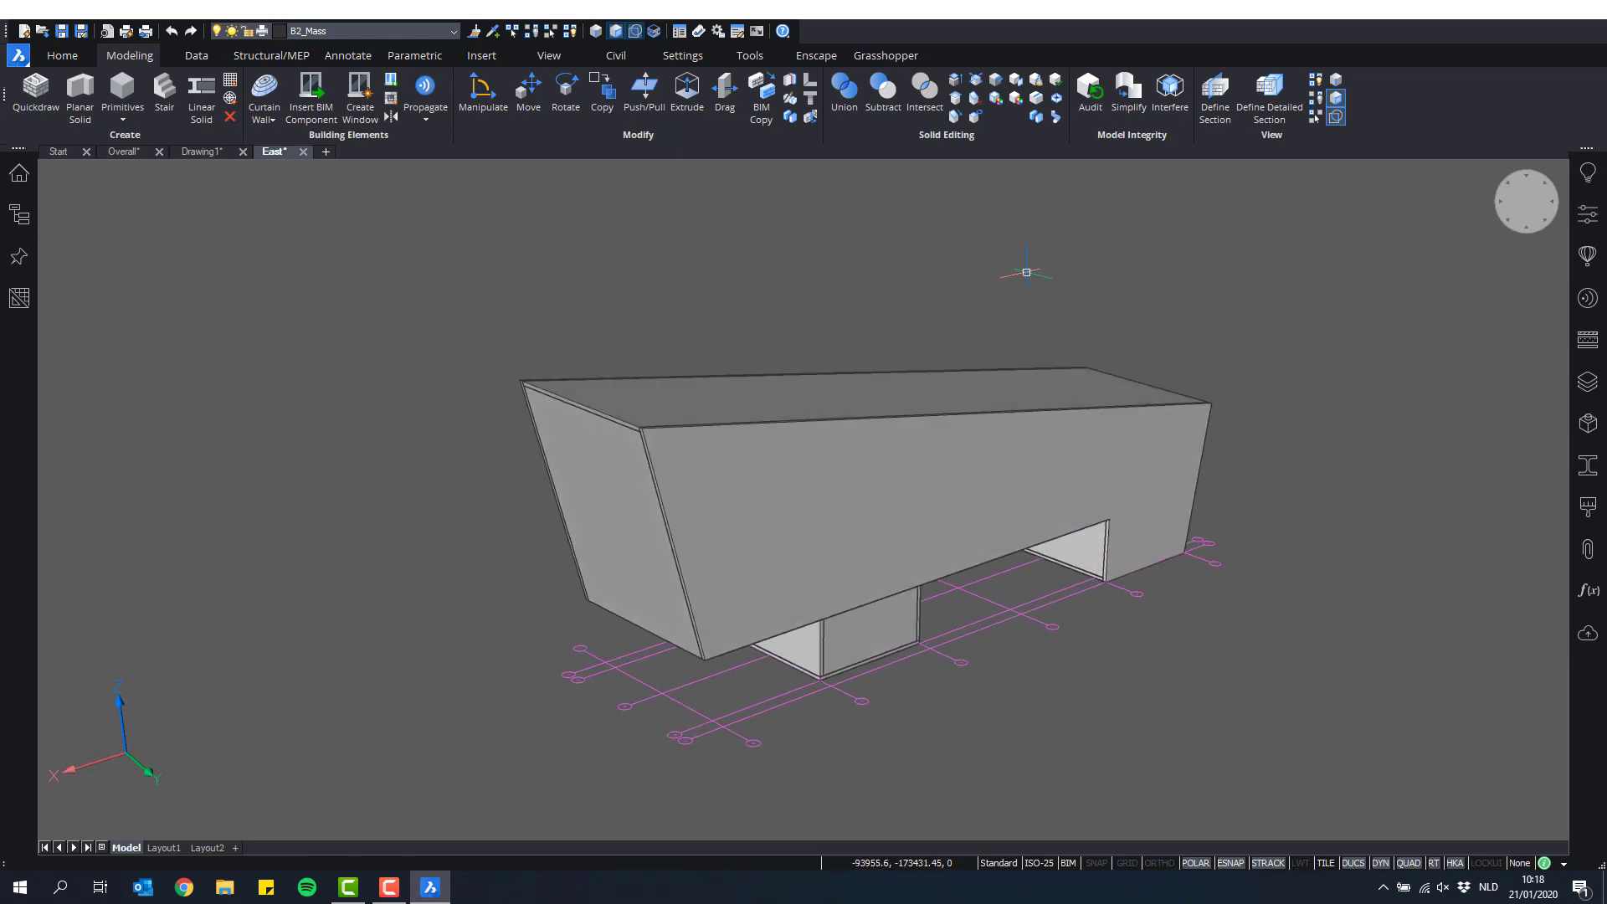
Step: Temporarily hide the near long wall solid to expose the building's interior
{"action": "mouse_move", "coordinate": [932, 492]}
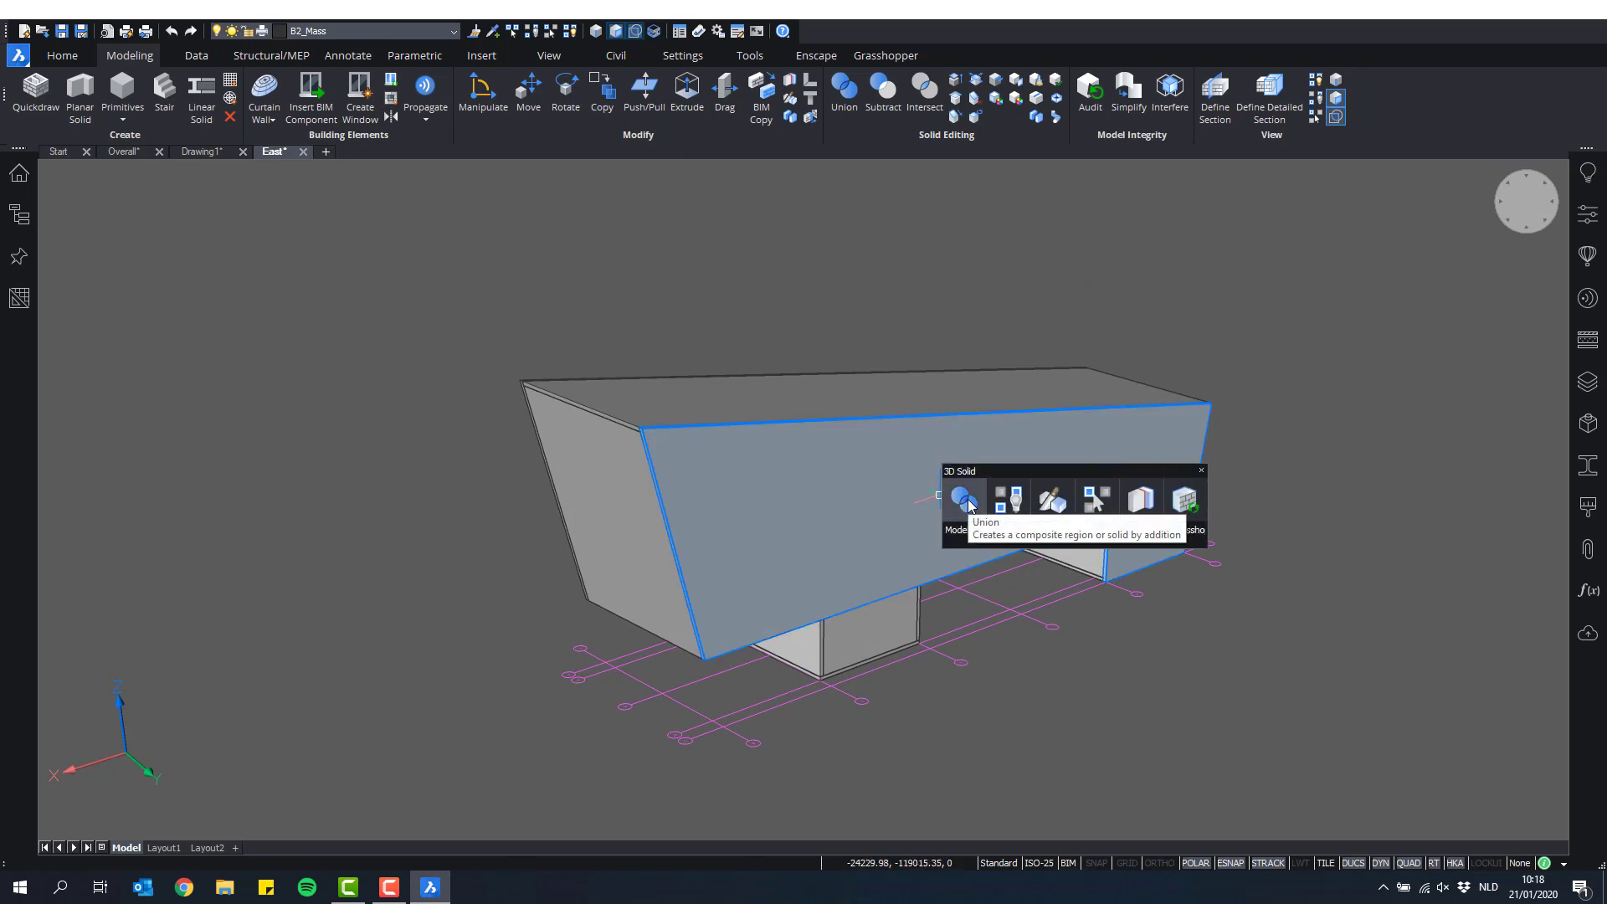
{"action": "mouse_move", "coordinate": [961, 549]}
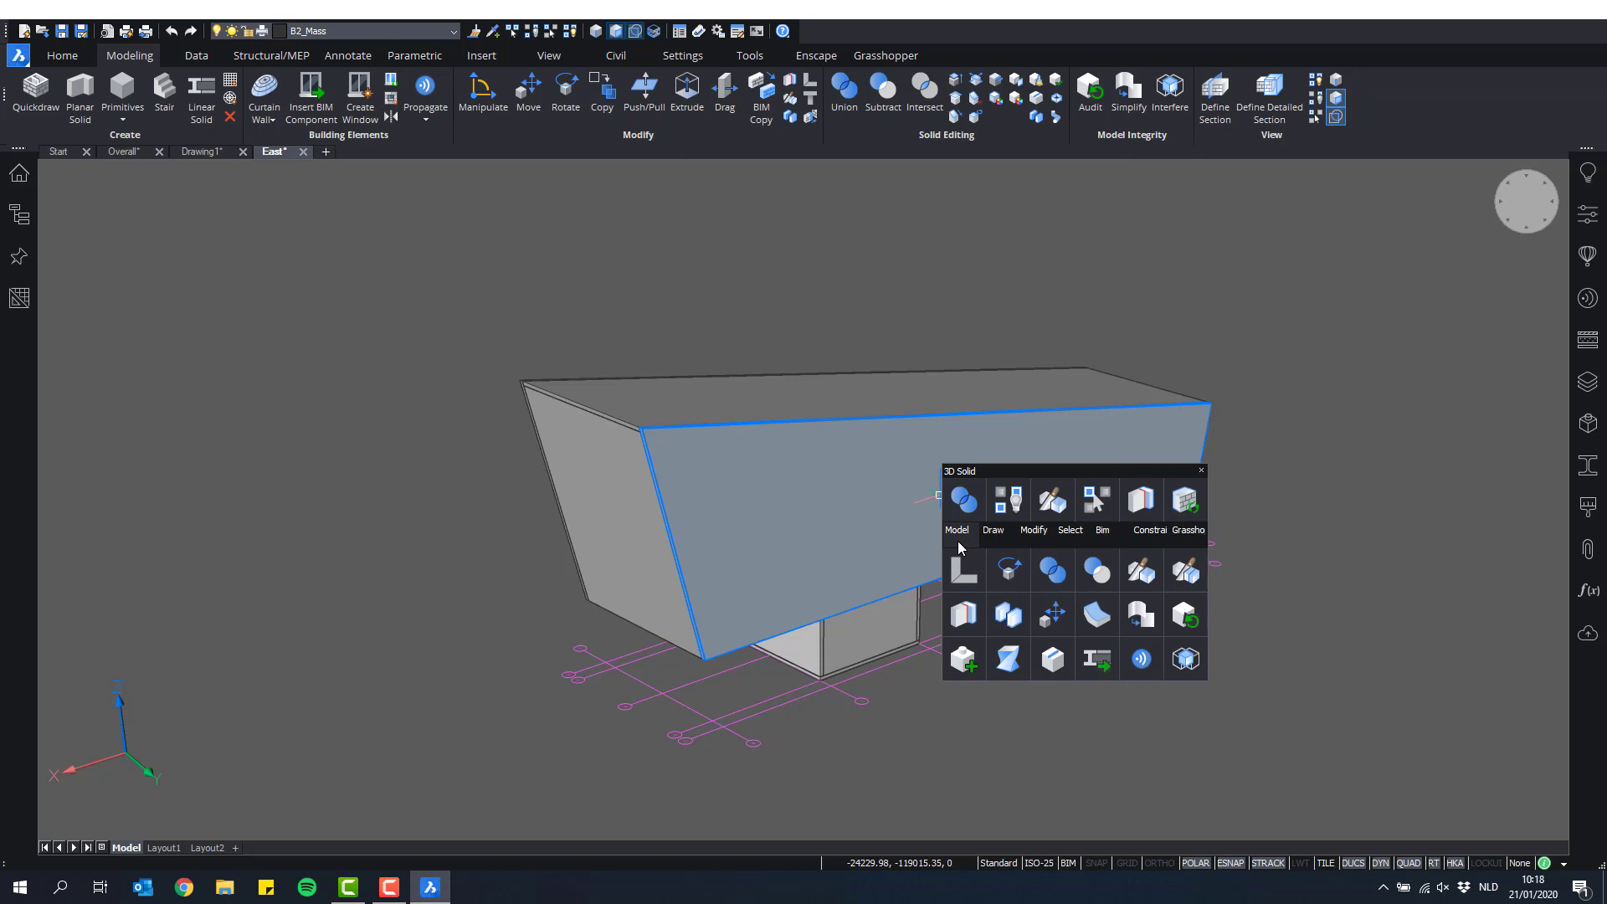
{"action": "mouse_move", "coordinate": [1070, 536]}
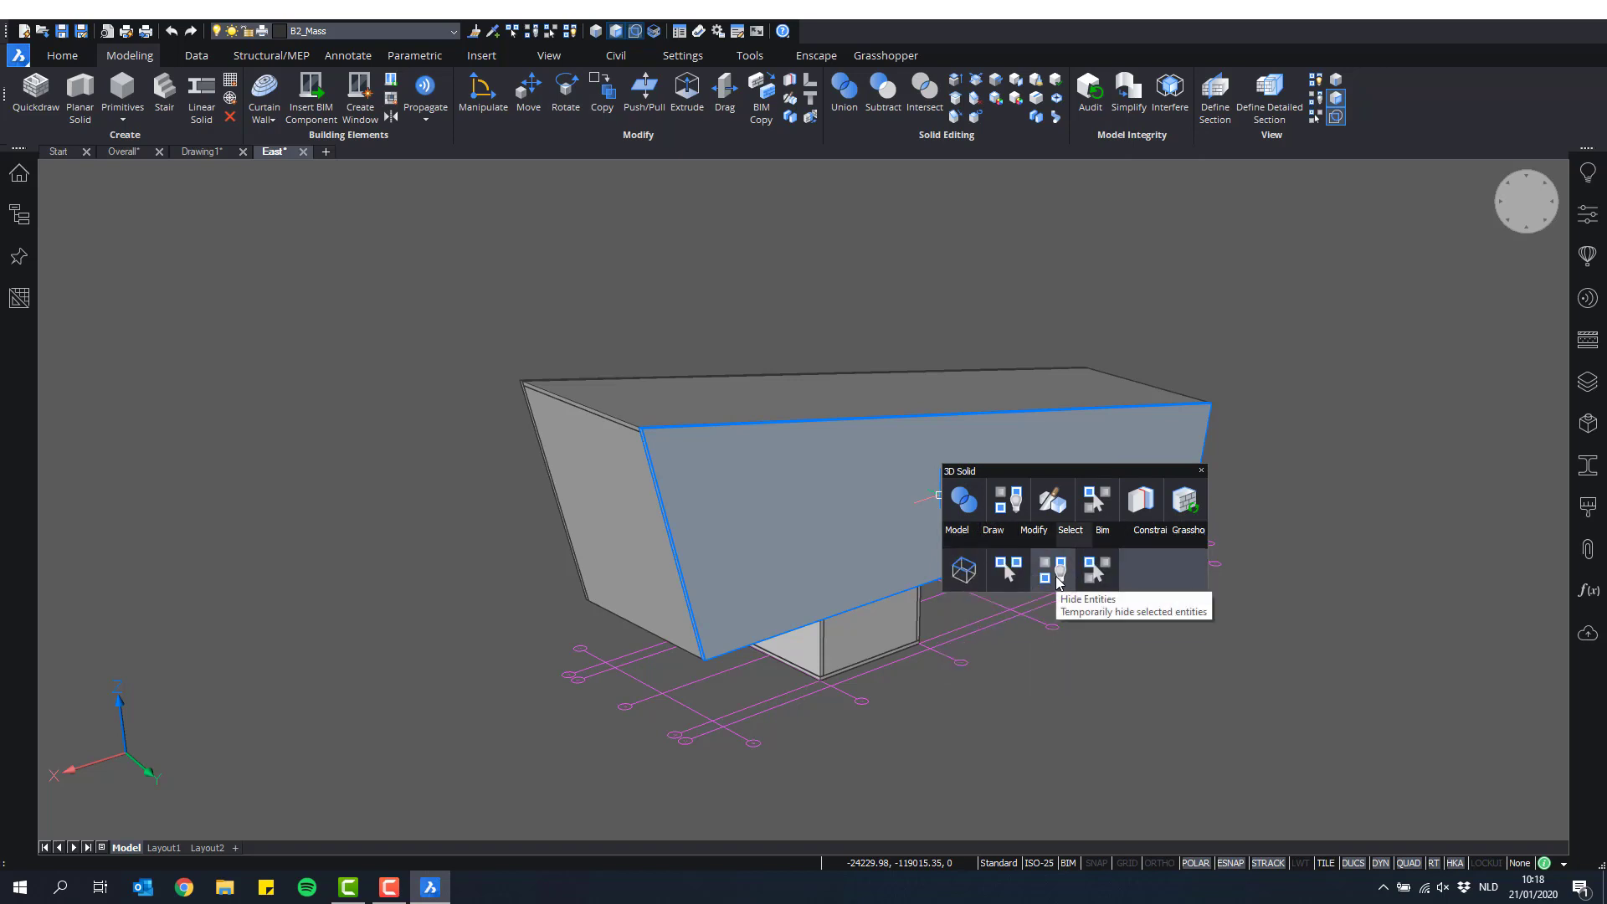
{"action": "left_click", "coordinate": [1056, 576]}
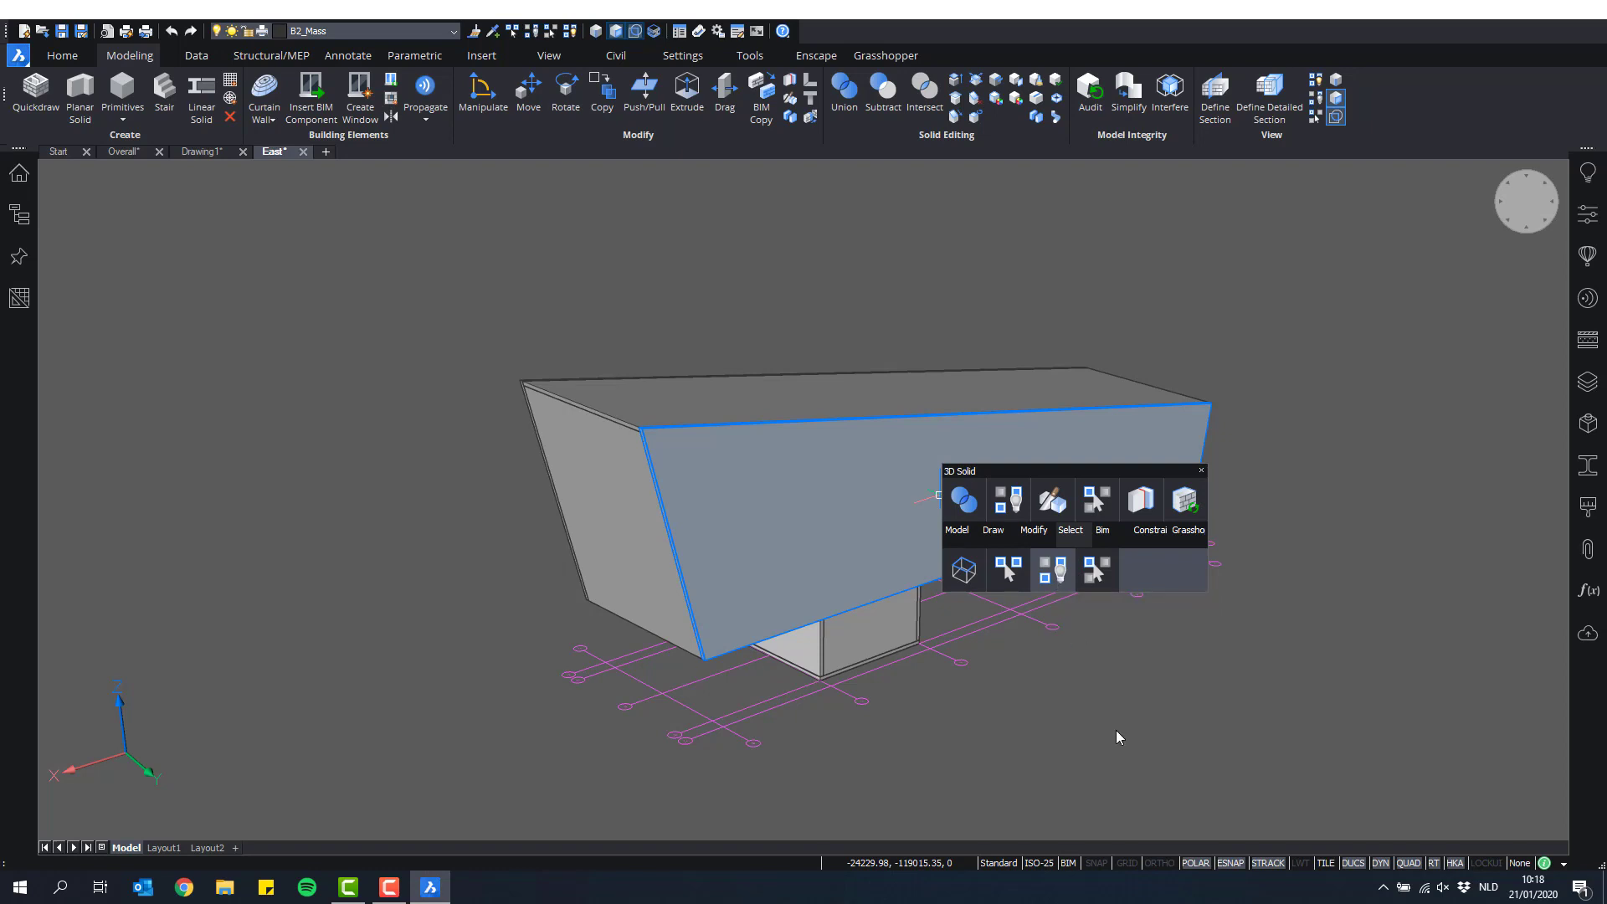
Step: Examine the raised floor slabs and the narrow strips bordering the opening above the lower box
{"action": "middle_click_drag", "start_coordinate": [1036, 670], "coordinate": [671, 656], "text": "shift"}
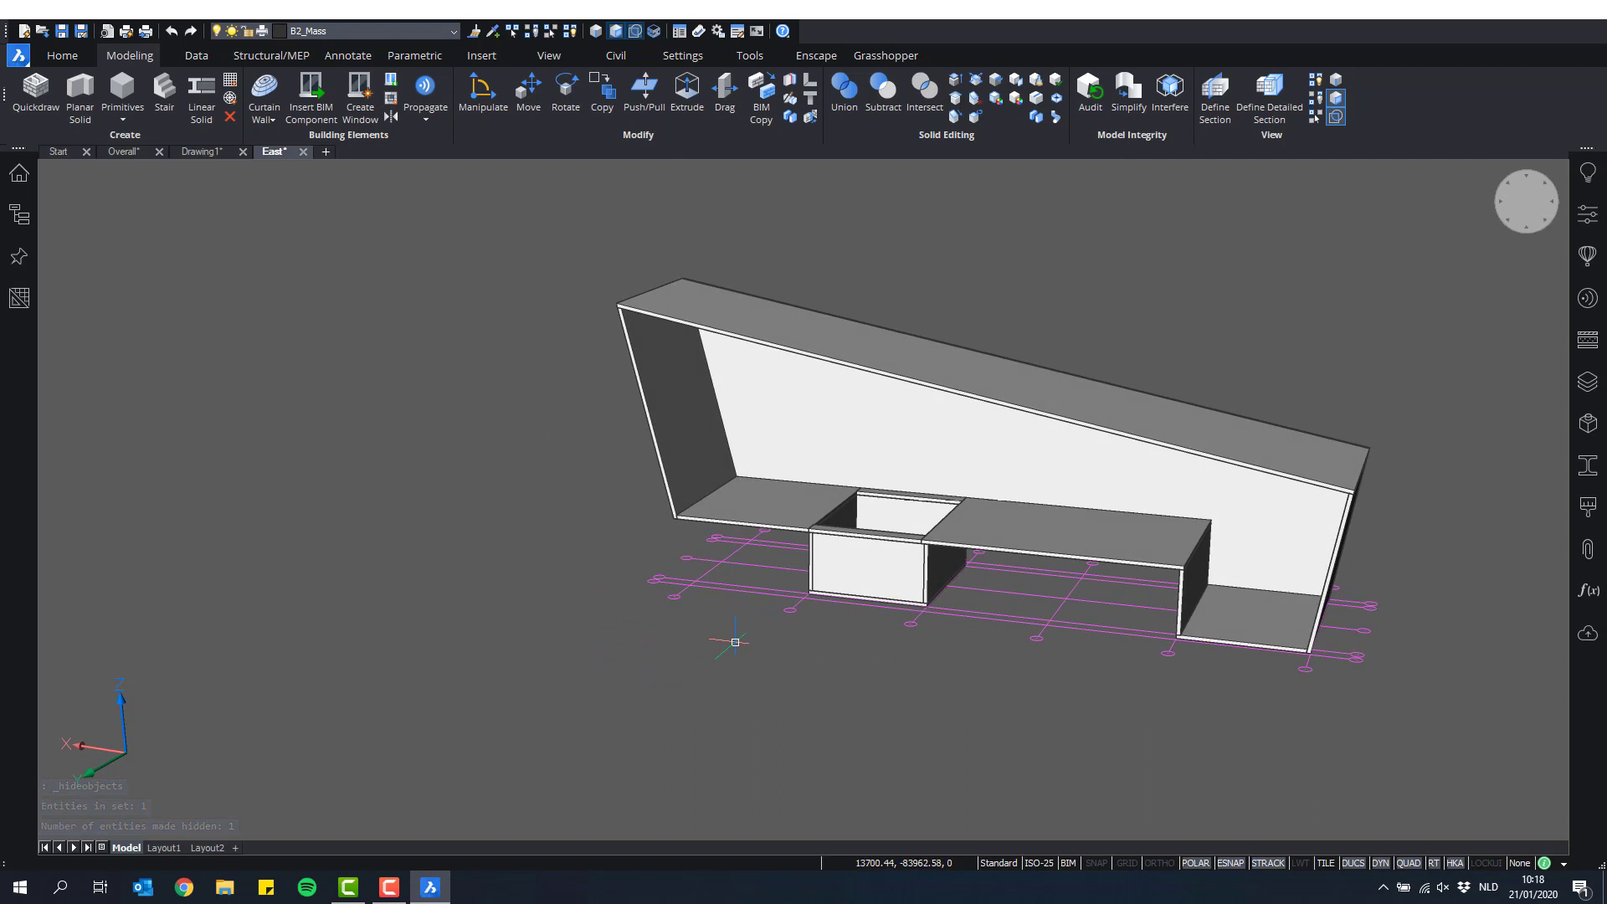
{"action": "middle_click_drag", "start_coordinate": [727, 642], "coordinate": [847, 675], "text": "shift"}
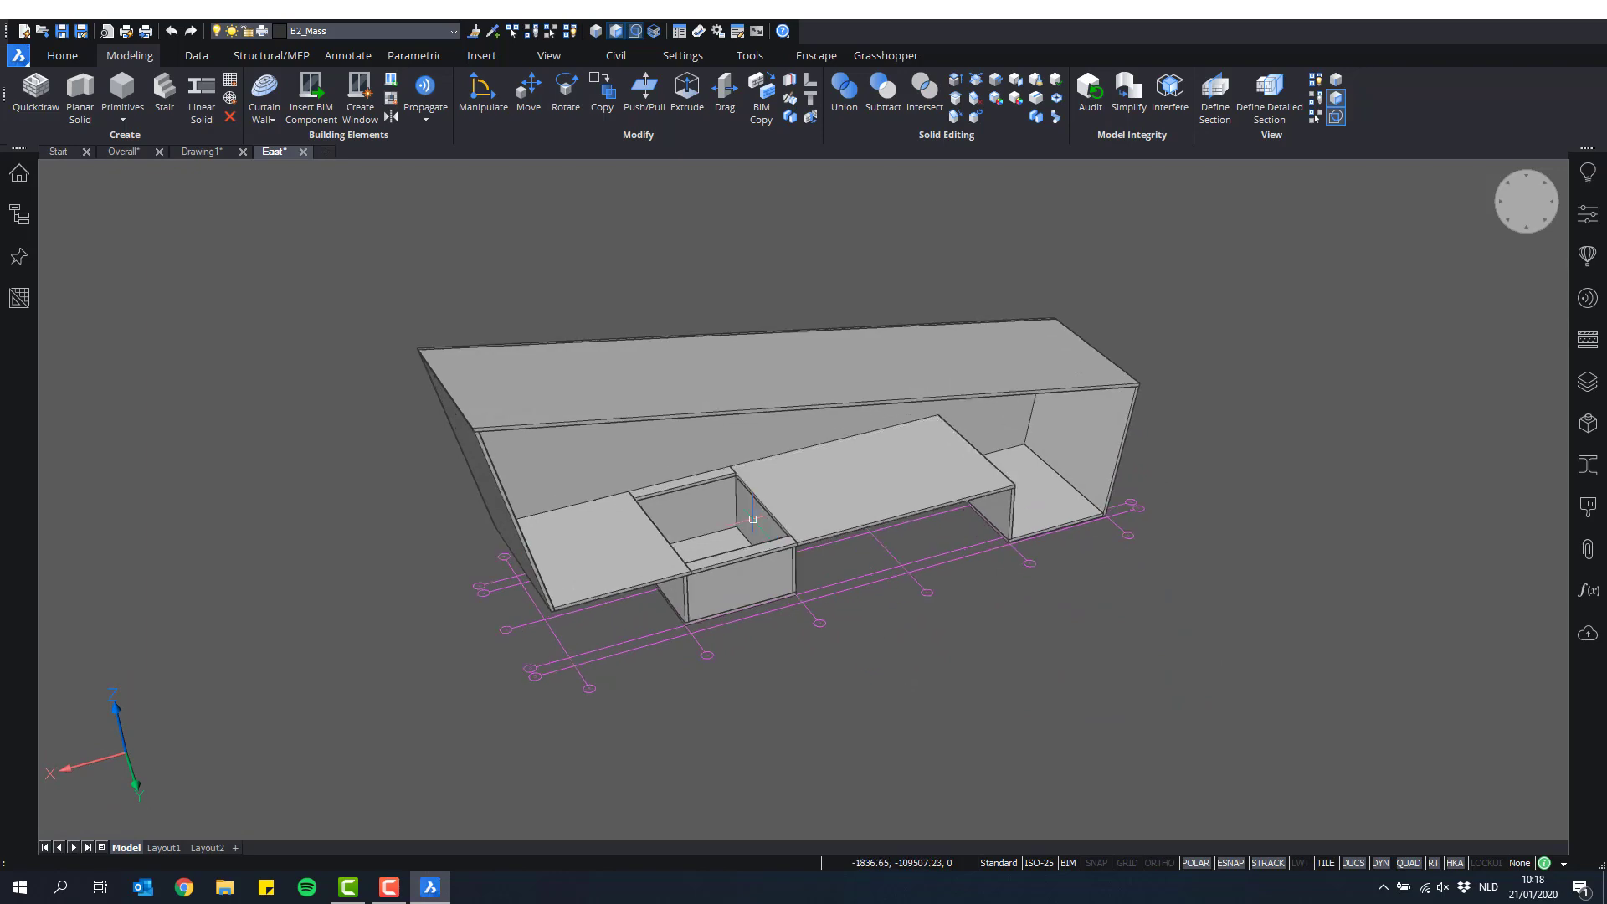
{"action": "scroll", "coordinate": [840, 530], "scroll_direction": "up", "scroll_amount": 5}
{"action": "scroll", "coordinate": [872, 574], "scroll_direction": "up", "scroll_amount": 5}
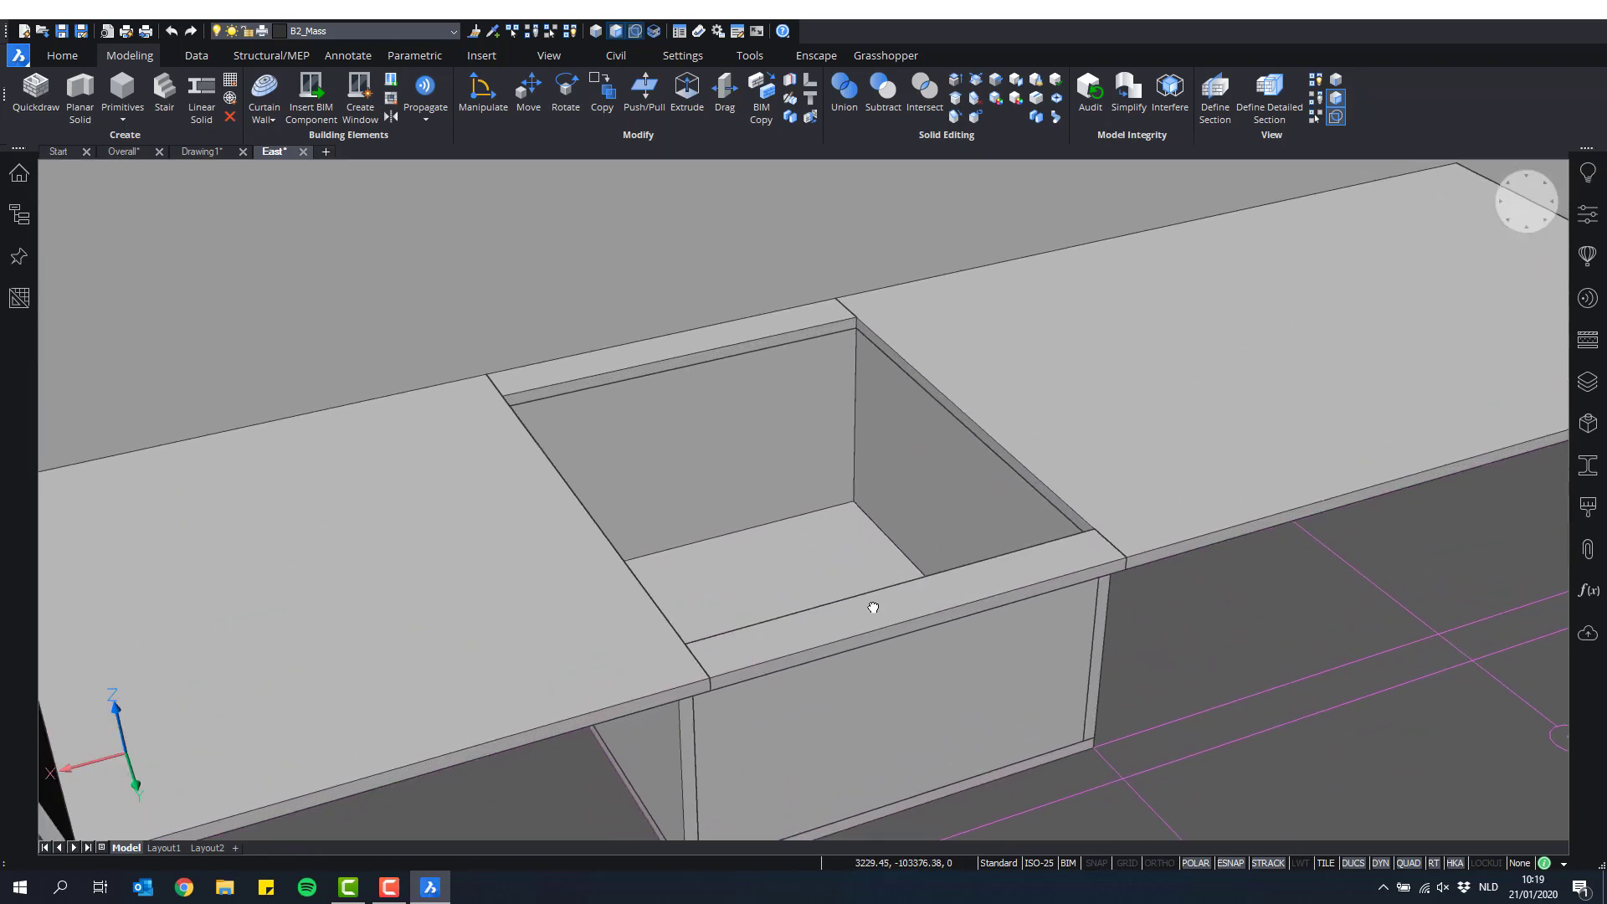
{"action": "scroll", "coordinate": [934, 658], "scroll_direction": "up", "scroll_amount": 1}
{"action": "scroll", "coordinate": [1029, 624], "scroll_direction": "down", "scroll_amount": 2}
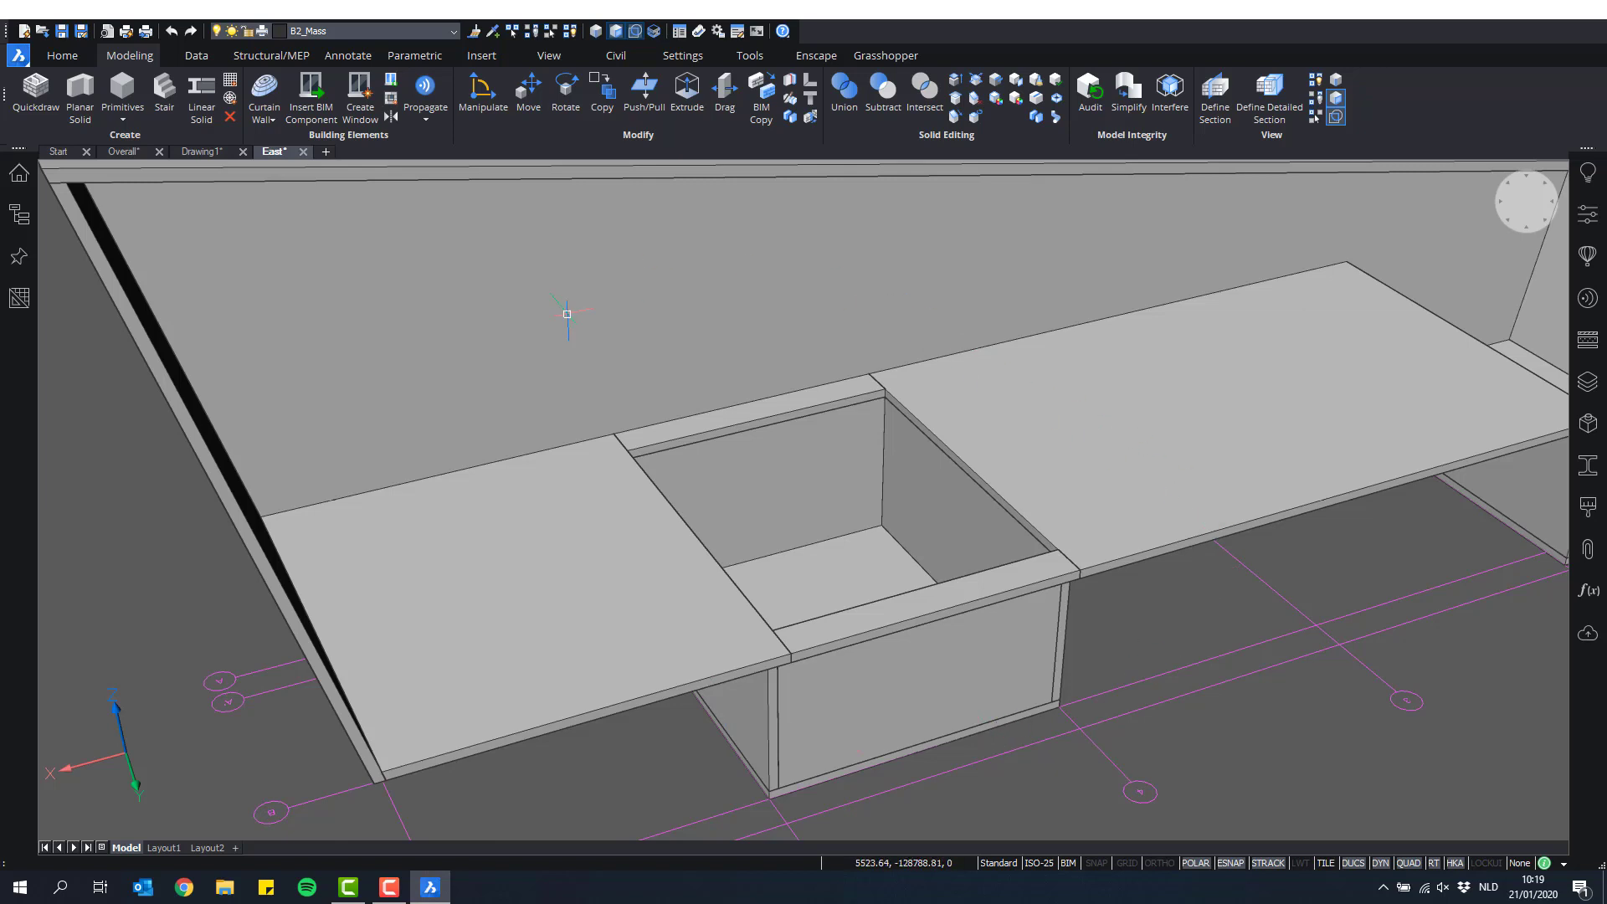
{"action": "left_click", "coordinate": [1023, 364]}
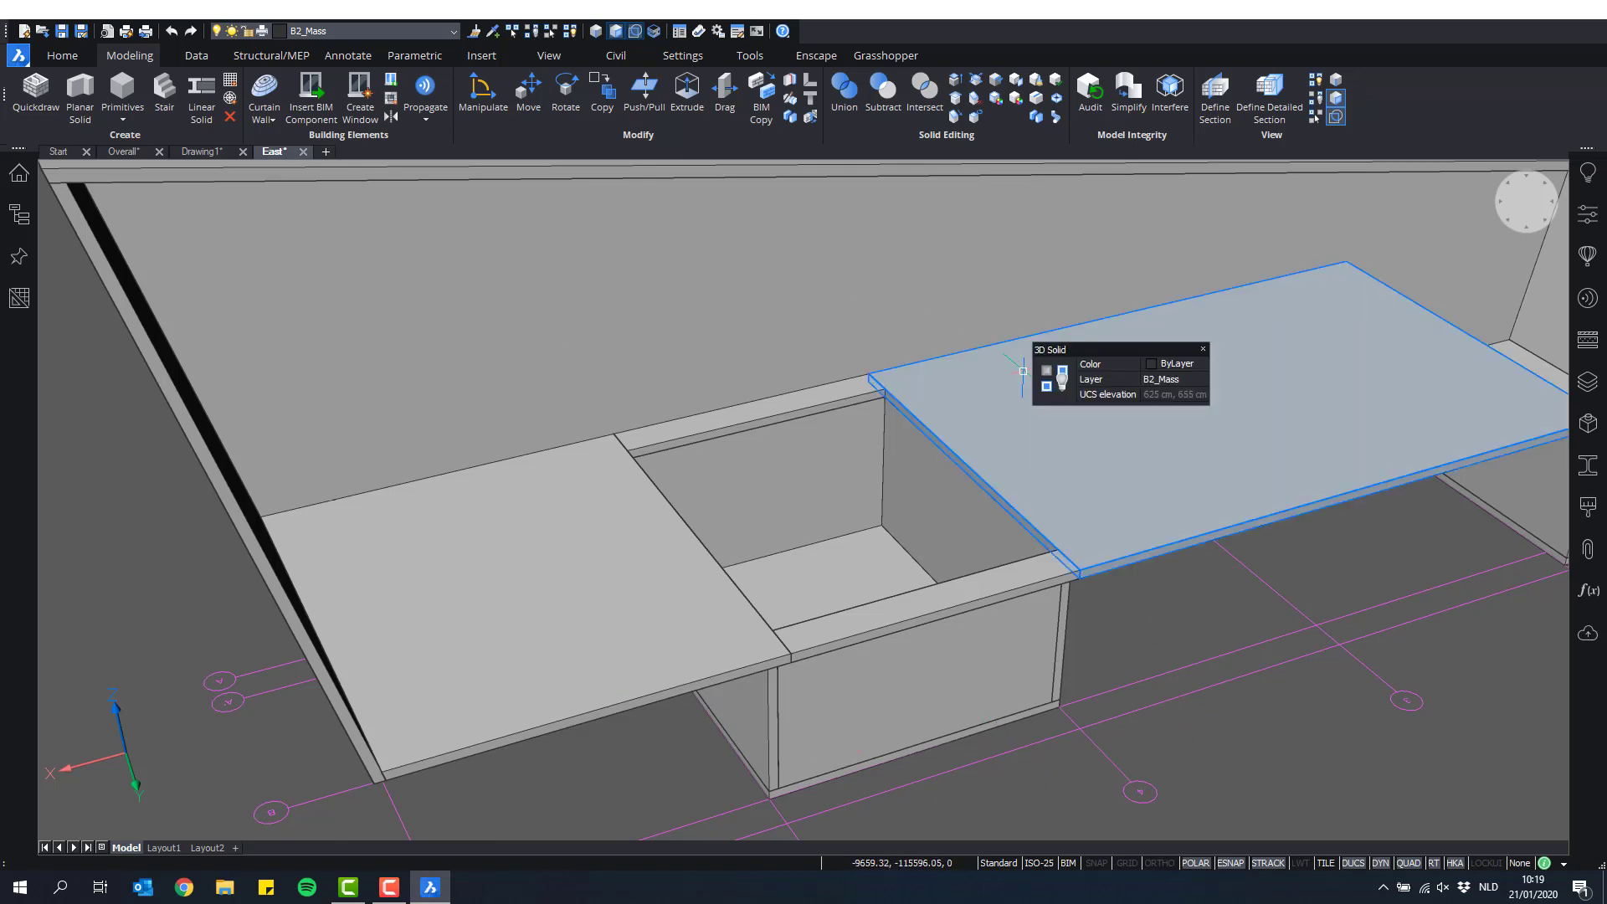
{"action": "left_click", "coordinate": [630, 513]}
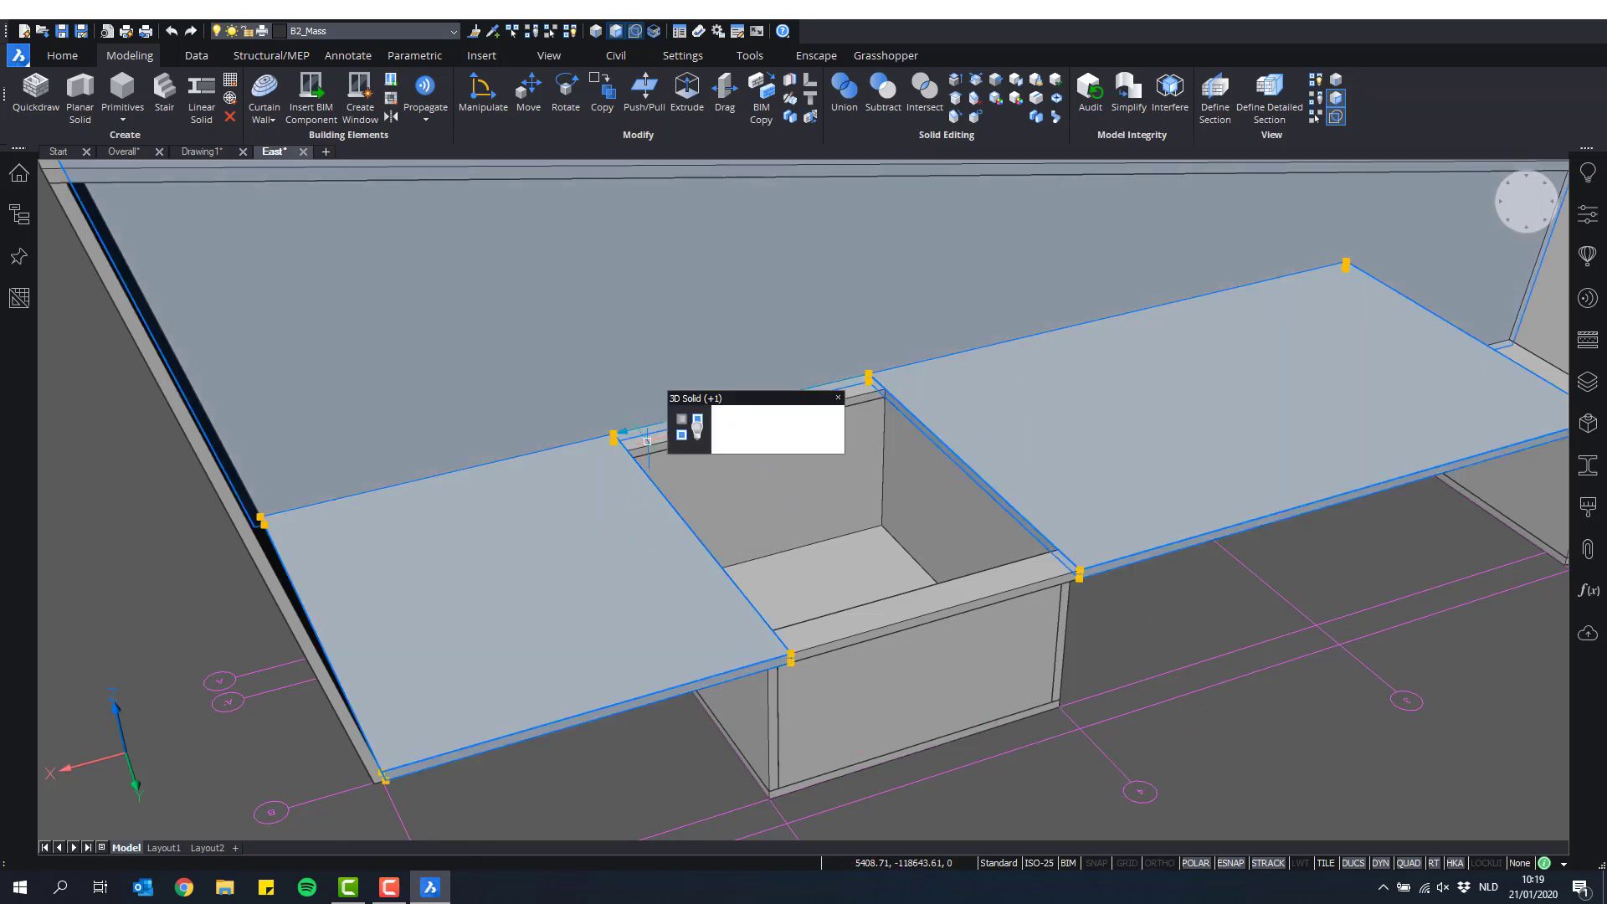
{"action": "key", "text": "Escape"}
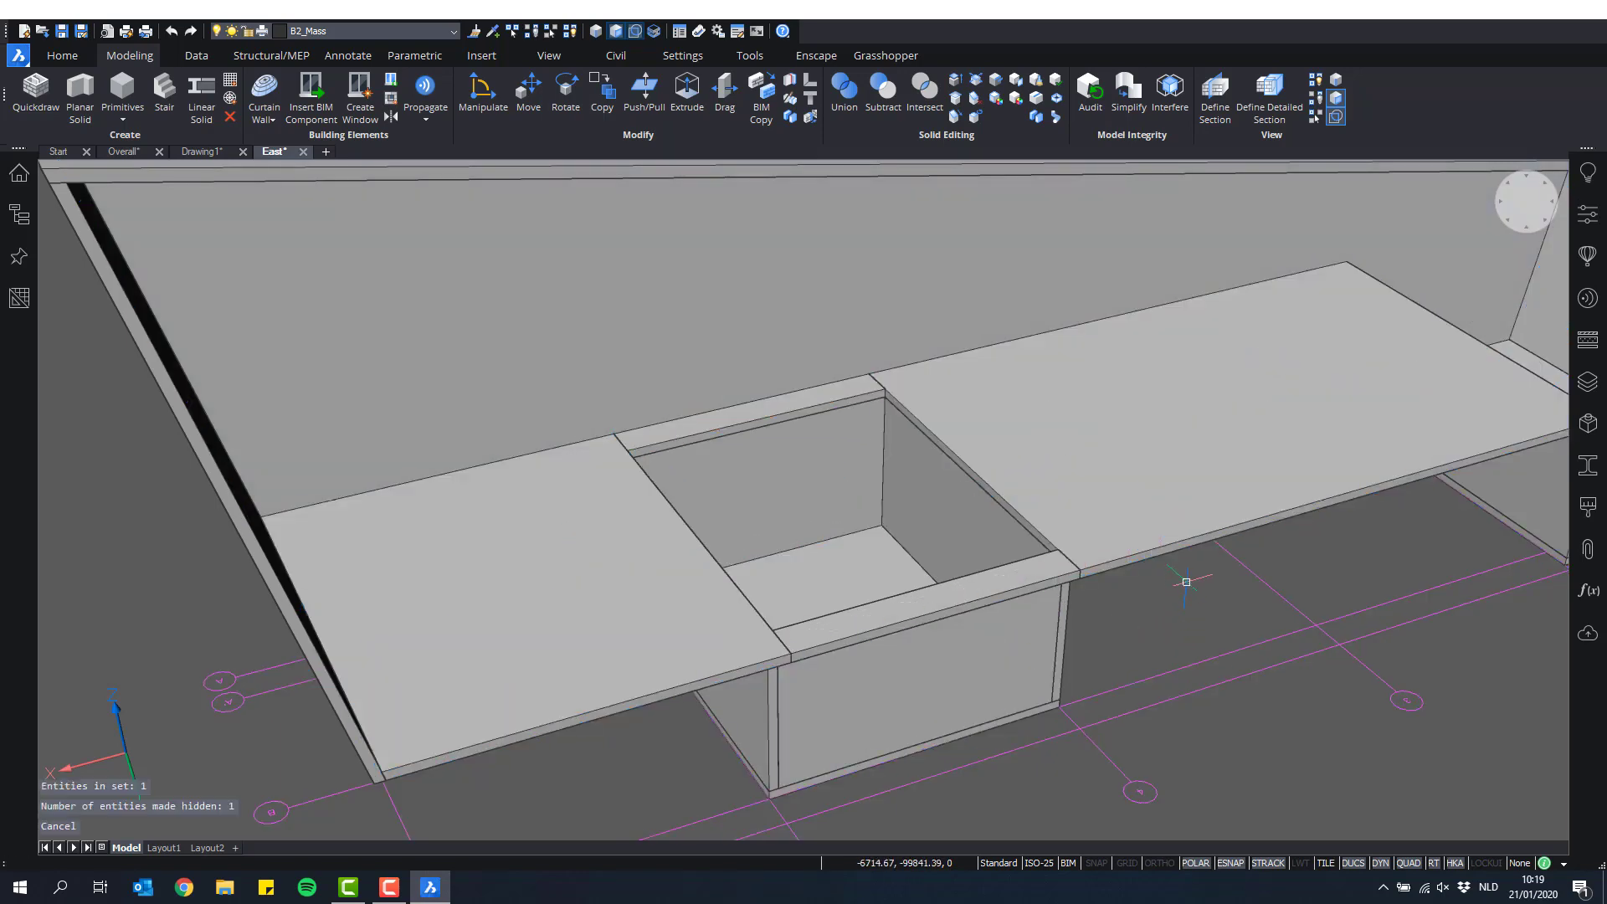
Step: Unite the large raised floor slab with the narrow strip along the far side of the opening
{"action": "left_click", "coordinate": [846, 92]}
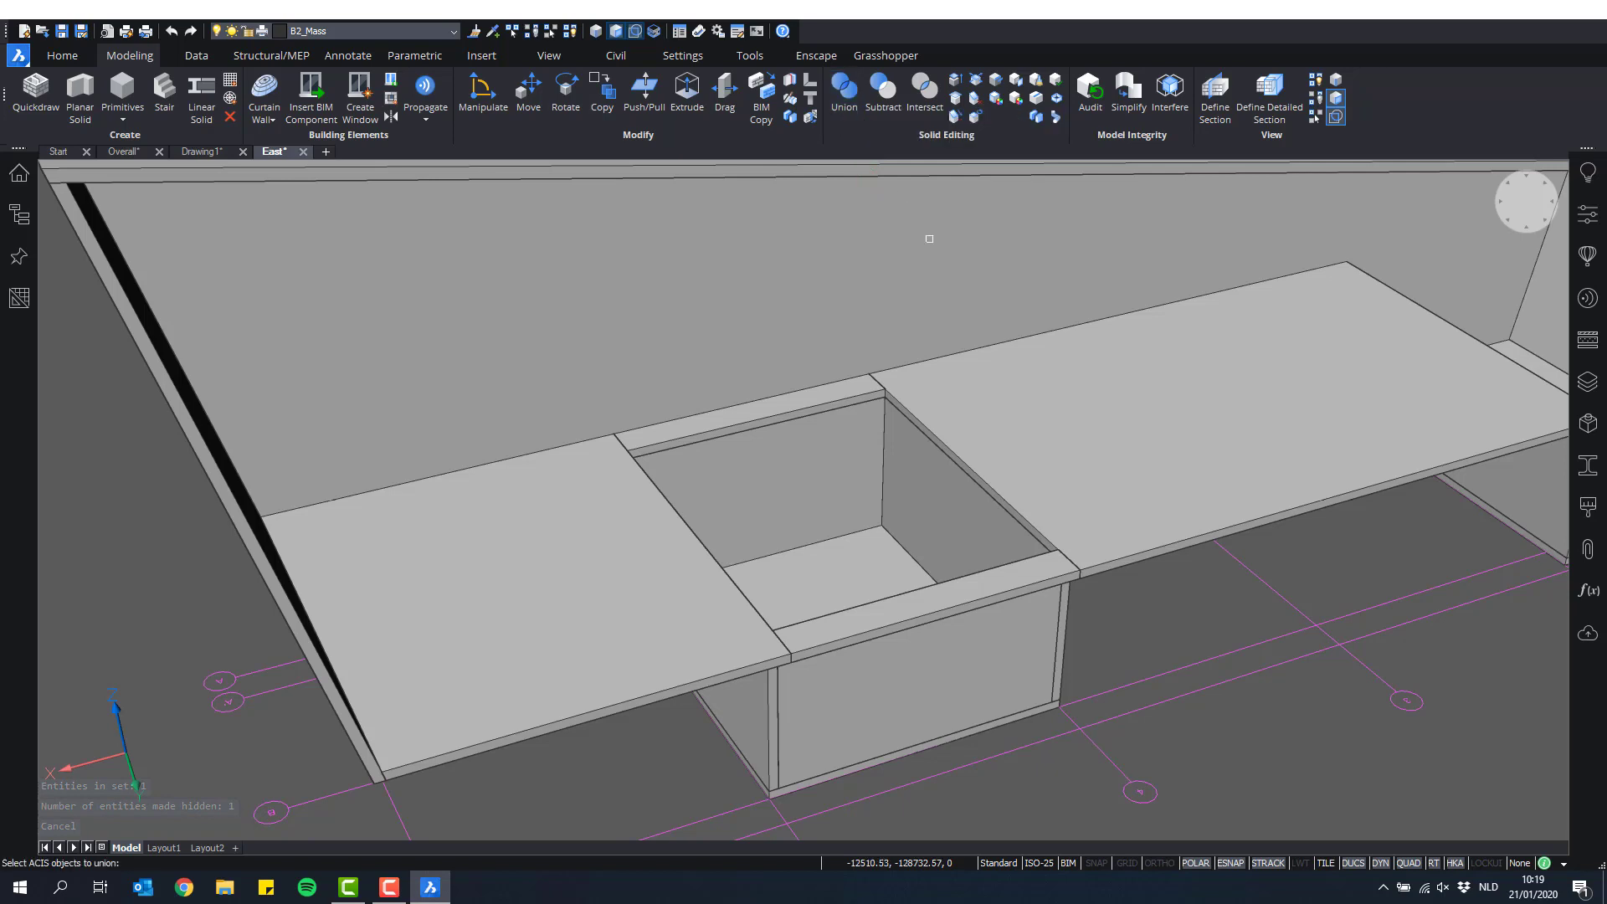
{"action": "left_click", "coordinate": [858, 368]}
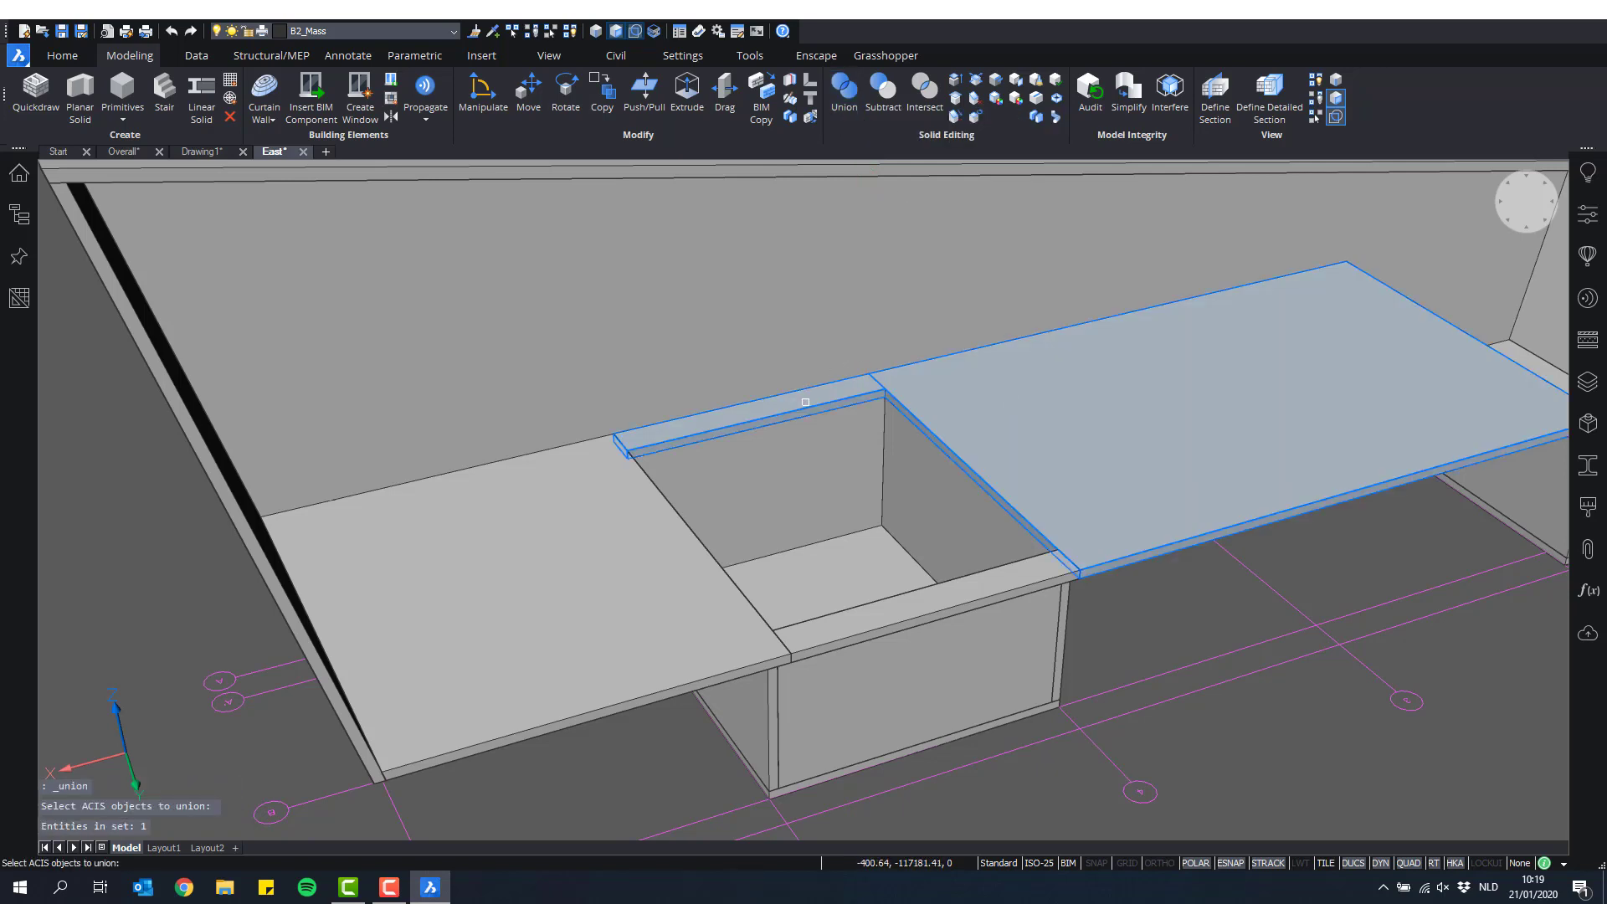
Step: Union the remaining floor slab pieces around the opening with the selected slab into one solid
{"action": "left_click", "coordinate": [578, 567]}
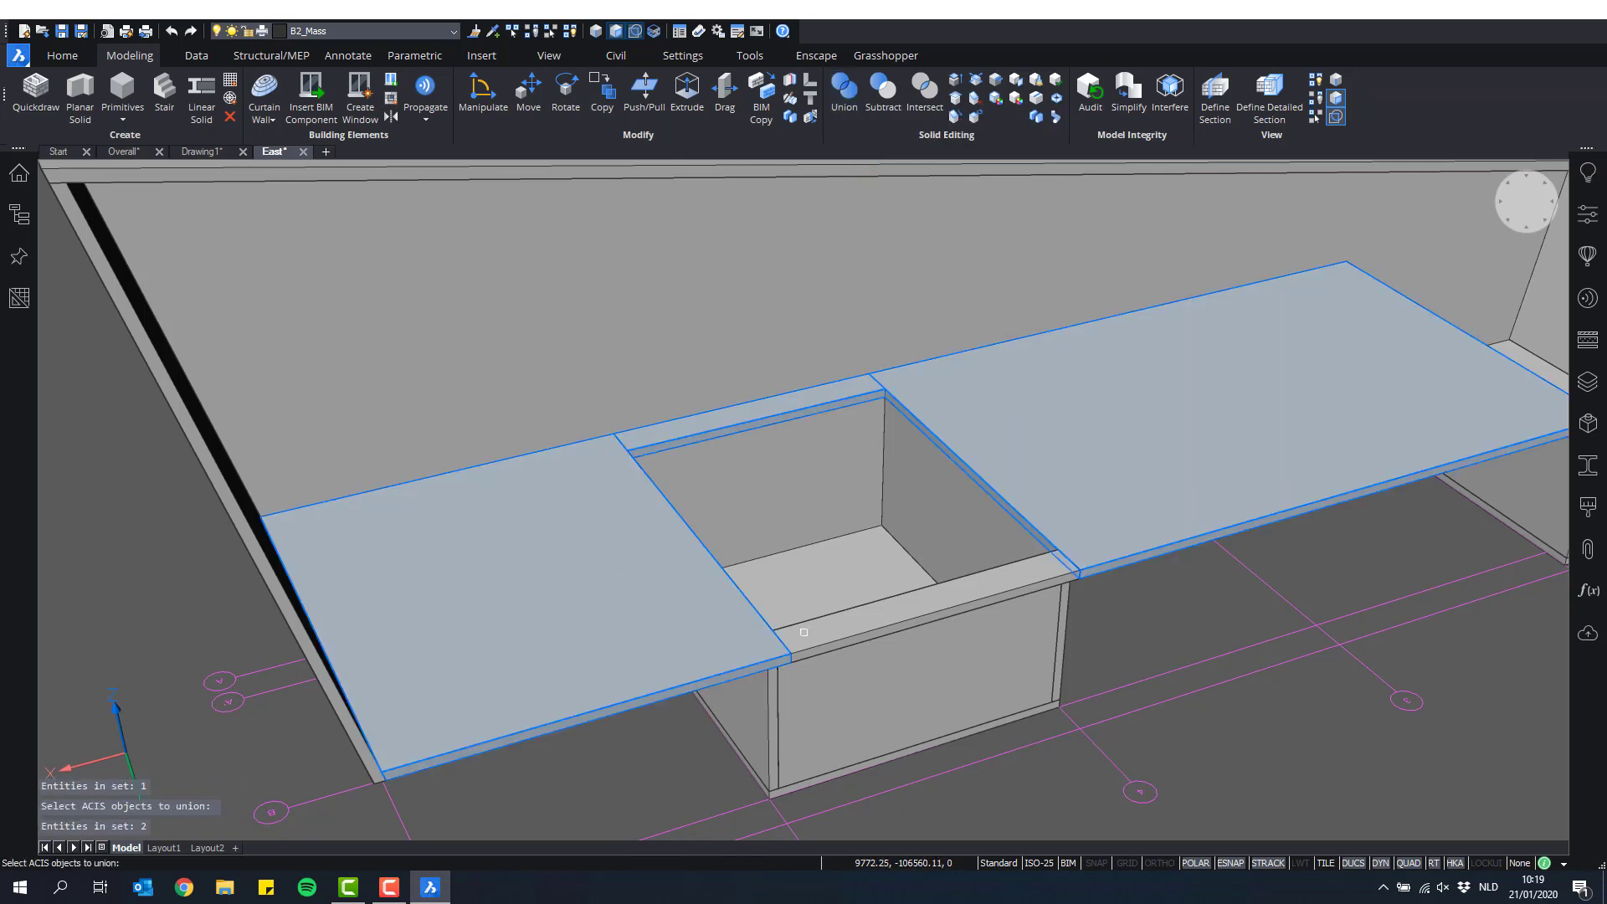
{"action": "left_click", "coordinate": [851, 632]}
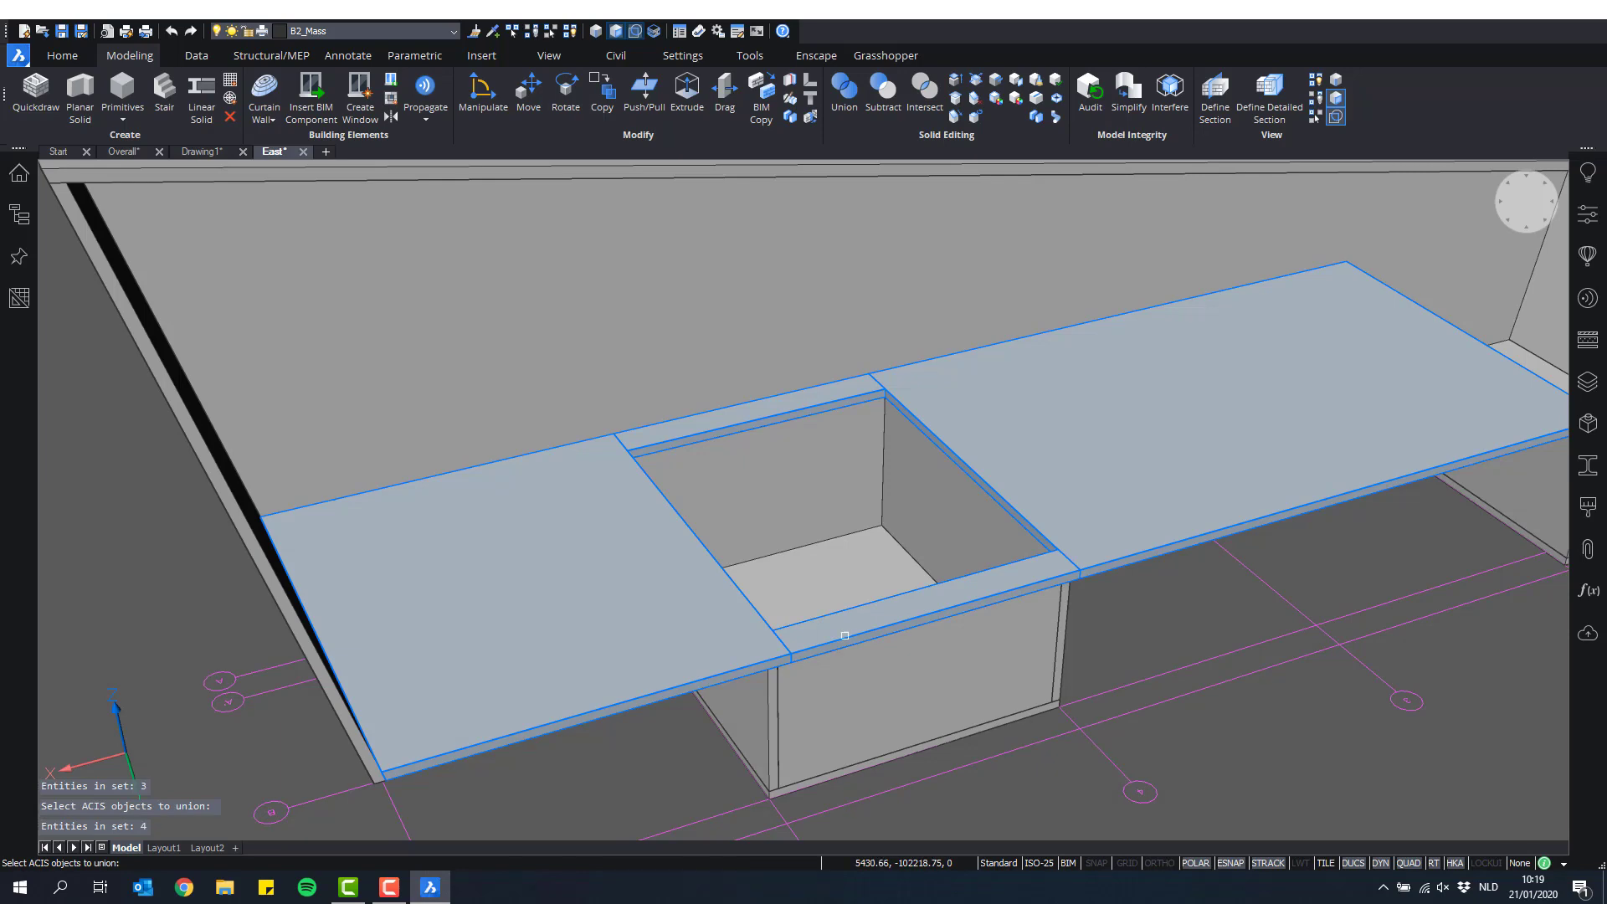
{"action": "key", "text": "Return"}
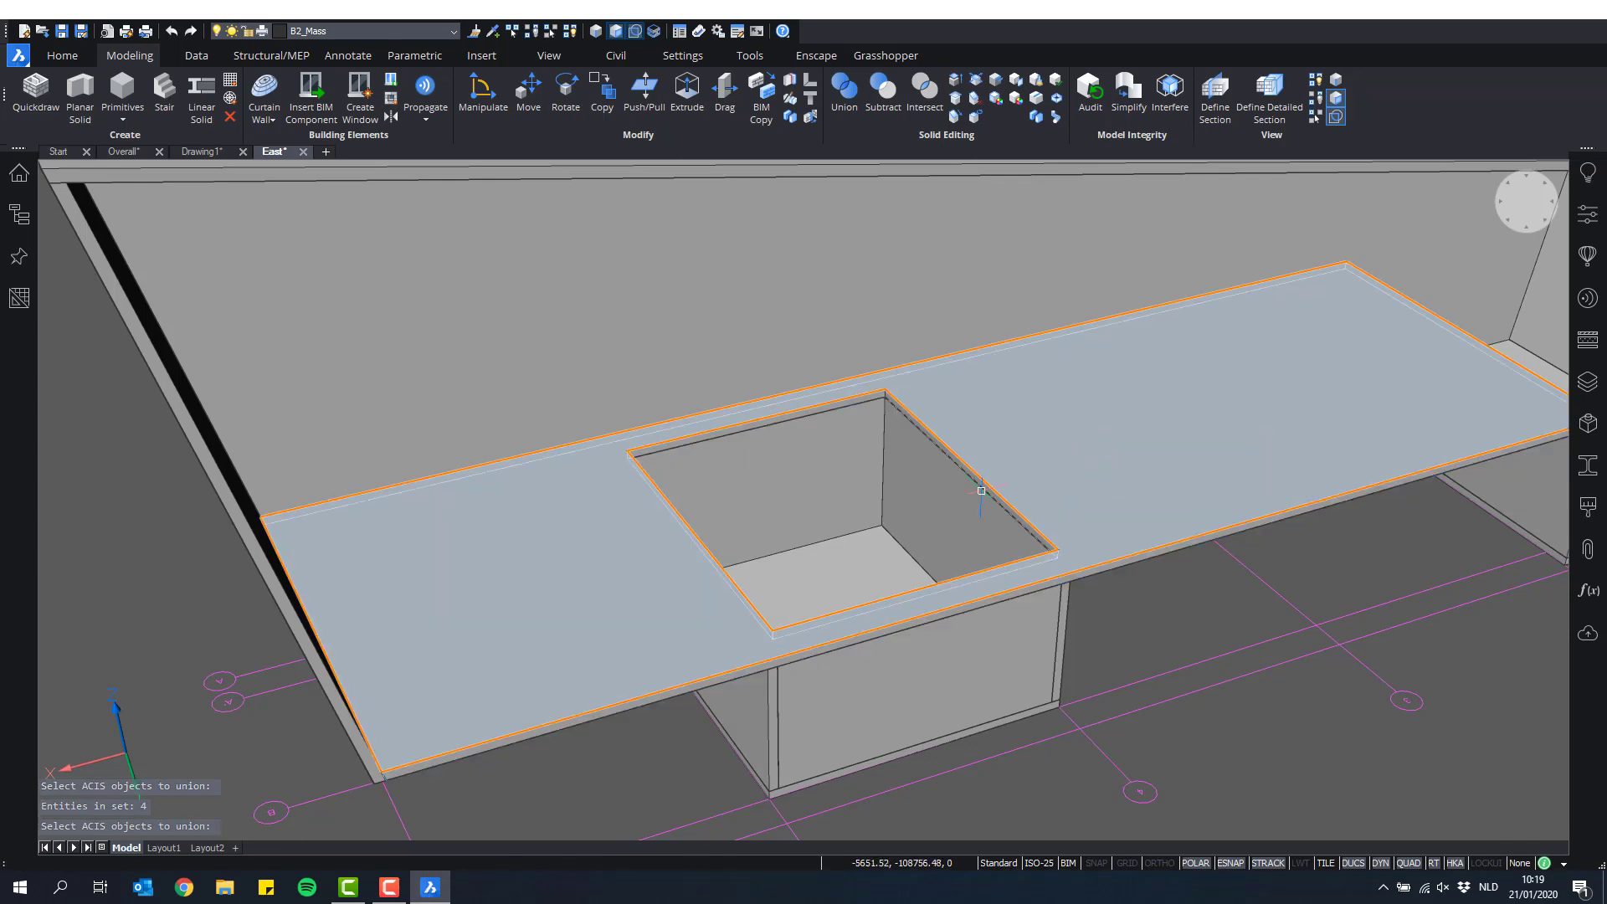
Step: Close the rectangular opening in the floor slab by connecting its inner side face to the nearest target
{"action": "middle_click_drag", "start_coordinate": [981, 491], "coordinate": [950, 535], "text": "shift"}
{"action": "scroll", "coordinate": [921, 443], "scroll_direction": "up", "scroll_amount": 3}
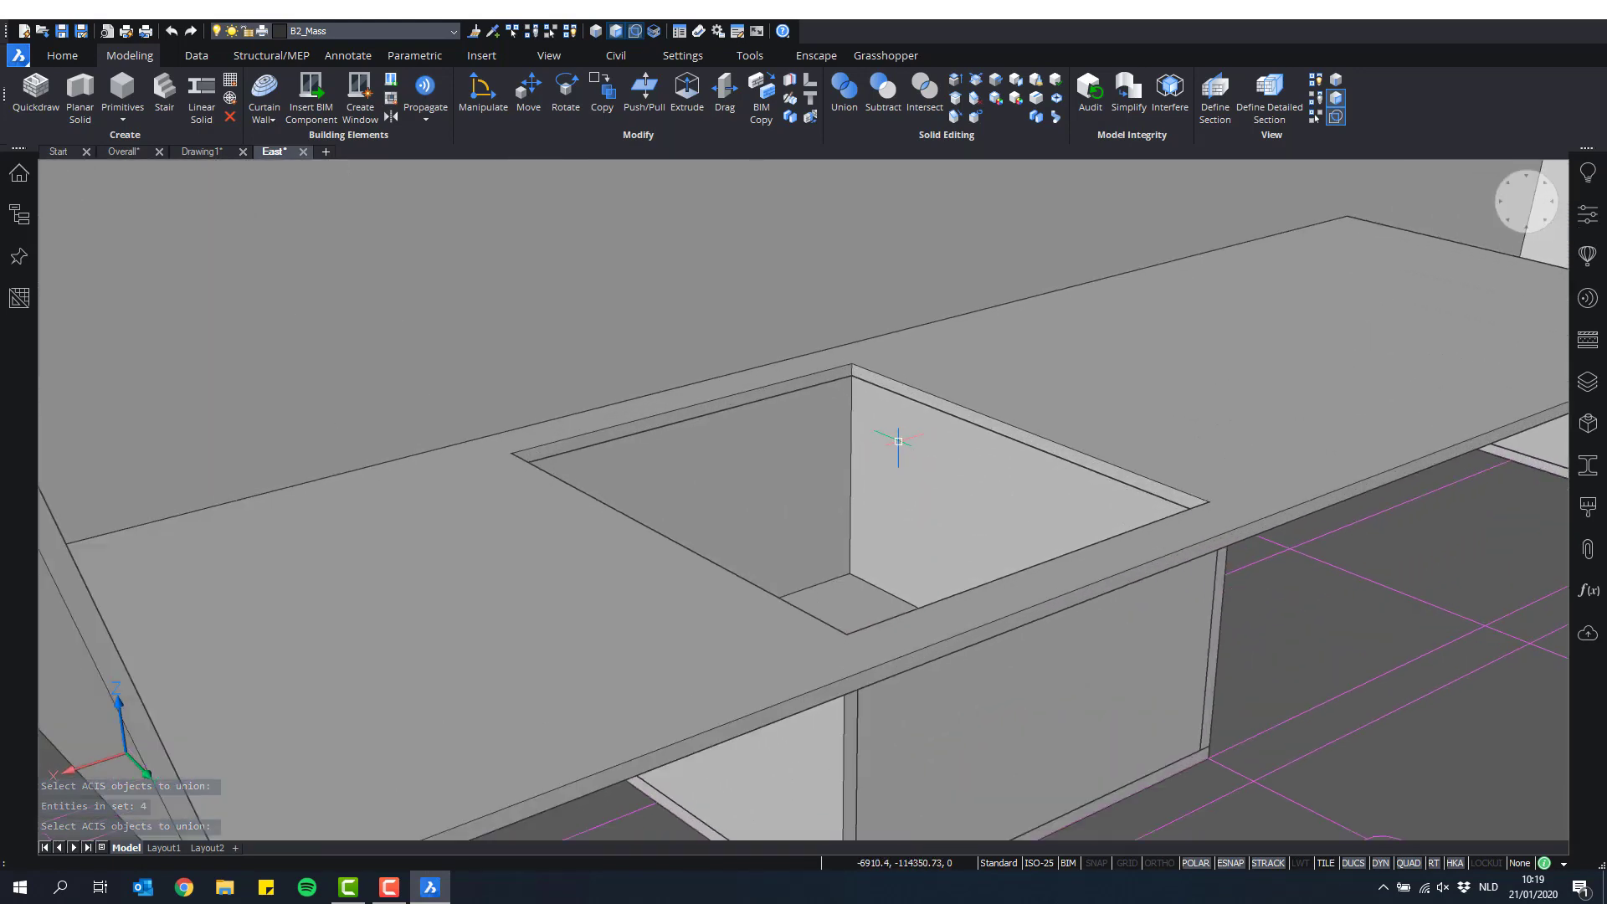
{"action": "middle_click_drag", "start_coordinate": [898, 441], "coordinate": [899, 474], "text": "shift"}
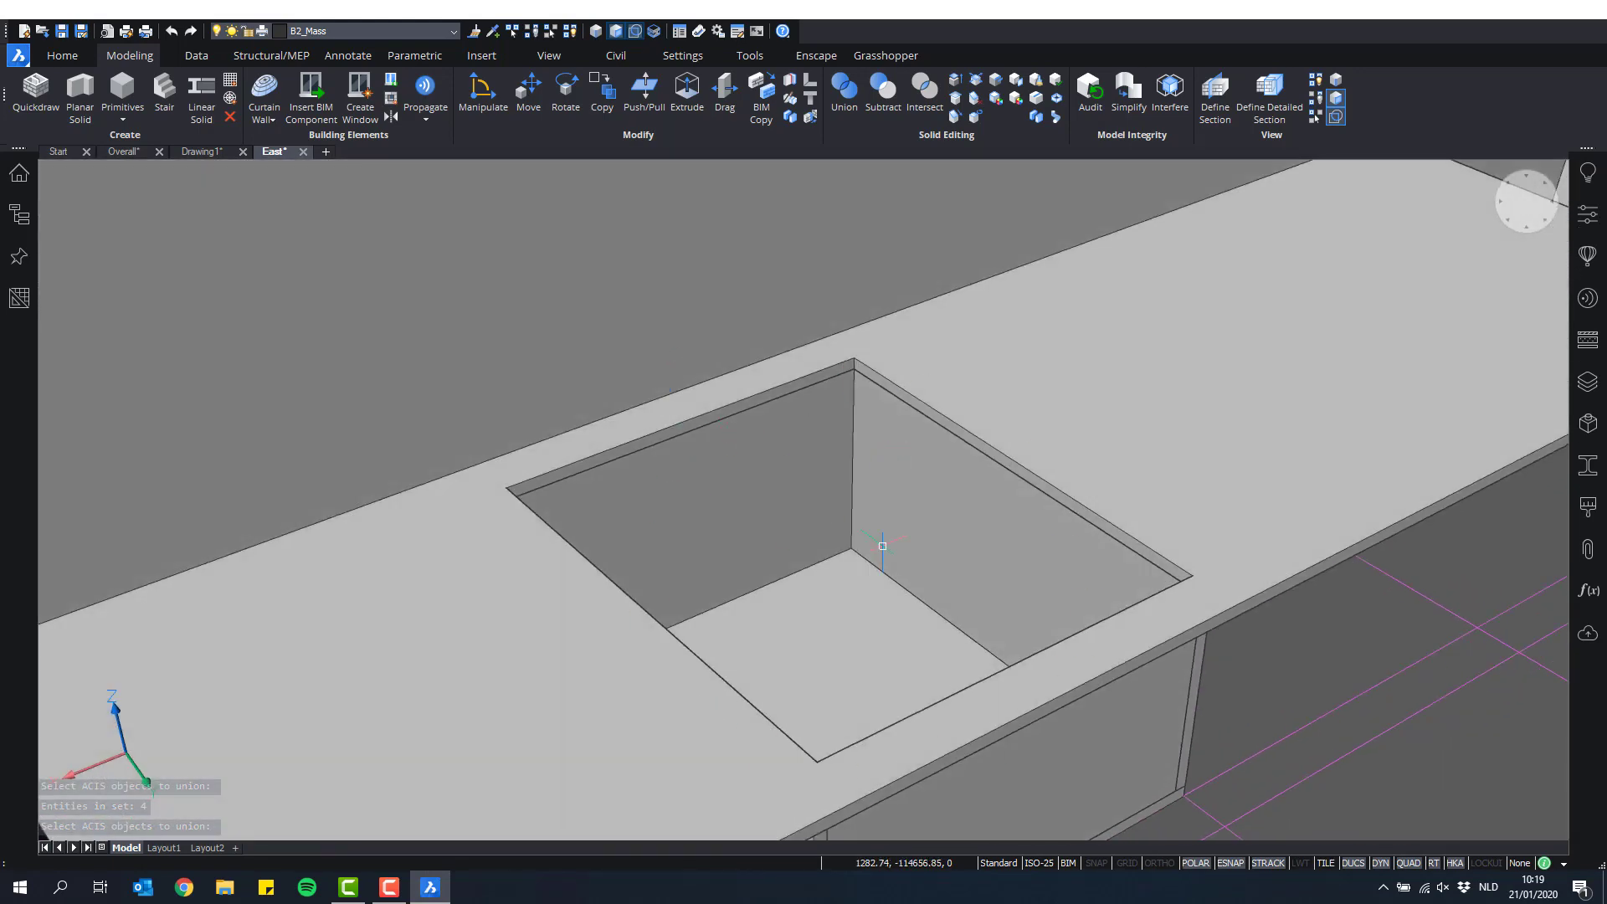
{"action": "scroll", "coordinate": [991, 563], "scroll_direction": "down", "scroll_amount": 3}
{"action": "middle_click_drag", "start_coordinate": [990, 569], "coordinate": [1015, 529], "text": "shift"}
{"action": "scroll", "coordinate": [1016, 527], "scroll_direction": "up", "scroll_amount": 3}
{"action": "mouse_move", "coordinate": [1013, 511]}
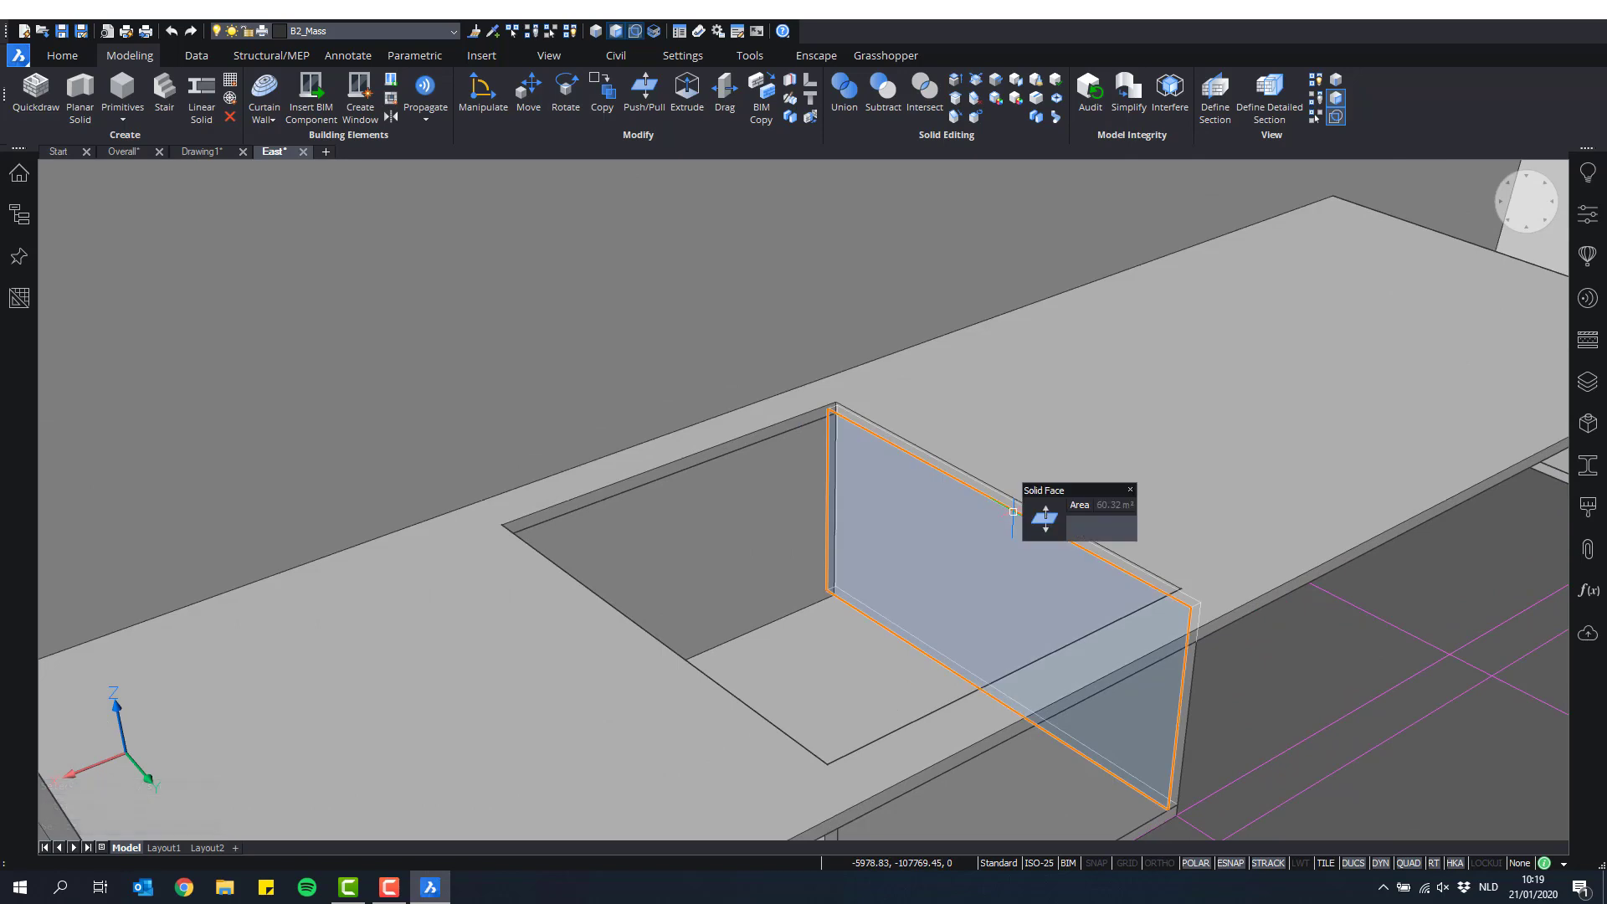
{"action": "scroll", "coordinate": [990, 526], "scroll_direction": "up", "scroll_amount": 1}
{"action": "scroll", "coordinate": [929, 420], "scroll_direction": "down", "scroll_amount": 2}
{"action": "scroll", "coordinate": [952, 455], "scroll_direction": "up", "scroll_amount": 1}
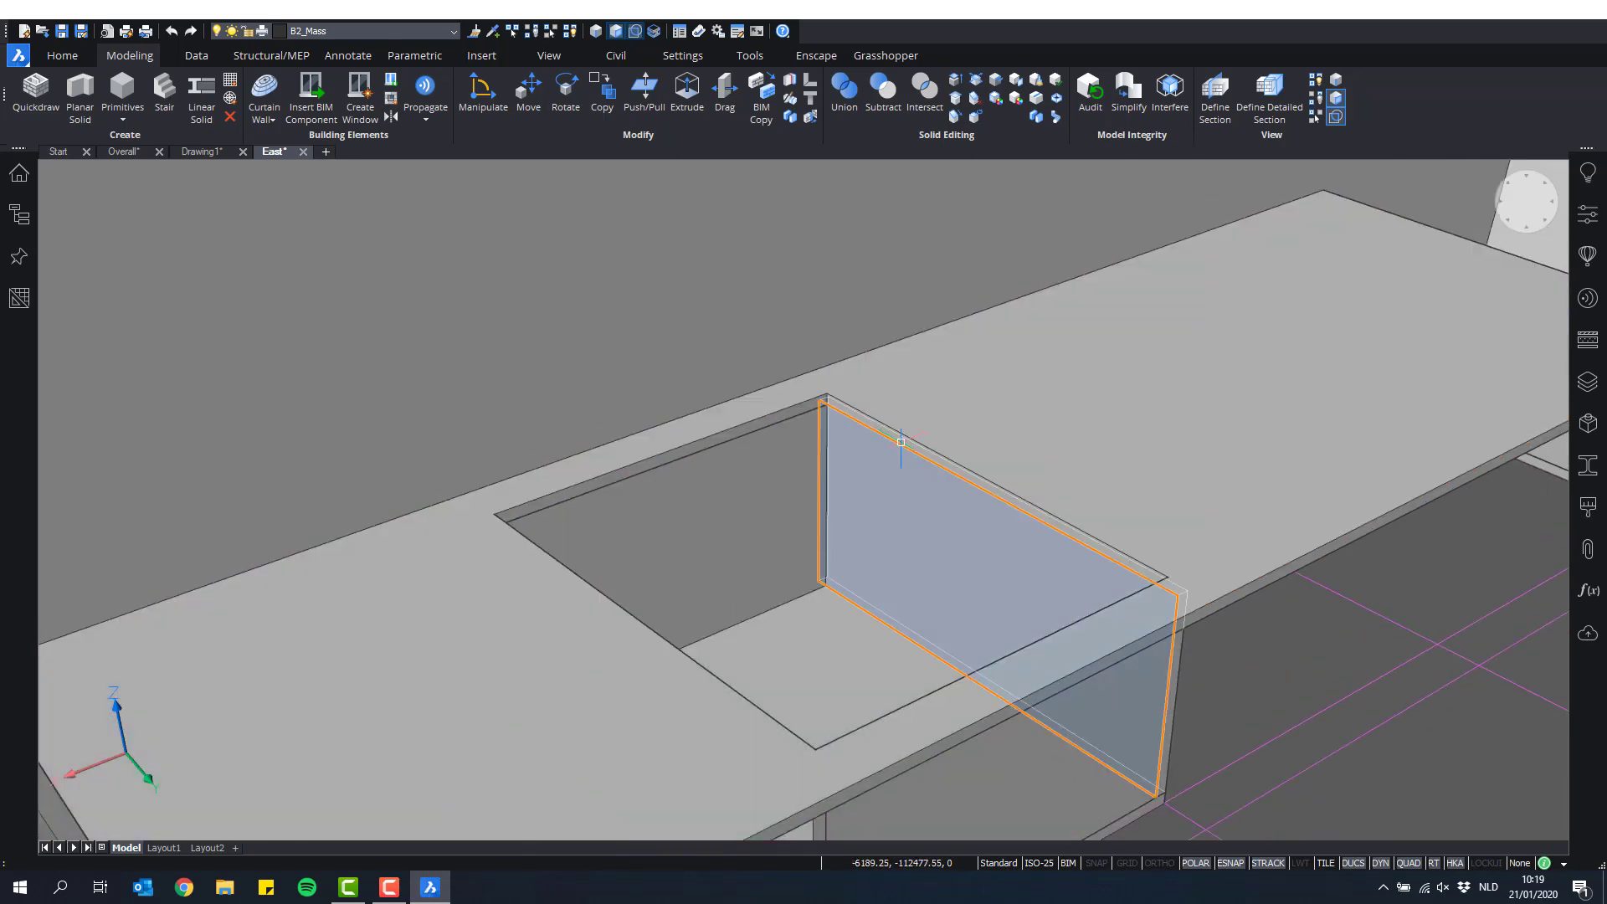
{"action": "scroll", "coordinate": [904, 440], "scroll_direction": "up", "scroll_amount": 1}
{"action": "mouse_move", "coordinate": [908, 438]}
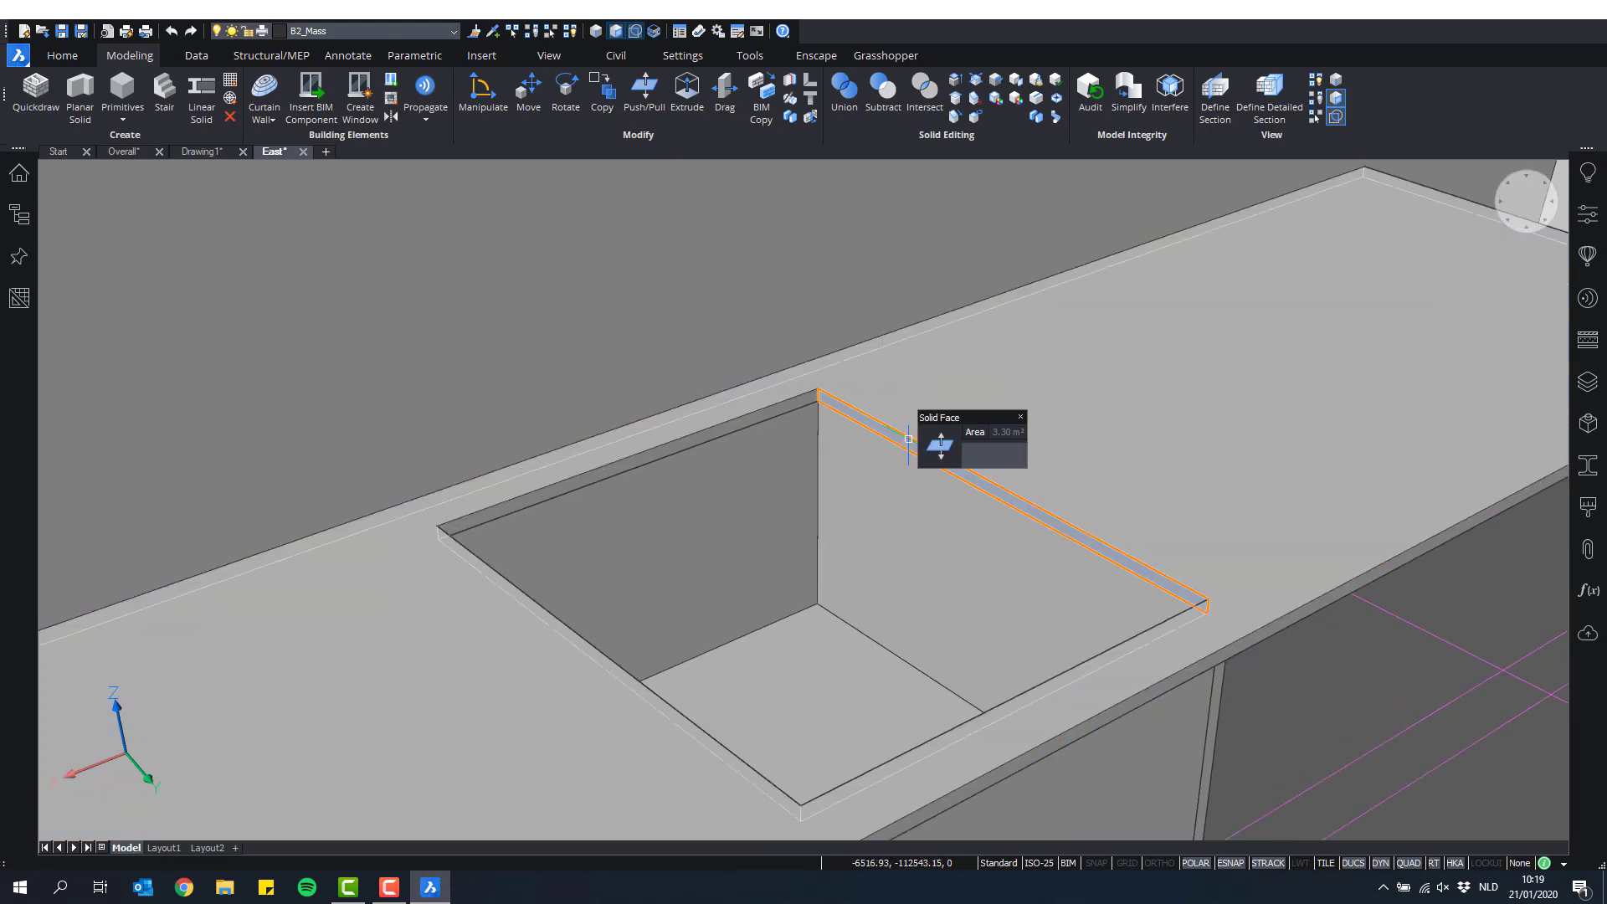
{"action": "scroll", "coordinate": [909, 439], "scroll_direction": "up", "scroll_amount": 2}
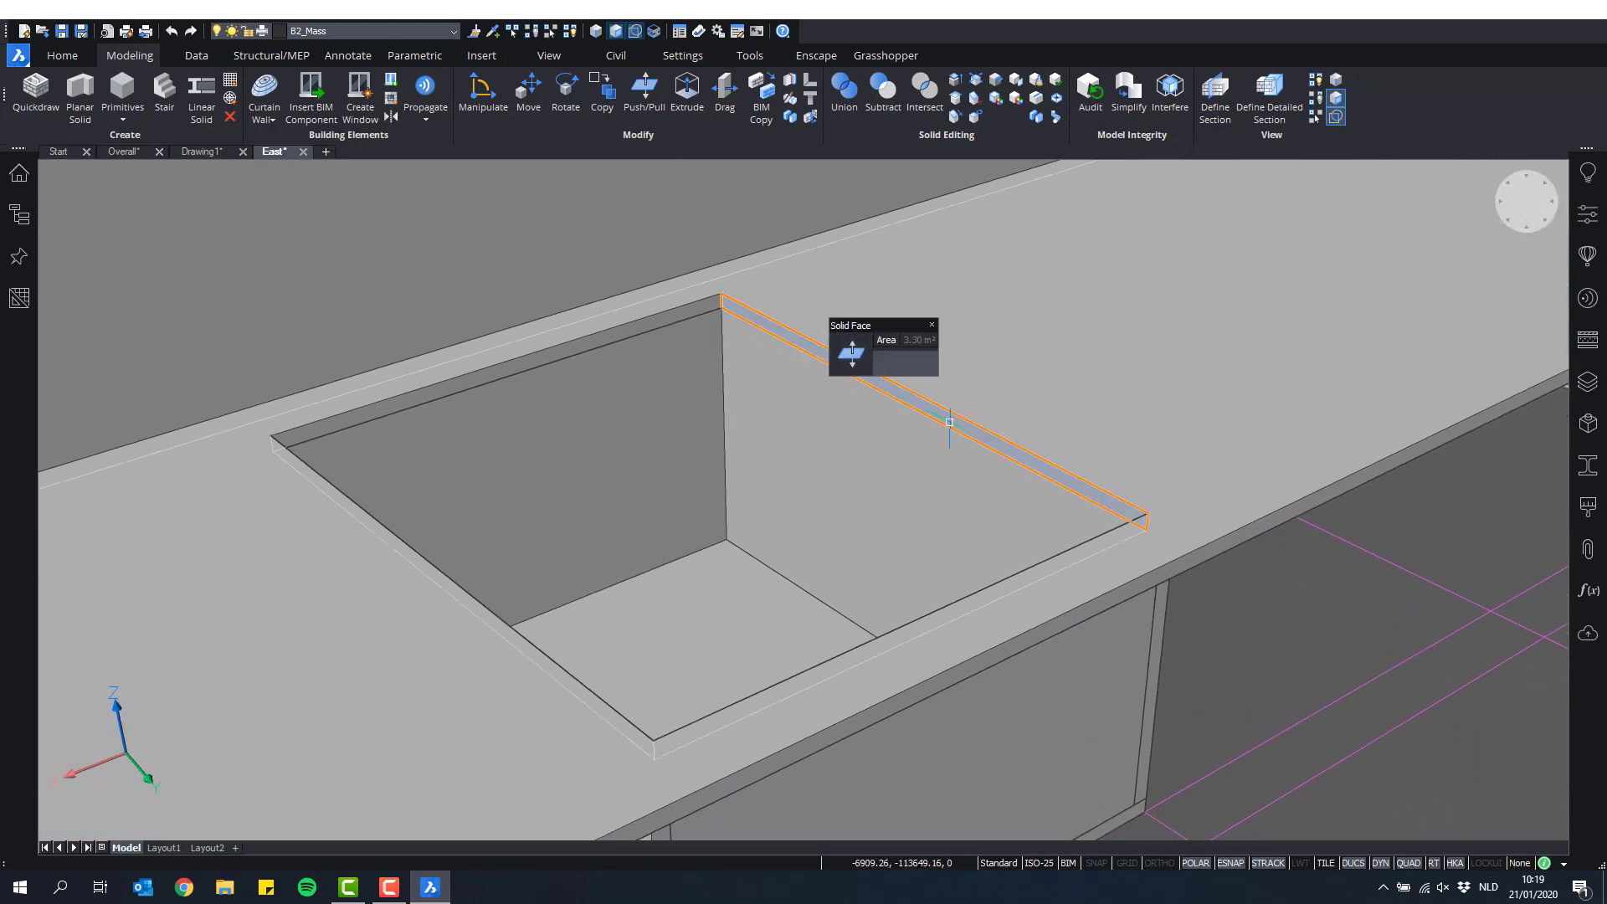
{"action": "scroll", "coordinate": [954, 424], "scroll_direction": "down", "scroll_amount": 1}
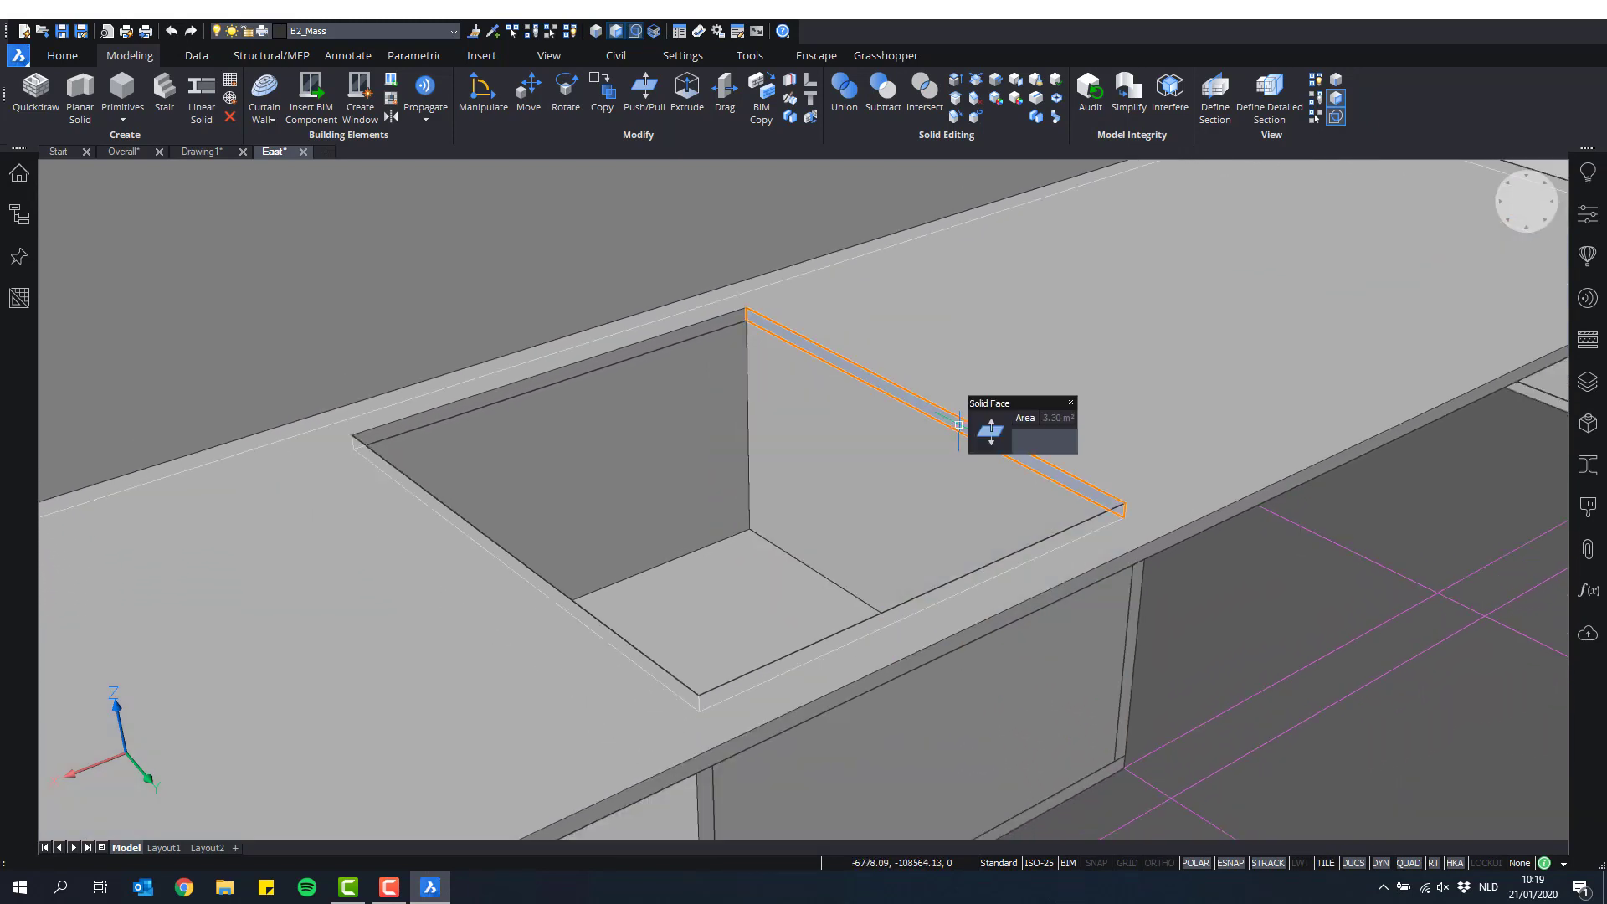
{"action": "mouse_move", "coordinate": [990, 433]}
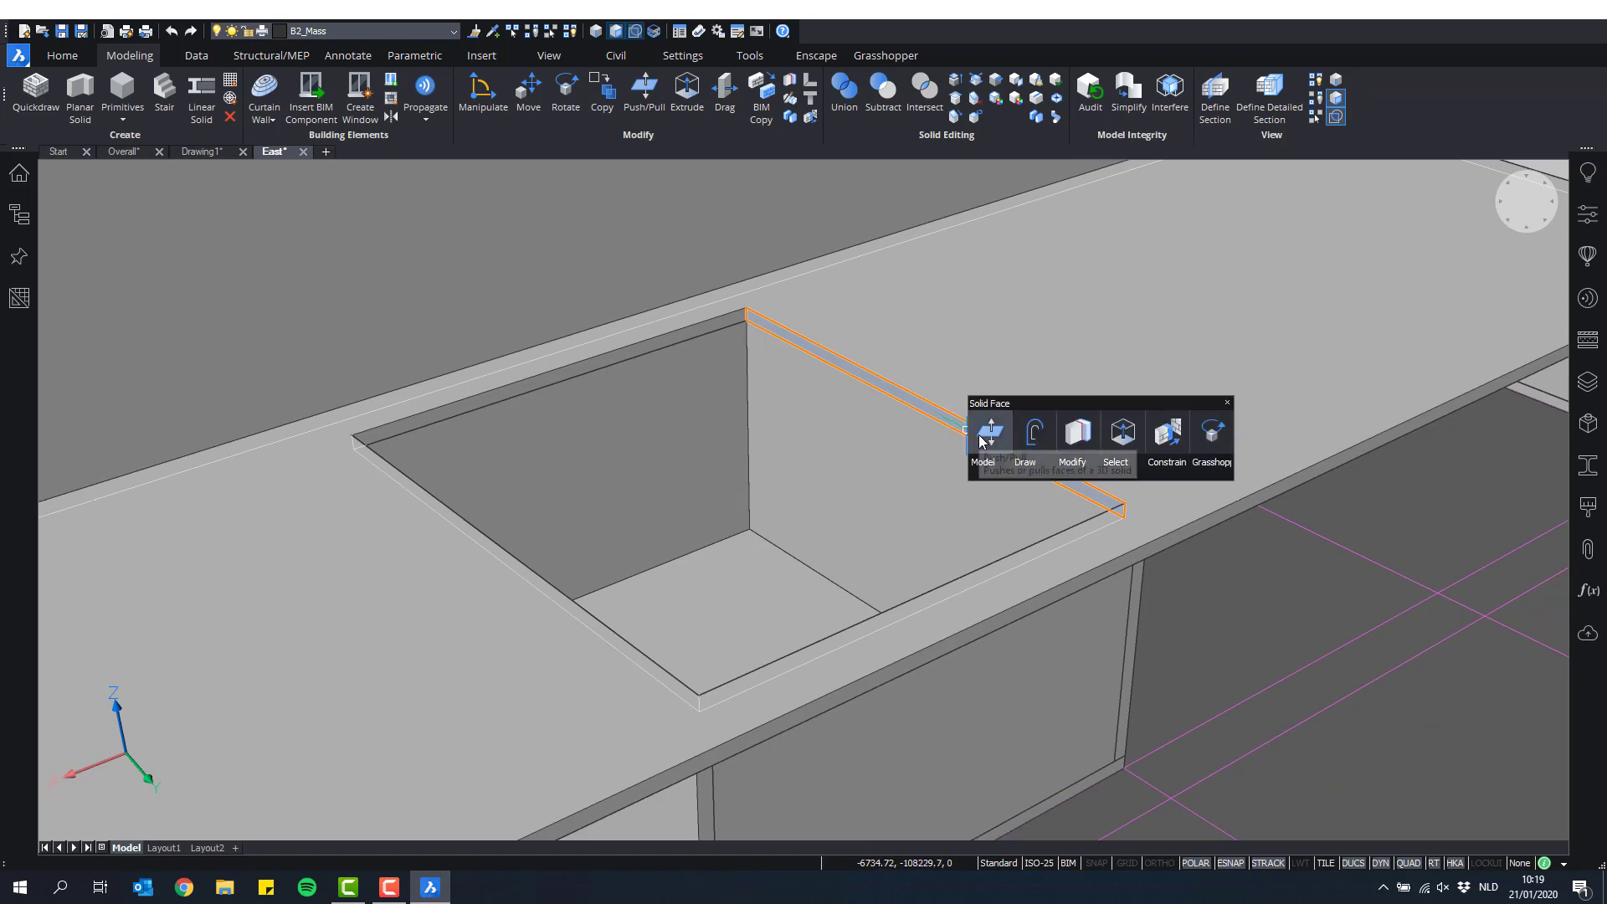
{"action": "mouse_move", "coordinate": [996, 470]}
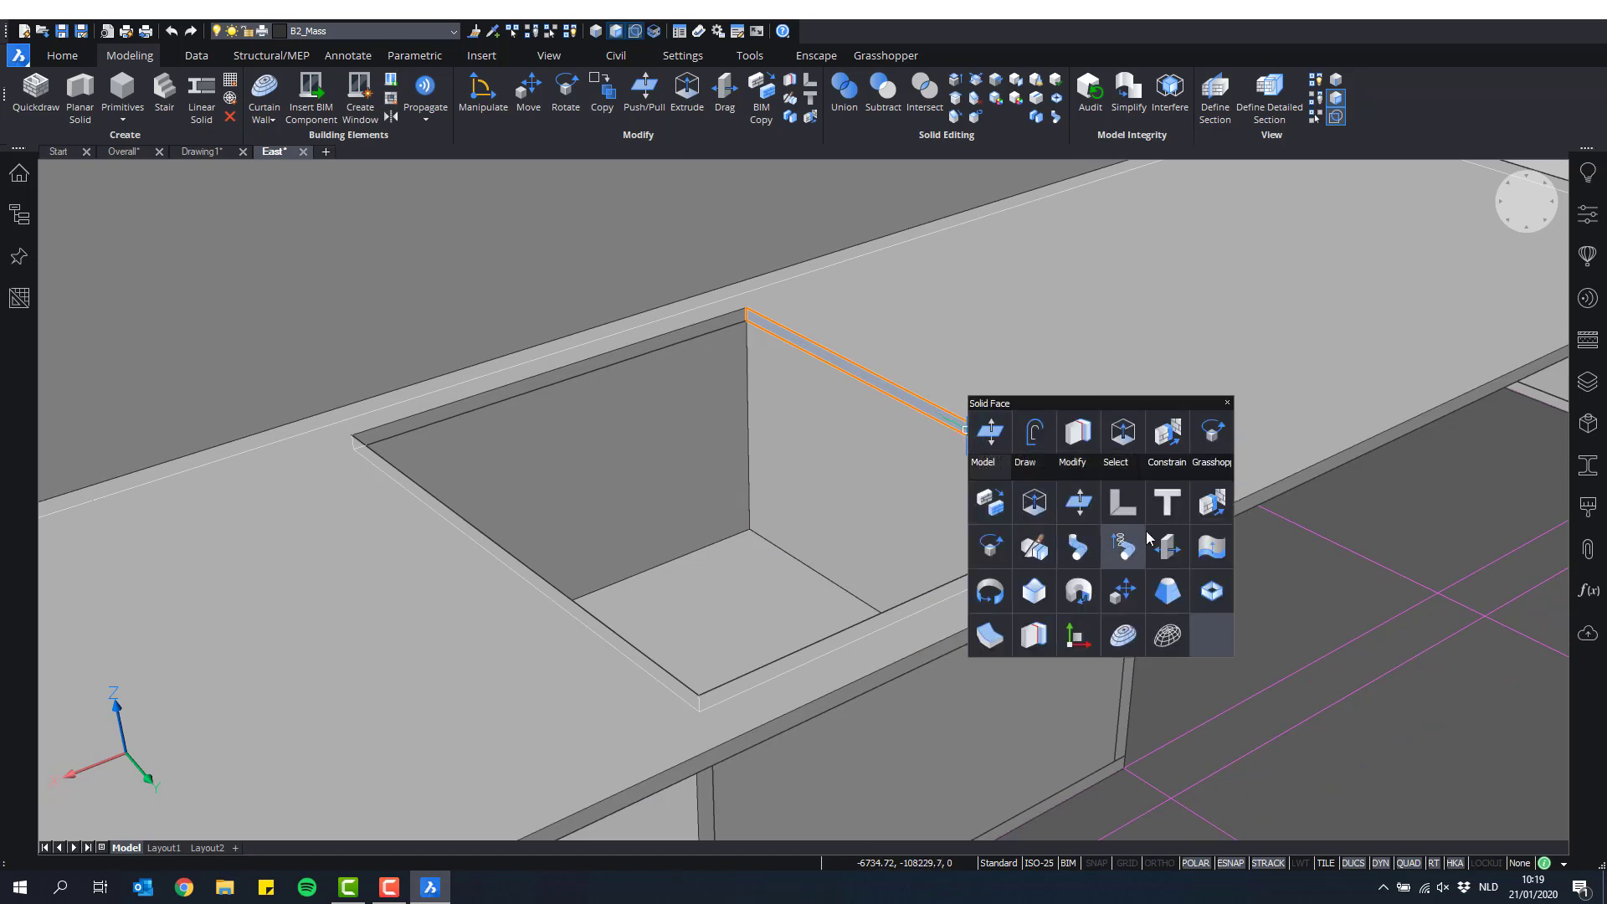
{"action": "left_click", "coordinate": [1210, 518]}
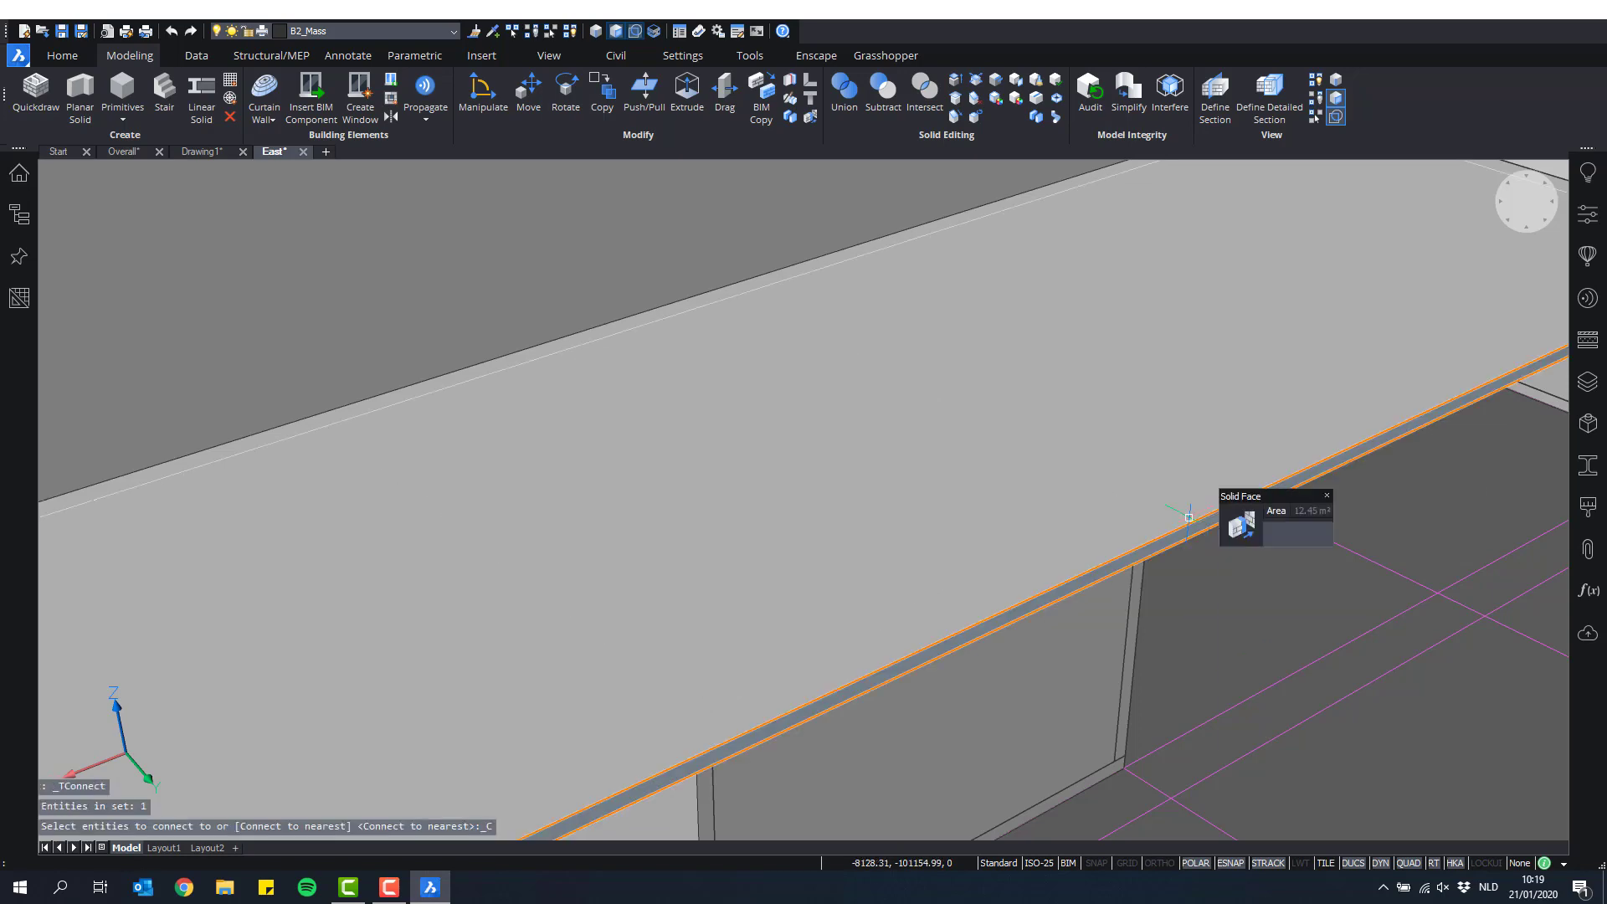
{"action": "scroll", "coordinate": [1041, 430], "scroll_direction": "down", "scroll_amount": 2}
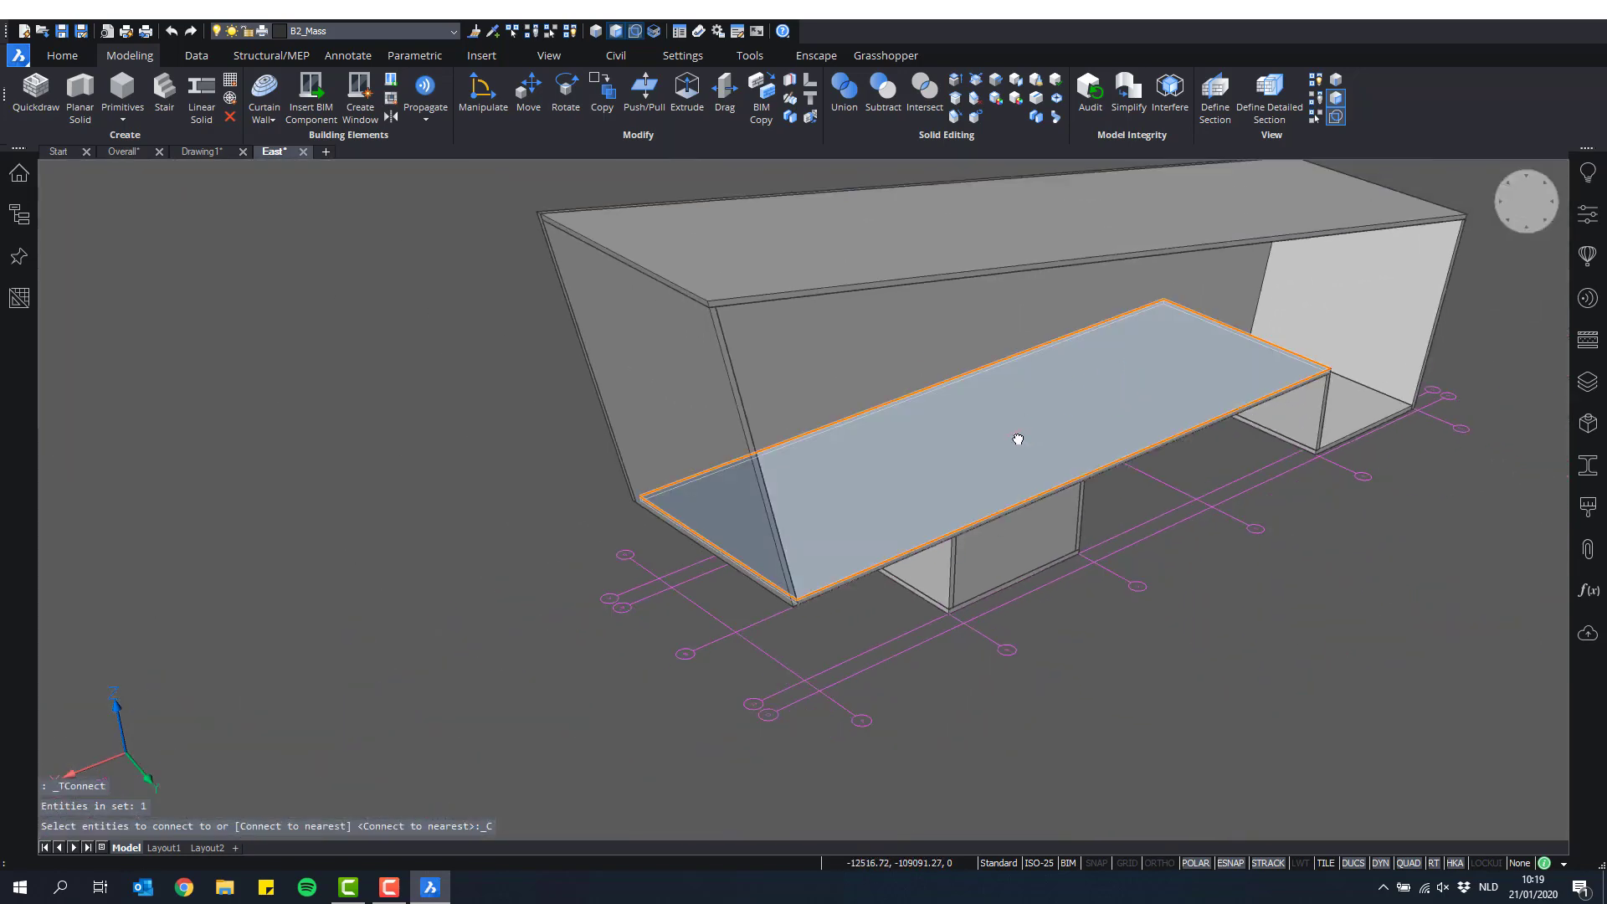
{"action": "scroll", "coordinate": [913, 448], "scroll_direction": "down", "scroll_amount": 1}
{"action": "middle_click_drag", "start_coordinate": [1126, 379], "coordinate": [540, 416]}
{"action": "scroll", "coordinate": [1127, 485], "scroll_direction": "up", "scroll_amount": 6}
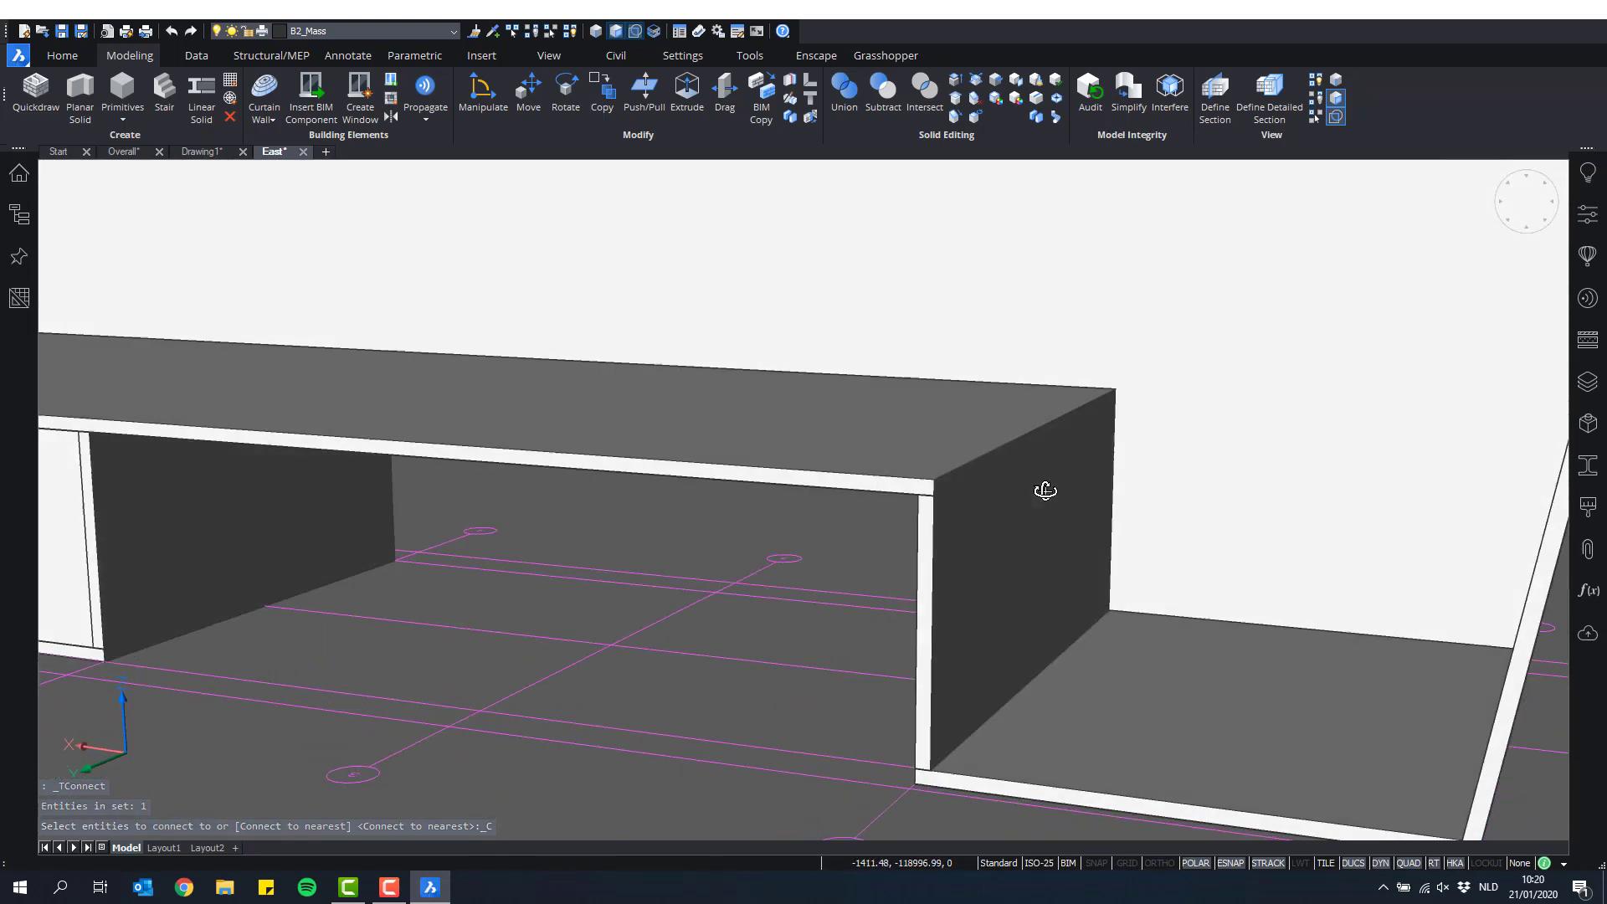
{"action": "middle_click_drag", "start_coordinate": [1046, 491], "coordinate": [1042, 502], "text": "shift"}
{"action": "scroll", "coordinate": [1011, 488], "scroll_direction": "down", "scroll_amount": 3}
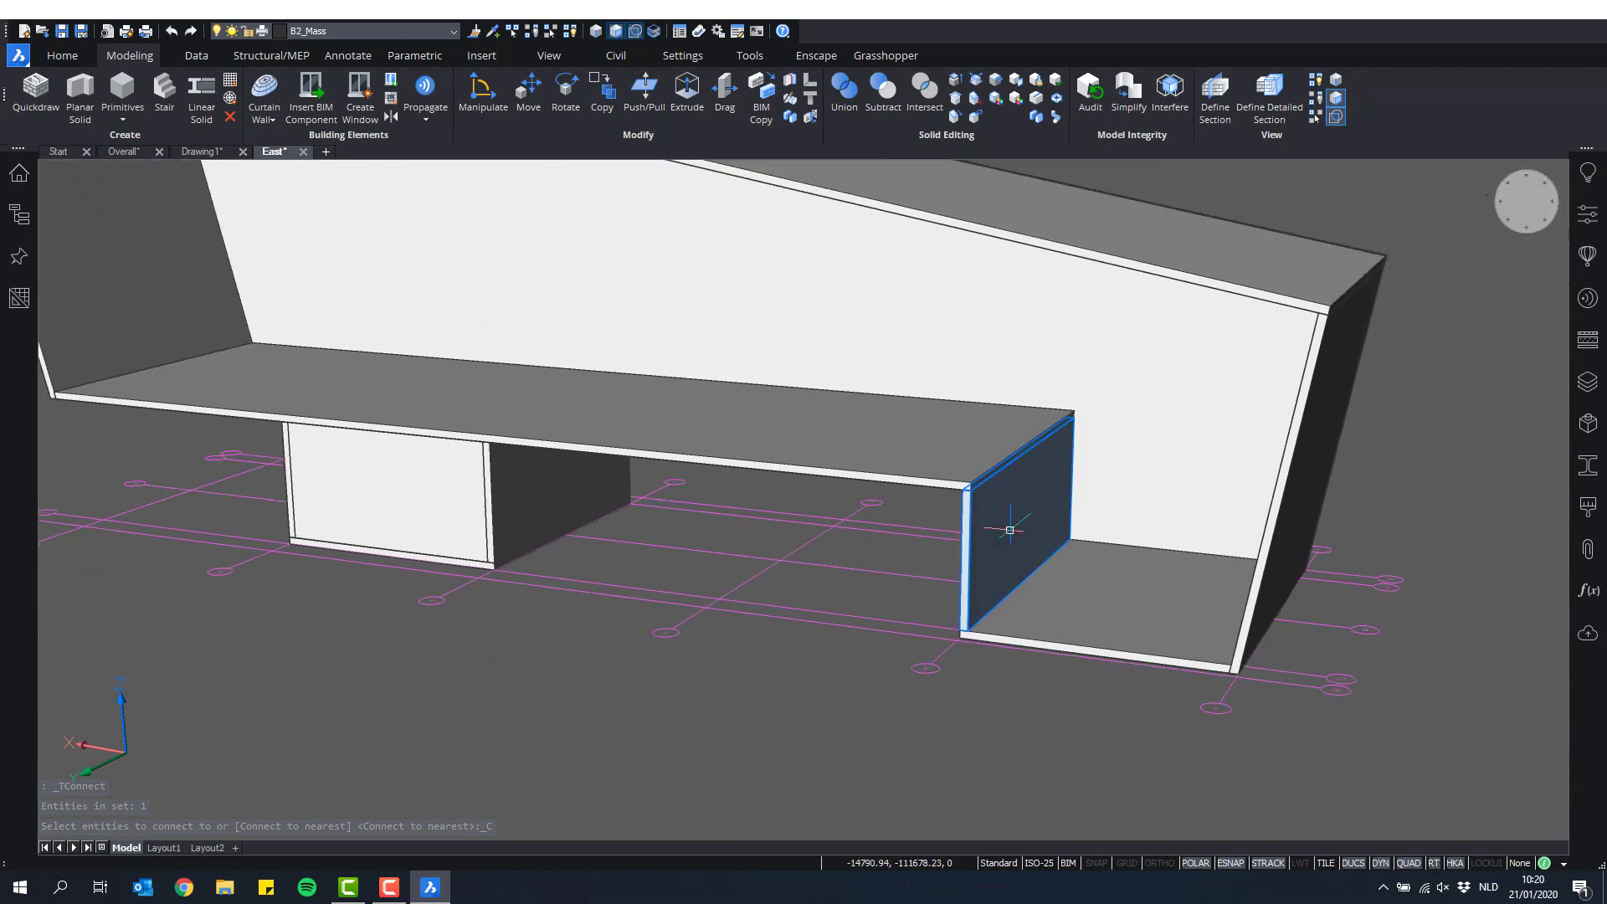
{"action": "middle_click_drag", "start_coordinate": [1021, 444], "coordinate": [1121, 470]}
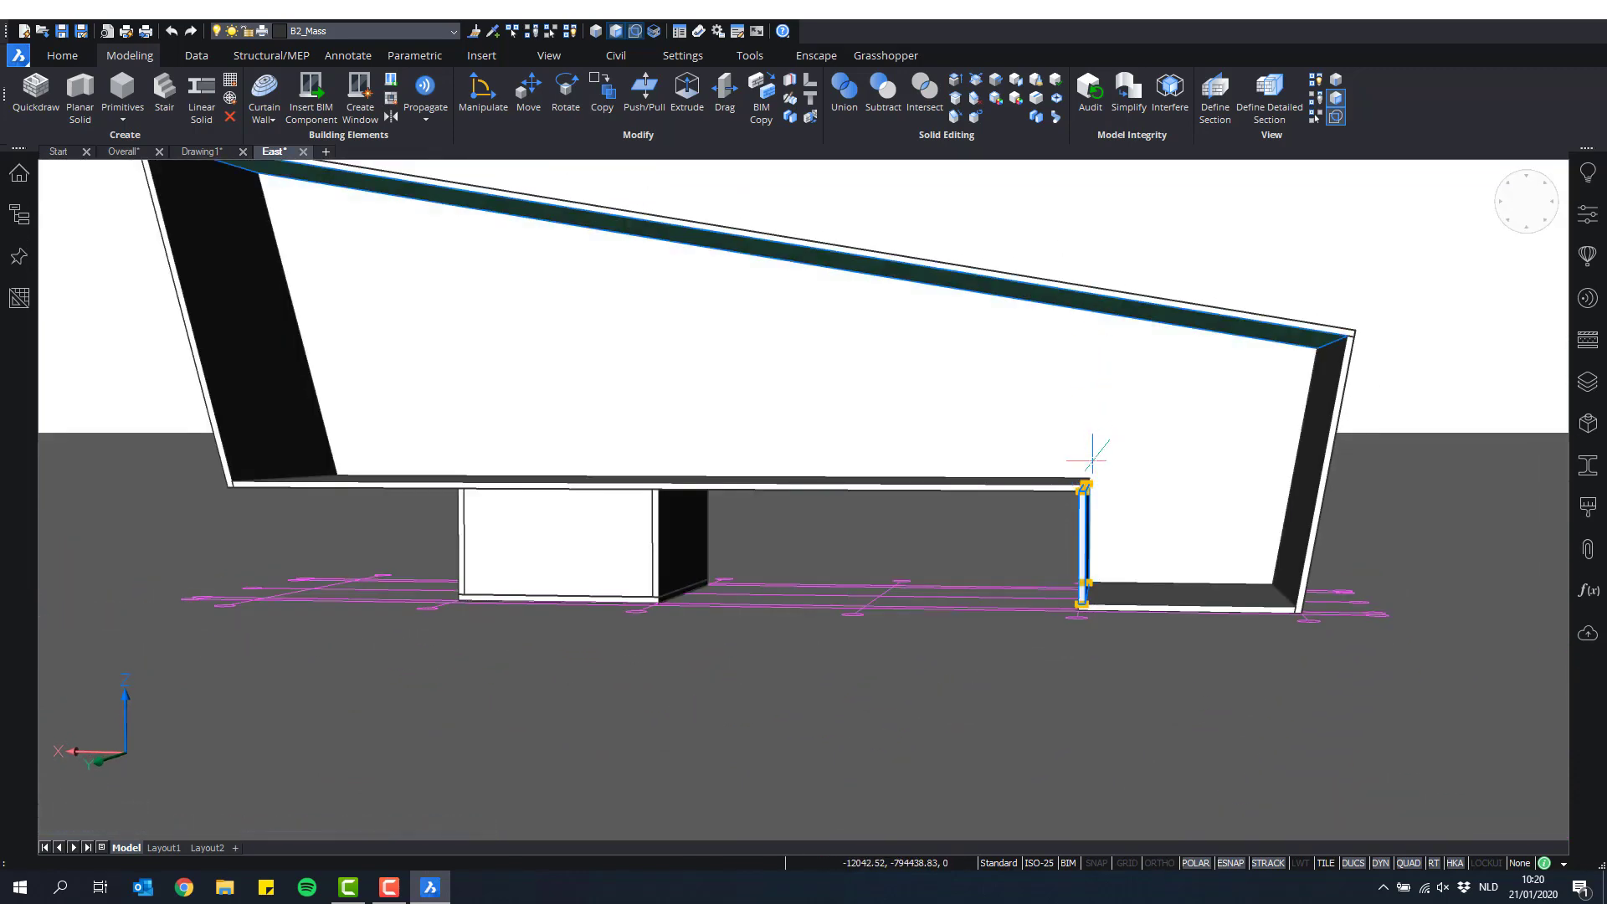
{"action": "key", "text": "Escape"}
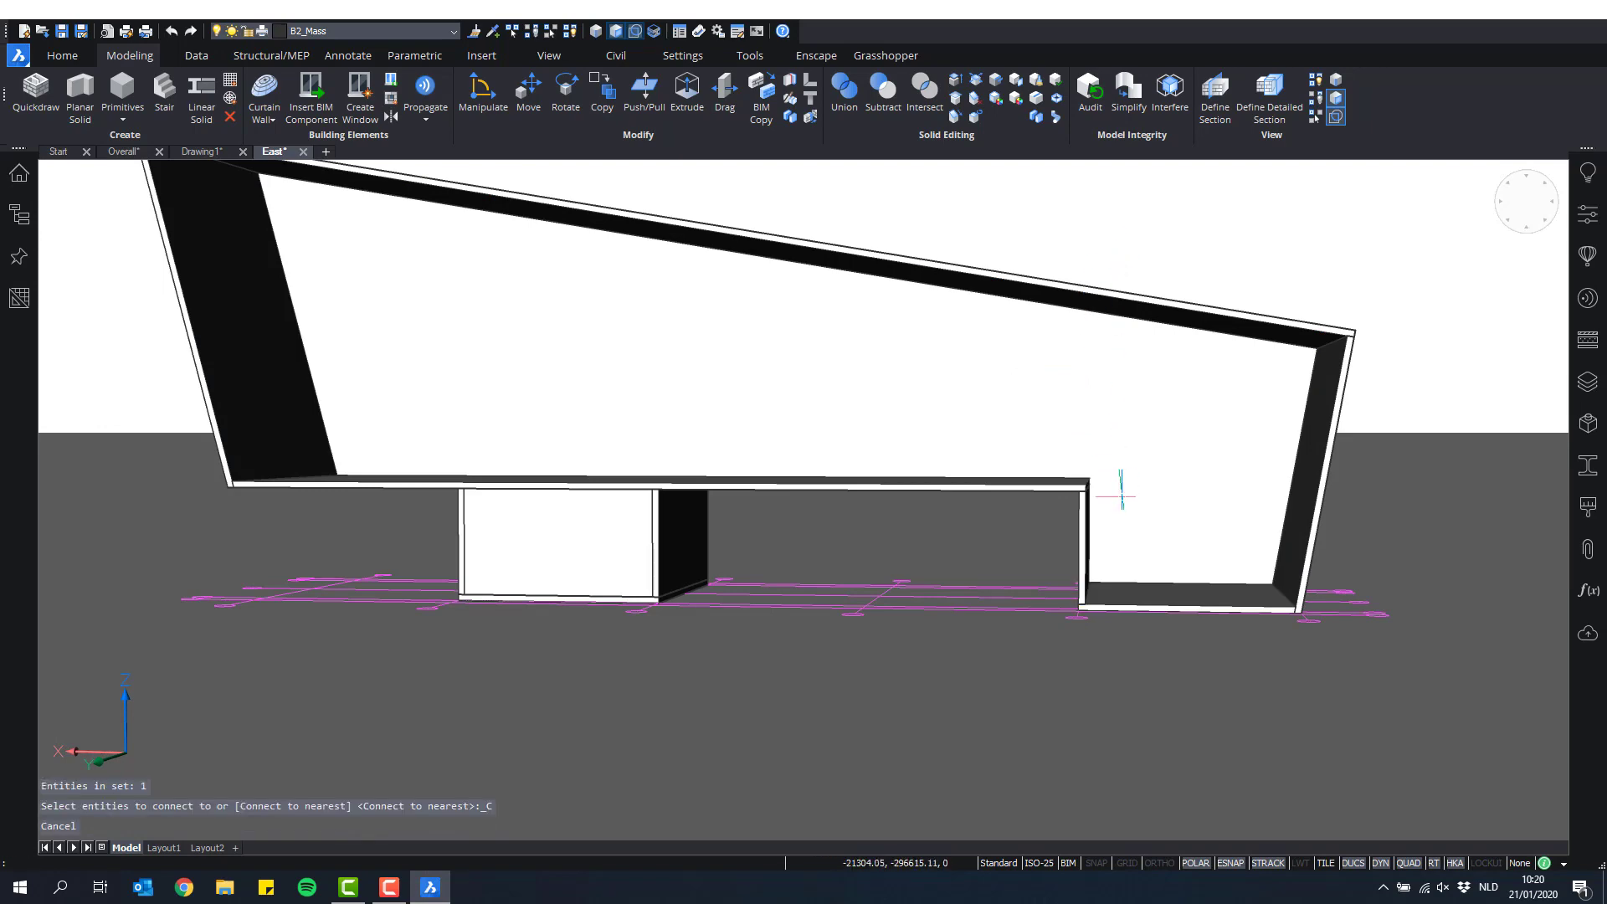
Step: Start an L-connection between the raised floor slab and the short vertical wall at its end
{"action": "scroll", "coordinate": [1097, 494], "scroll_direction": "up", "scroll_amount": 4}
{"action": "middle_click_drag", "start_coordinate": [1028, 474], "coordinate": [984, 494], "text": "shift"}
{"action": "scroll", "coordinate": [1075, 466], "scroll_direction": "up", "scroll_amount": 2}
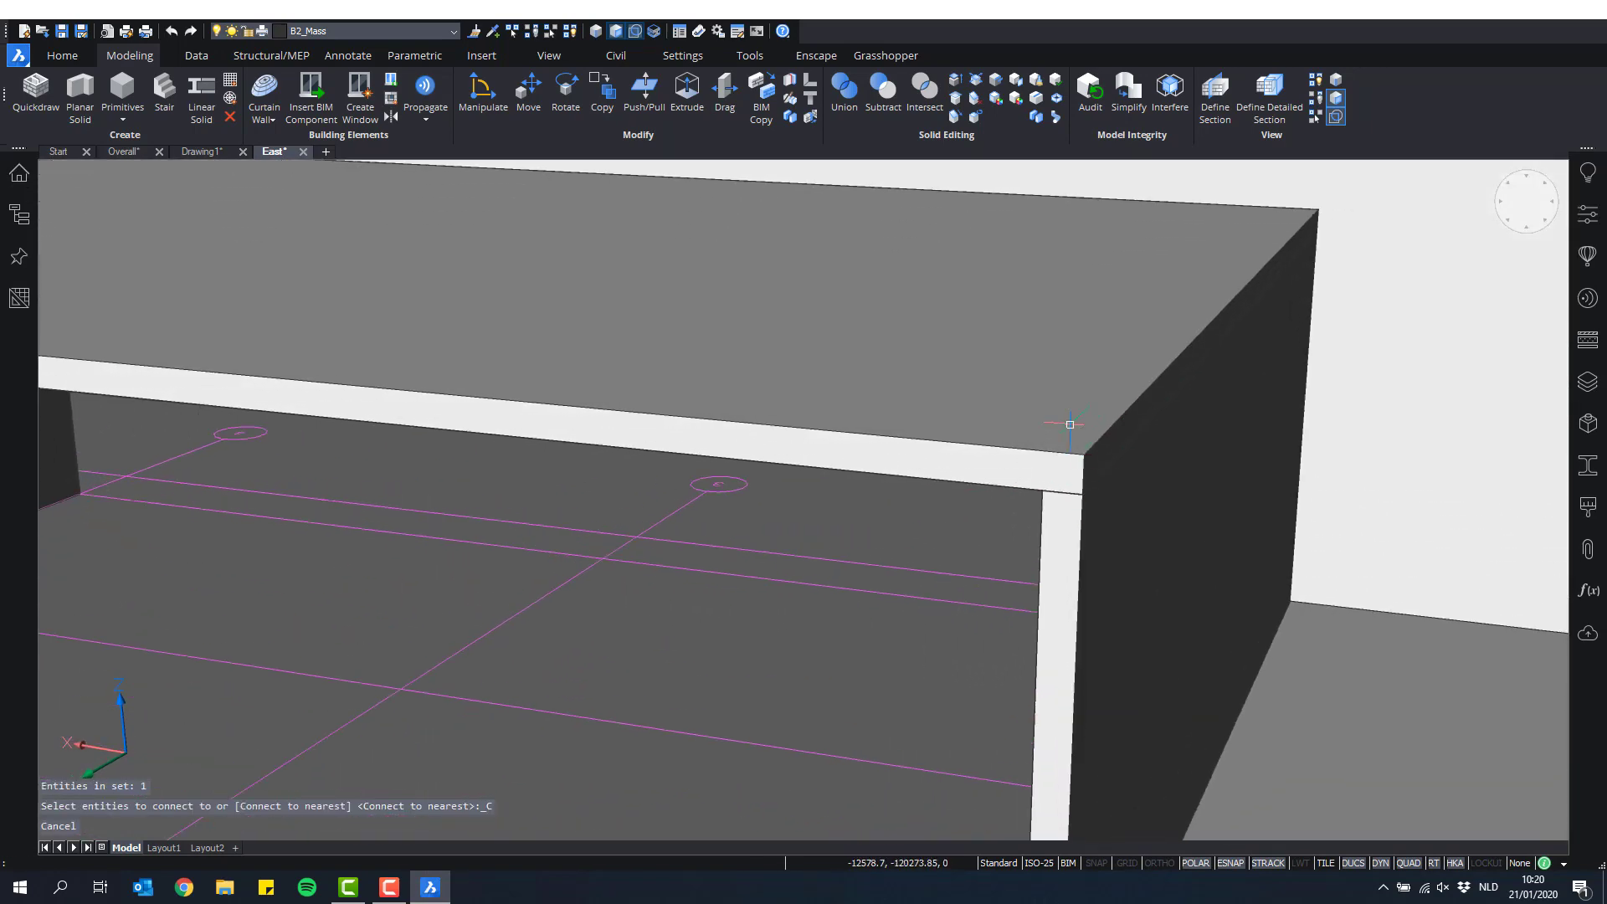
{"action": "scroll", "coordinate": [1124, 506], "scroll_direction": "up", "scroll_amount": 1}
{"action": "mouse_move", "coordinate": [1124, 507]}
{"action": "middle_mouse_down", "text": "shift"}
{"action": "mouse_move", "coordinate": [1113, 477]}
{"action": "mouse_move", "coordinate": [1102, 506]}
{"action": "middle_mouse_up", "text": "shift"}
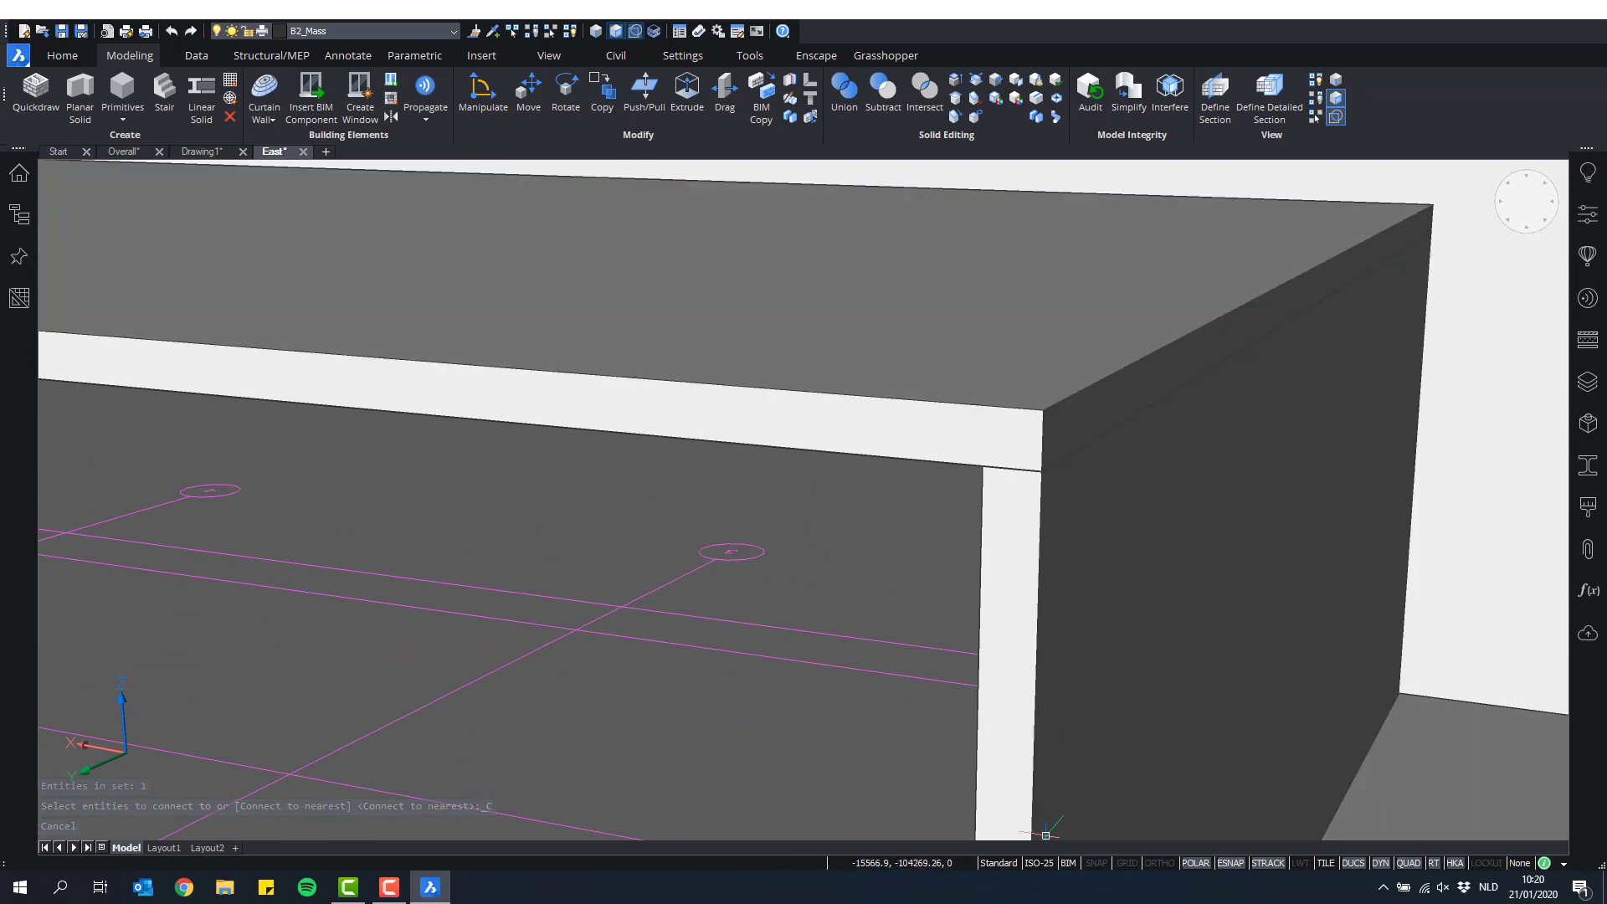
{"action": "middle_click_drag", "start_coordinate": [989, 583], "coordinate": [962, 535], "text": "shift"}
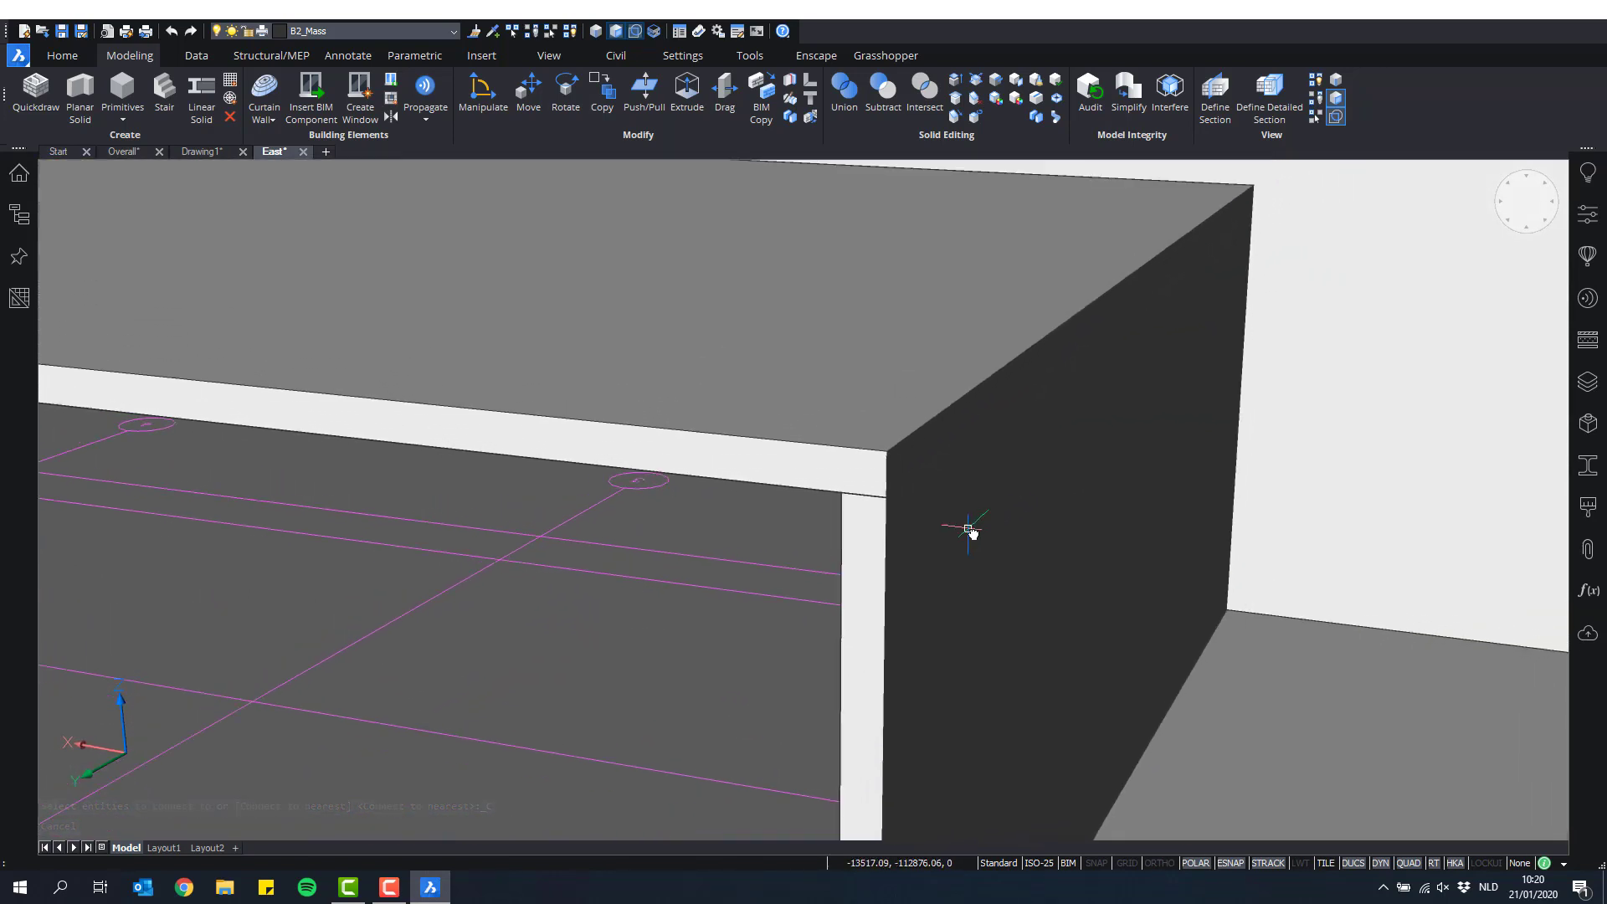
{"action": "left_click", "coordinate": [811, 83]}
{"action": "left_click", "coordinate": [900, 333]}
{"action": "left_click", "coordinate": [940, 531]}
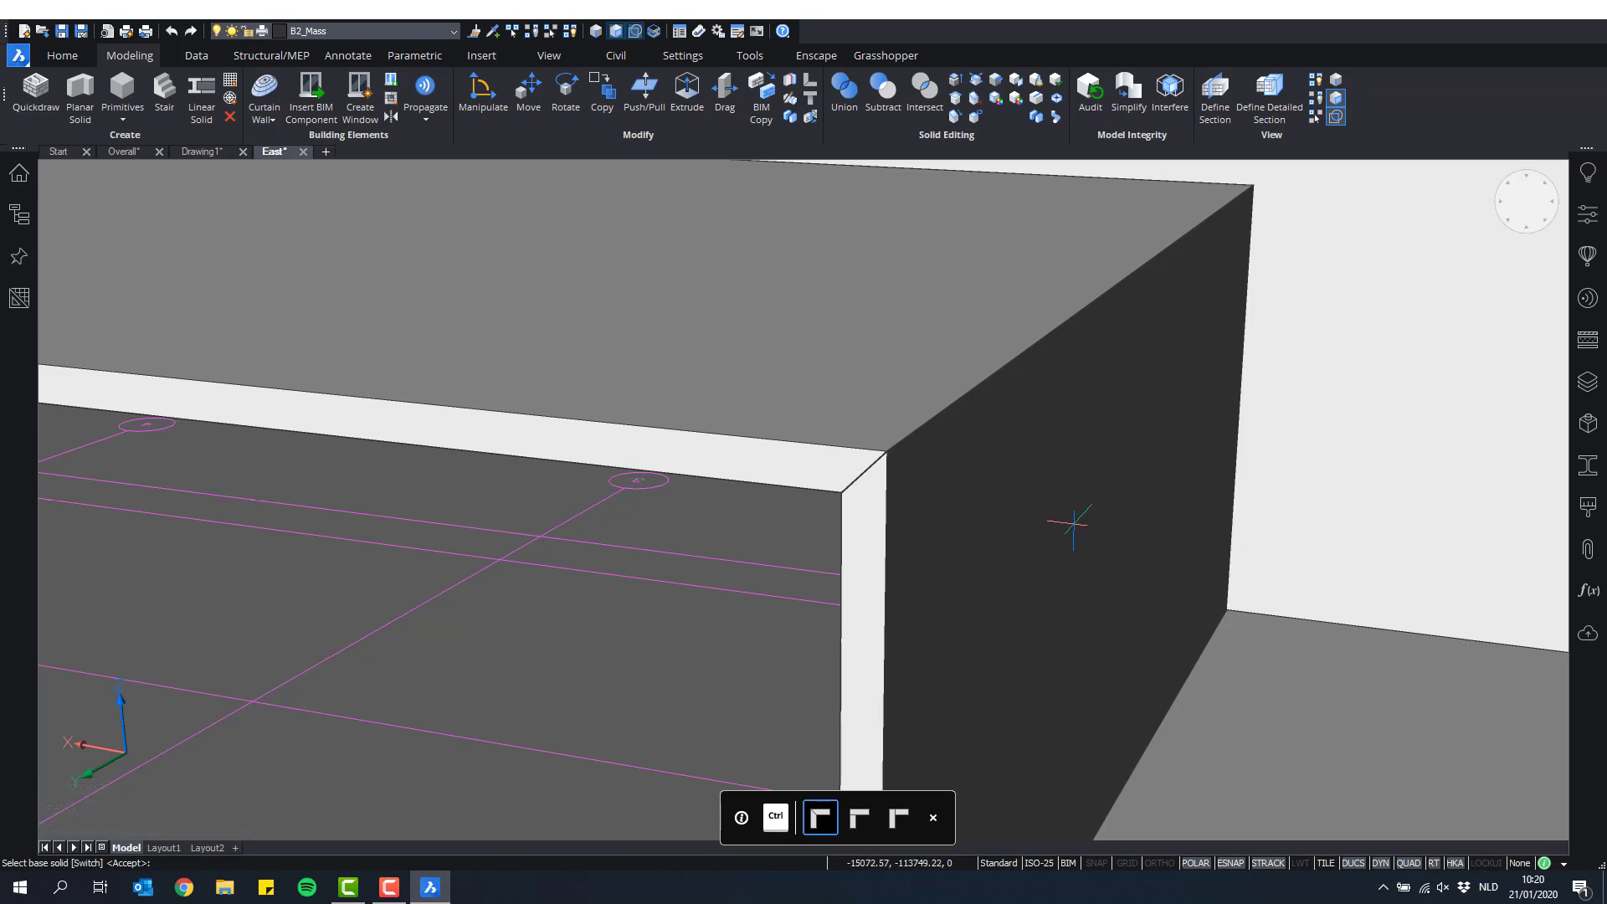
Step: Cycle through the corner joint options and accept the one where the wall runs up past the slab's end
{"action": "key", "text": "ctrl"}
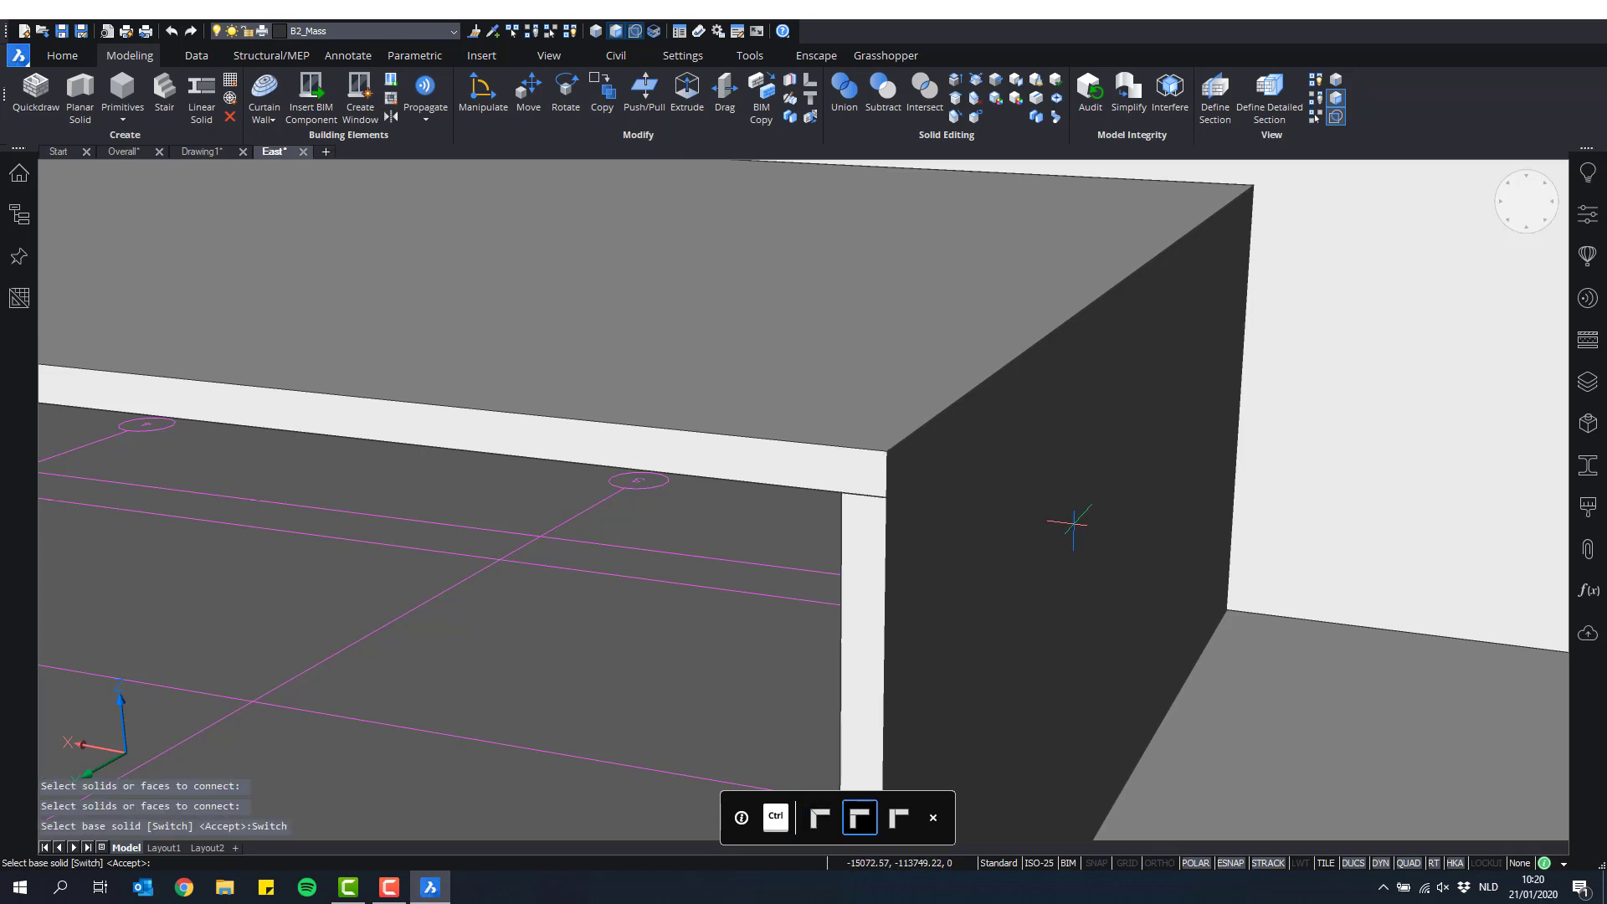
{"action": "key", "text": "ctrl"}
{"action": "key", "text": "ctrl"}
{"action": "key", "text": "ctrl"}
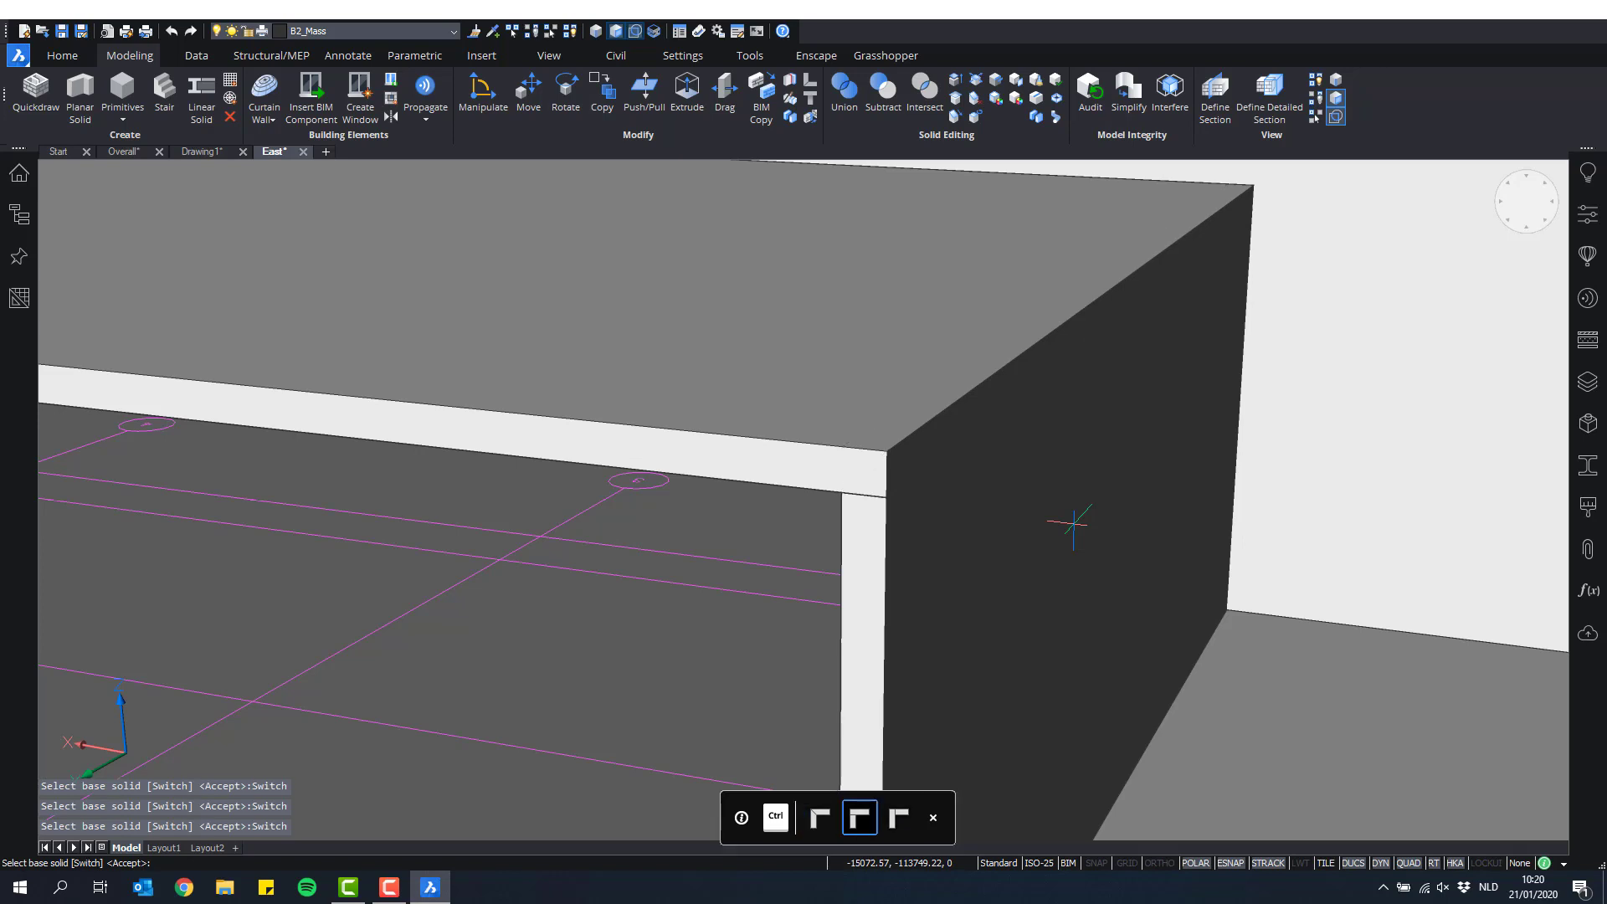
{"action": "key", "text": "ctrl"}
{"action": "key", "text": "ctrl"}
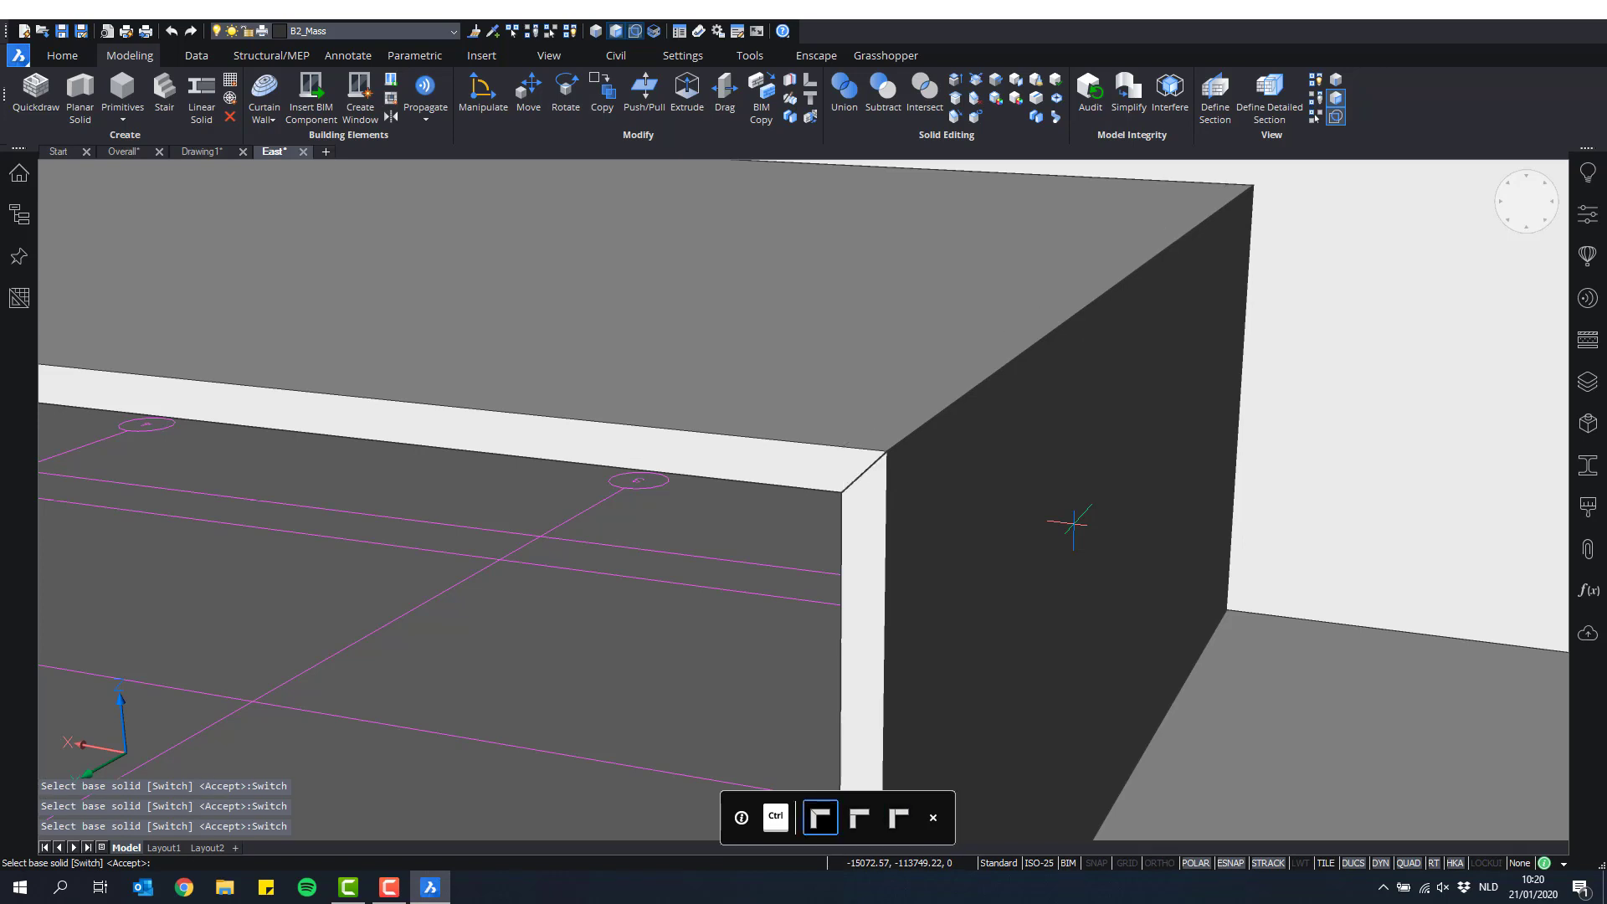
{"action": "key", "text": "ctrl"}
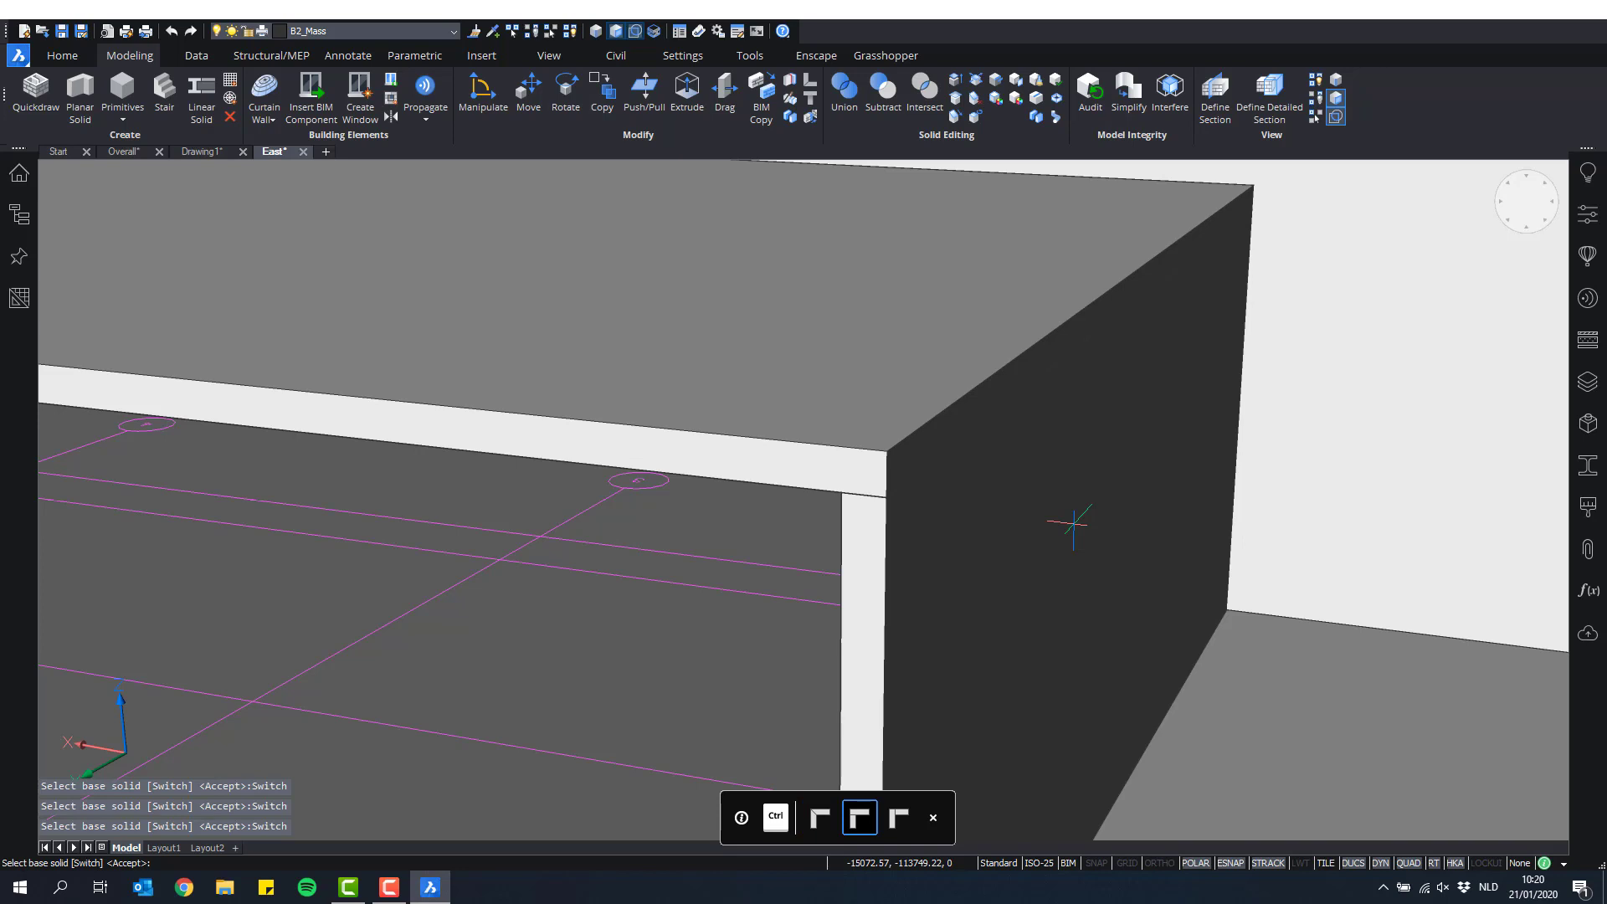
{"action": "key", "text": "ctrl"}
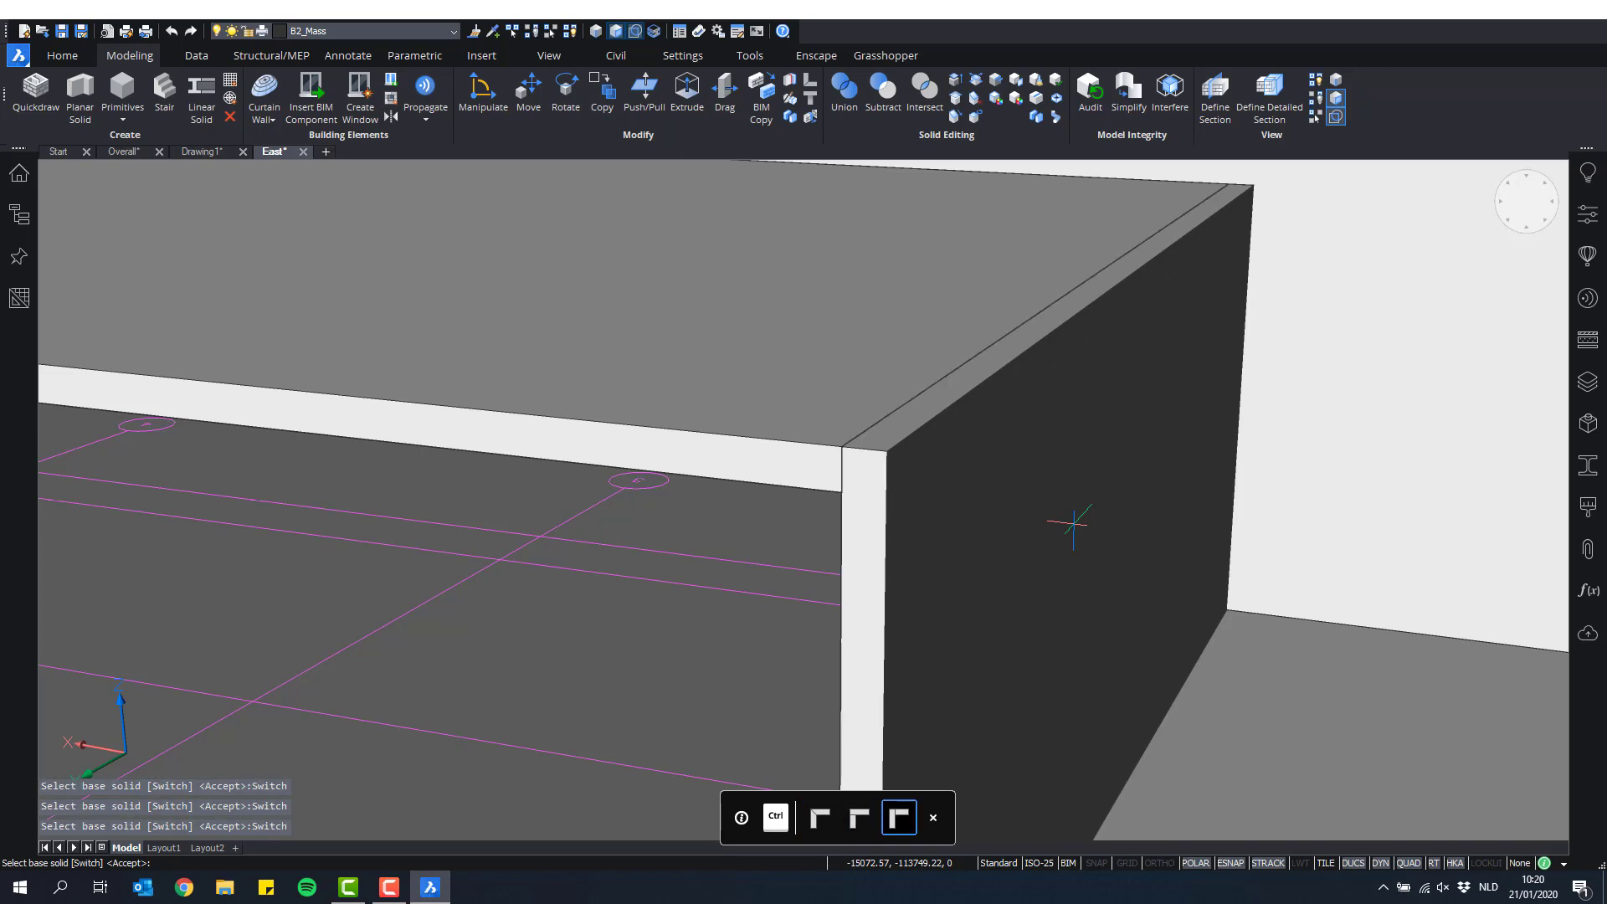
{"action": "key", "text": "ctrl"}
{"action": "key", "text": "ctrl"}
{"action": "key", "text": "ctrl"}
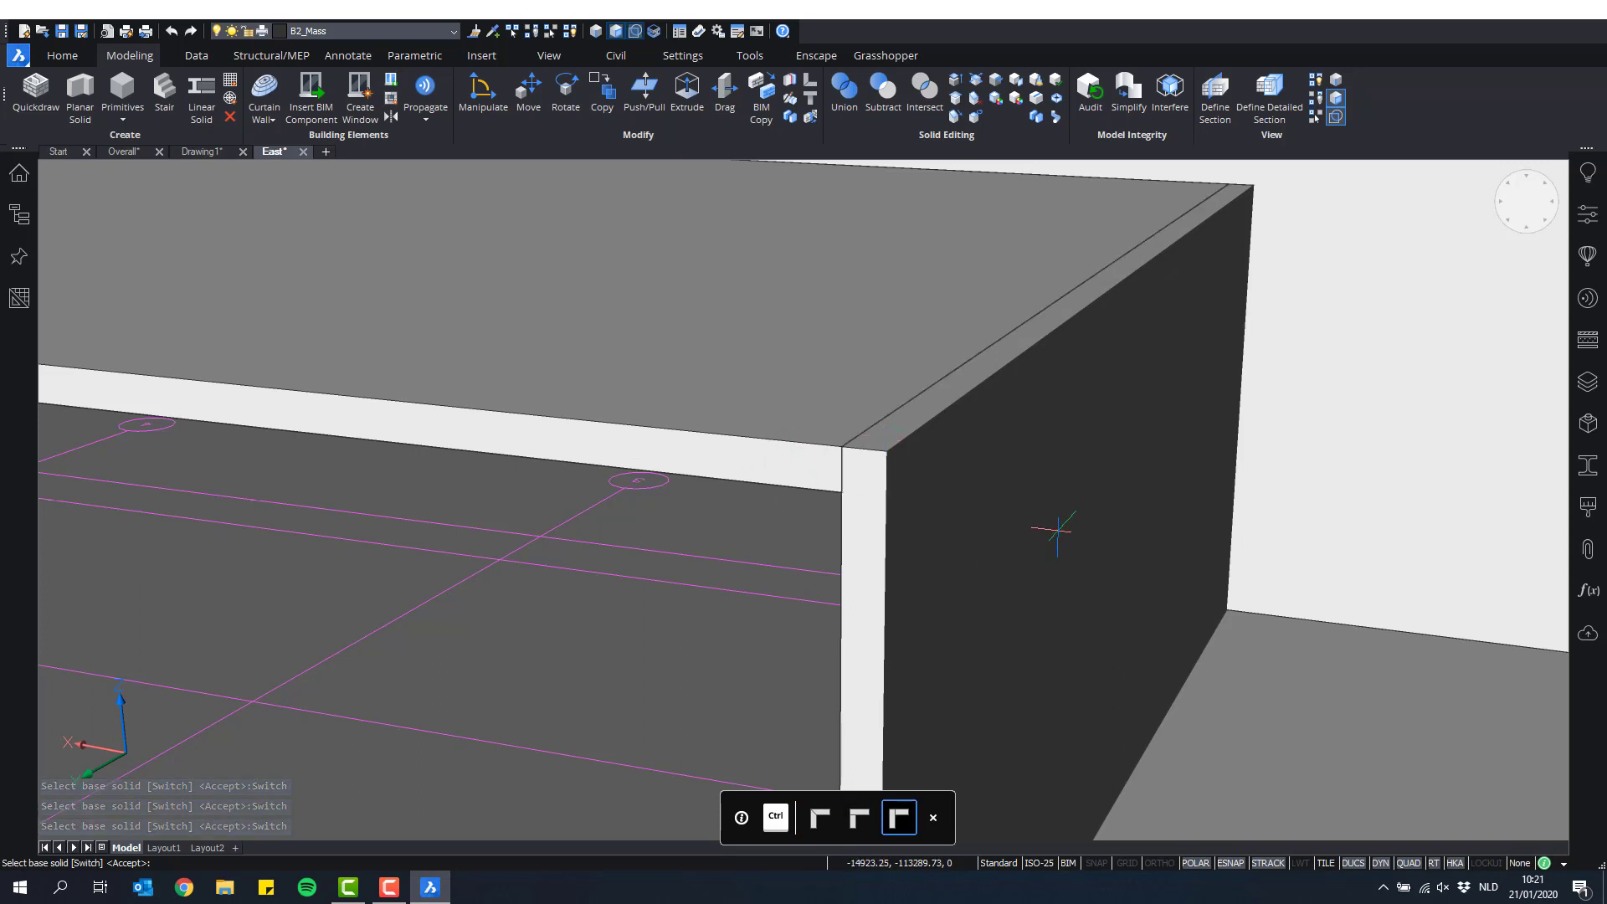
{"action": "key", "text": "Return"}
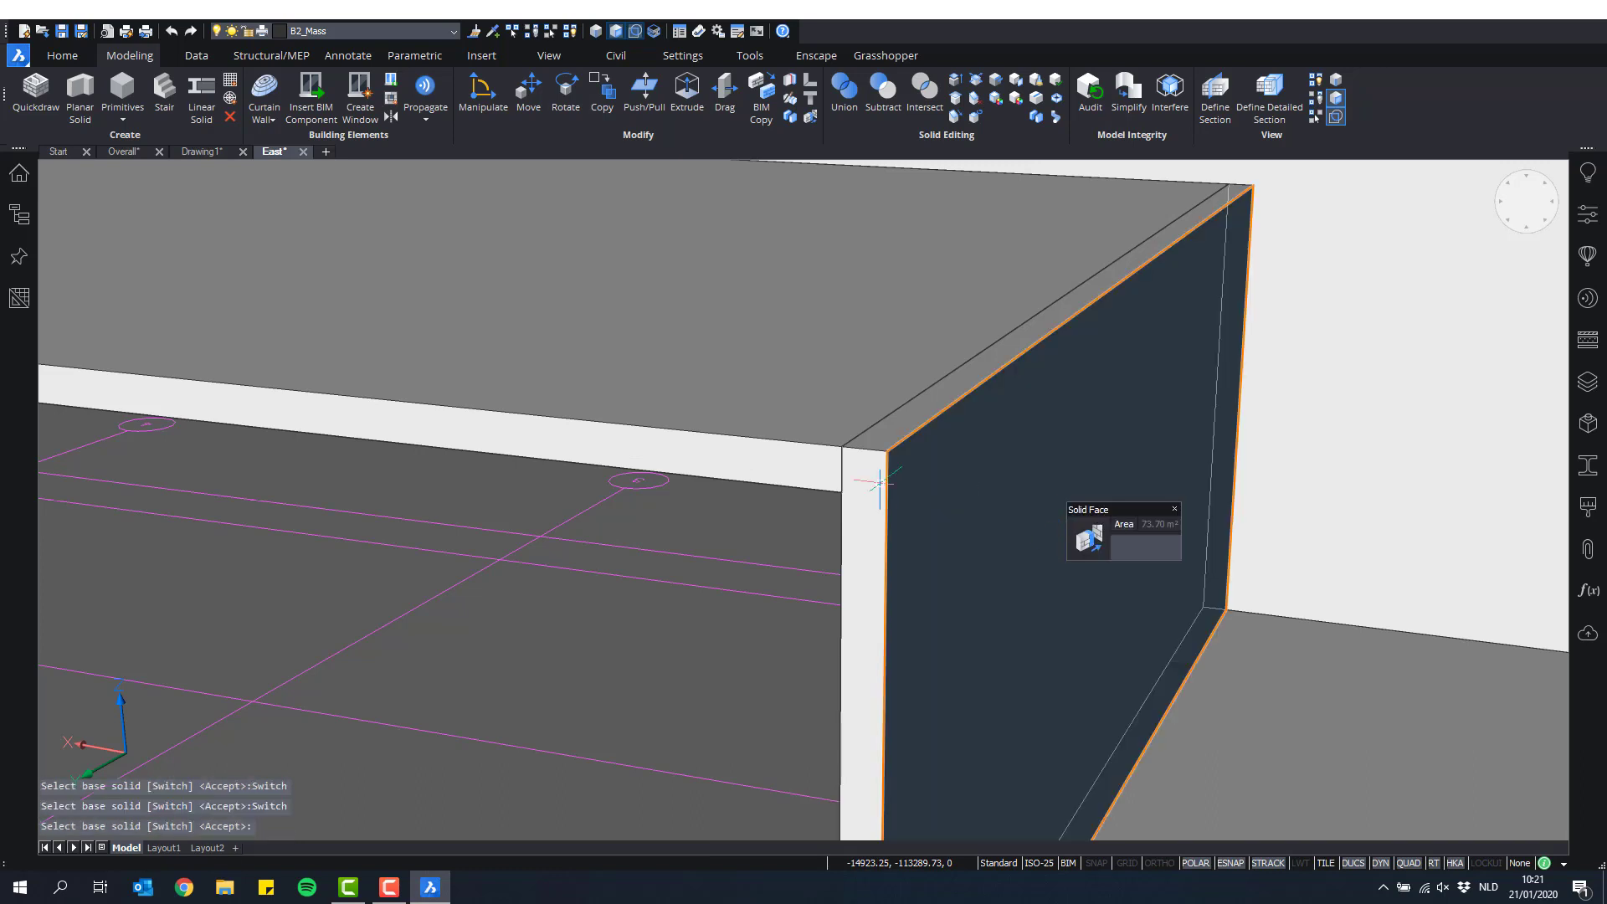
Step: Extend the short wall up to the roof by connecting its top face with the nearest target
{"action": "scroll", "coordinate": [879, 481], "scroll_direction": "down", "scroll_amount": 2}
{"action": "middle_click_drag", "start_coordinate": [881, 480], "coordinate": [818, 578], "text": "shift"}
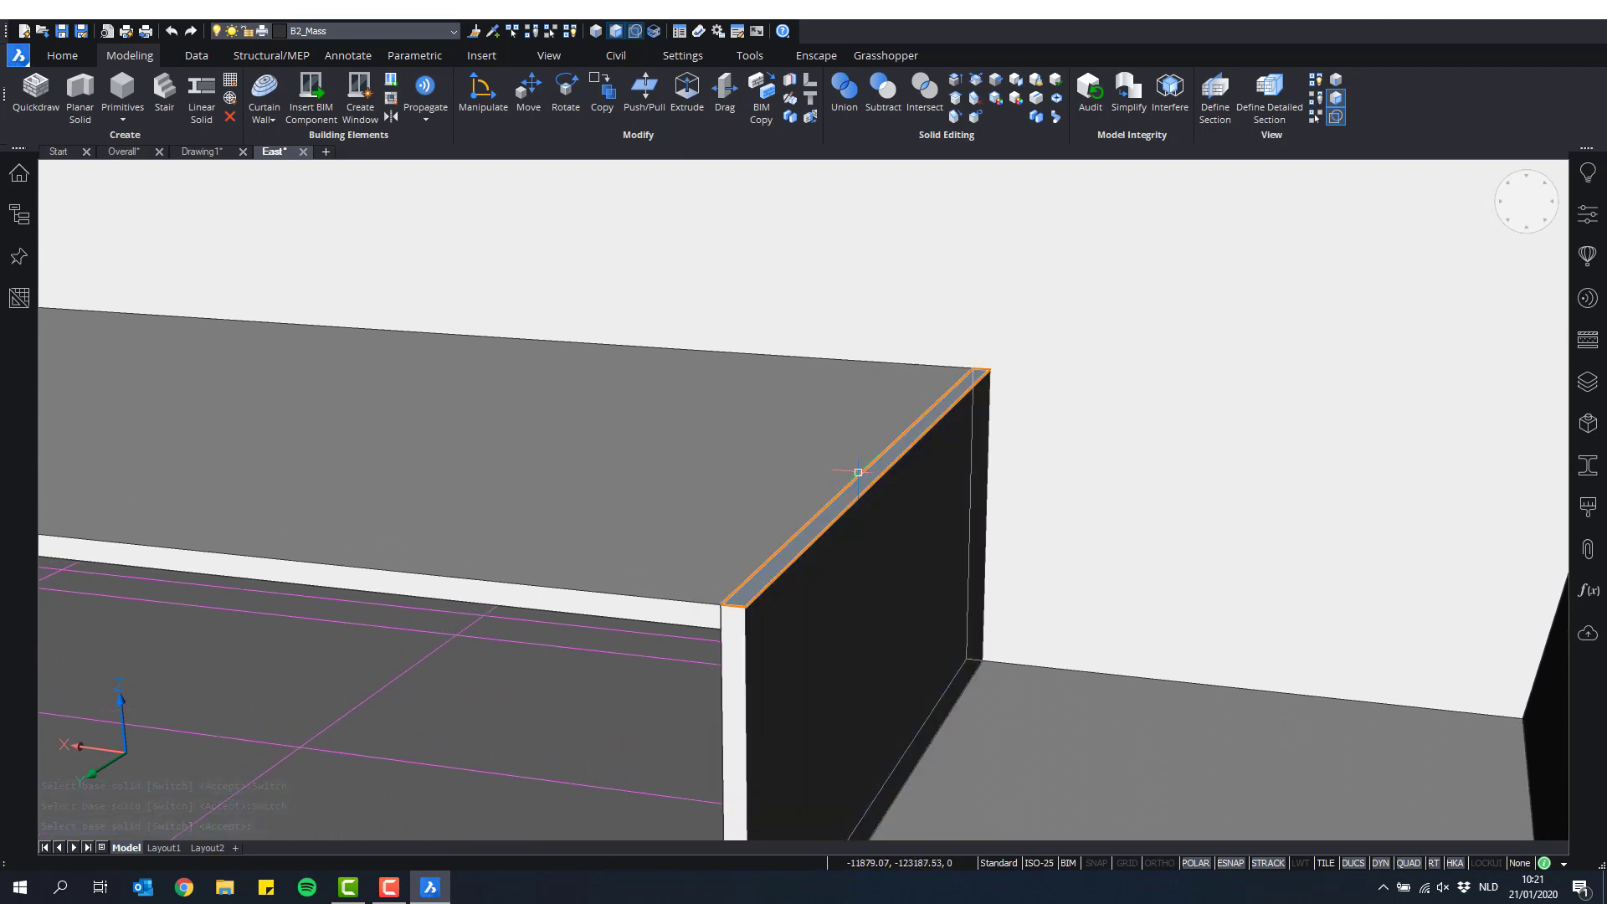
{"action": "mouse_move", "coordinate": [859, 480]}
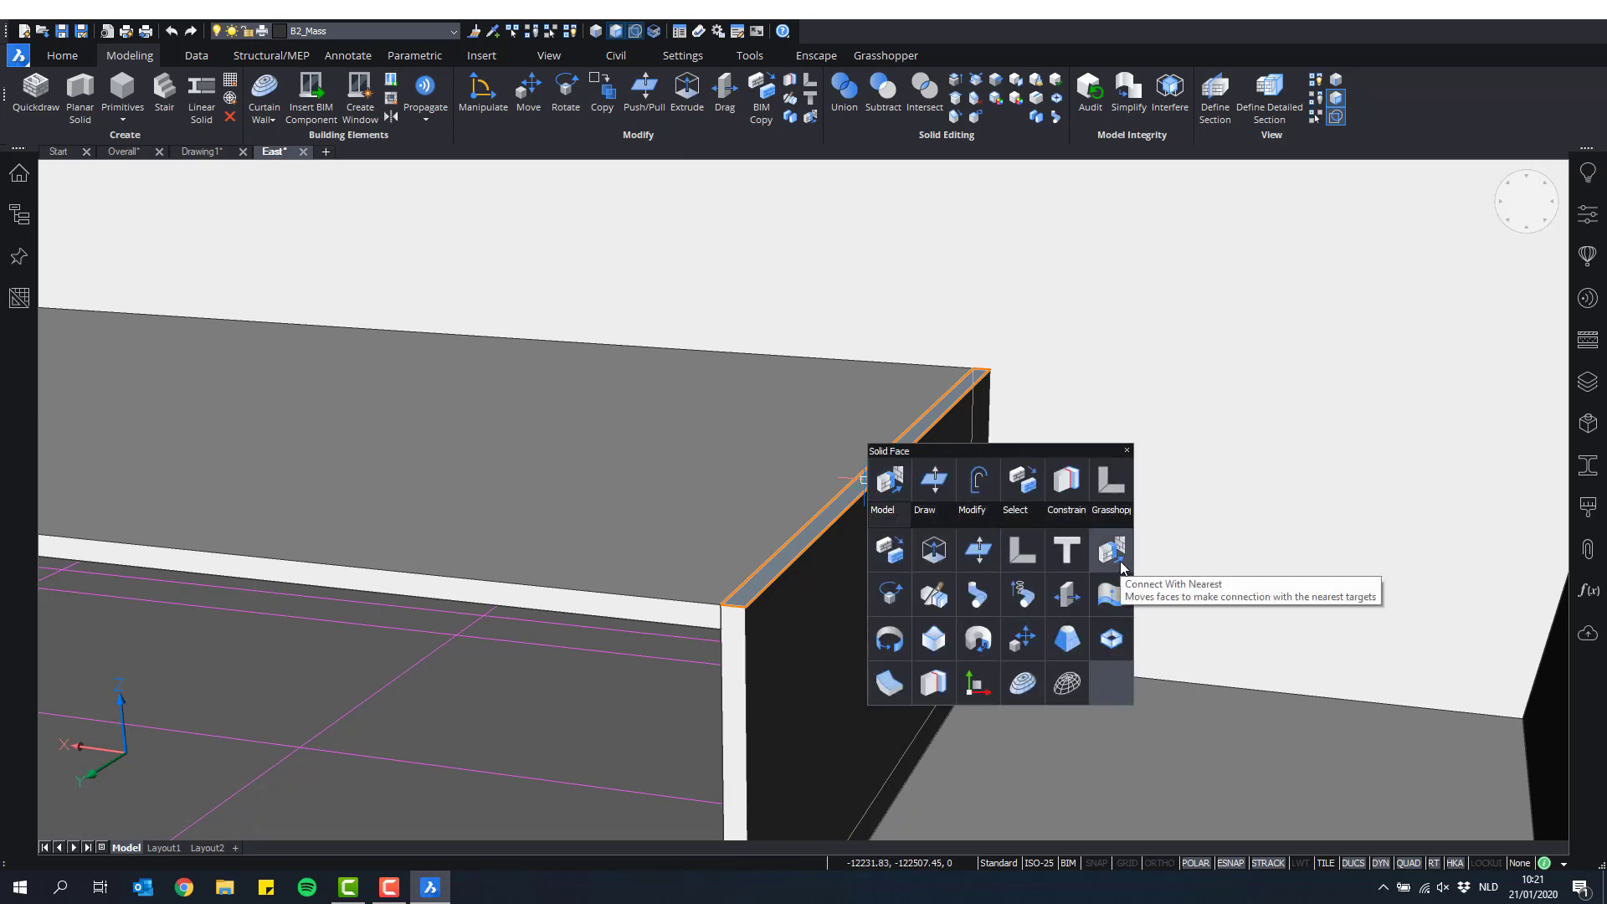
{"action": "scroll", "coordinate": [962, 604], "scroll_direction": "down", "scroll_amount": 6}
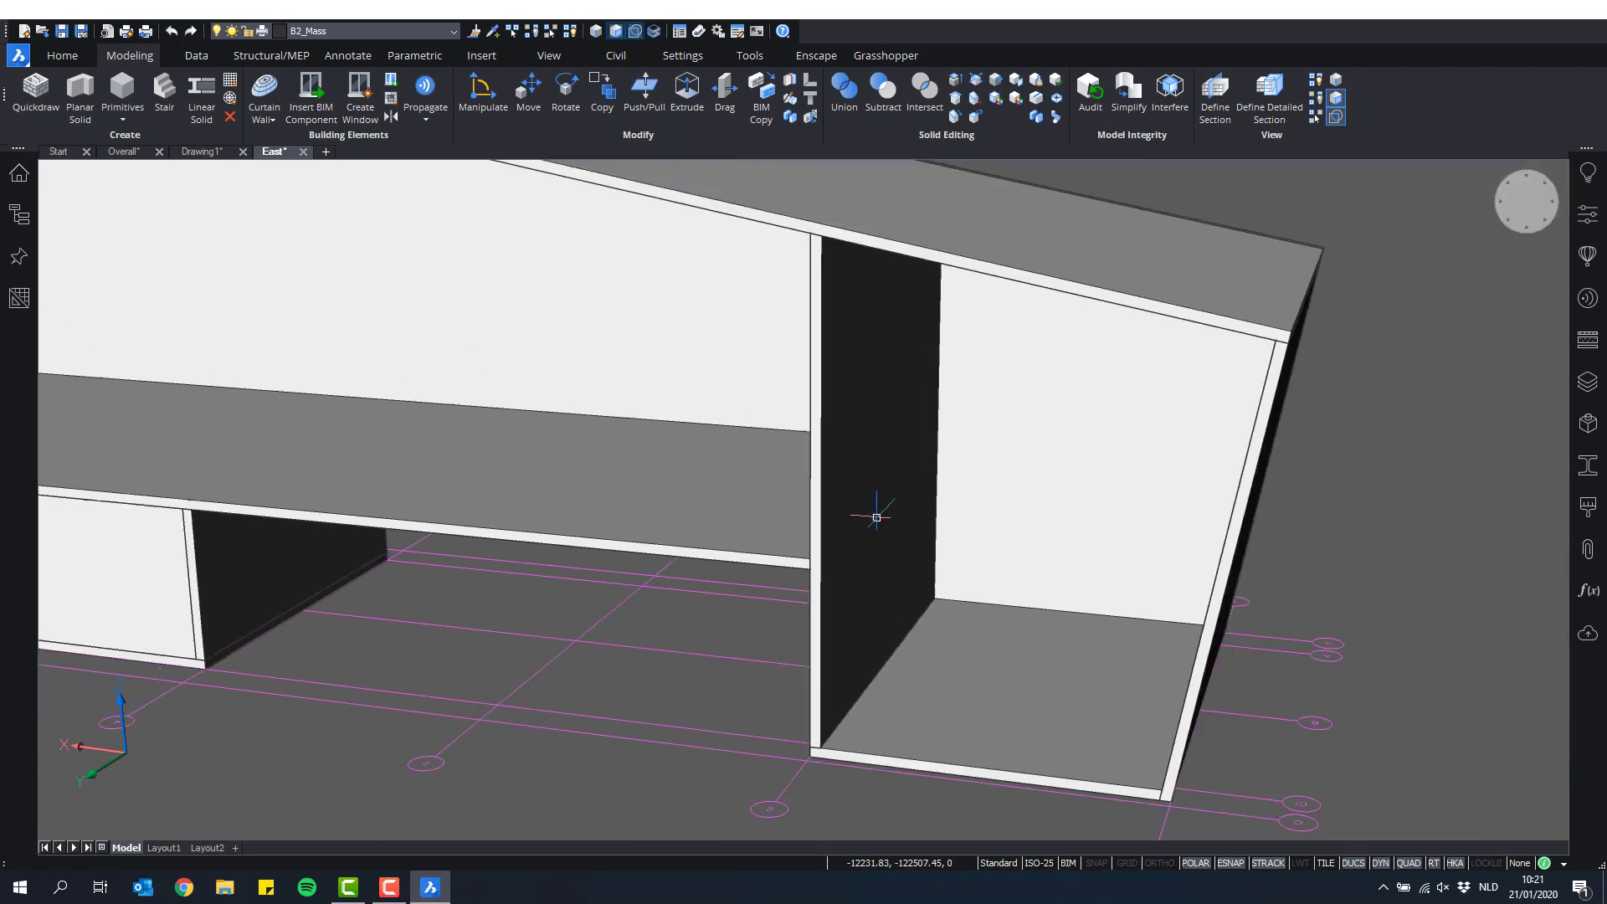
Step: Examine the whole building mass, including the extended wall and the closed floor slab
{"action": "mouse_move", "coordinate": [1001, 533]}
{"action": "middle_mouse_down", "text": "shift"}
{"action": "mouse_move", "coordinate": [1220, 530]}
{"action": "mouse_move", "coordinate": [1237, 506]}
{"action": "mouse_move", "coordinate": [972, 545]}
{"action": "middle_mouse_up", "text": "shift"}
{"action": "middle_click_drag", "start_coordinate": [794, 526], "coordinate": [928, 529]}
{"action": "scroll", "coordinate": [871, 522], "scroll_direction": "up", "scroll_amount": 1}
{"action": "scroll", "coordinate": [806, 530], "scroll_direction": "up", "scroll_amount": 1}
{"action": "scroll", "coordinate": [779, 536], "scroll_direction": "down", "scroll_amount": 1}
{"action": "middle_click_drag", "start_coordinate": [779, 537], "coordinate": [982, 542], "text": "shift"}
{"action": "scroll", "coordinate": [1097, 607], "scroll_direction": "up", "scroll_amount": 1}
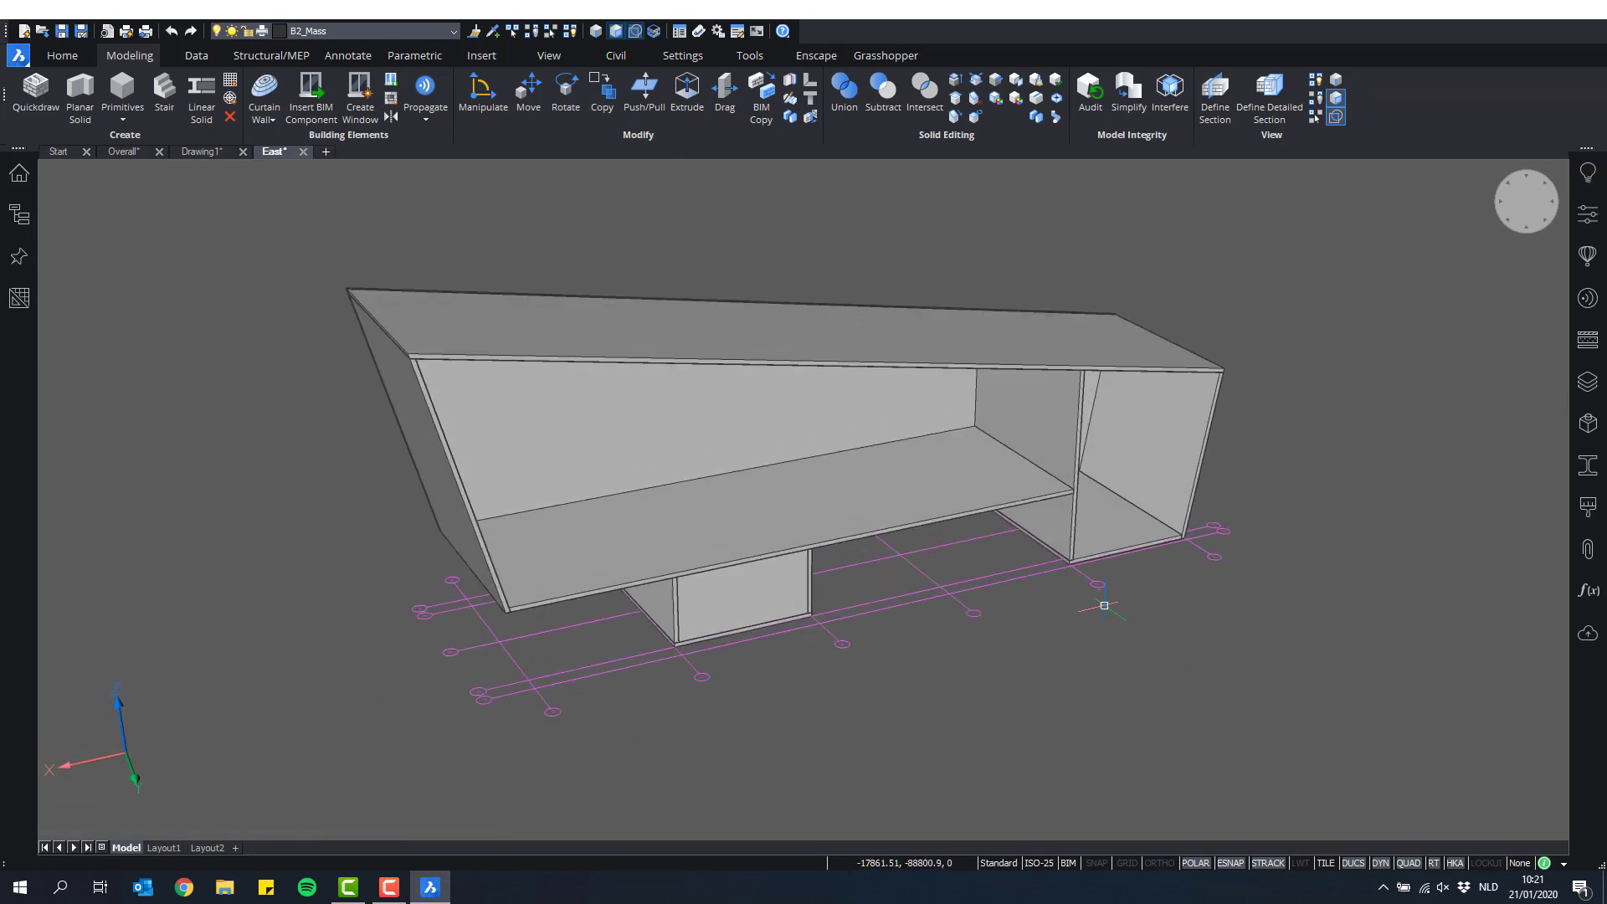
{"action": "scroll", "coordinate": [1029, 647], "scroll_direction": "up", "scroll_amount": 1}
{"action": "middle_click_drag", "start_coordinate": [1002, 673], "coordinate": [1038, 700]}
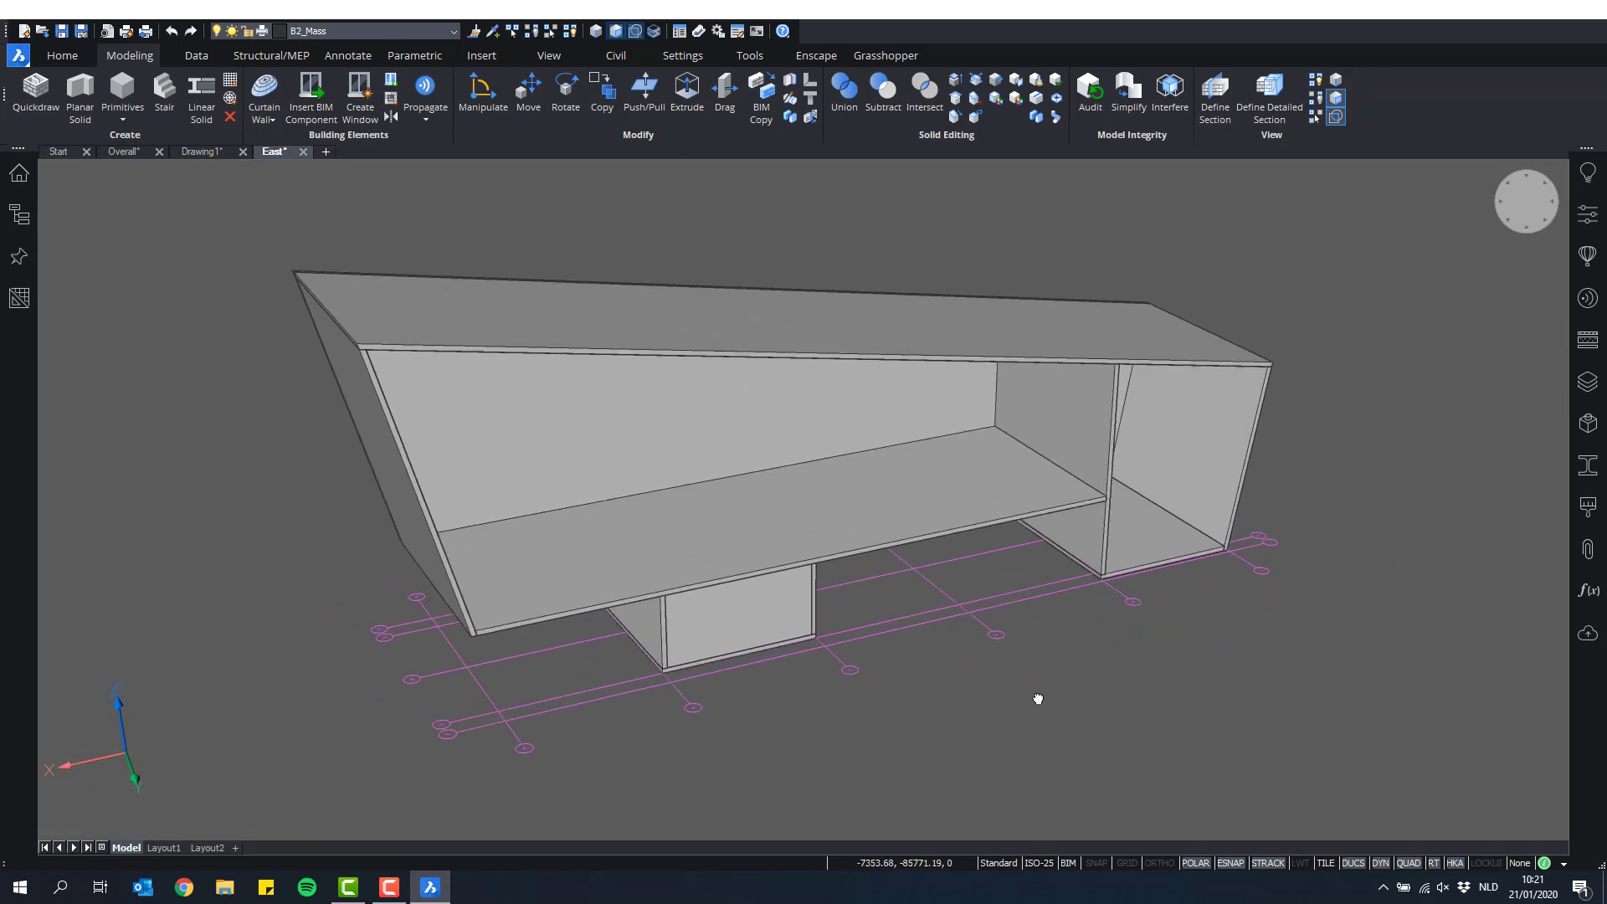
{"action": "scroll", "coordinate": [1033, 700], "scroll_direction": "down", "scroll_amount": 1}
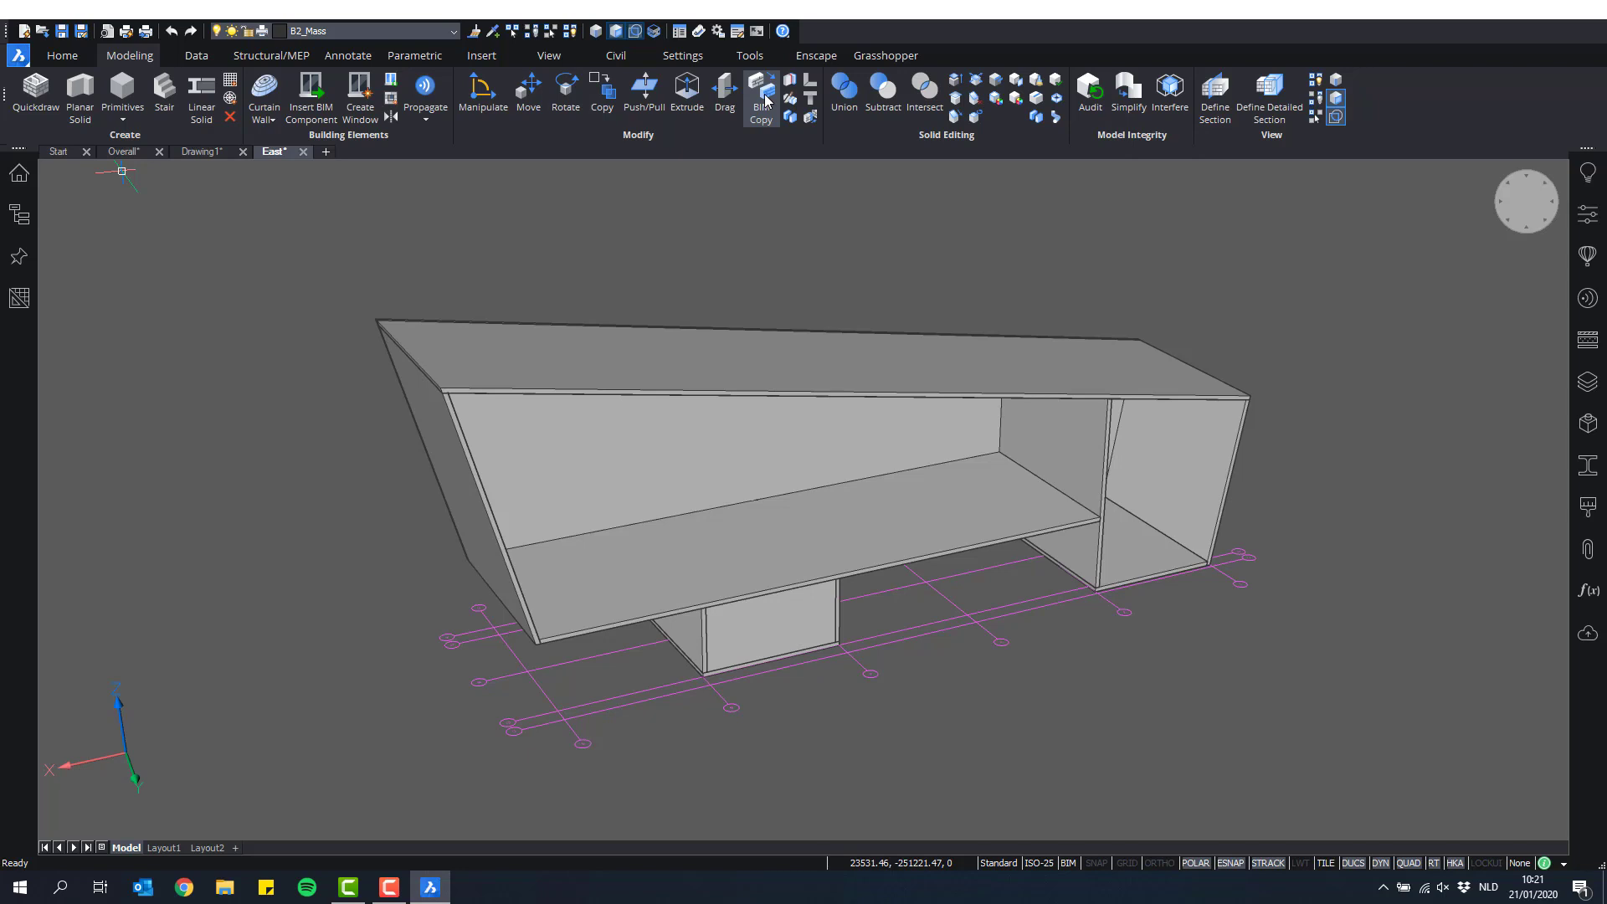
Step: Copy the raised floor slab's face 4000 mm upward with BIM Copy to create another floor level
{"action": "left_click", "coordinate": [766, 101]}
{"action": "middle_click_drag", "start_coordinate": [822, 214], "coordinate": [822, 209]}
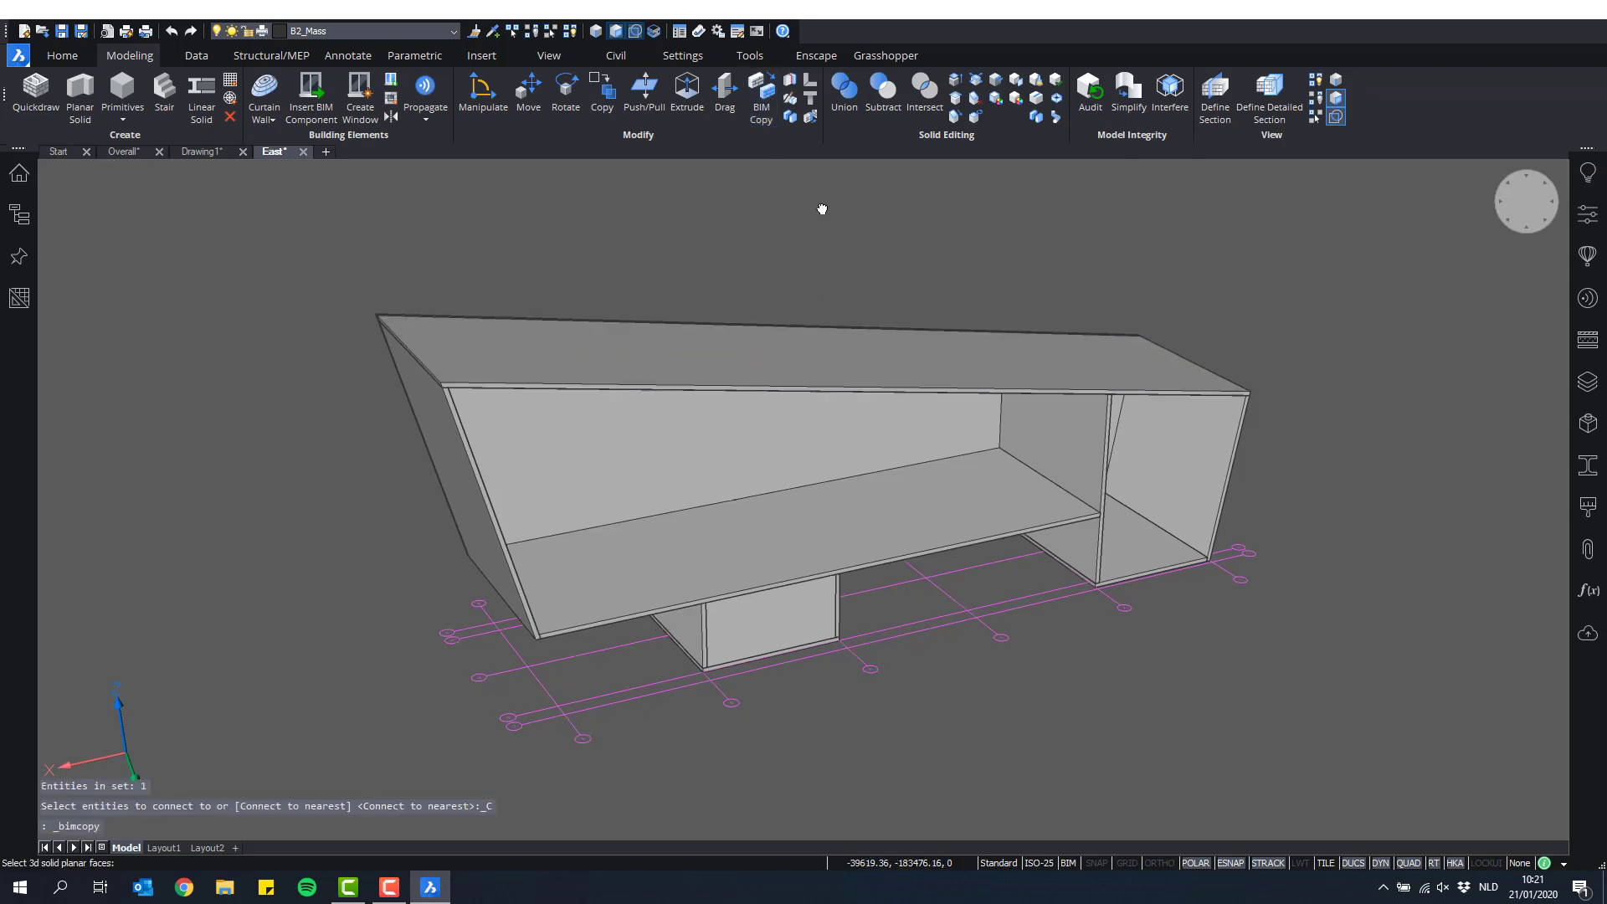
{"action": "scroll", "coordinate": [815, 244], "scroll_direction": "up", "scroll_amount": 2}
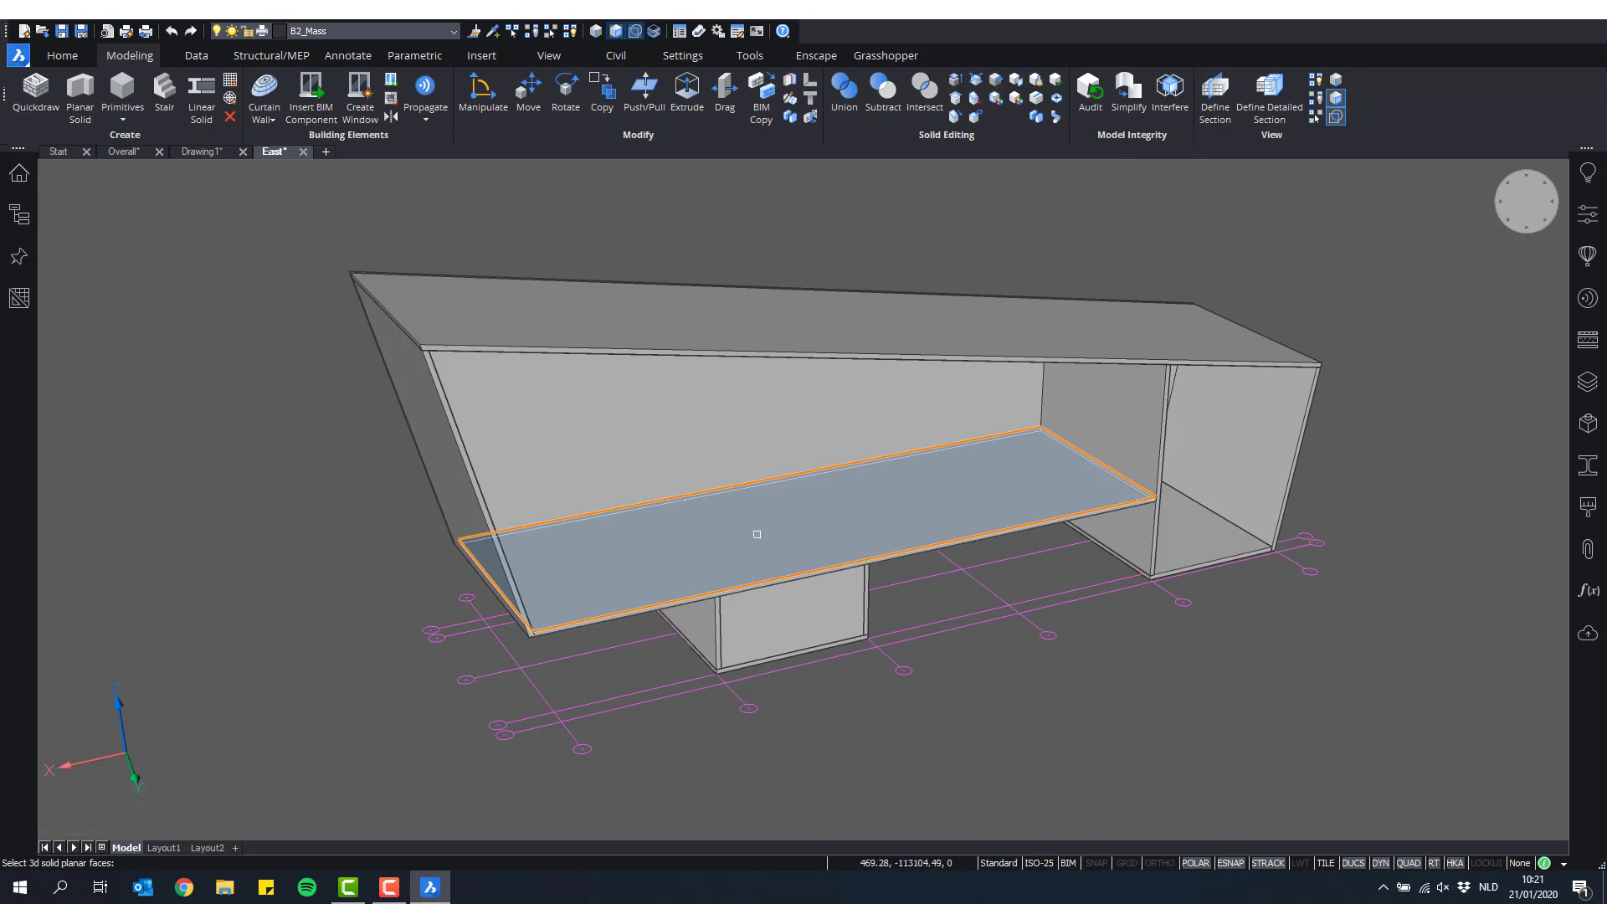
{"action": "left_click", "coordinate": [854, 527]}
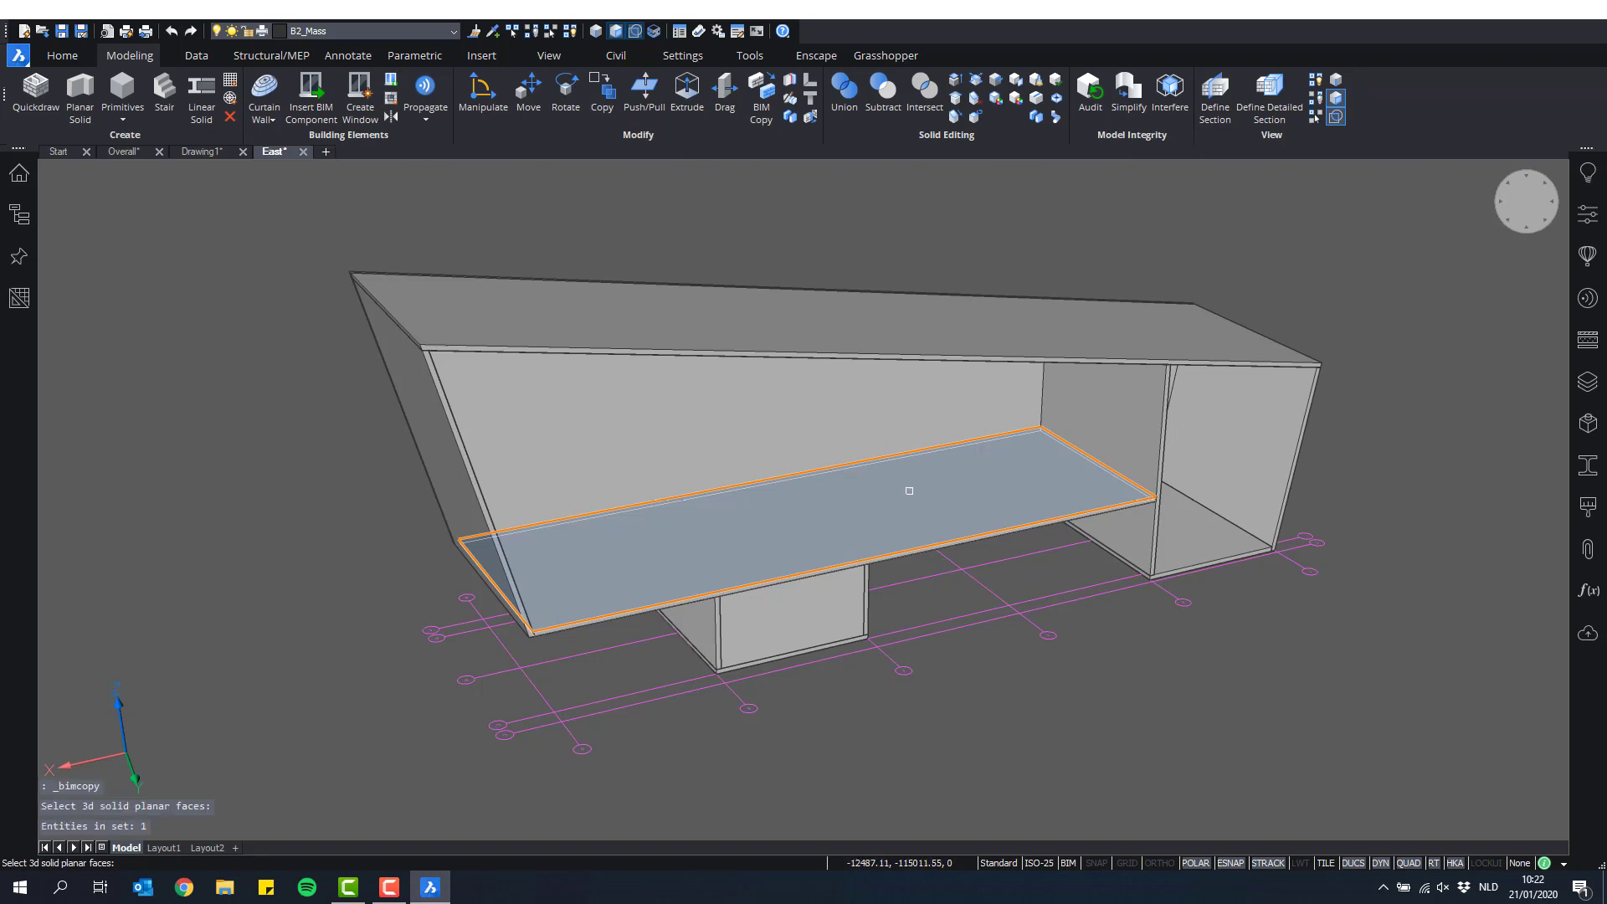
{"action": "key", "text": "Return"}
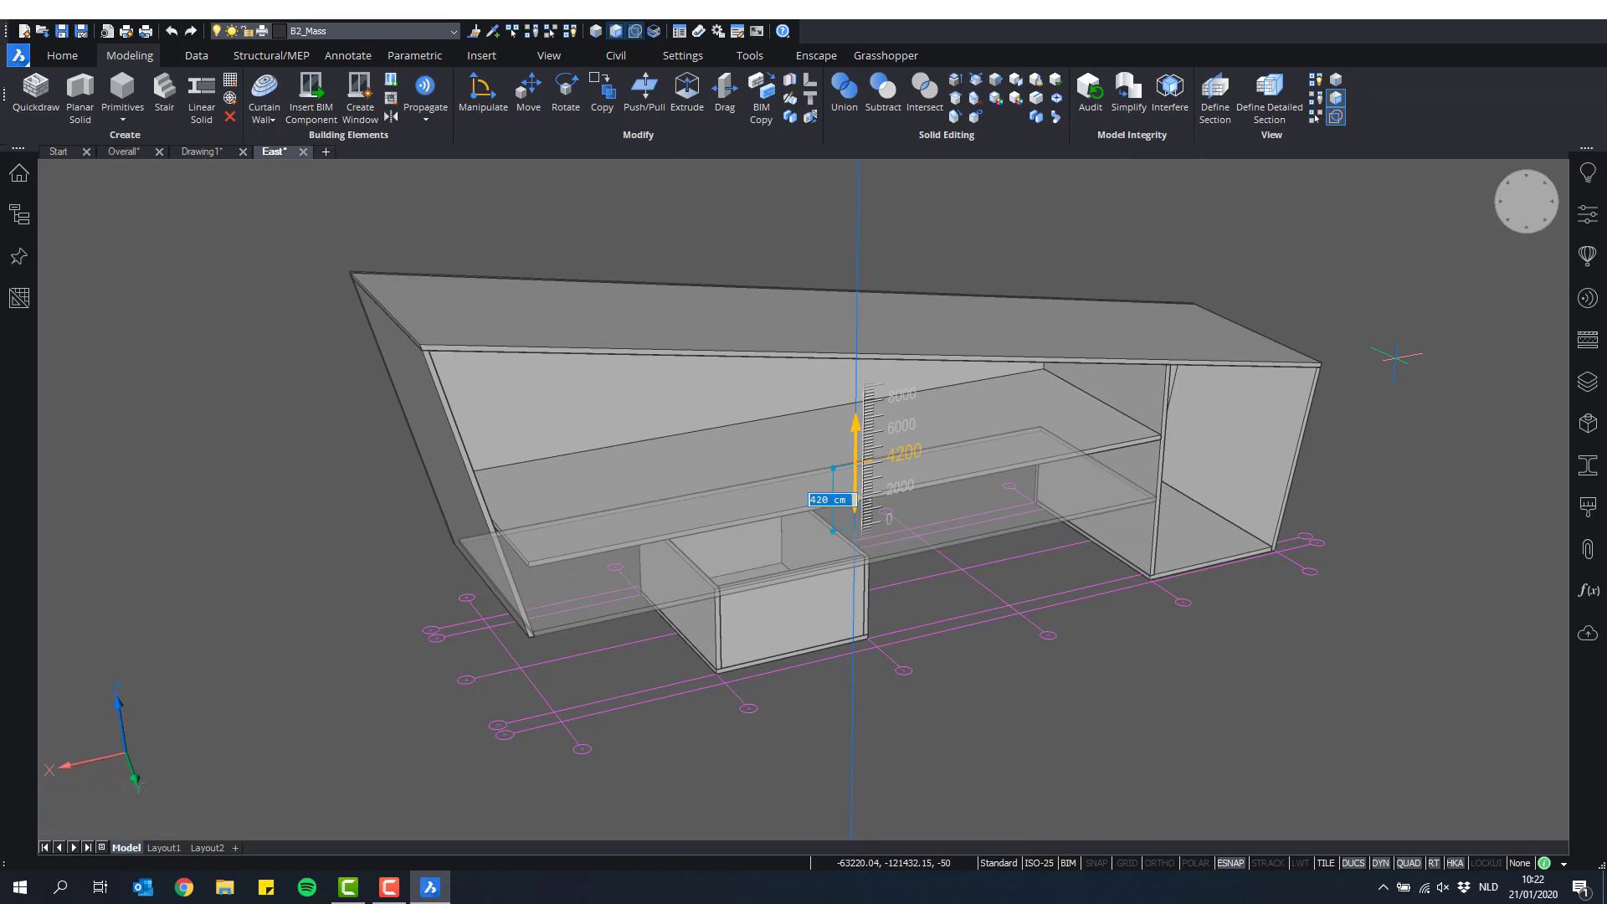
{"action": "type", "text": "4000"}
{"action": "key", "text": "Return"}
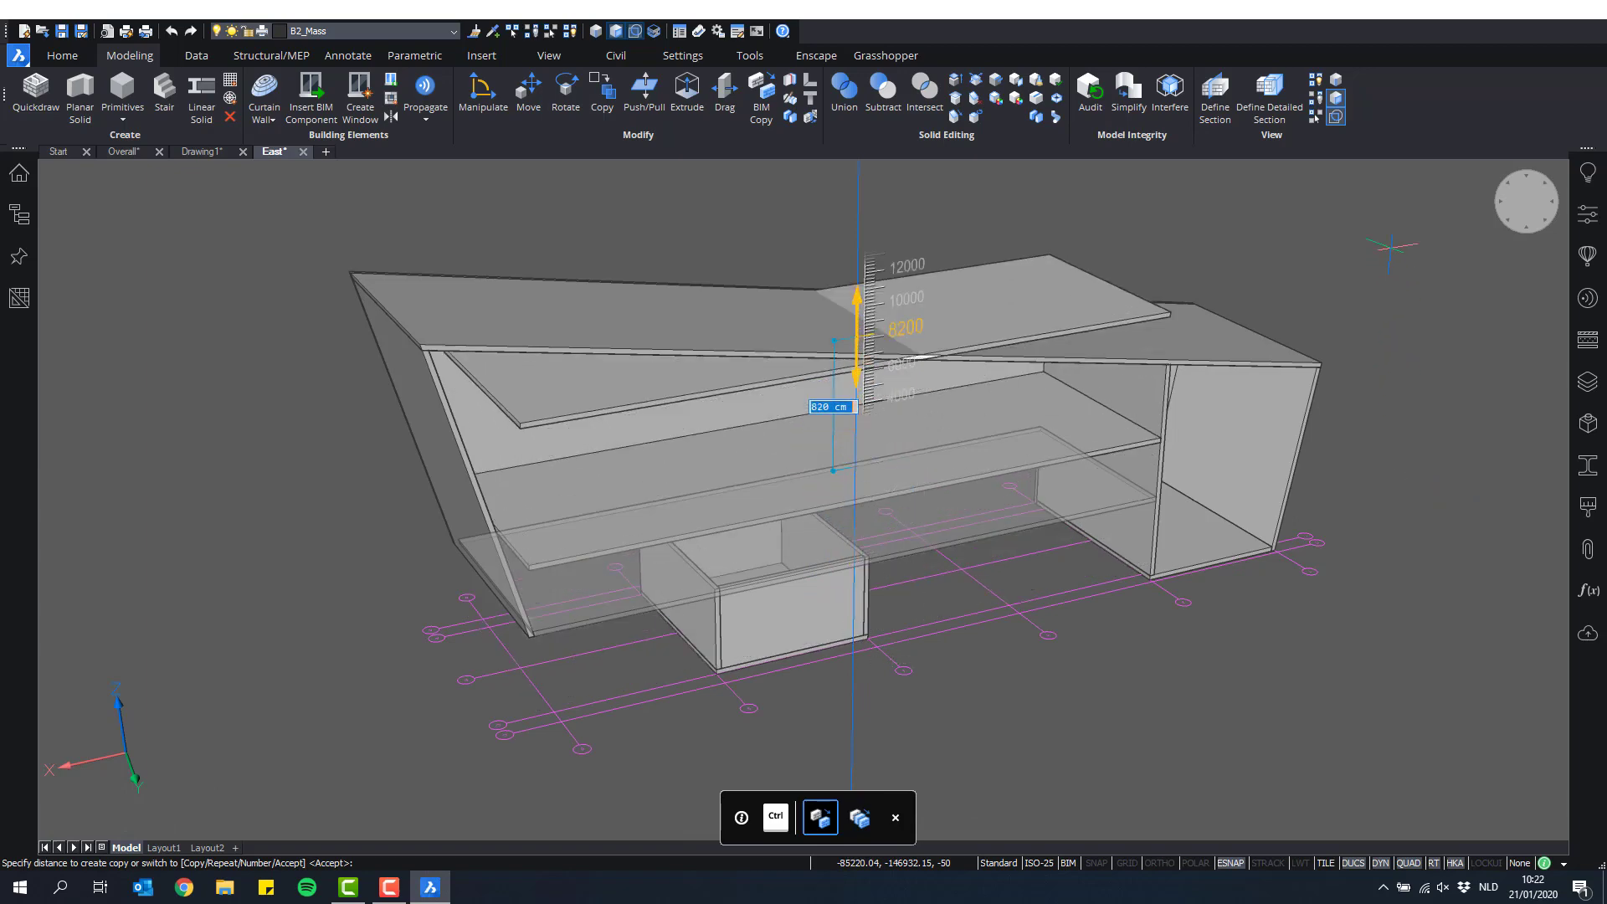
Step: Add another floor slab 400 cm above the first copy using repeat copy mode and finish the copy command
{"action": "key", "text": "ctrl"}
{"action": "scroll", "coordinate": [1383, 221], "scroll_direction": "down", "scroll_amount": 3}
{"action": "middle_click_drag", "start_coordinate": [1331, 356], "coordinate": [1331, 353]}
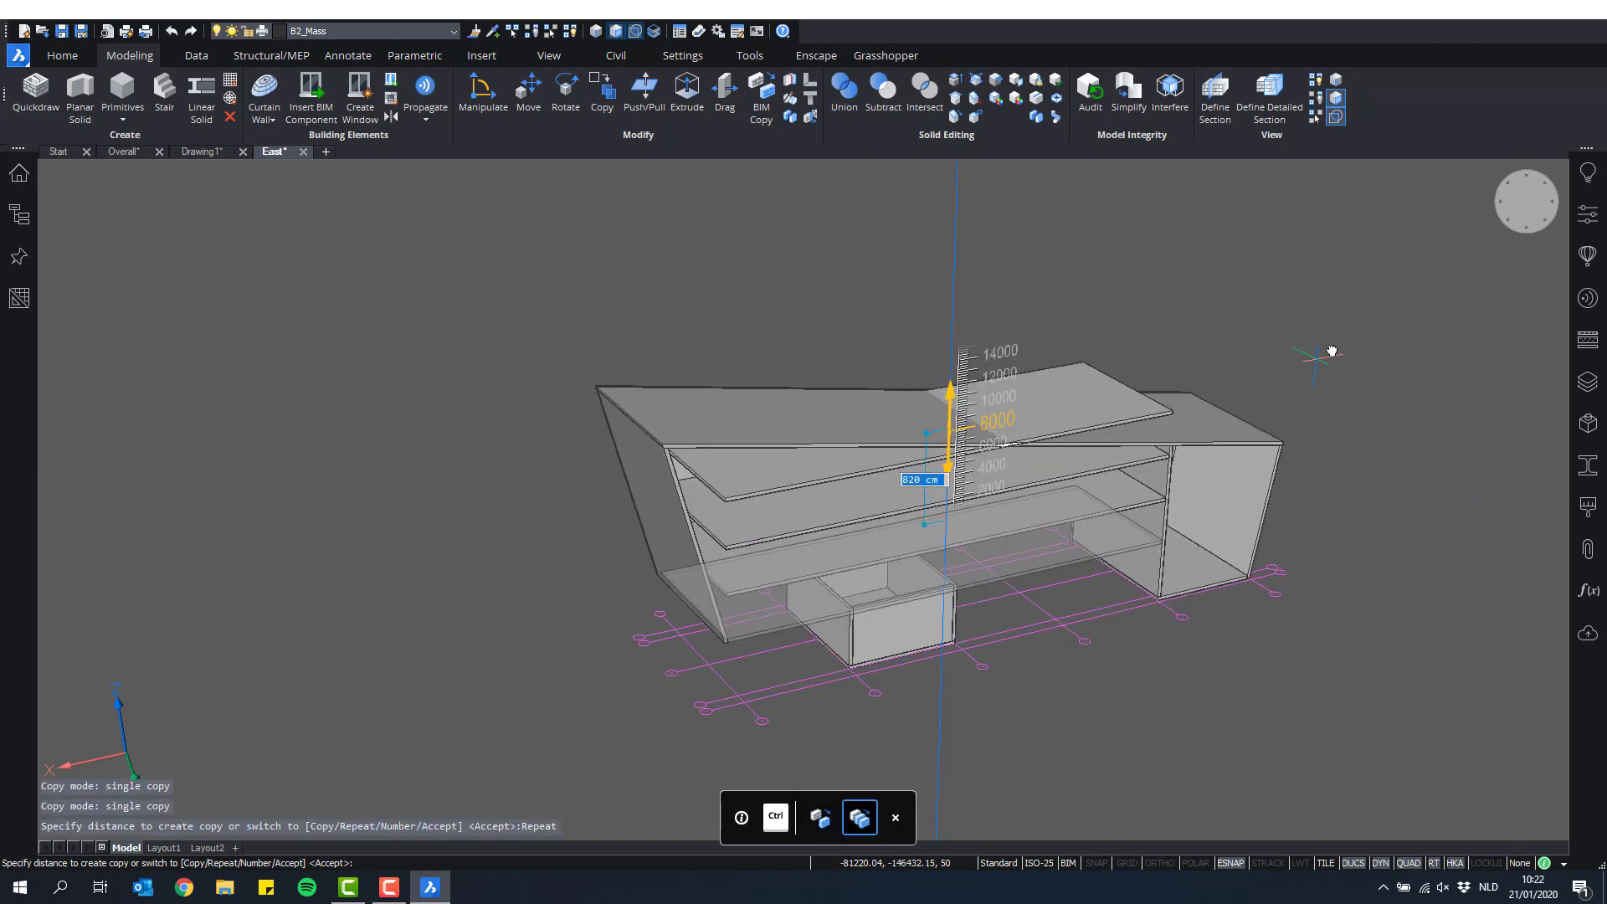
{"action": "scroll", "coordinate": [1335, 355], "scroll_direction": "down", "scroll_amount": 1}
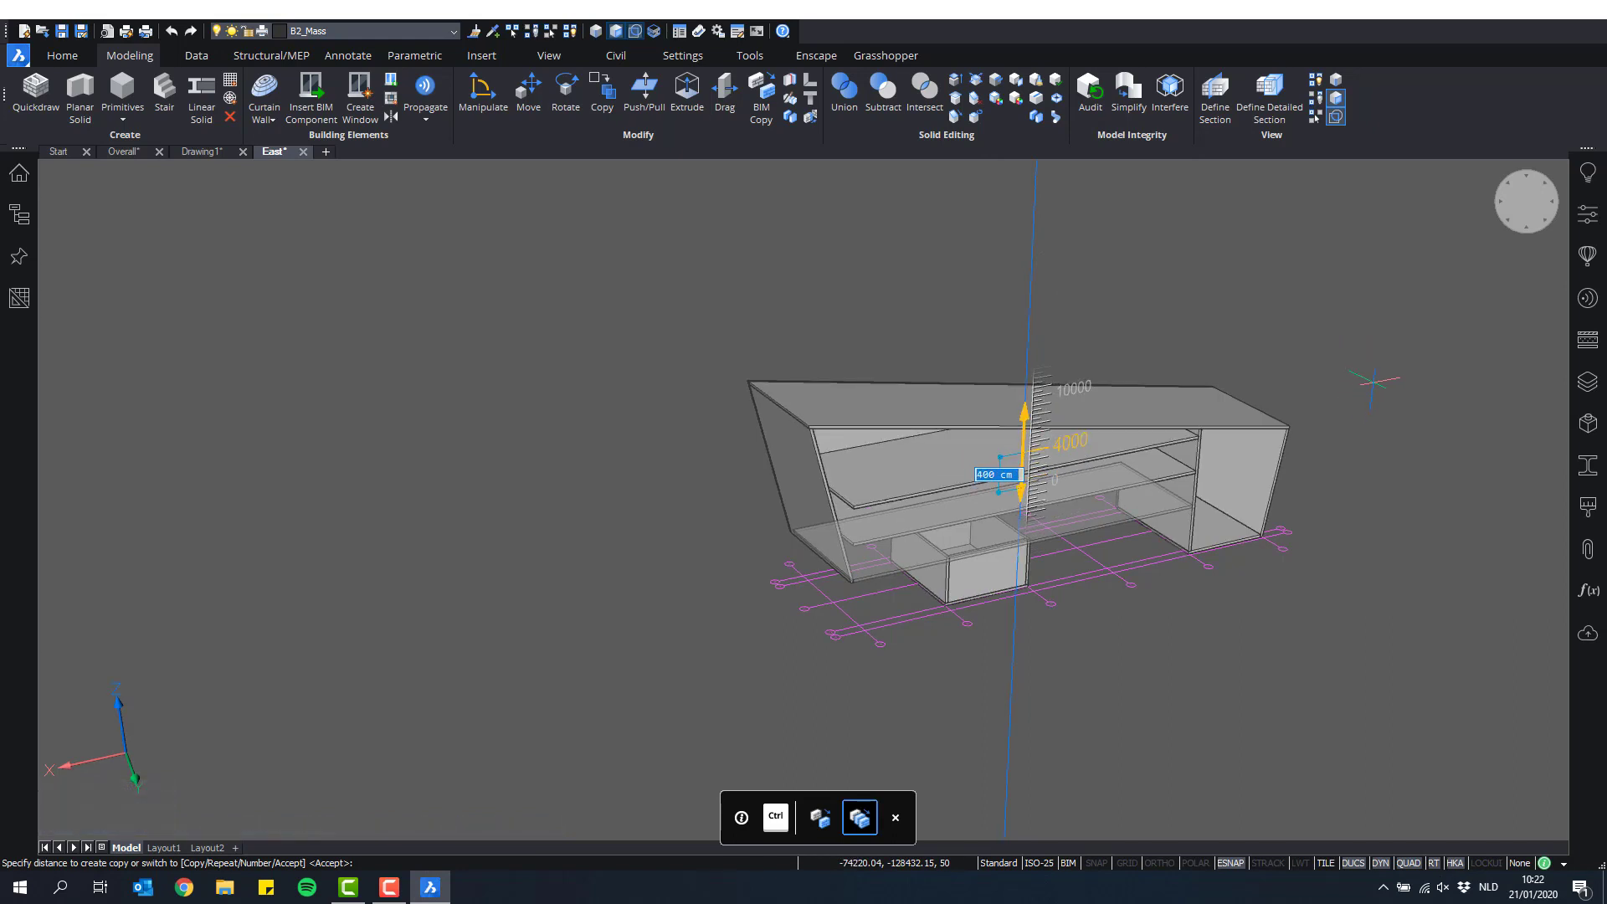
{"action": "key", "text": "ctrl"}
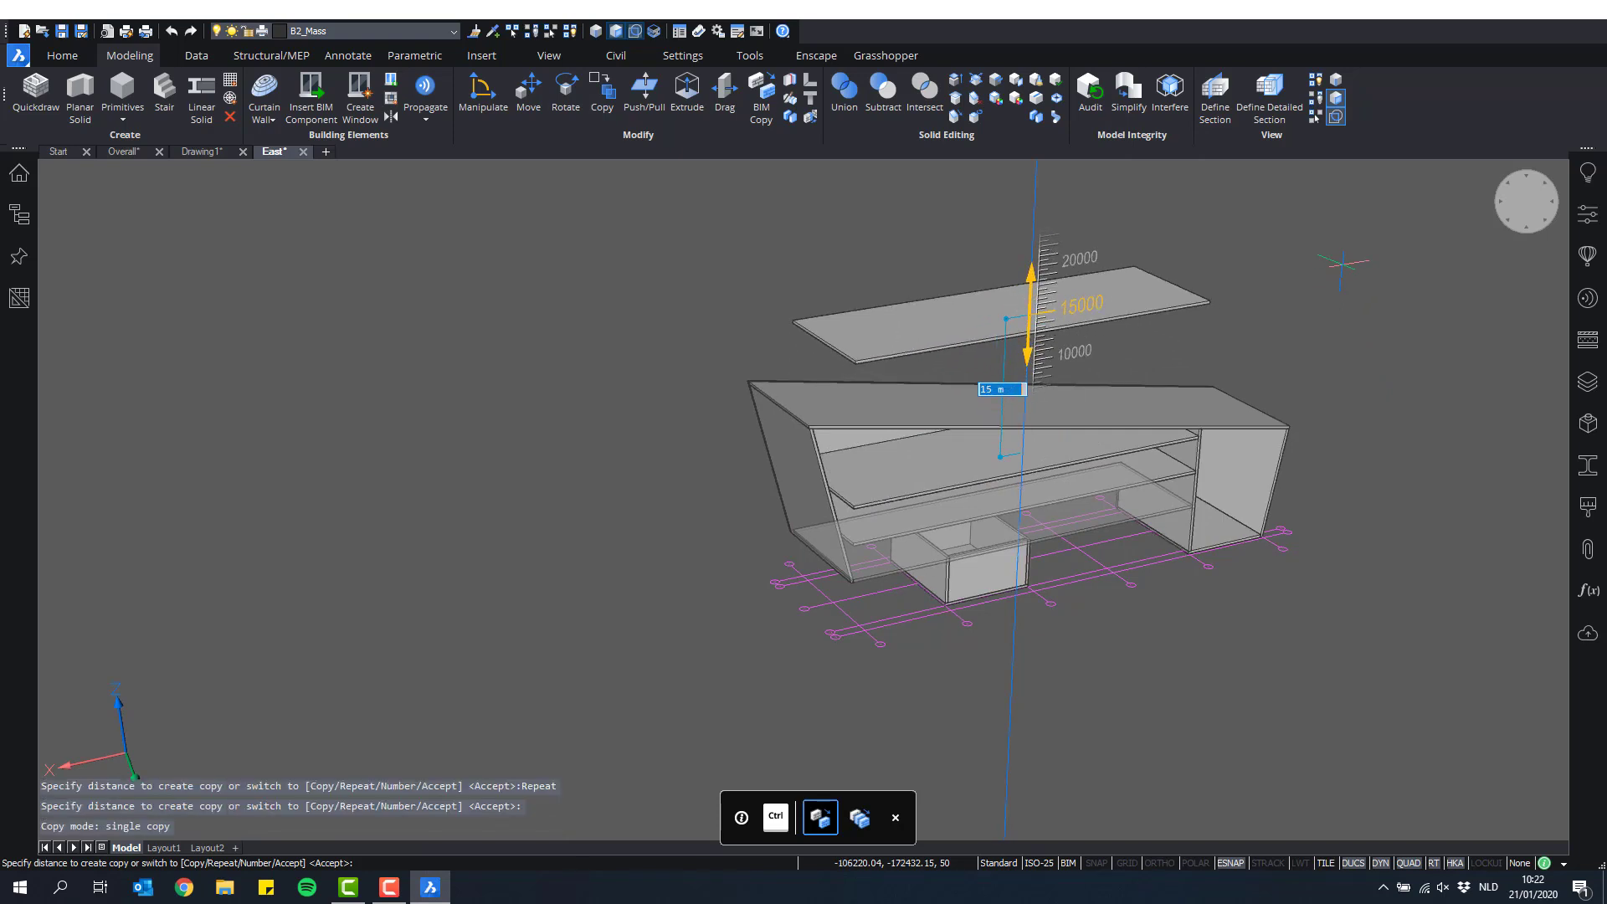
{"action": "key", "text": "Return"}
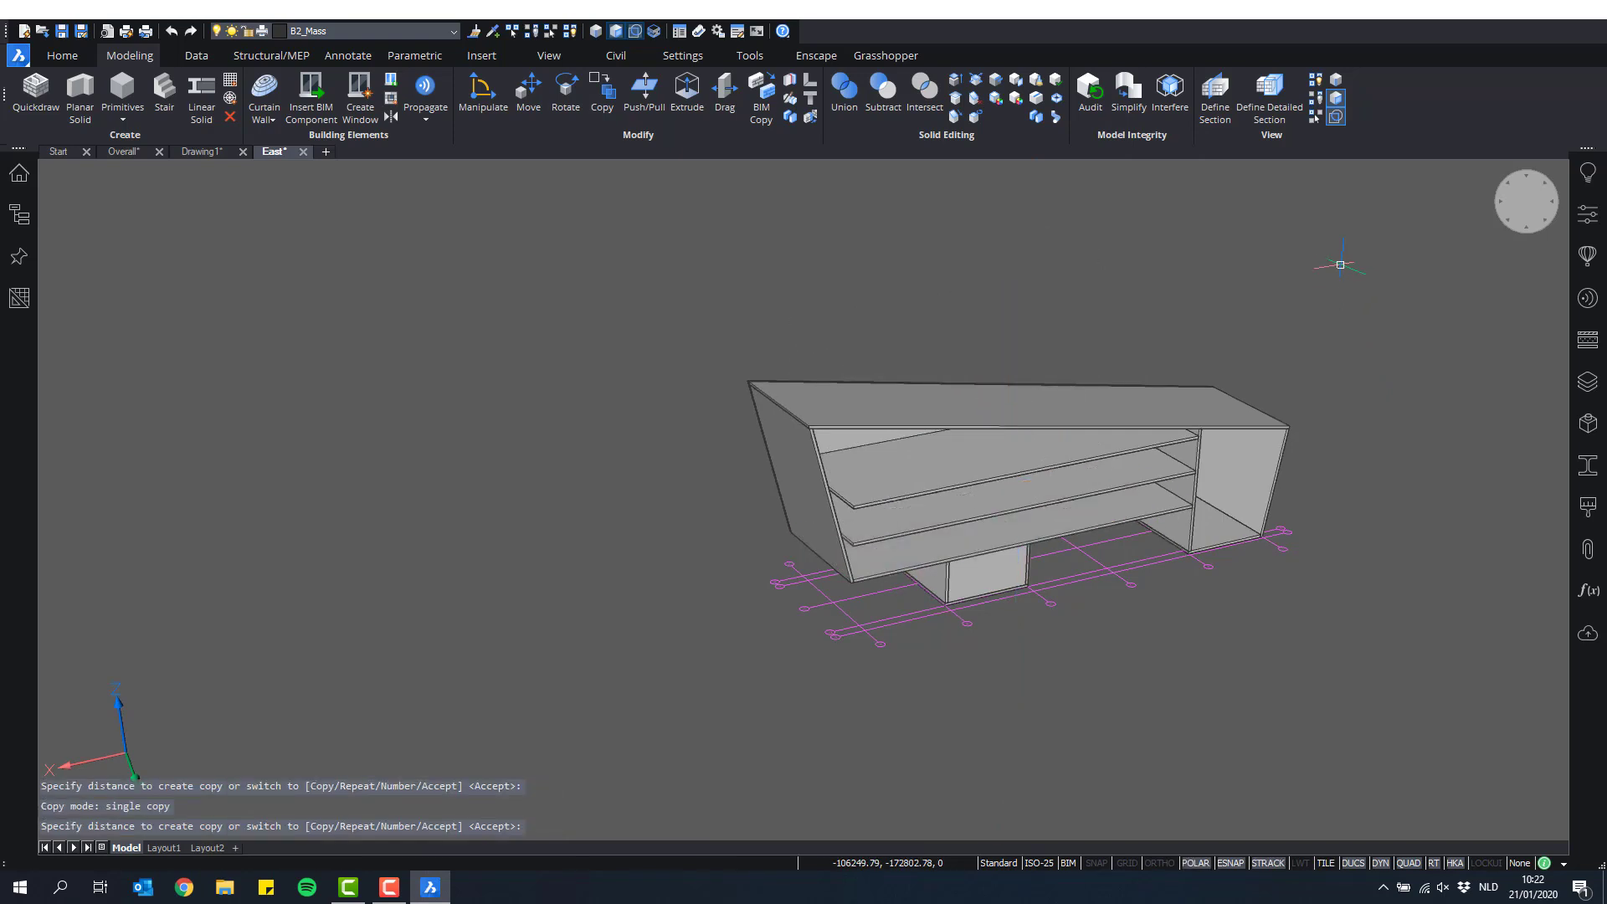
Step: Extend the ends of both copied floor slabs to the slanted end wall by connecting them to the nearest solid
{"action": "scroll", "coordinate": [961, 477], "scroll_direction": "up", "scroll_amount": 3}
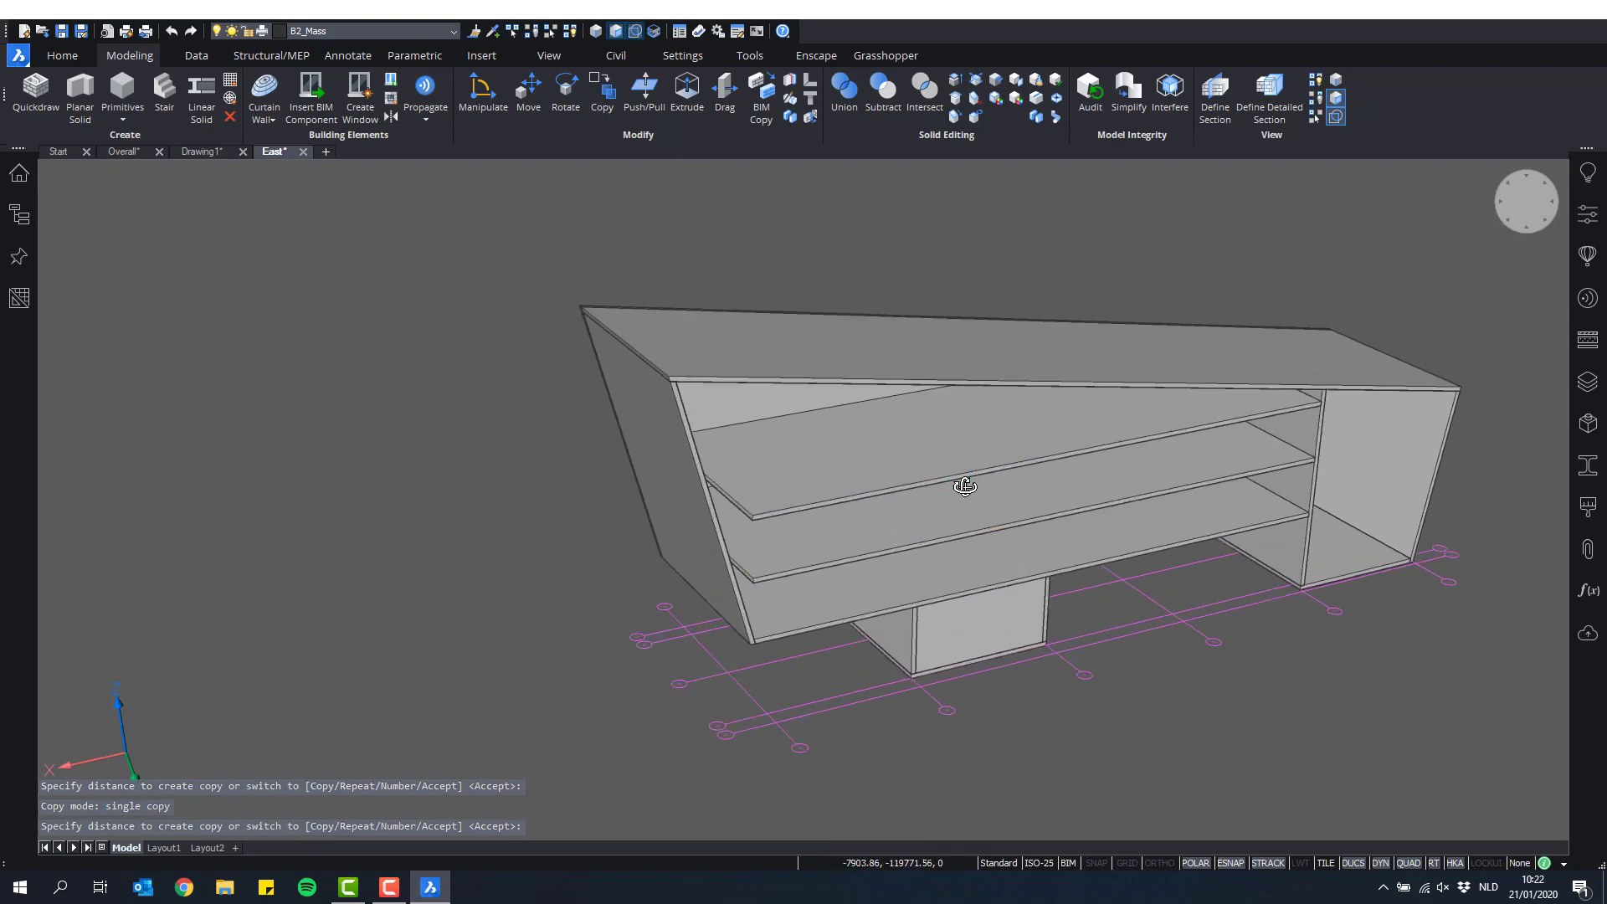
{"action": "mouse_move", "coordinate": [961, 477]}
{"action": "middle_mouse_down", "text": "shift"}
{"action": "mouse_move", "coordinate": [927, 449]}
{"action": "mouse_move", "coordinate": [826, 456]}
{"action": "mouse_move", "coordinate": [952, 484]}
{"action": "middle_mouse_up", "text": "shift"}
{"action": "scroll", "coordinate": [729, 543], "scroll_direction": "up", "scroll_amount": 2}
{"action": "middle_click_drag", "start_coordinate": [728, 542], "coordinate": [653, 502], "text": "shift"}
{"action": "scroll", "coordinate": [803, 502], "scroll_direction": "down", "scroll_amount": 2}
{"action": "middle_click_drag", "start_coordinate": [1022, 553], "coordinate": [879, 602]}
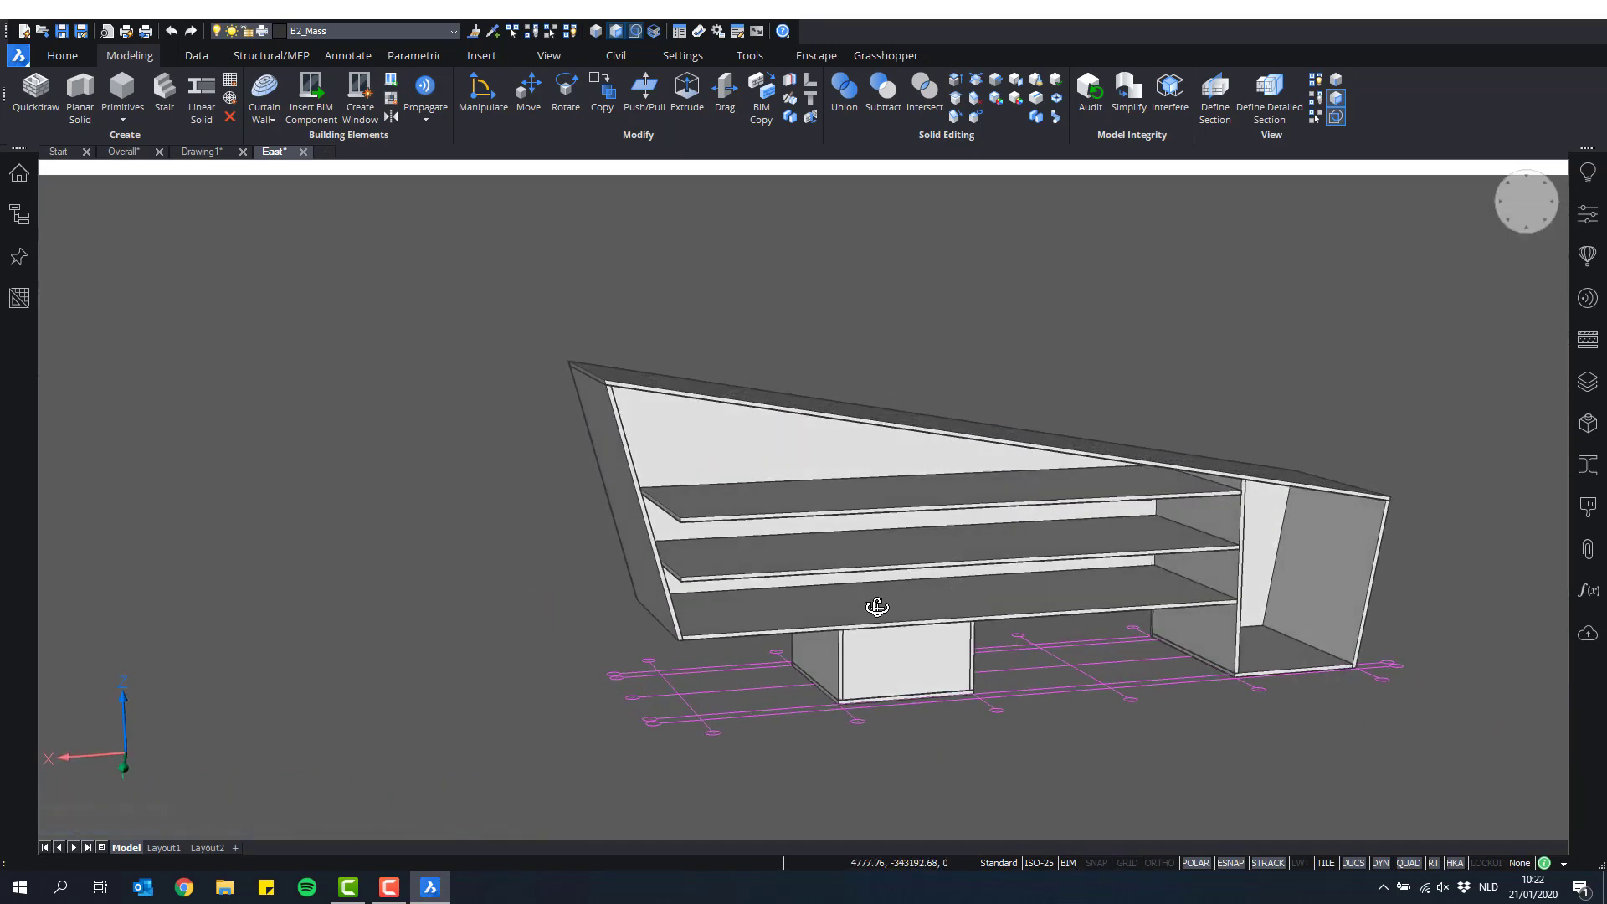
{"action": "scroll", "coordinate": [672, 591], "scroll_direction": "up", "scroll_amount": 5}
{"action": "mouse_move", "coordinate": [706, 621]}
{"action": "middle_mouse_down", "text": "shift"}
{"action": "mouse_move", "coordinate": [661, 588]}
{"action": "mouse_move", "coordinate": [682, 617]}
{"action": "middle_mouse_up", "text": "shift"}
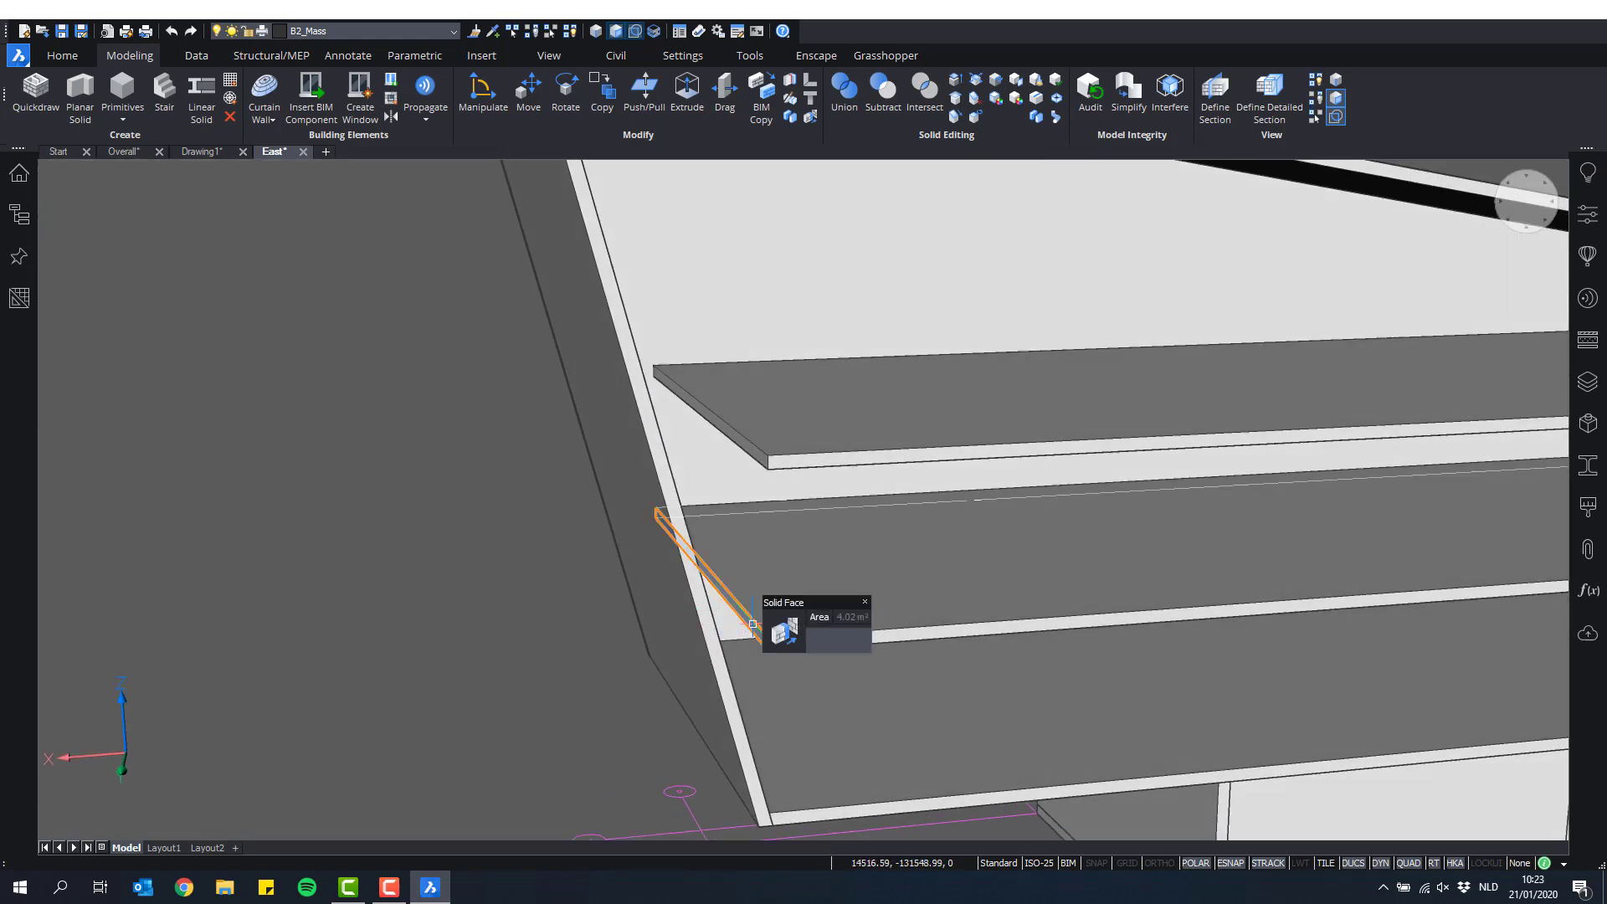
{"action": "left_click", "coordinate": [779, 636]}
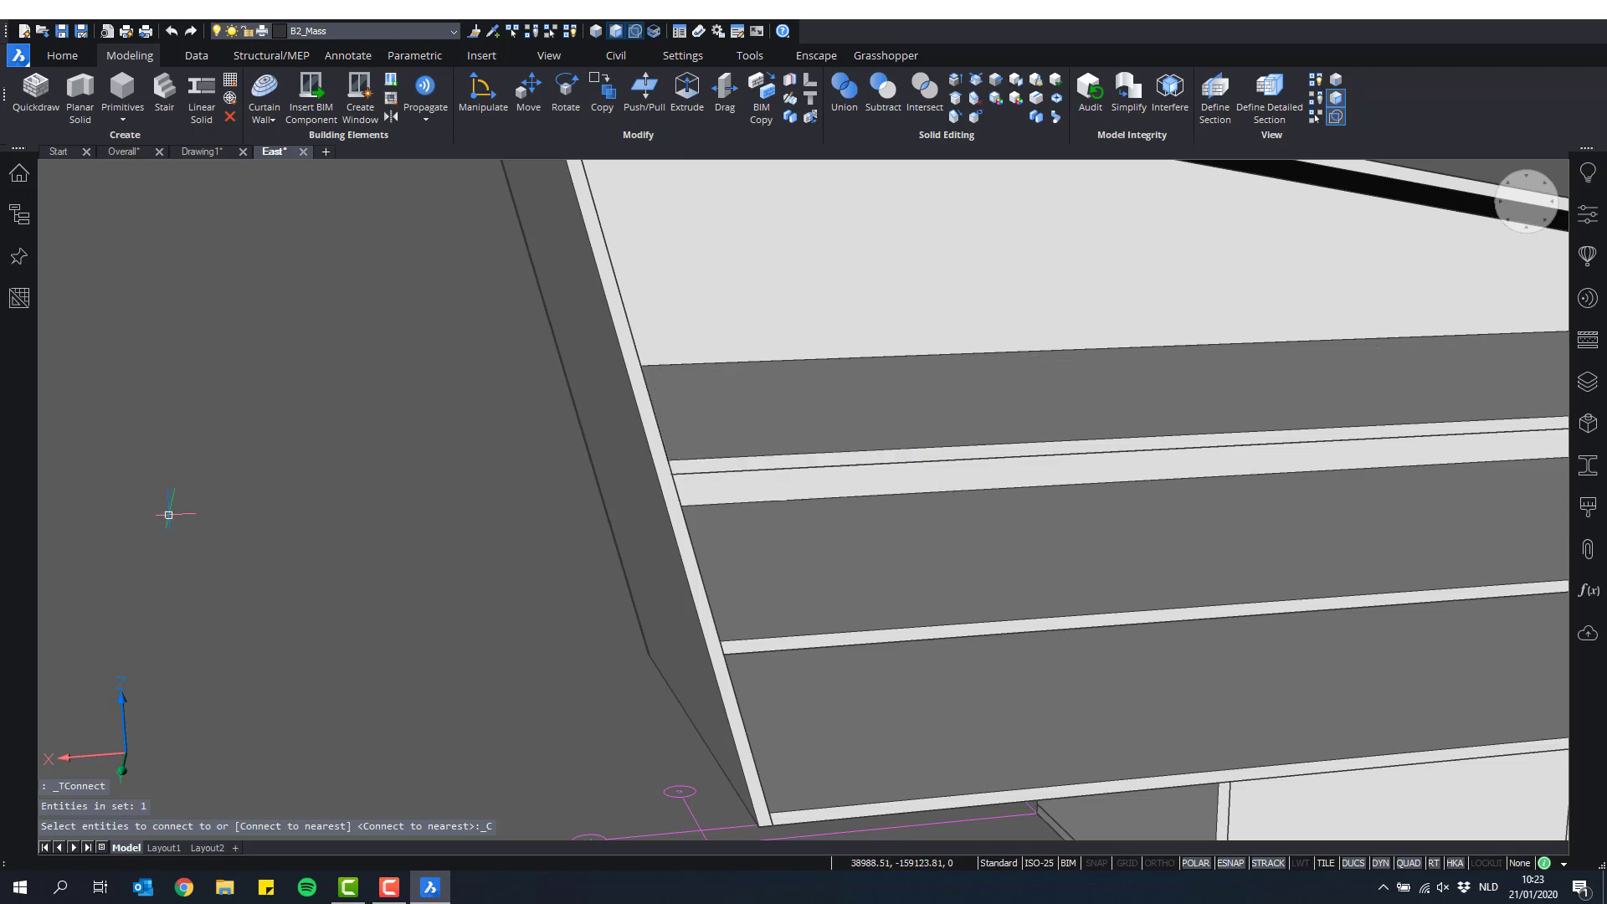
Step: Copy the detected wall boundary between the two lowest floor slabs inward twice to create partition walls
{"action": "scroll", "coordinate": [645, 528], "scroll_direction": "down", "scroll_amount": 6}
{"action": "middle_click_drag", "start_coordinate": [646, 528], "coordinate": [745, 529], "text": "shift"}
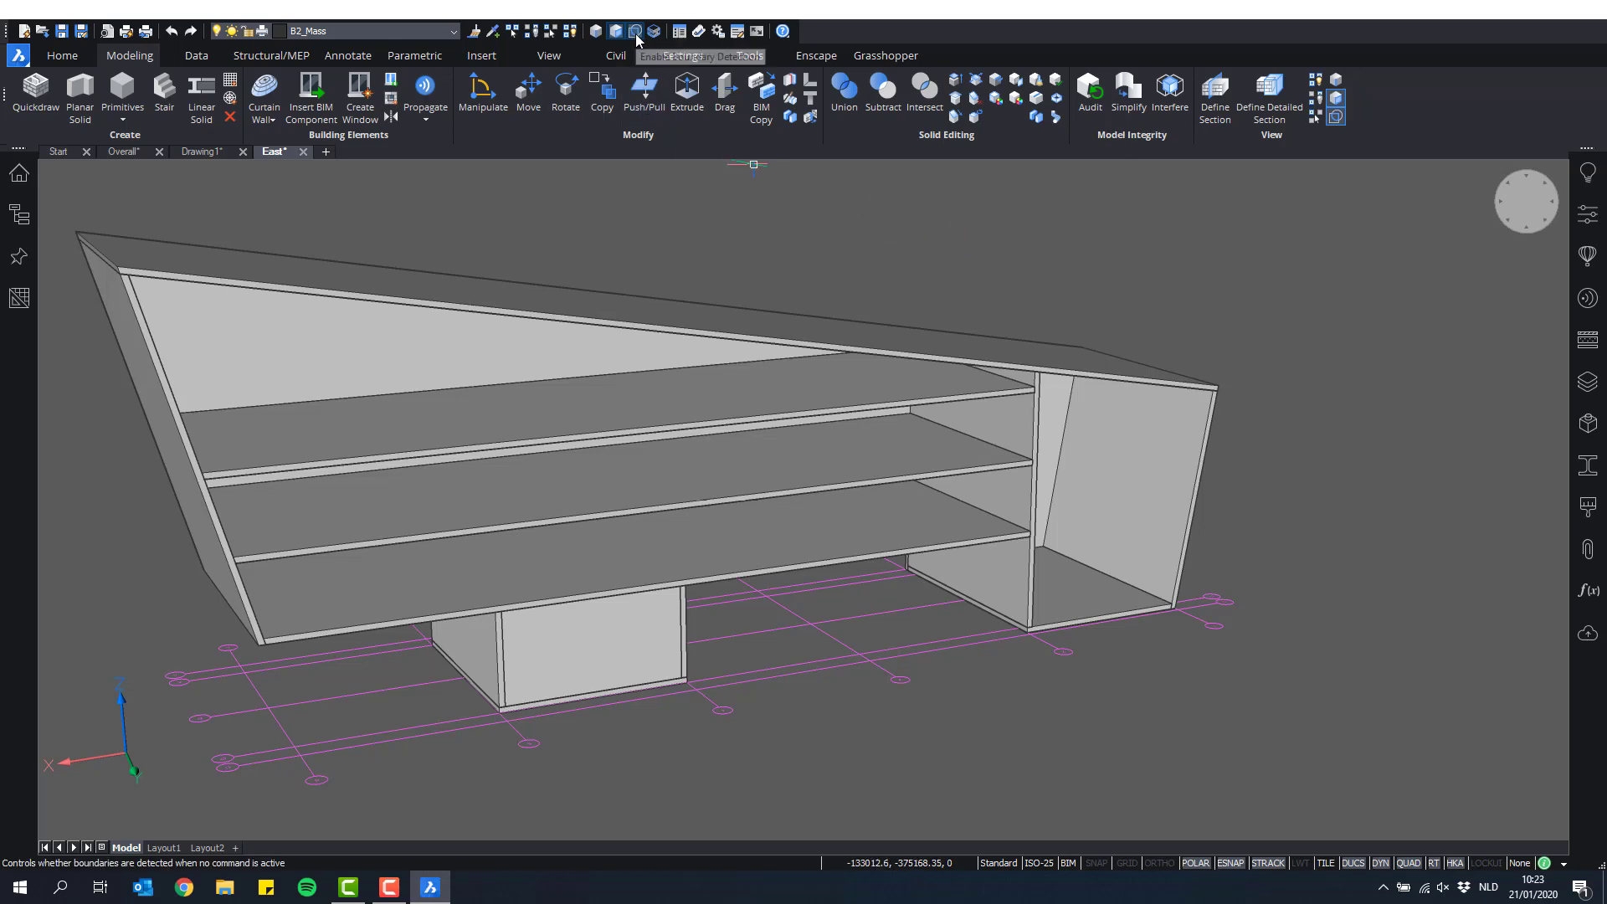
{"action": "scroll", "coordinate": [1063, 318], "scroll_direction": "up", "scroll_amount": 6}
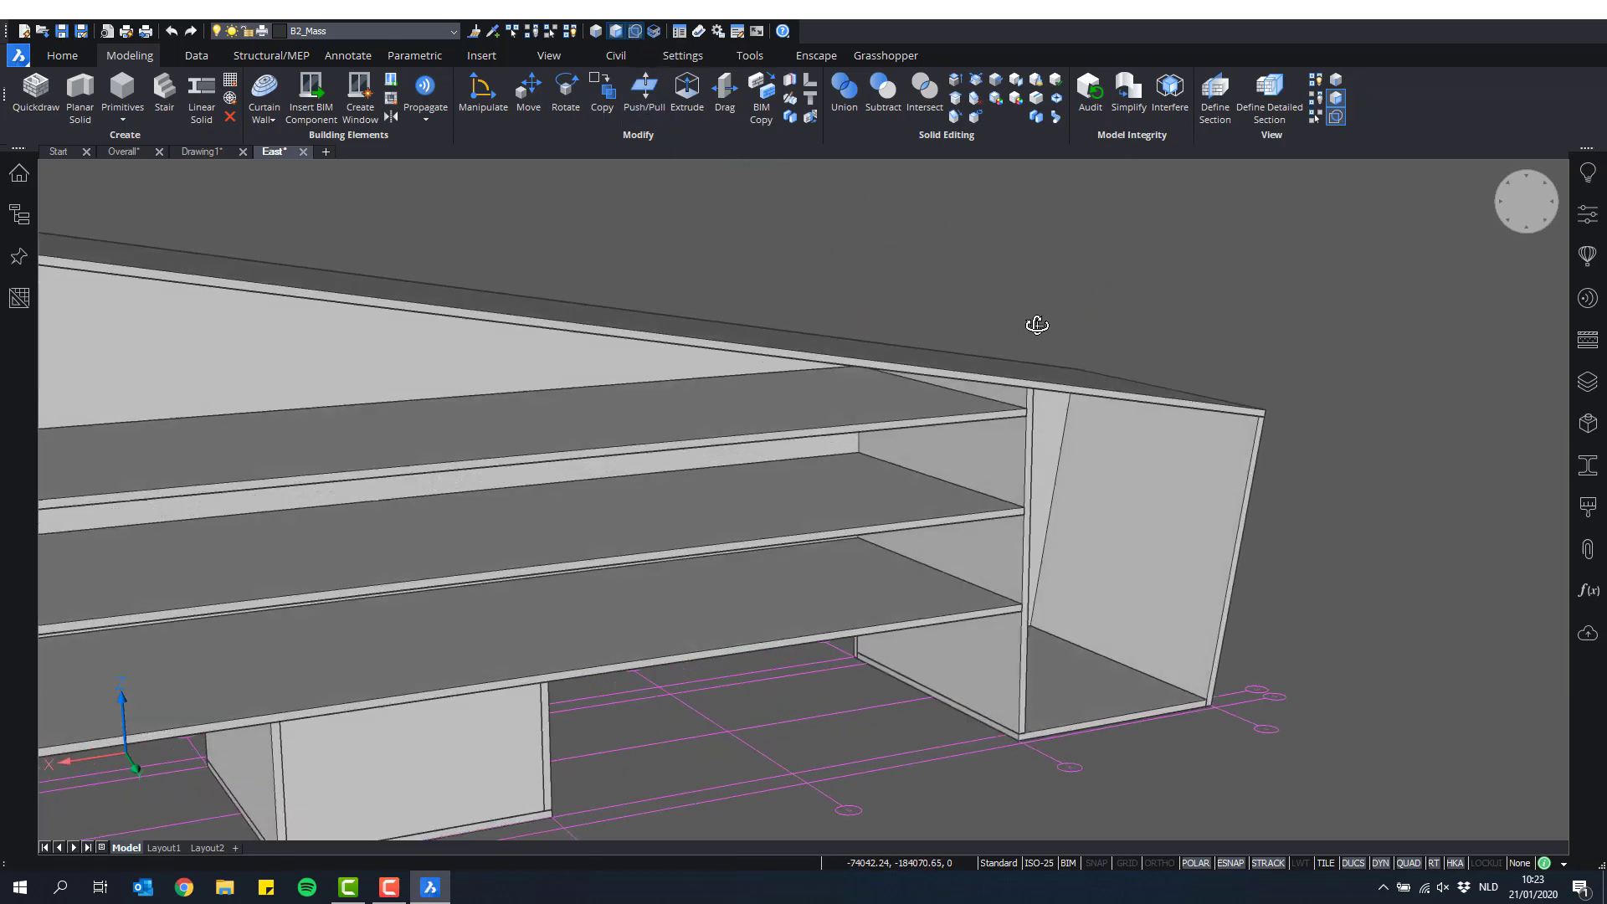
{"action": "mouse_move", "coordinate": [879, 533]}
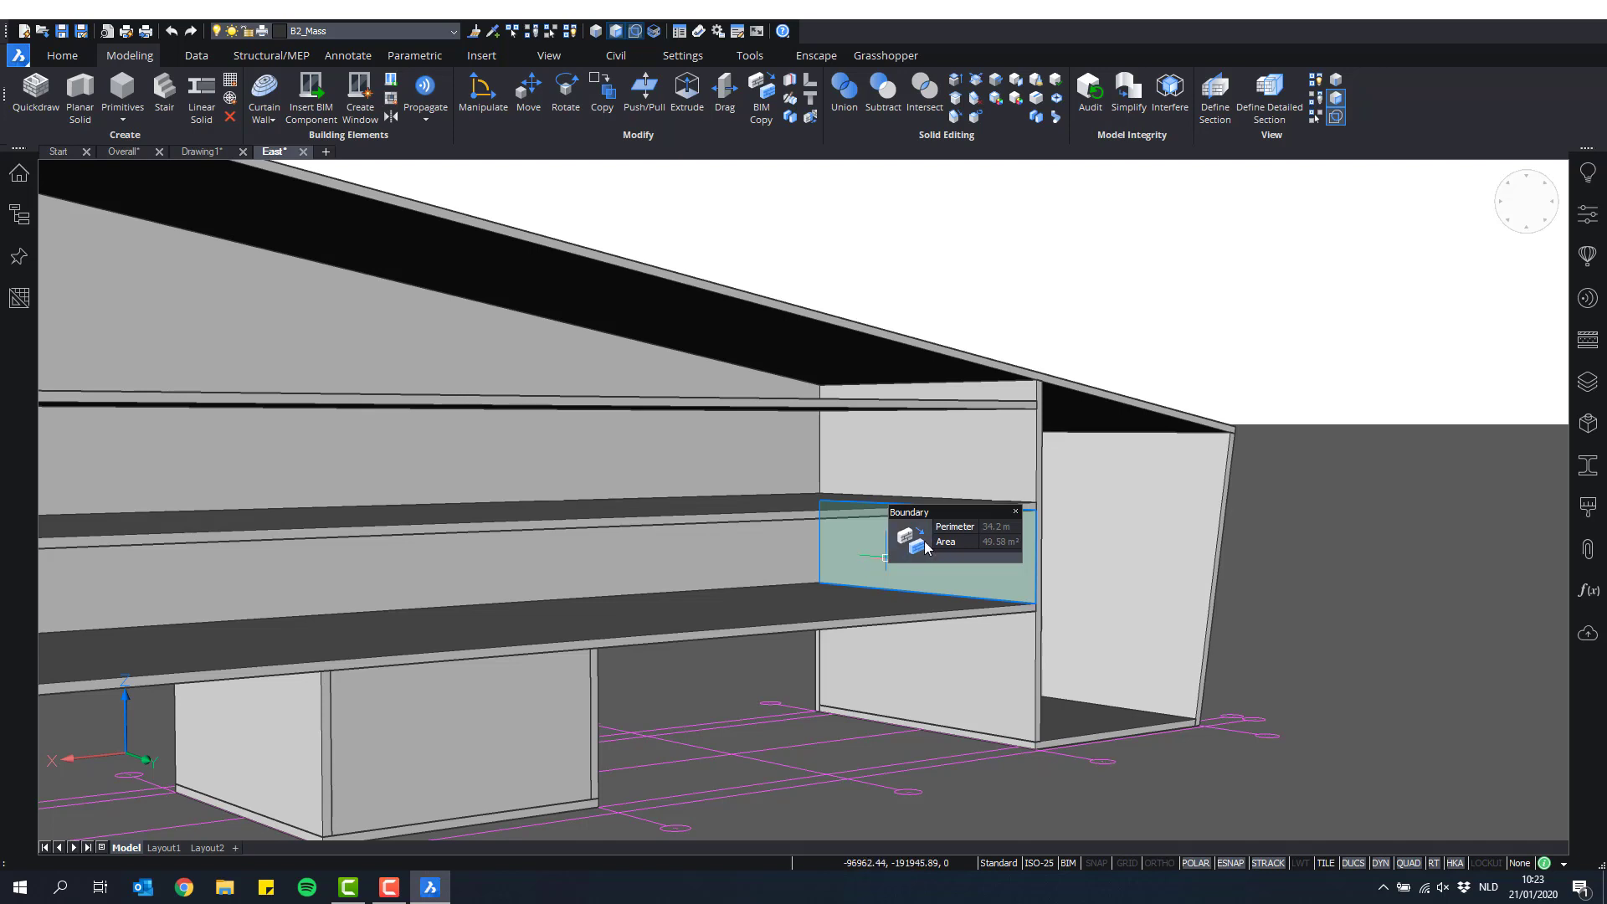
{"action": "mouse_move", "coordinate": [933, 551]}
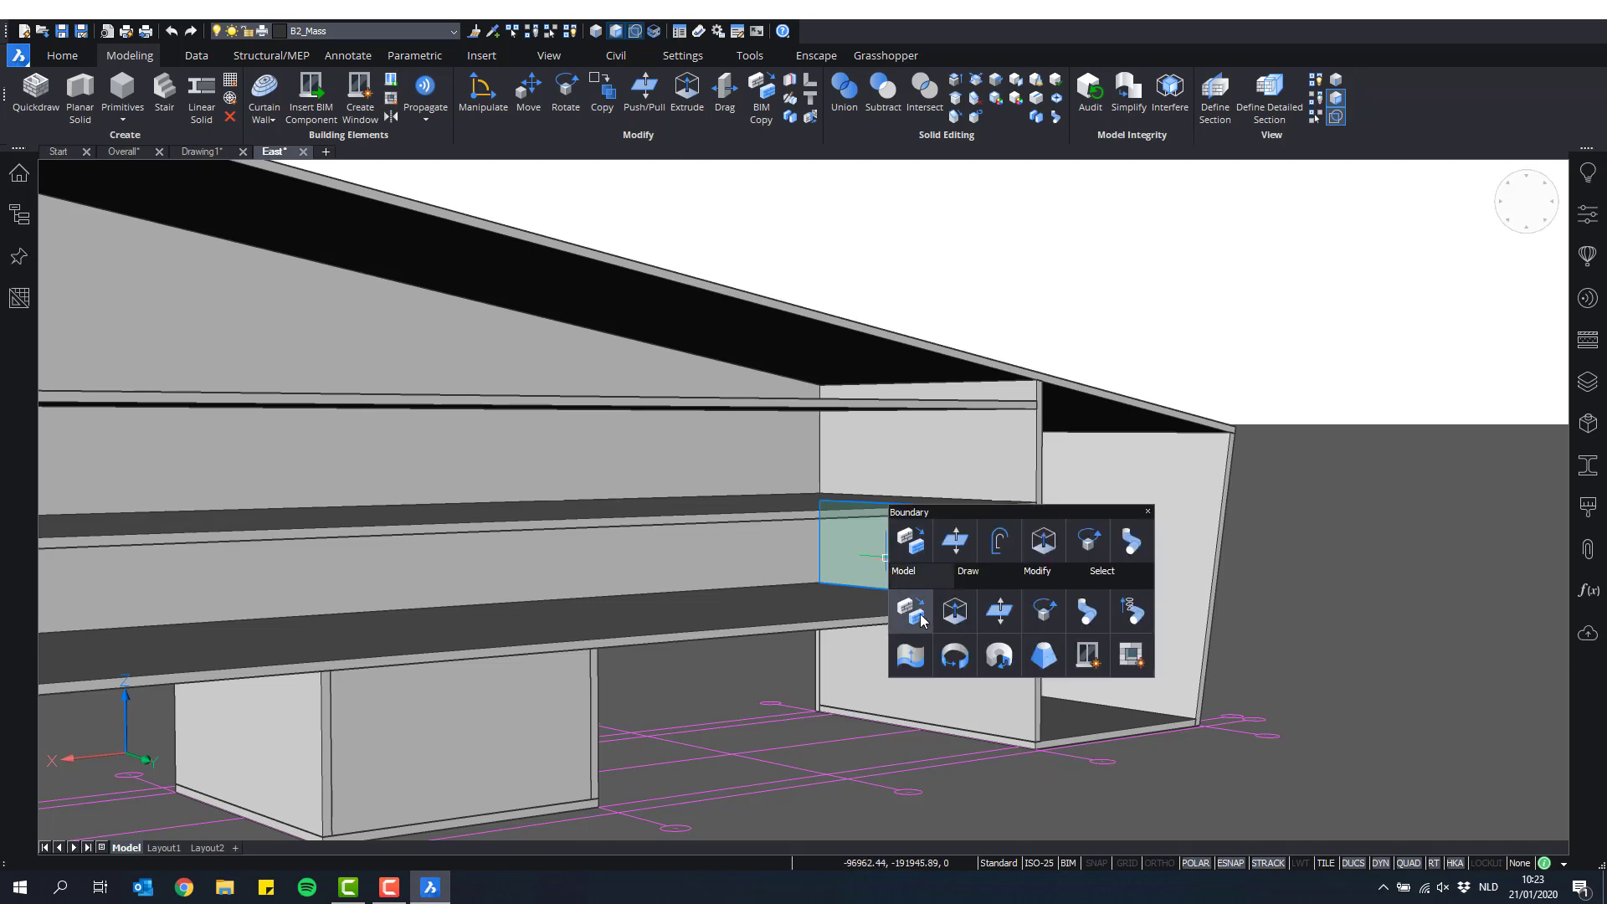
{"action": "left_click", "coordinate": [921, 614]}
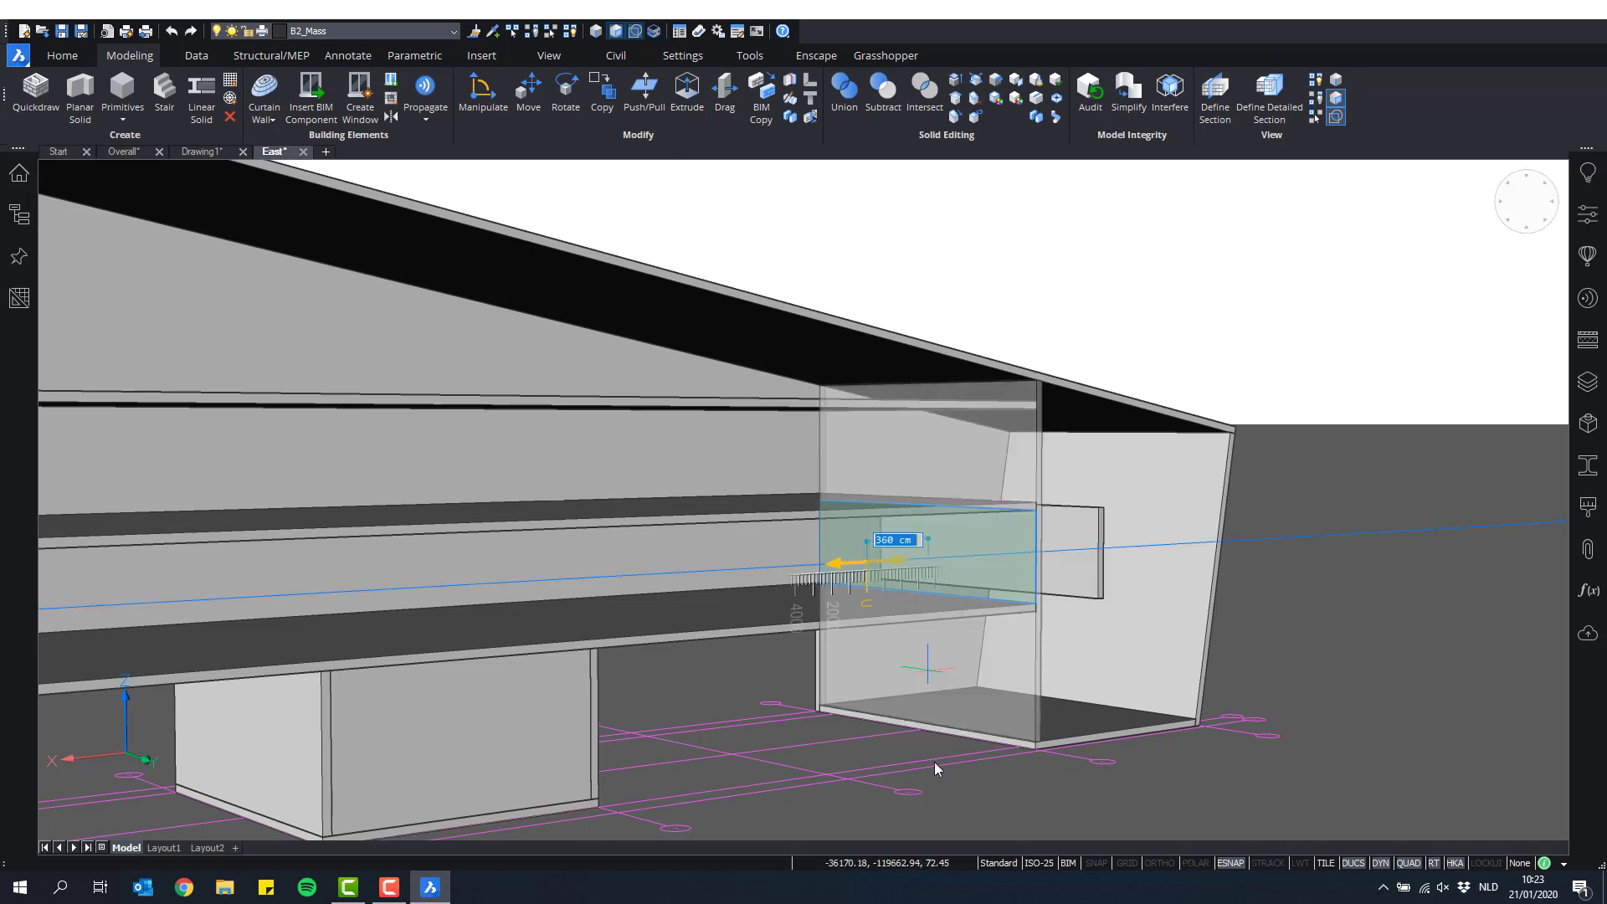
{"action": "scroll", "coordinate": [824, 812], "scroll_direction": "down", "scroll_amount": 2}
{"action": "scroll", "coordinate": [845, 770], "scroll_direction": "down", "scroll_amount": 3}
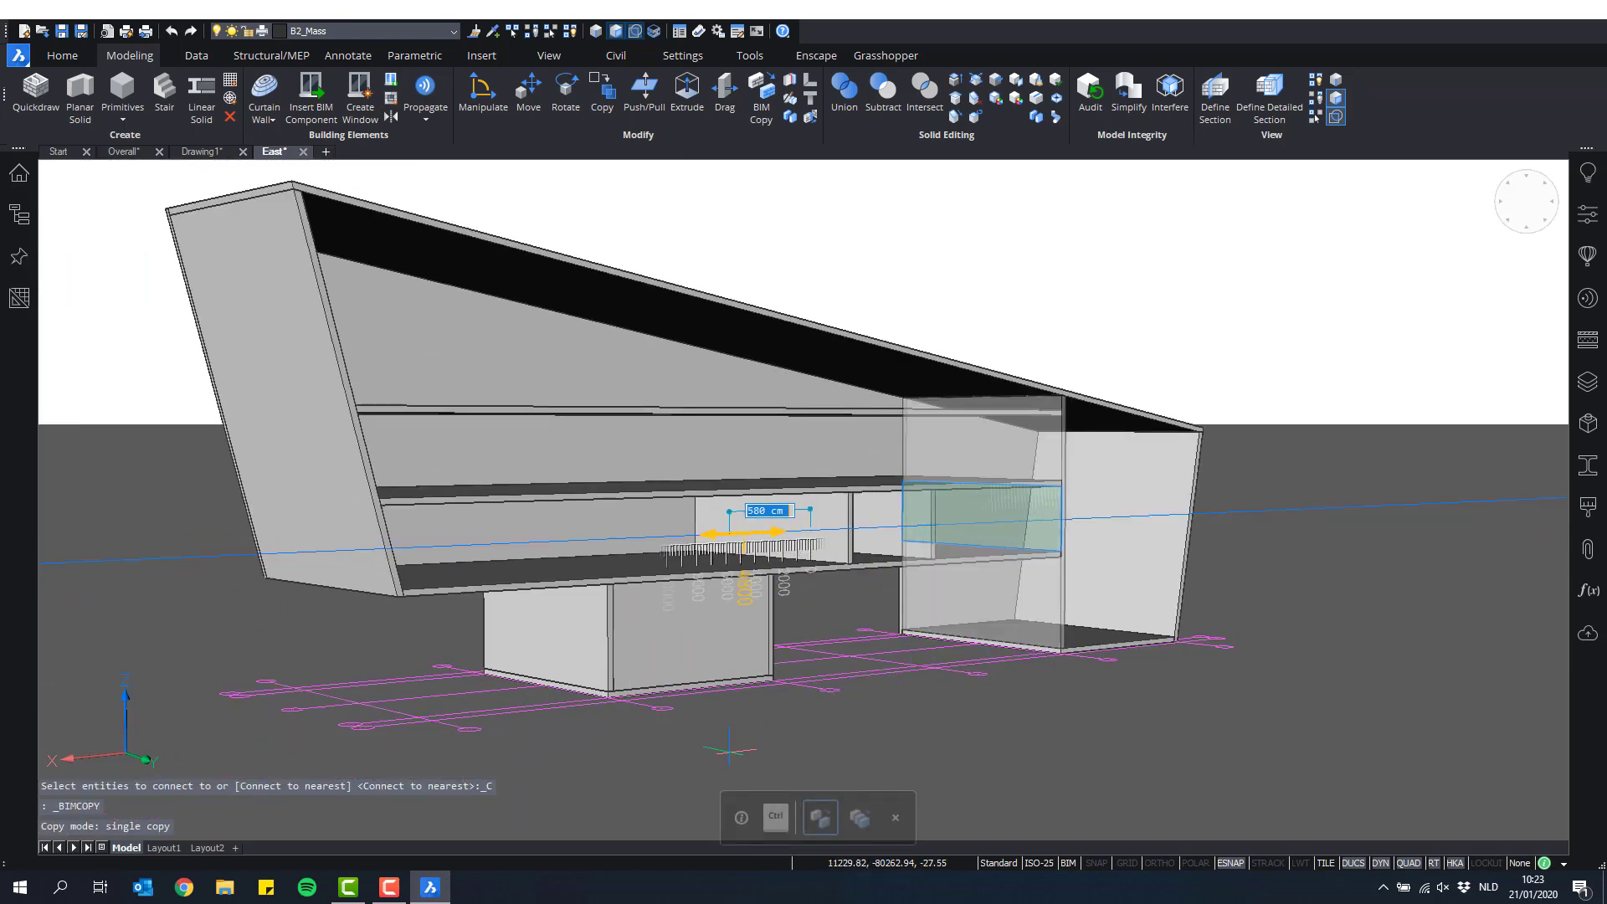
{"action": "key", "text": "Escape"}
Step: Review the building mass with its partitions and inspect the slanted end wall's properties, leaving nothing selected
{"action": "middle_click_drag", "start_coordinate": [846, 687], "coordinate": [672, 548], "text": "shift"}
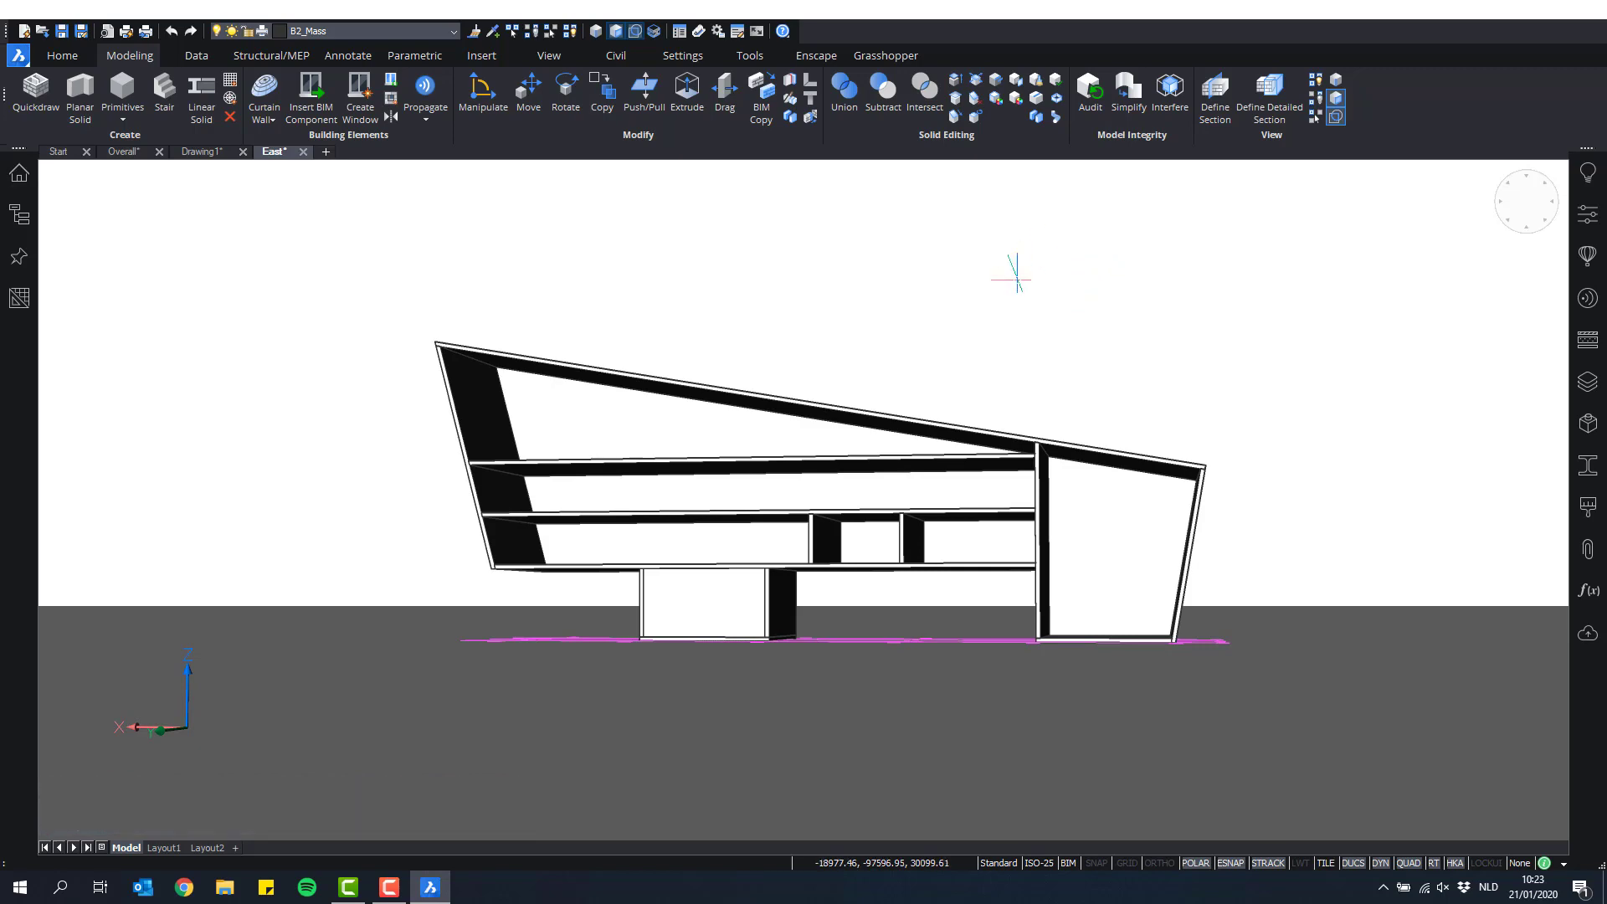
{"action": "middle_click_drag", "start_coordinate": [932, 325], "coordinate": [1147, 400], "text": "shift"}
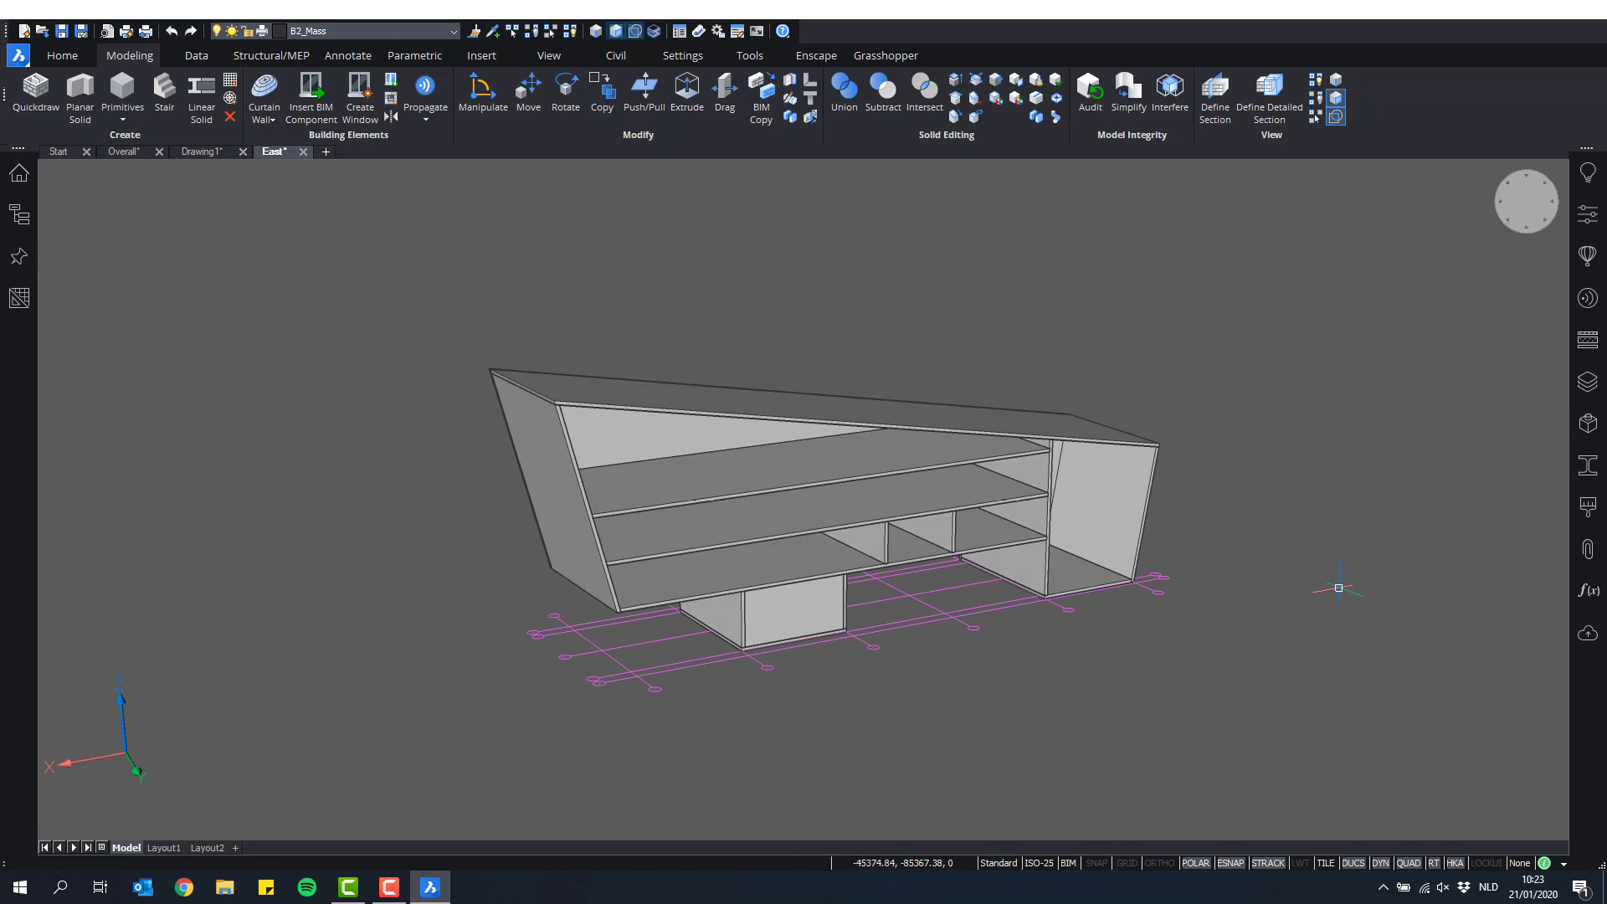
{"action": "left_click", "coordinate": [543, 488]}
{"action": "left_click", "coordinate": [1589, 253]}
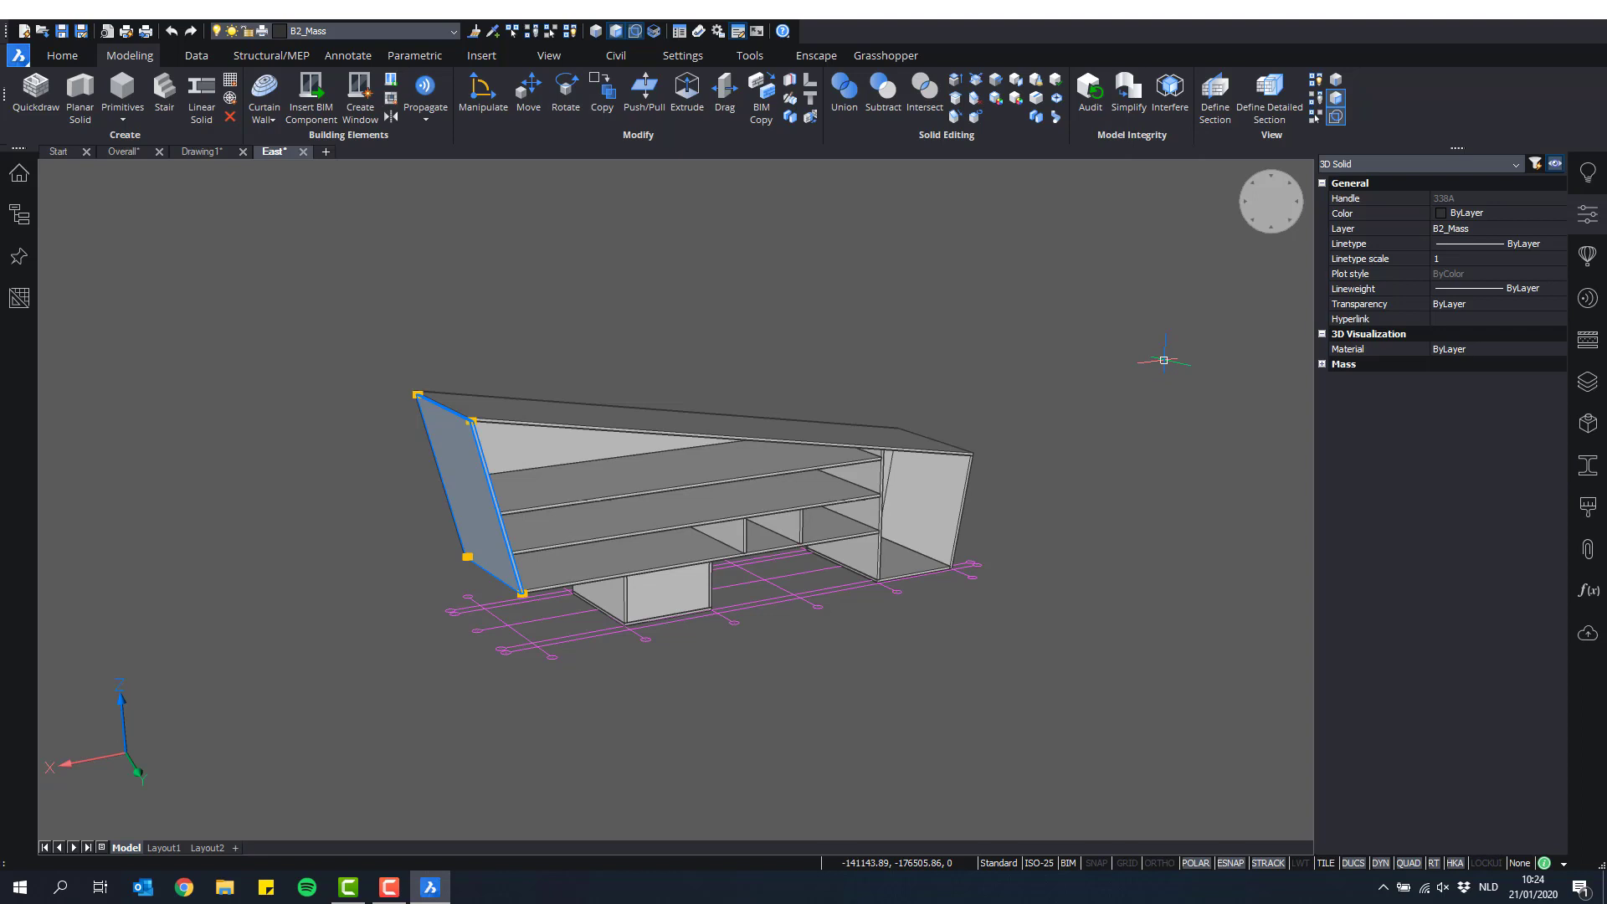
{"action": "key", "text": "Escape"}
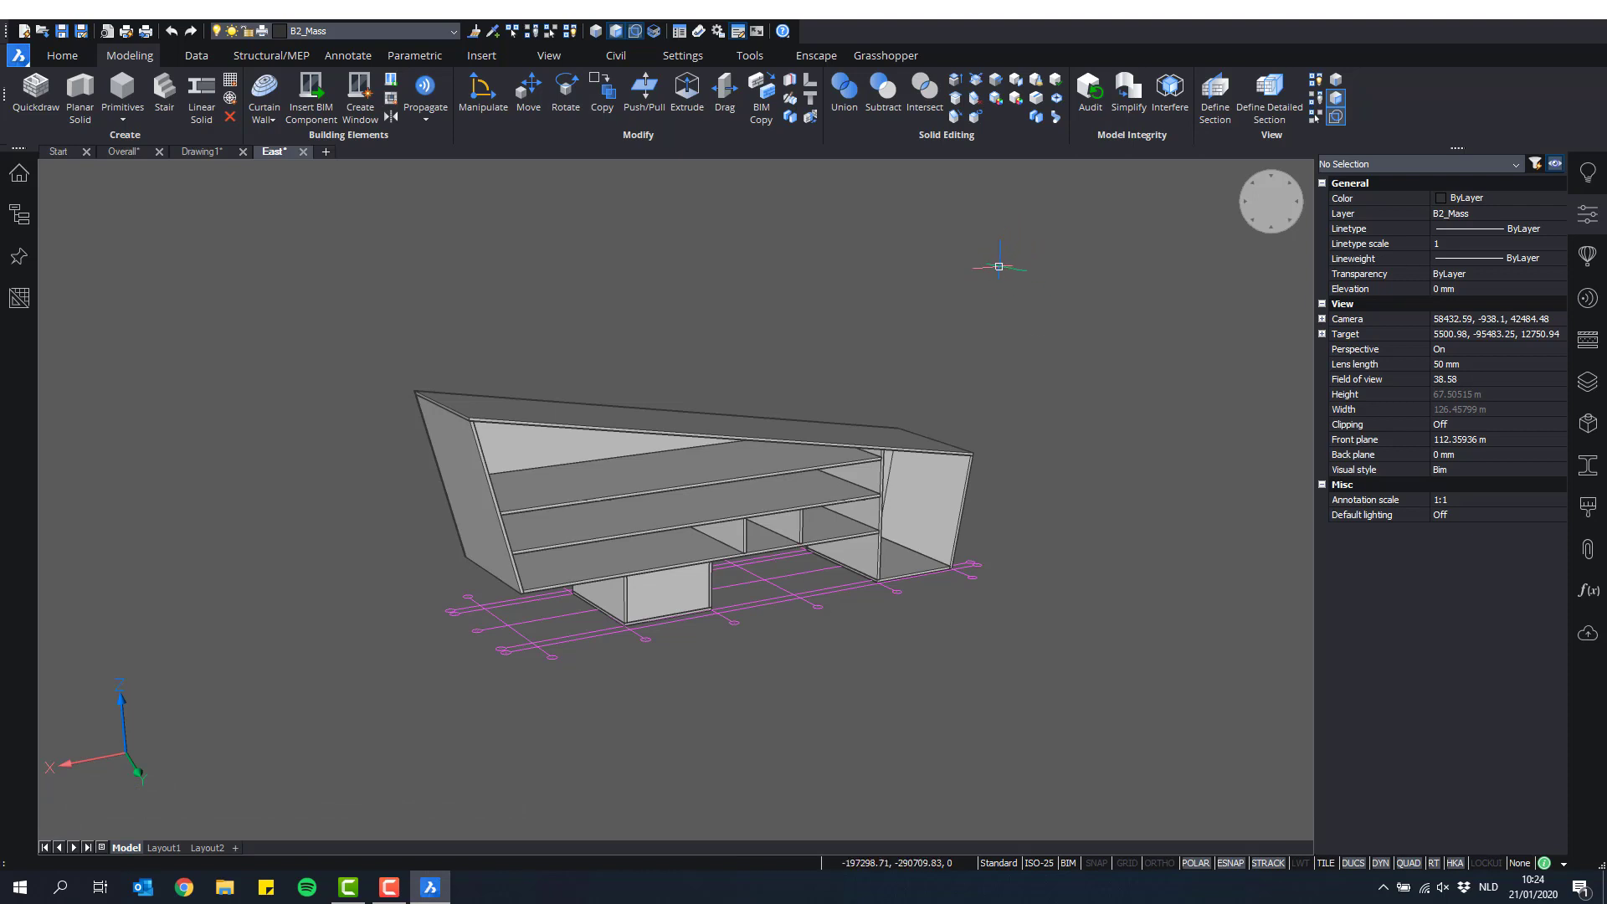
{"action": "middle_click_drag", "start_coordinate": [735, 331], "coordinate": [886, 304]}
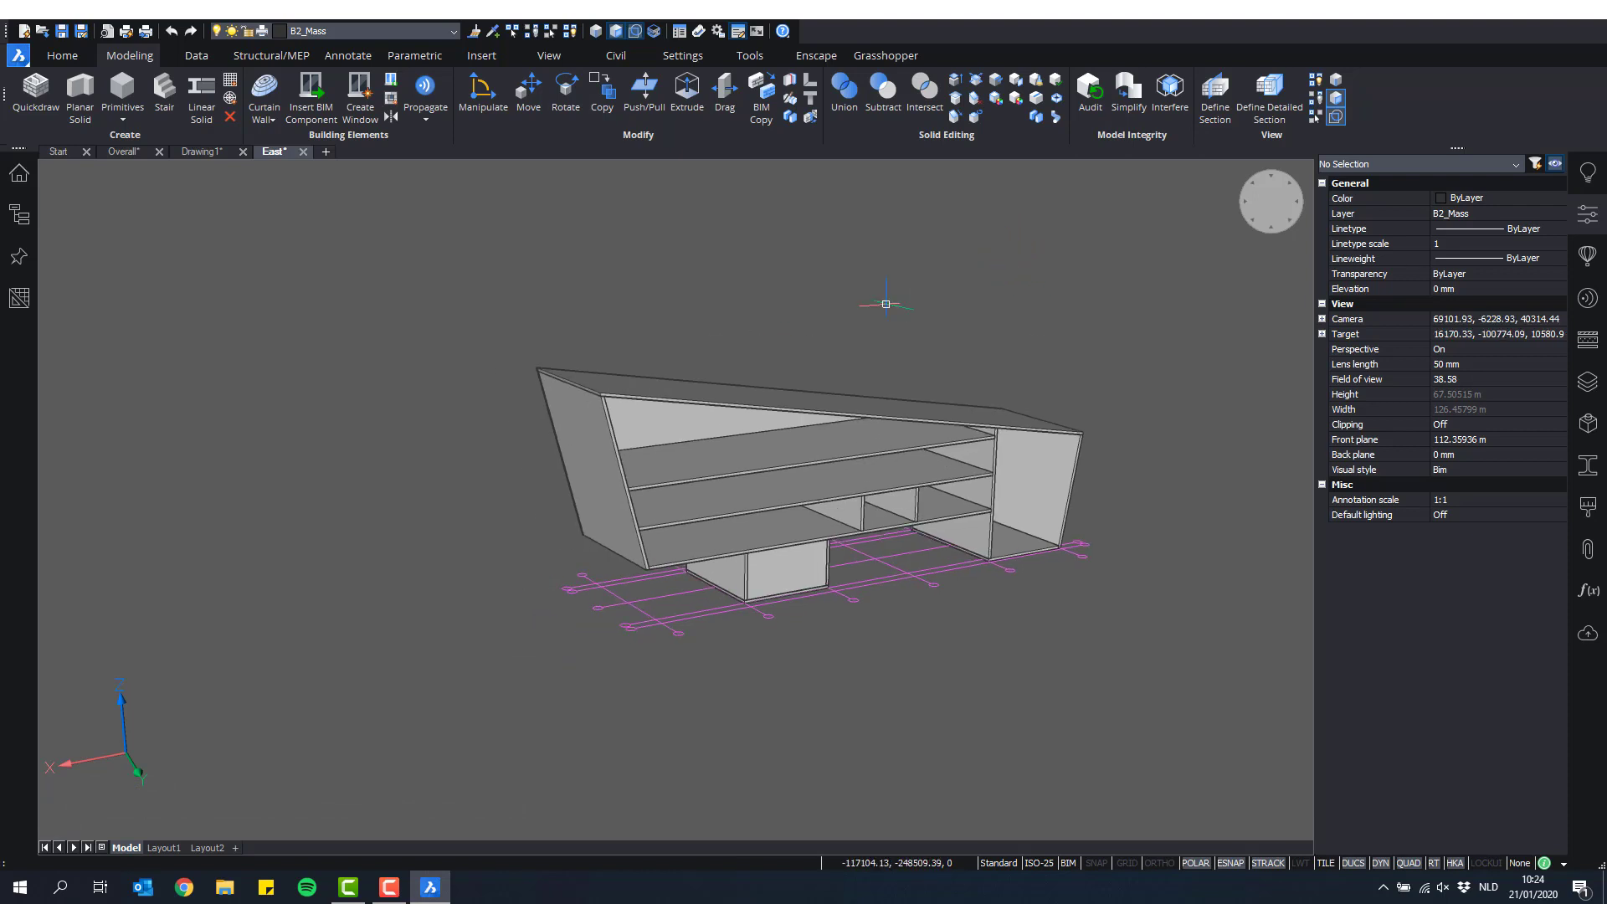
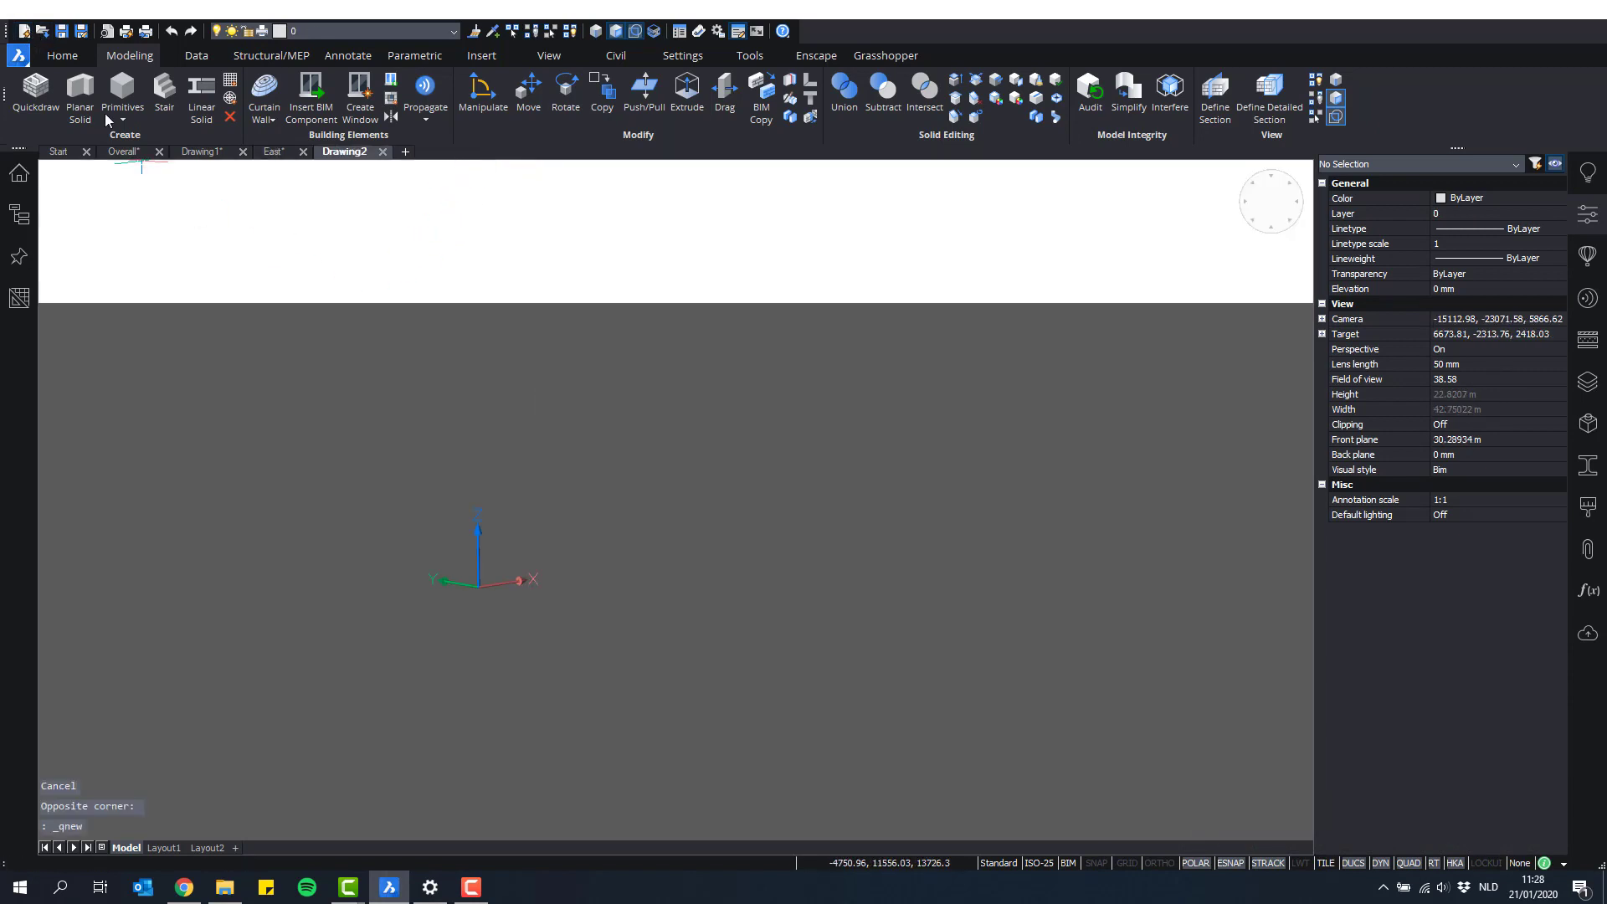
Step: Open the drawing Office Building.dwg from the Office Building folder
{"action": "left_click", "coordinate": [44, 33]}
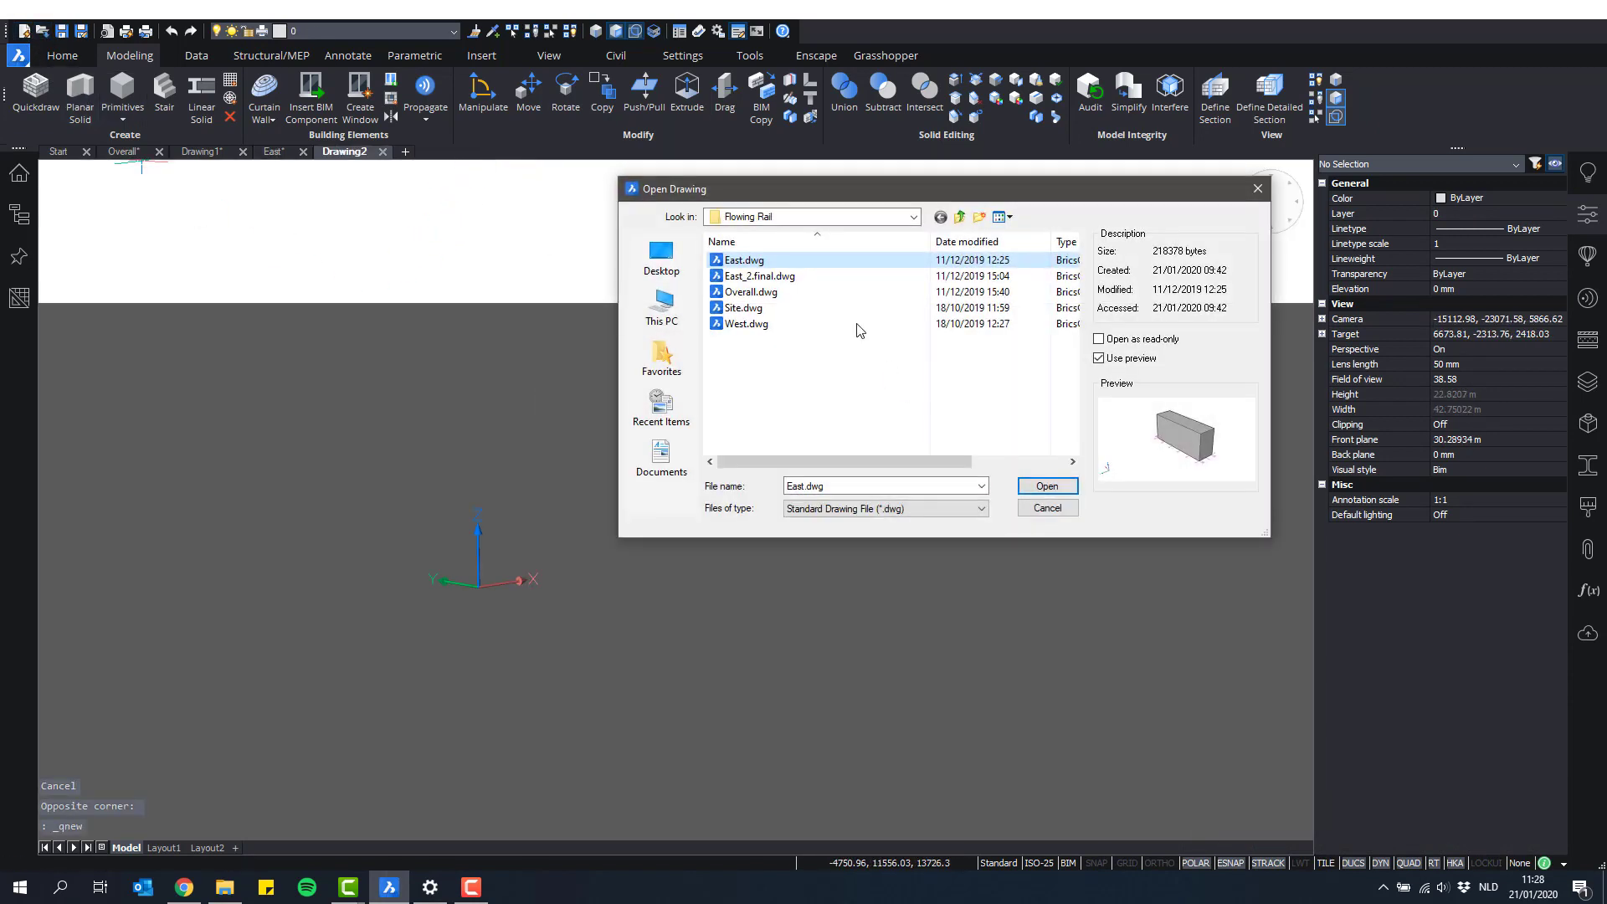
{"action": "left_click", "coordinate": [959, 217]}
{"action": "double_click", "coordinate": [737, 277]}
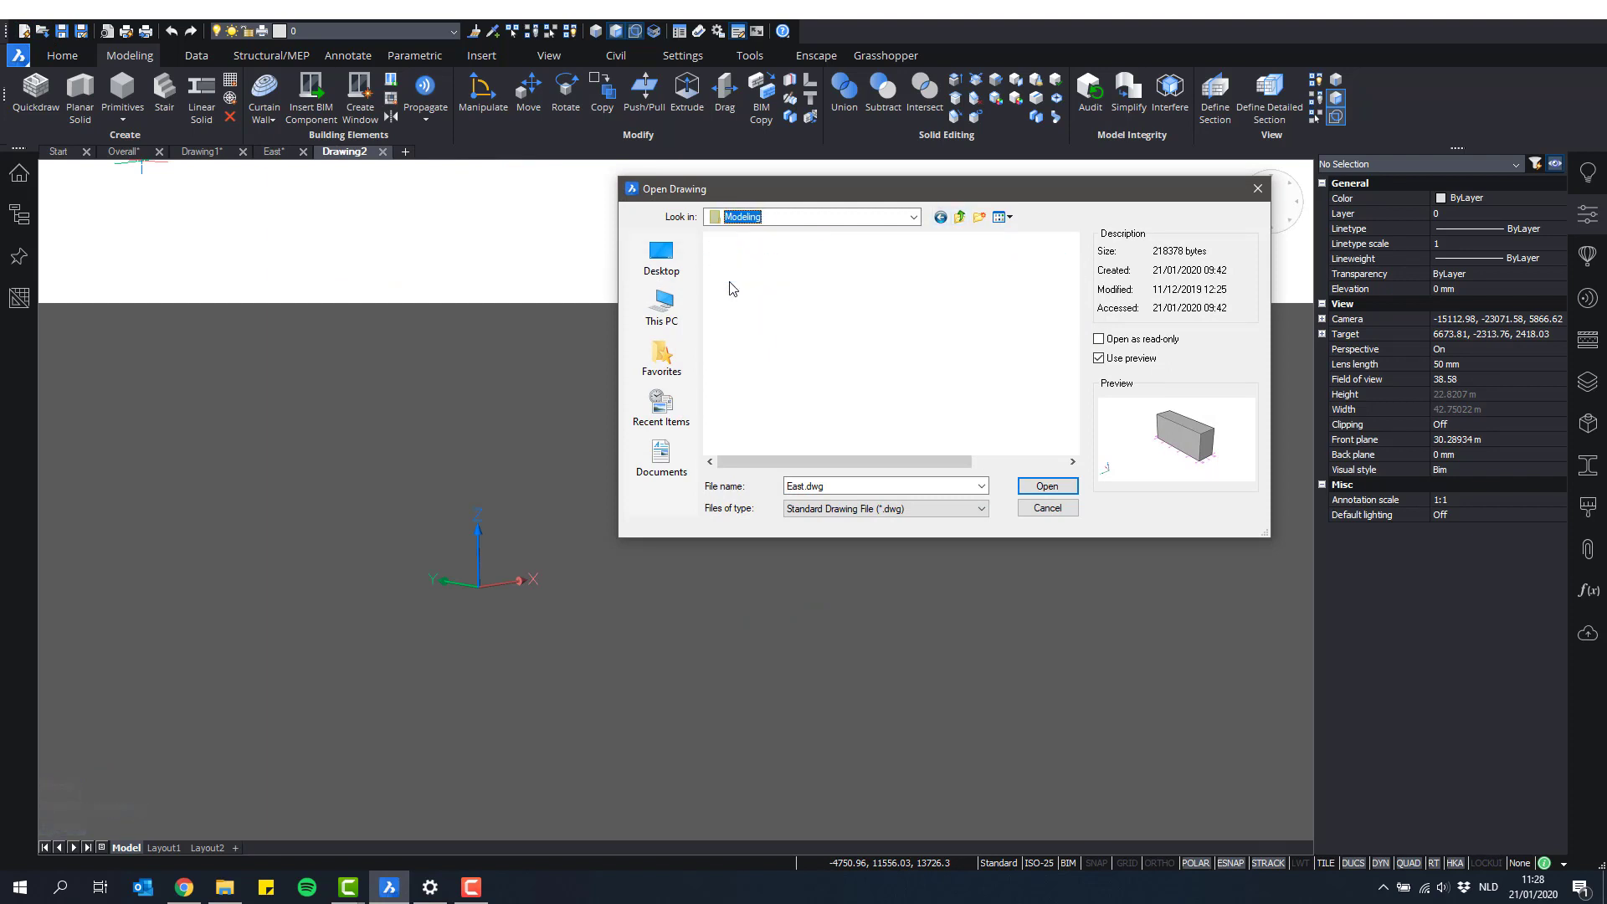
{"action": "left_click", "coordinate": [757, 260]}
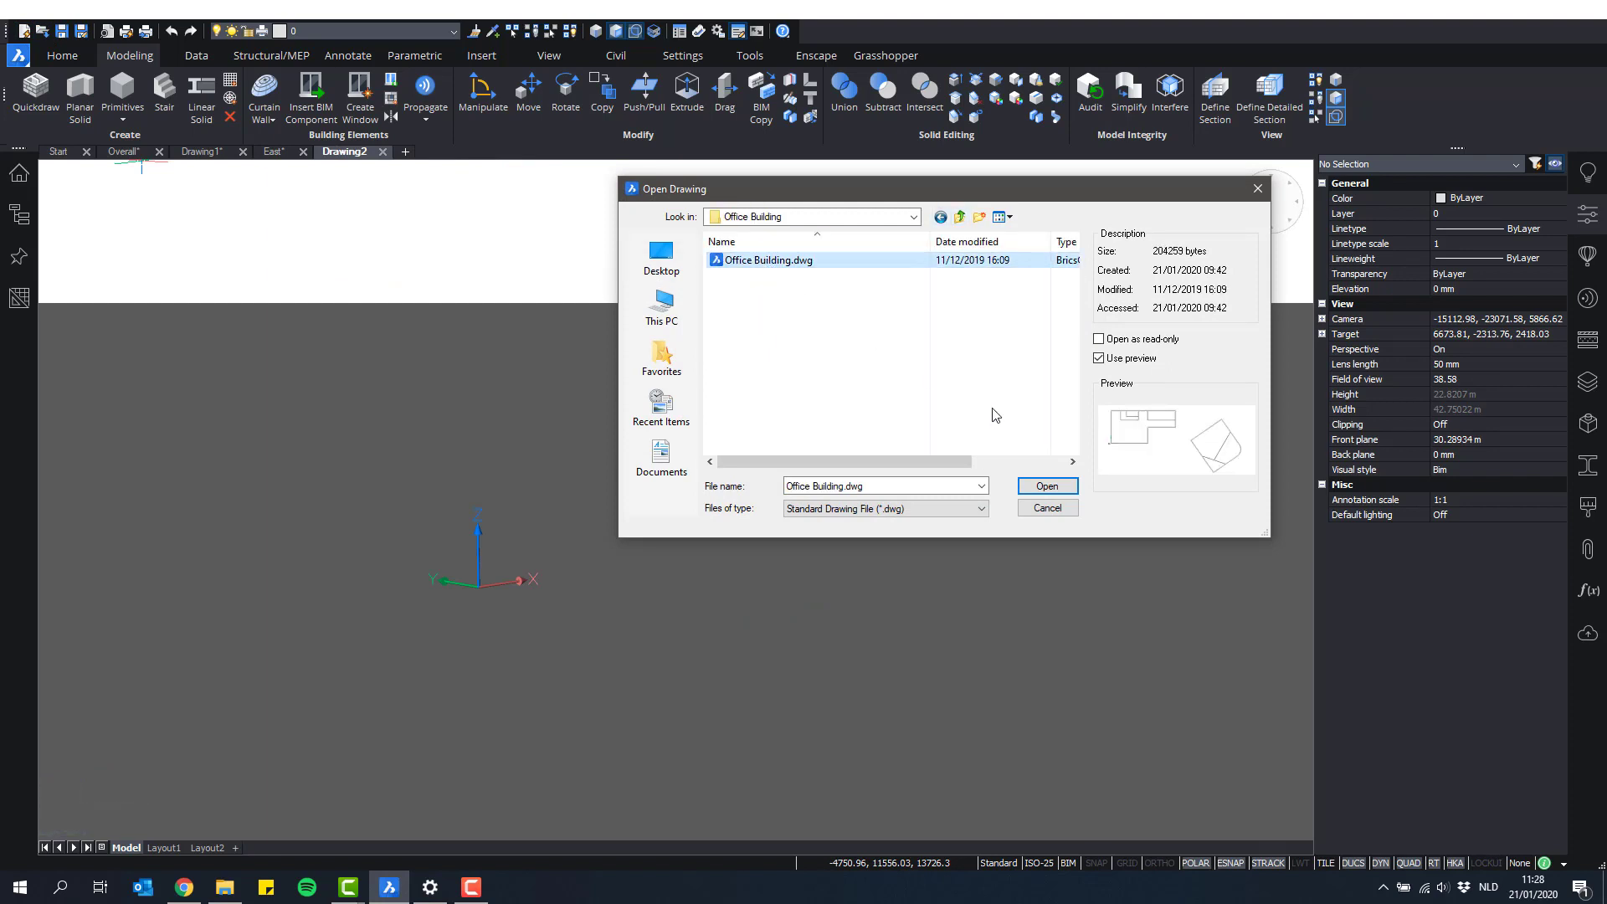
{"action": "left_click", "coordinate": [1051, 487]}
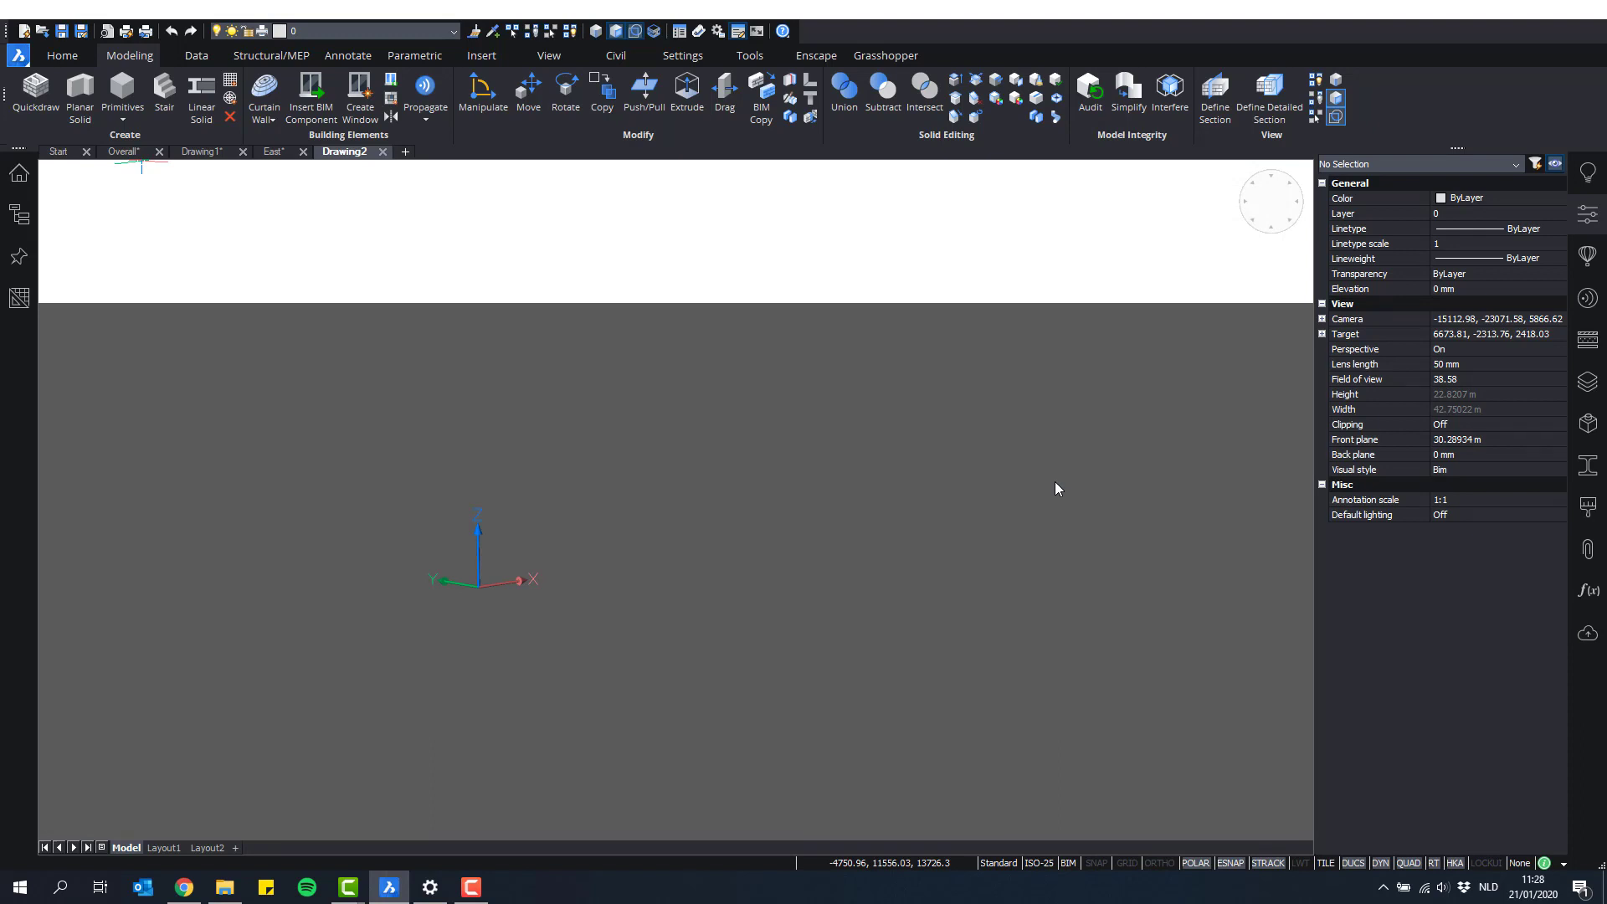
Step: Turn off the perspective projection for the floor plan drawing and hide the object properties
{"action": "middle_click_drag", "start_coordinate": [784, 303], "coordinate": [927, 357]}
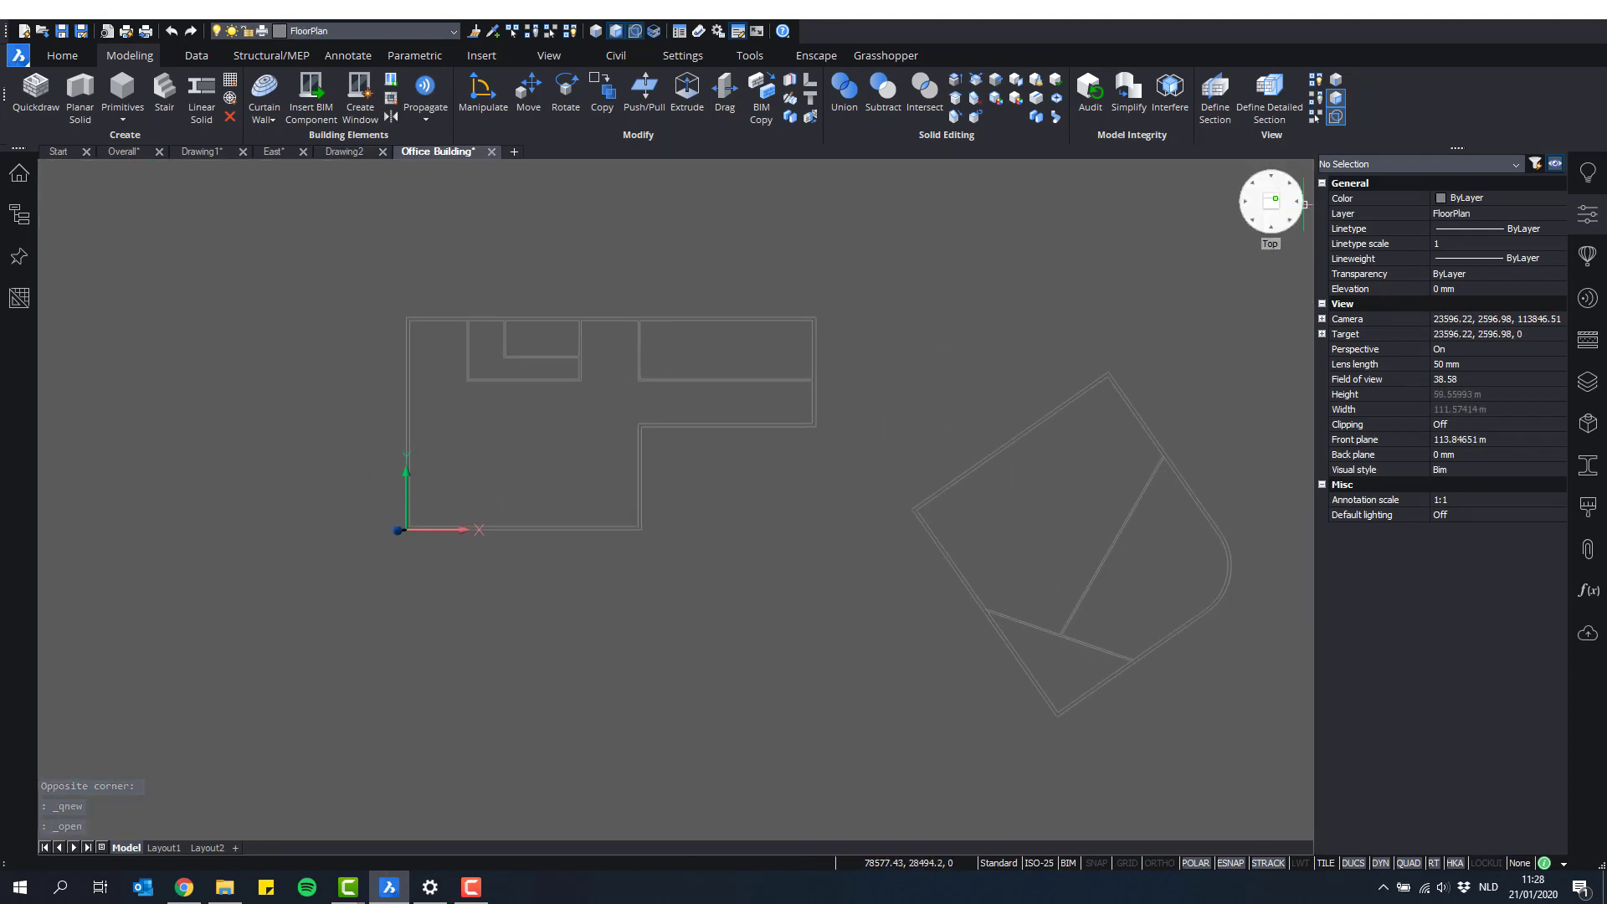
{"action": "right_click", "coordinate": [1270, 203]}
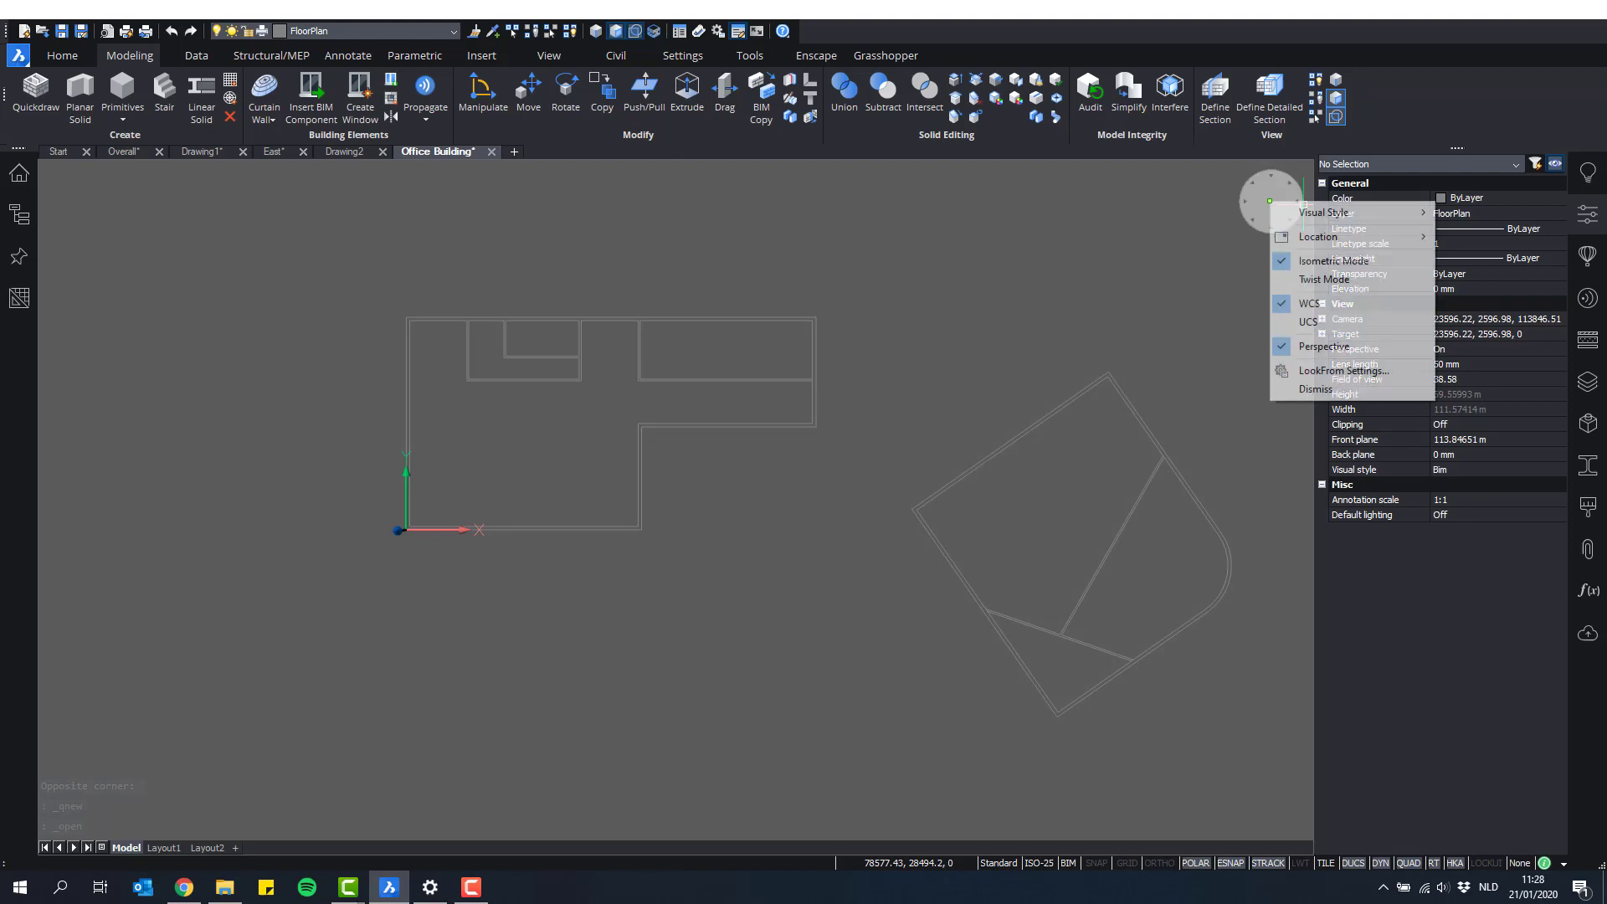
{"action": "left_click", "coordinate": [1333, 350]}
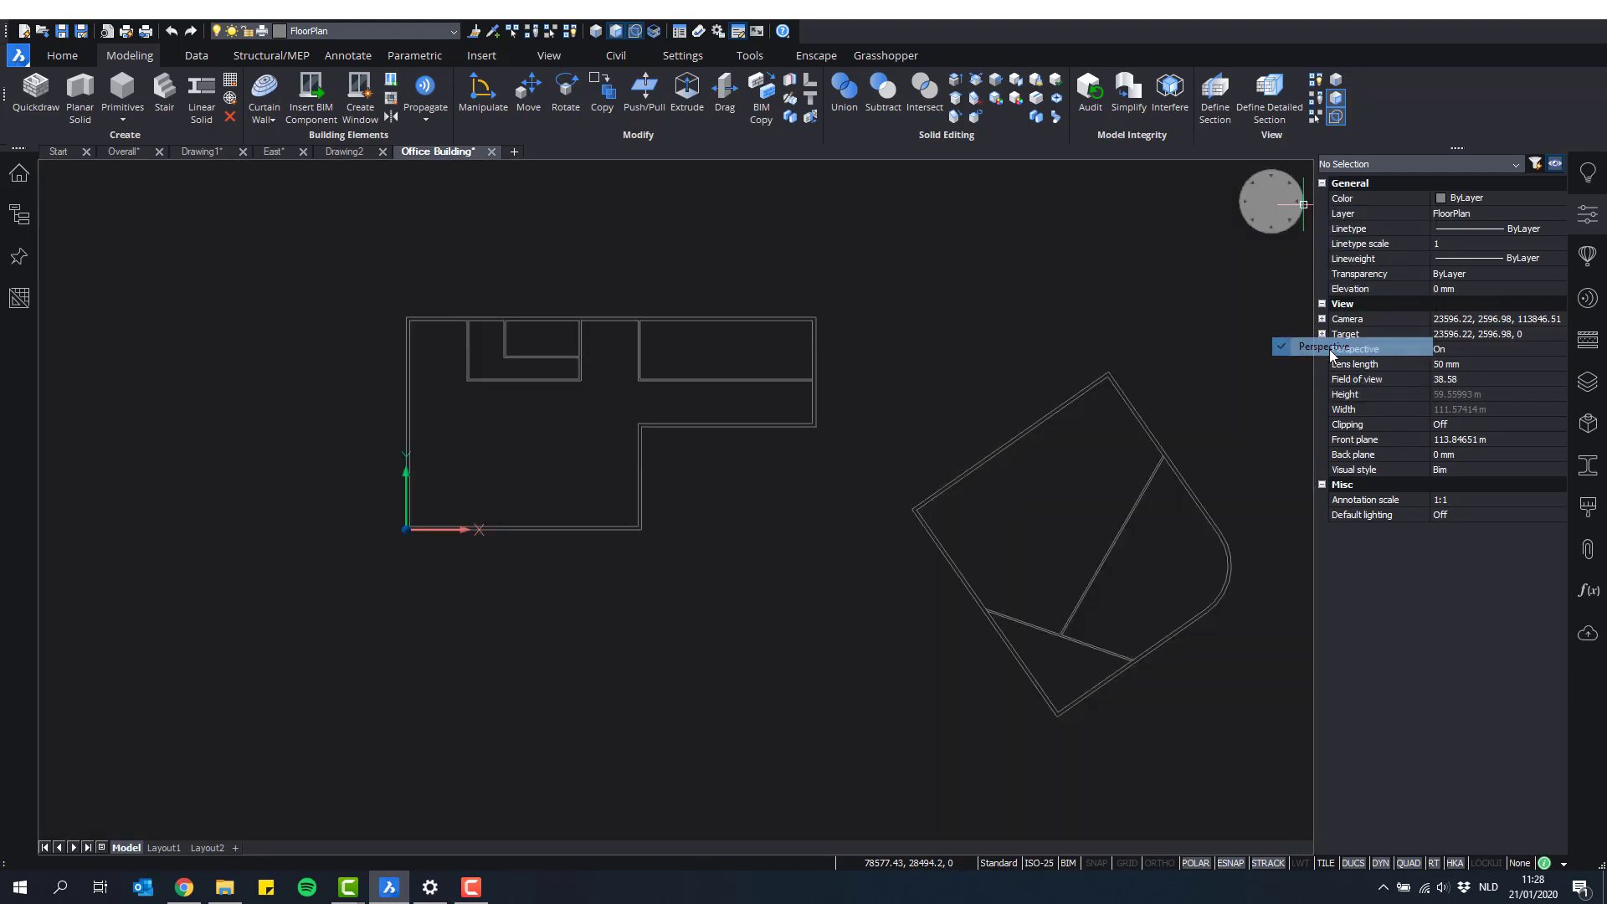
{"action": "left_click", "coordinate": [1596, 213]}
Step: Examine the two floor plan outlines in 3D and return to a top view showing both
{"action": "middle_click_drag", "start_coordinate": [811, 309], "coordinate": [707, 248], "text": "shift"}
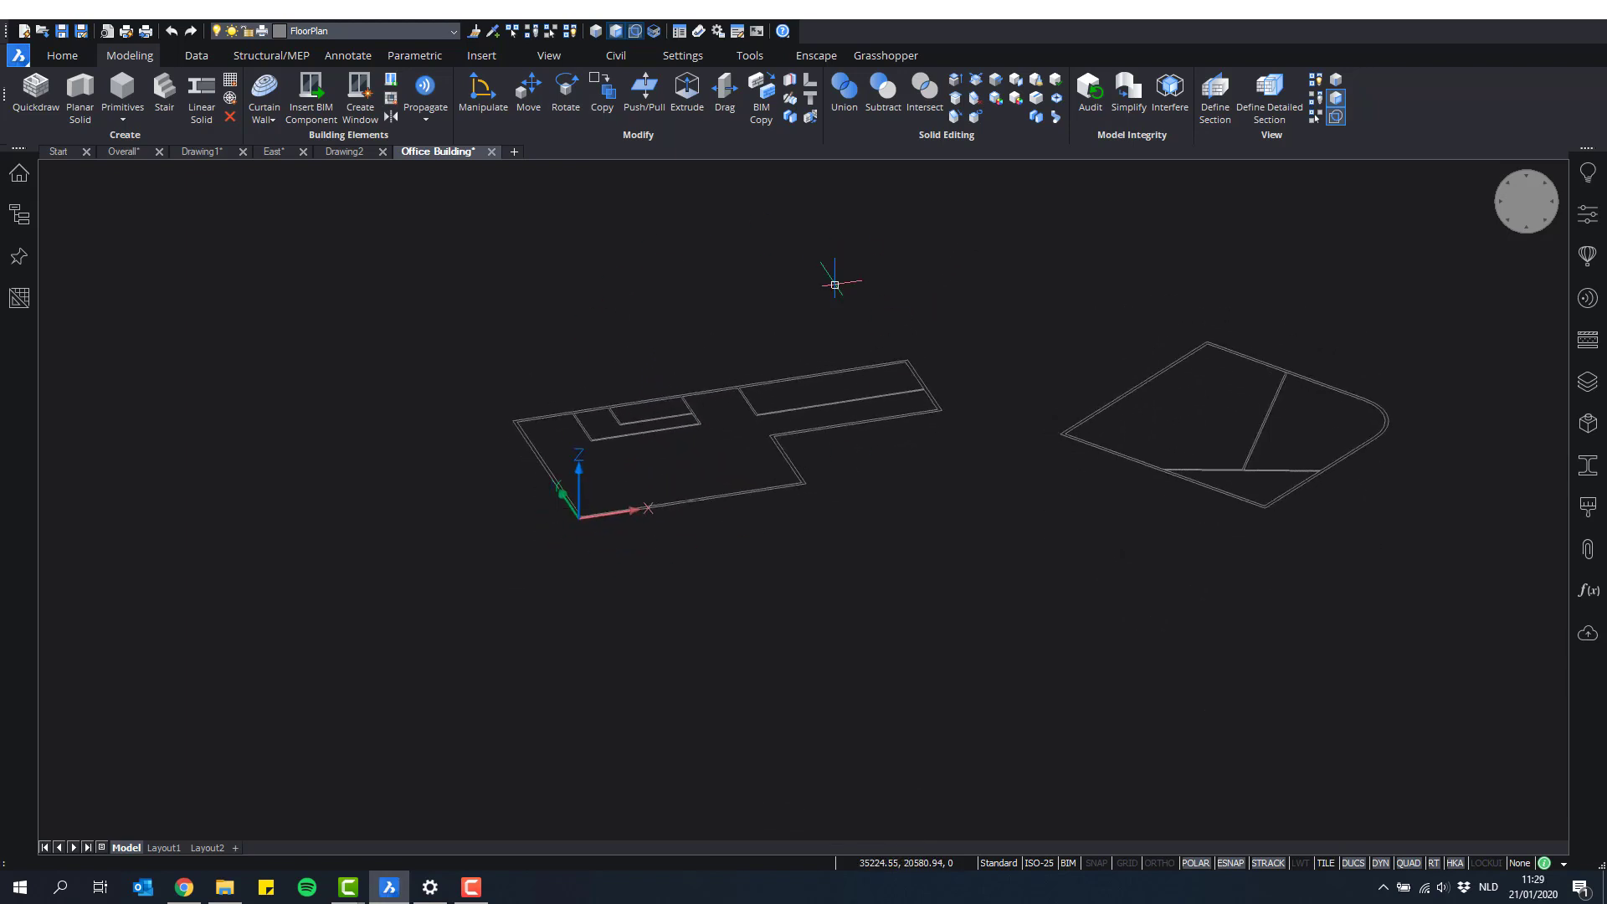
{"action": "scroll", "coordinate": [689, 349], "scroll_direction": "up", "scroll_amount": 2}
{"action": "middle_click_drag", "start_coordinate": [689, 349], "coordinate": [675, 420], "text": "shift"}
{"action": "scroll", "coordinate": [748, 364], "scroll_direction": "down", "scroll_amount": 1}
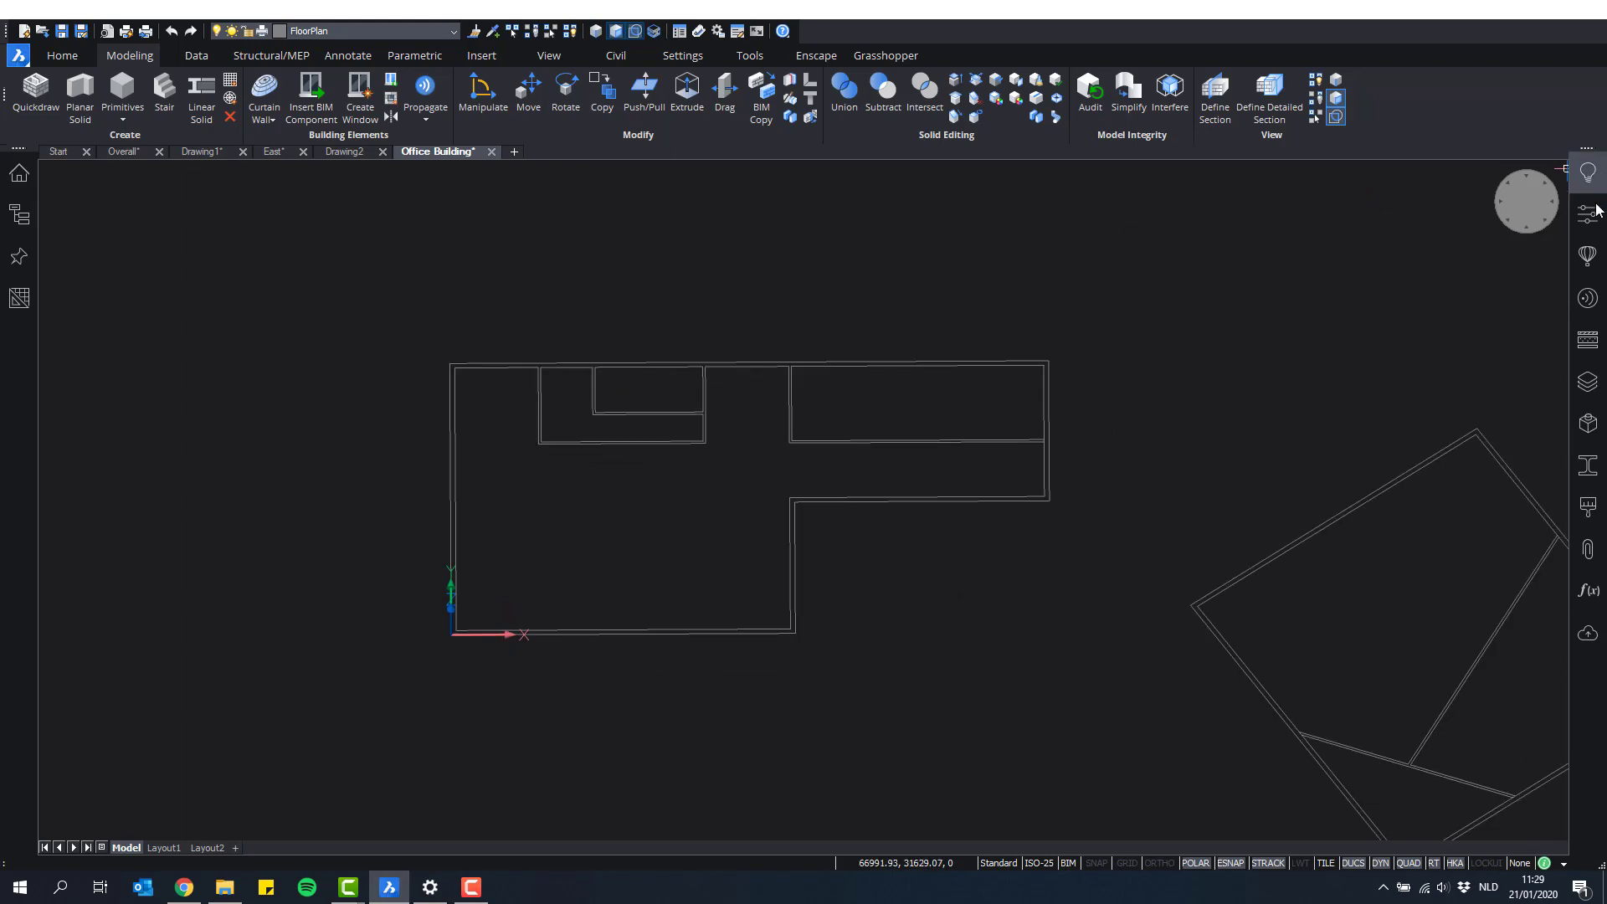
{"action": "left_click", "coordinate": [1526, 199]}
{"action": "scroll", "coordinate": [787, 328], "scroll_direction": "down", "scroll_amount": 3}
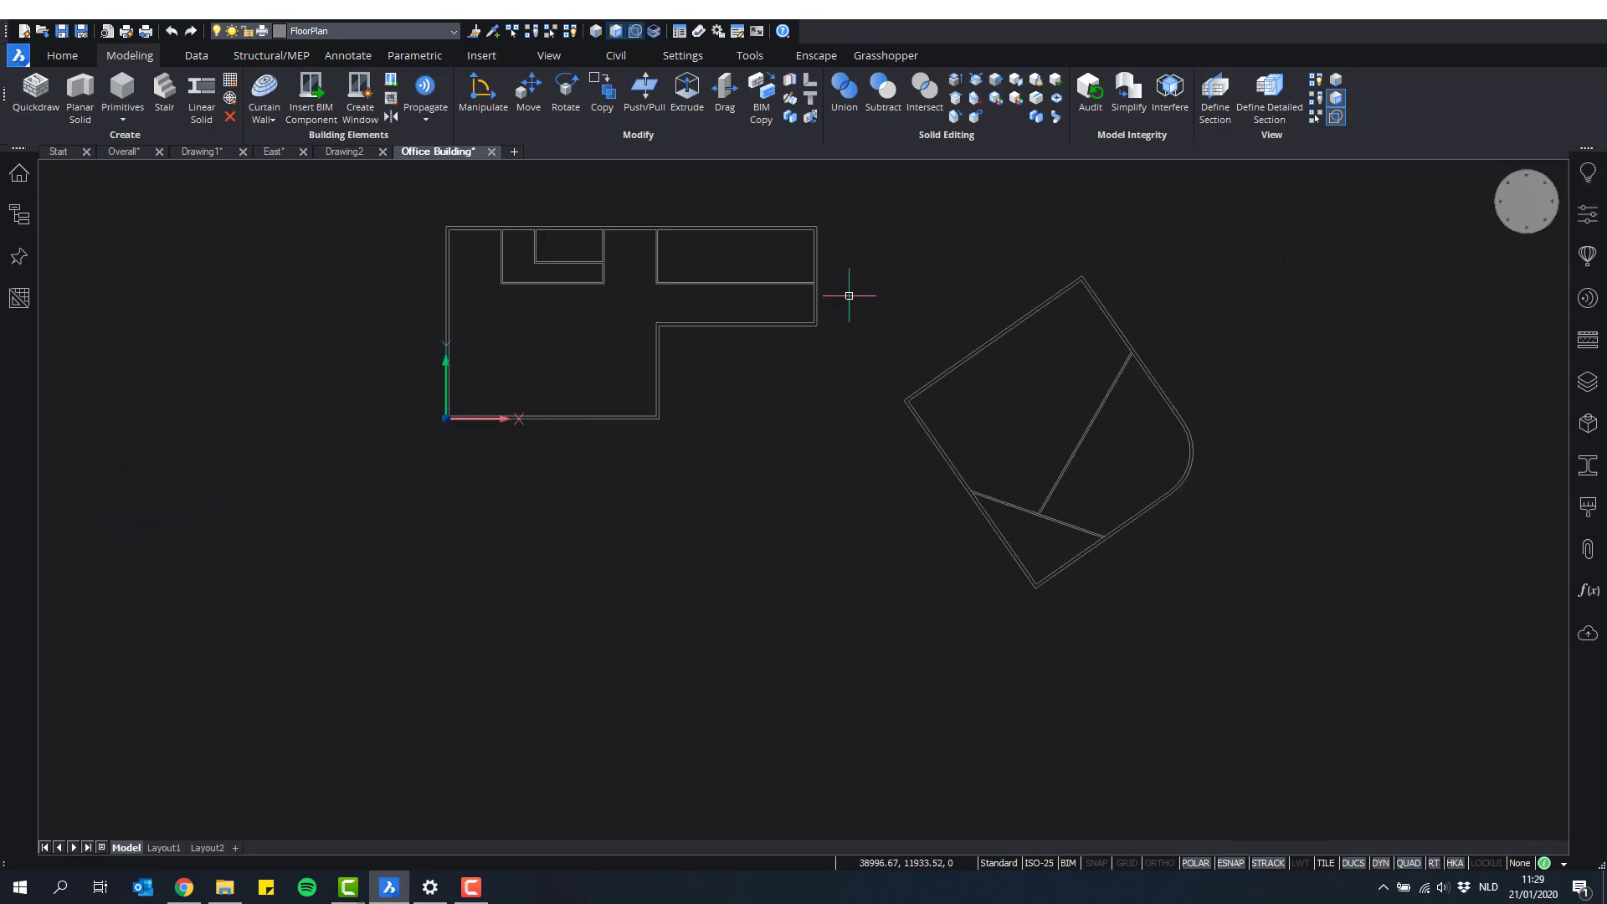
Step: Draw a rectangular test room with Quickdraw in the empty area beside the floor plans
{"action": "middle_click_drag", "start_coordinate": [847, 294], "coordinate": [1013, 406]}
{"action": "mouse_move", "coordinate": [803, 312]}
{"action": "middle_mouse_down"}
{"action": "mouse_move", "coordinate": [1188, 460]}
{"action": "mouse_move", "coordinate": [1091, 381]}
{"action": "middle_mouse_up"}
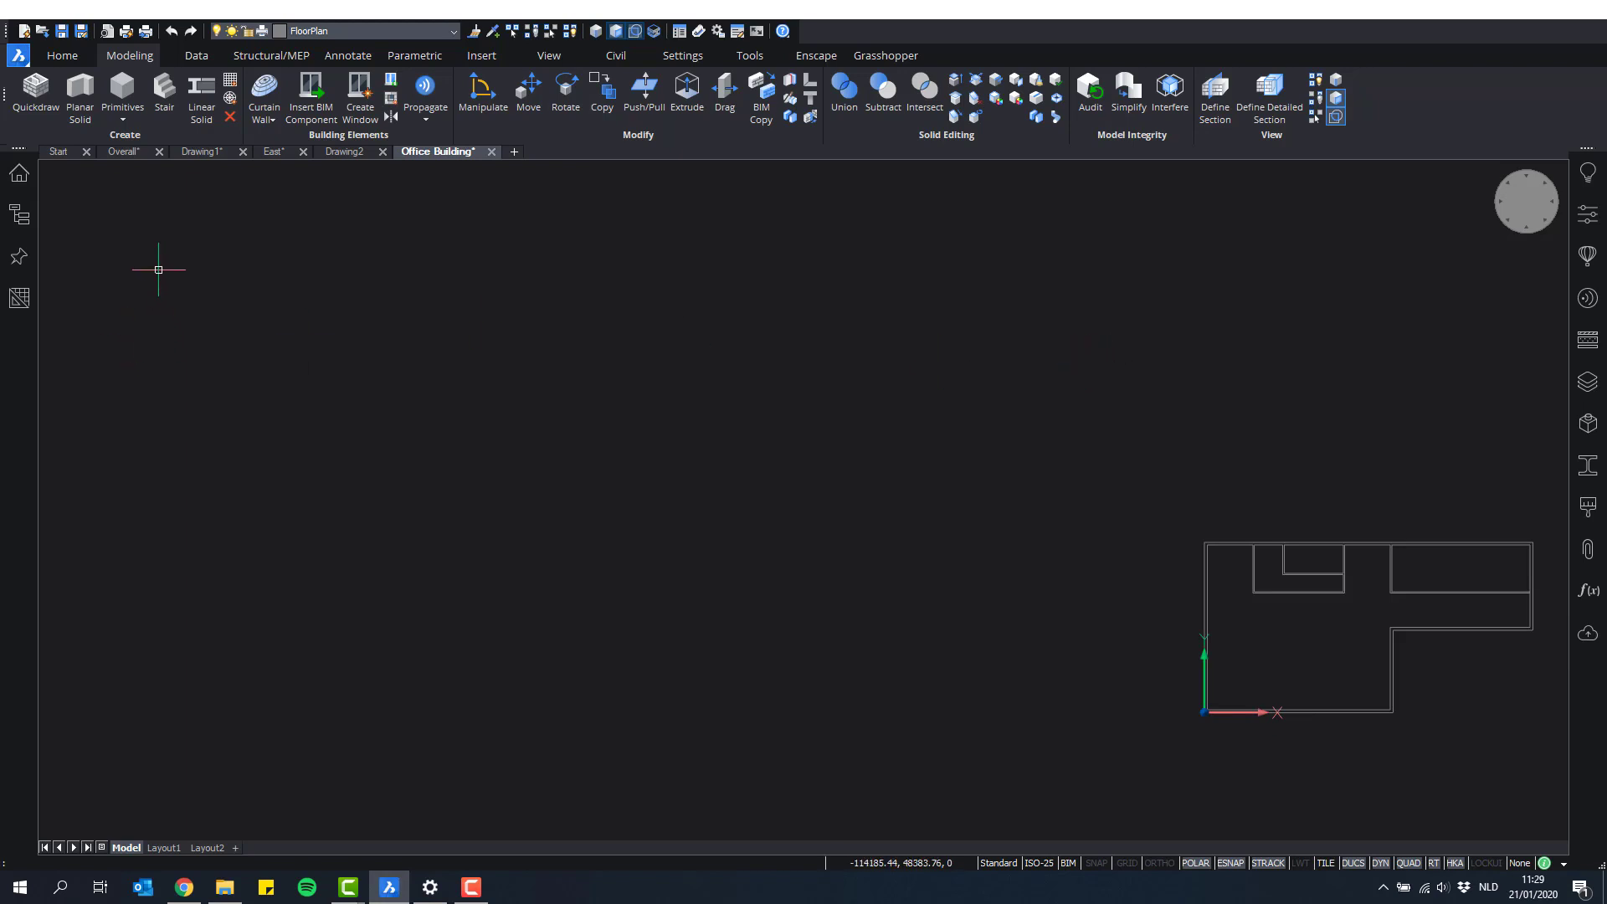
{"action": "left_click", "coordinate": [28, 95]}
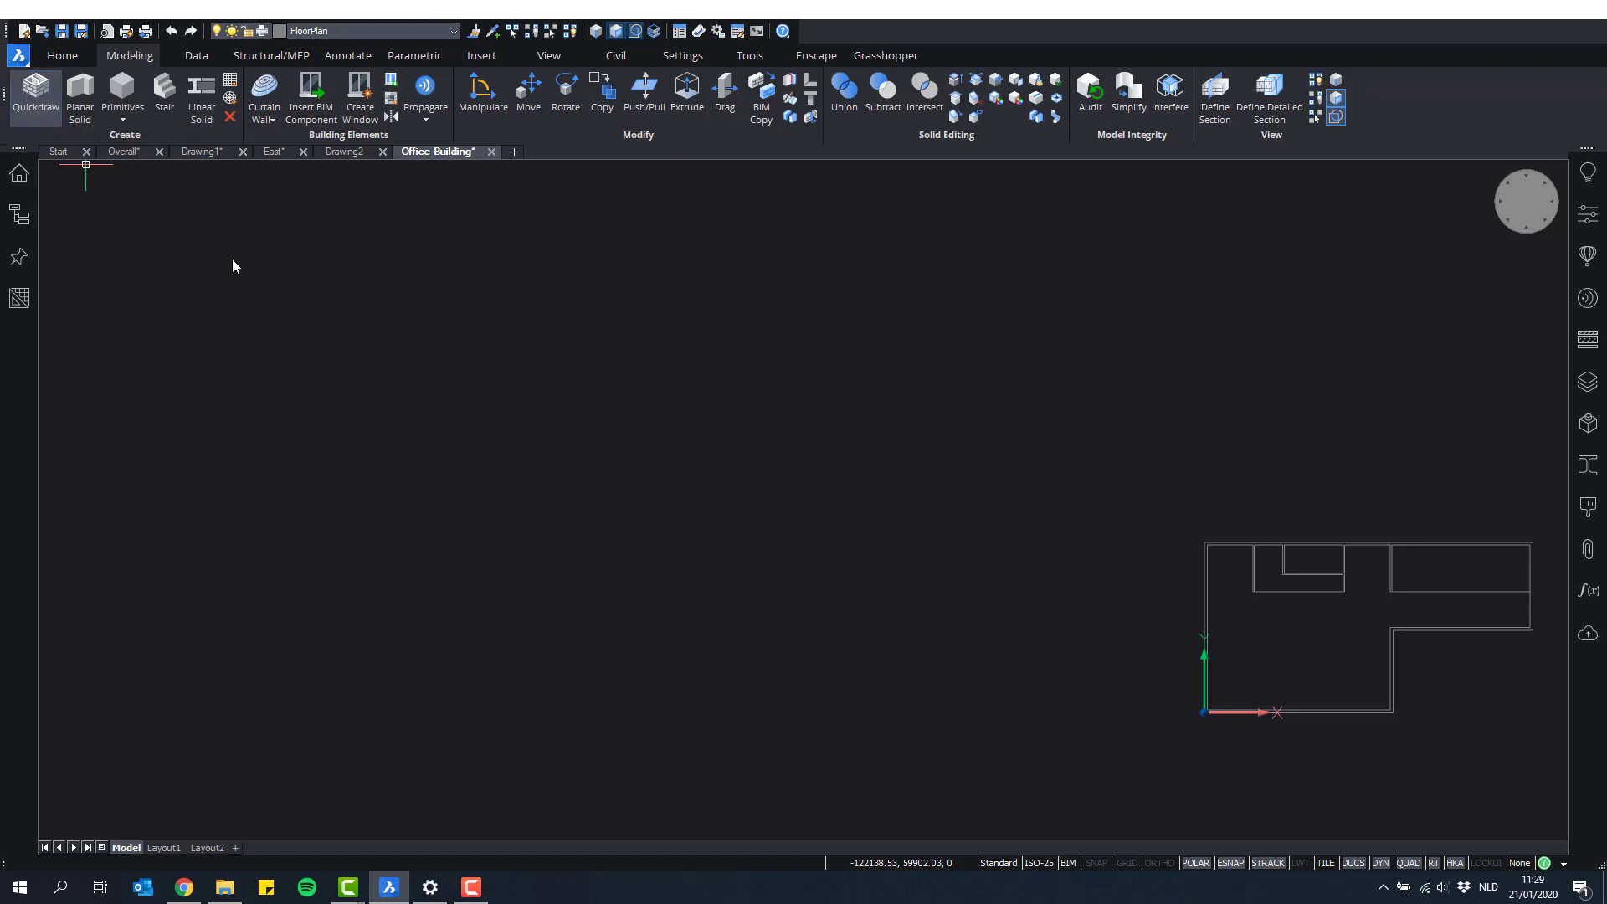
{"action": "scroll", "coordinate": [638, 376], "scroll_direction": "up", "scroll_amount": 3}
{"action": "scroll", "coordinate": [695, 423], "scroll_direction": "up", "scroll_amount": 3}
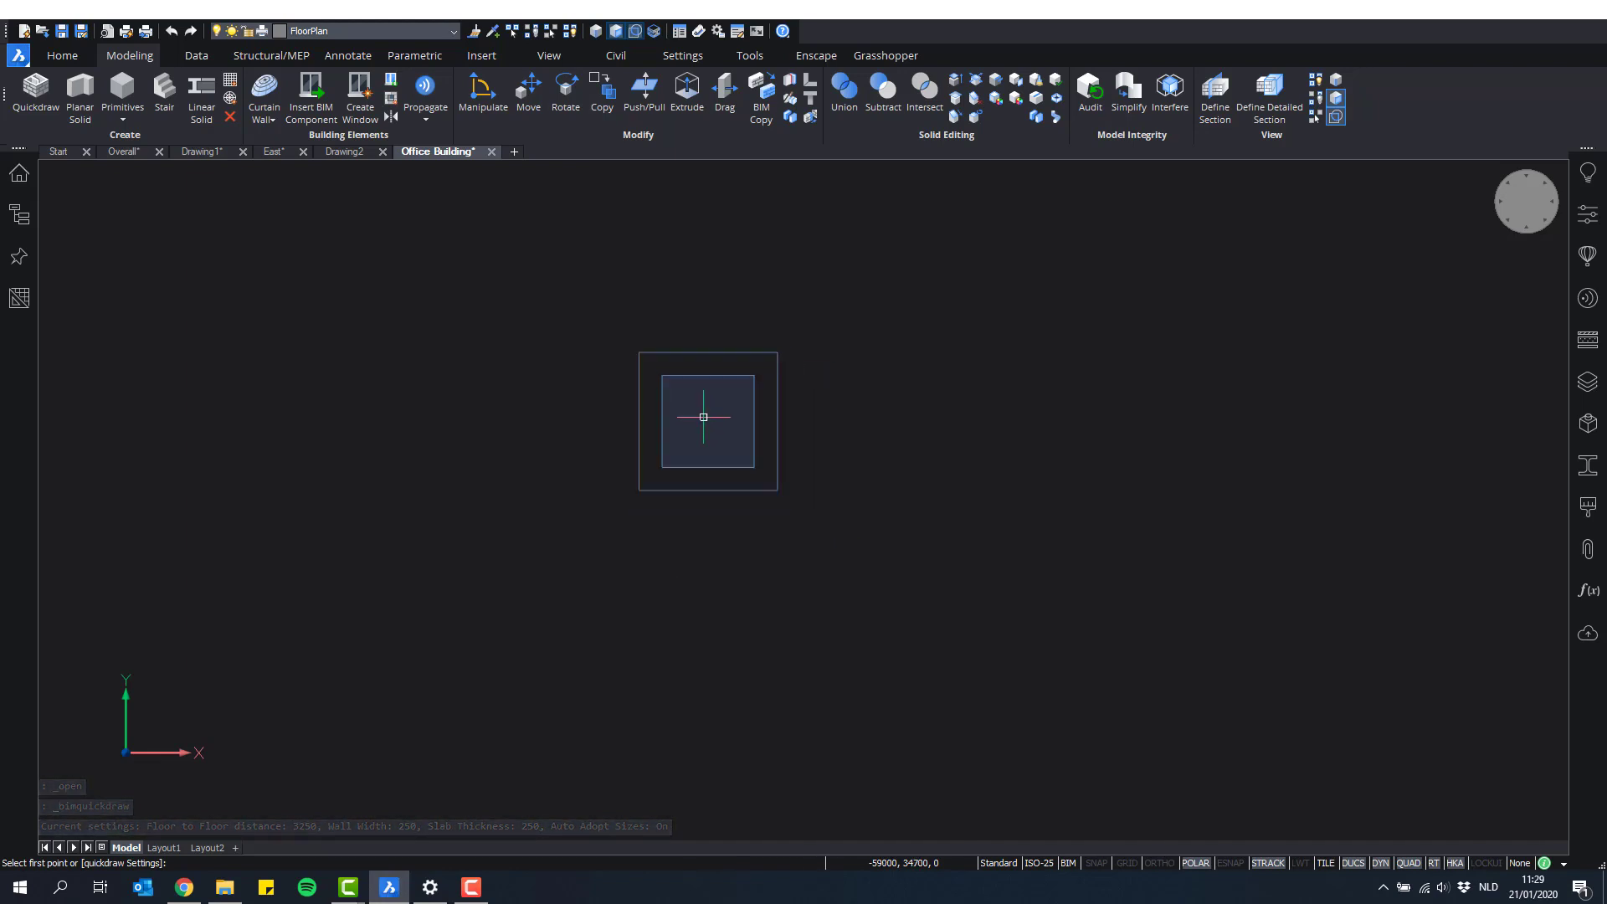
{"action": "left_click", "coordinate": [643, 346]}
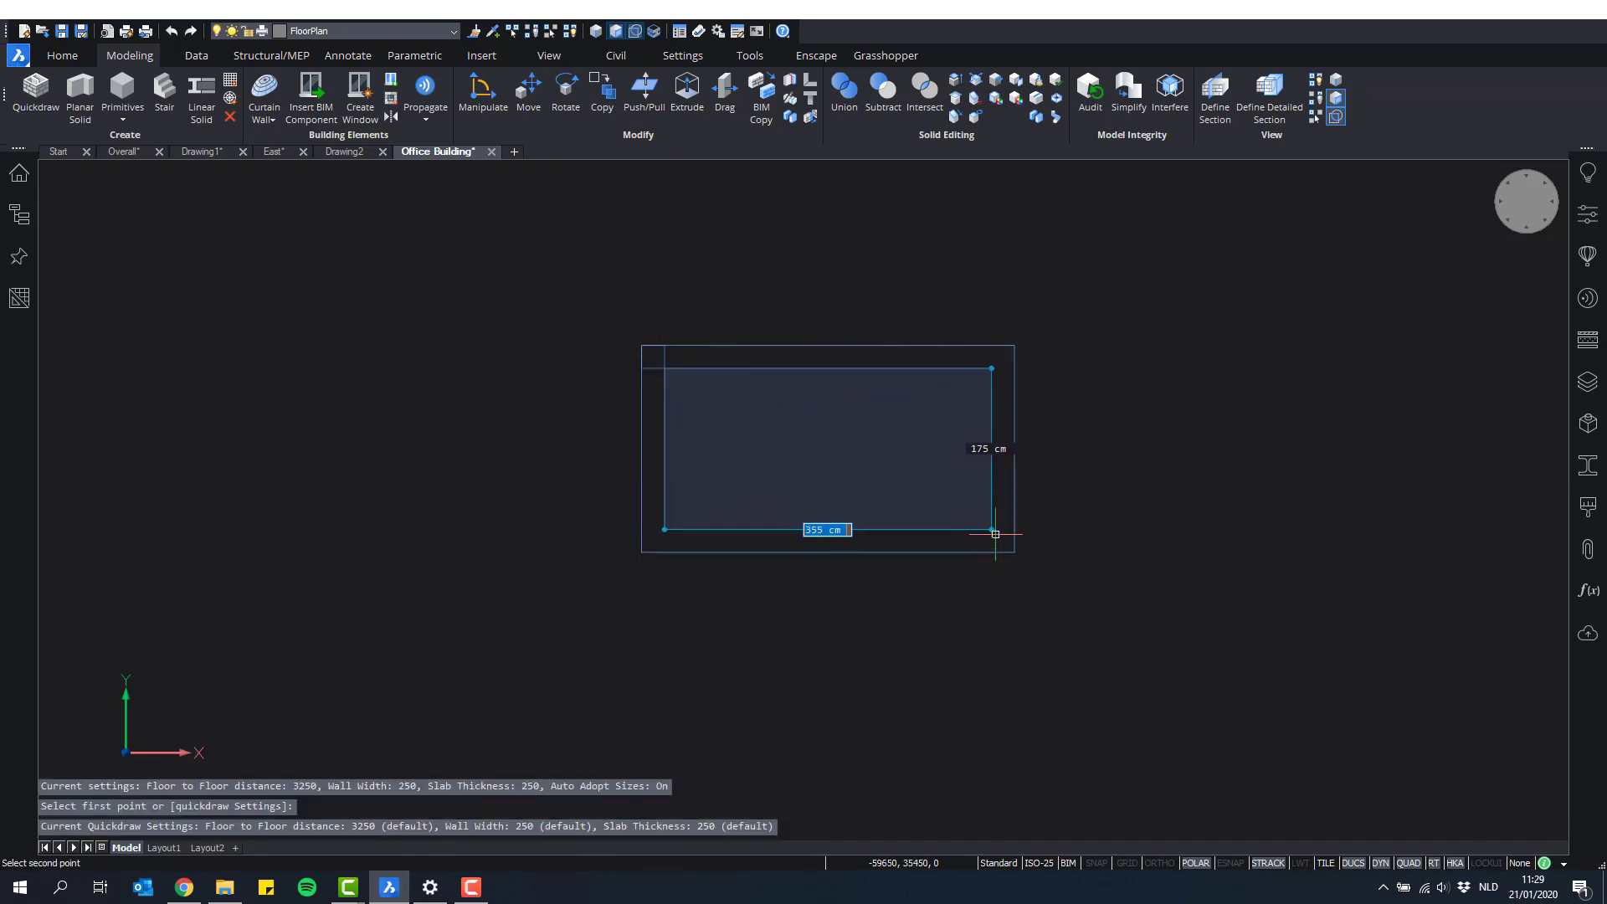
{"action": "scroll", "coordinate": [1026, 544], "scroll_direction": "down", "scroll_amount": 3}
{"action": "middle_click_drag", "start_coordinate": [1004, 570], "coordinate": [759, 445]}
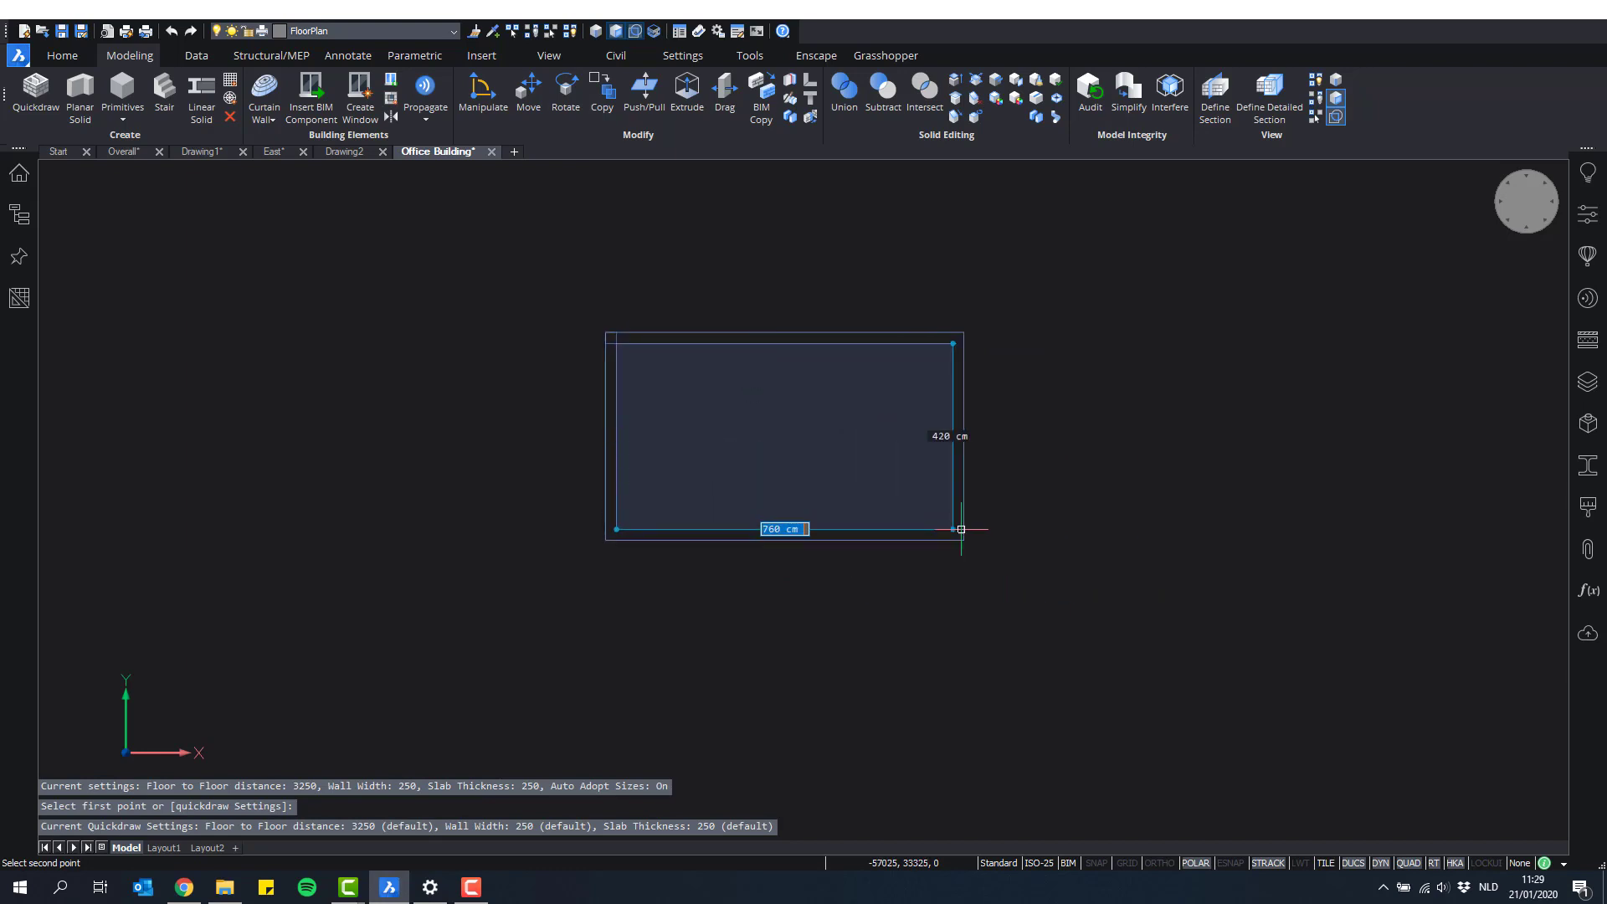
{"action": "left_click", "coordinate": [1041, 547]}
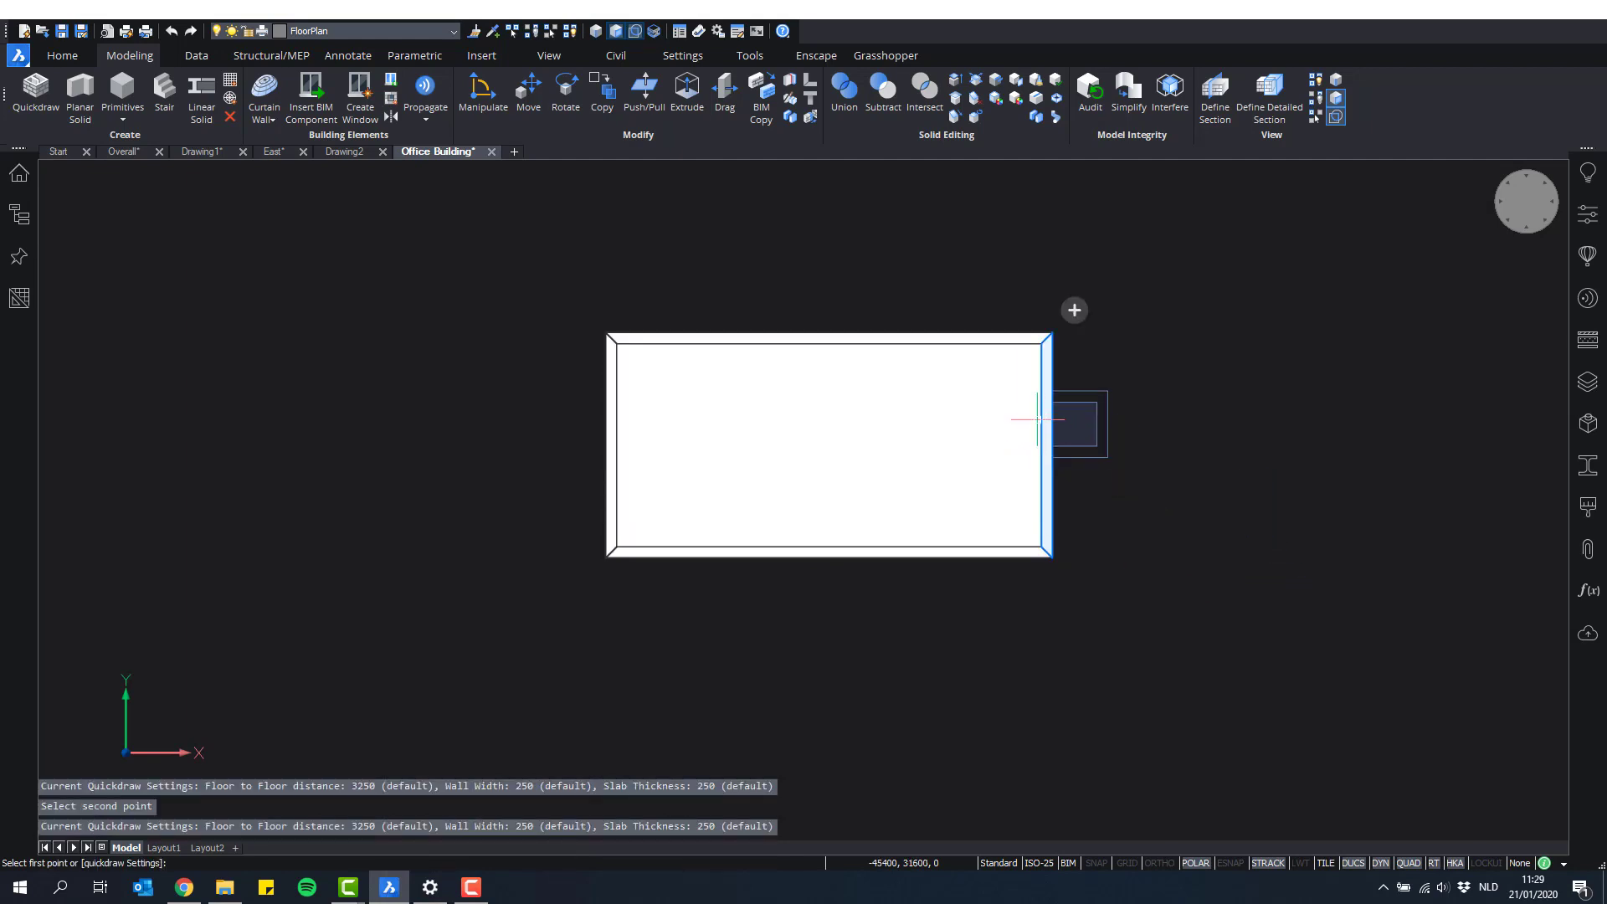
Step: Extend the test room into an L shape with a rectangle about 480 by 470 cm, and undo the whole test room
{"action": "left_click", "coordinate": [1003, 334]}
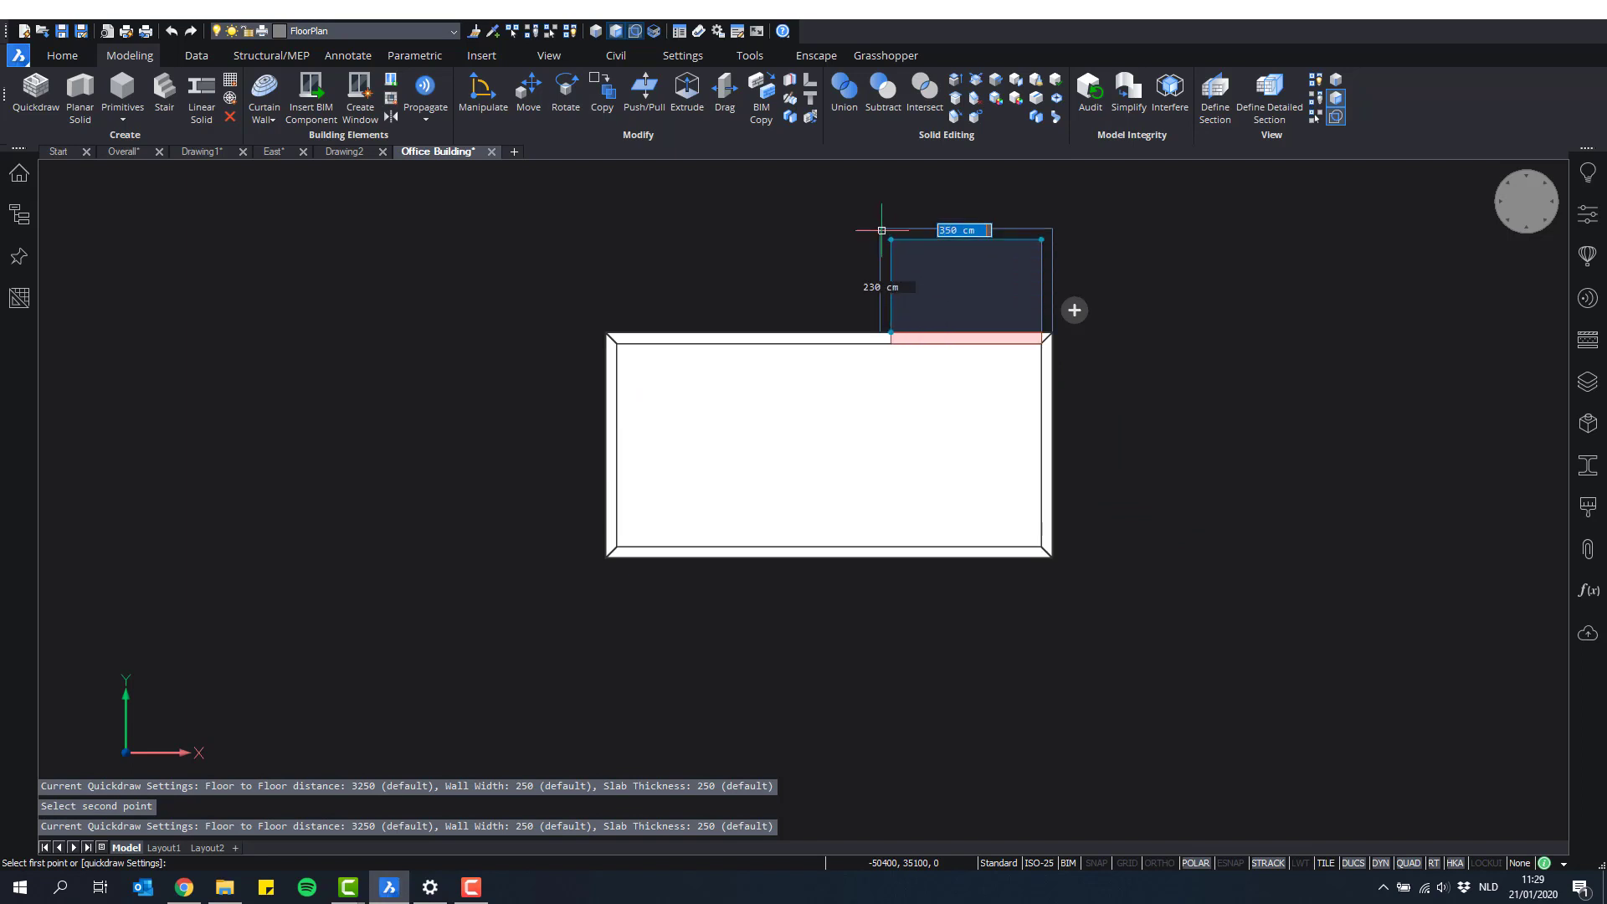
{"action": "middle_click_drag", "start_coordinate": [862, 249], "coordinate": [844, 394]}
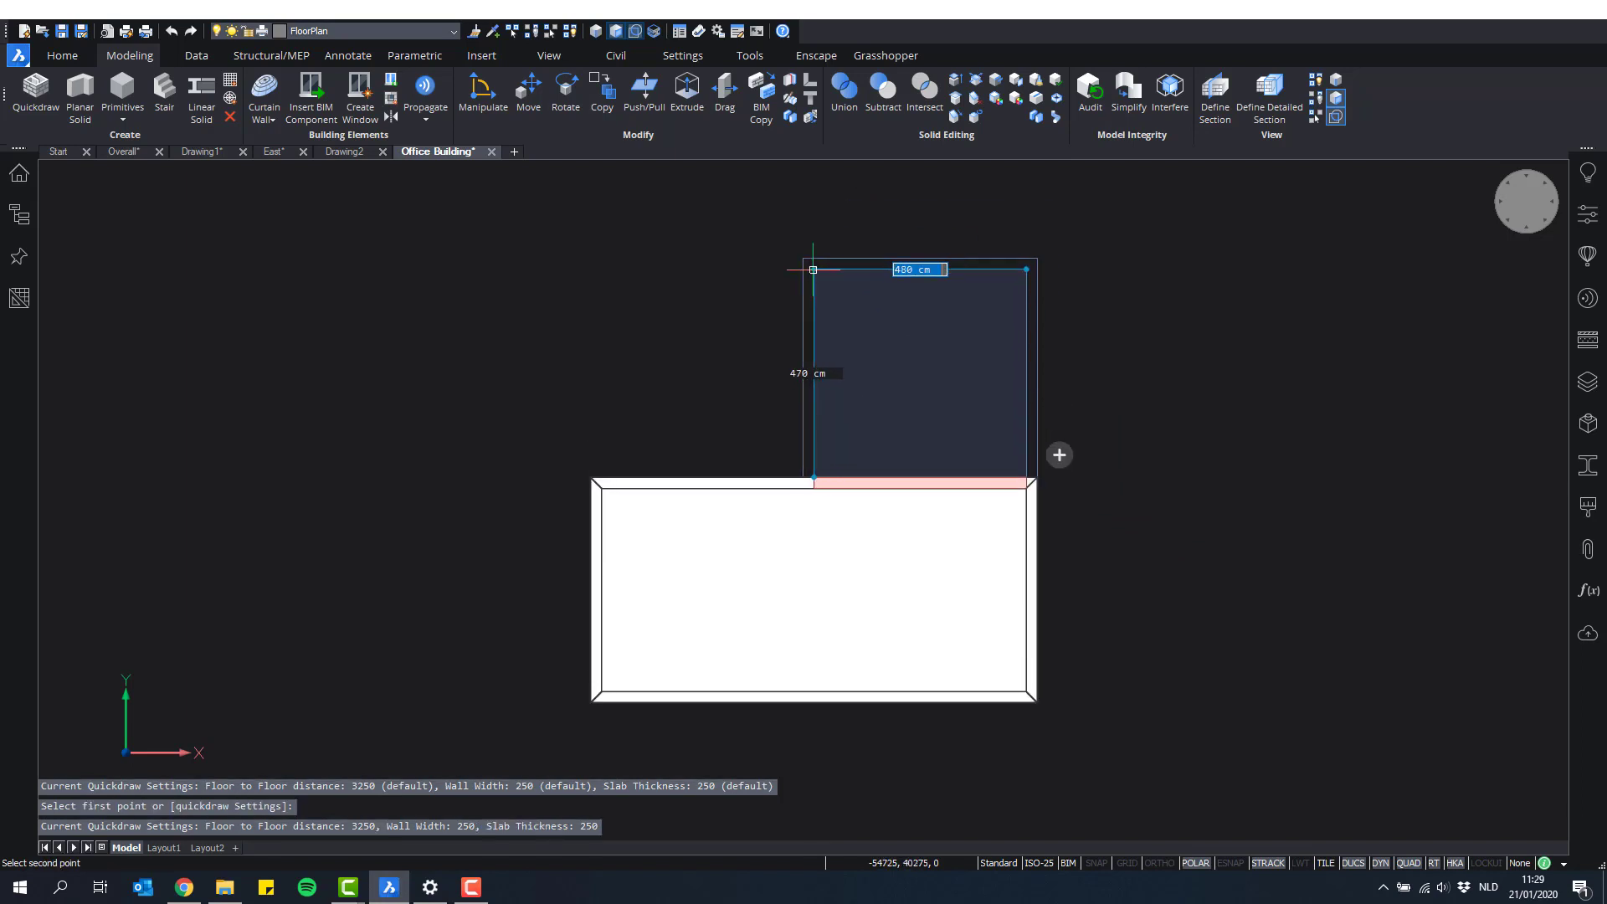
{"action": "left_click", "coordinate": [813, 269]}
{"action": "middle_click_drag", "start_coordinate": [1167, 490], "coordinate": [1378, 456], "text": "shift"}
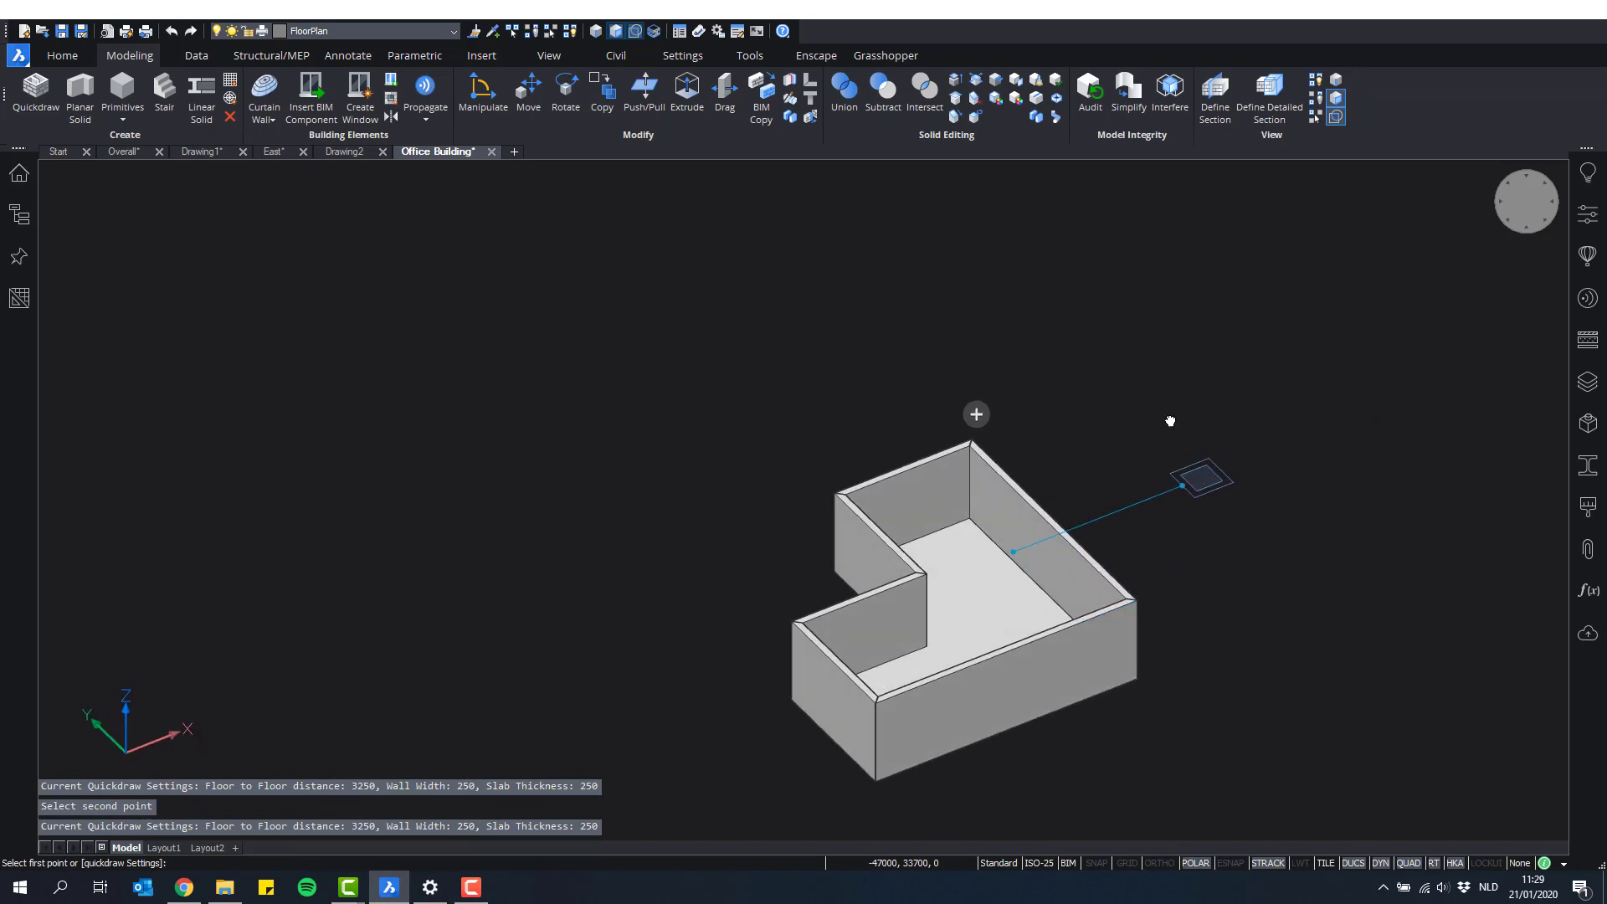
{"action": "middle_click_drag", "start_coordinate": [1169, 424], "coordinate": [1132, 359]}
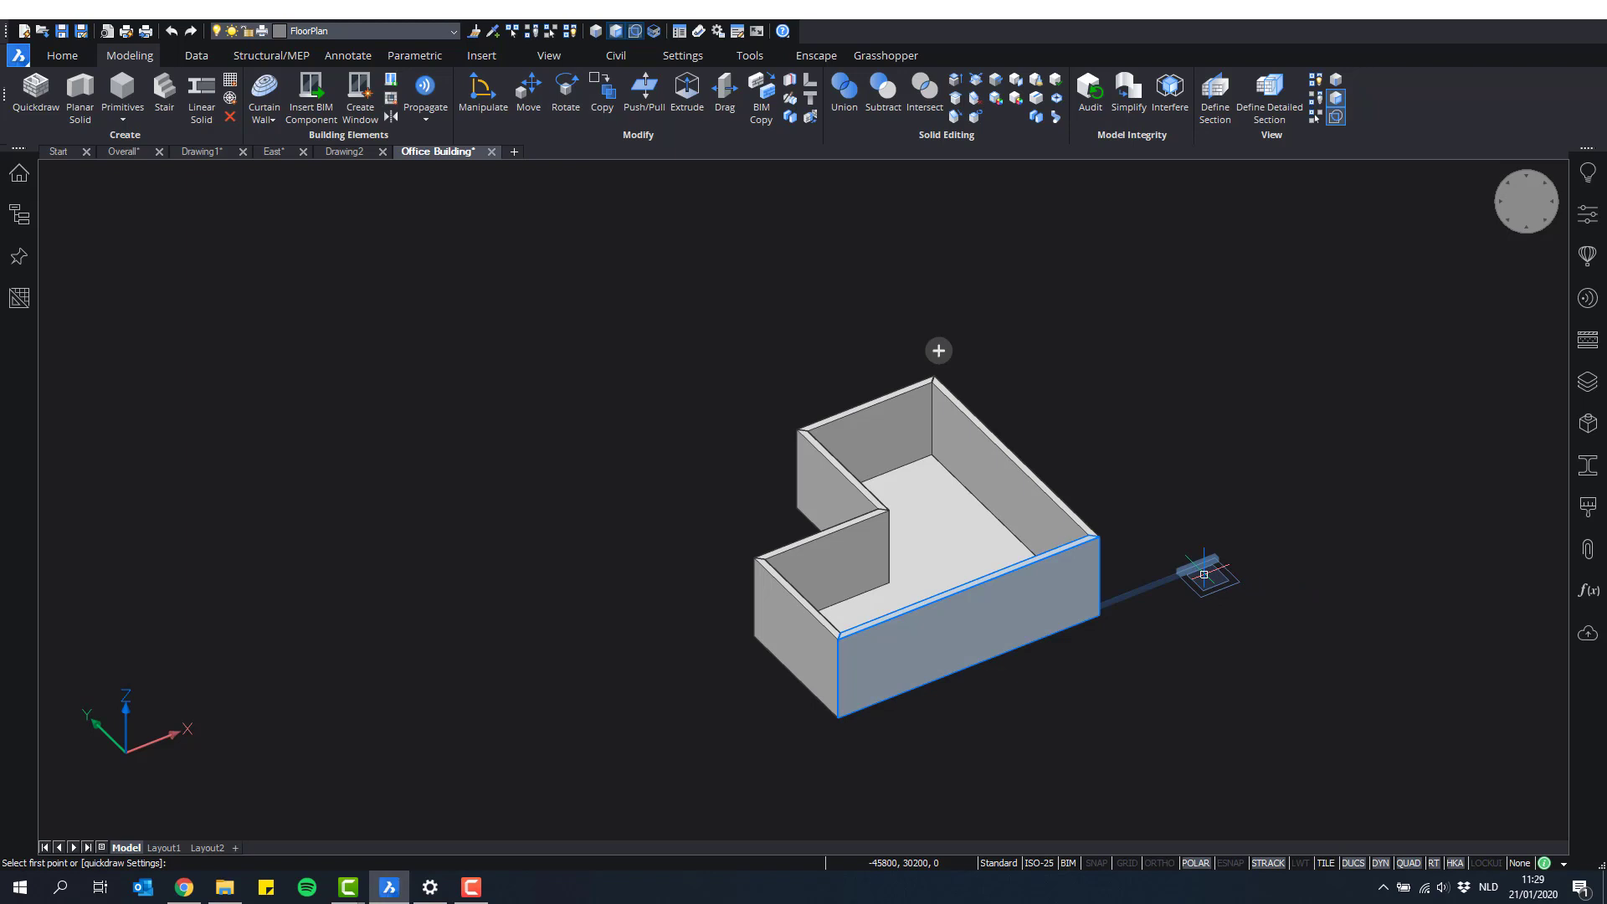
{"action": "key", "text": "ctrl+z"}
{"action": "key", "text": "ctrl+z"}
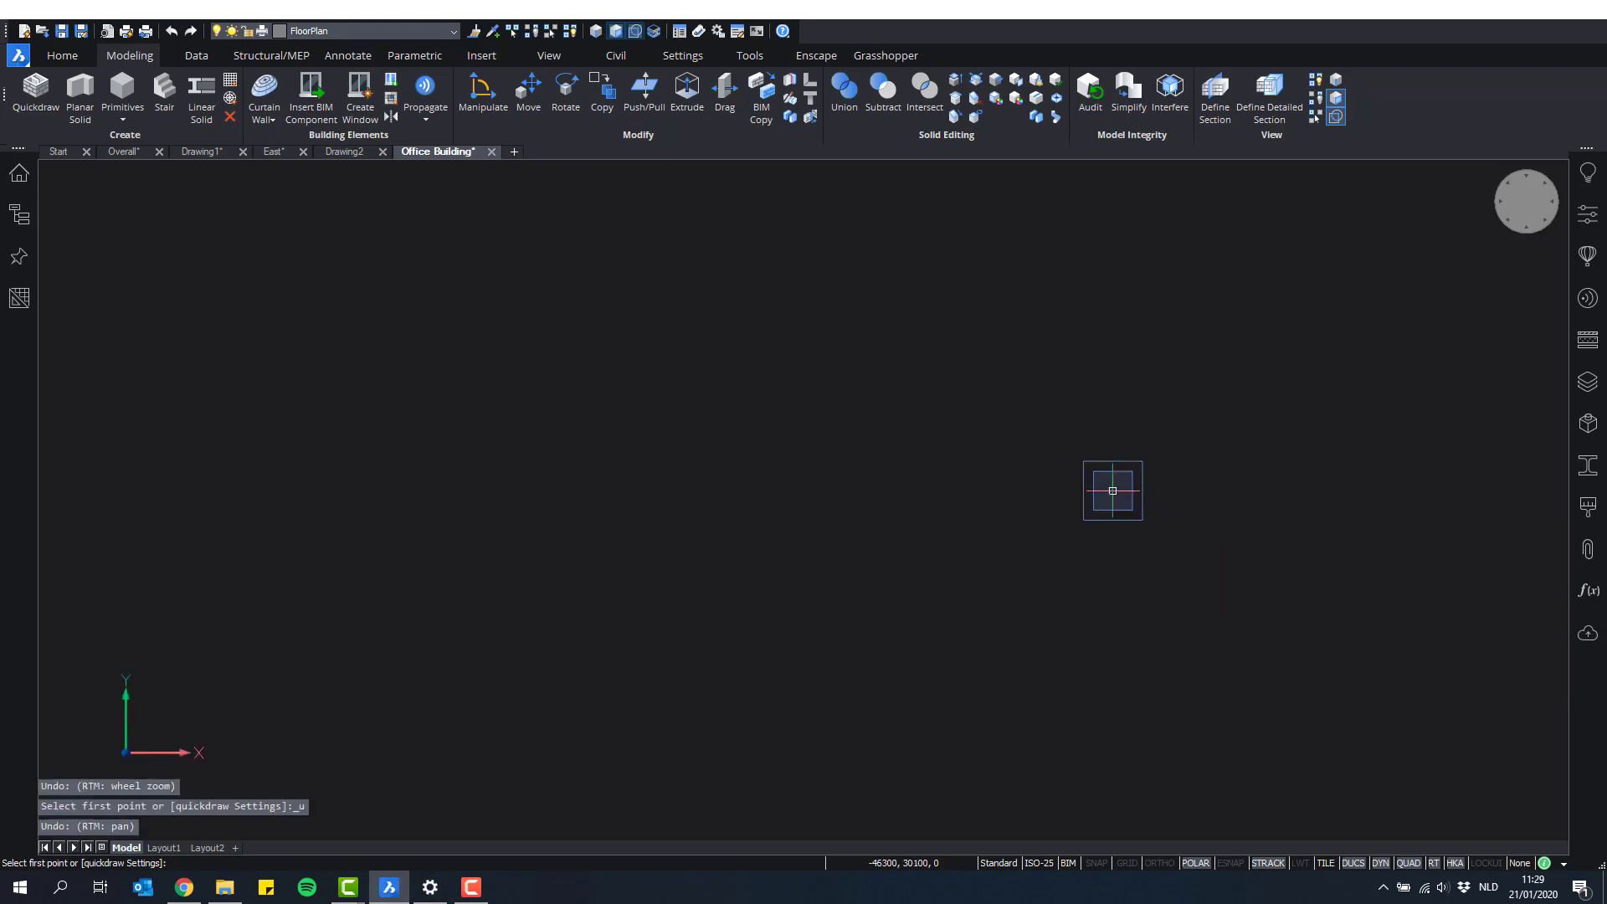
Step: Trace the main rectangular part of the L-shaped floor plan with Quickdraw as a room 20 m by 18 m, following the plan's wall lines
{"action": "middle_click_drag", "start_coordinate": [1206, 497], "coordinate": [586, 411]}
{"action": "scroll", "coordinate": [680, 414], "scroll_direction": "down", "scroll_amount": 1}
{"action": "middle_click_drag", "start_coordinate": [1118, 480], "coordinate": [862, 370]}
{"action": "scroll", "coordinate": [877, 384], "scroll_direction": "up", "scroll_amount": 2}
{"action": "scroll", "coordinate": [877, 384], "scroll_direction": "up", "scroll_amount": 4}
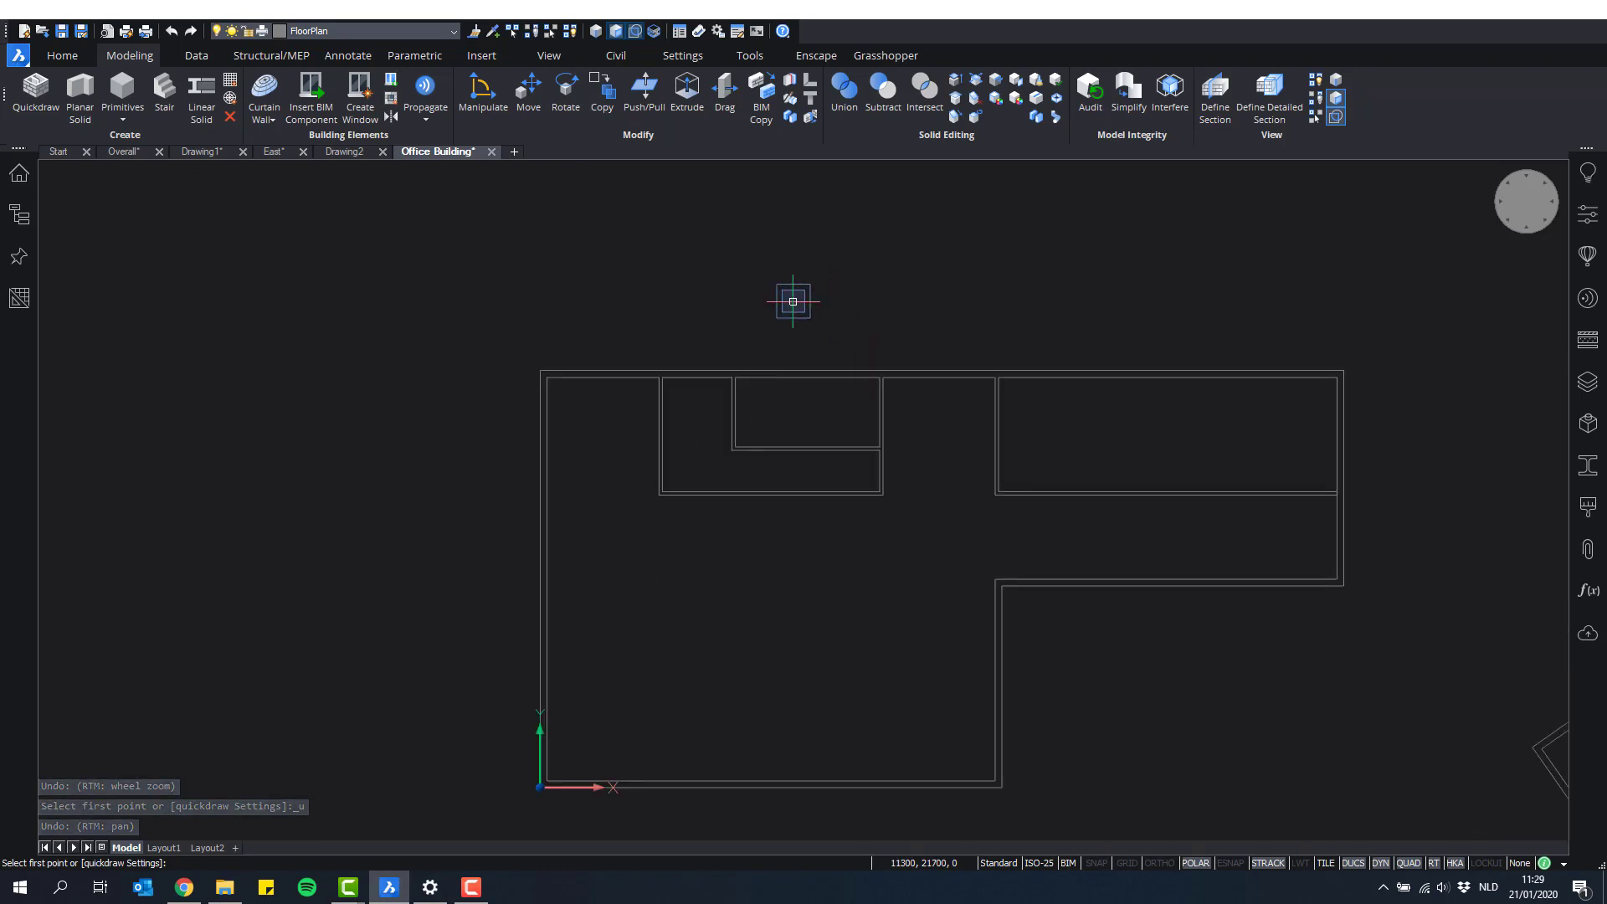
{"action": "middle_click_drag", "start_coordinate": [779, 304], "coordinate": [685, 222]}
{"action": "scroll", "coordinate": [677, 212], "scroll_direction": "down", "scroll_amount": 1}
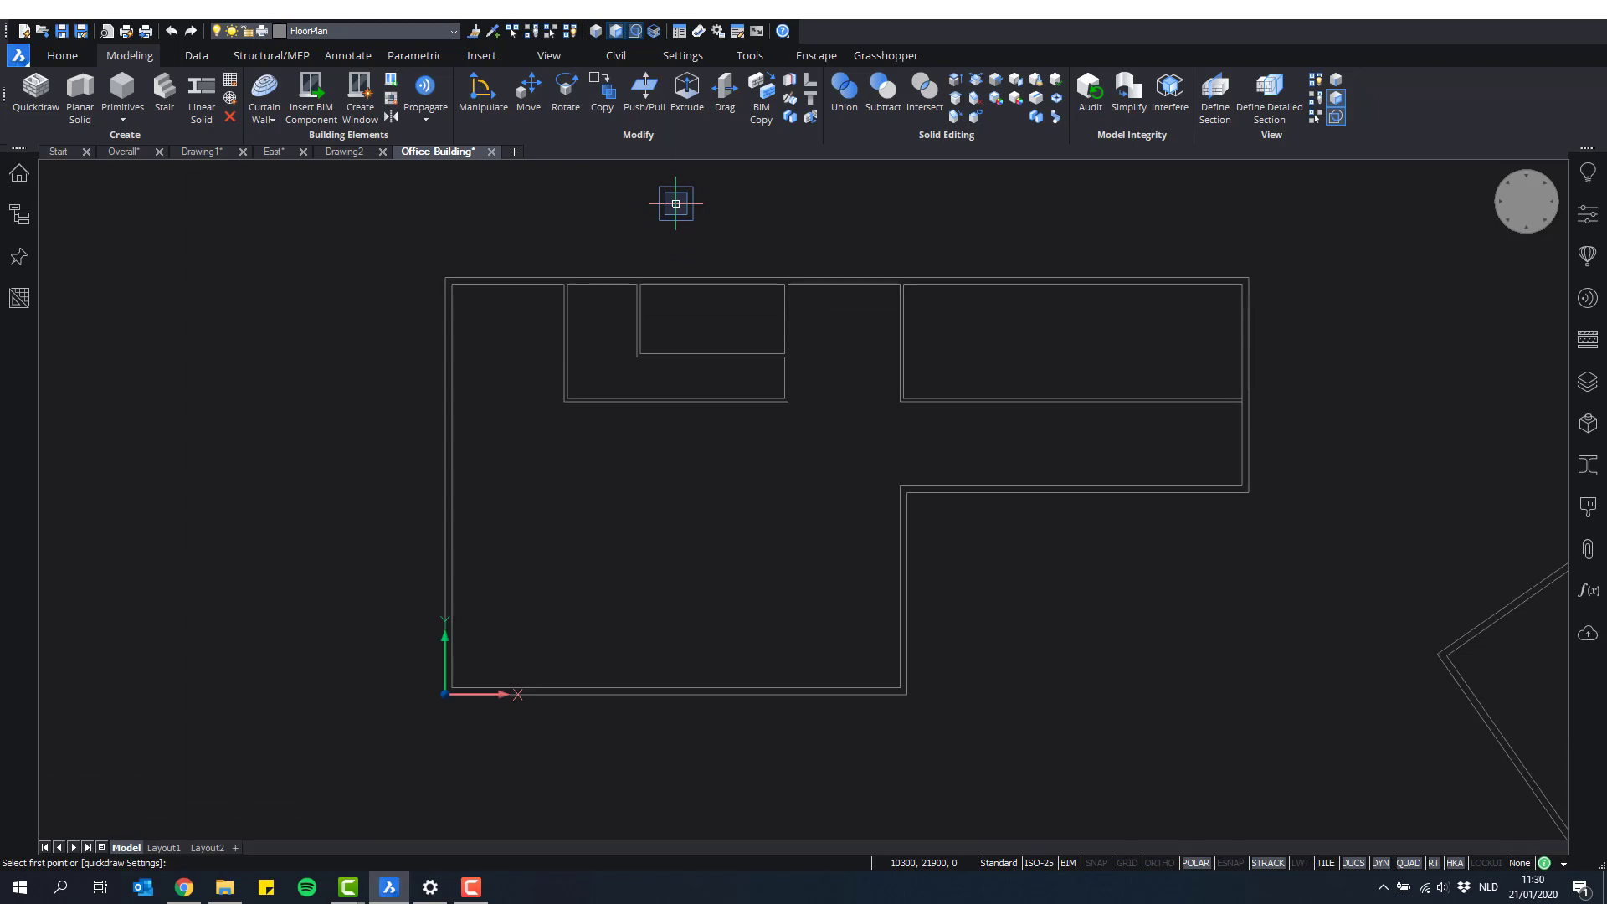
{"action": "scroll", "coordinate": [507, 221], "scroll_direction": "up", "scroll_amount": 3}
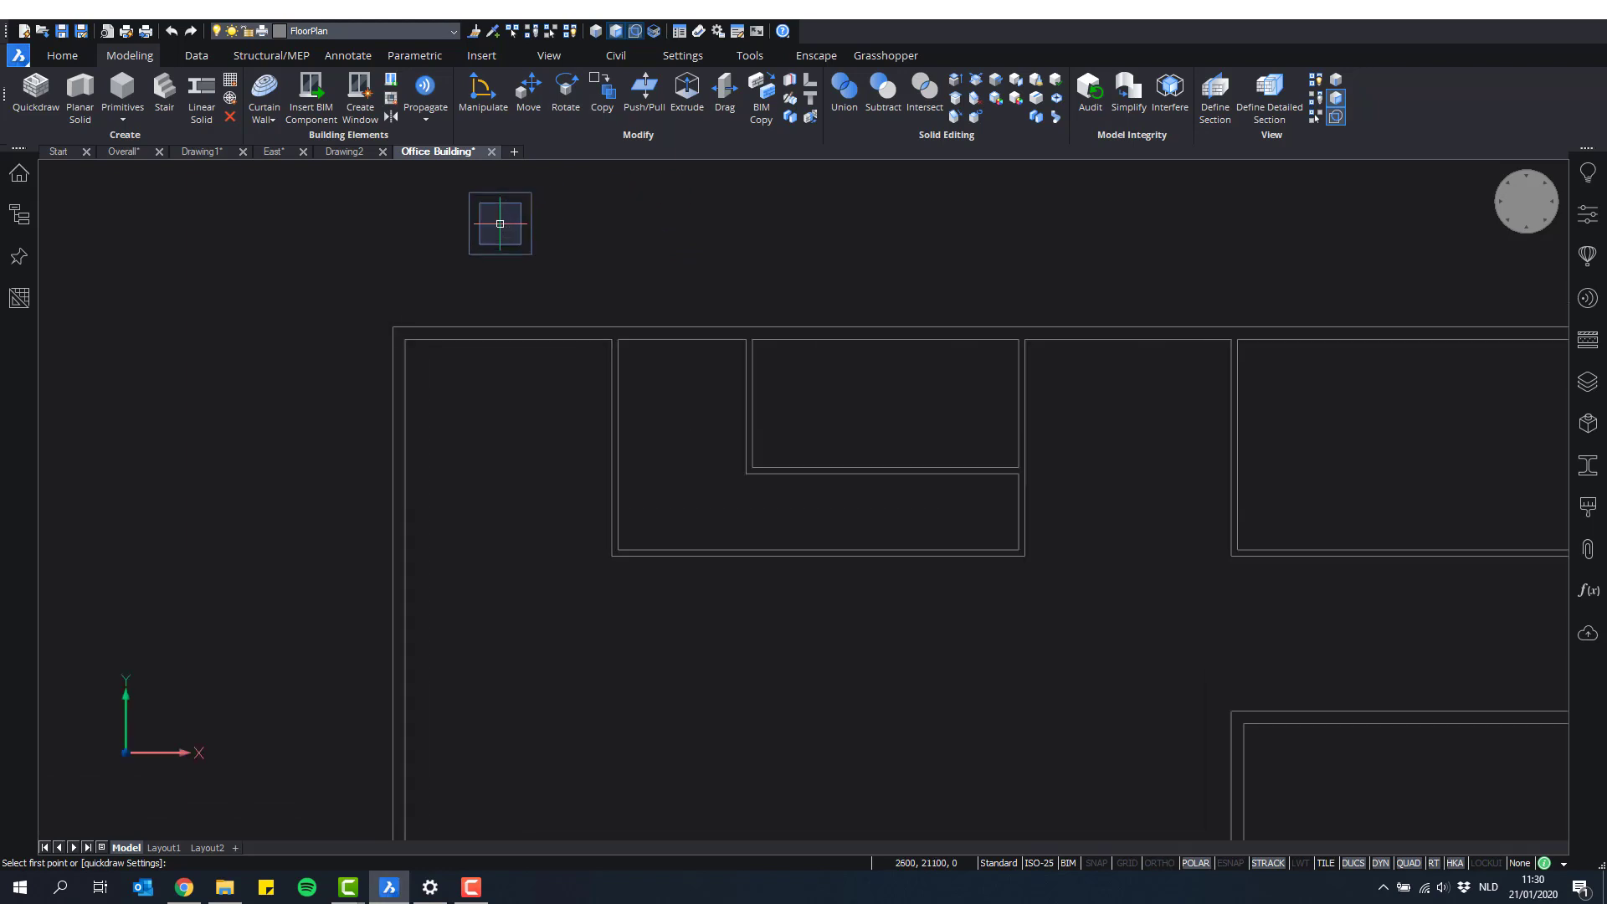
{"action": "middle_click_drag", "start_coordinate": [553, 245], "coordinate": [641, 246]}
{"action": "scroll", "coordinate": [642, 245], "scroll_direction": "up", "scroll_amount": 1}
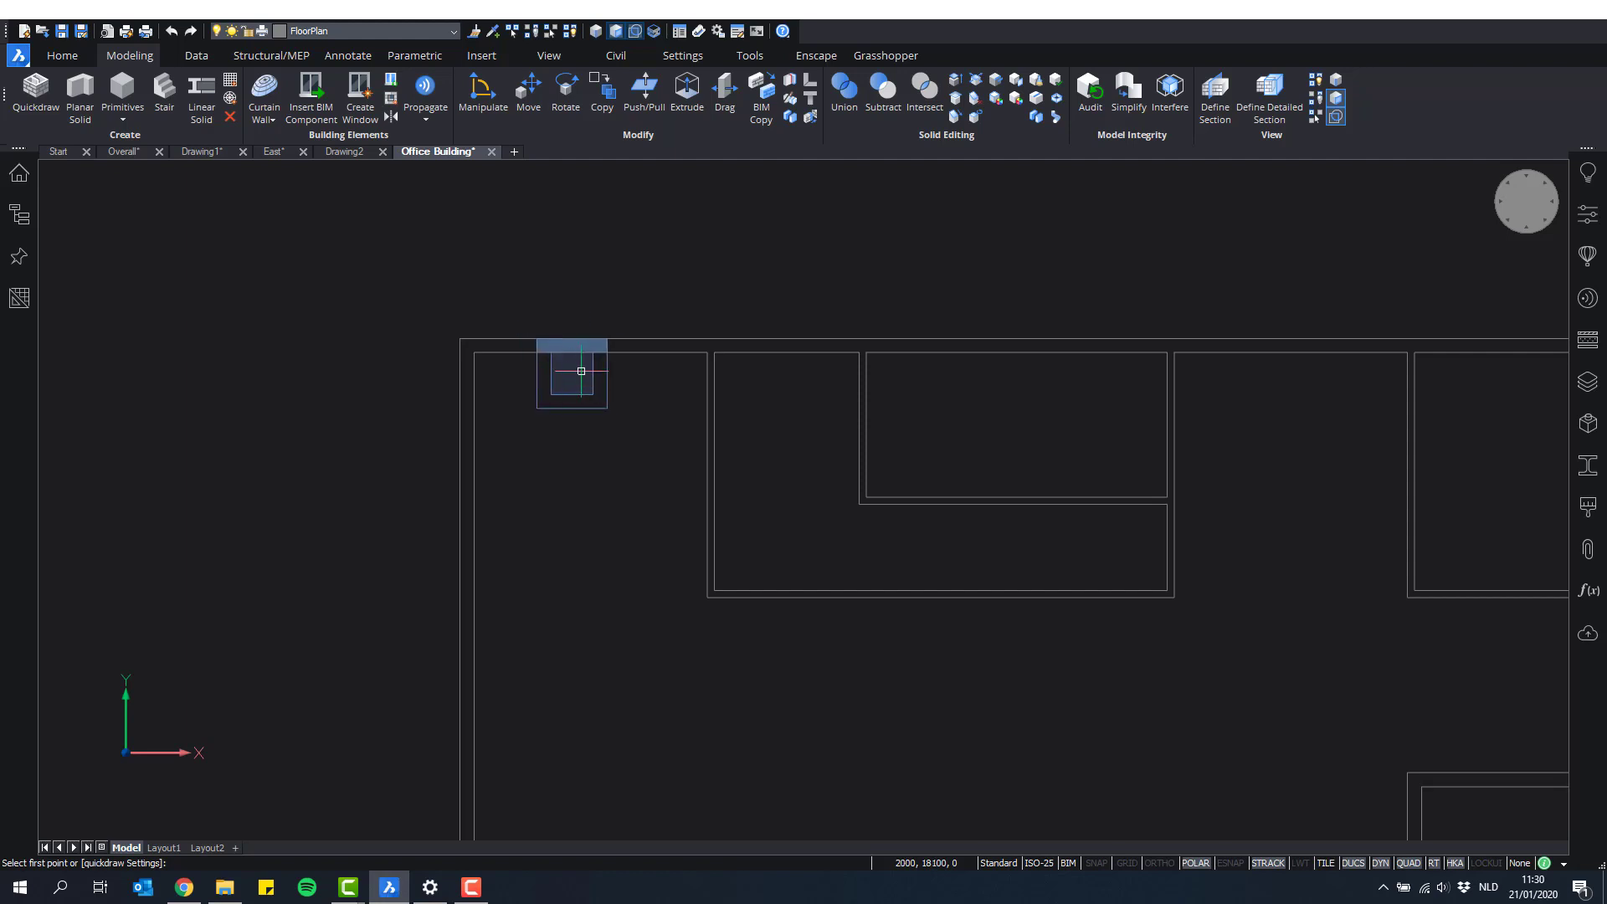
{"action": "left_click", "coordinate": [487, 371]}
{"action": "scroll", "coordinate": [699, 519], "scroll_direction": "down", "scroll_amount": 3}
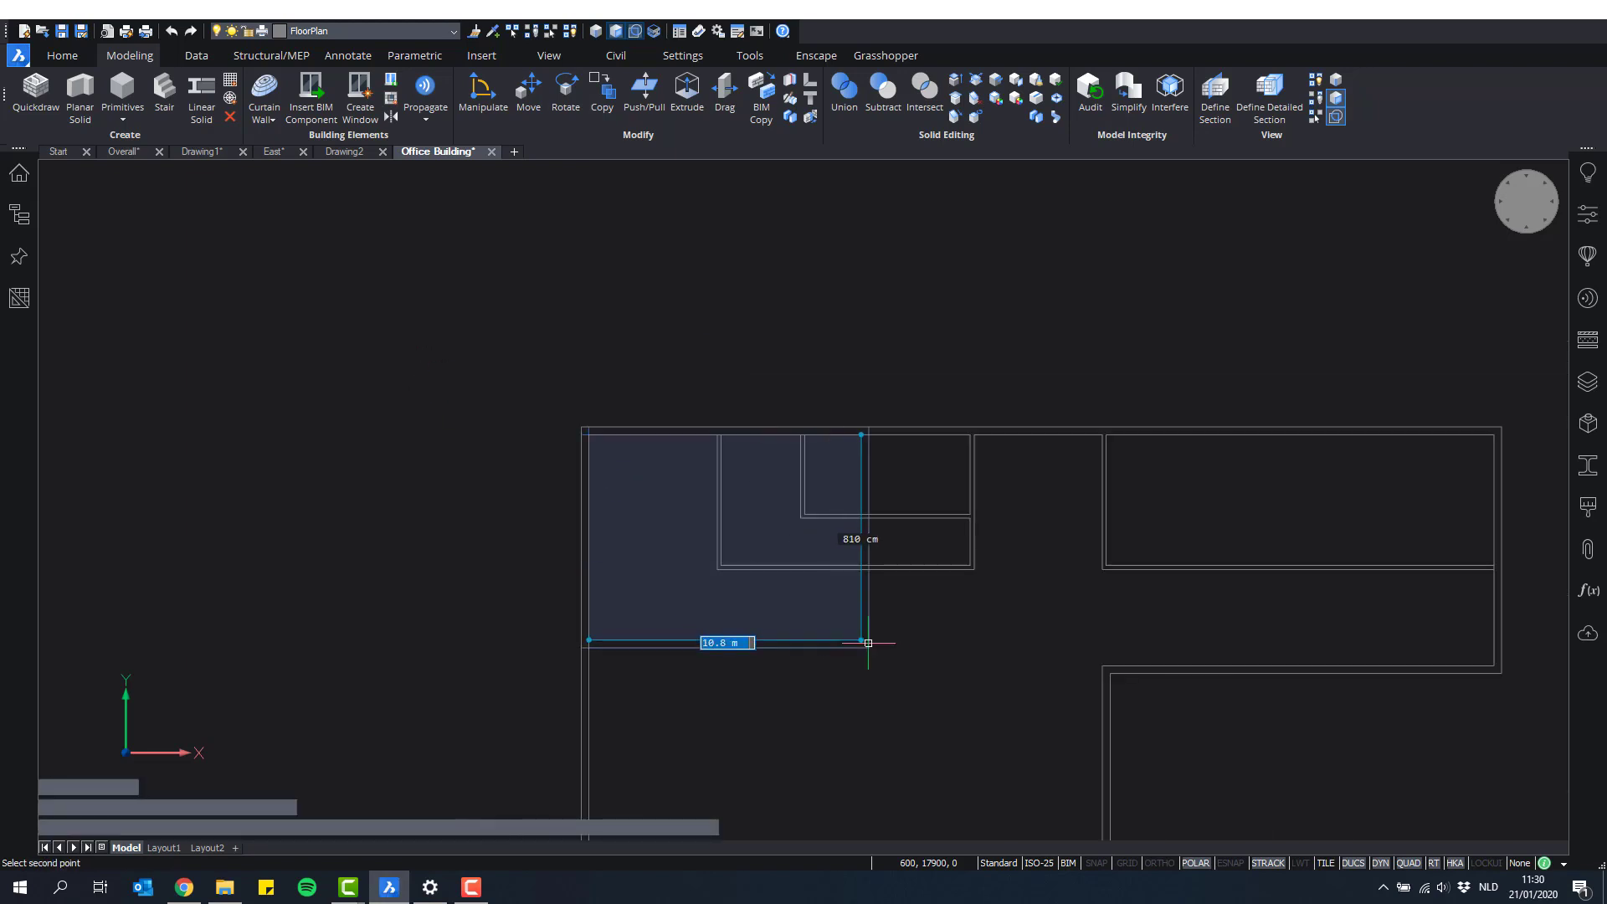
{"action": "middle_click_drag", "start_coordinate": [862, 645], "coordinate": [767, 447]}
{"action": "scroll", "coordinate": [774, 452], "scroll_direction": "down", "scroll_amount": 2}
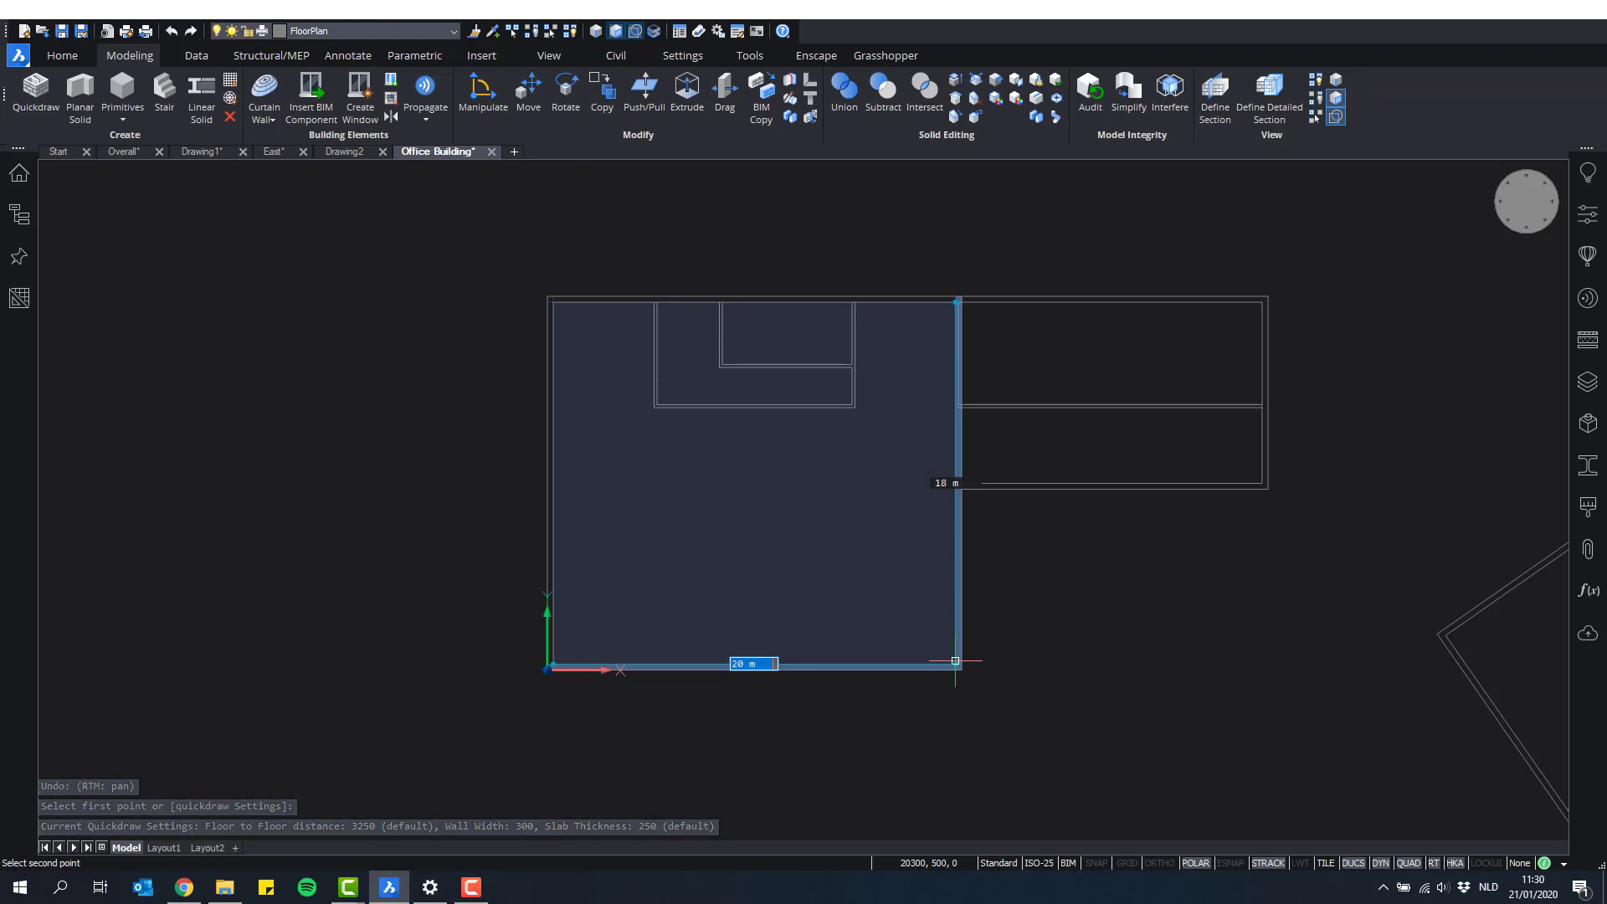
{"action": "left_click", "coordinate": [956, 662]}
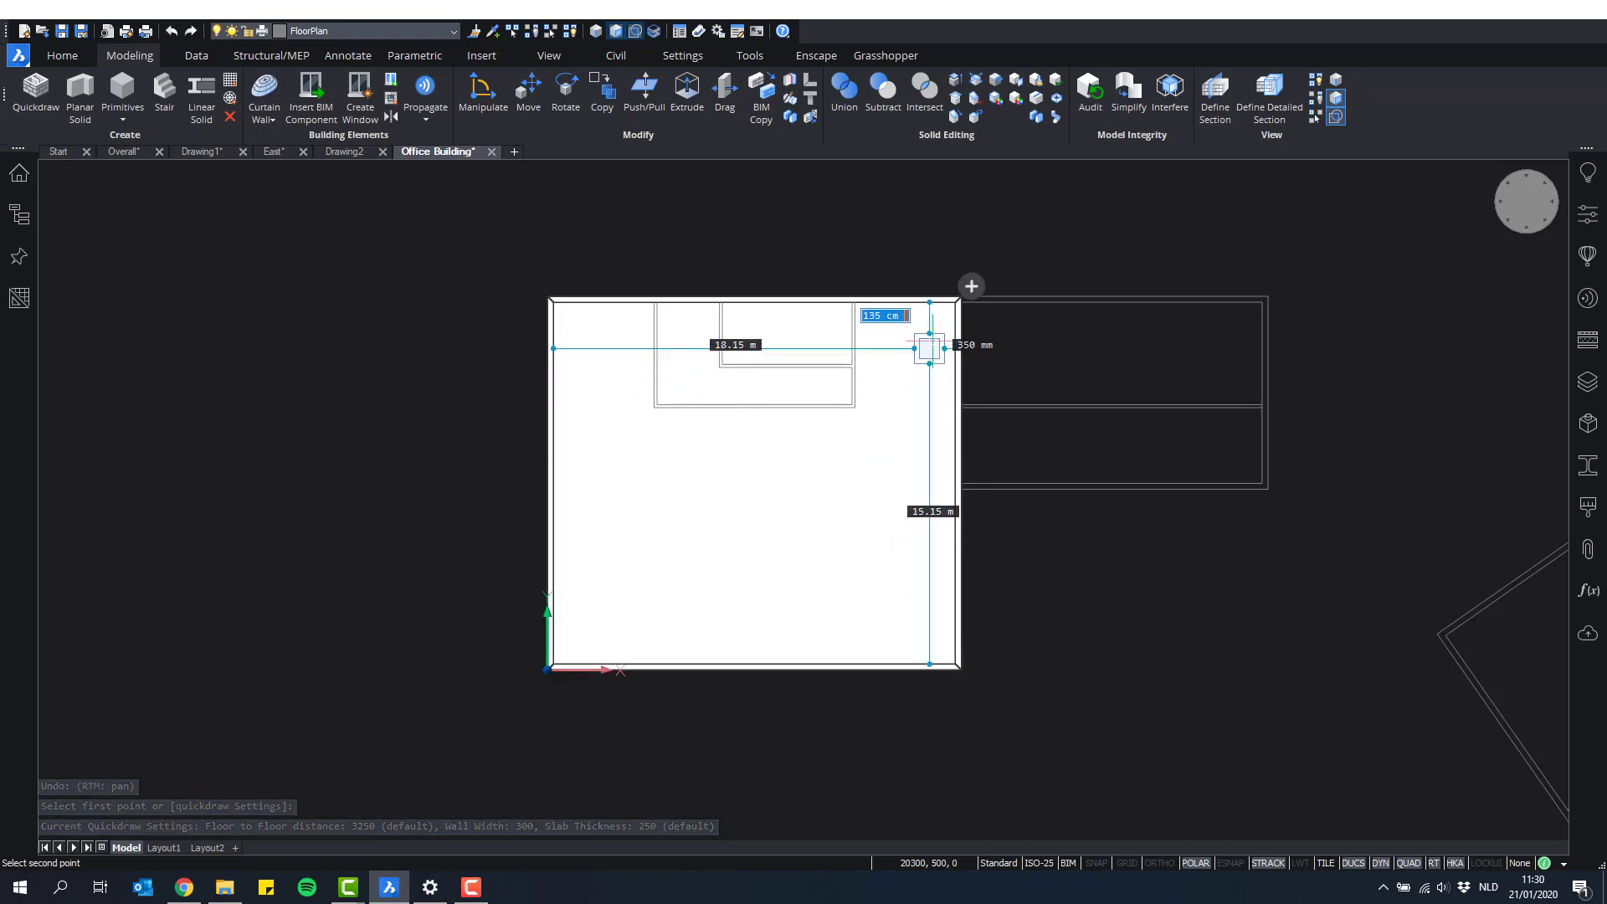
{"action": "left_click", "coordinate": [944, 314]}
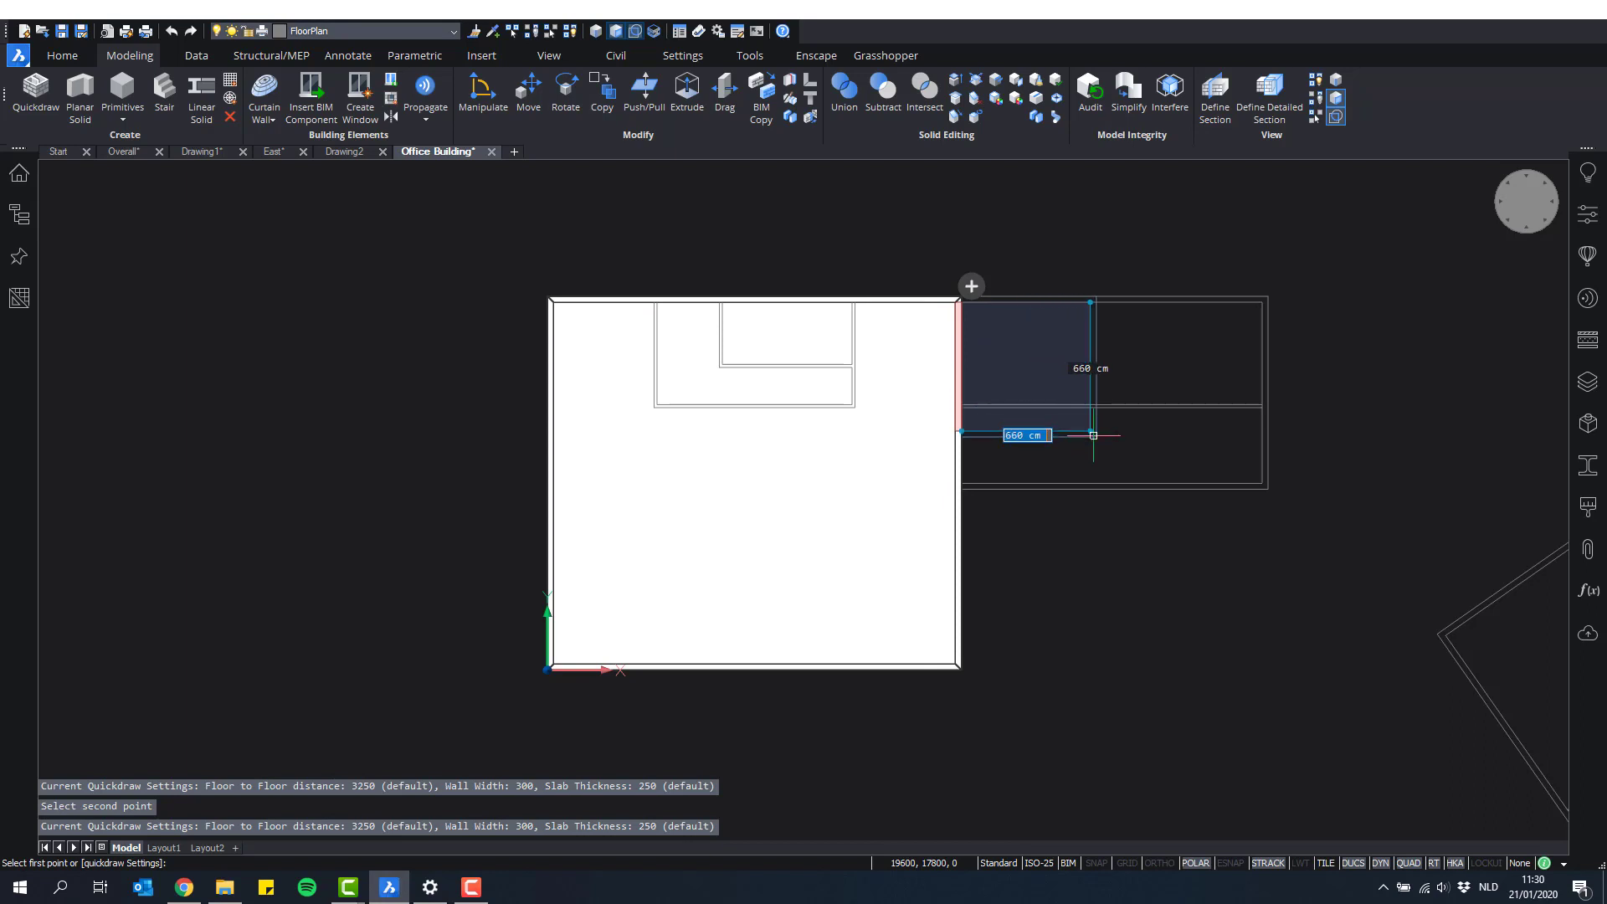
{"action": "left_click", "coordinate": [941, 327]}
{"action": "key", "text": "Escape"}
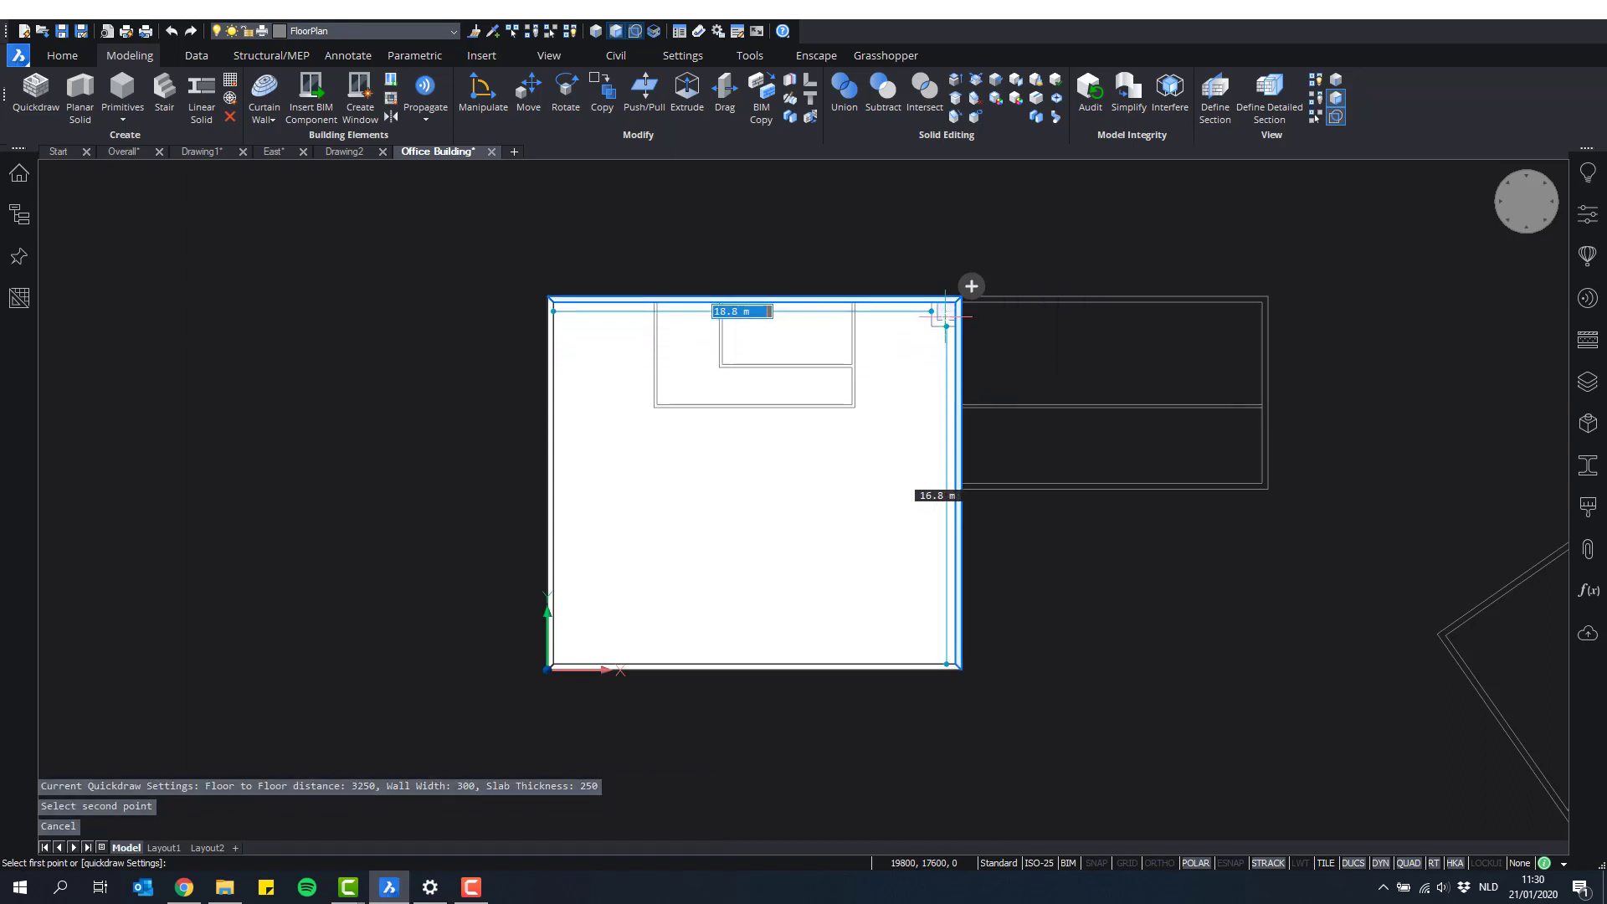
Step: Extend the main room with a Quickdraw rectangle of 14.95 m by 900 cm that follows the outline of the plan's wing
{"action": "scroll", "coordinate": [1005, 373], "scroll_direction": "up", "scroll_amount": 3}
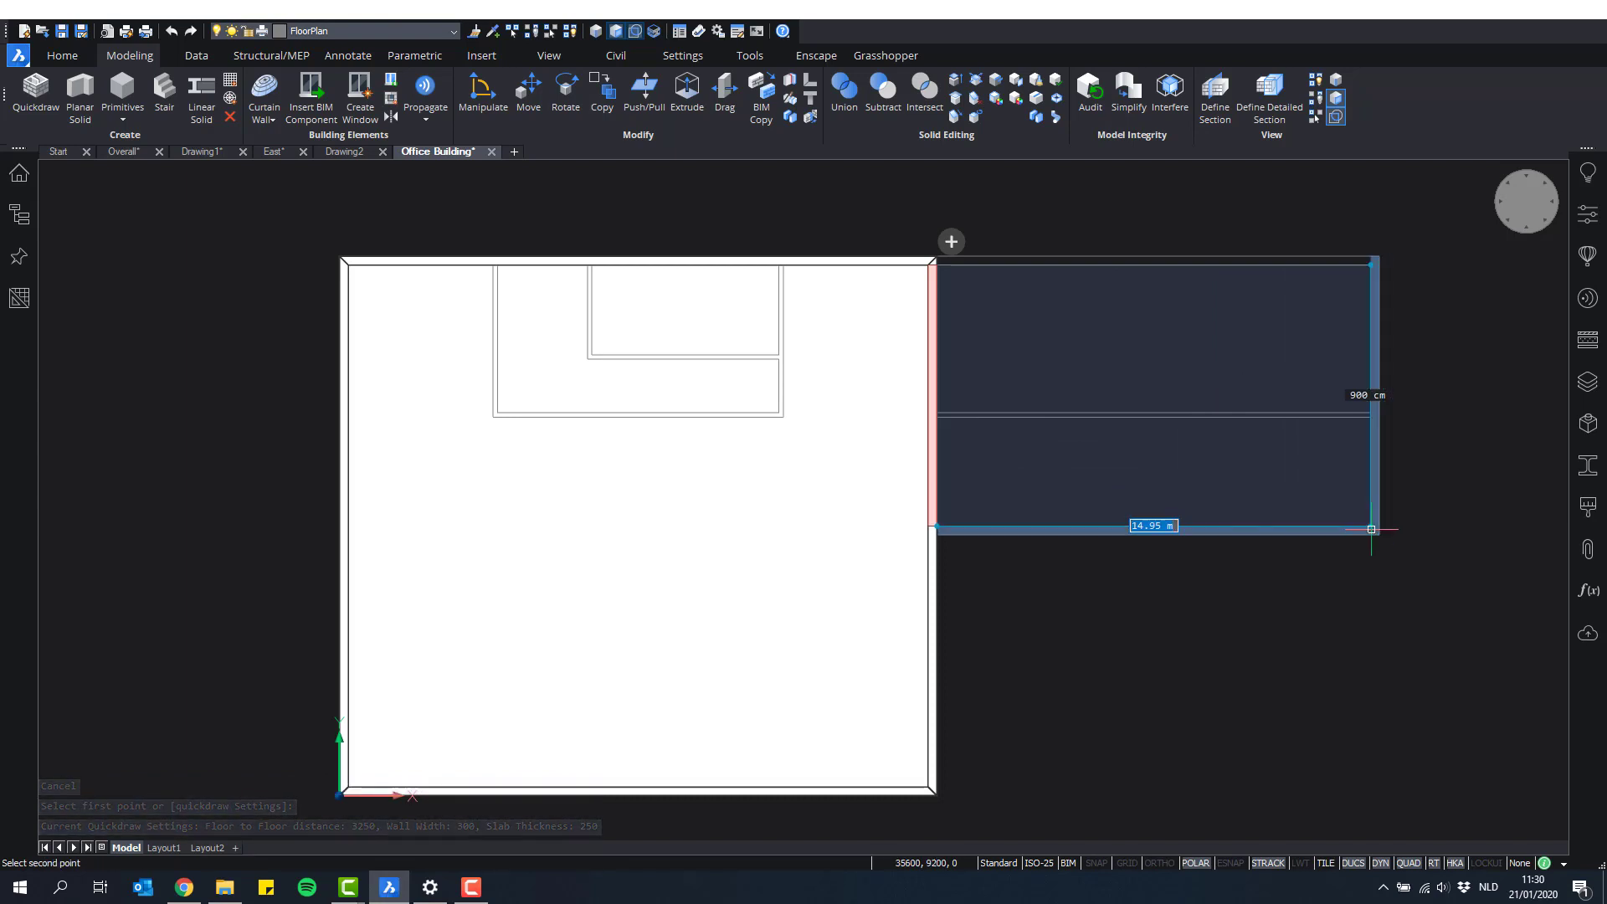
{"action": "left_click", "coordinate": [1371, 529]}
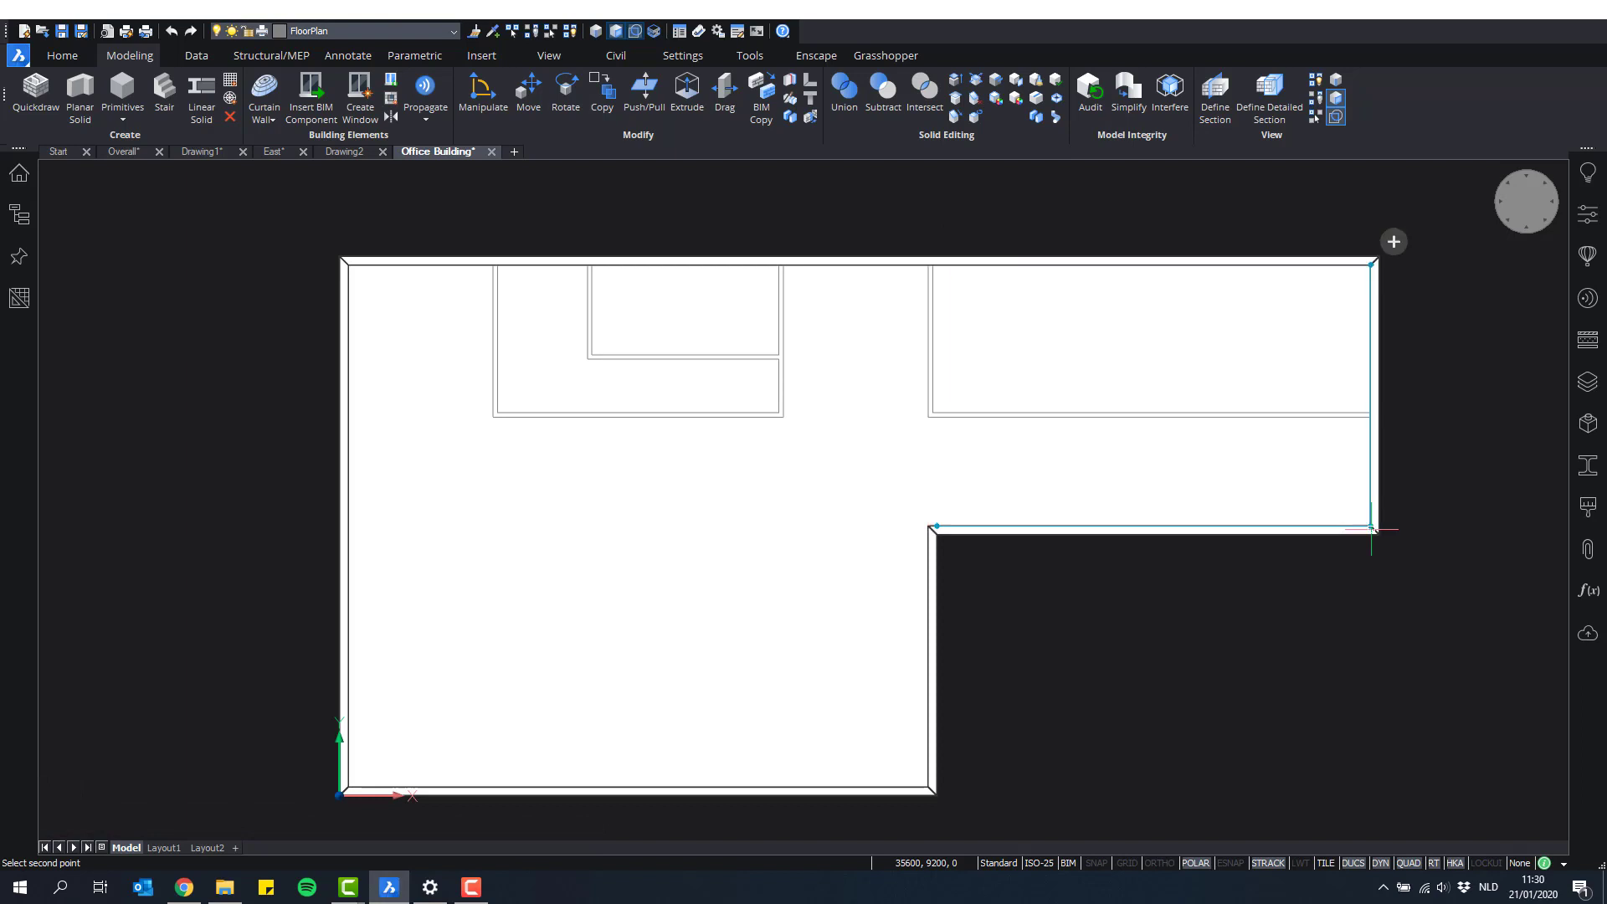
{"action": "scroll", "coordinate": [1294, 729], "scroll_direction": "down", "scroll_amount": 2}
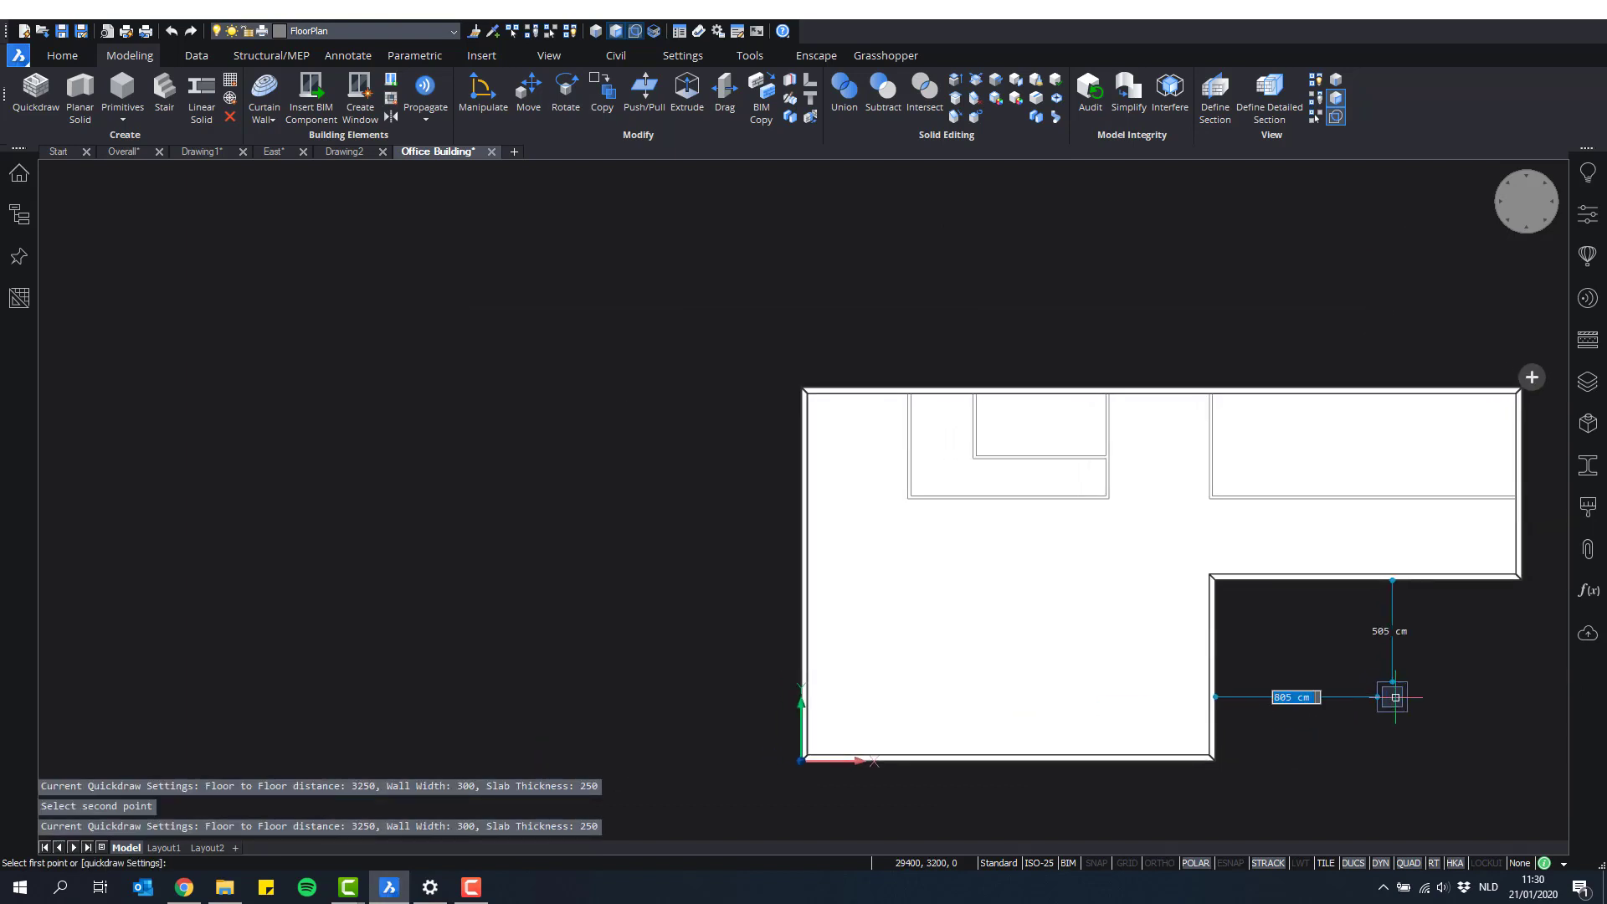
Step: Trace the partitions of the larger core room against the rear wall with a Quickdraw rectangle 970 cm wide, ending outside the building
{"action": "scroll", "coordinate": [1296, 693], "scroll_direction": "up", "scroll_amount": 4}
{"action": "scroll", "coordinate": [850, 741], "scroll_direction": "up", "scroll_amount": 1}
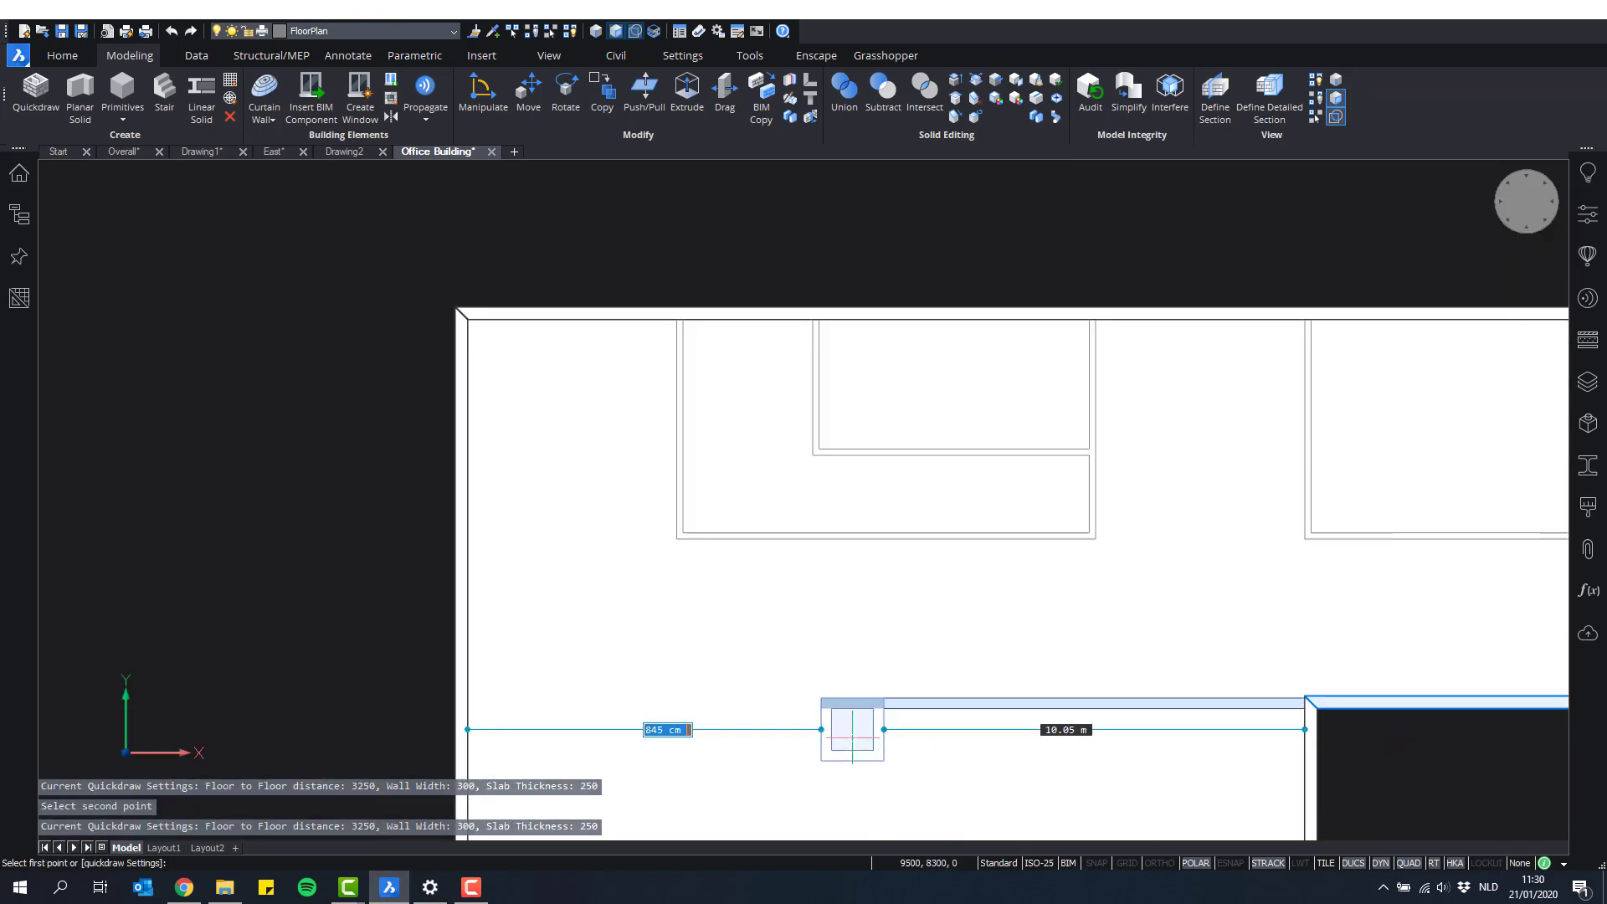
{"action": "scroll", "coordinate": [753, 661], "scroll_direction": "up", "scroll_amount": 1}
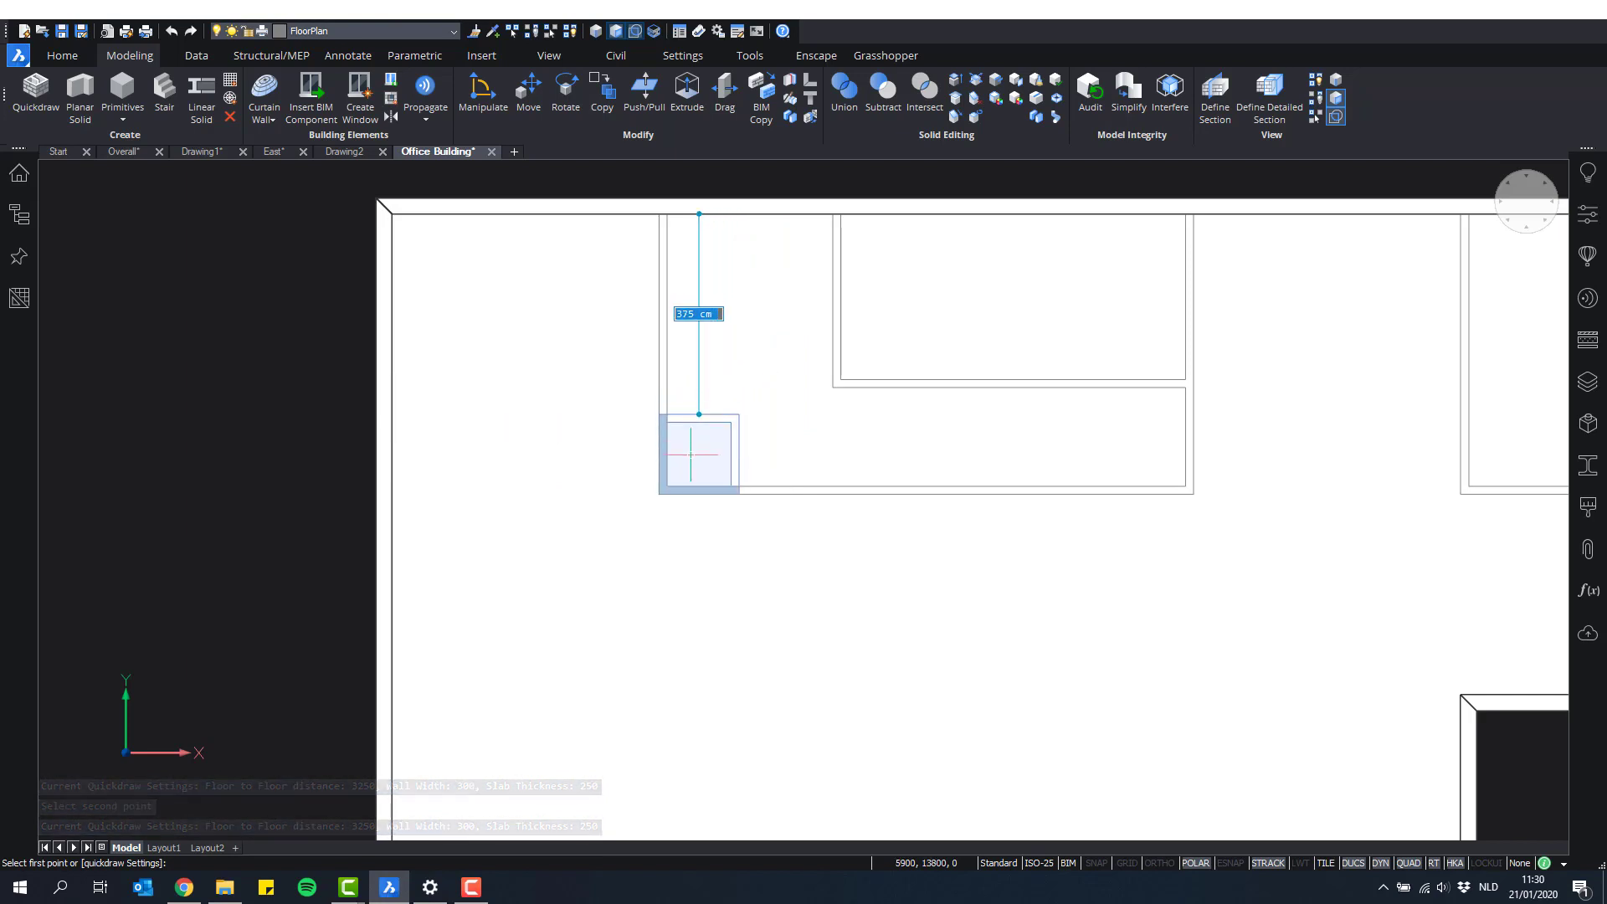
{"action": "scroll", "coordinate": [827, 374], "scroll_direction": "down", "scroll_amount": 2}
{"action": "middle_click_drag", "start_coordinate": [827, 374], "coordinate": [703, 528]}
{"action": "scroll", "coordinate": [707, 523], "scroll_direction": "down", "scroll_amount": 1}
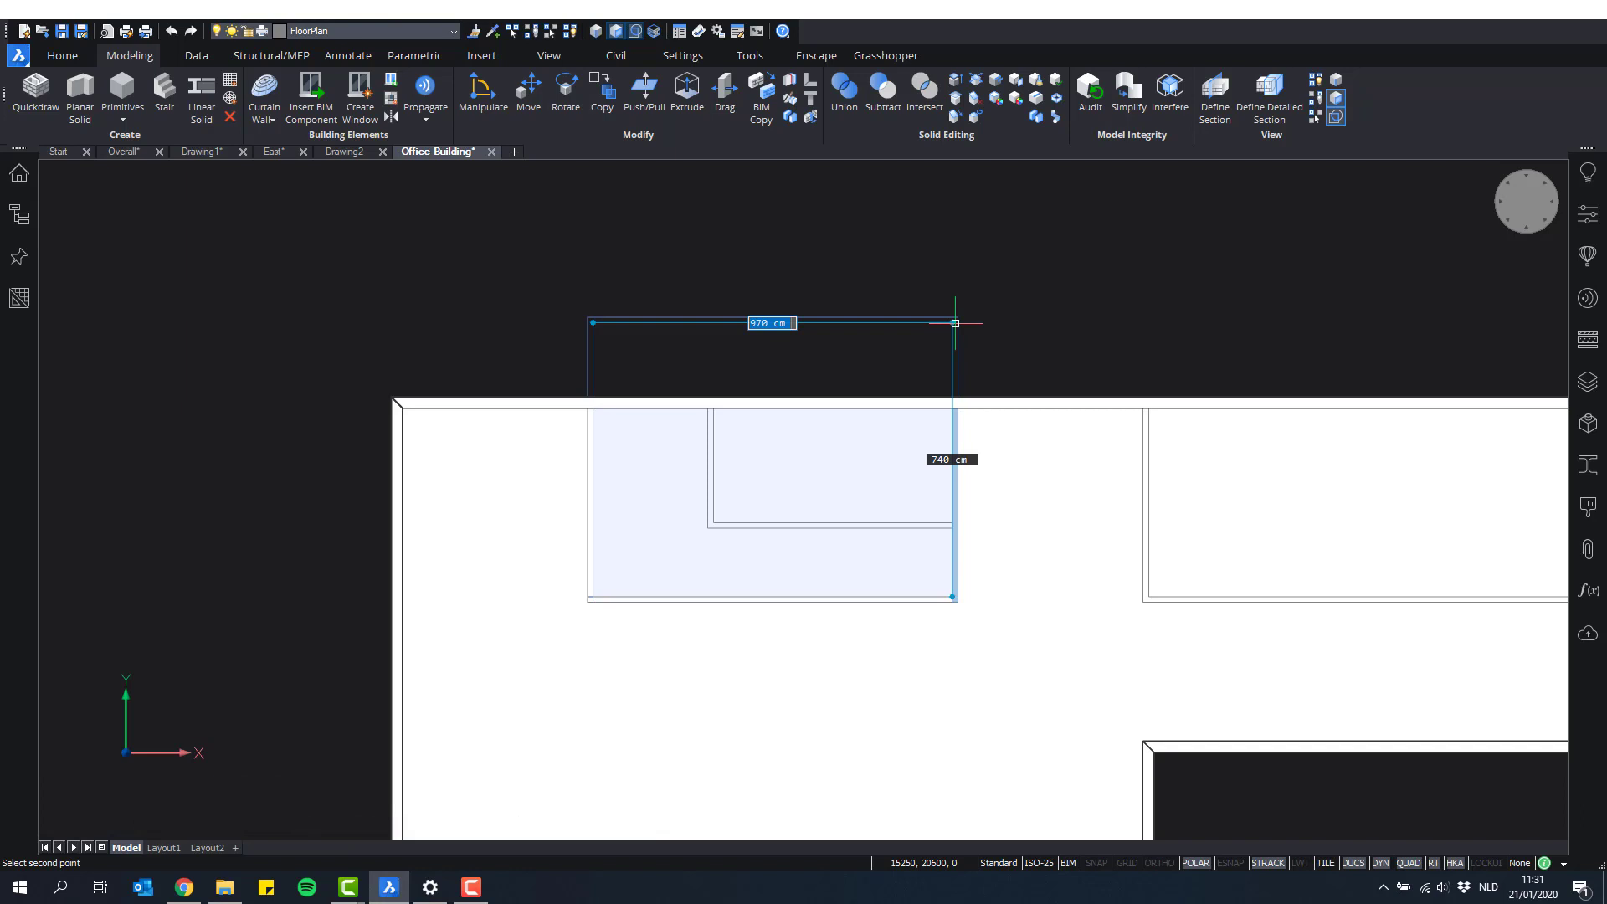
{"action": "left_click", "coordinate": [955, 246]}
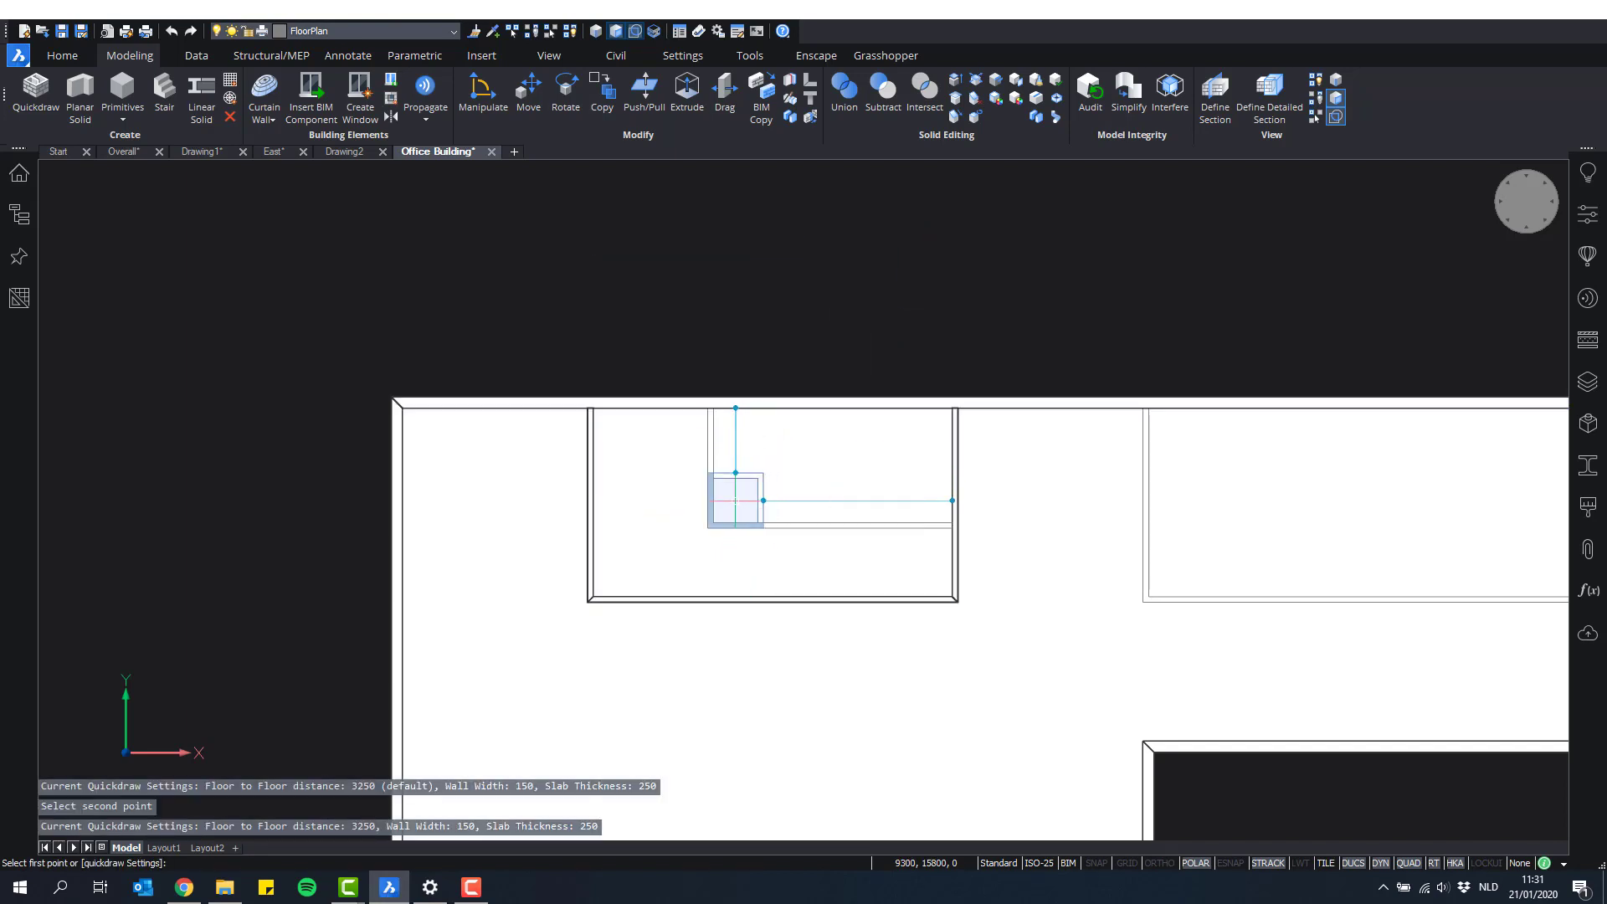
Step: Trace the partitions of the smaller room nested inside the core room, ending the rectangle beyond the outer wall
{"action": "left_click", "coordinate": [736, 501]}
{"action": "left_click", "coordinate": [955, 298]}
{"action": "scroll", "coordinate": [1012, 268], "scroll_direction": "down", "scroll_amount": 1}
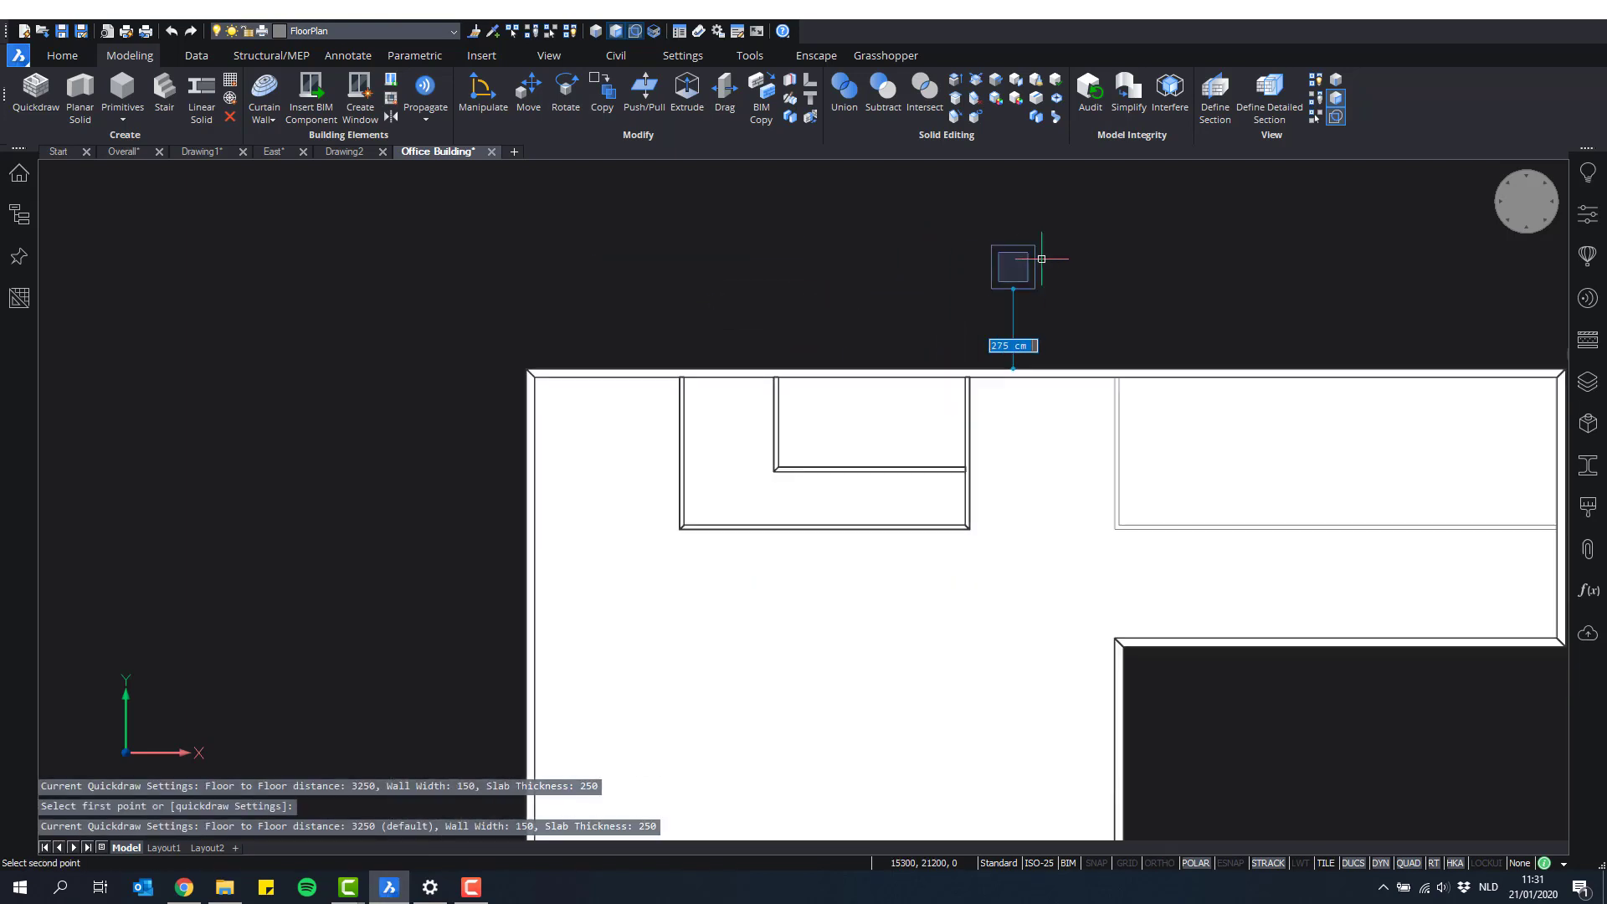
Step: Trace the partitions of the room inside the building's wing with a Quickdraw rectangle that ends beyond the outer corner
{"action": "middle_click_drag", "start_coordinate": [1041, 259], "coordinate": [648, 317]}
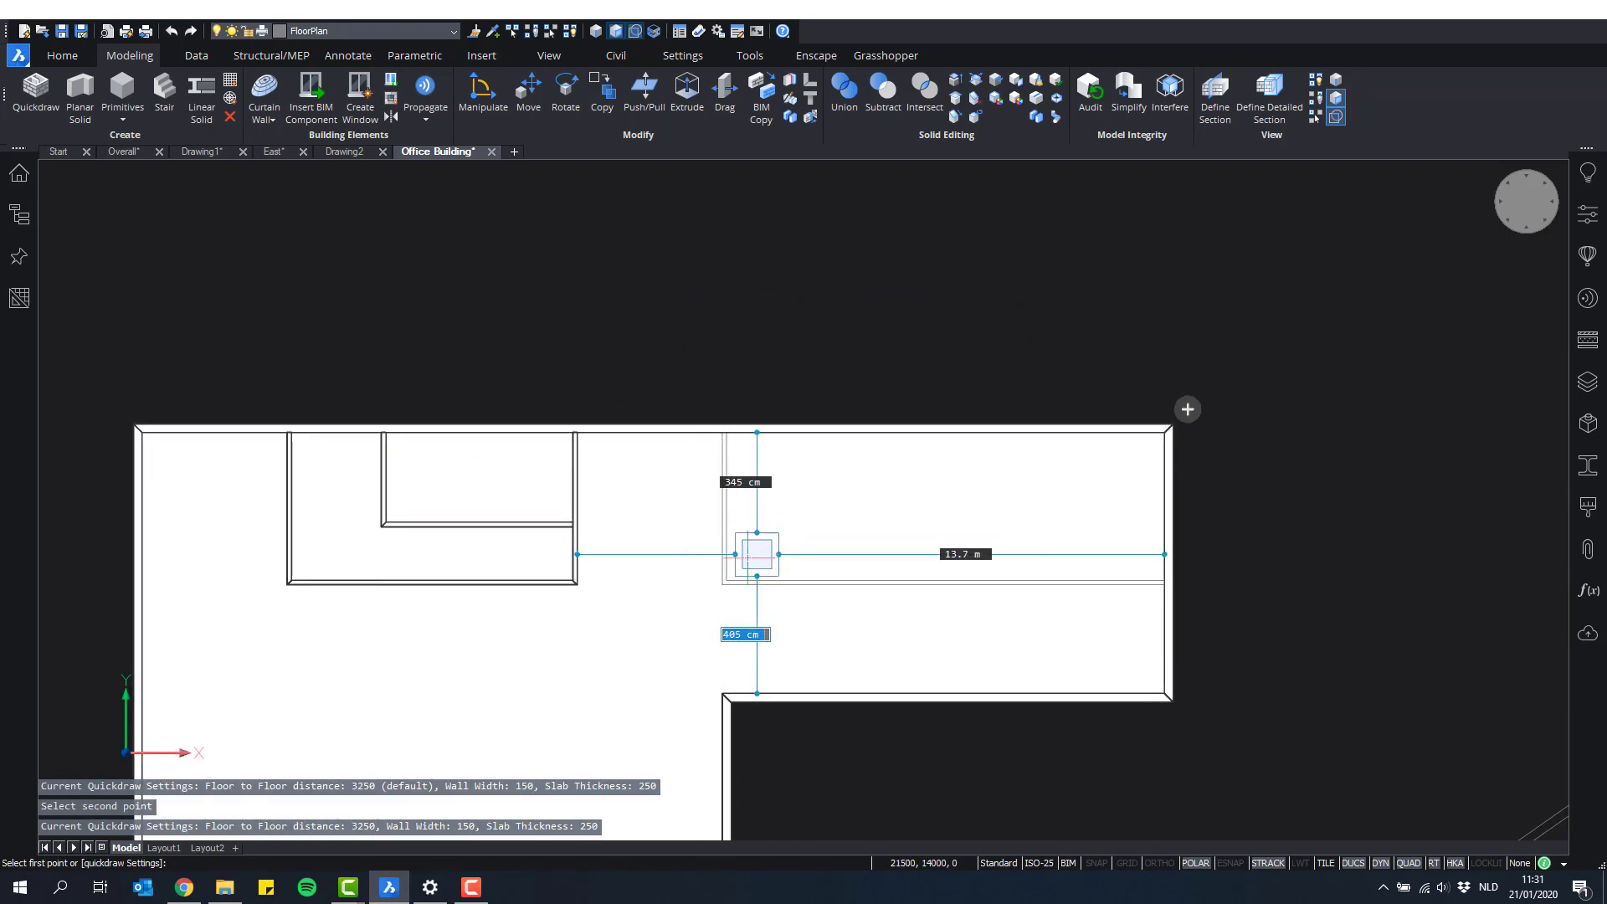
{"action": "left_click", "coordinate": [725, 580]}
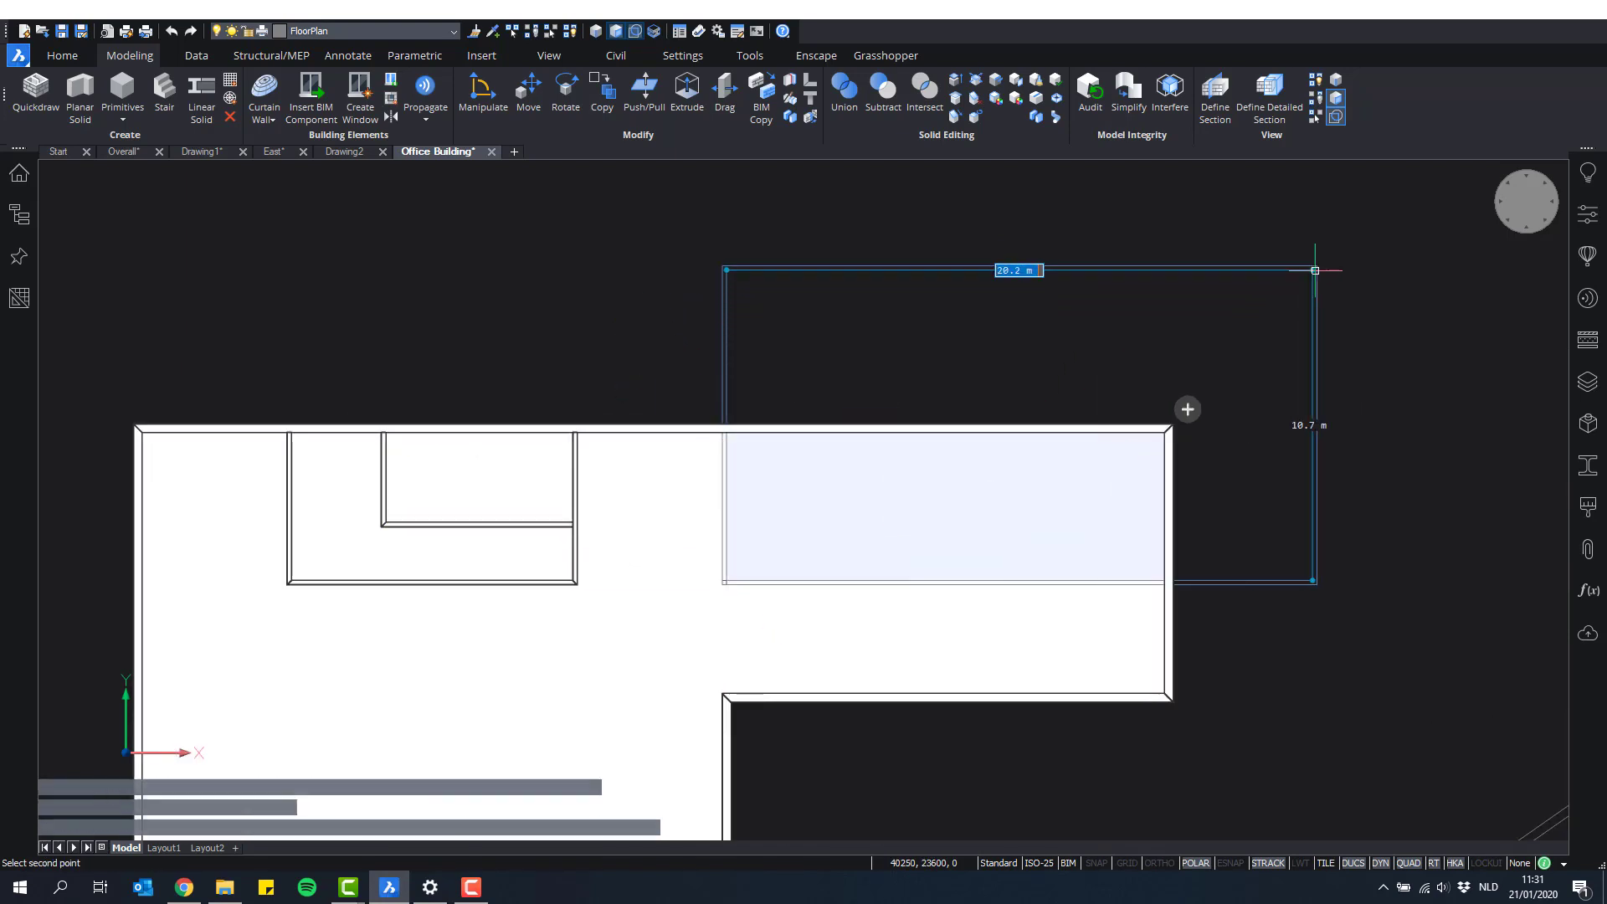
{"action": "left_click", "coordinate": [1318, 265]}
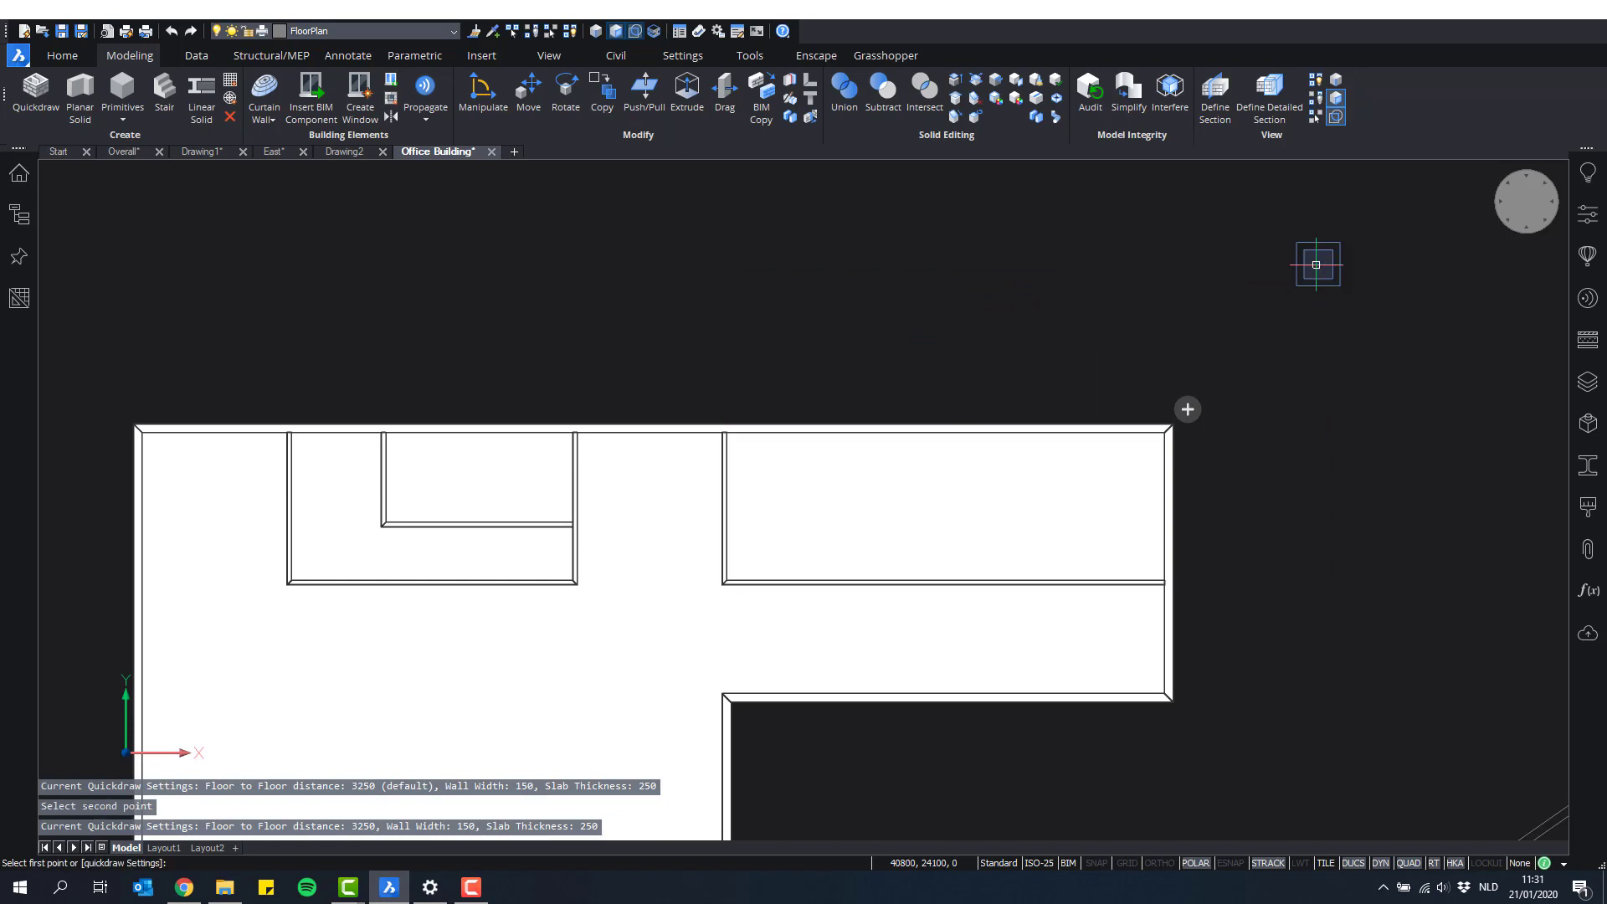
Step: Stack four more storeys with the same outer walls and partitions on top of the ground floor using Quickdraw
{"action": "scroll", "coordinate": [1321, 564], "scroll_direction": "down", "scroll_amount": 3}
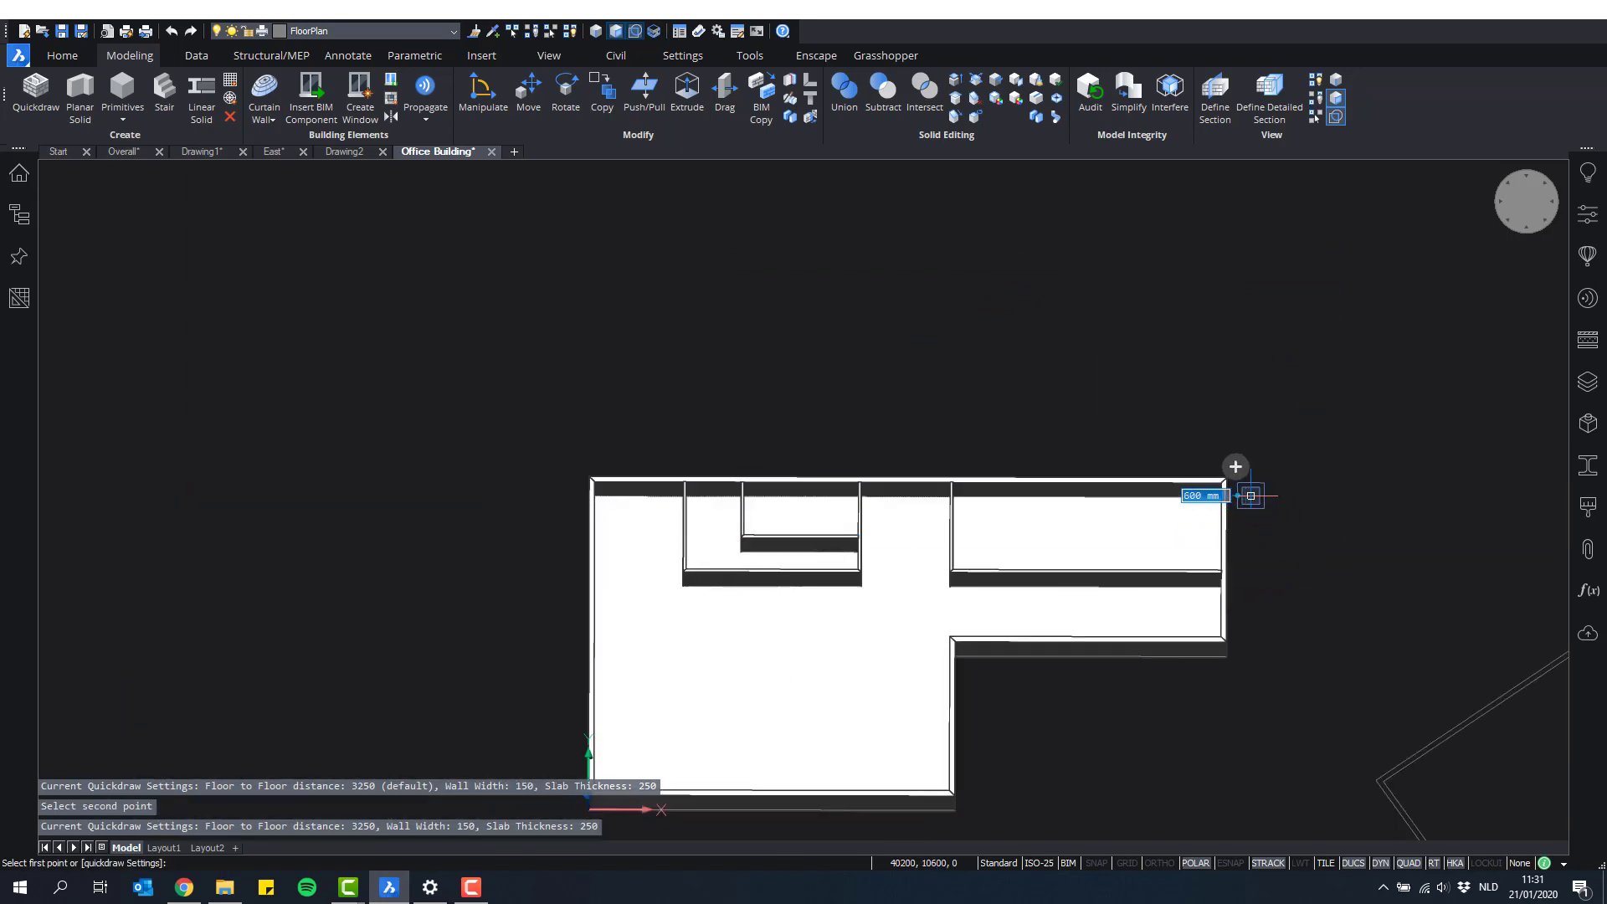
{"action": "middle_click_drag", "start_coordinate": [1088, 531], "coordinate": [994, 420], "text": "shift"}
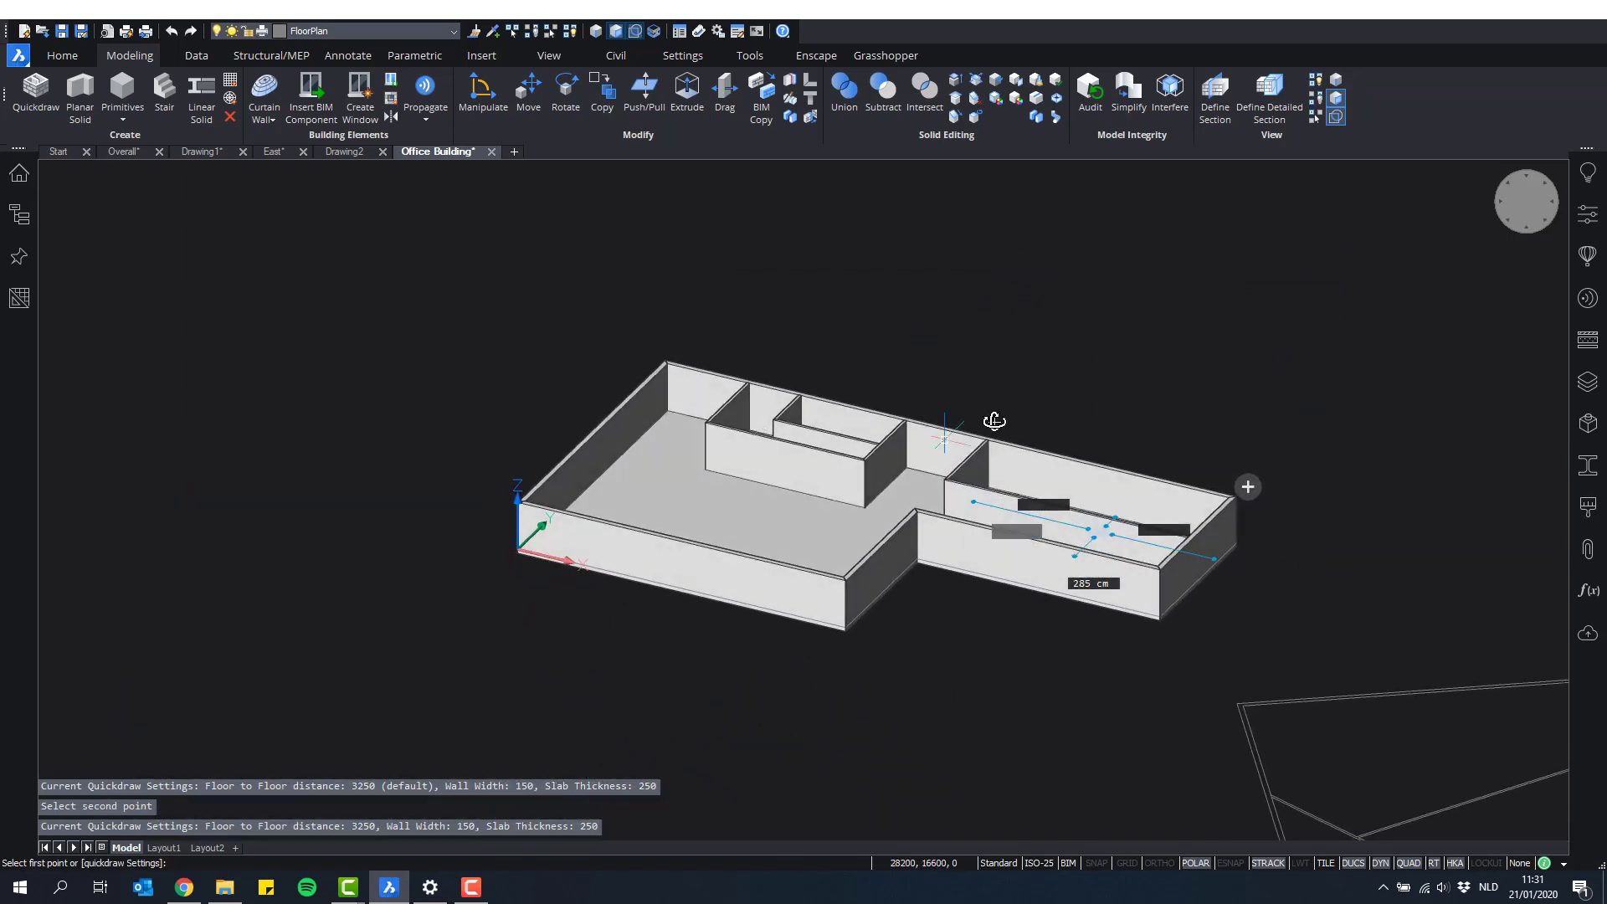
{"action": "middle_click_drag", "start_coordinate": [1058, 355], "coordinate": [937, 377]}
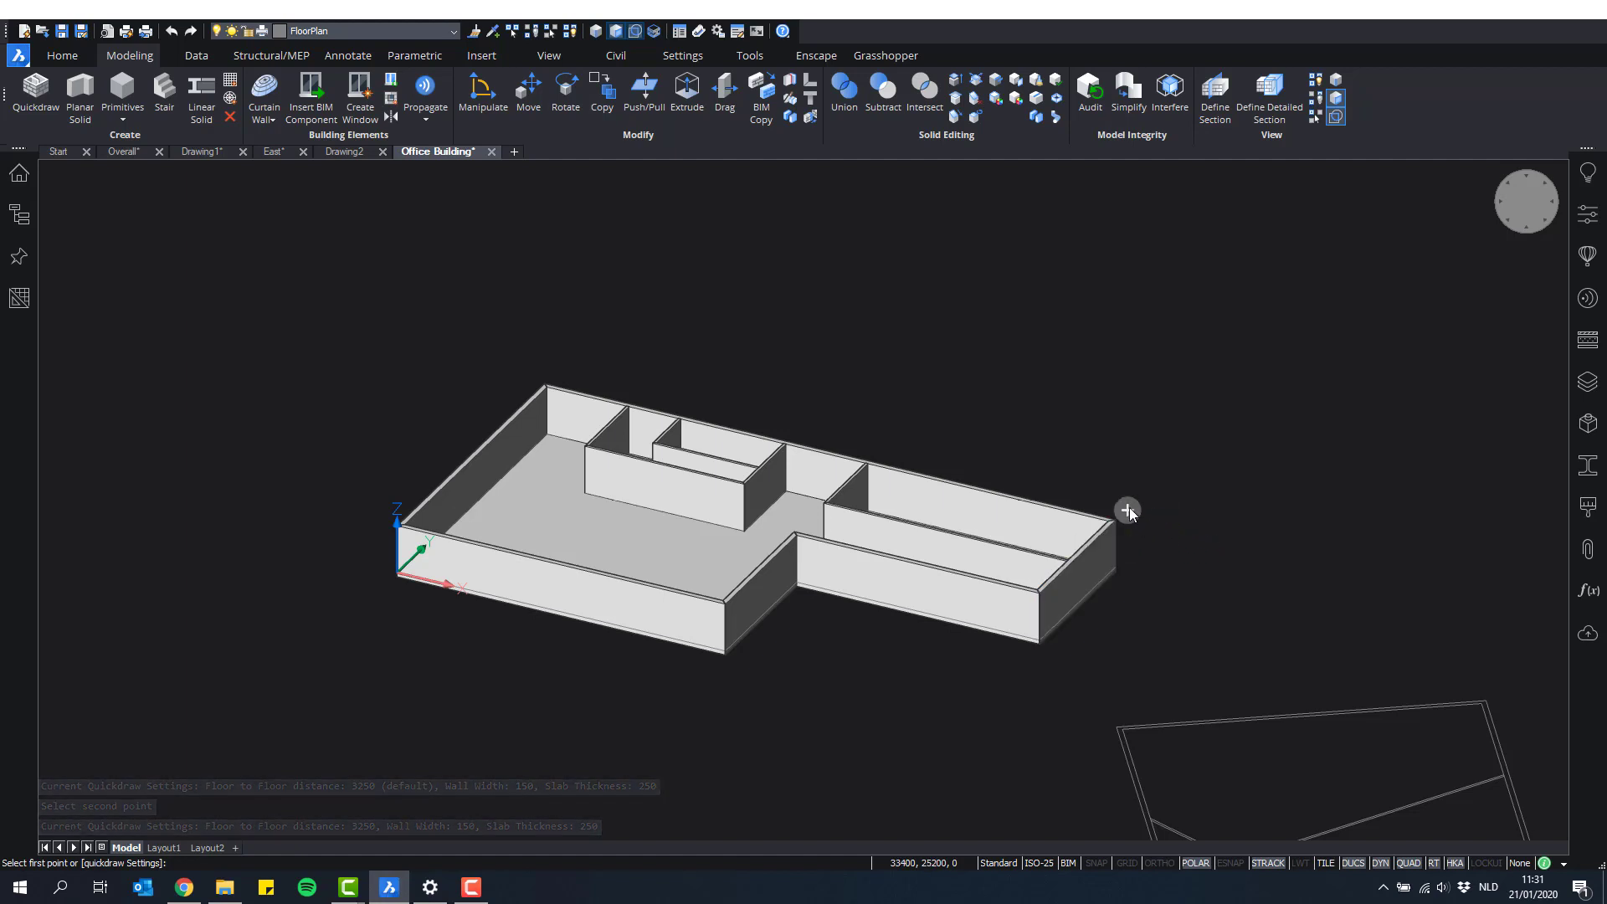
{"action": "mouse_move", "coordinate": [1130, 513]}
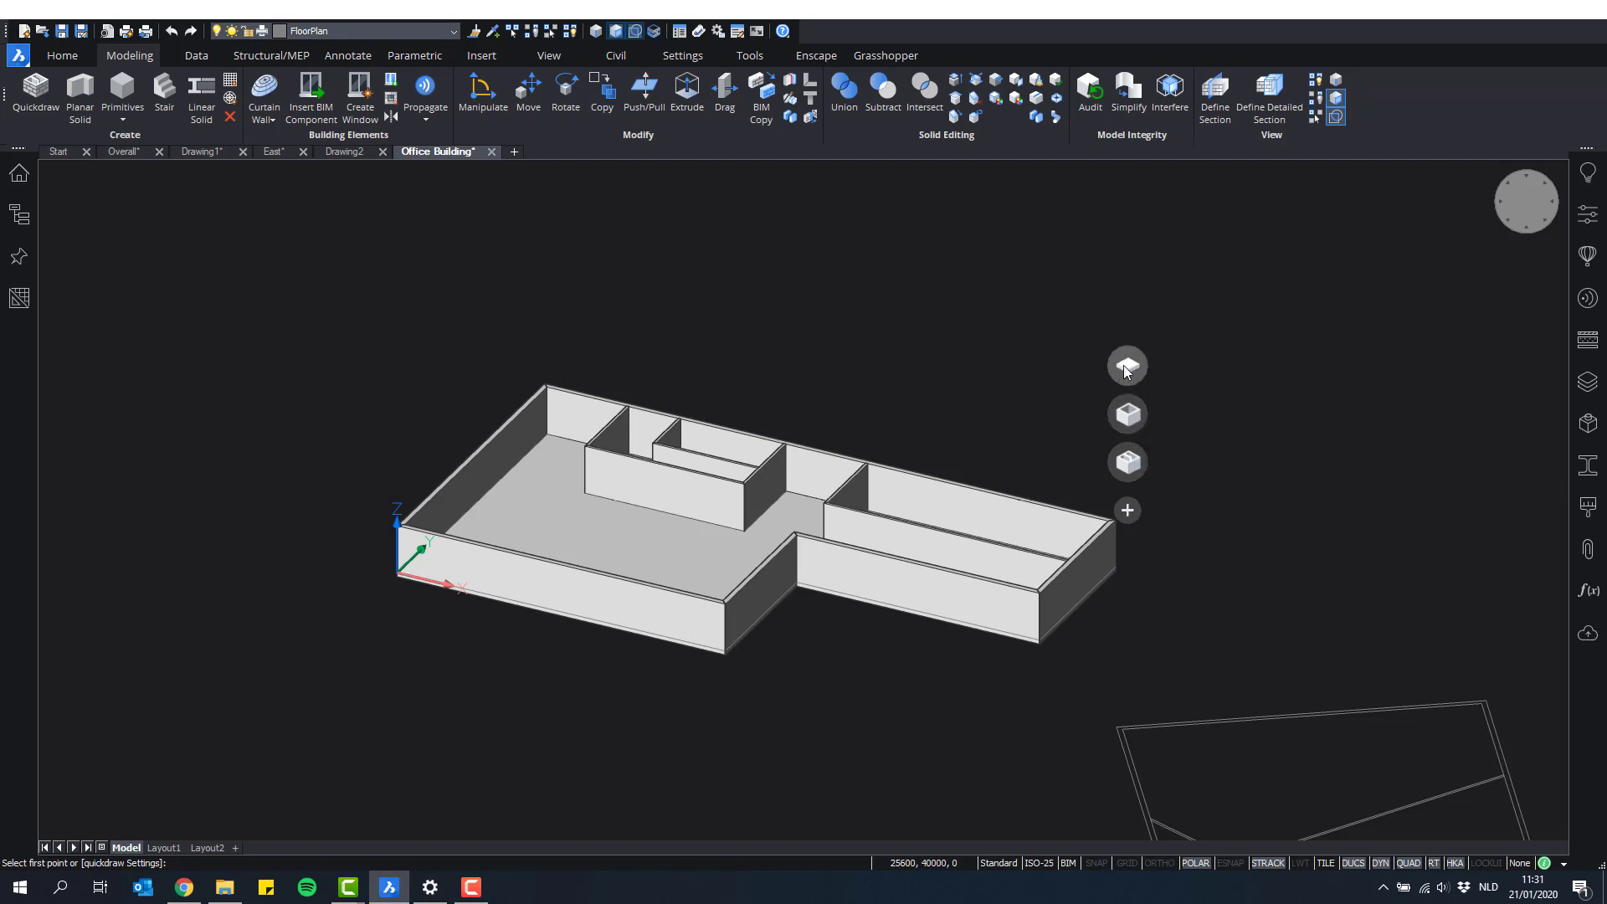
{"action": "left_click", "coordinate": [1130, 463]}
{"action": "left_click", "coordinate": [1130, 414]}
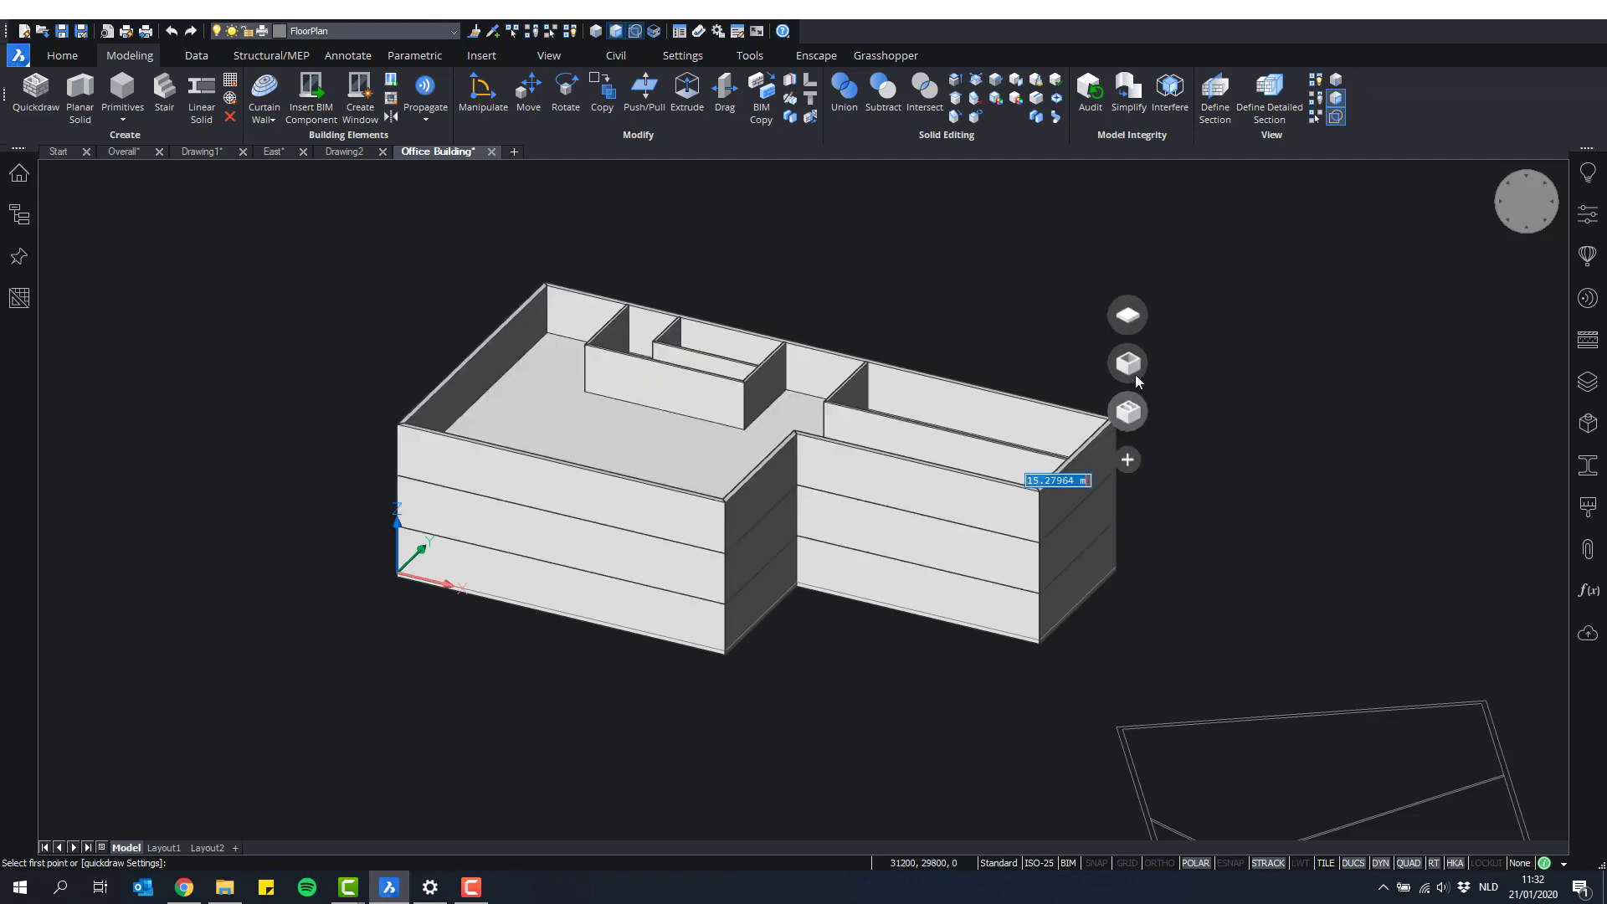
{"action": "left_click", "coordinate": [1132, 348]}
{"action": "left_click", "coordinate": [1129, 303]}
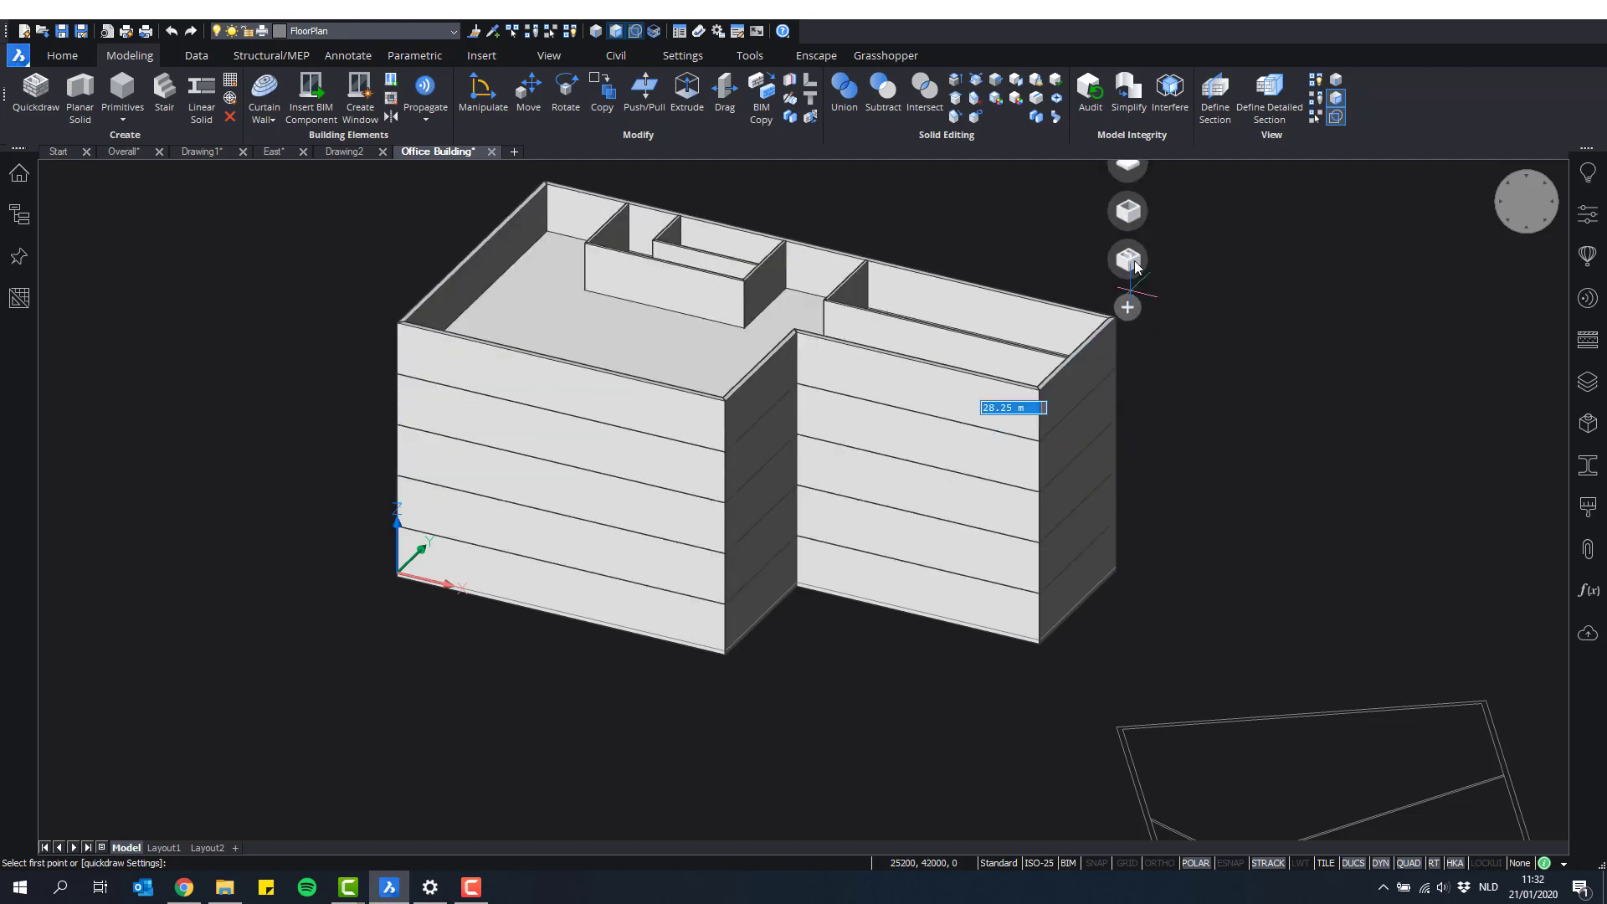
Step: Cover the fifth storey with a Quickdraw roof slab and end Quickdraw
{"action": "middle_click_drag", "start_coordinate": [1156, 225], "coordinate": [1167, 331]}
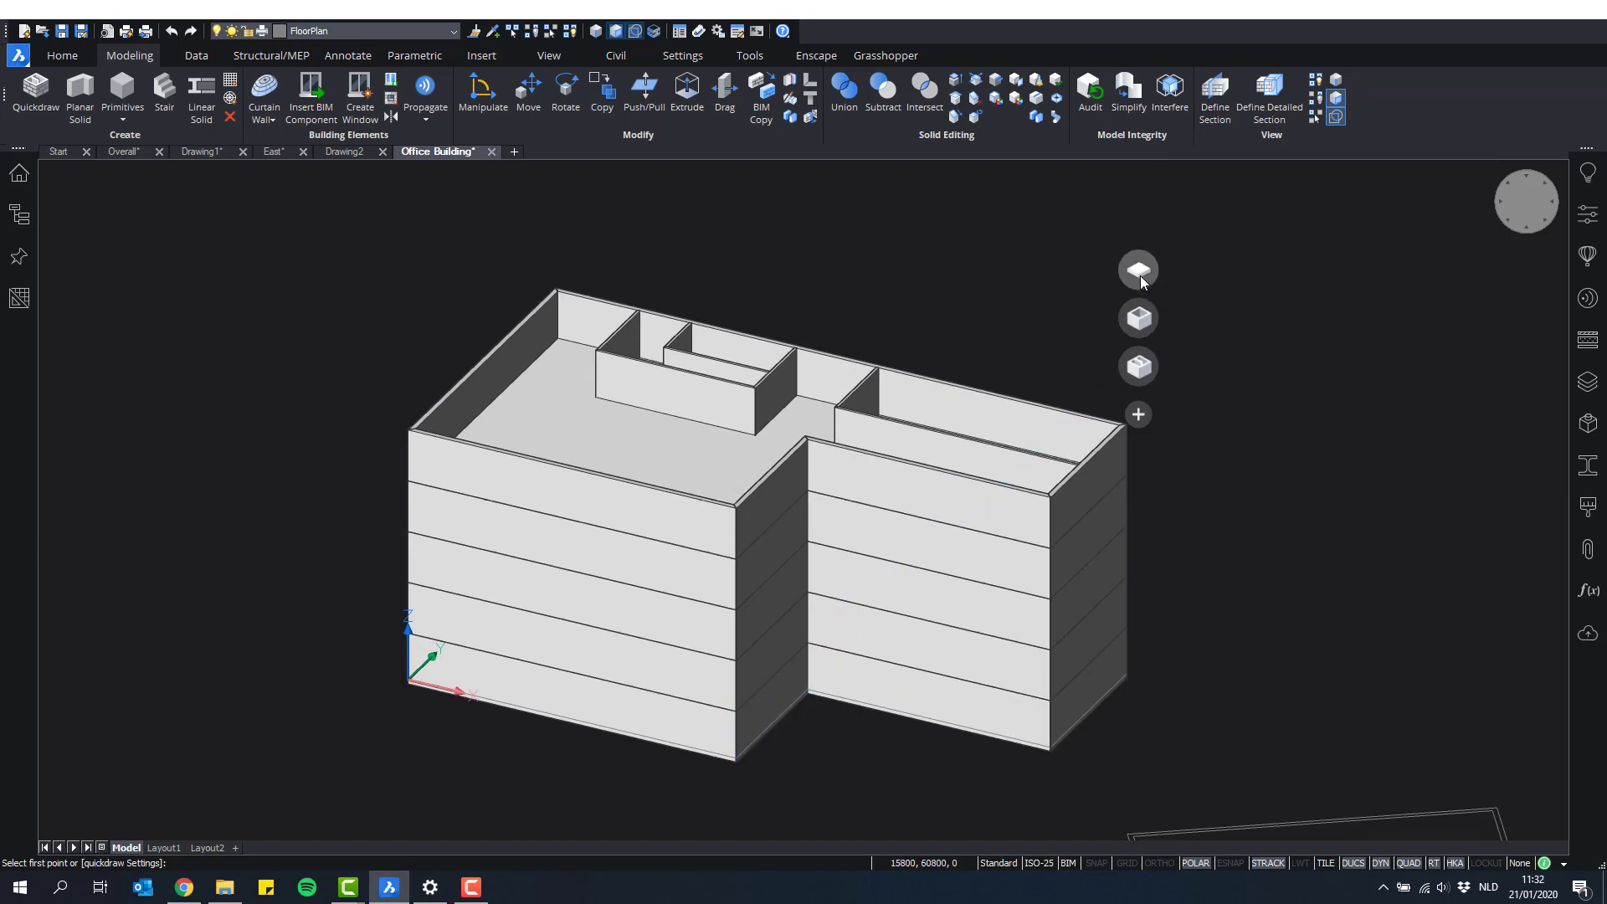
{"action": "left_click", "coordinate": [1141, 274]}
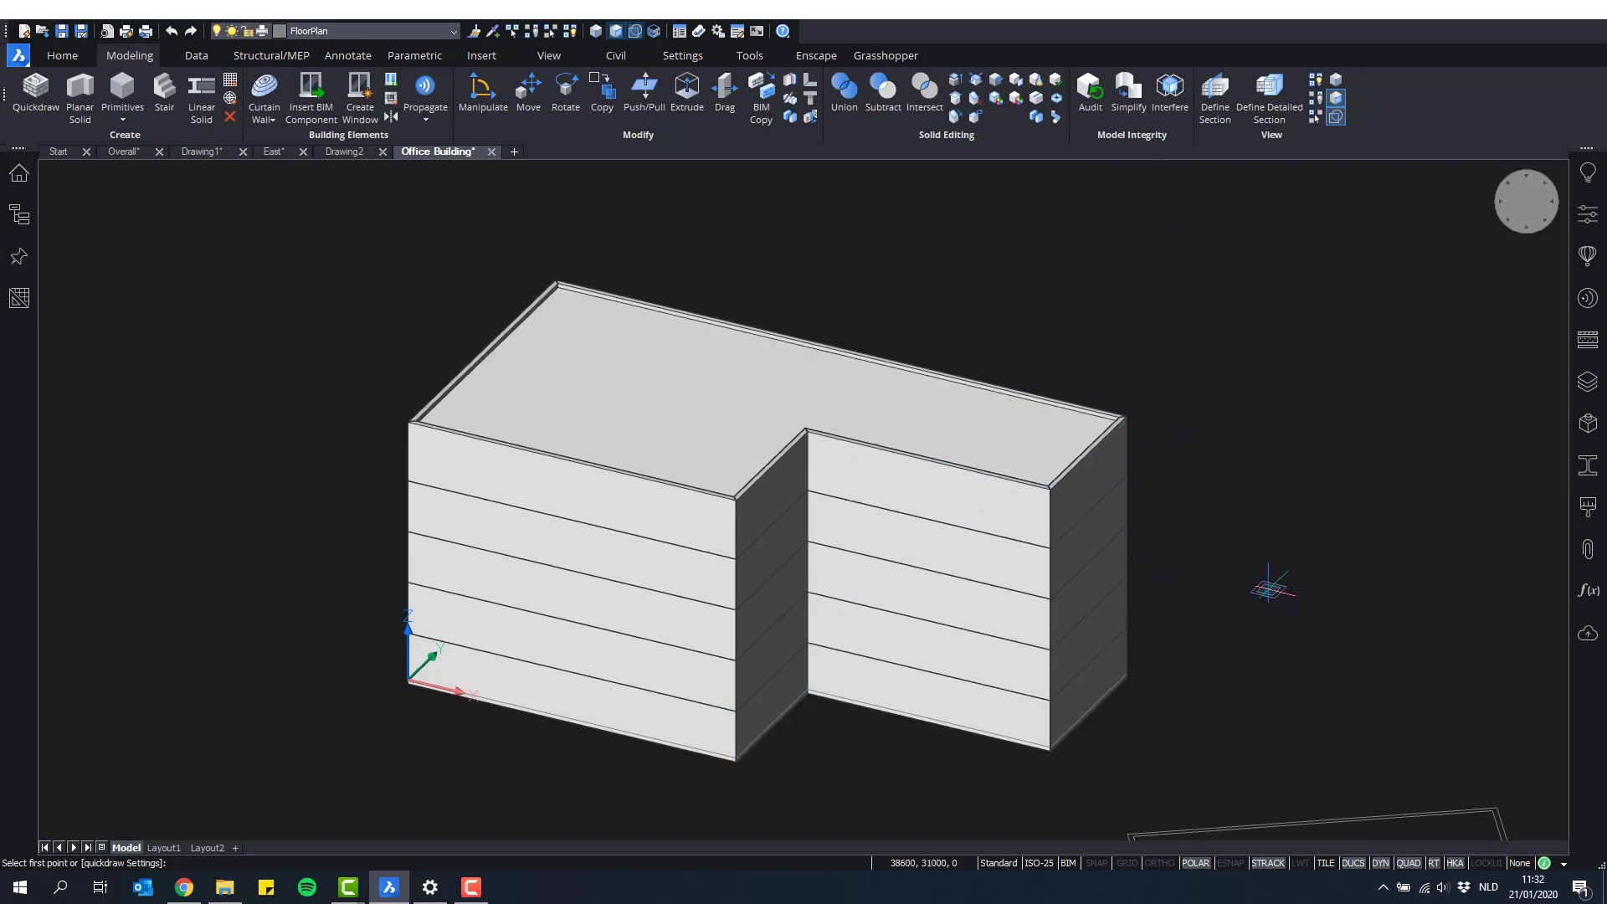
{"action": "scroll", "coordinate": [1155, 568], "scroll_direction": "down", "scroll_amount": 2}
{"action": "key", "text": "Escape"}
Step: Inspect the BIM and quantity properties of the ground floor's front wall, including its assigned building and storey
{"action": "middle_click_drag", "start_coordinate": [1099, 567], "coordinate": [1105, 650], "text": "shift"}
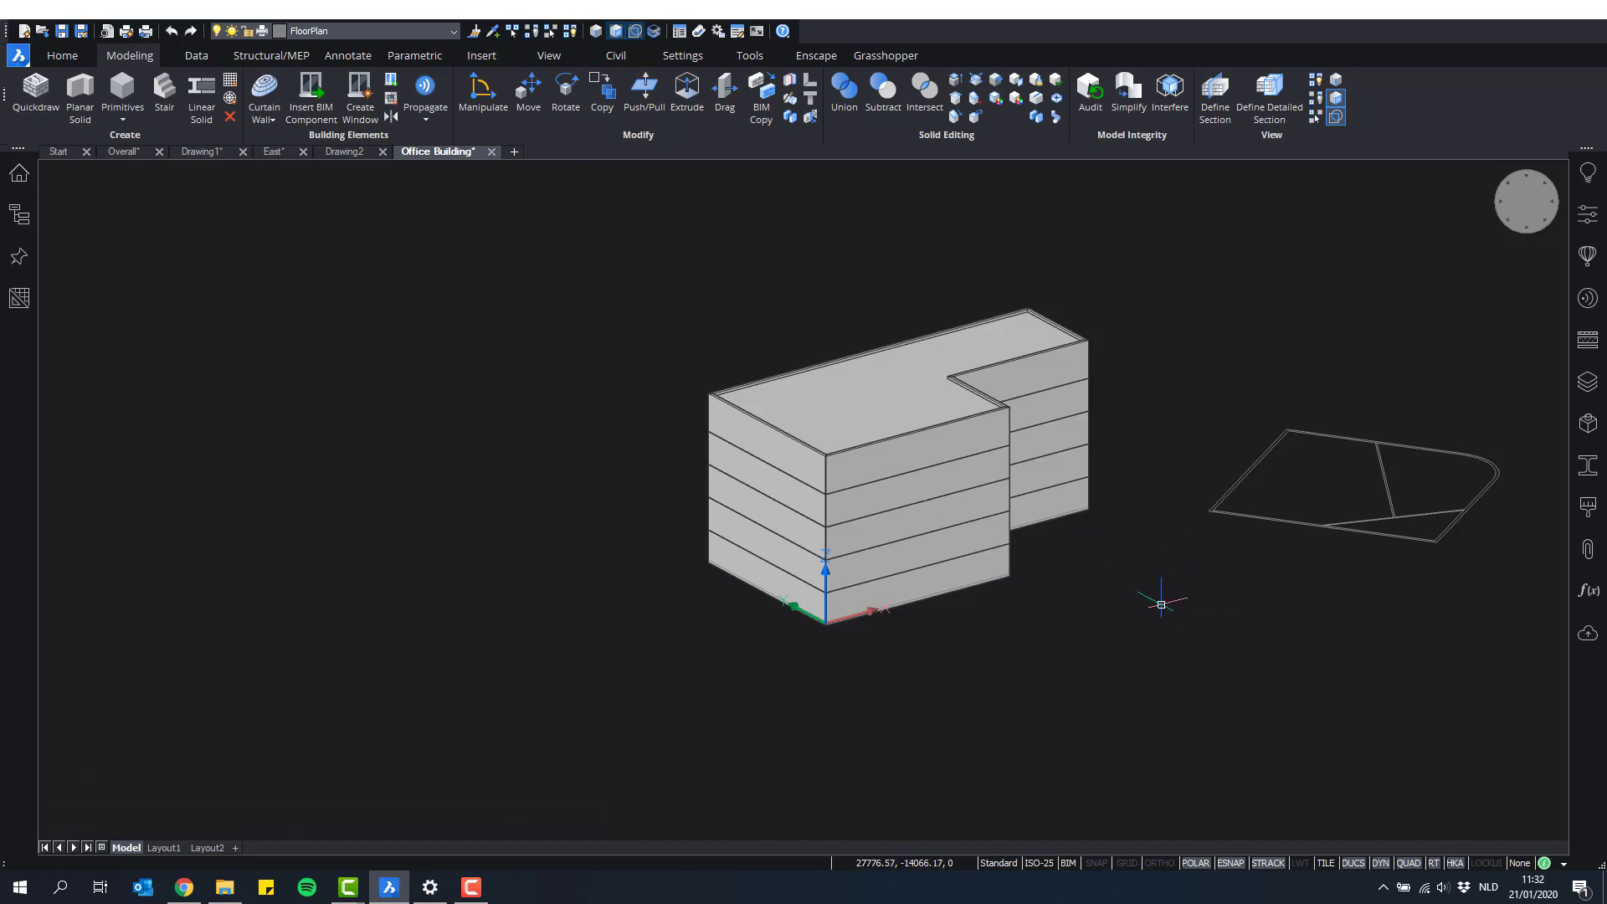
{"action": "scroll", "coordinate": [1044, 575], "scroll_direction": "up", "scroll_amount": 3}
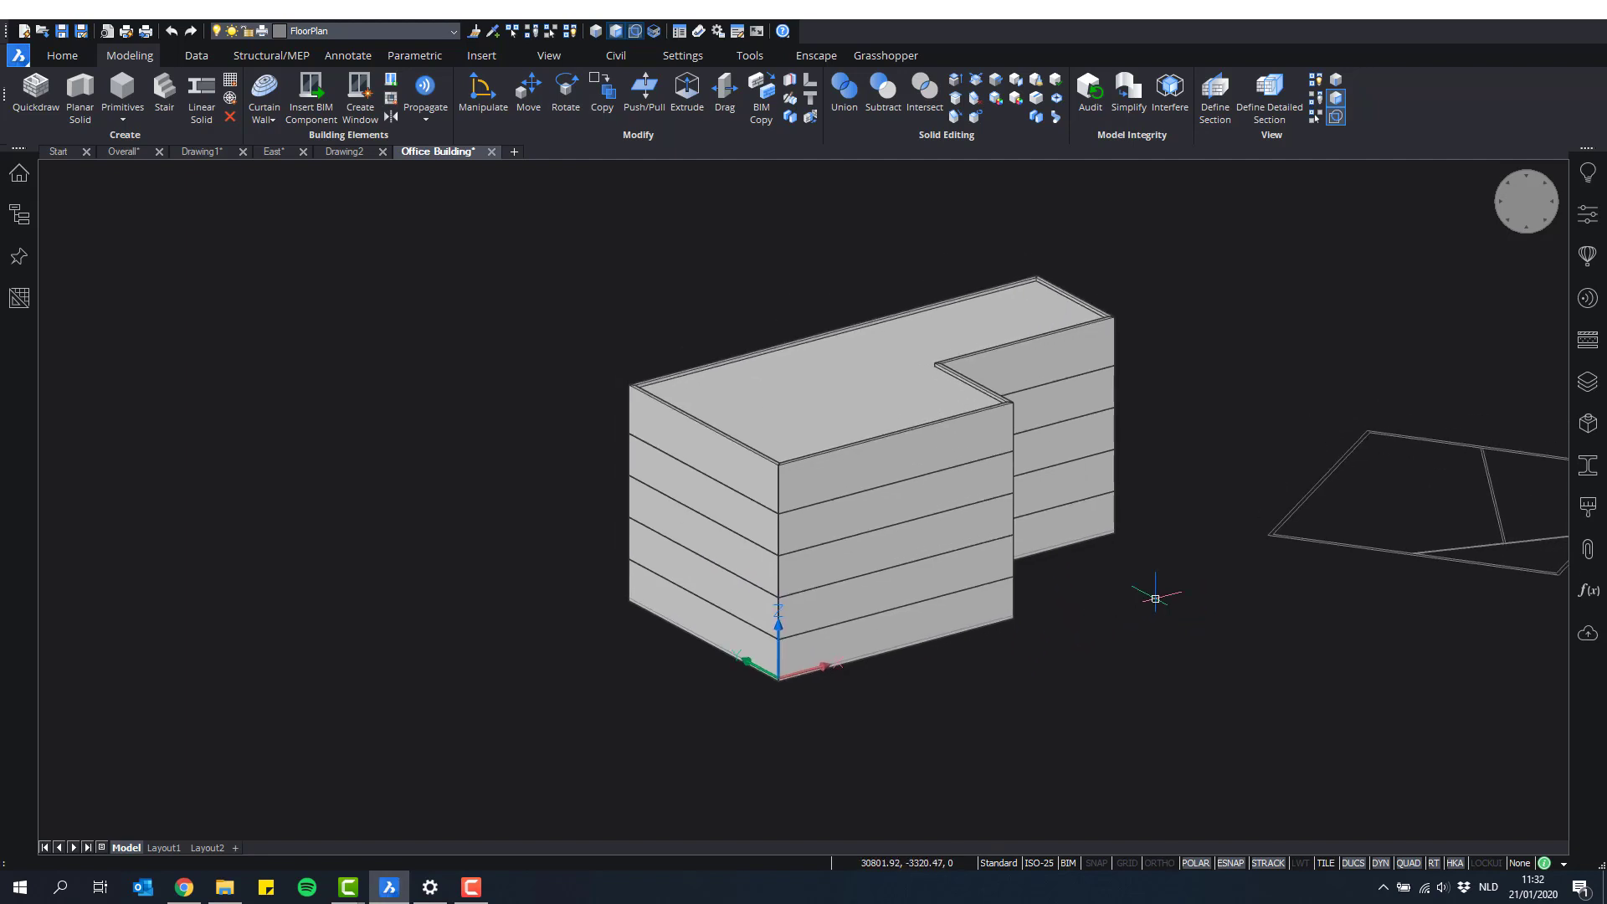
{"action": "left_click", "coordinate": [917, 624]}
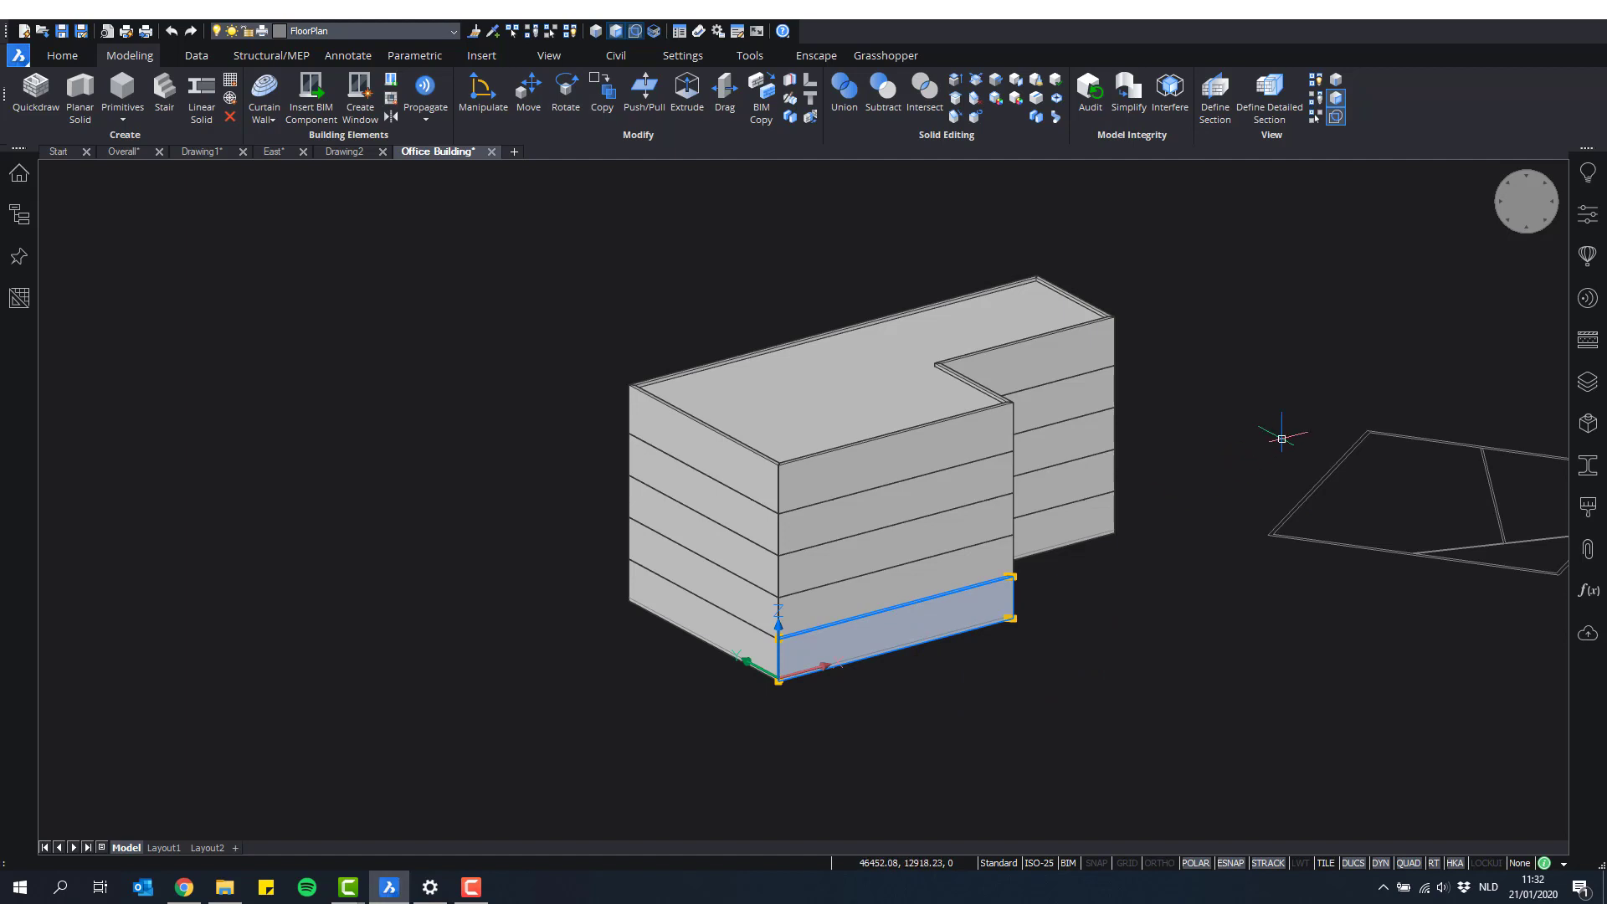
{"action": "left_click", "coordinate": [1594, 224]}
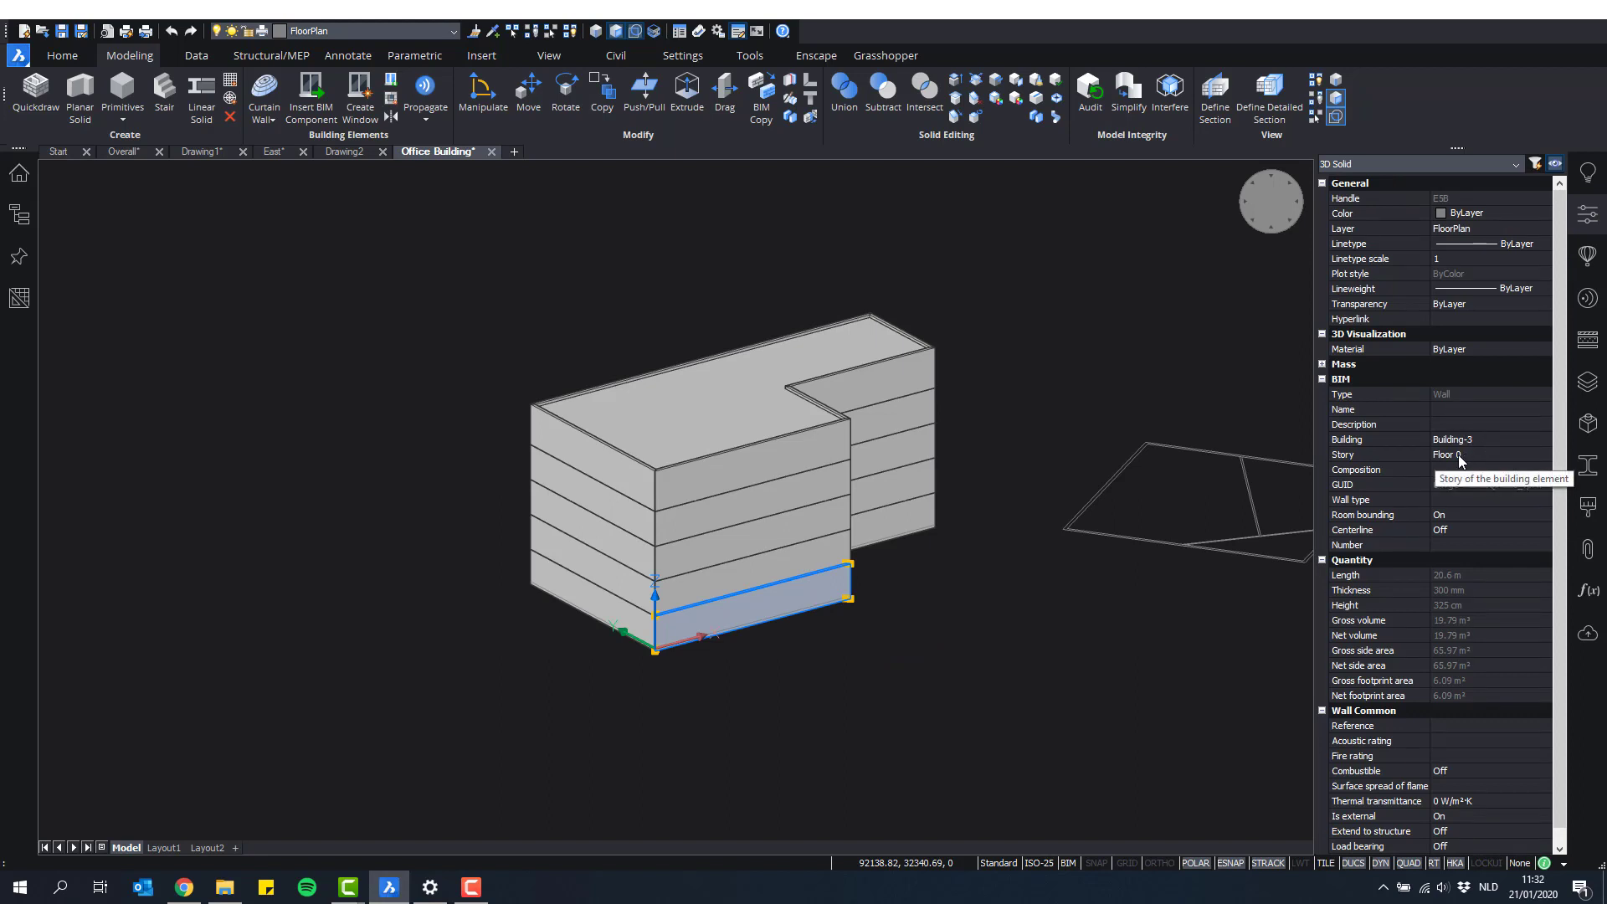
{"action": "scroll", "coordinate": [1465, 459], "scroll_direction": "down", "scroll_amount": 1}
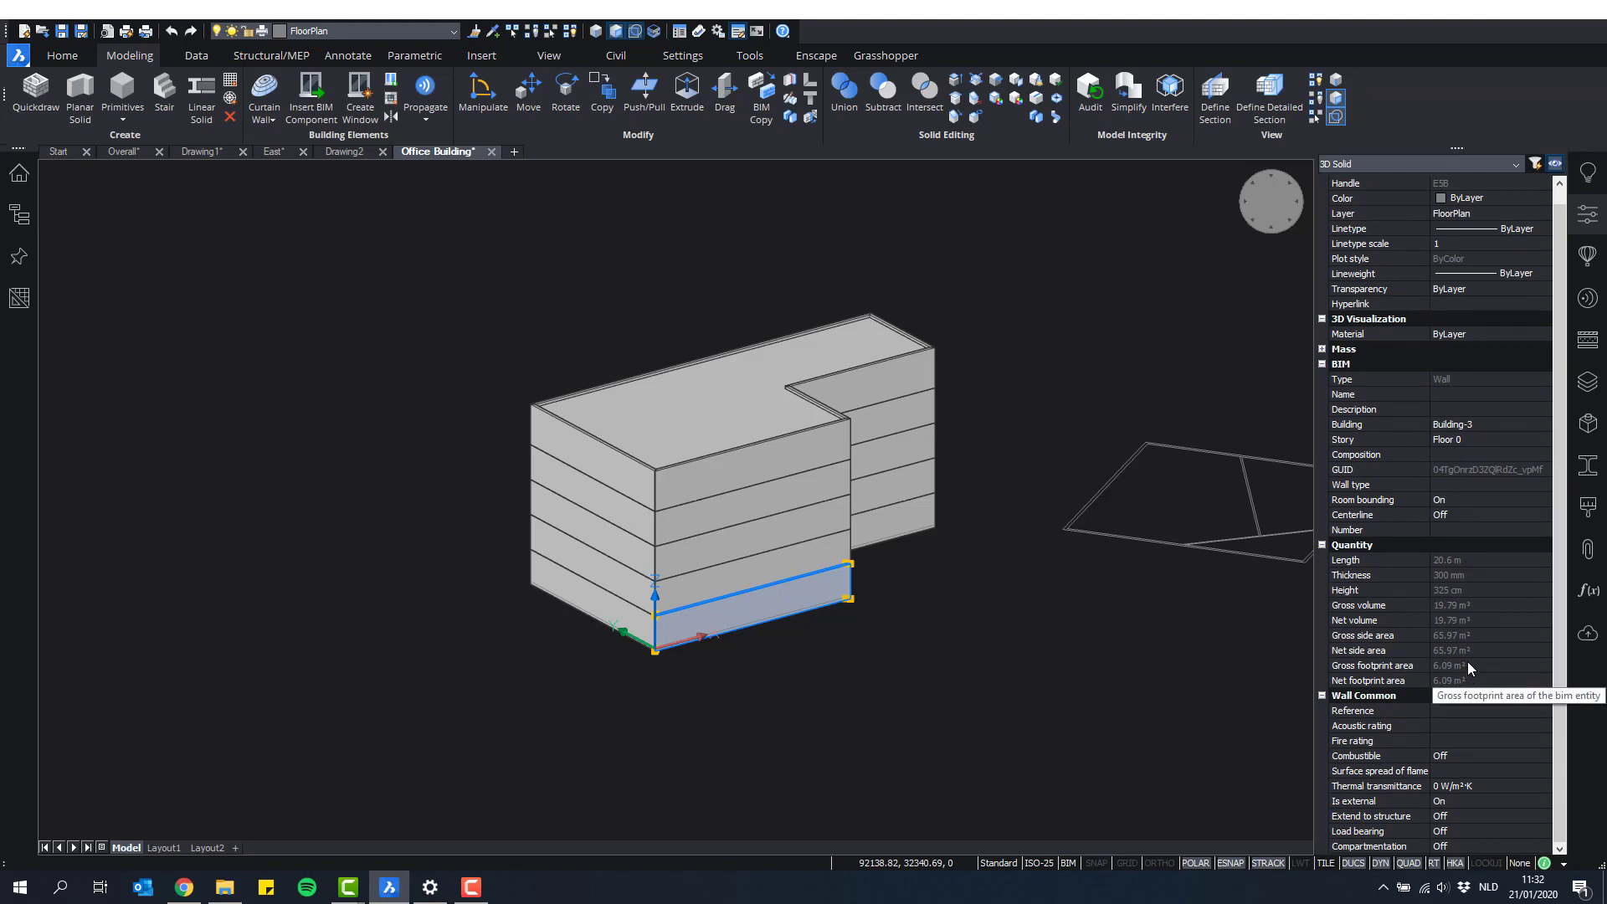
{"action": "key", "text": "Escape"}
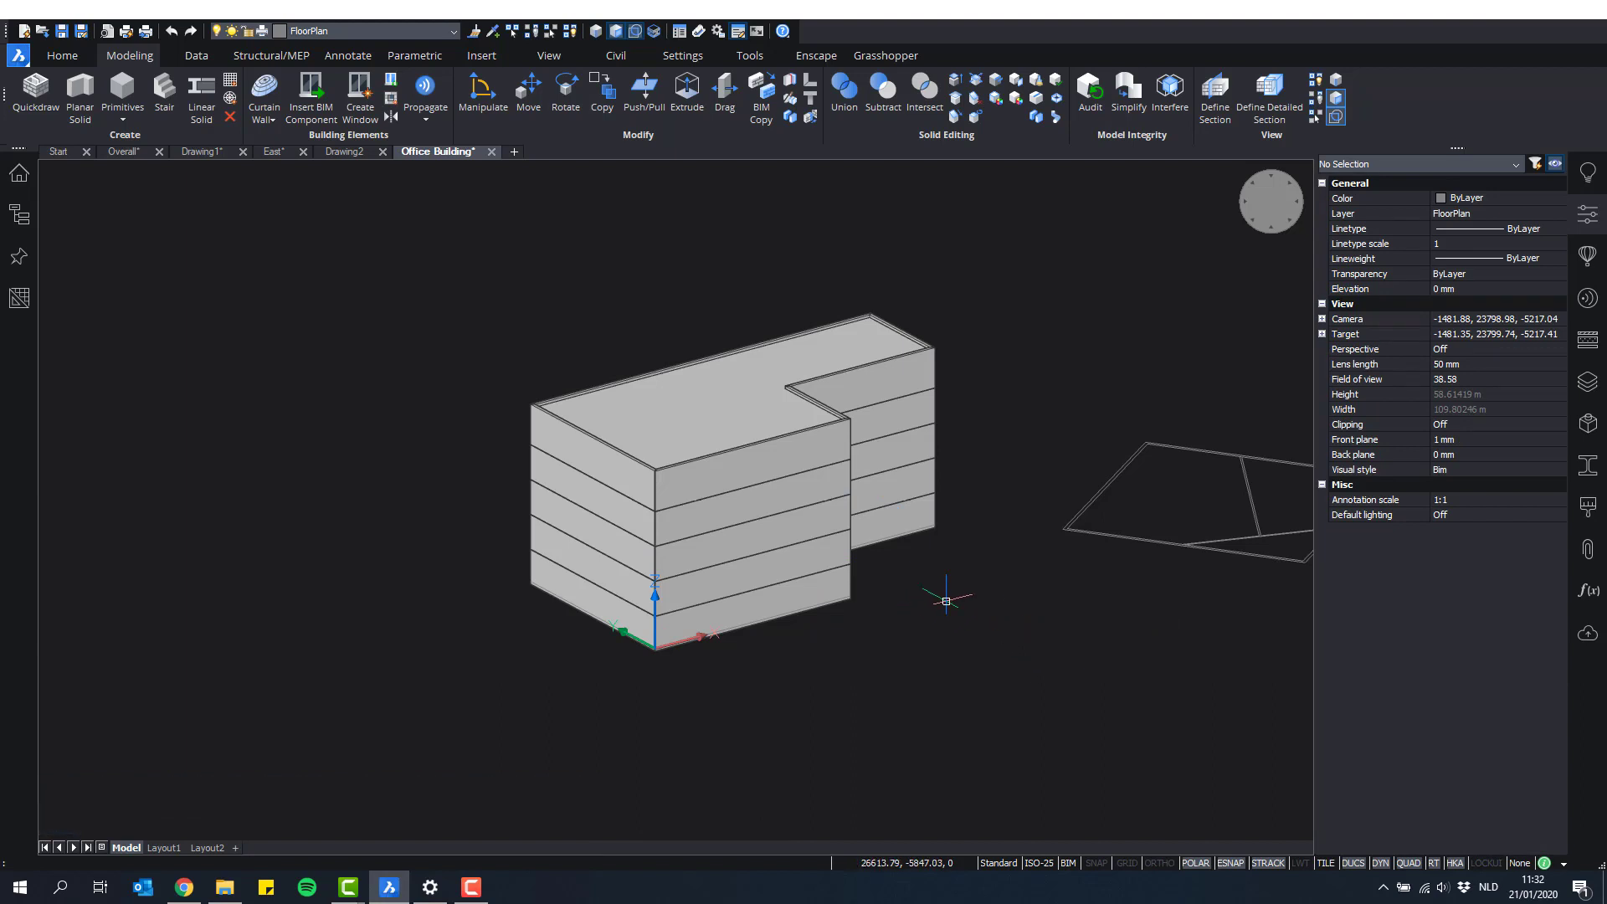
Step: Place a BIM section parallel to the ground floor's front wall, just in front of the building
{"action": "middle_click_drag", "start_coordinate": [946, 601], "coordinate": [1058, 562], "text": "shift"}
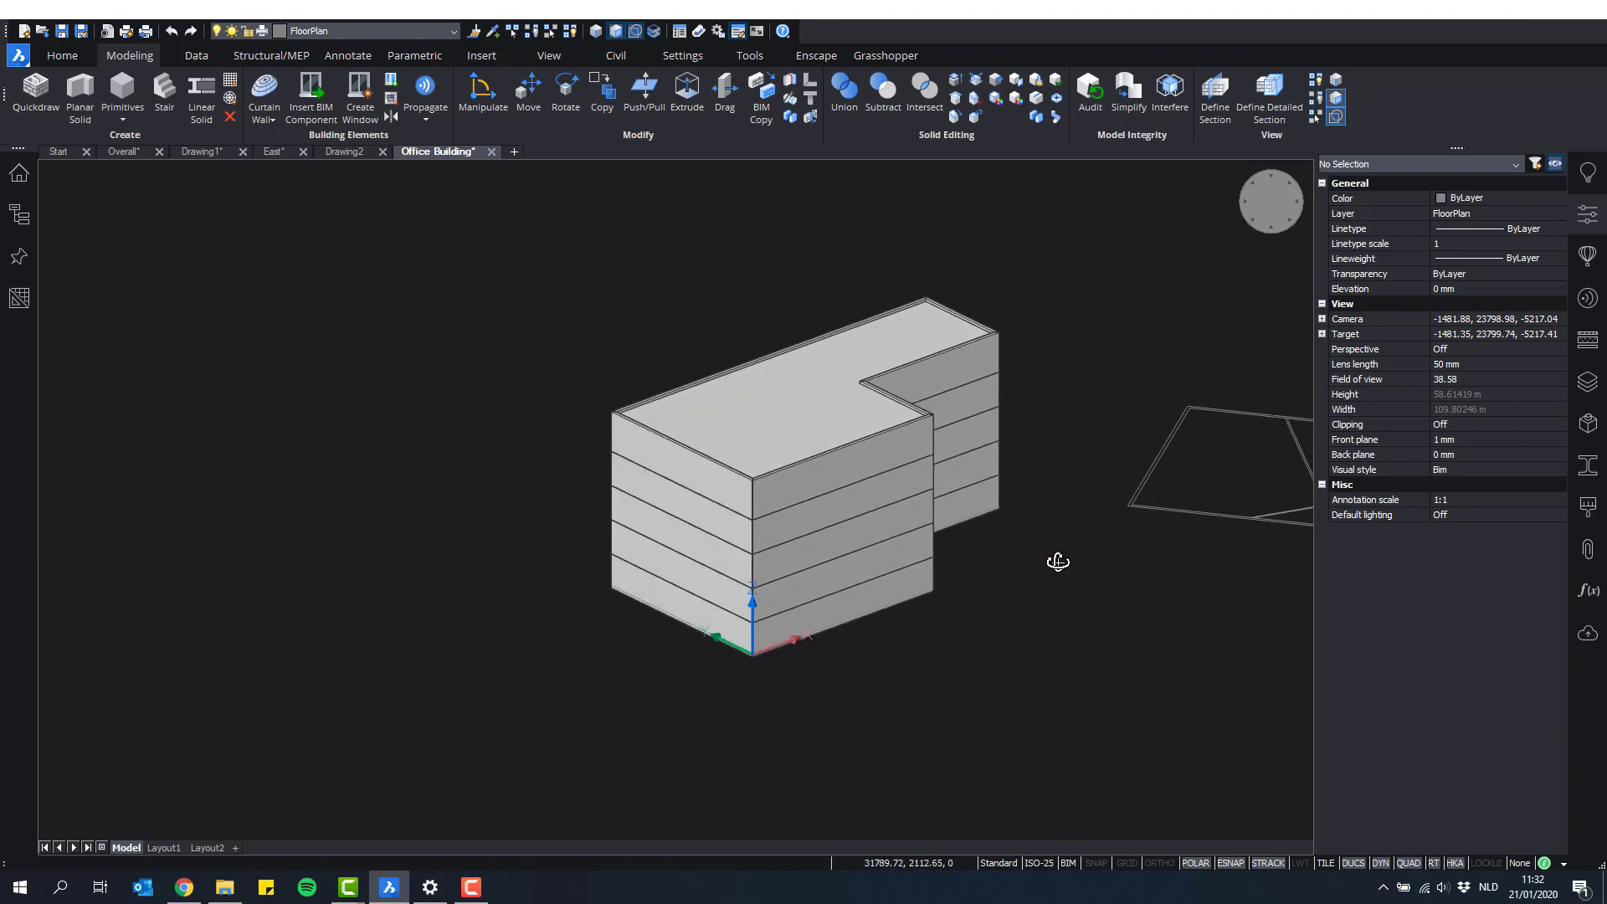
{"action": "right_click", "coordinate": [1040, 494]}
{"action": "mouse_move", "coordinate": [1054, 537]}
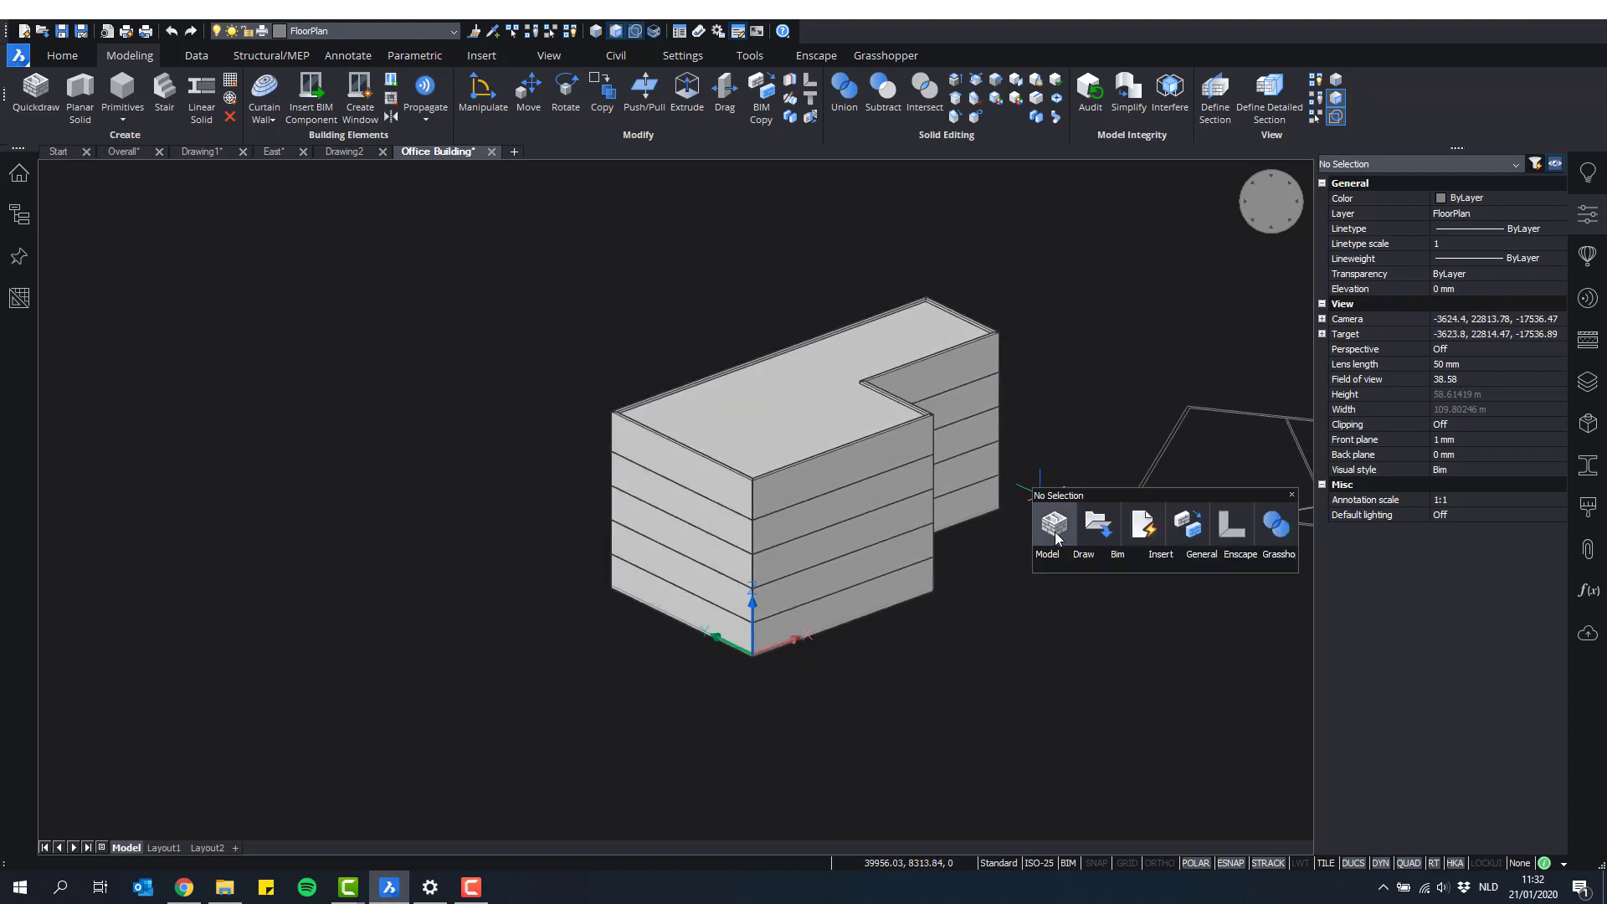
{"action": "mouse_move", "coordinate": [1060, 566]}
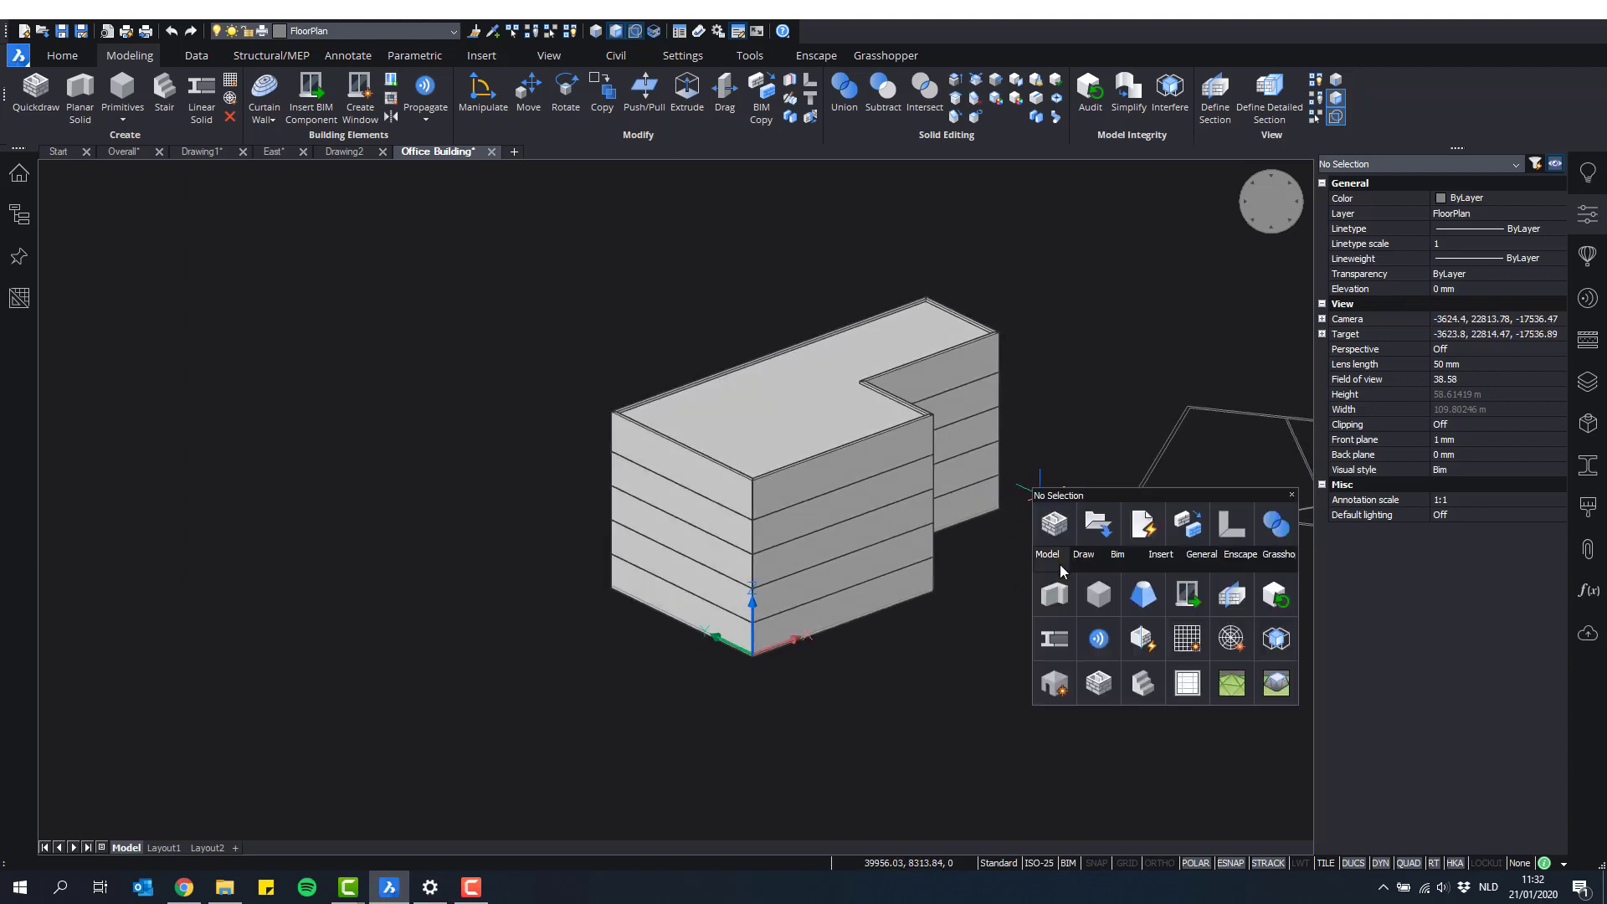
{"action": "left_click", "coordinate": [1228, 596]}
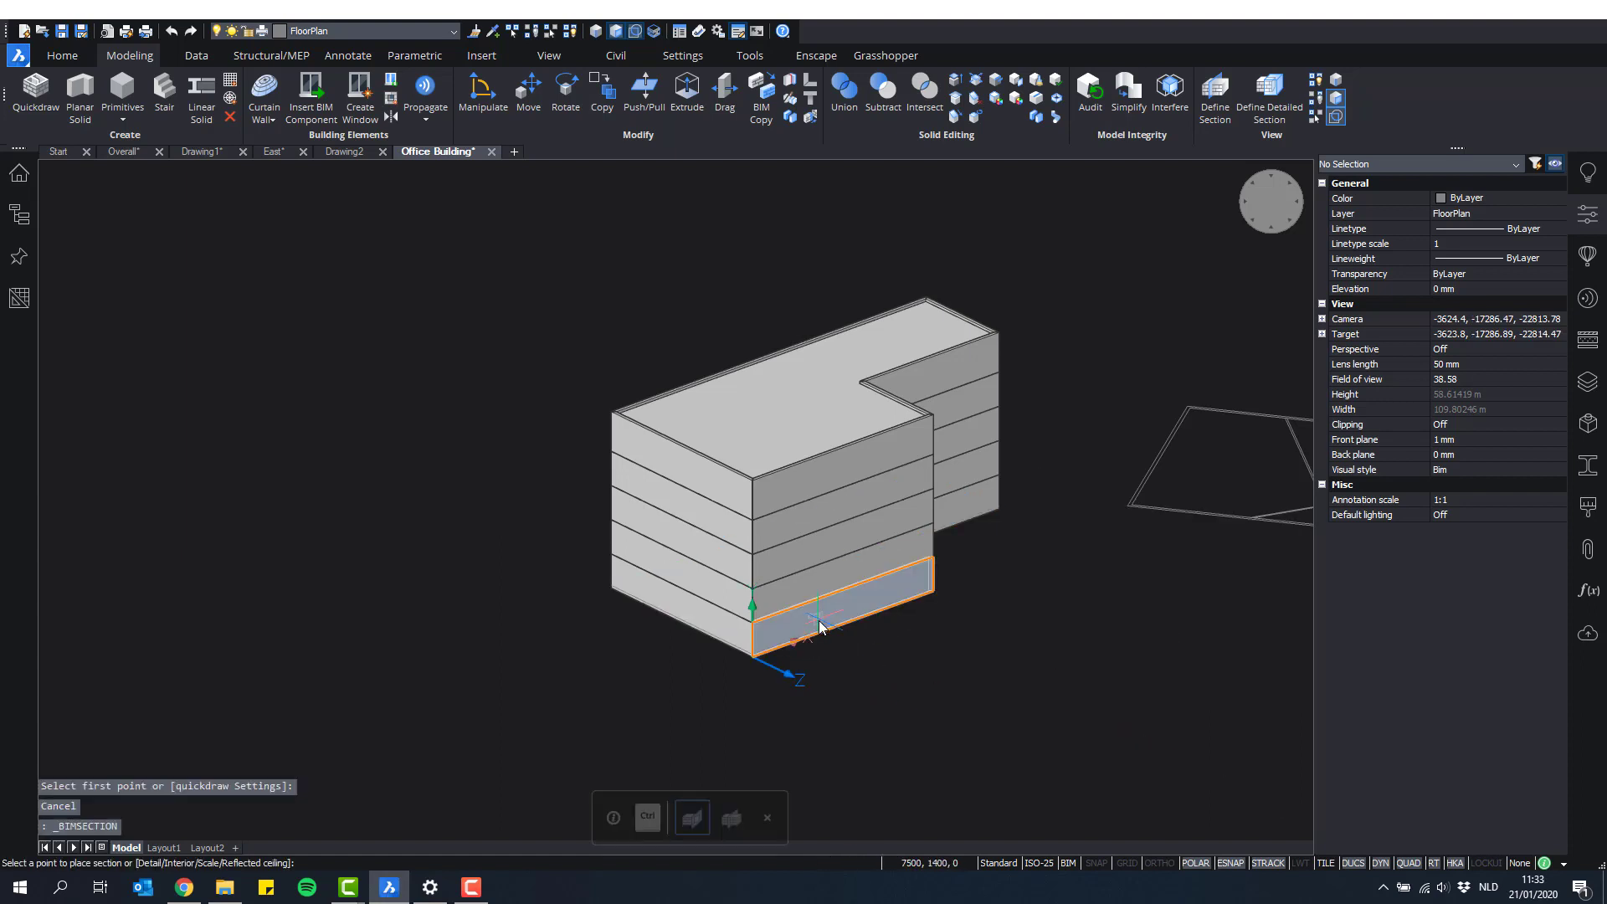
{"action": "left_click", "coordinate": [683, 711]}
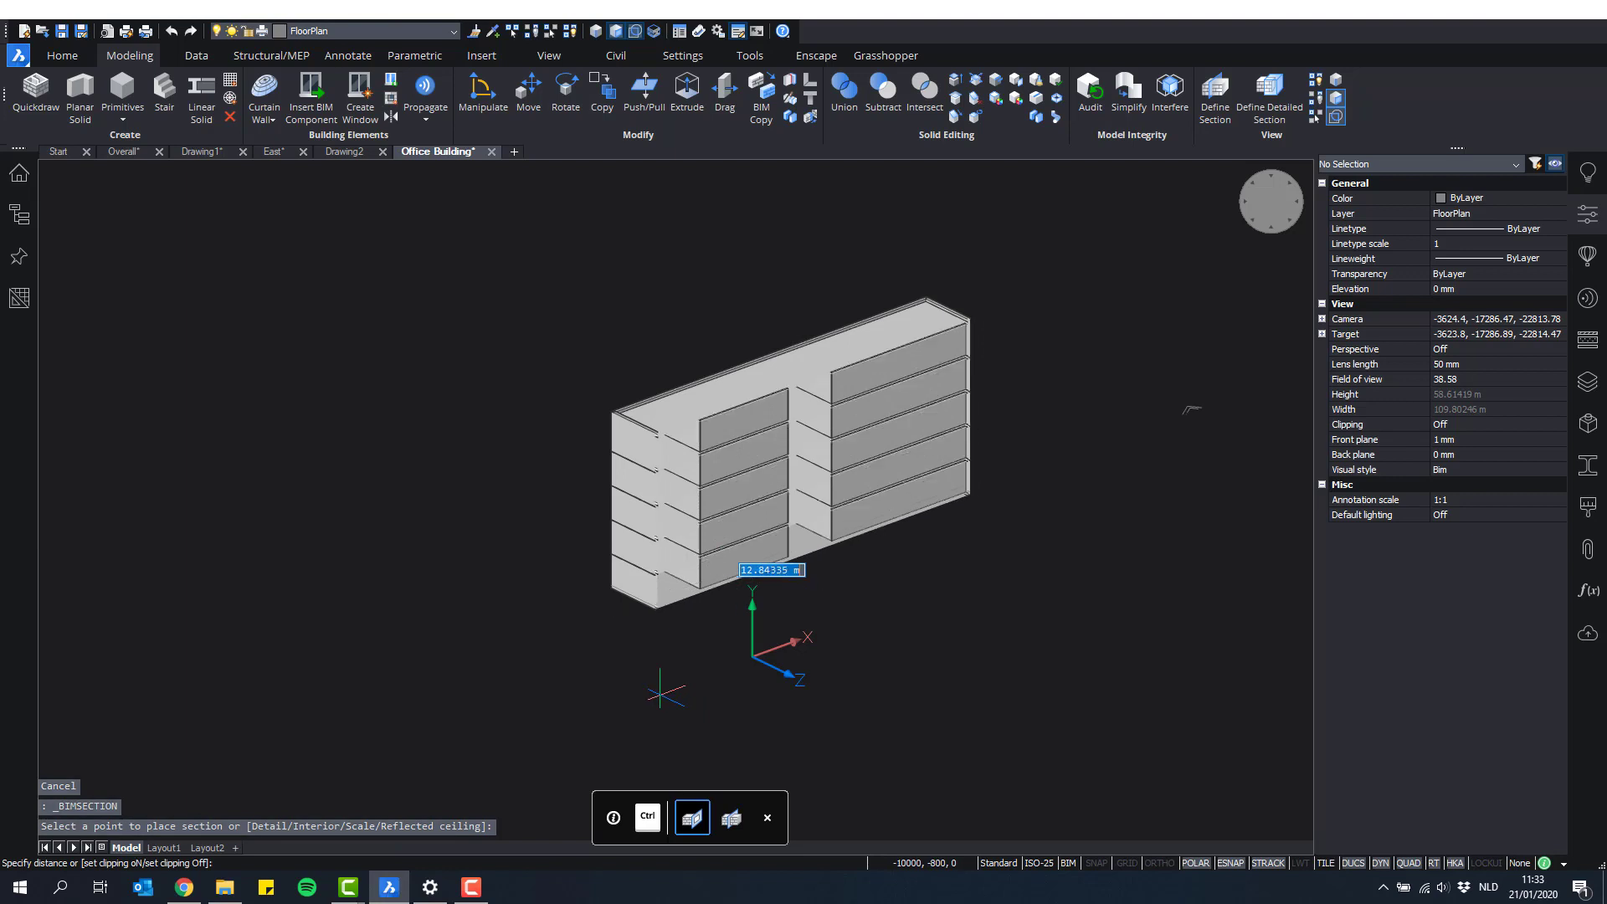
{"action": "left_click", "coordinate": [818, 593]}
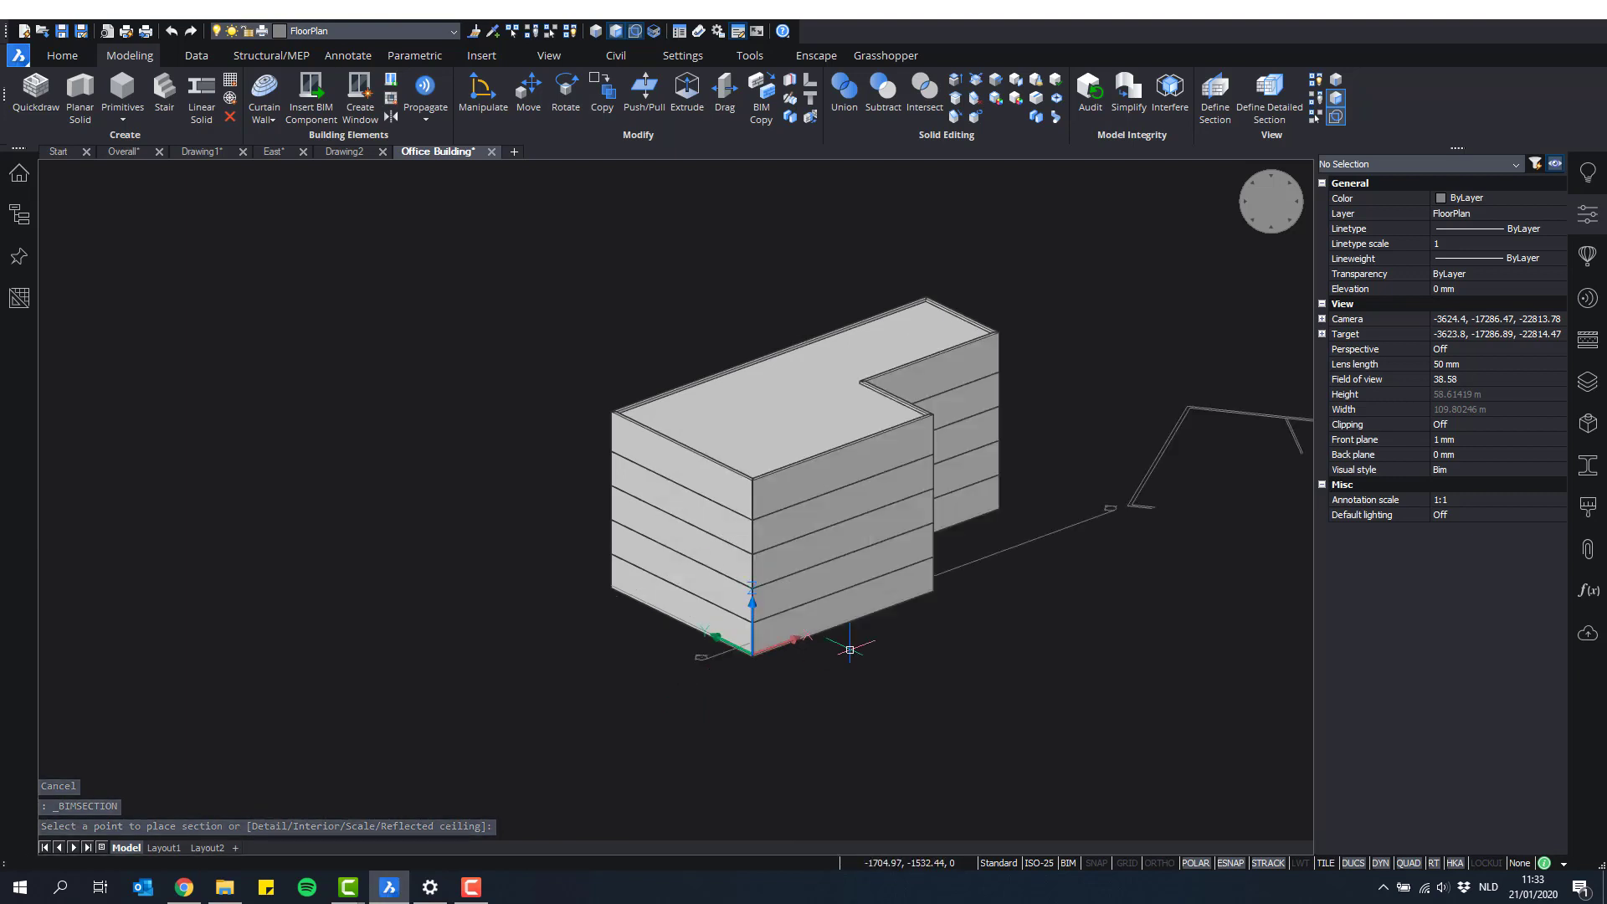
Step: Move the section plane back into the building so it cuts through the core rooms on all storeys
{"action": "left_click", "coordinate": [700, 662]}
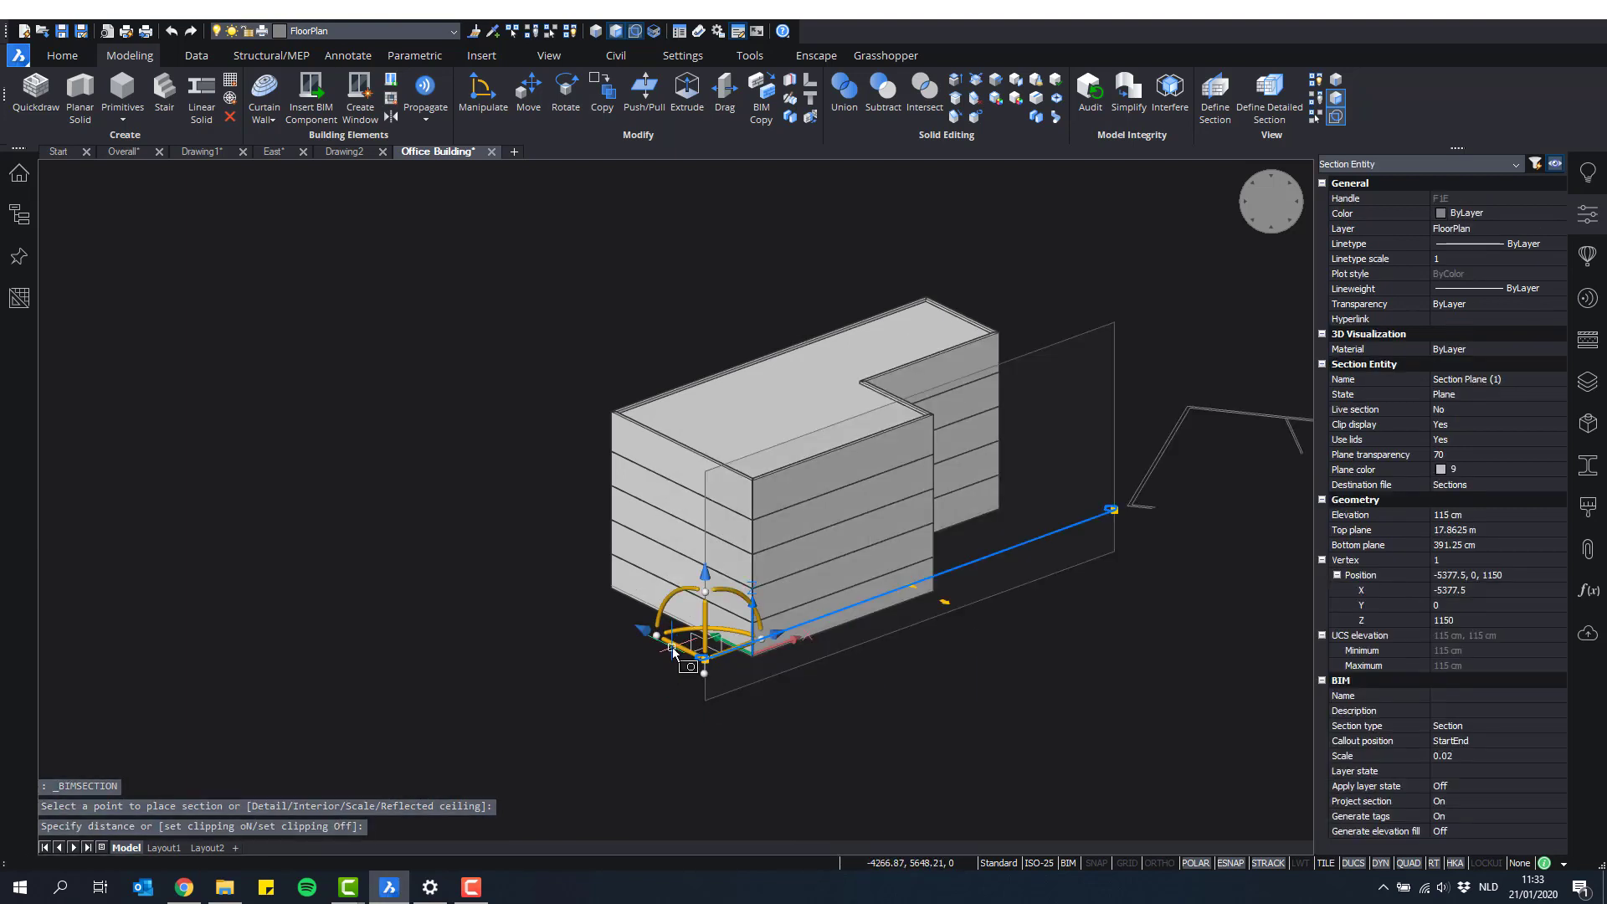
{"action": "left_click", "coordinate": [664, 643]}
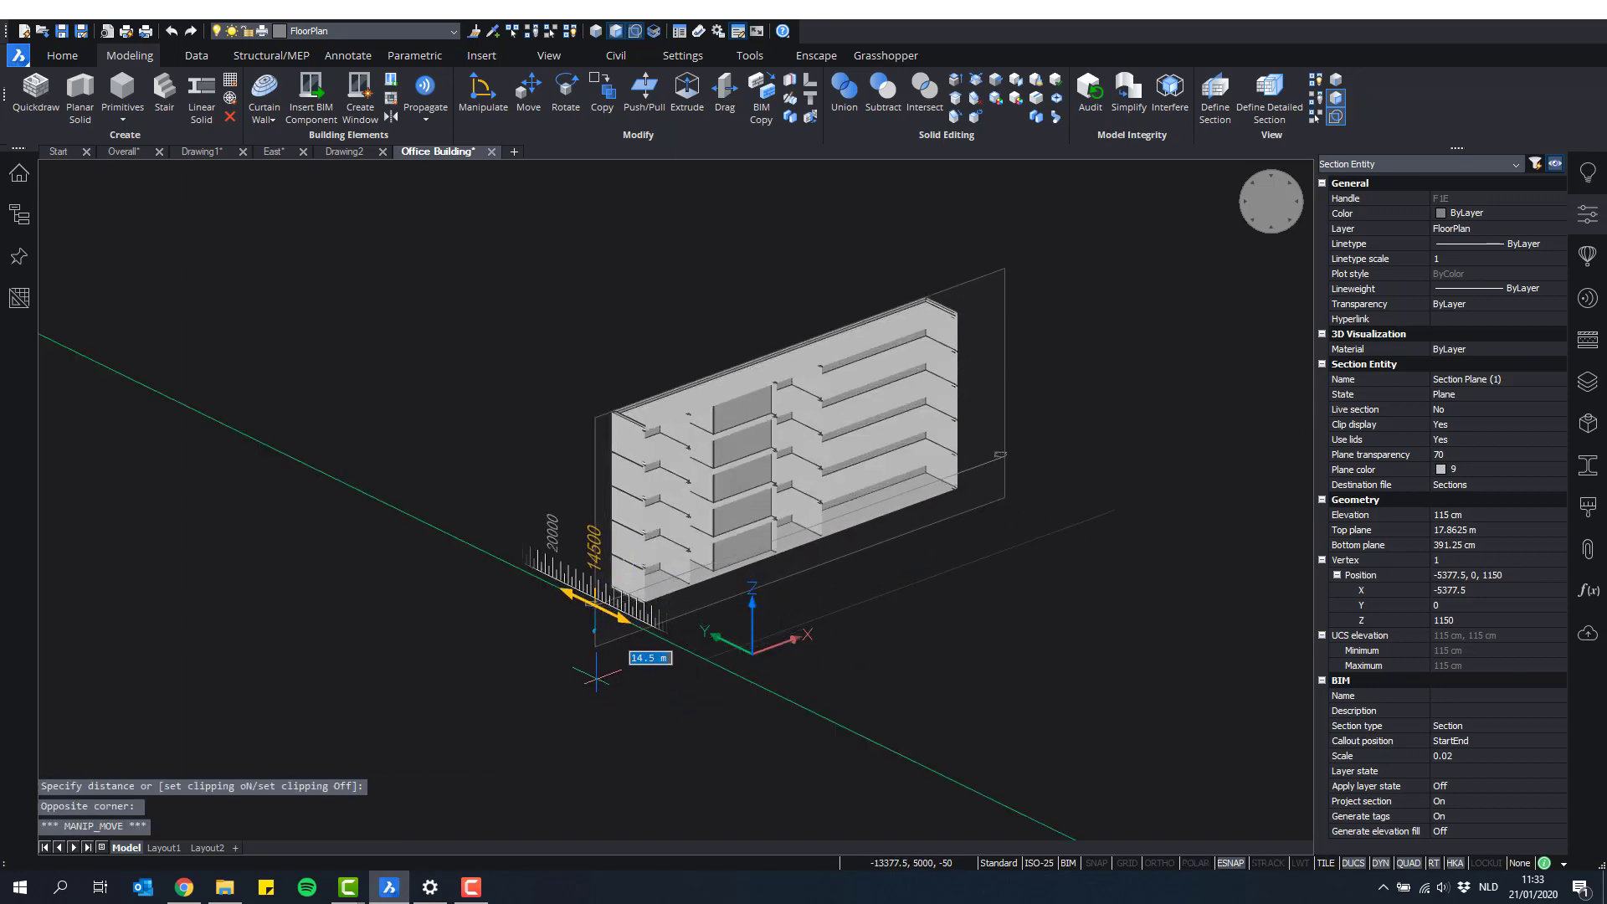
{"action": "key", "text": "Escape"}
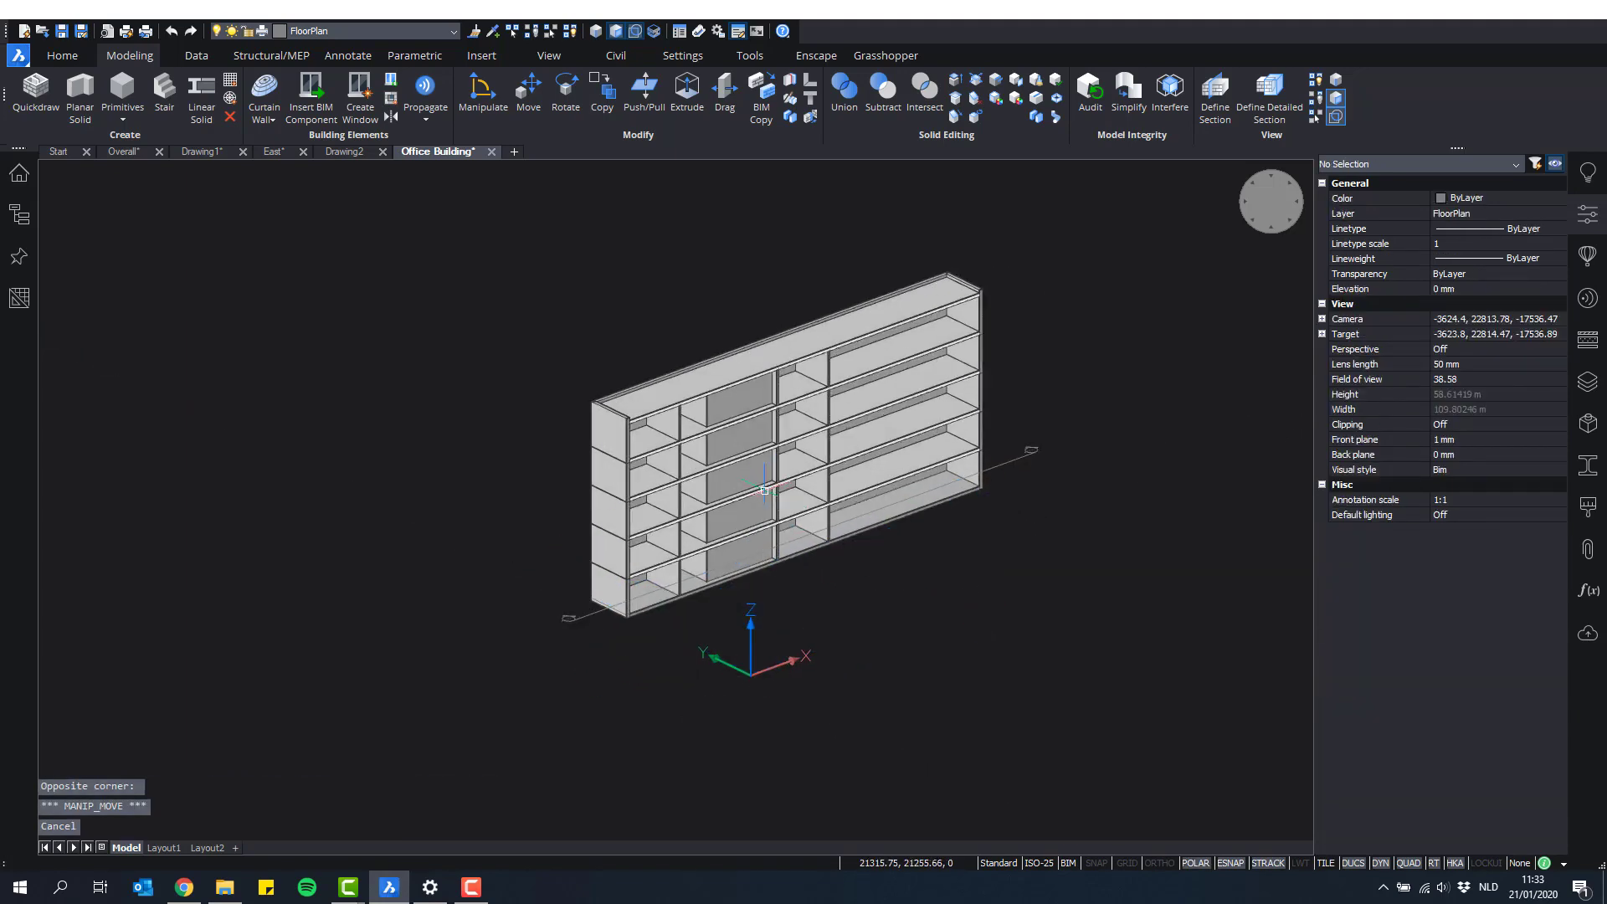
Step: Examine the cut floor slabs, walls and partitions of the sectioned building, ending at the lower storeys of the end bay
{"action": "middle_click_drag", "start_coordinate": [764, 489], "coordinate": [463, 459], "text": "shift"}
{"action": "middle_click_drag", "start_coordinate": [653, 335], "coordinate": [843, 369]}
{"action": "scroll", "coordinate": [843, 369], "scroll_direction": "down", "scroll_amount": 1}
{"action": "scroll", "coordinate": [787, 375], "scroll_direction": "up", "scroll_amount": 5}
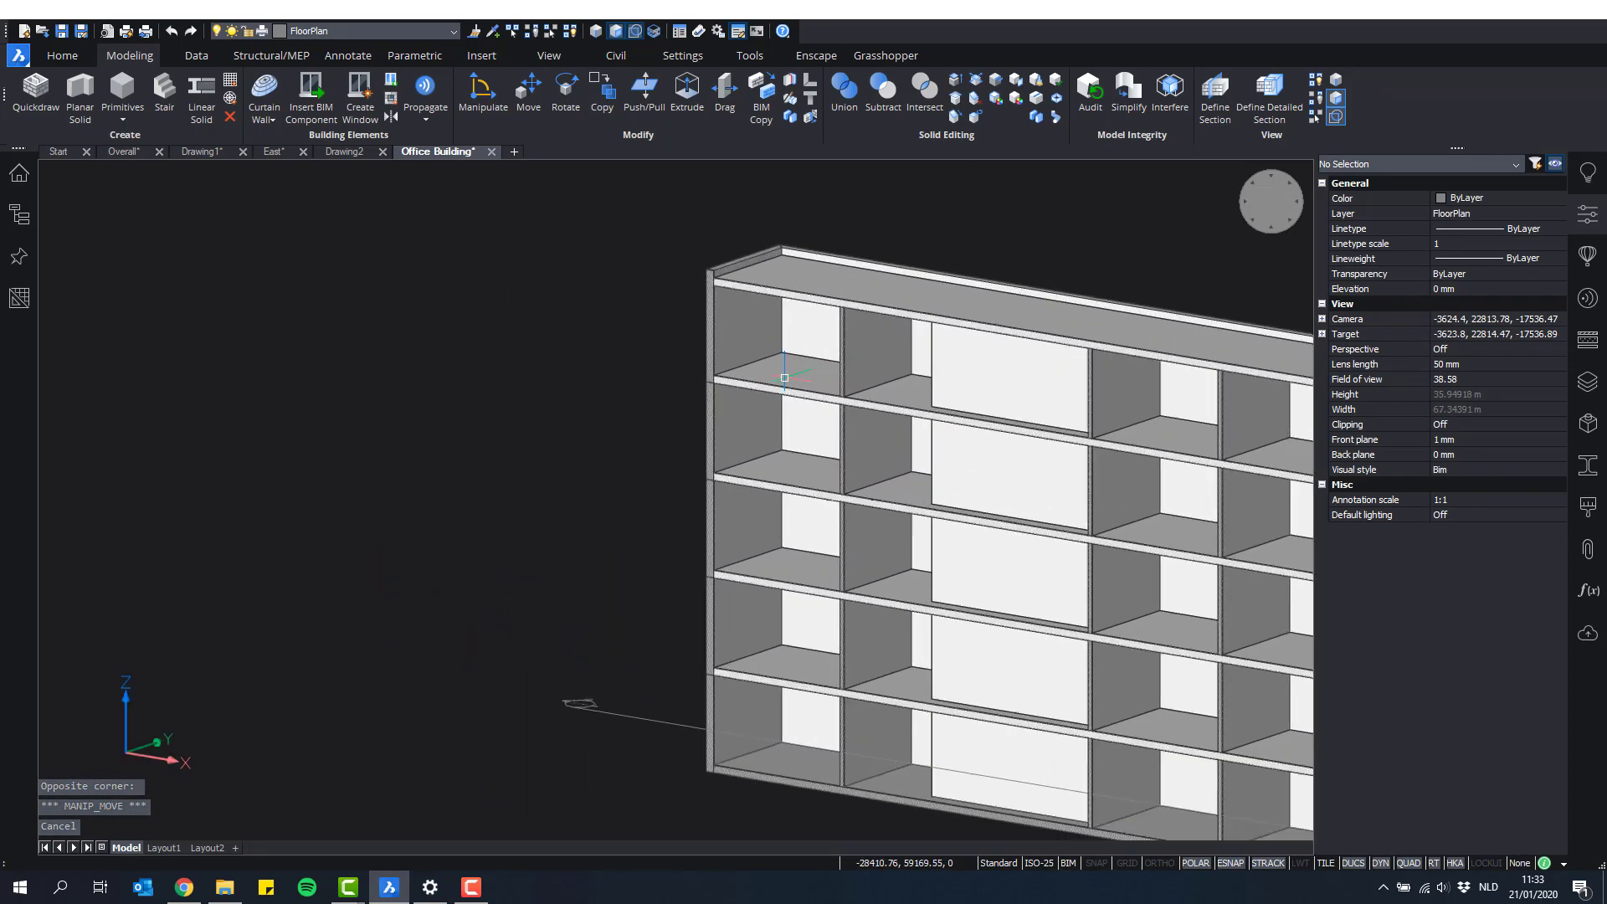
{"action": "scroll", "coordinate": [785, 378], "scroll_direction": "up", "scroll_amount": 4}
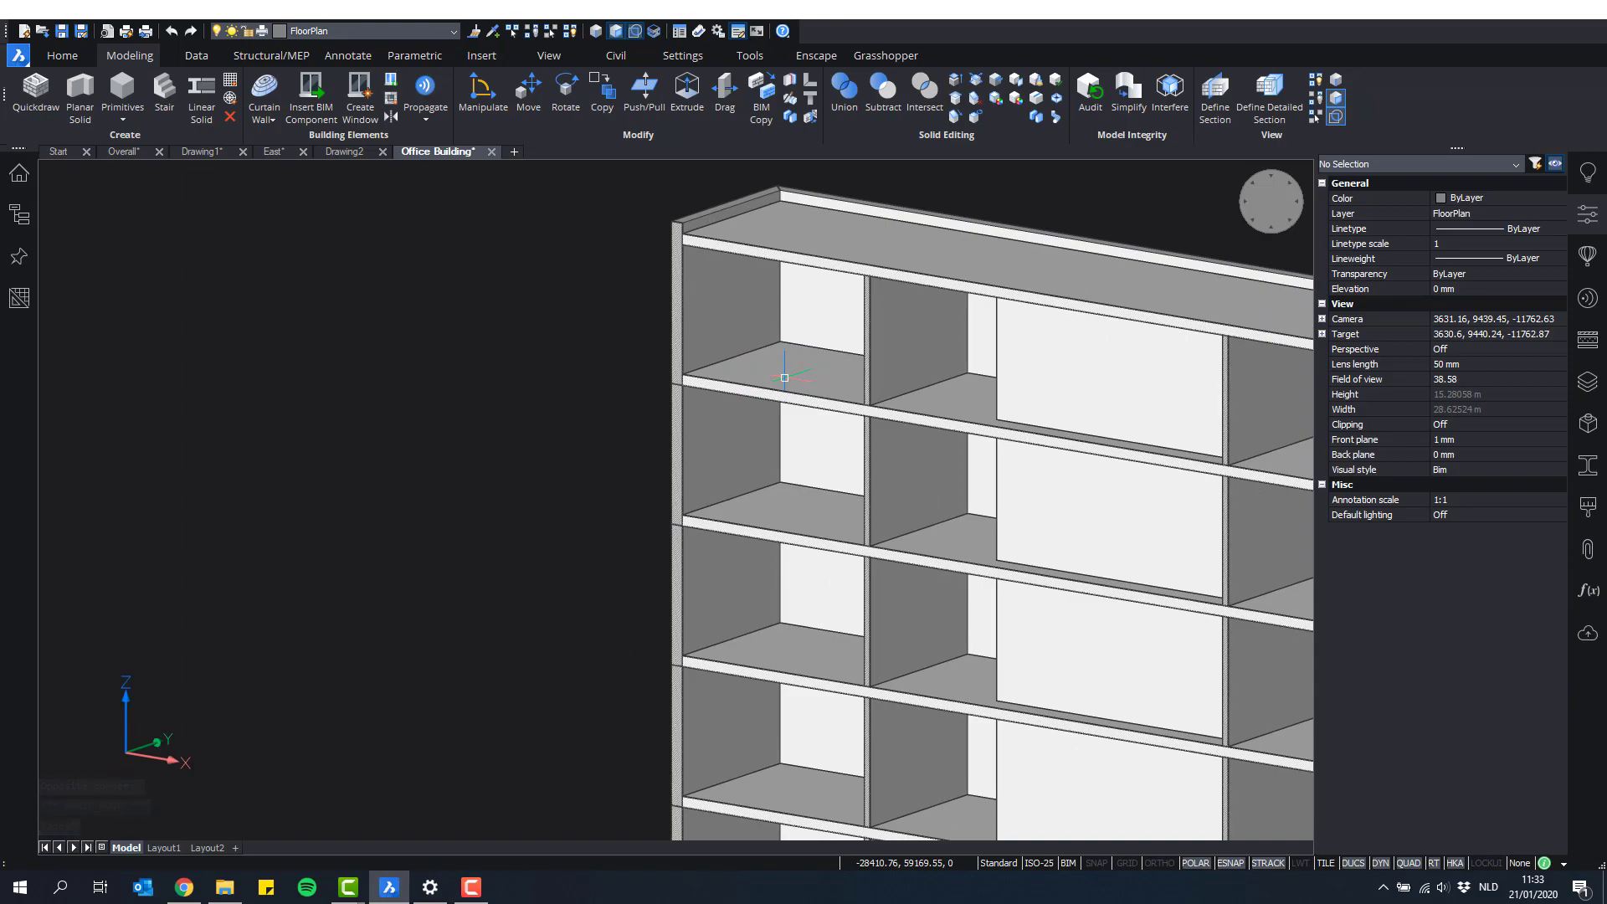
{"action": "middle_click_drag", "start_coordinate": [698, 655], "coordinate": [782, 435], "text": "shift"}
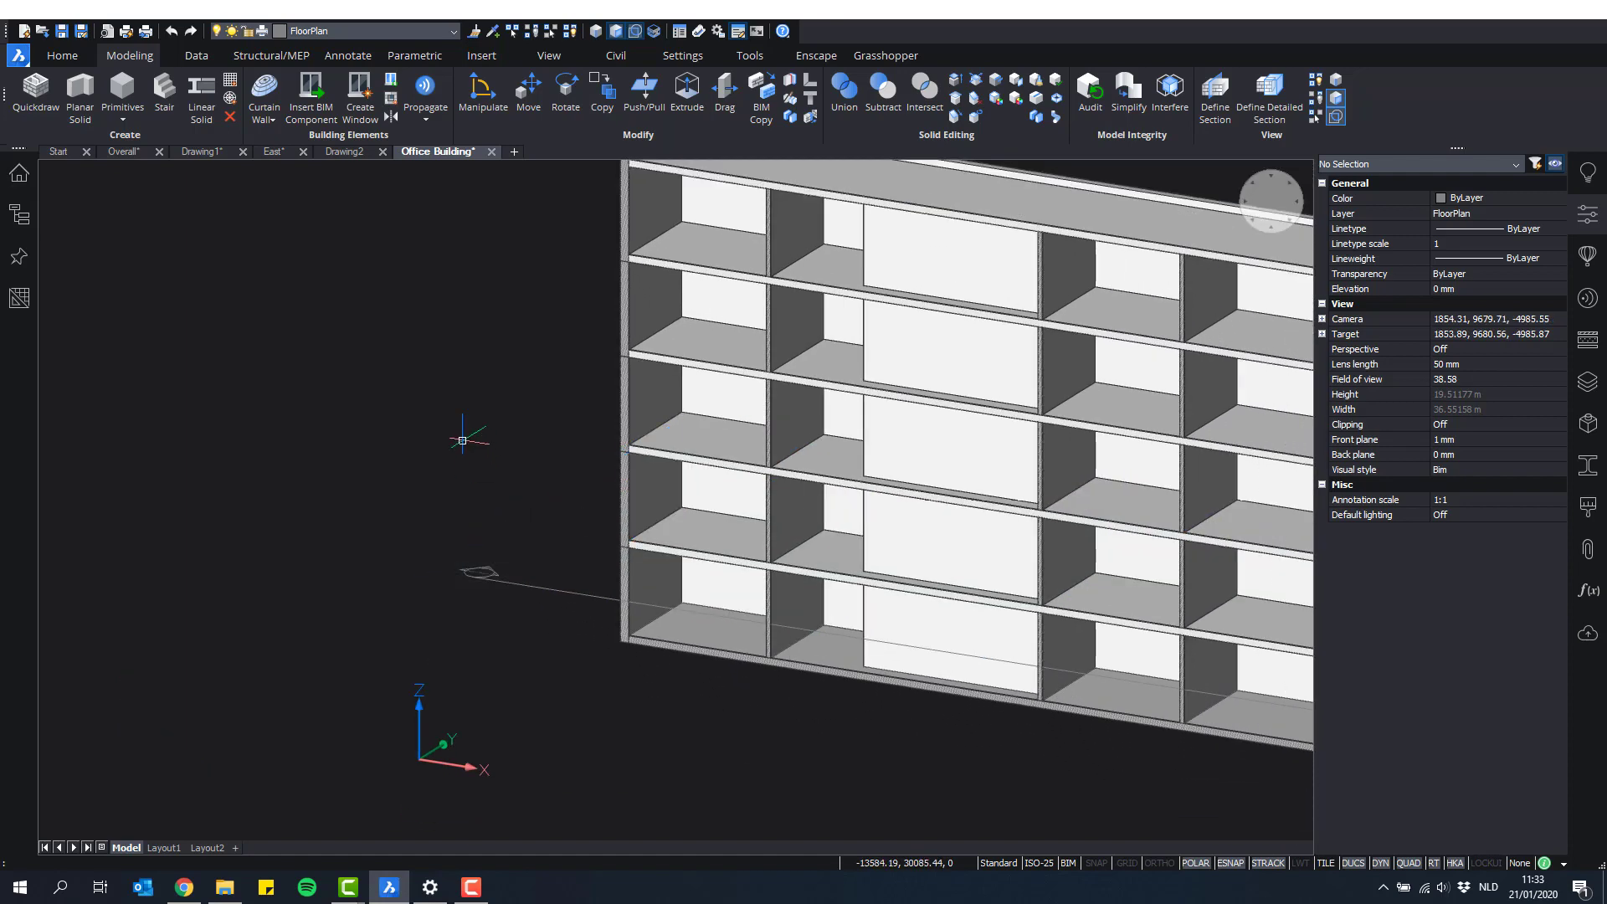
{"action": "scroll", "coordinate": [523, 416], "scroll_direction": "up", "scroll_amount": 5}
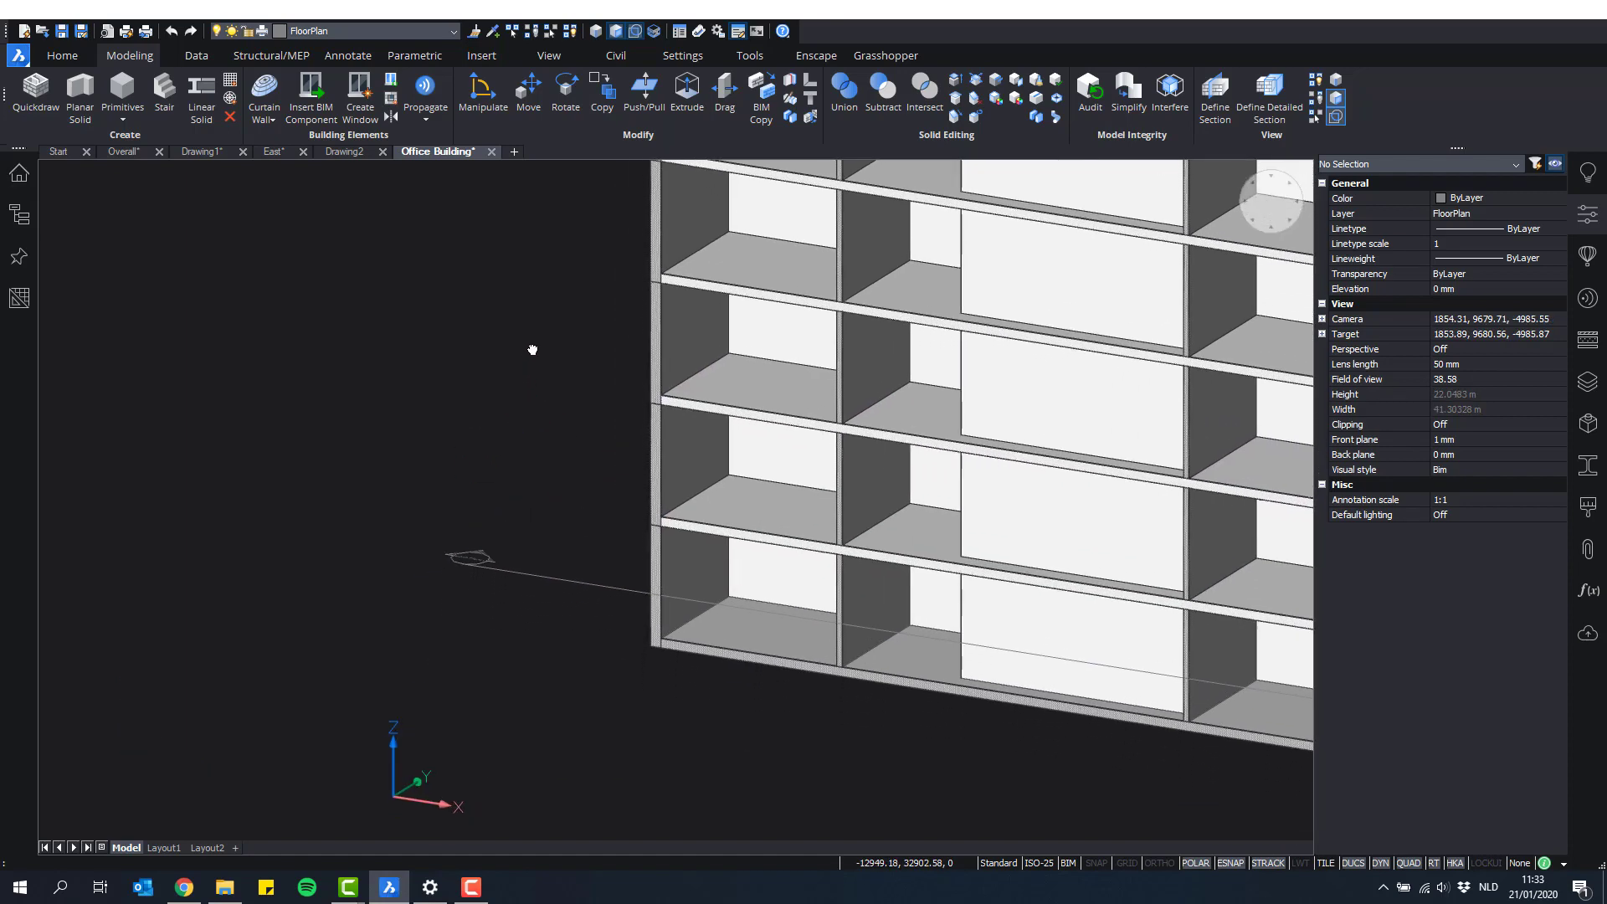
{"action": "middle_click_drag", "start_coordinate": [682, 423], "coordinate": [551, 268]}
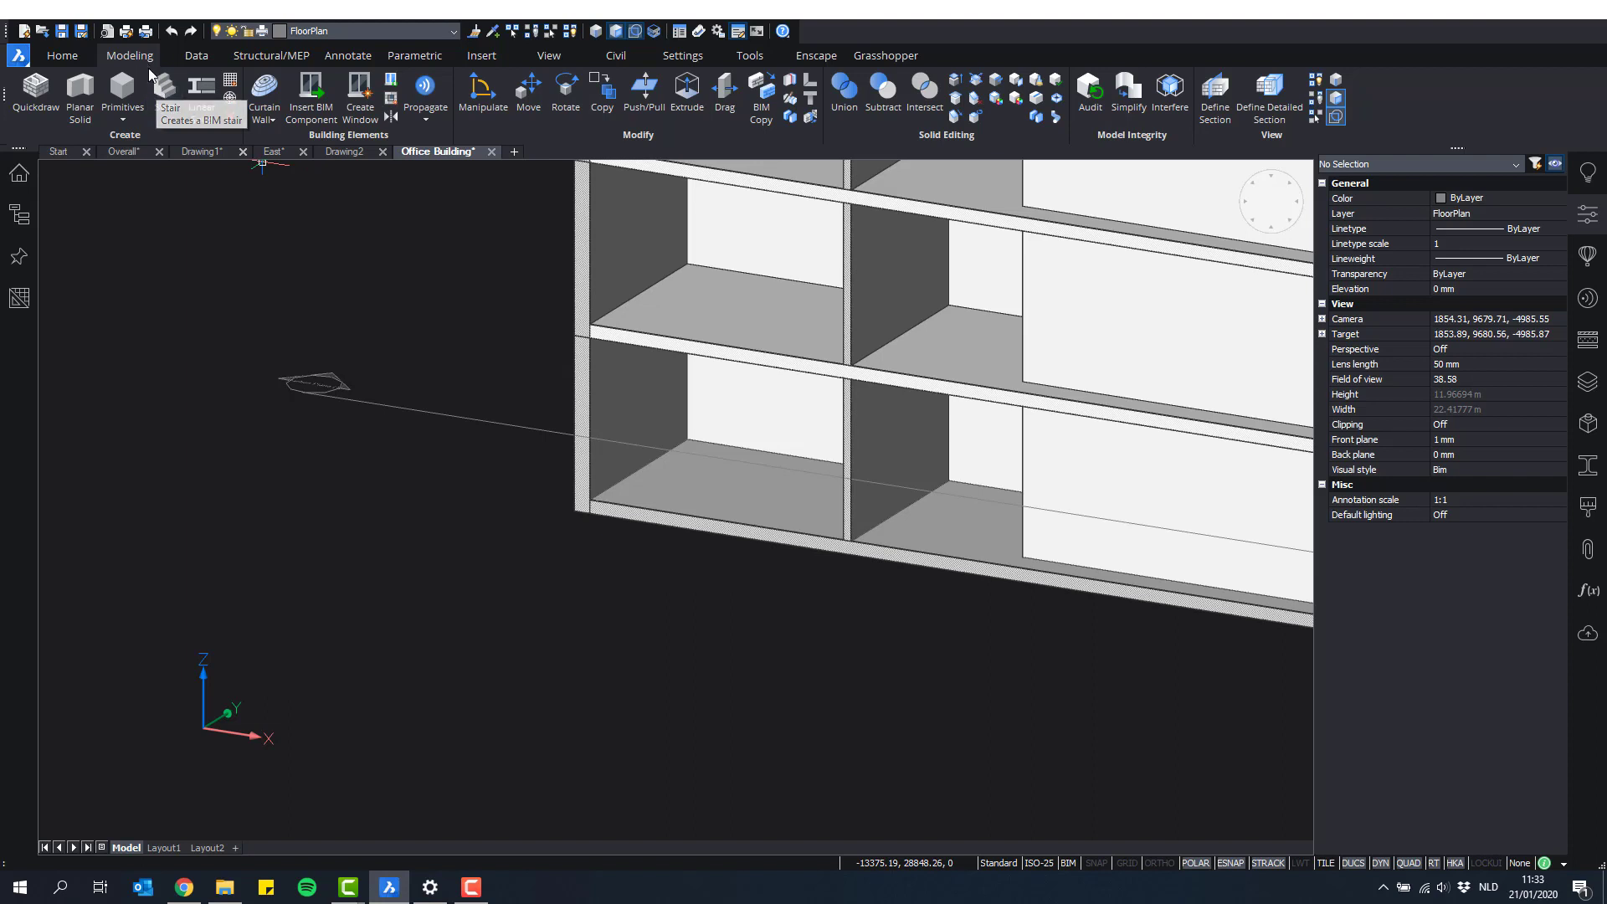
Step: Turn off boundary selection so that SELECTIONMODES is set to 2
{"action": "left_click", "coordinate": [62, 55]}
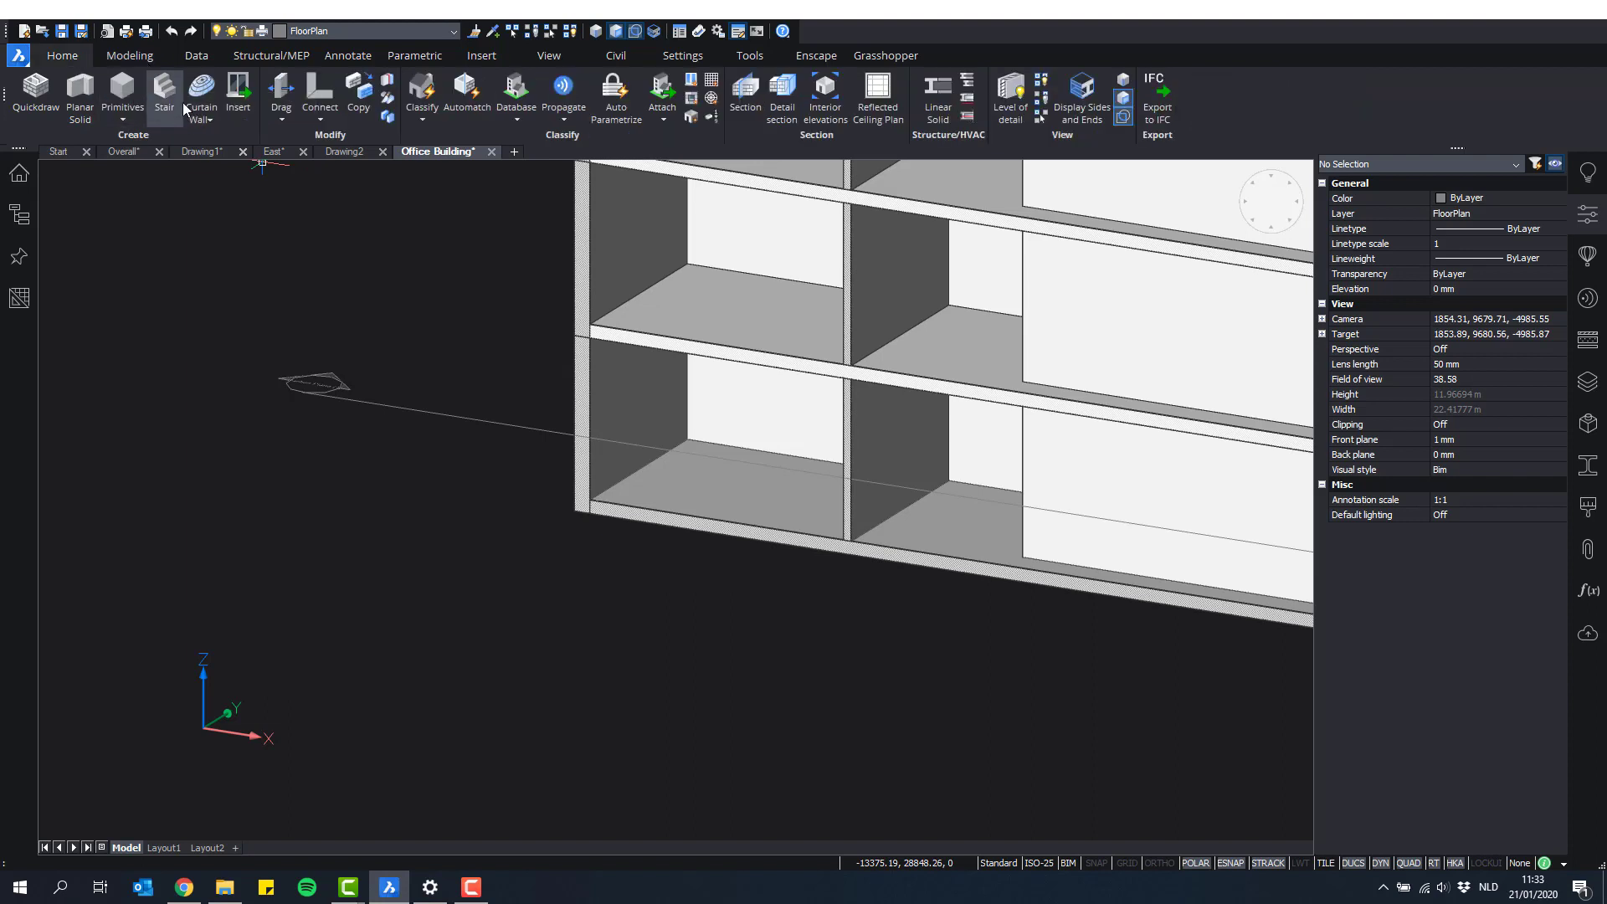
{"action": "left_click", "coordinate": [635, 32]}
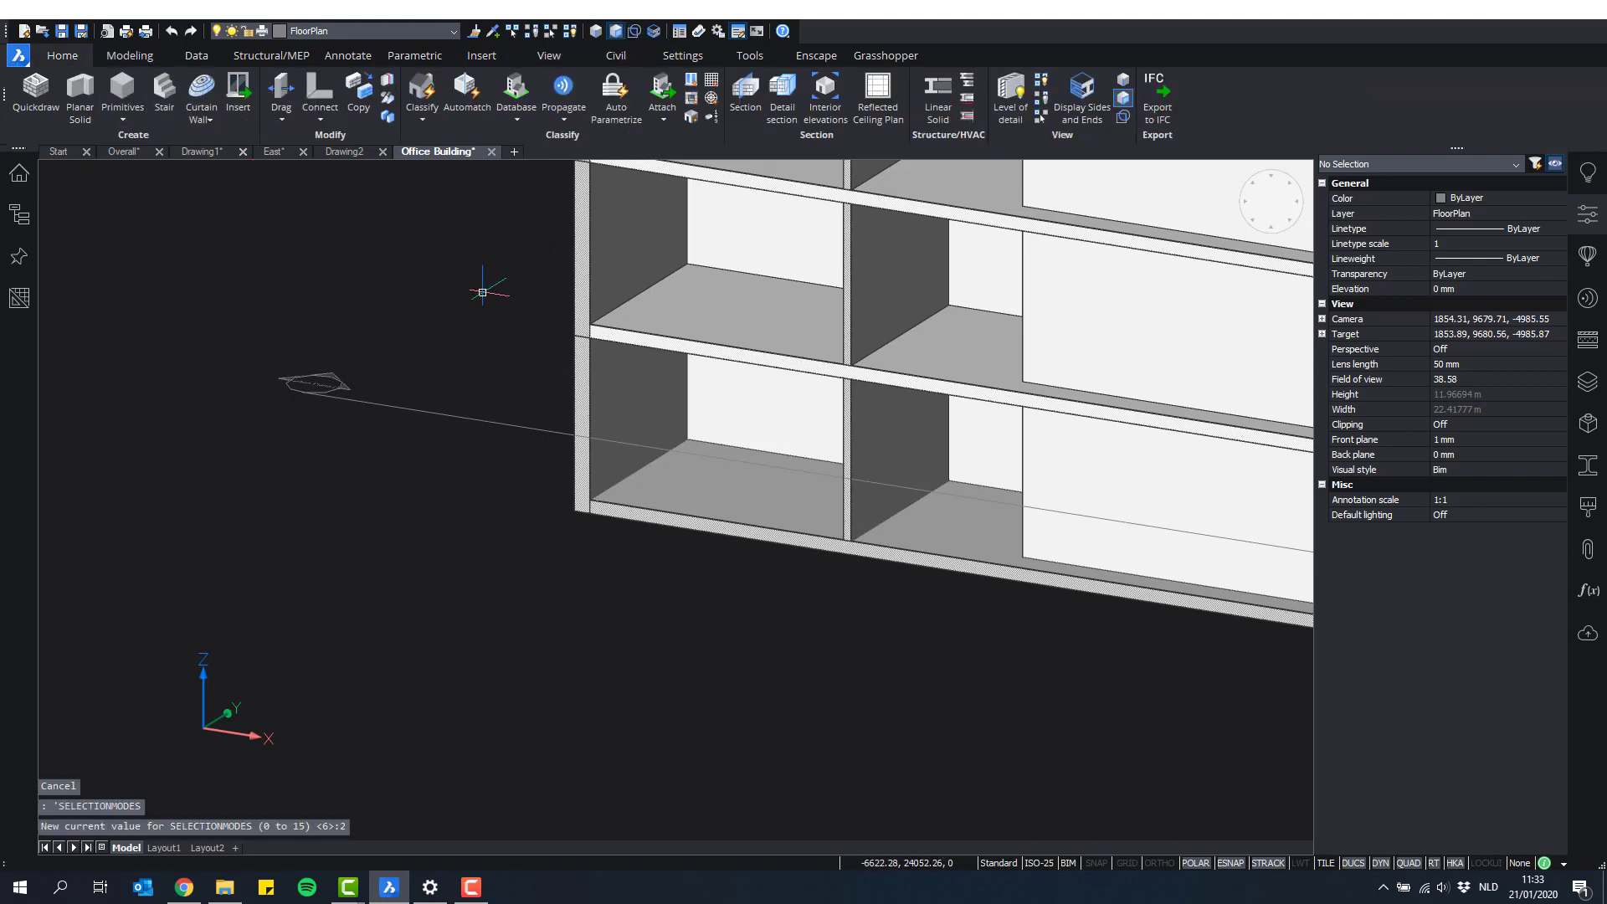
{"action": "middle_click_drag", "start_coordinate": [510, 393], "coordinate": [485, 321], "text": "shift"}
{"action": "middle_click_drag", "start_coordinate": [535, 261], "coordinate": [604, 460]}
{"action": "scroll", "coordinate": [605, 460], "scroll_direction": "up", "scroll_amount": 1}
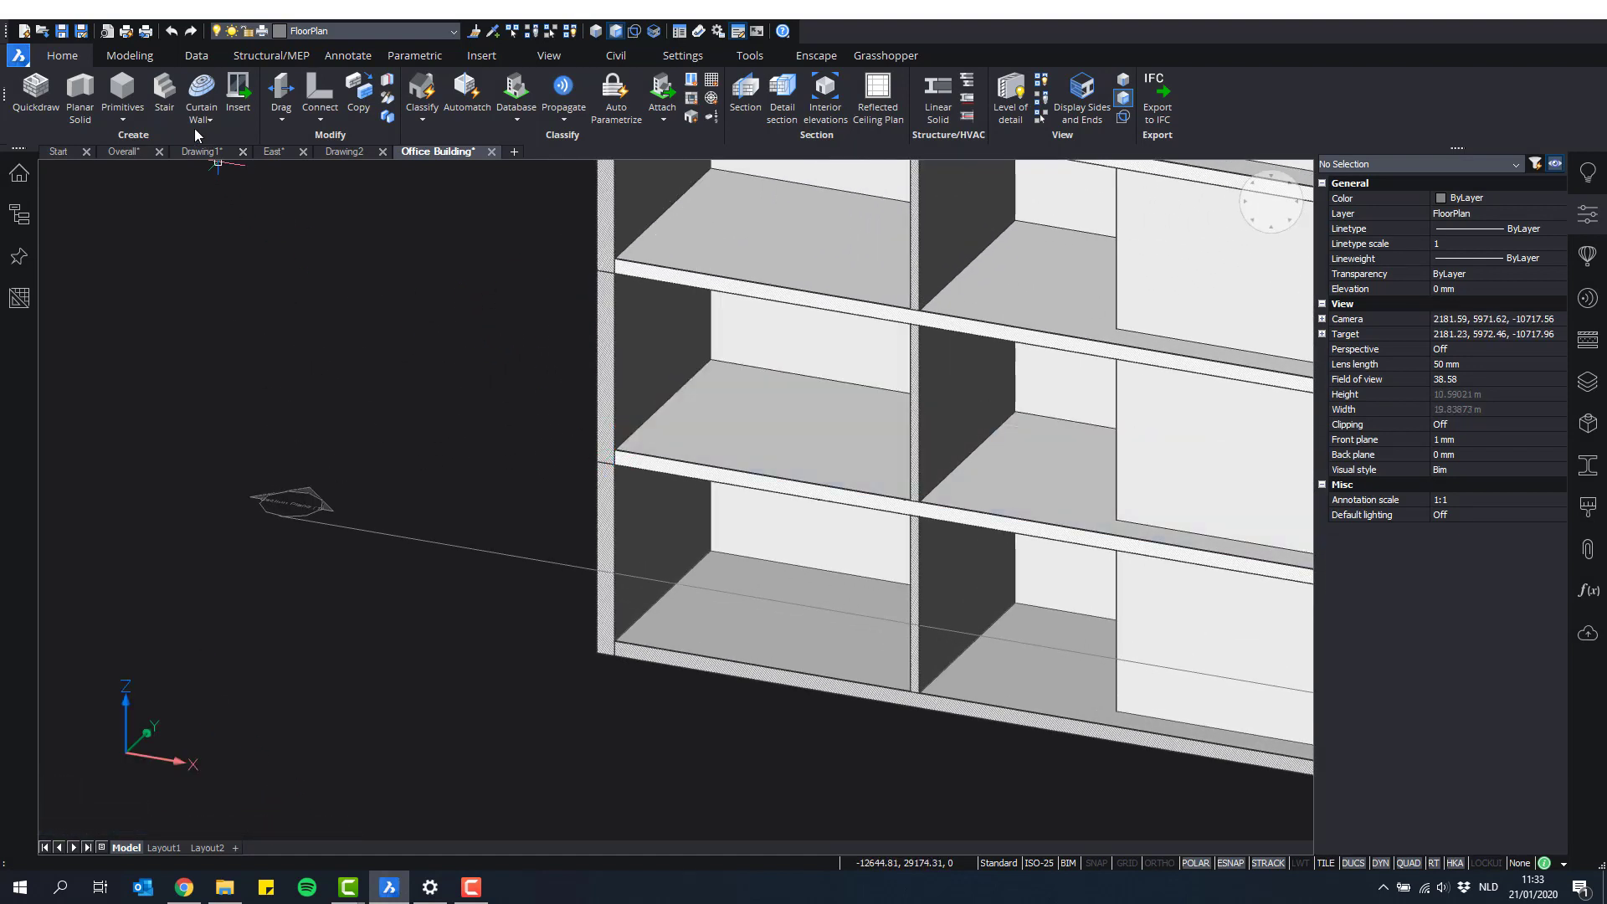
Step: Start a stair with its top step on the first-floor slab in the end bay, by the back wall about 792 mm from the partition, heading toward the end wall
{"action": "left_click", "coordinate": [163, 92]}
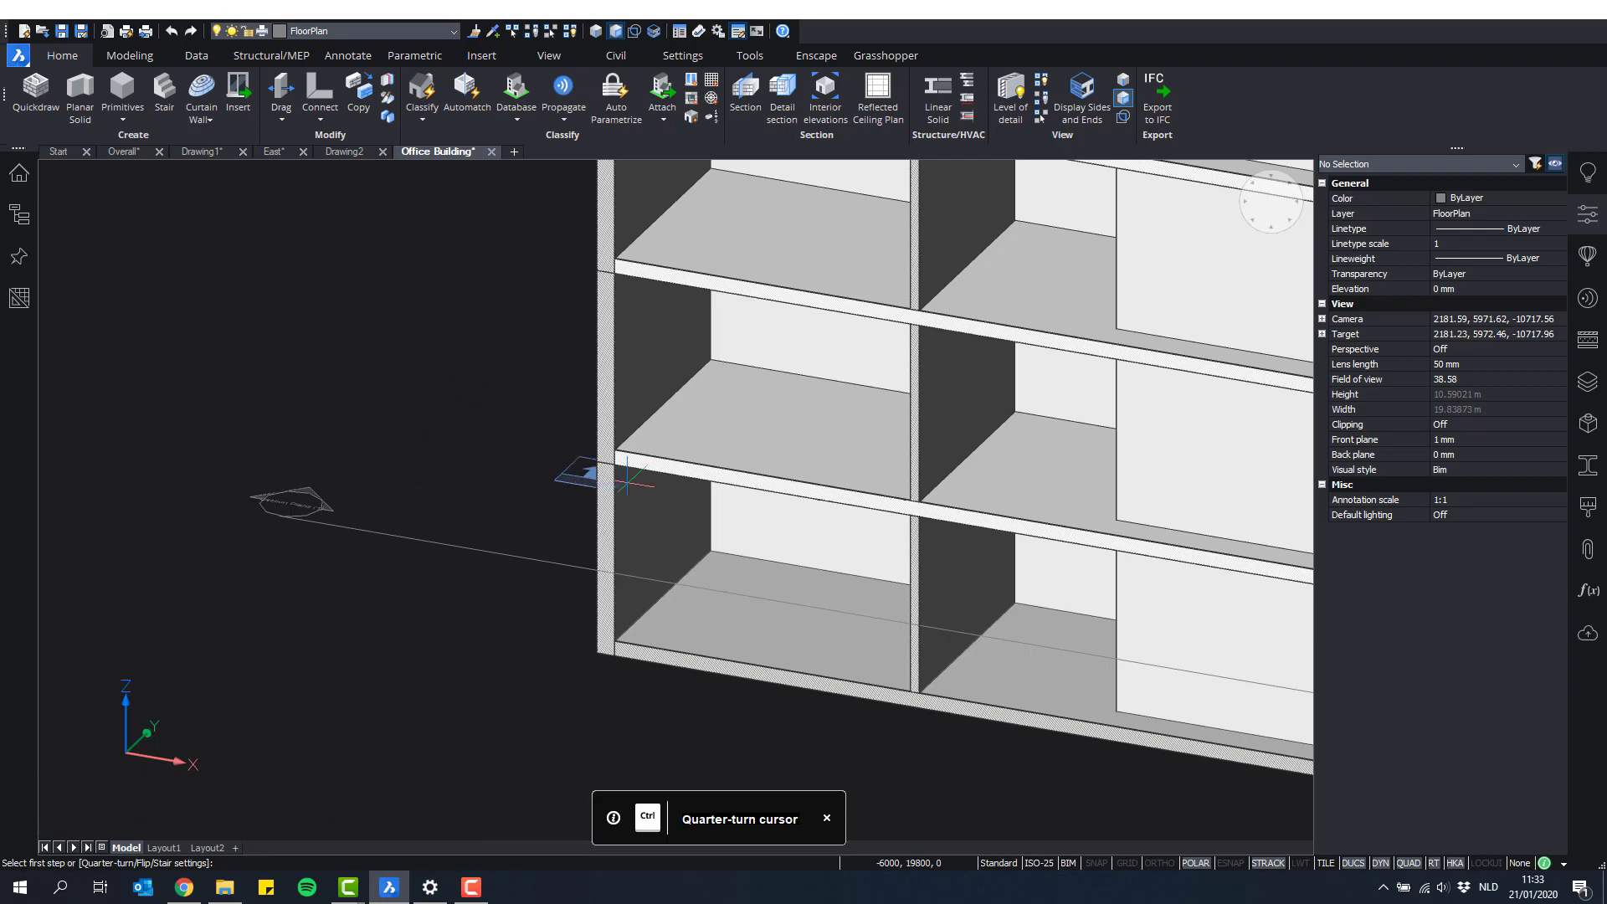
{"action": "scroll", "coordinate": [754, 431], "scroll_direction": "up", "scroll_amount": 3}
{"action": "scroll", "coordinate": [799, 425], "scroll_direction": "down", "scroll_amount": 3}
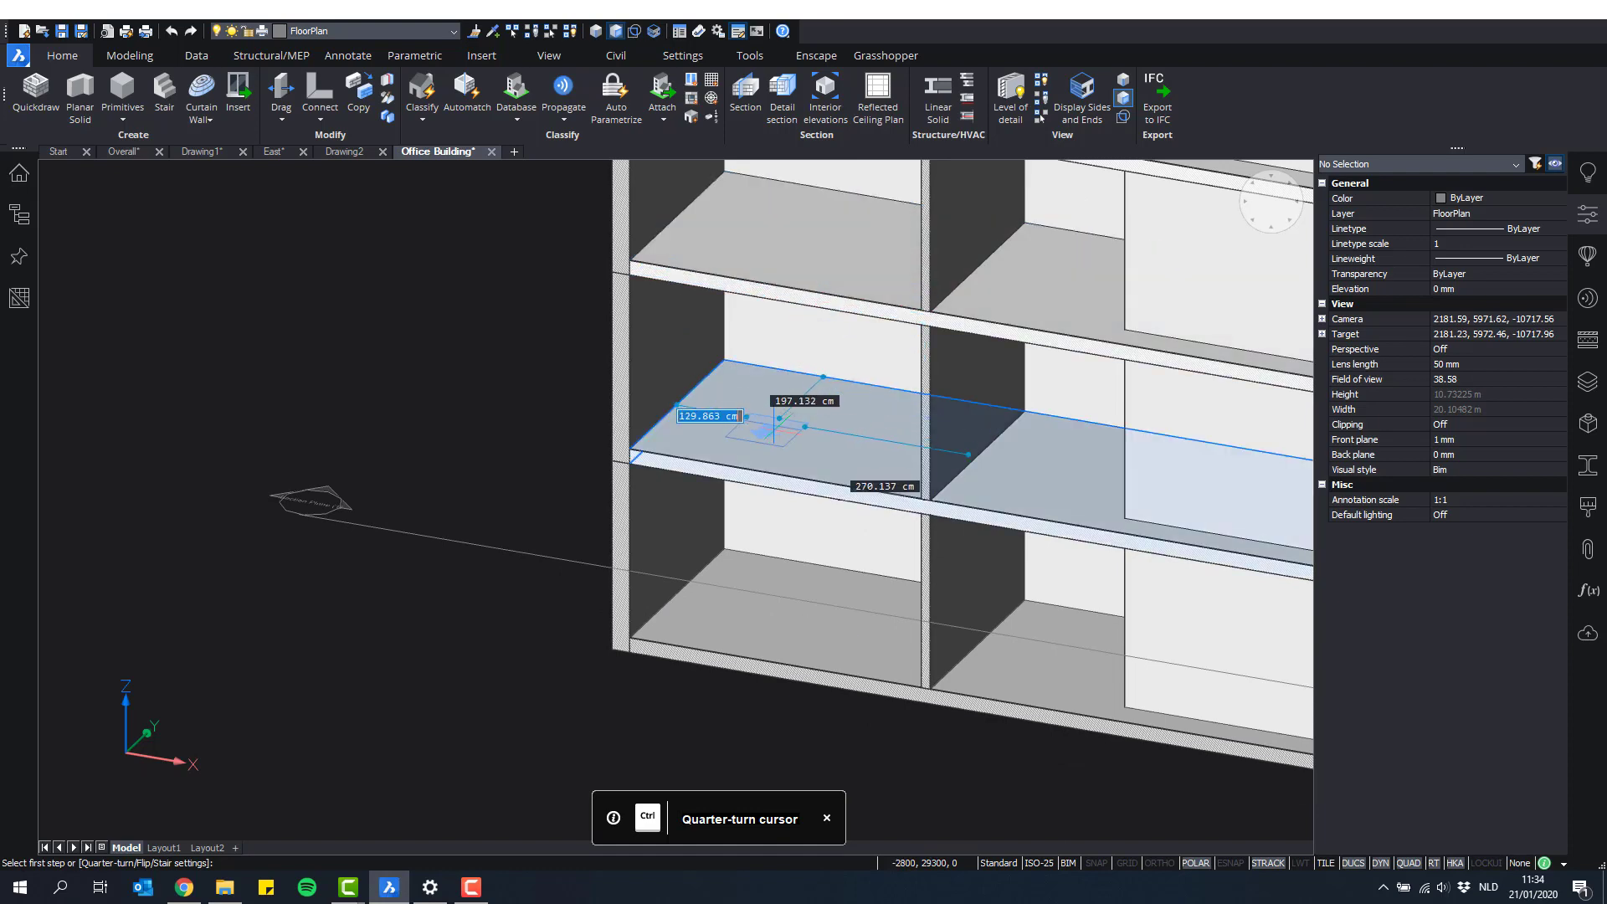
{"action": "scroll", "coordinate": [877, 446], "scroll_direction": "up", "scroll_amount": 7}
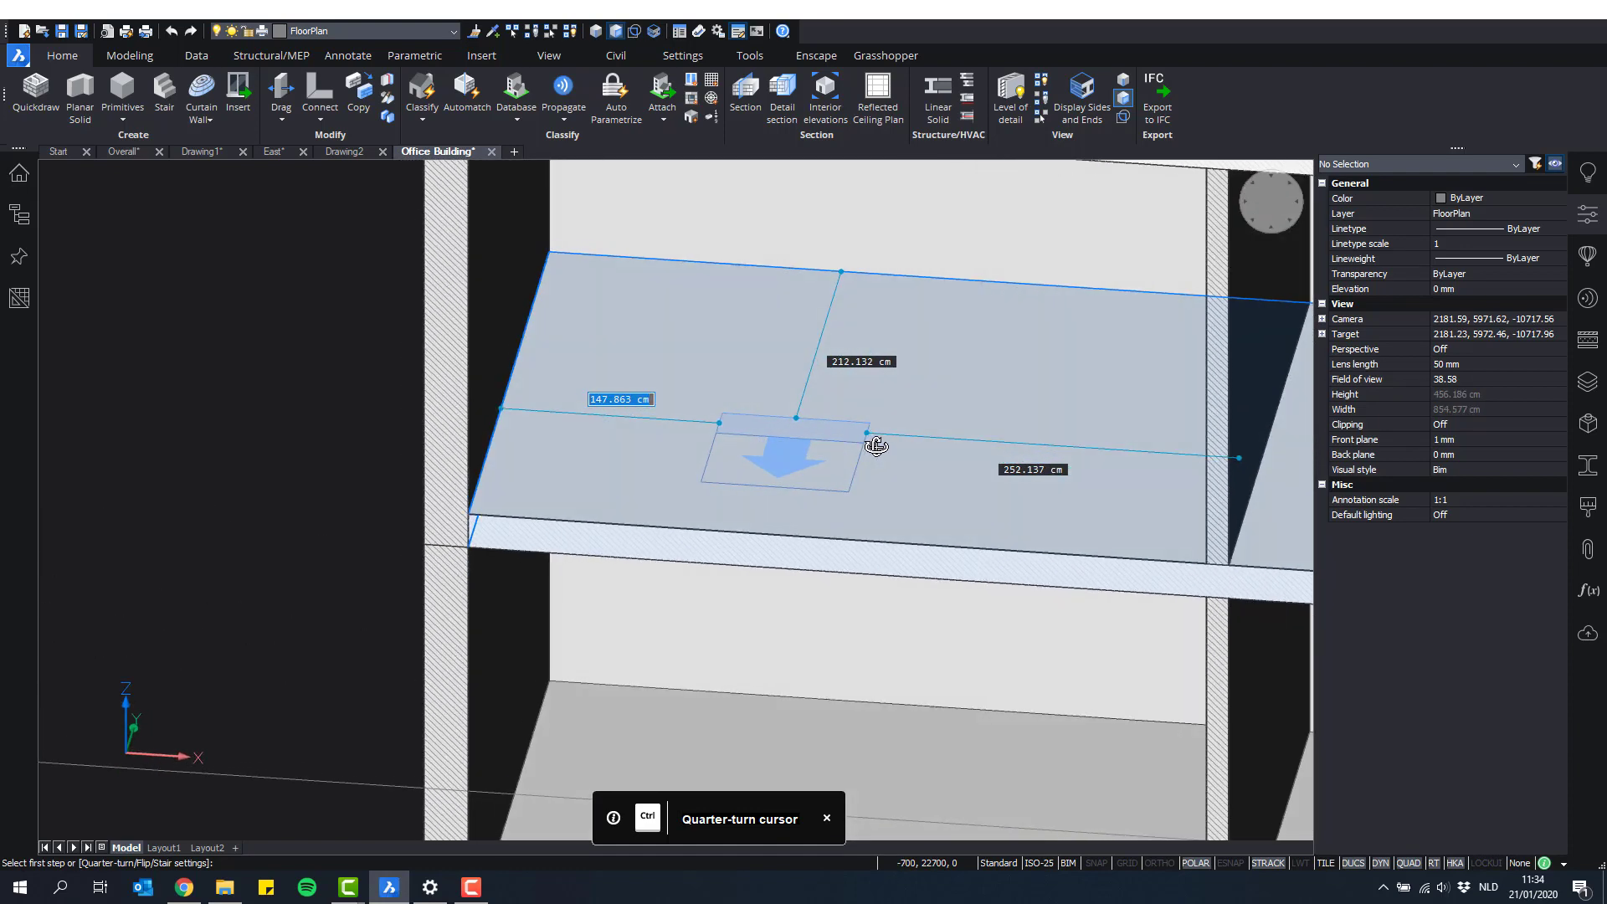
{"action": "middle_click_drag", "start_coordinate": [877, 445], "coordinate": [853, 416], "text": "shift"}
{"action": "scroll", "coordinate": [853, 412], "scroll_direction": "down", "scroll_amount": 2}
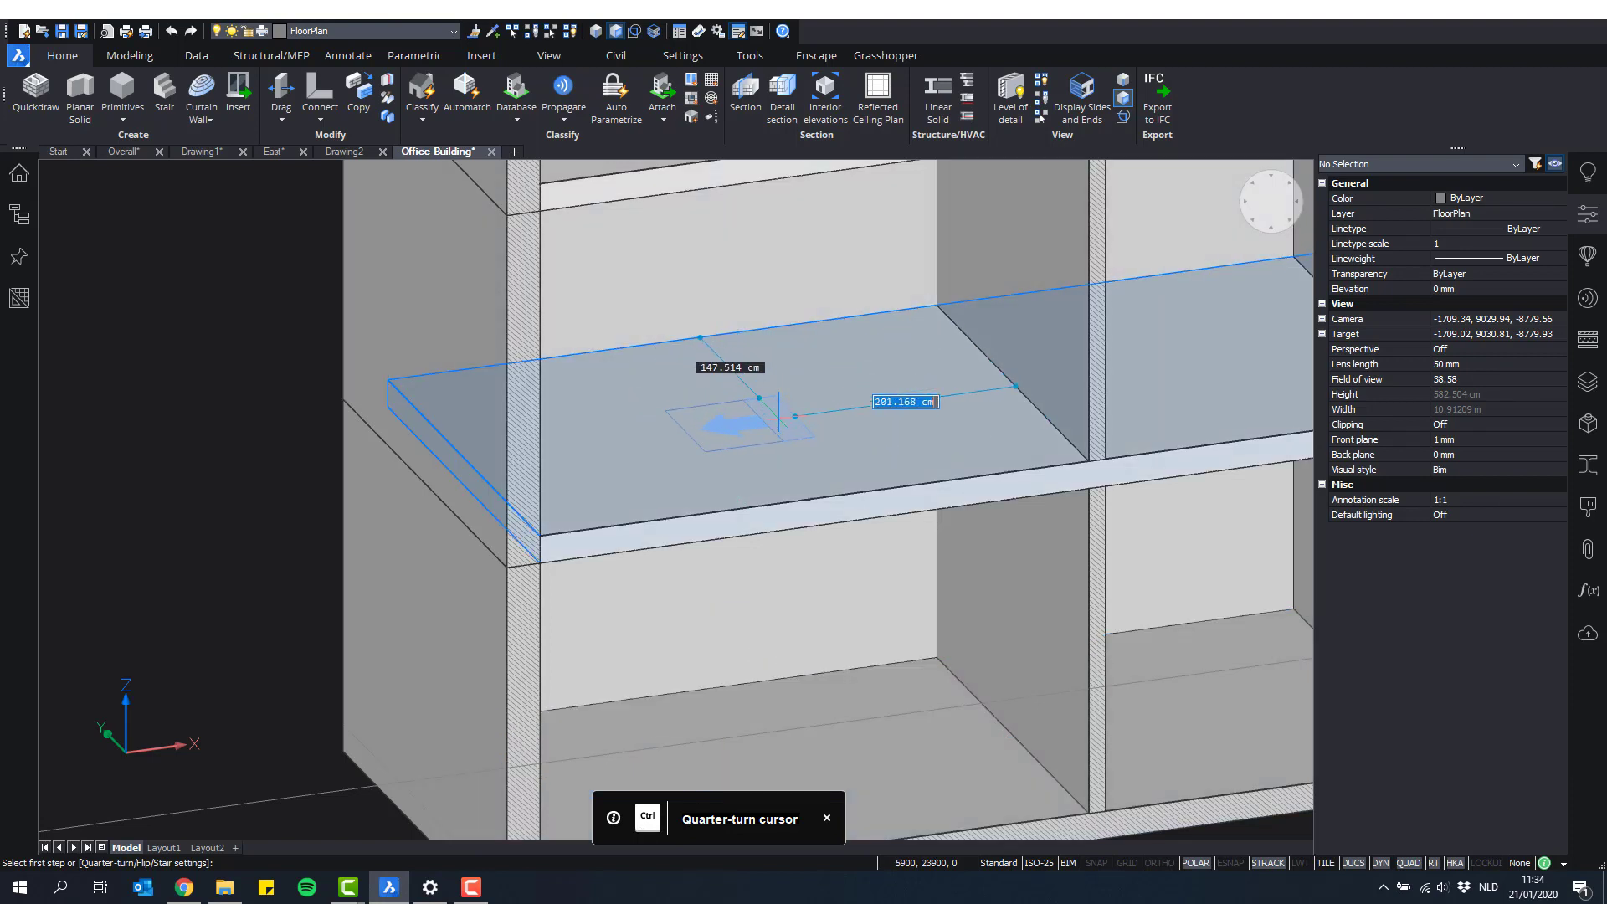
{"action": "key", "text": "ctrl"}
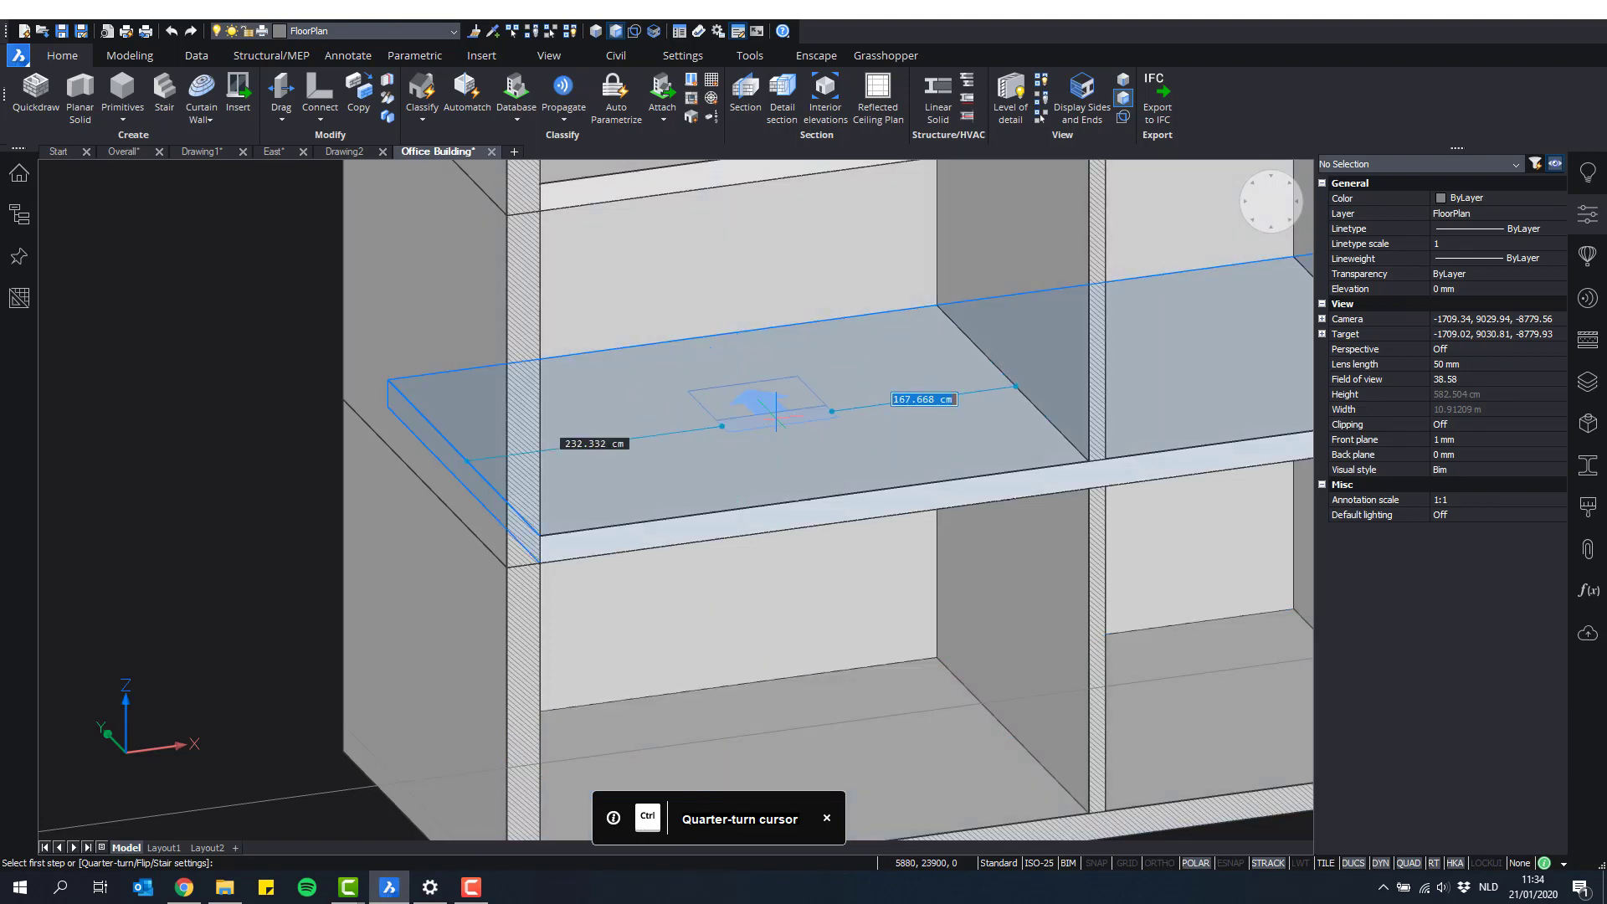
{"action": "key", "text": "ctrl"}
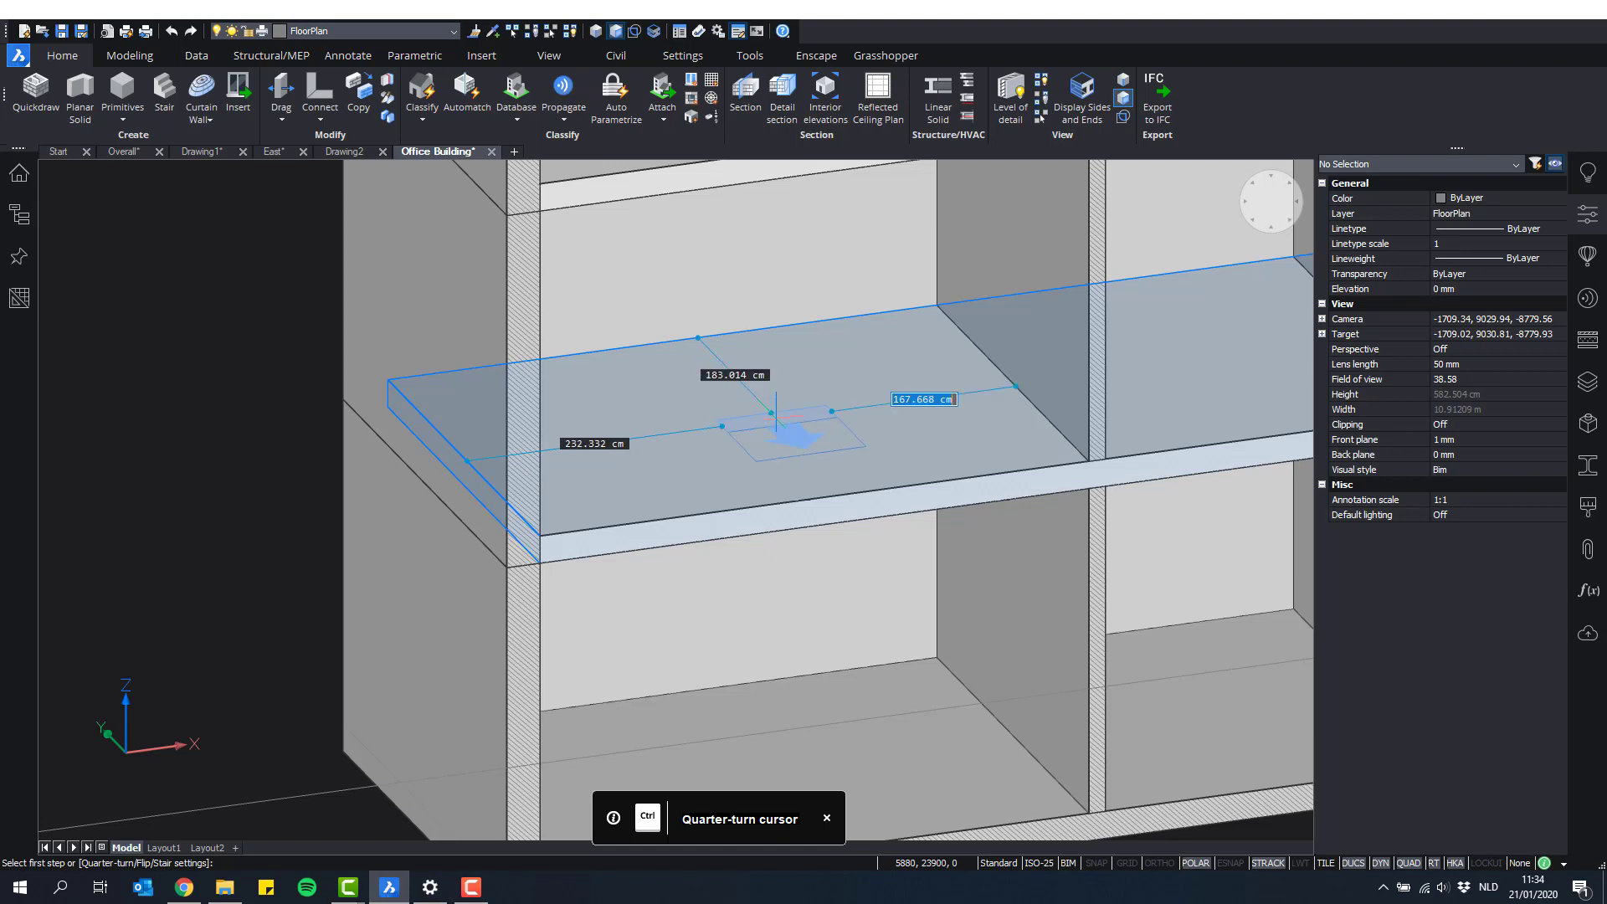
{"action": "key", "text": "ctrl"}
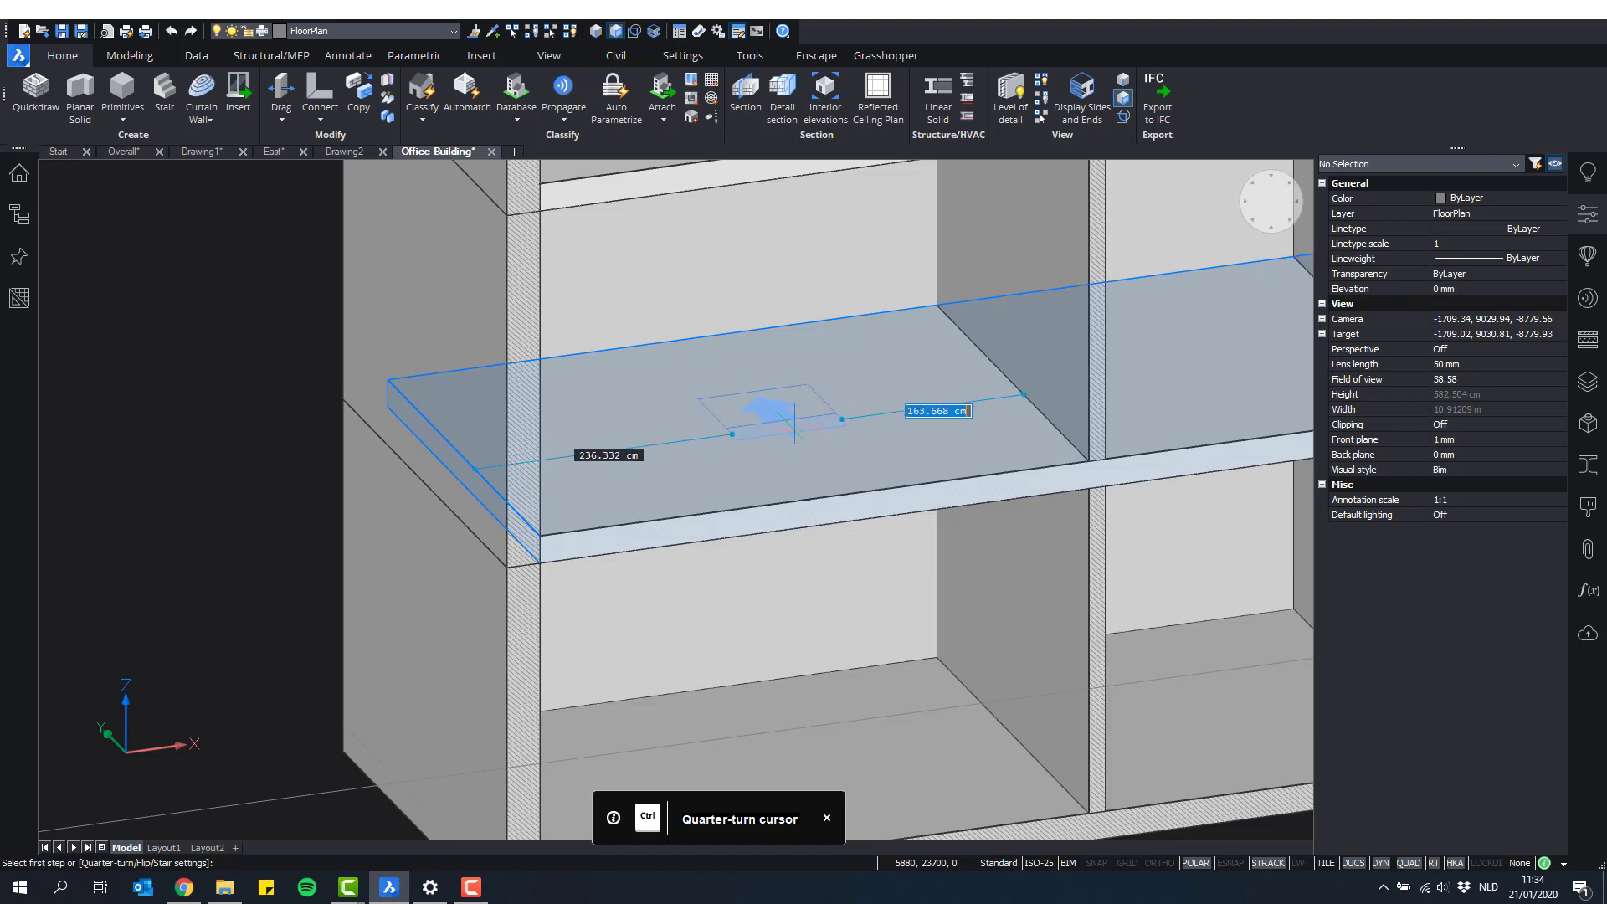
{"action": "key", "text": "ctrl"}
{"action": "key", "text": "ctrl"}
{"action": "key", "text": "ctrl"}
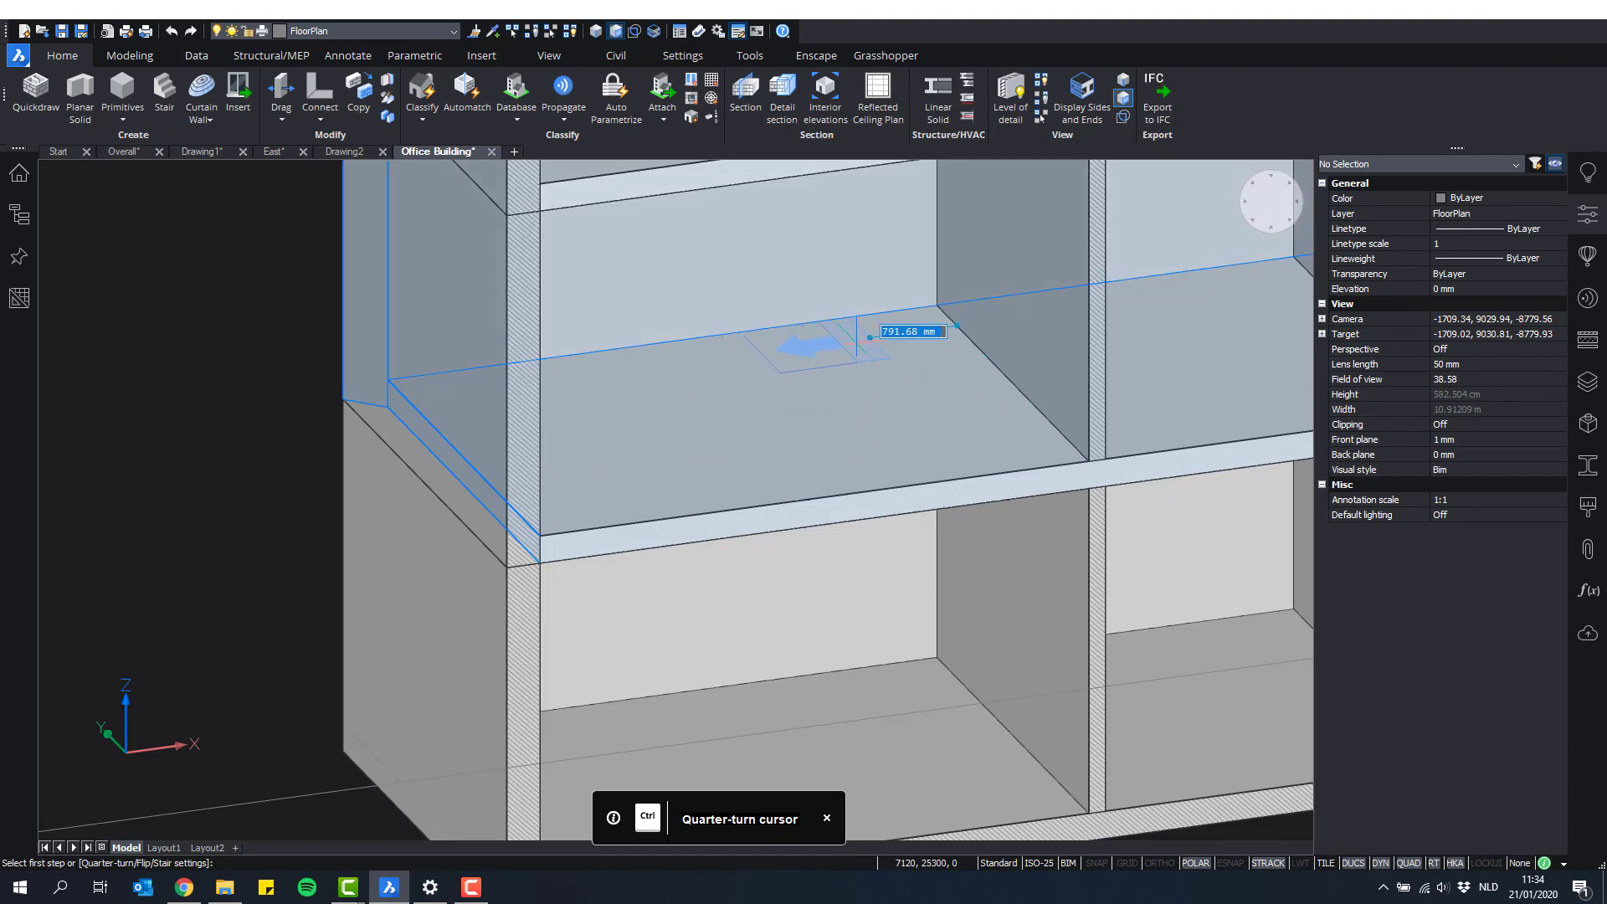
{"action": "left_click", "coordinate": [857, 342]}
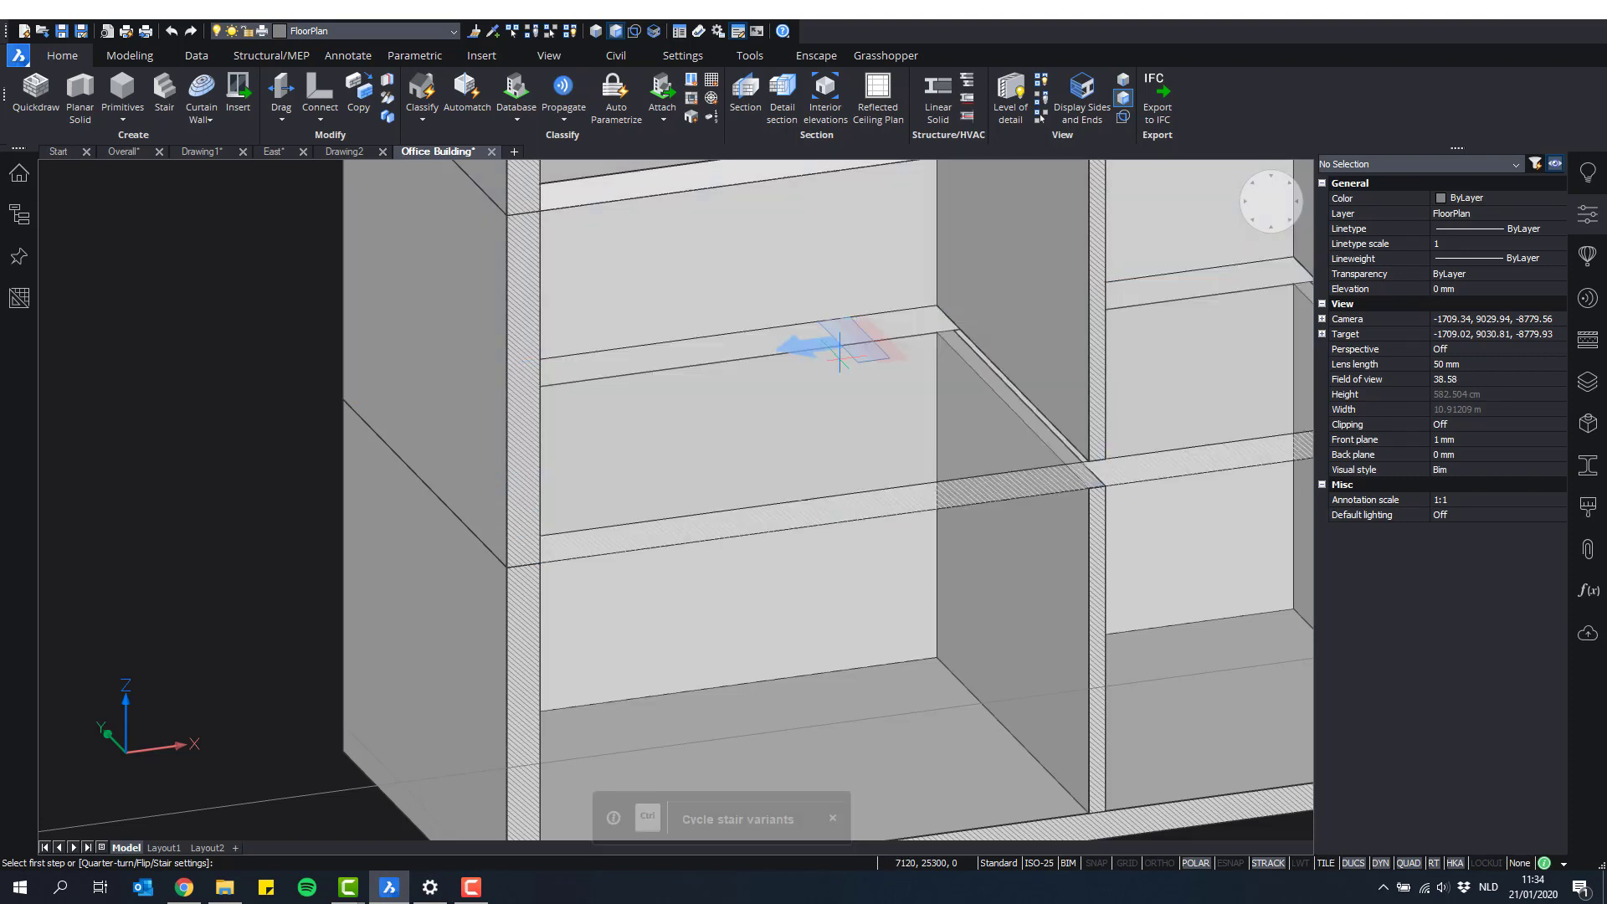
Step: Place the lowest step on the ground floor by the end wall, making a quarter-turn stair with flights of about 134 cm and 321 cm
{"action": "scroll", "coordinate": [776, 409], "scroll_direction": "down", "scroll_amount": 2}
{"action": "middle_click_drag", "start_coordinate": [777, 410], "coordinate": [703, 434], "text": "shift"}
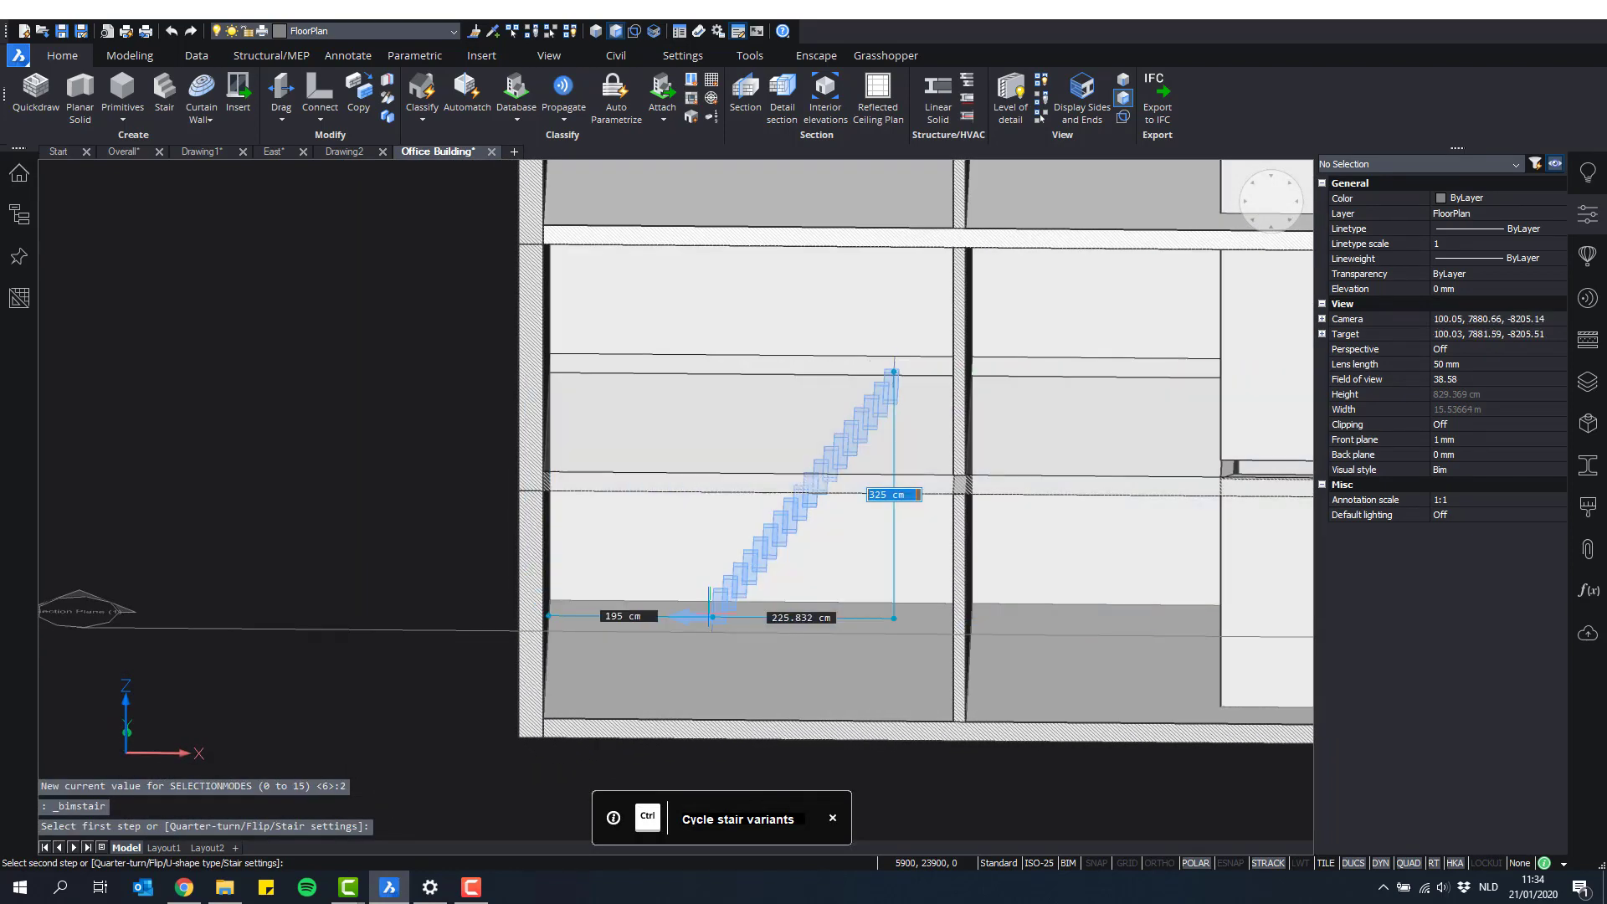
{"action": "middle_click_drag", "start_coordinate": [653, 609], "coordinate": [720, 568], "text": "shift"}
{"action": "scroll", "coordinate": [599, 607], "scroll_direction": "down", "scroll_amount": 1}
{"action": "scroll", "coordinate": [720, 567], "scroll_direction": "up", "scroll_amount": 1}
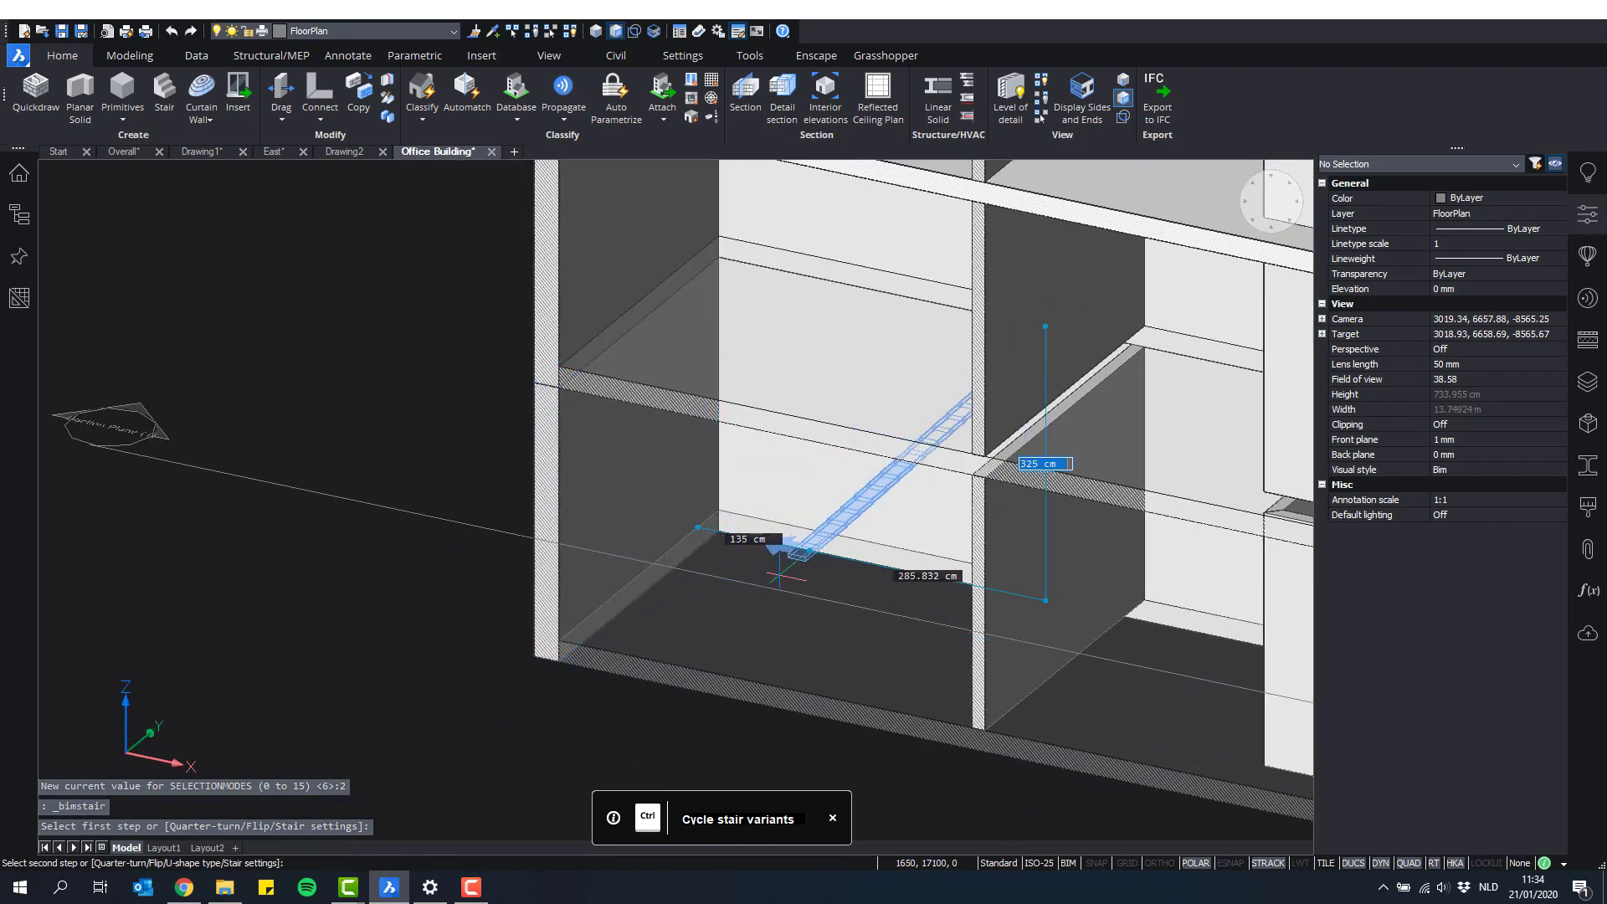
{"action": "middle_click_drag", "start_coordinate": [816, 583], "coordinate": [832, 579], "text": "shift"}
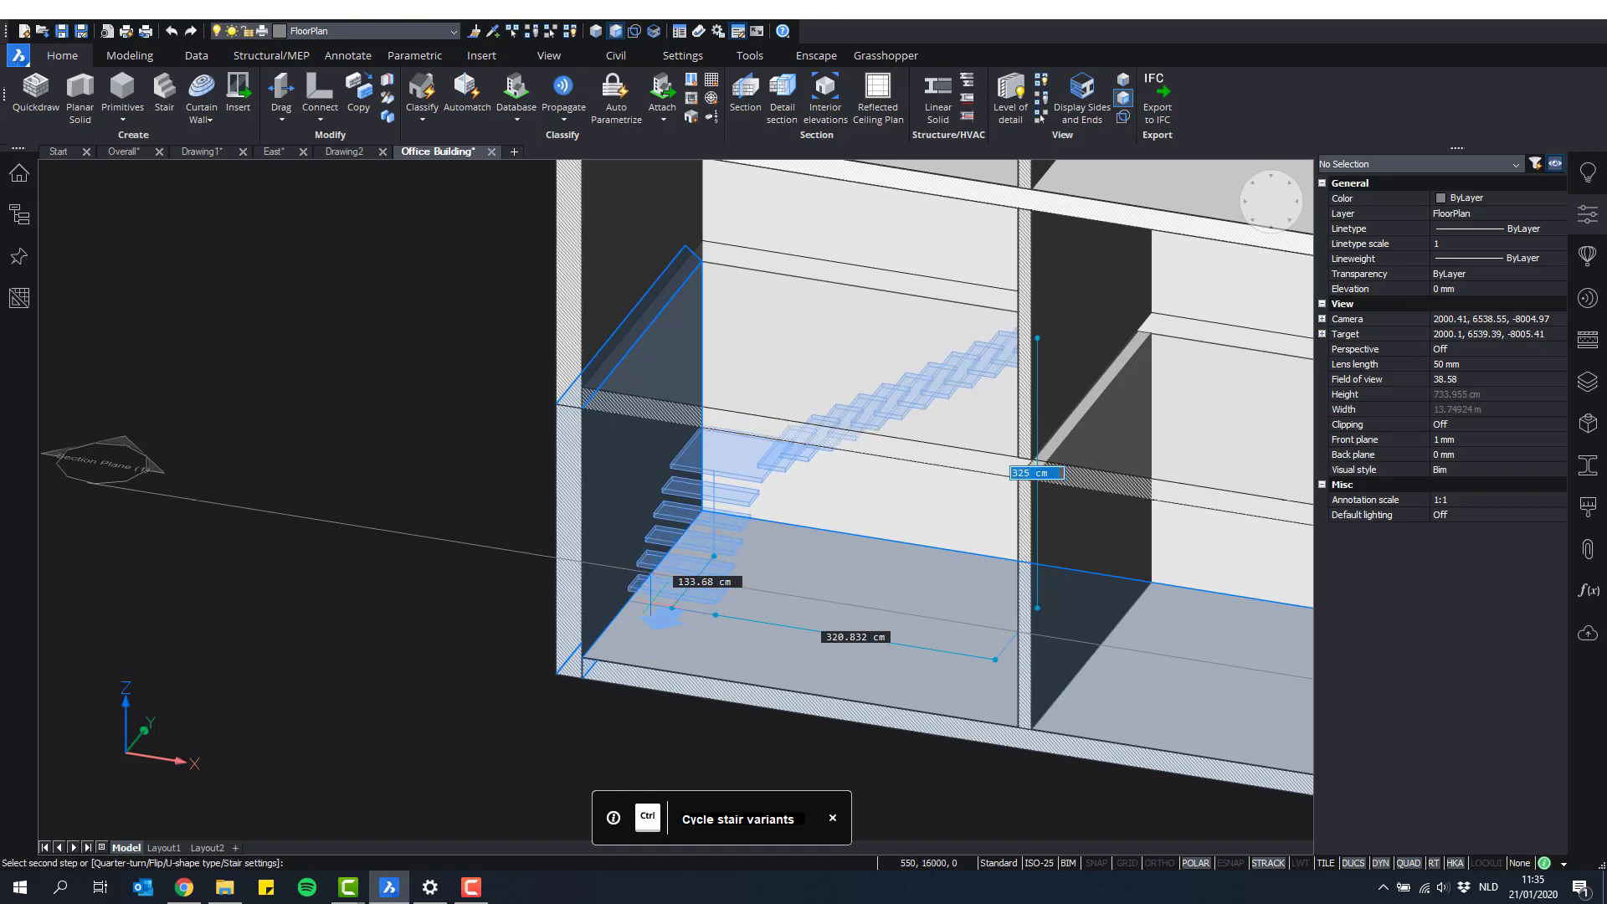
{"action": "left_click", "coordinate": [650, 603]}
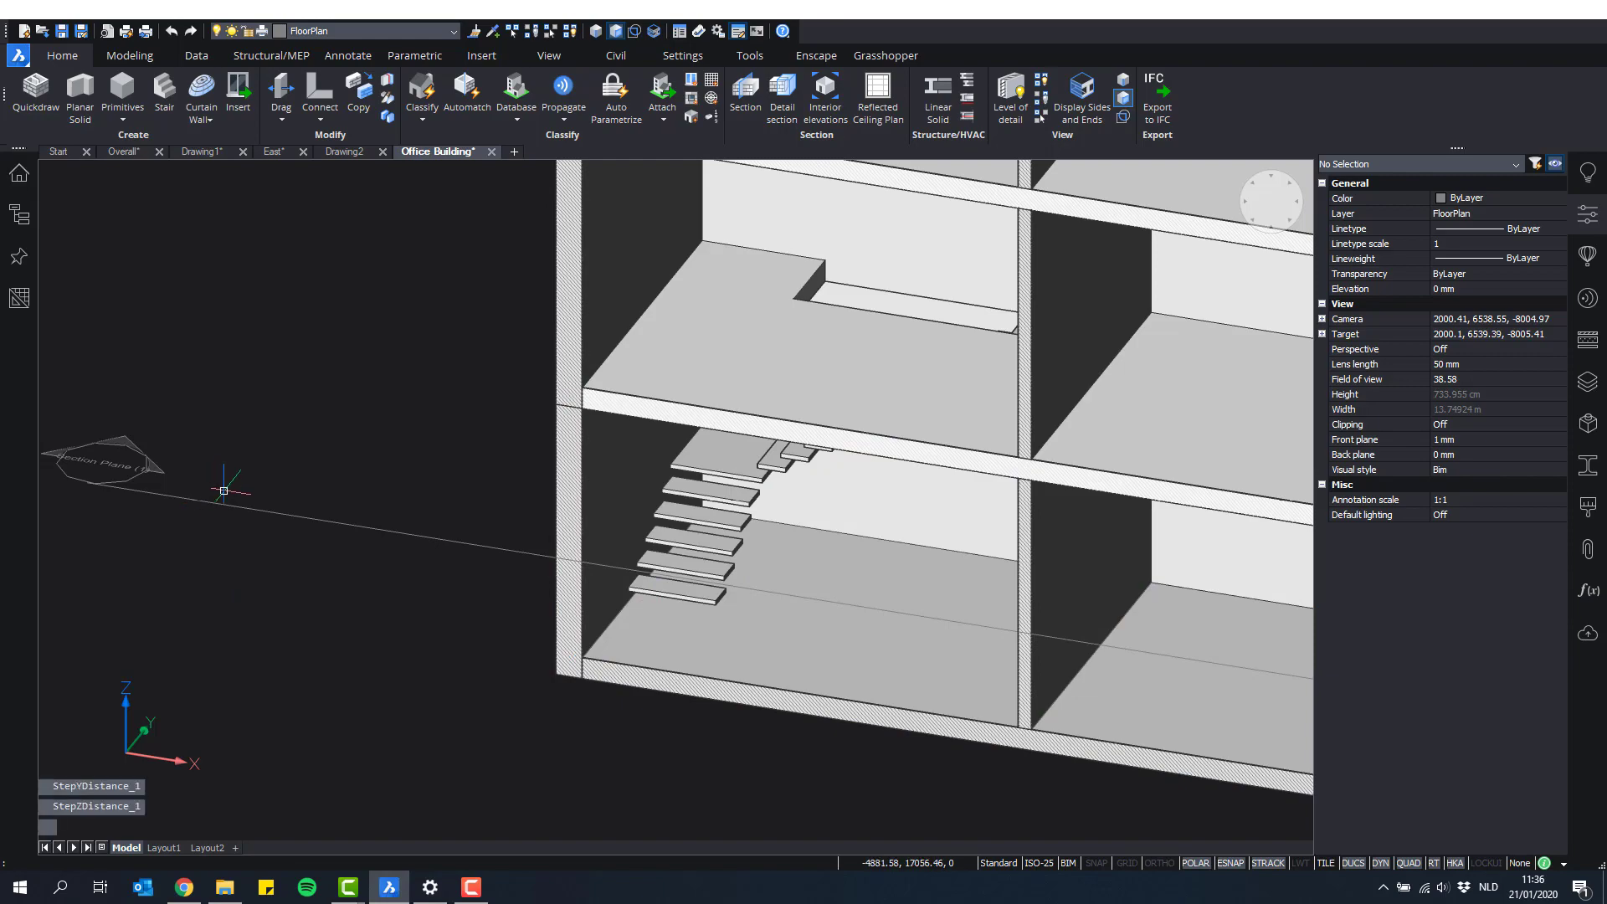
Step: Push/pull the side face of the stair opening in the first-floor slab about 116 cm toward the end wall
{"action": "middle_click_drag", "start_coordinate": [897, 513], "coordinate": [1030, 524], "text": "shift"}
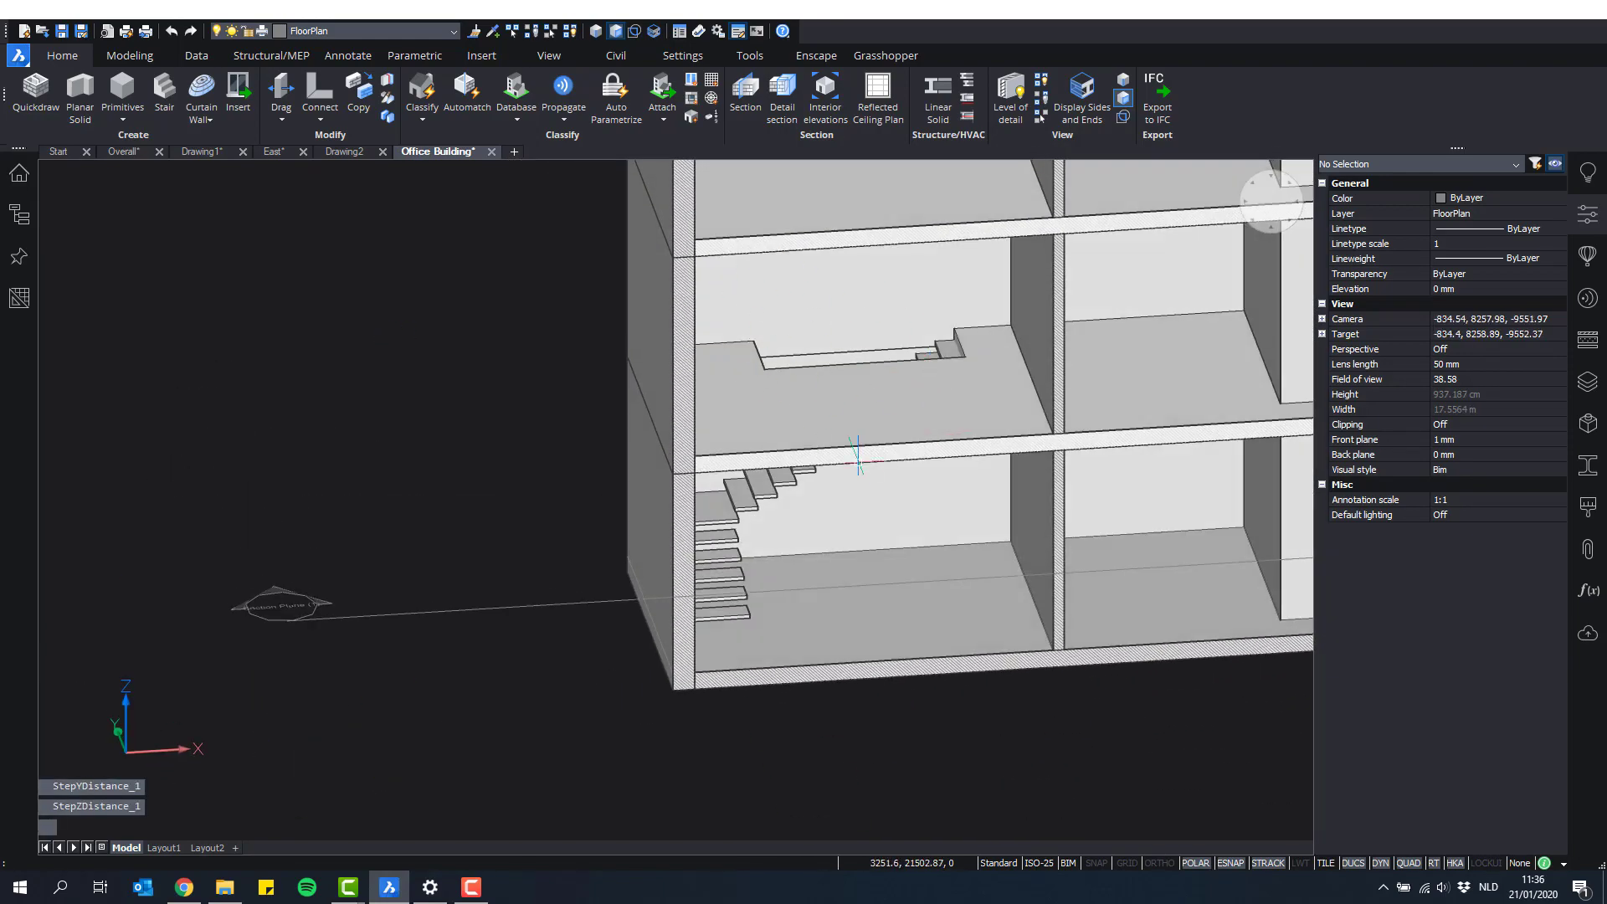
{"action": "middle_click_drag", "start_coordinate": [845, 463], "coordinate": [636, 460], "text": "shift"}
{"action": "scroll", "coordinate": [882, 393], "scroll_direction": "up", "scroll_amount": 3}
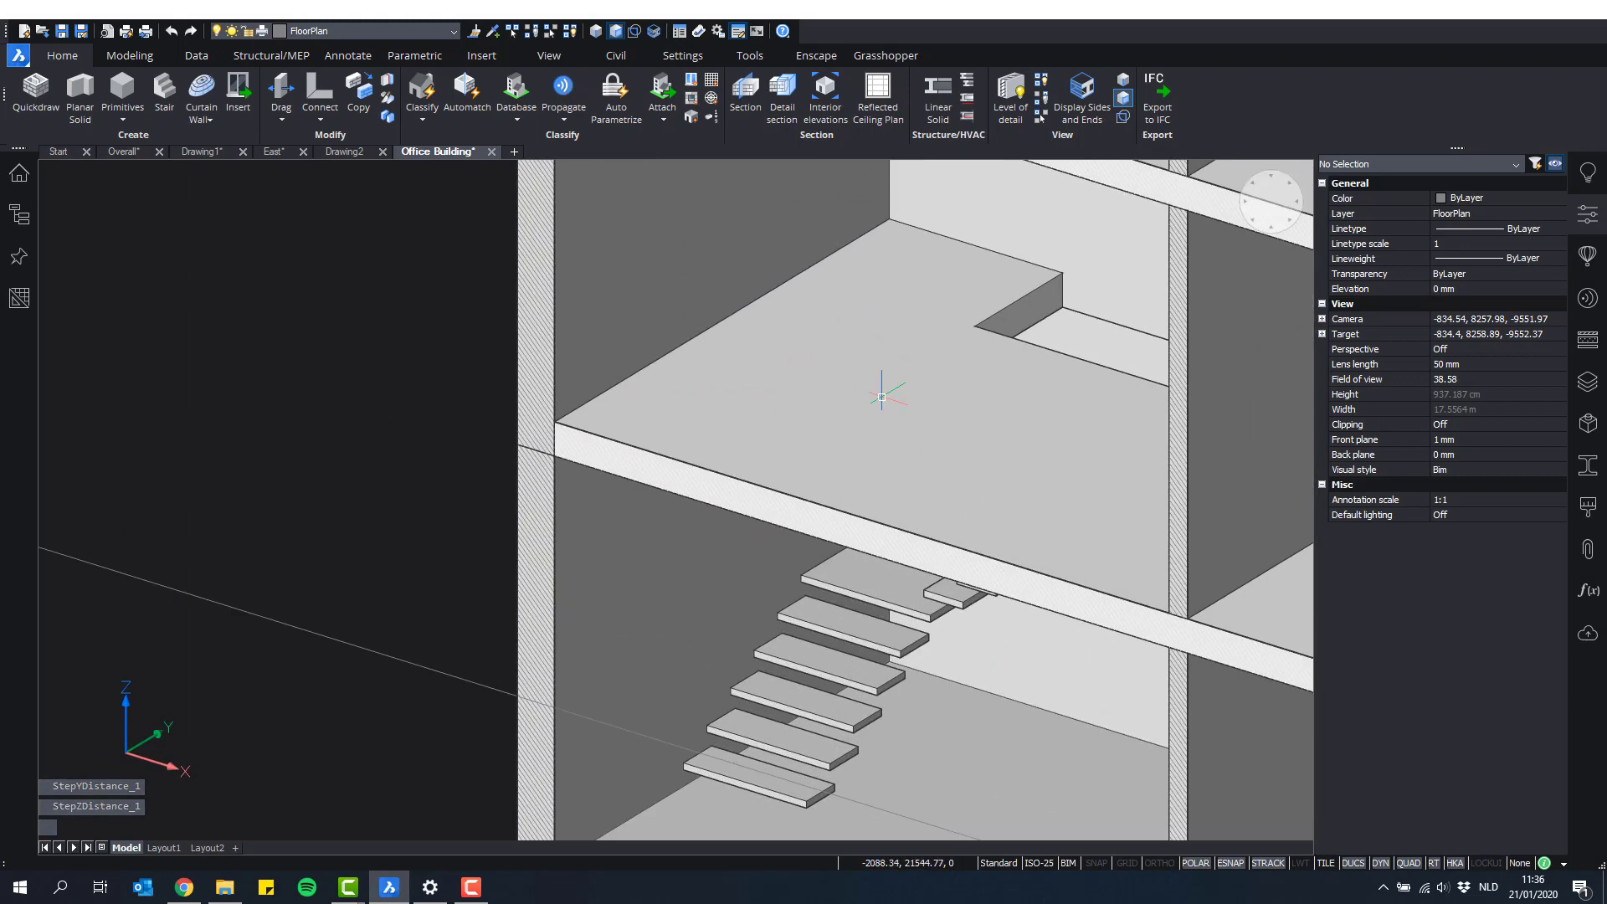
{"action": "middle_click_drag", "start_coordinate": [885, 394], "coordinate": [780, 592]}
{"action": "scroll", "coordinate": [807, 544], "scroll_direction": "up", "scroll_amount": 1}
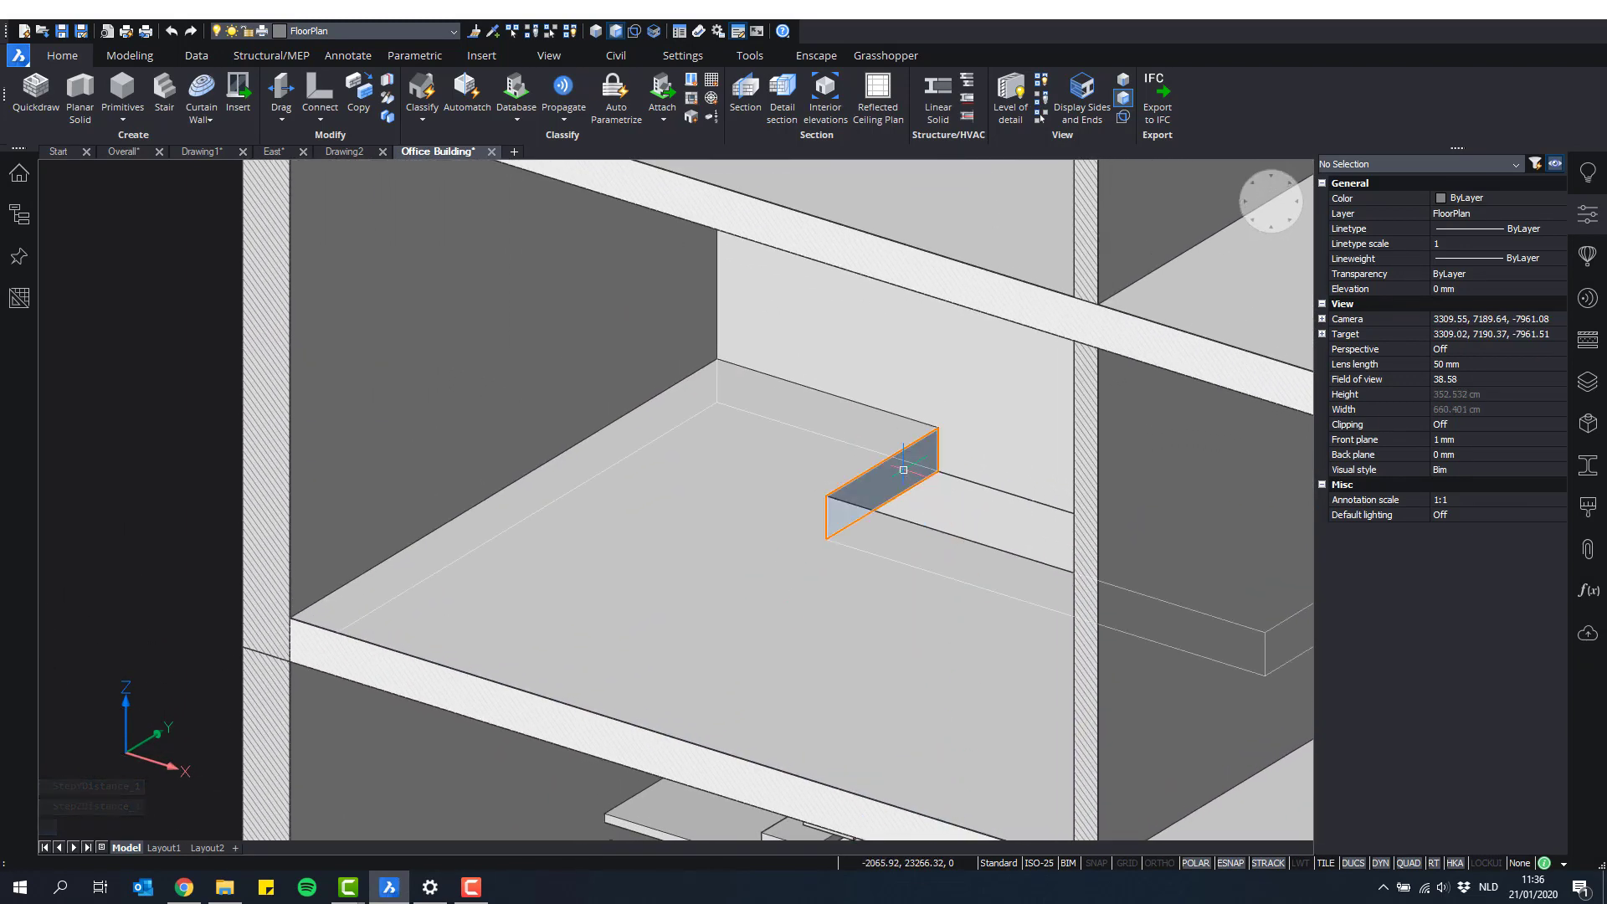
{"action": "mouse_move", "coordinate": [916, 486]}
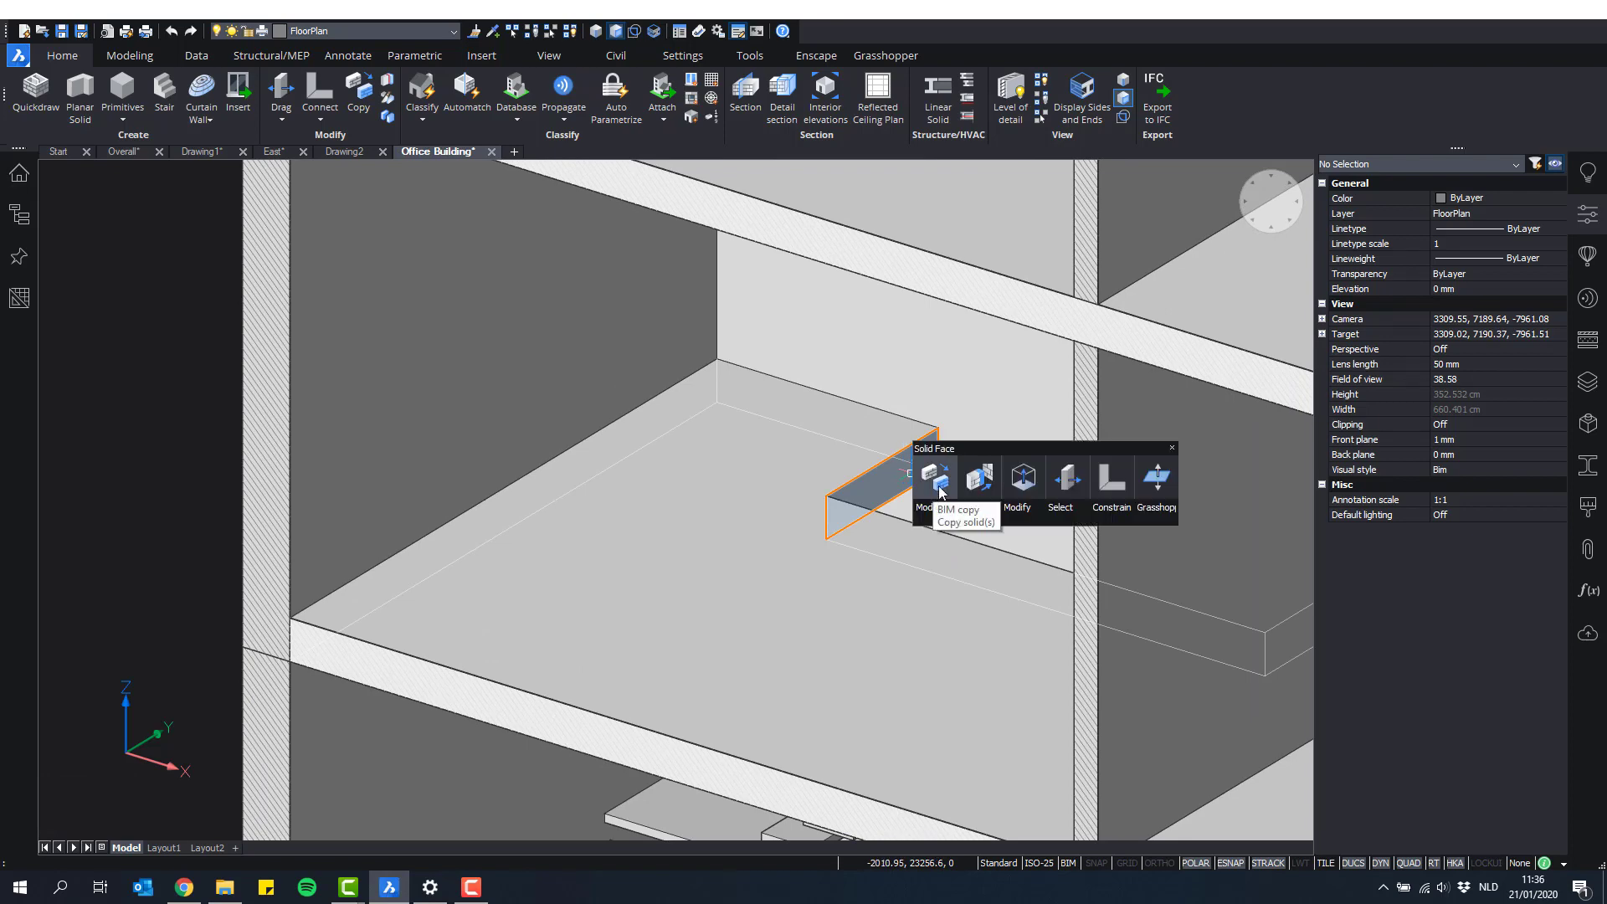
{"action": "left_click", "coordinate": [1157, 479]}
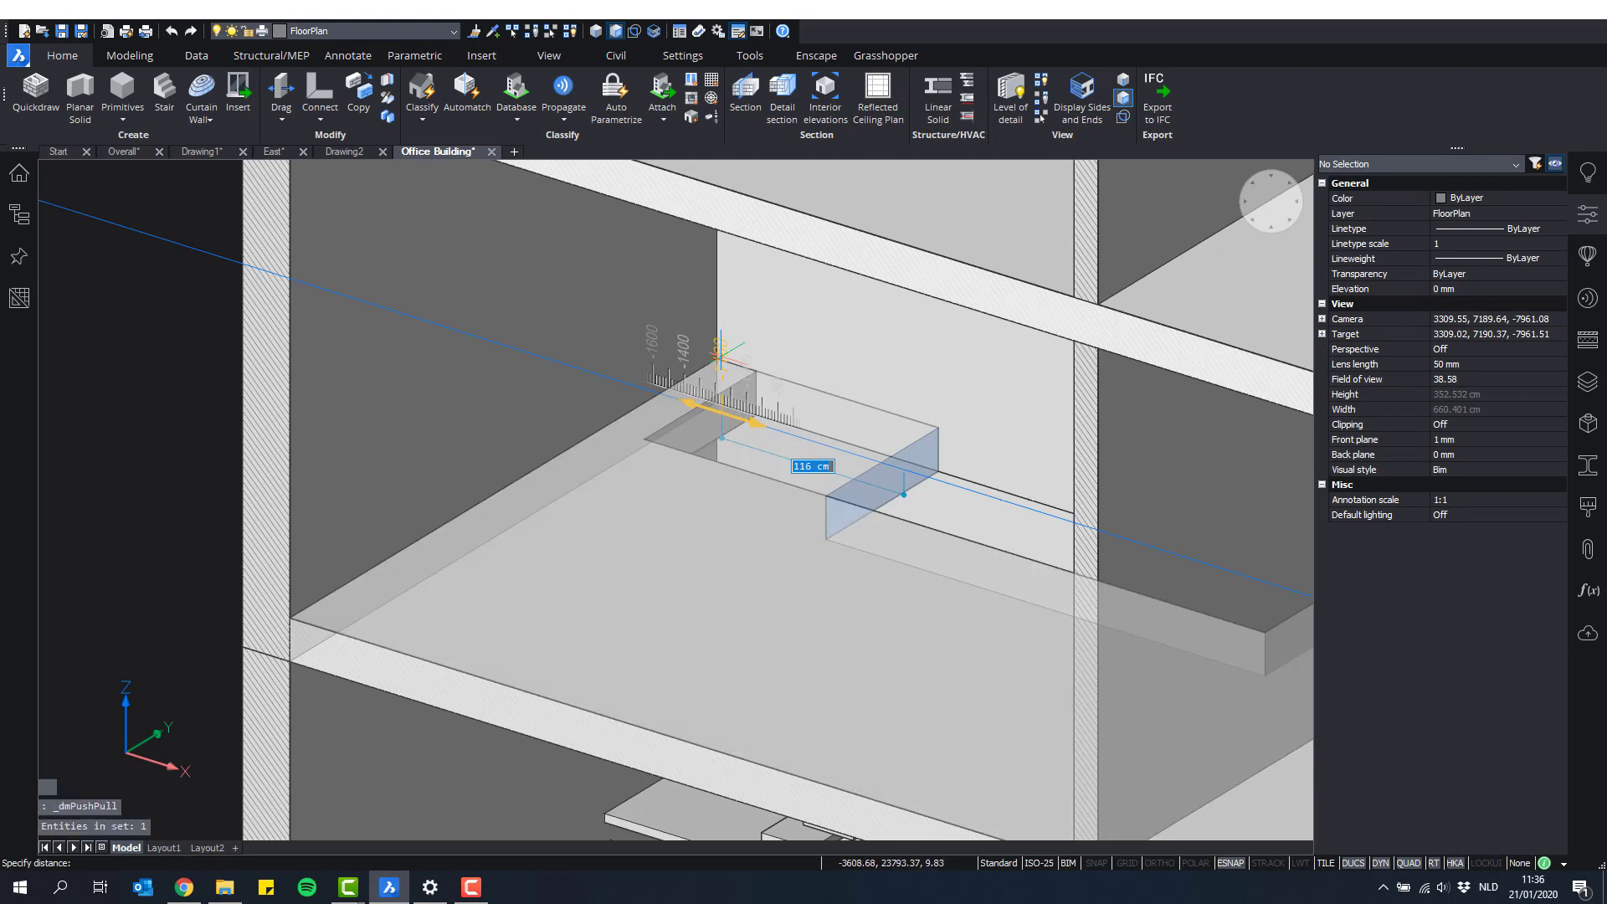
{"action": "left_click", "coordinate": [719, 358]}
{"action": "scroll", "coordinate": [740, 428], "scroll_direction": "down", "scroll_amount": 2}
{"action": "middle_click_drag", "start_coordinate": [741, 429], "coordinate": [785, 420], "text": "shift"}
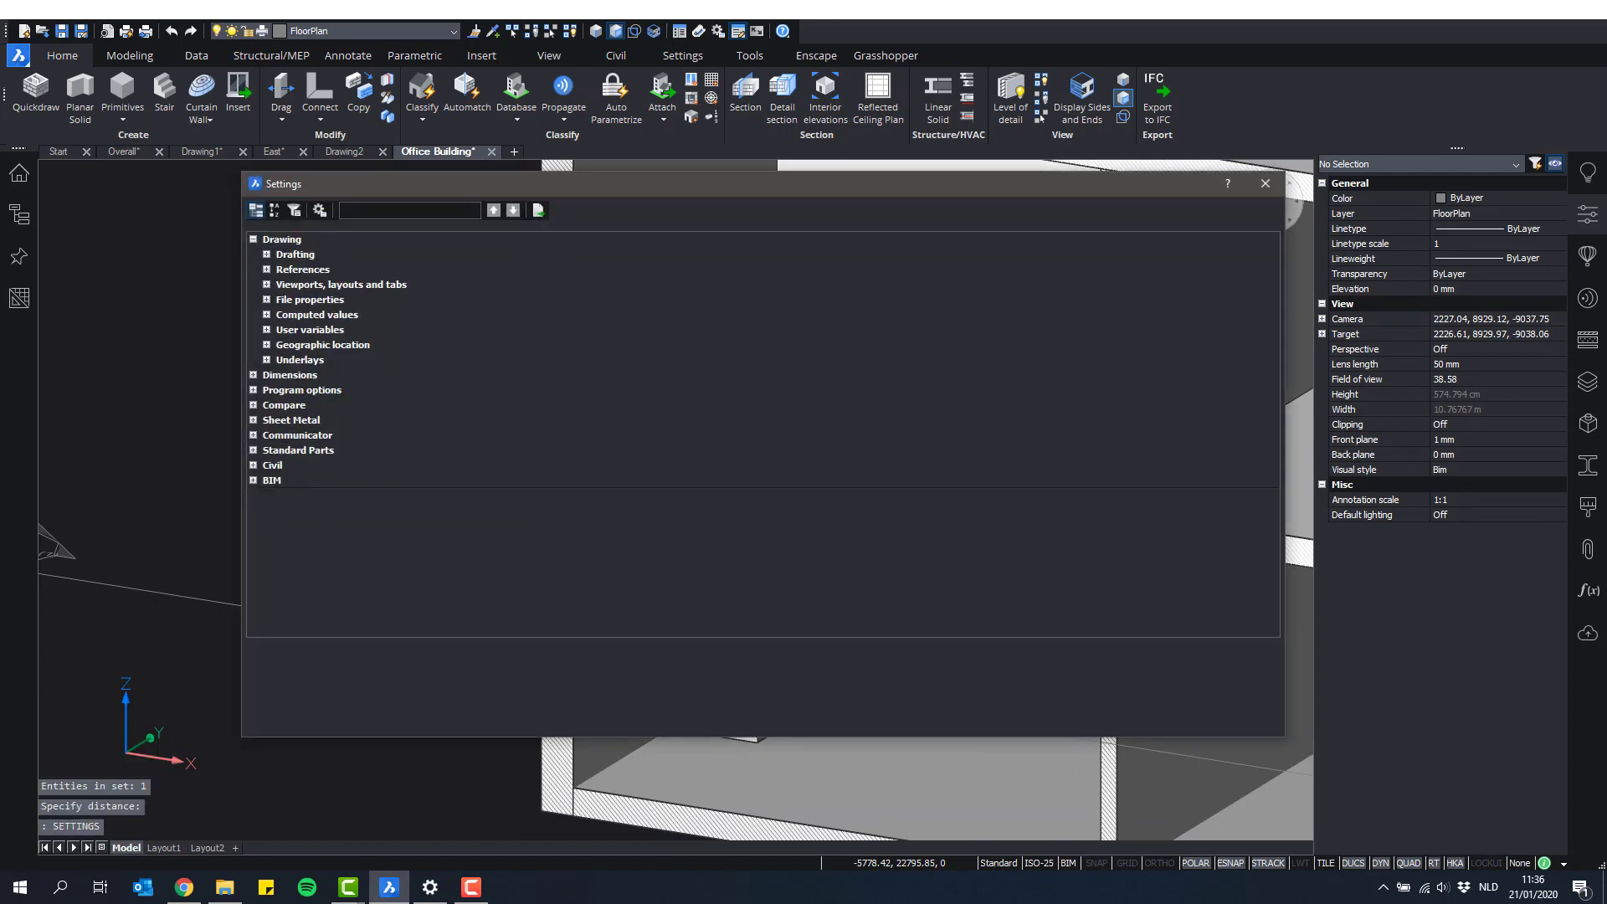
Step: Look up the default BIM stair parameters in the program settings, including width, tread length, riser height and headroom
{"action": "type", "text": "stair"}
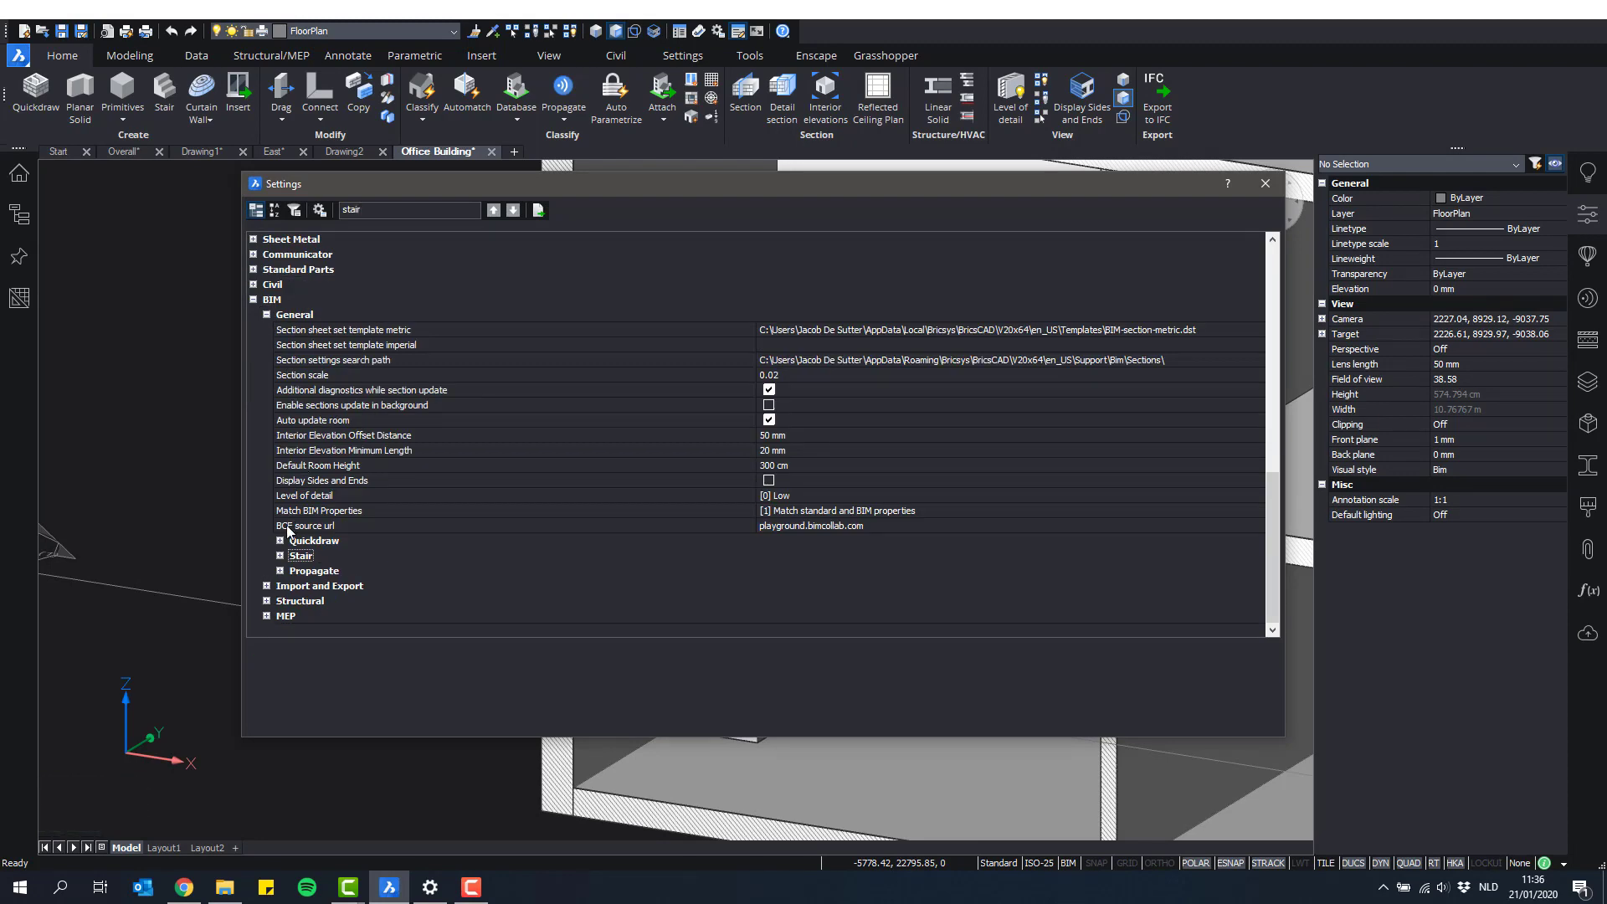
{"action": "left_click", "coordinate": [280, 556]}
{"action": "scroll", "coordinate": [403, 553], "scroll_direction": "down", "scroll_amount": 3}
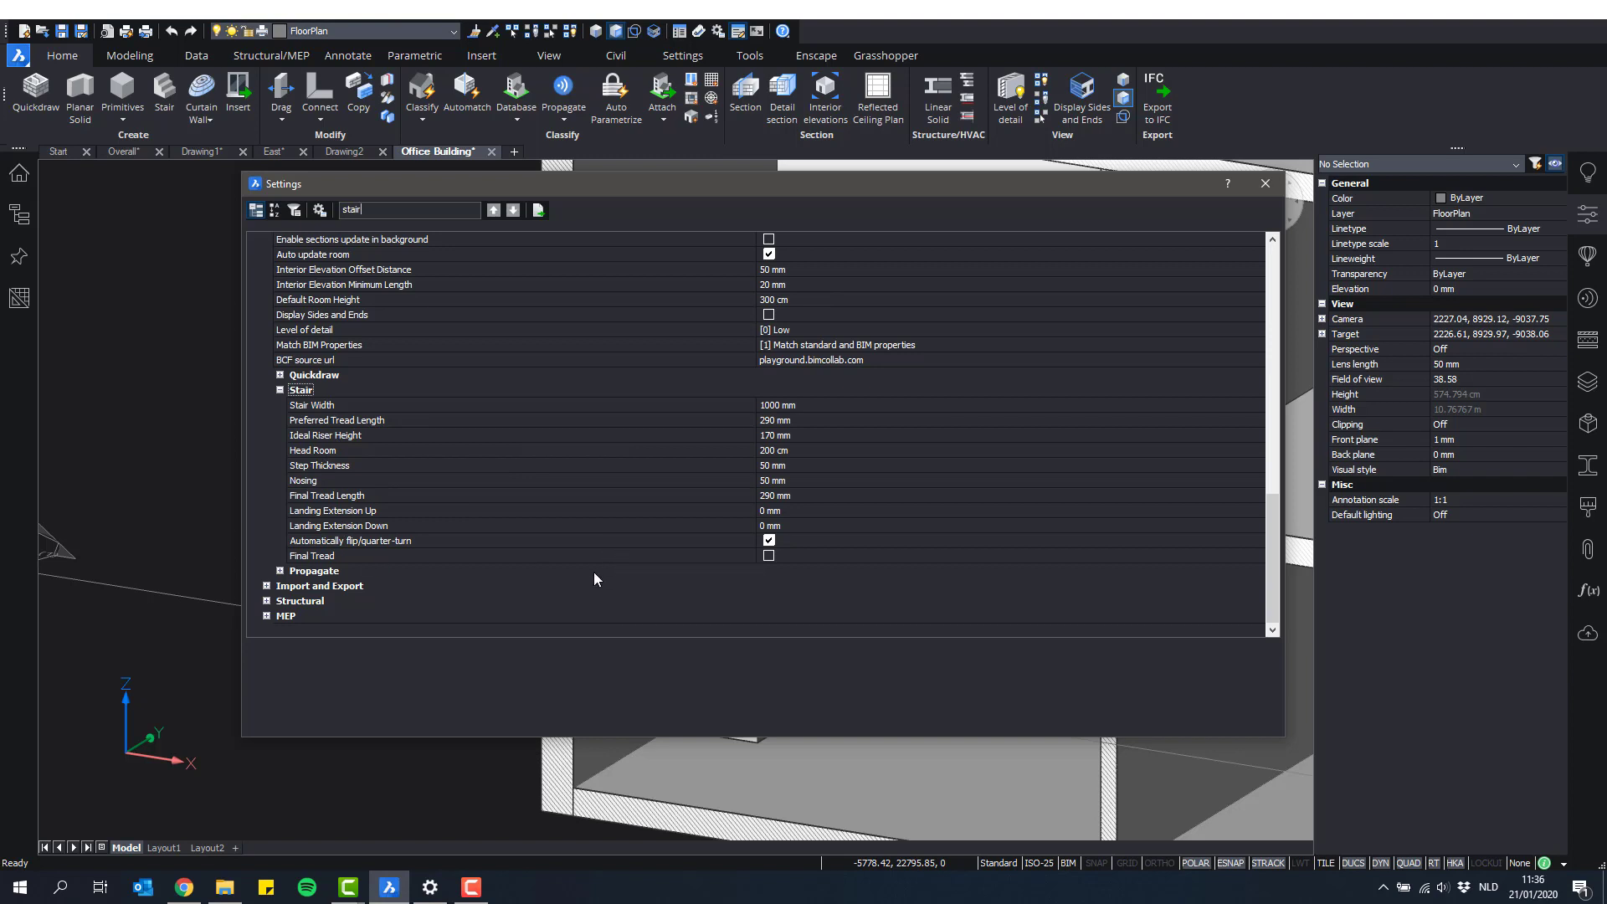
{"action": "left_click", "coordinate": [1265, 184]}
Step: Set the step thickness of the quarter-turn stair to 100 mm
{"action": "scroll", "coordinate": [808, 476], "scroll_direction": "up", "scroll_amount": 5}
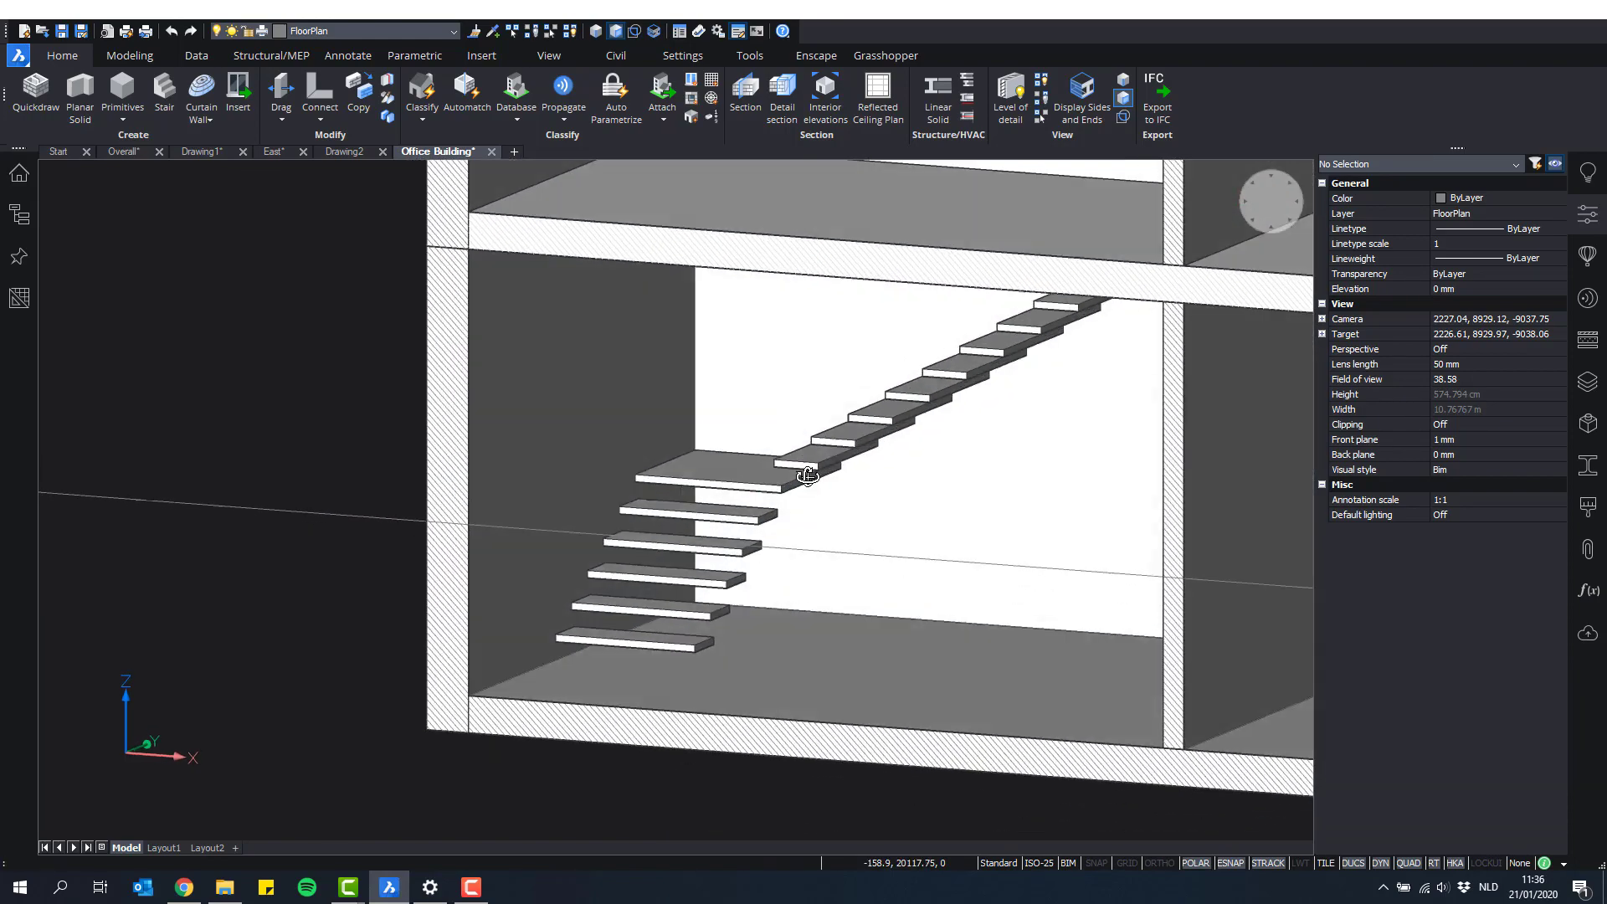
{"action": "middle_click_drag", "start_coordinate": [808, 475], "coordinate": [786, 439], "text": "shift"}
{"action": "scroll", "coordinate": [946, 409], "scroll_direction": "down", "scroll_amount": 1}
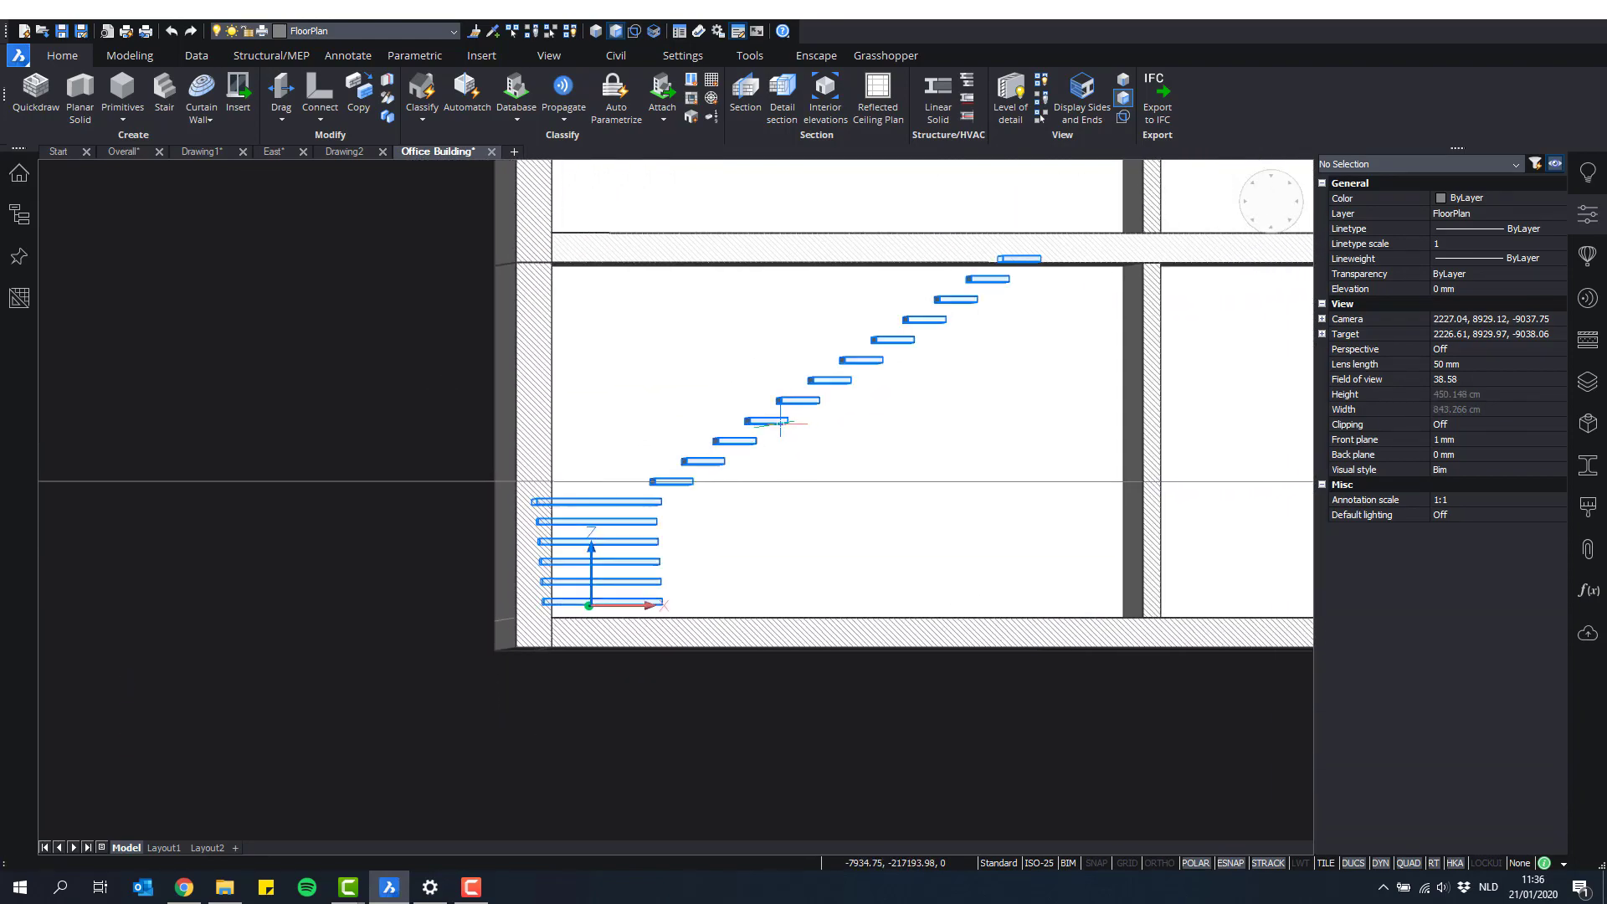
{"action": "left_click", "coordinate": [782, 425]}
{"action": "middle_click_drag", "start_coordinate": [896, 441], "coordinate": [872, 445], "text": "shift"}
{"action": "scroll", "coordinate": [1507, 659], "scroll_direction": "down", "scroll_amount": 1}
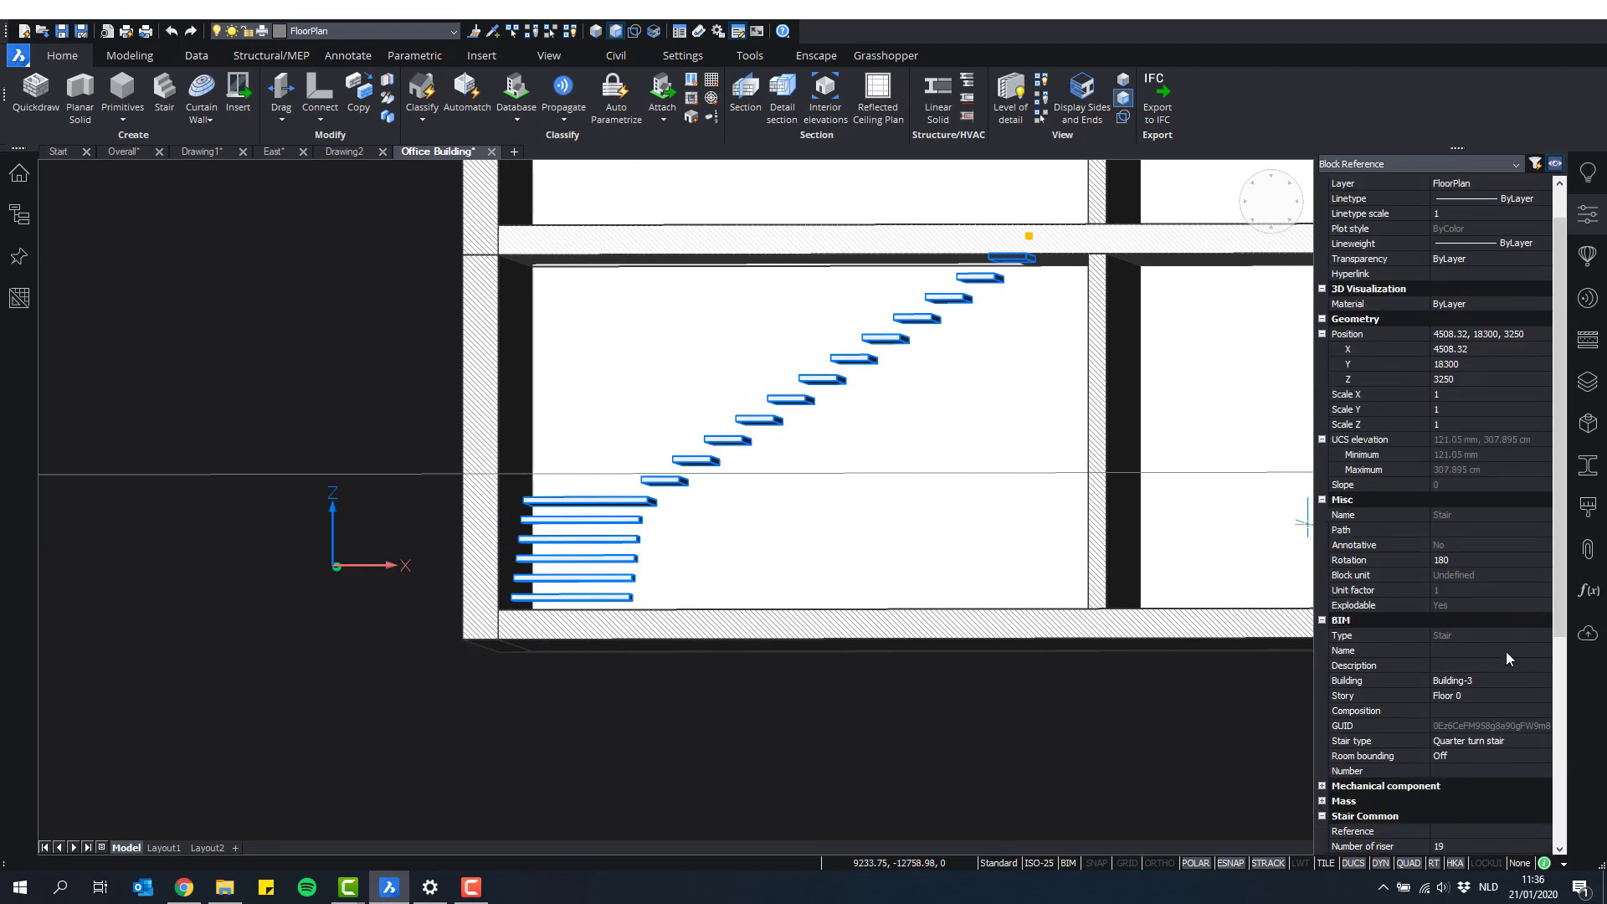
{"action": "scroll", "coordinate": [1507, 659], "scroll_direction": "down", "scroll_amount": 4}
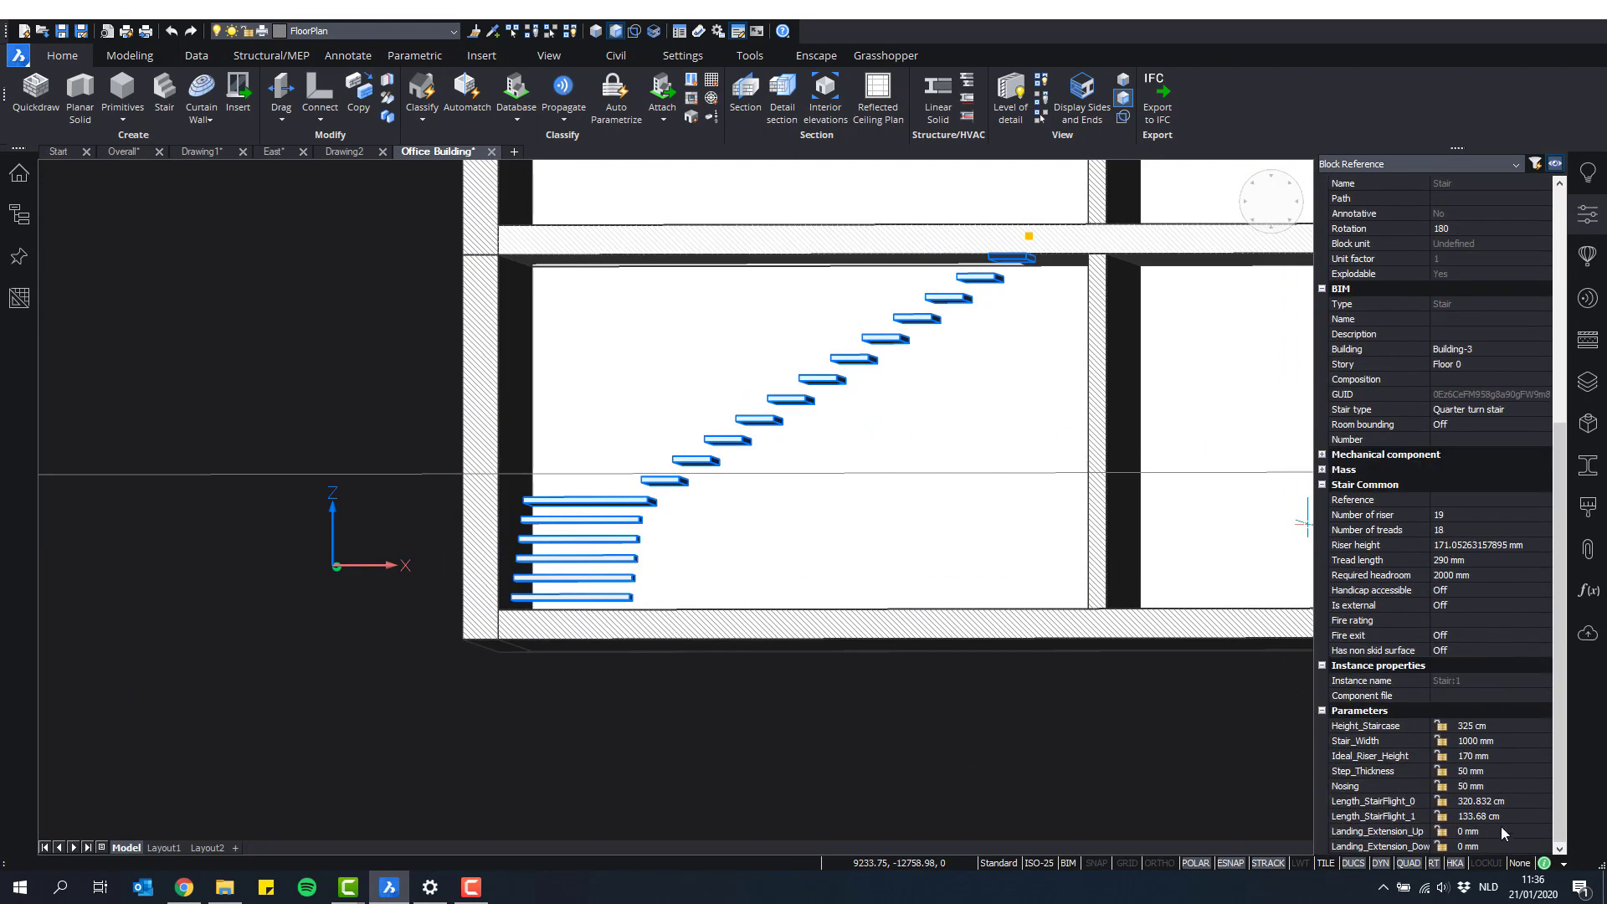
{"action": "left_click", "coordinate": [1473, 773]}
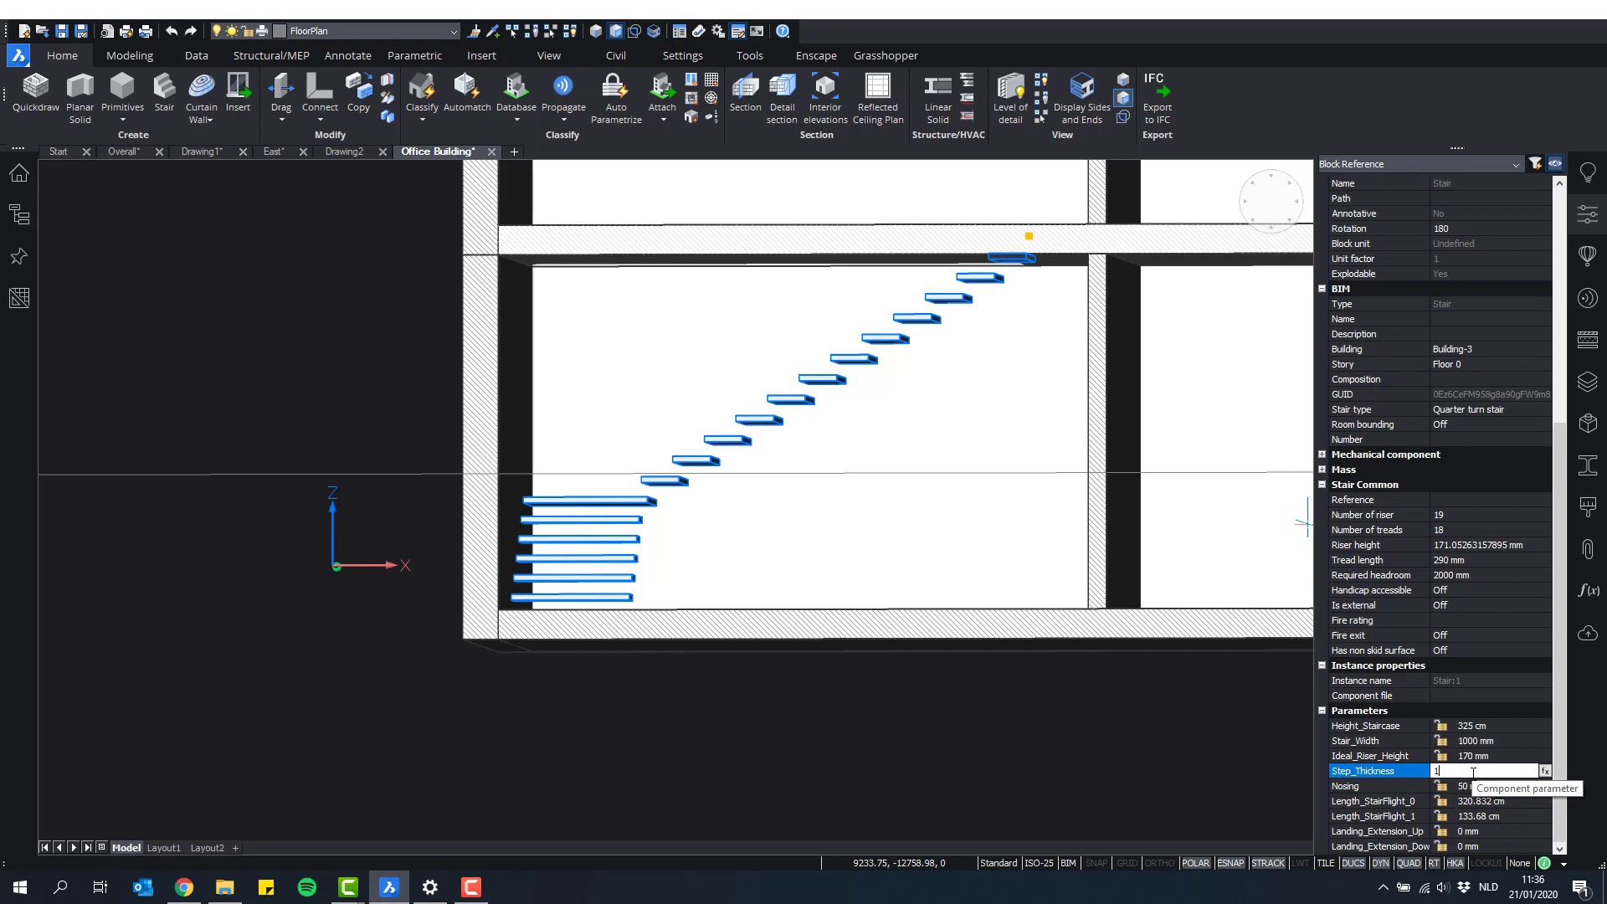
{"action": "type", "text": "100"}
{"action": "key", "text": "Return"}
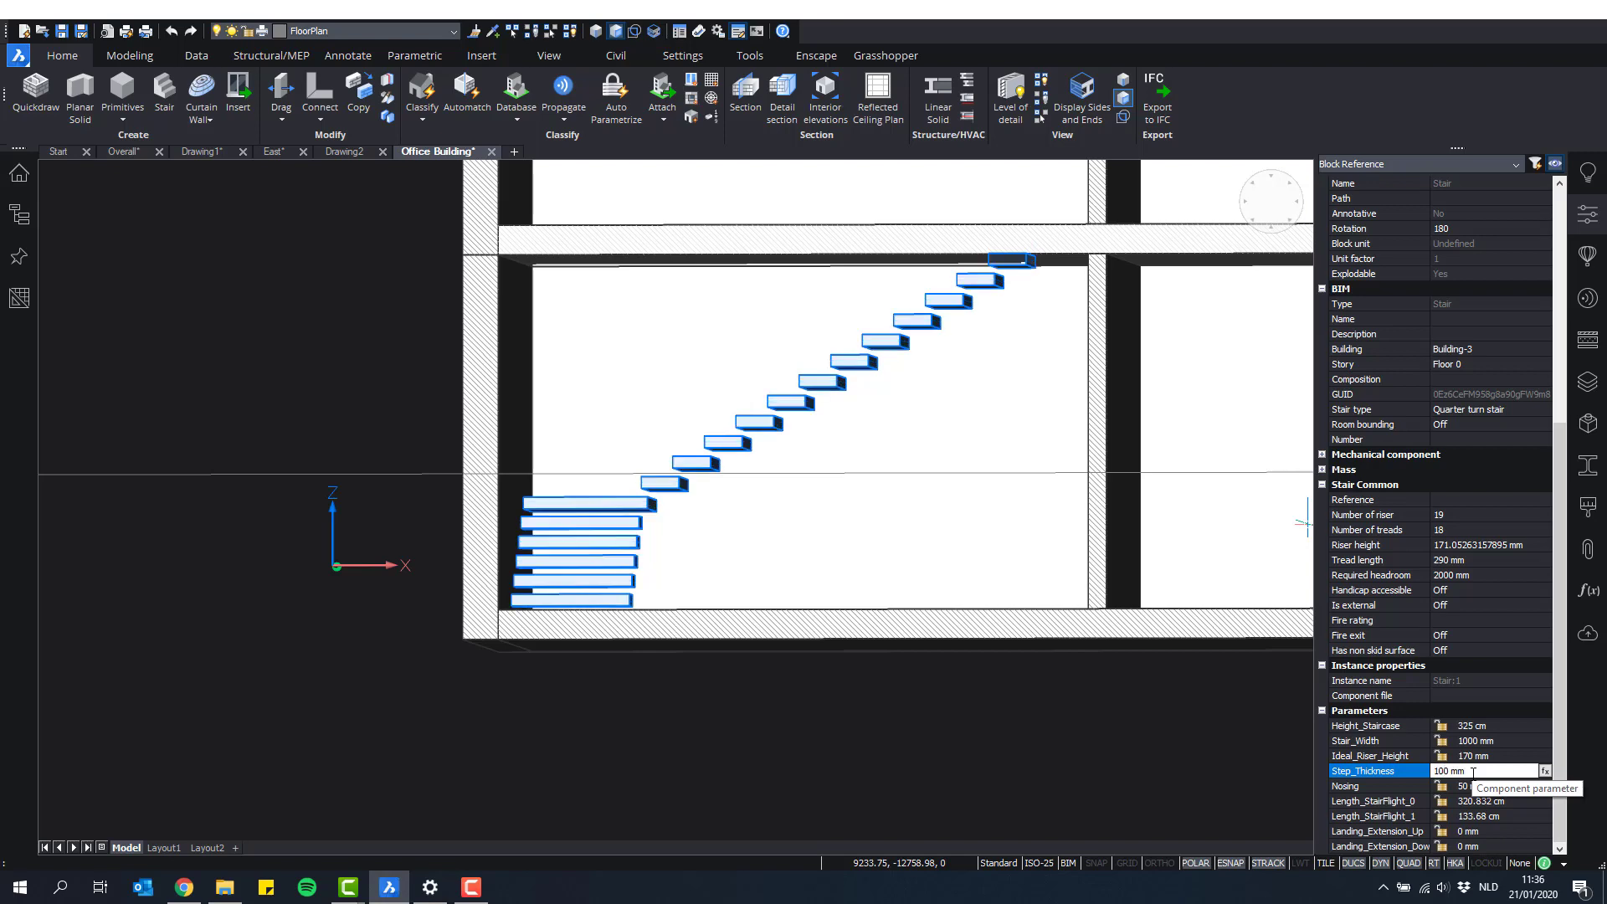
{"action": "key", "text": "Escape"}
Step: Delete the section plane so the whole building is shown again
{"action": "scroll", "coordinate": [710, 469], "scroll_direction": "down", "scroll_amount": 3}
{"action": "middle_click_drag", "start_coordinate": [703, 475], "coordinate": [1034, 512], "text": "shift"}
{"action": "scroll", "coordinate": [1013, 498], "scroll_direction": "down", "scroll_amount": 6}
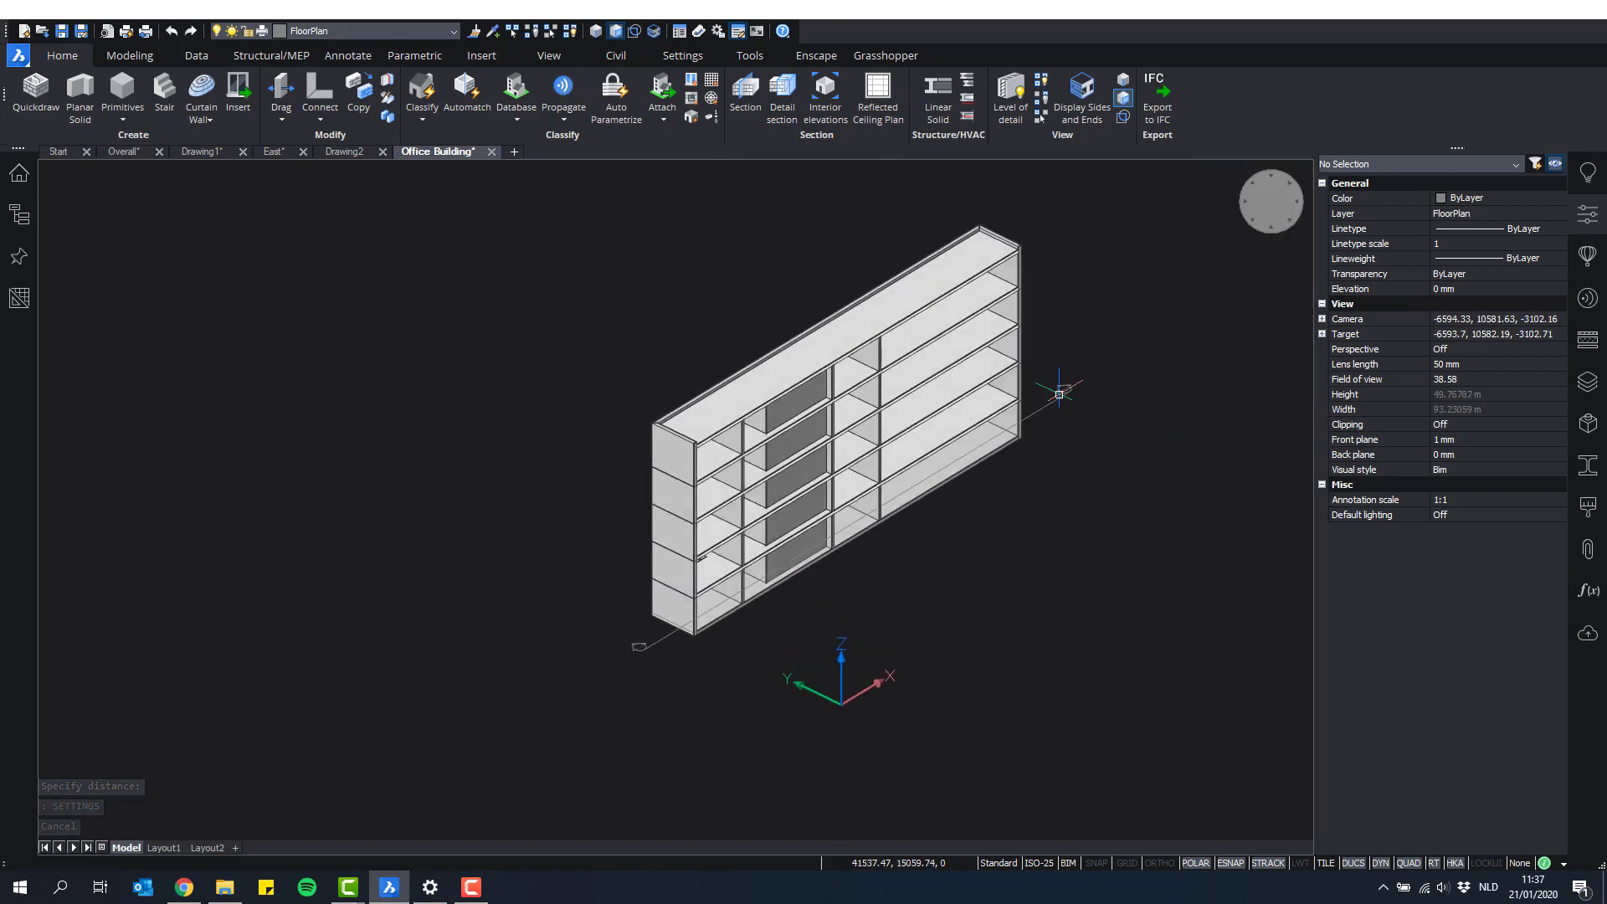
{"action": "left_click", "coordinate": [1017, 418]}
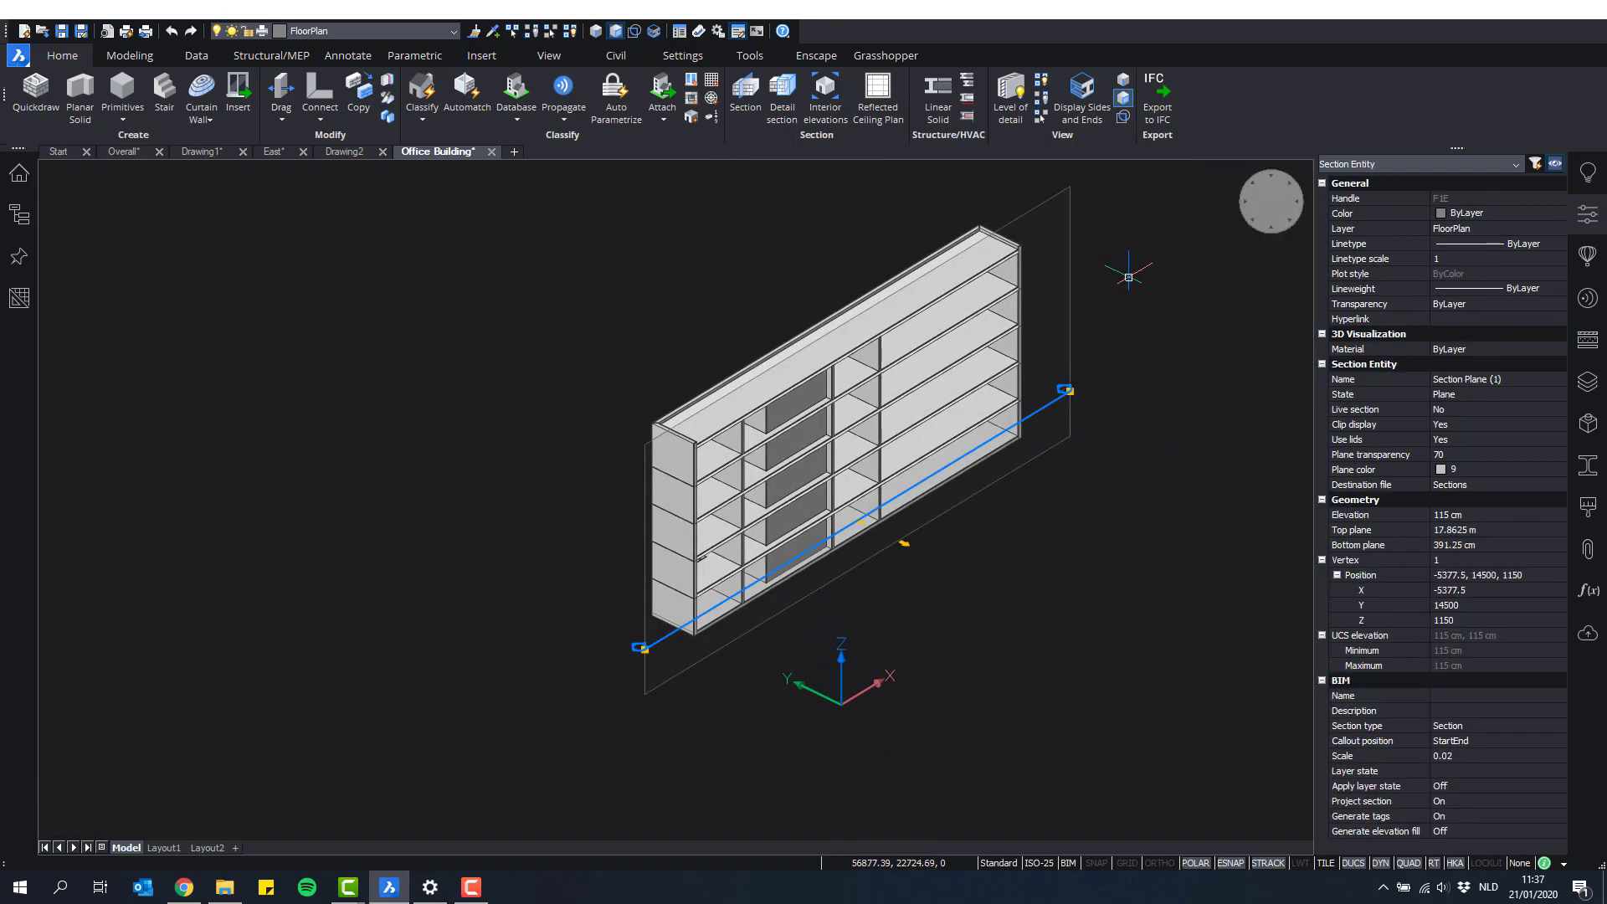
{"action": "key", "text": "Delete"}
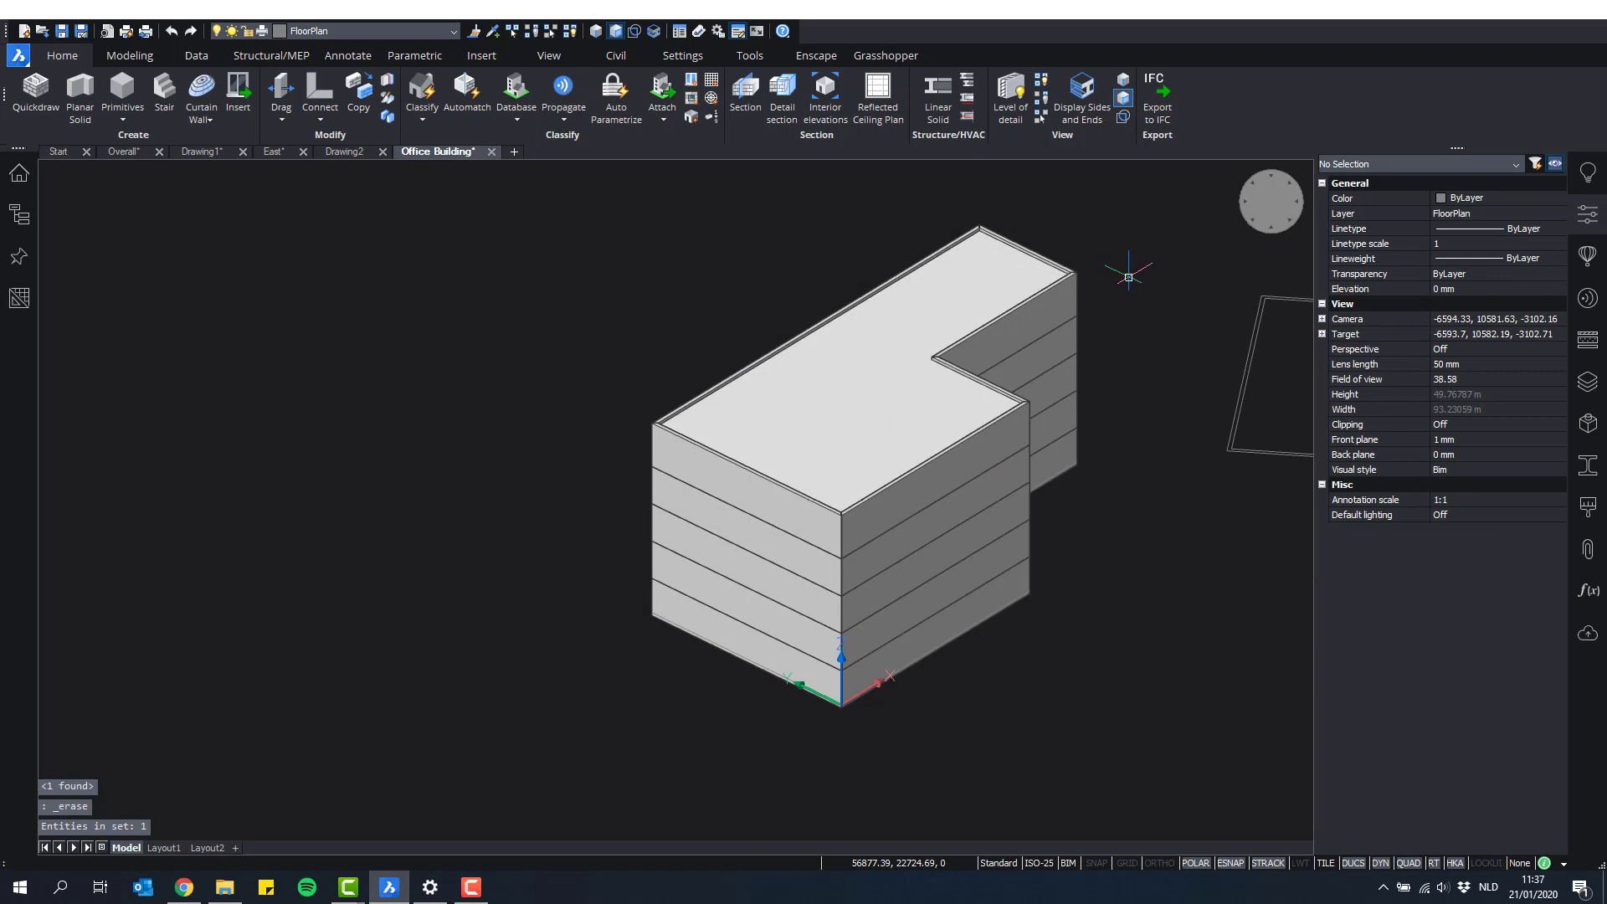
Step: Examine the rotated second building's floor plan, including its rounded corner, from an angle and from above
{"action": "scroll", "coordinate": [1087, 282], "scroll_direction": "down", "scroll_amount": 2}
{"action": "middle_click_drag", "start_coordinate": [998, 314], "coordinate": [711, 350]}
{"action": "scroll", "coordinate": [786, 335], "scroll_direction": "down", "scroll_amount": 3}
{"action": "scroll", "coordinate": [1240, 263], "scroll_direction": "up", "scroll_amount": 3}
{"action": "middle_click_drag", "start_coordinate": [855, 338], "coordinate": [824, 387], "text": "shift"}
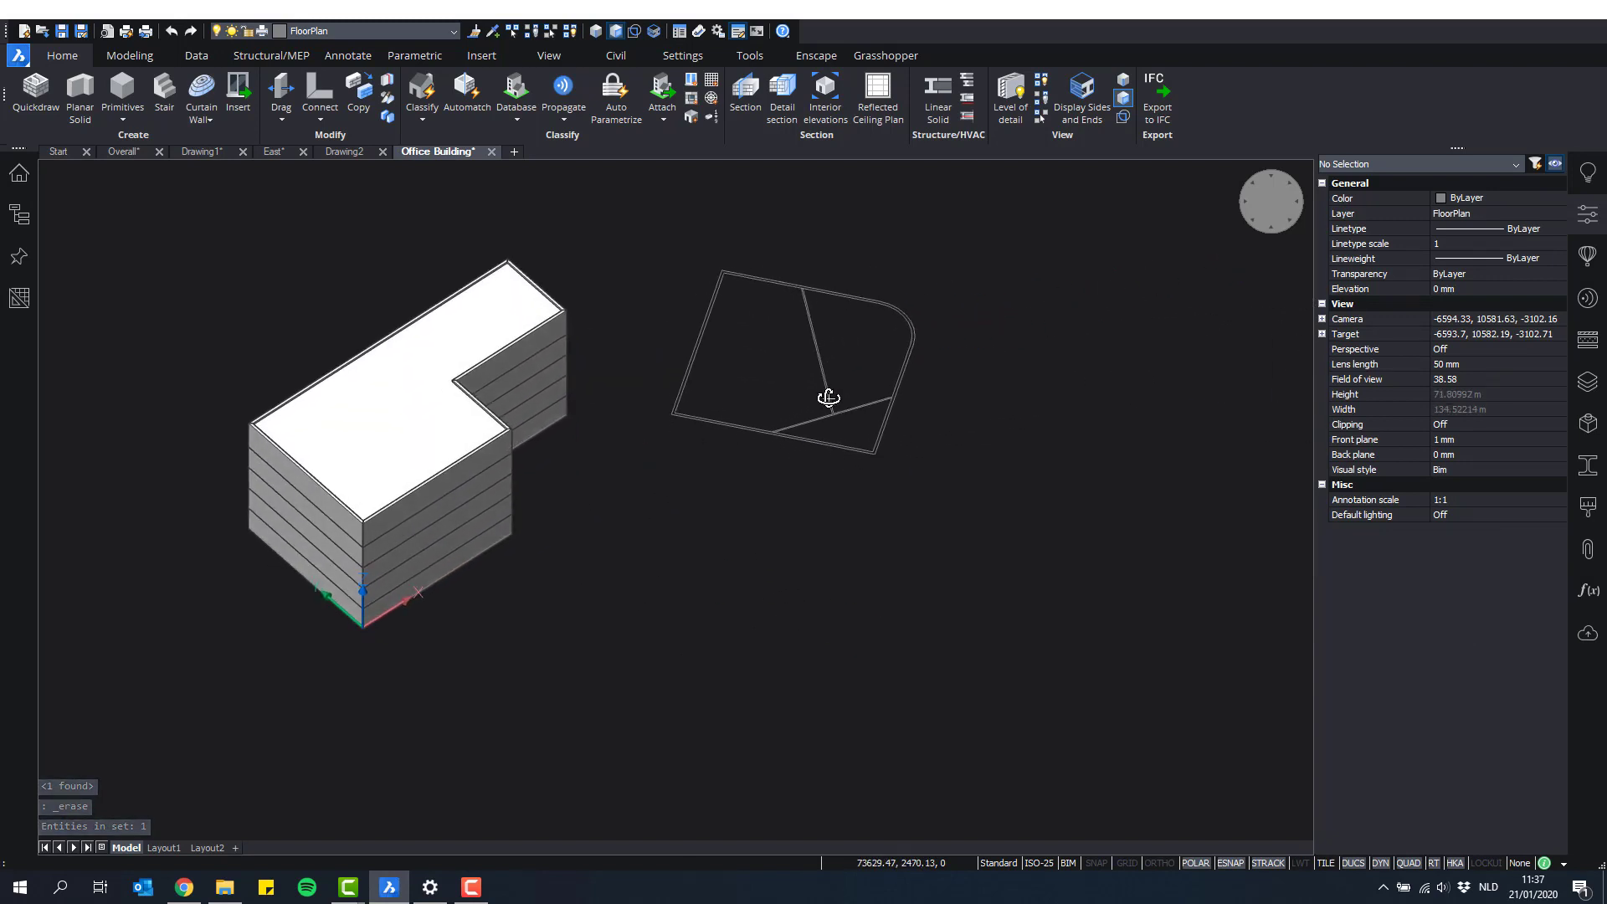
{"action": "scroll", "coordinate": [1051, 270], "scroll_direction": "up", "scroll_amount": 2}
{"action": "left_click", "coordinate": [1237, 209]}
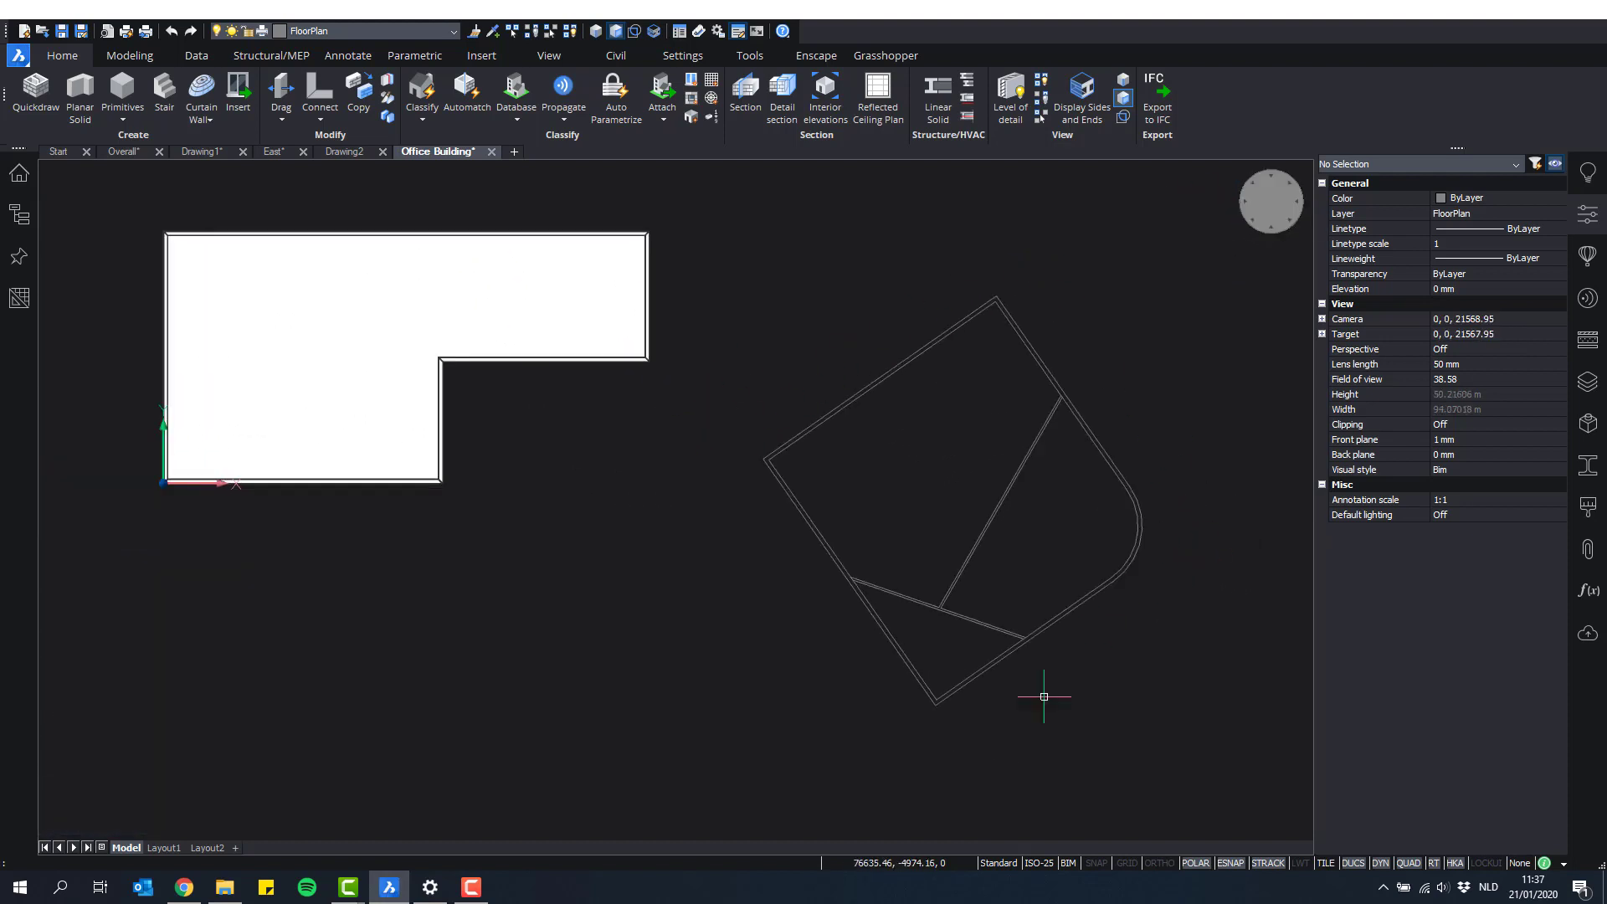
{"action": "scroll", "coordinate": [958, 742], "scroll_direction": "up", "scroll_amount": 2}
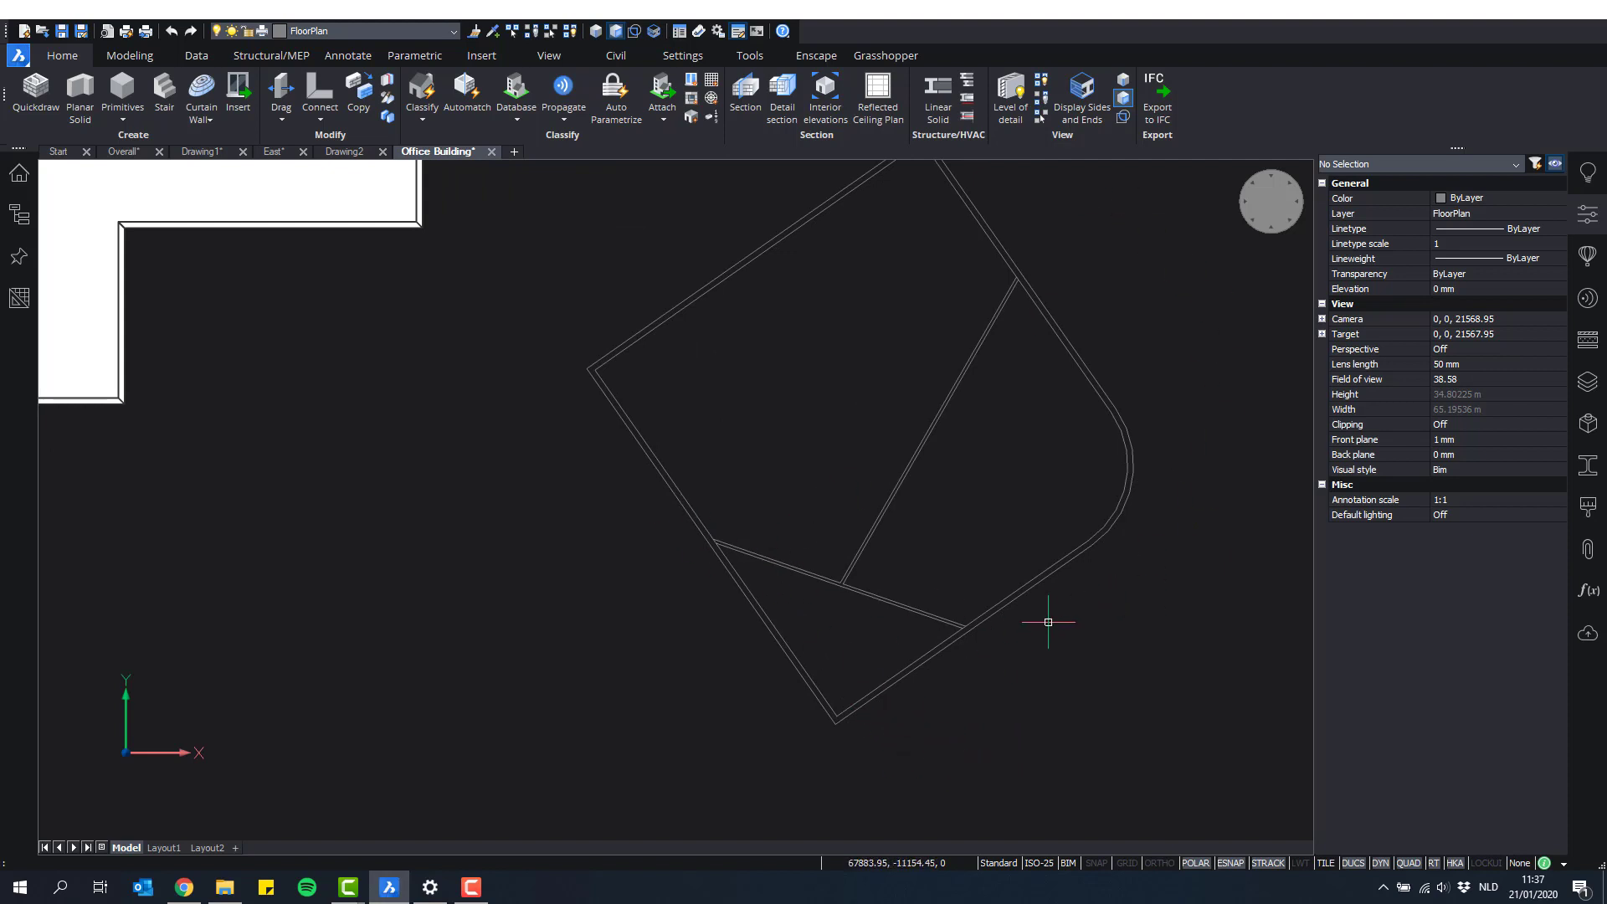
{"action": "scroll", "coordinate": [1104, 321], "scroll_direction": "down", "scroll_amount": 2}
{"action": "middle_click_drag", "start_coordinate": [1086, 296], "coordinate": [980, 366]}
{"action": "scroll", "coordinate": [536, 241], "scroll_direction": "up", "scroll_amount": 1}
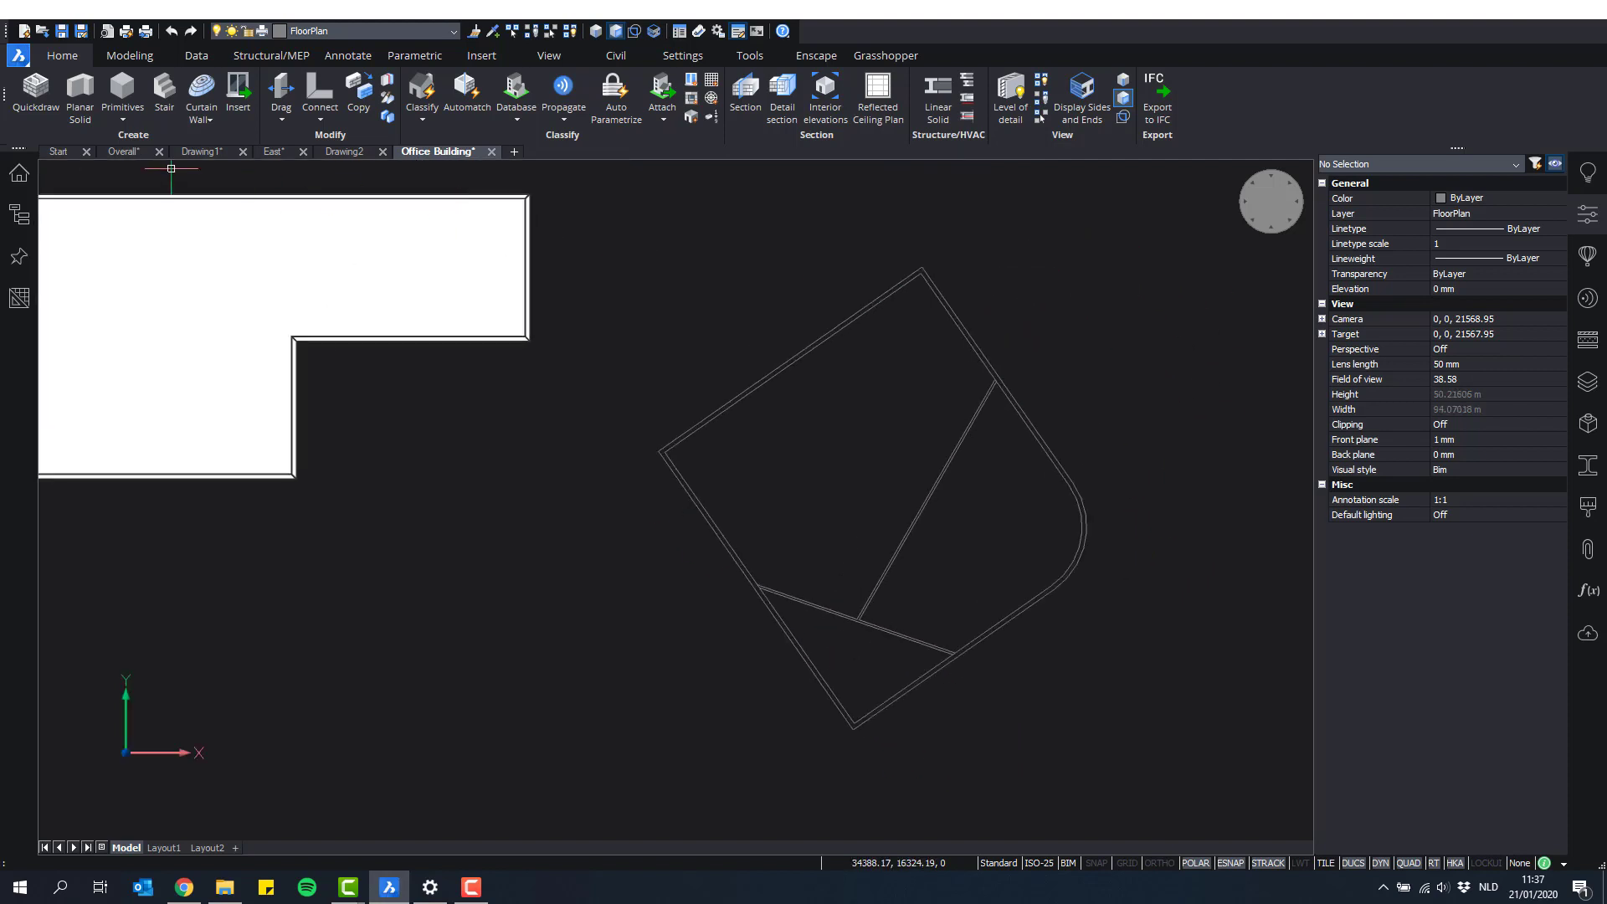
{"action": "left_click", "coordinate": [38, 90]}
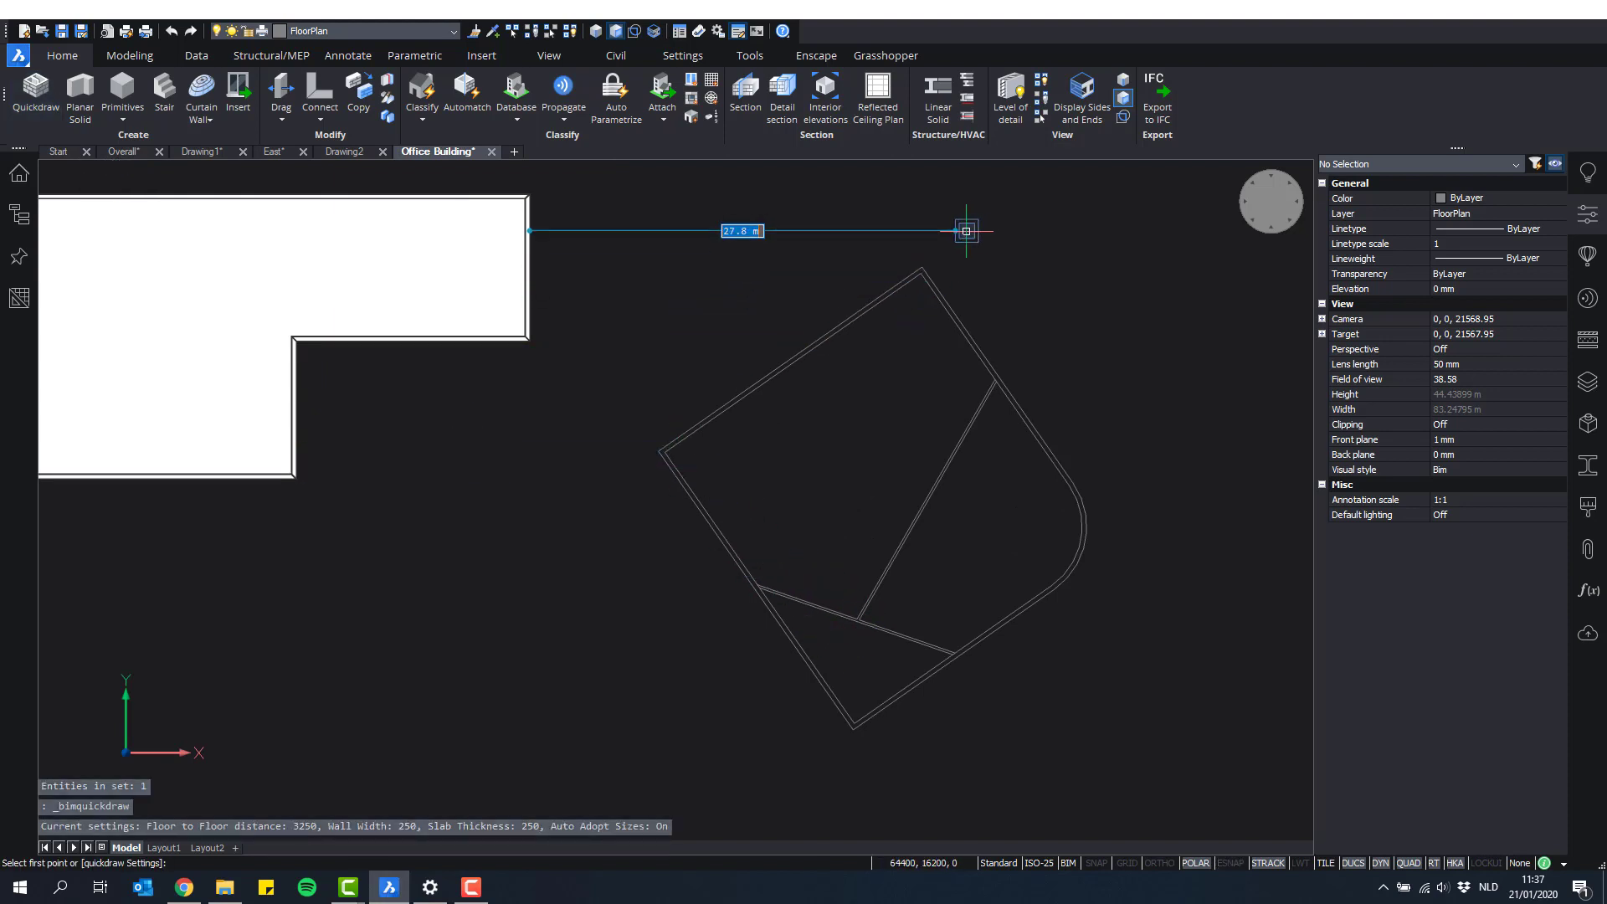
{"action": "key", "text": "Escape"}
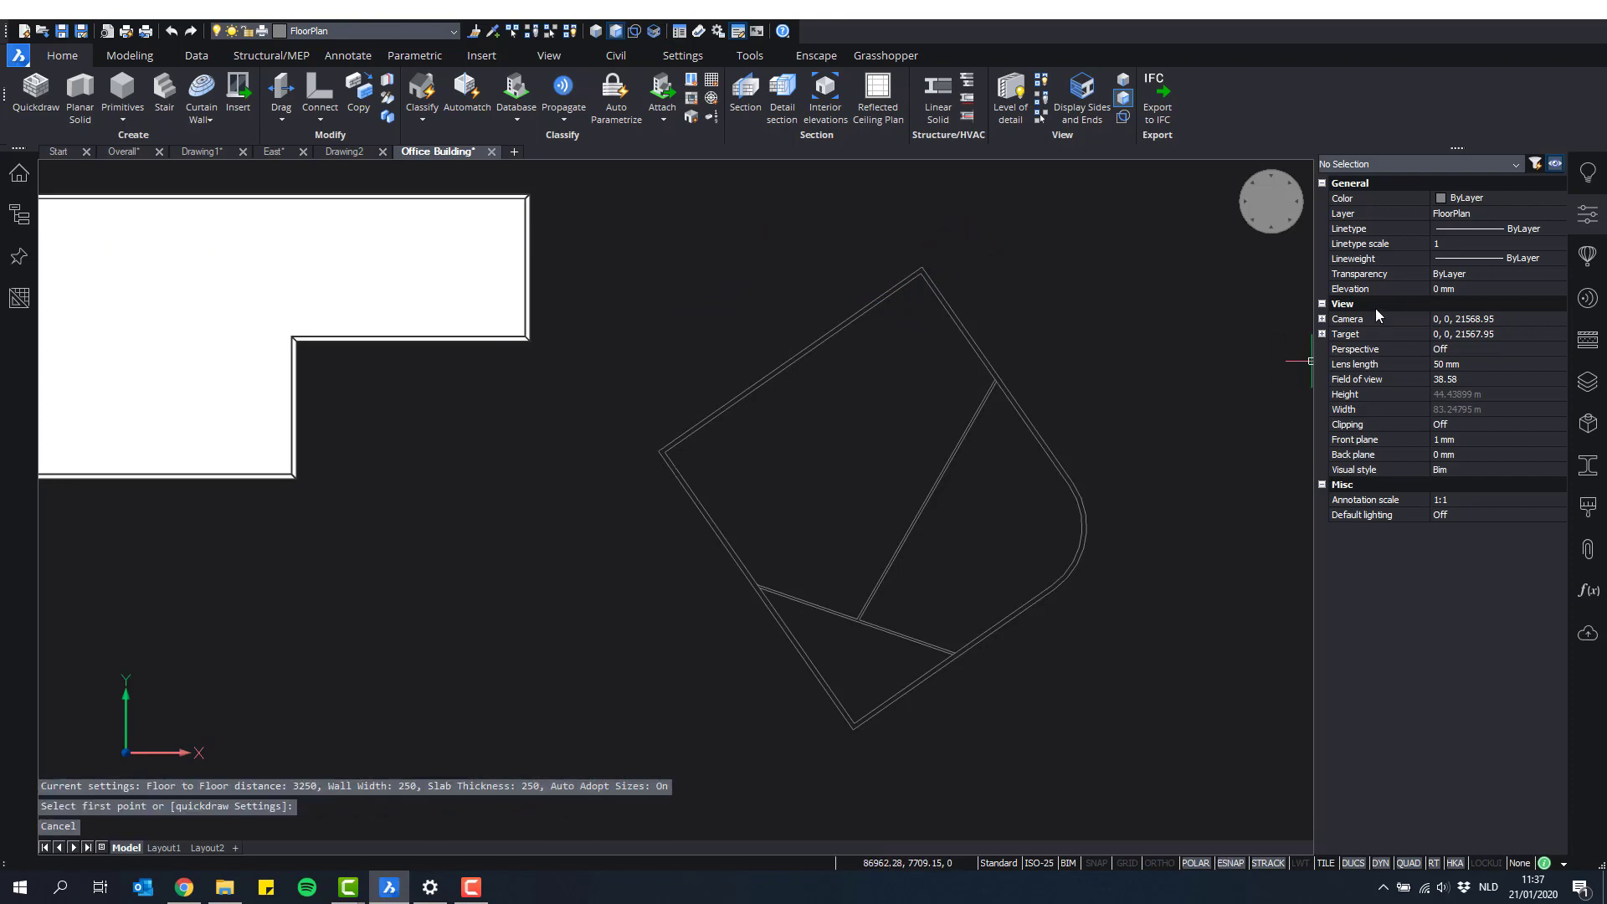
{"action": "left_click", "coordinate": [1295, 233]}
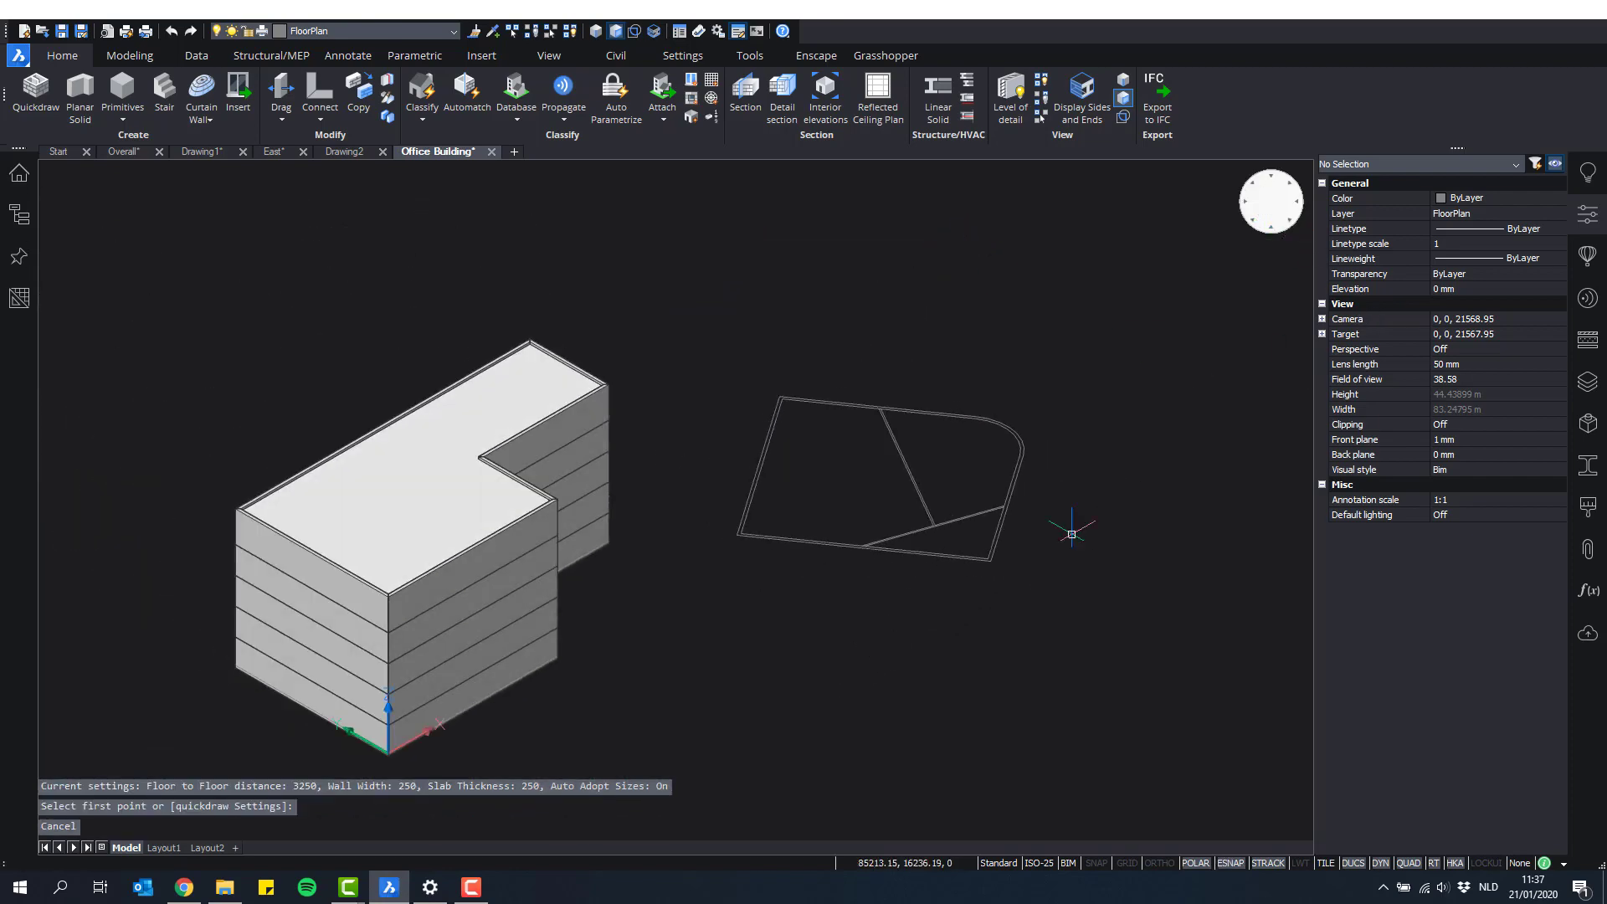
Step: Turn on boundary detection so that closed areas of the rotated floor plan can be selected
{"action": "scroll", "coordinate": [1069, 402], "scroll_direction": "up", "scroll_amount": 3}
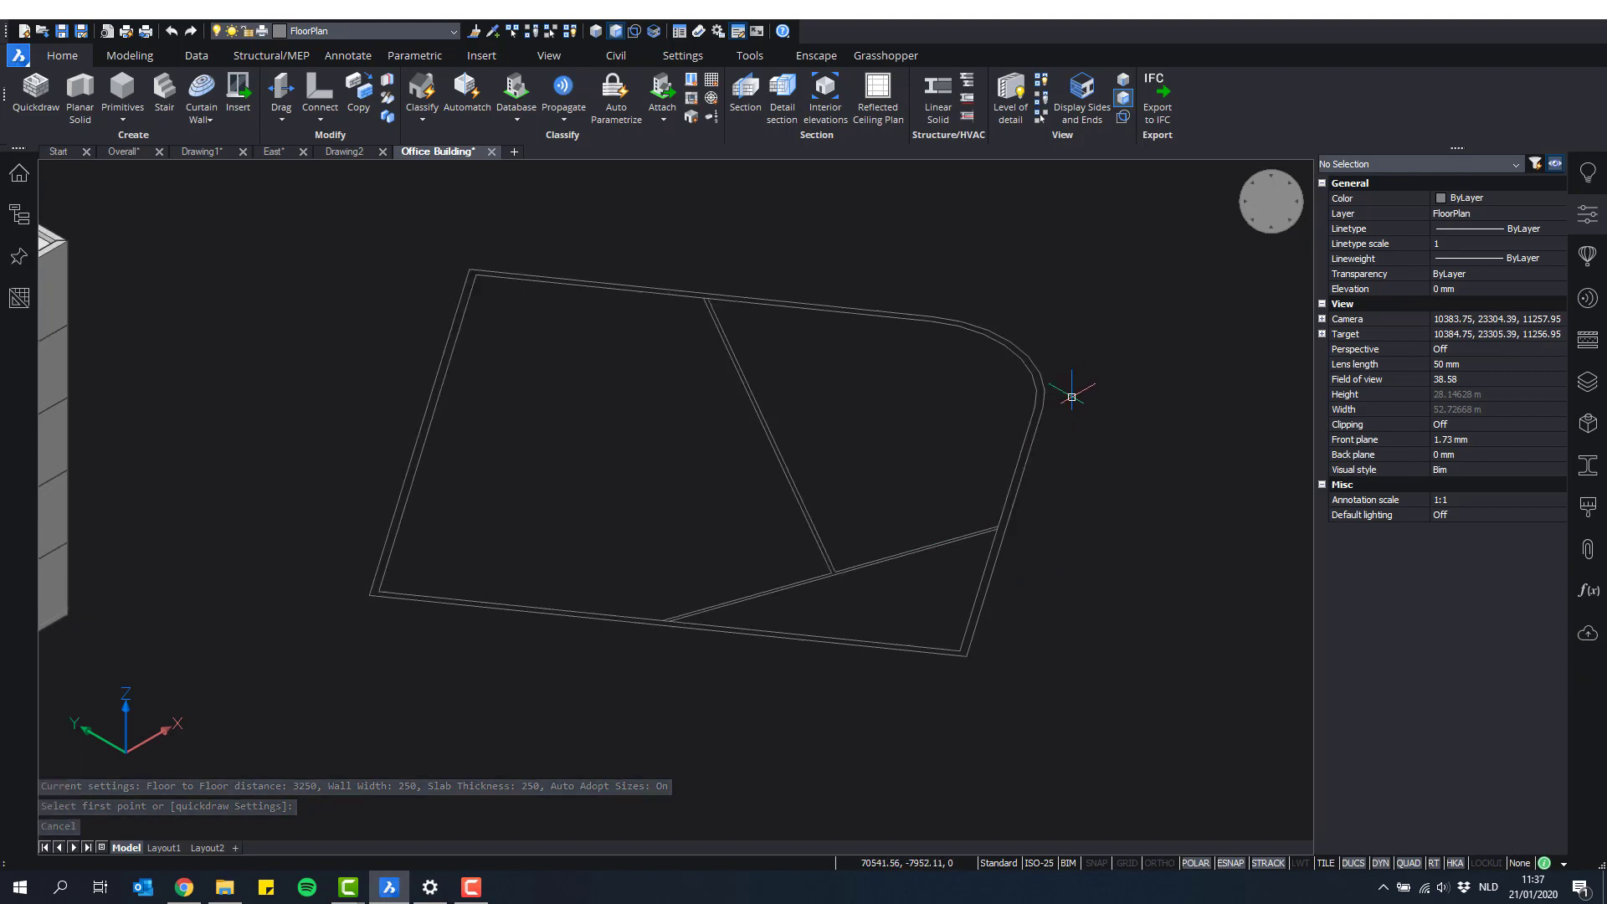
{"action": "scroll", "coordinate": [1144, 474], "scroll_direction": "up", "scroll_amount": 1}
{"action": "scroll", "coordinate": [1089, 457], "scroll_direction": "up", "scroll_amount": 1}
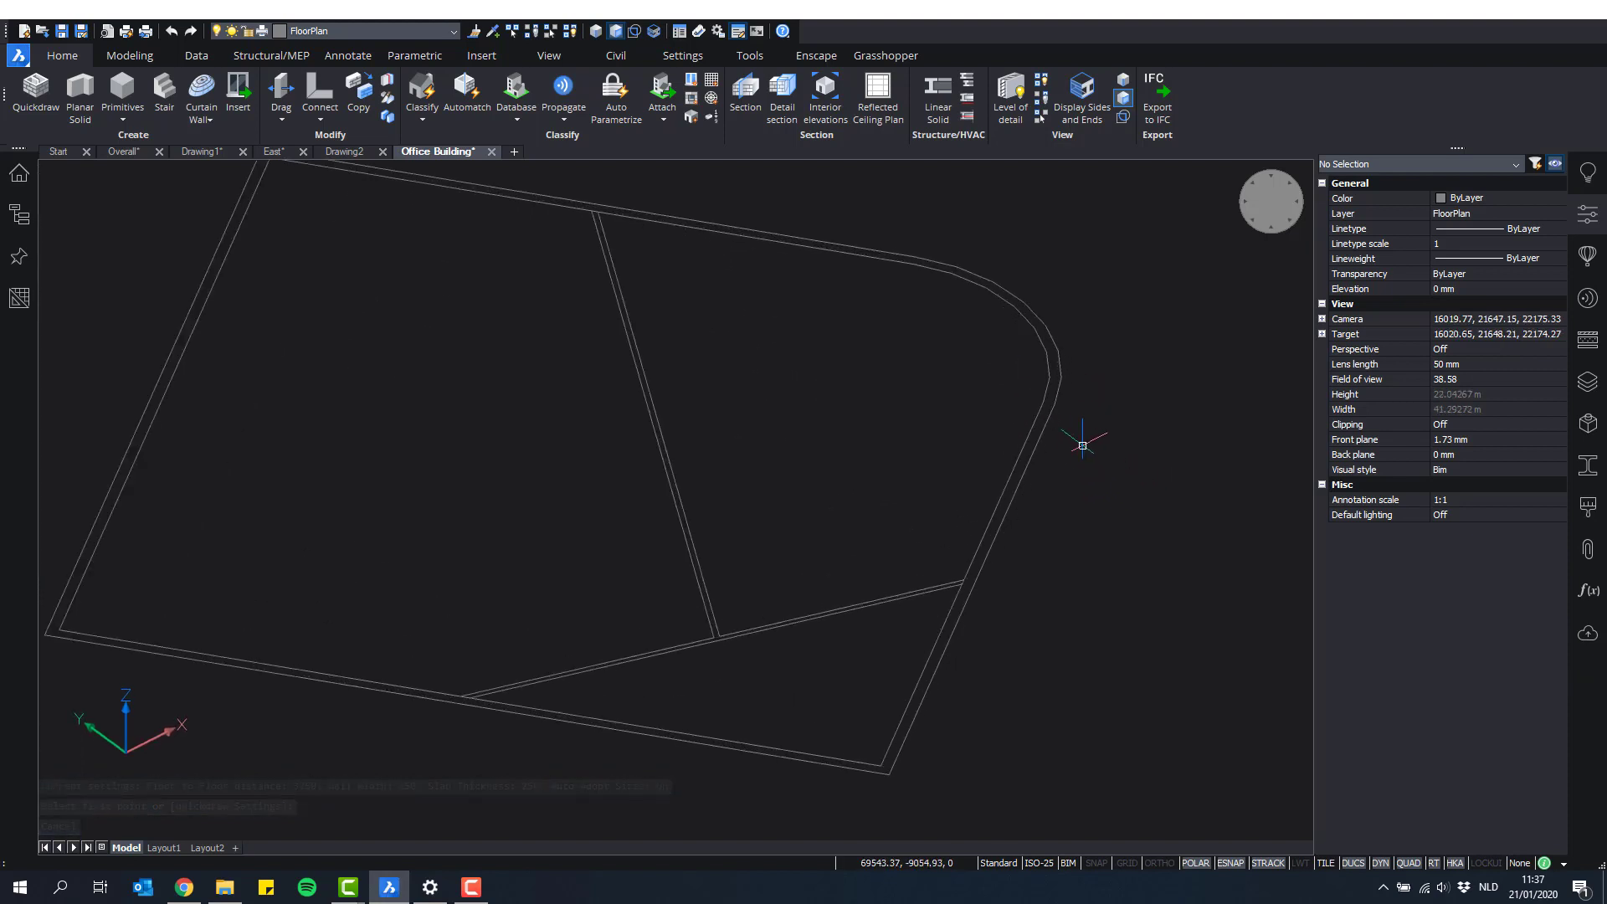
{"action": "scroll", "coordinate": [1044, 419], "scroll_direction": "up", "scroll_amount": 2}
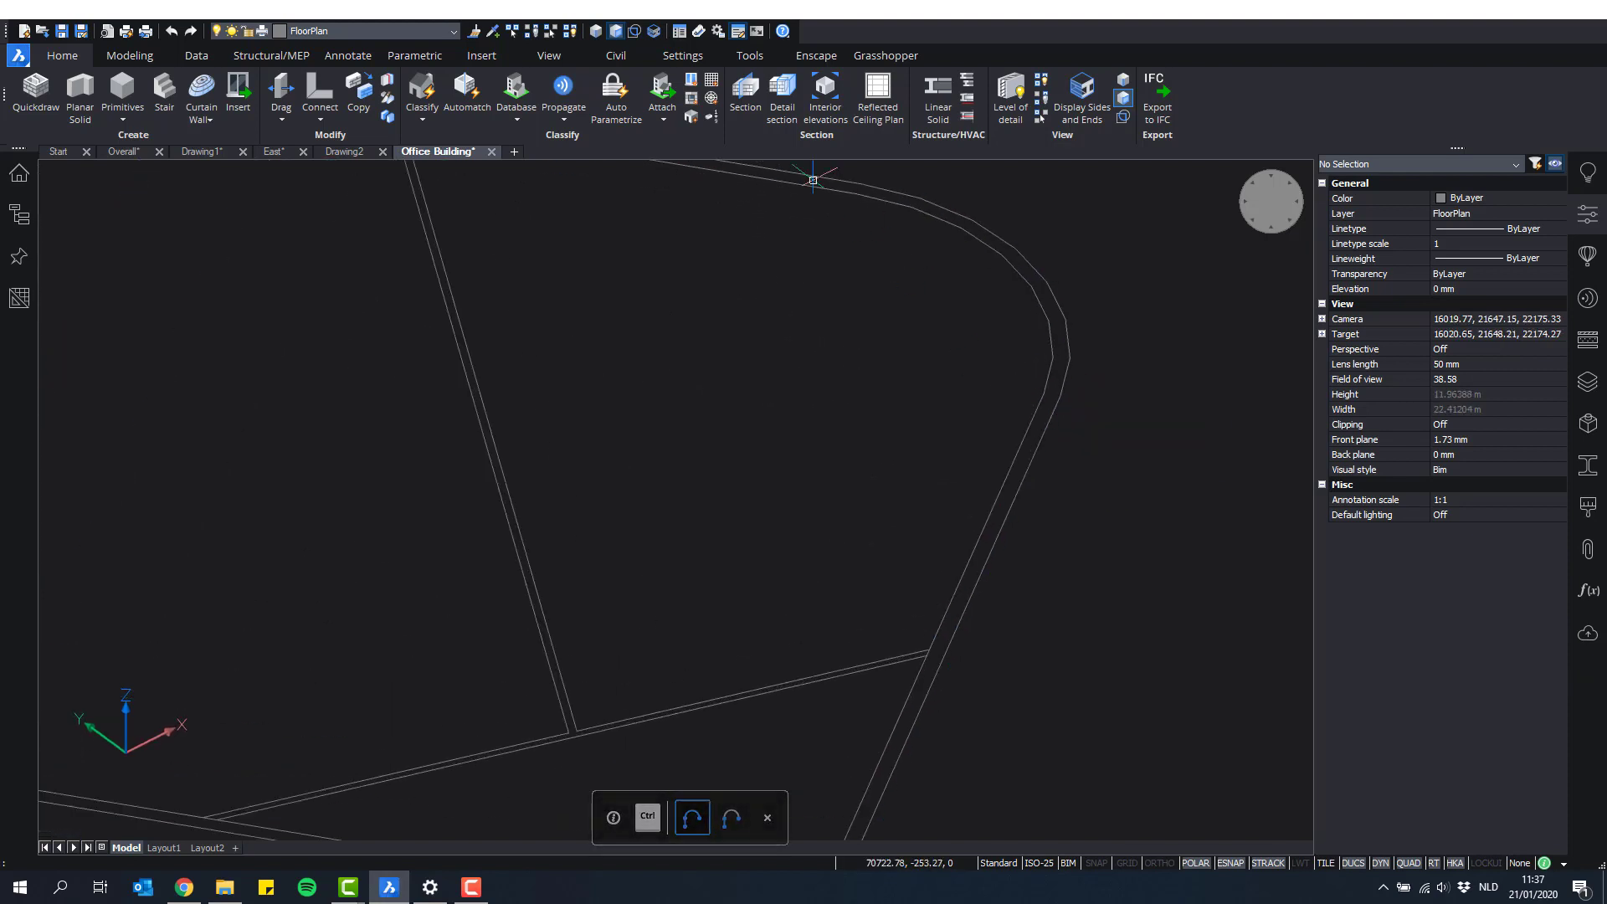
{"action": "left_click", "coordinate": [636, 32]}
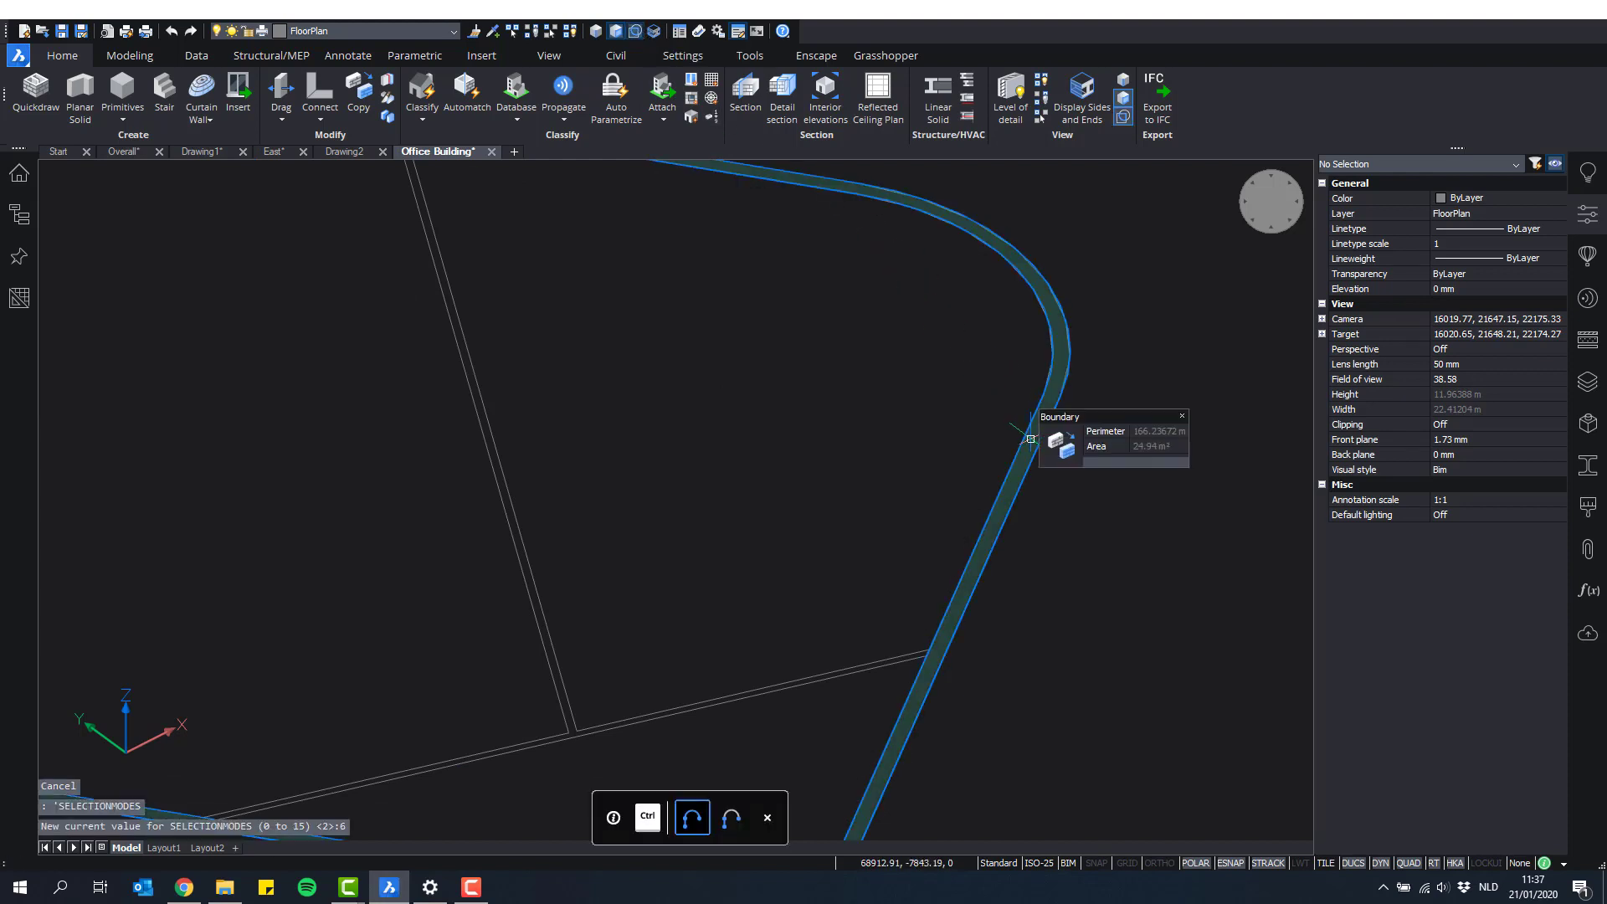
Step: Extrude the outer wall outline of the rotated floor plan into a solid 3000 mm high
{"action": "scroll", "coordinate": [1117, 265], "scroll_direction": "down", "scroll_amount": 3}
{"action": "middle_click_drag", "start_coordinate": [1131, 264], "coordinate": [1089, 373]}
{"action": "scroll", "coordinate": [1123, 298], "scroll_direction": "up", "scroll_amount": 1}
{"action": "mouse_move", "coordinate": [1089, 373]}
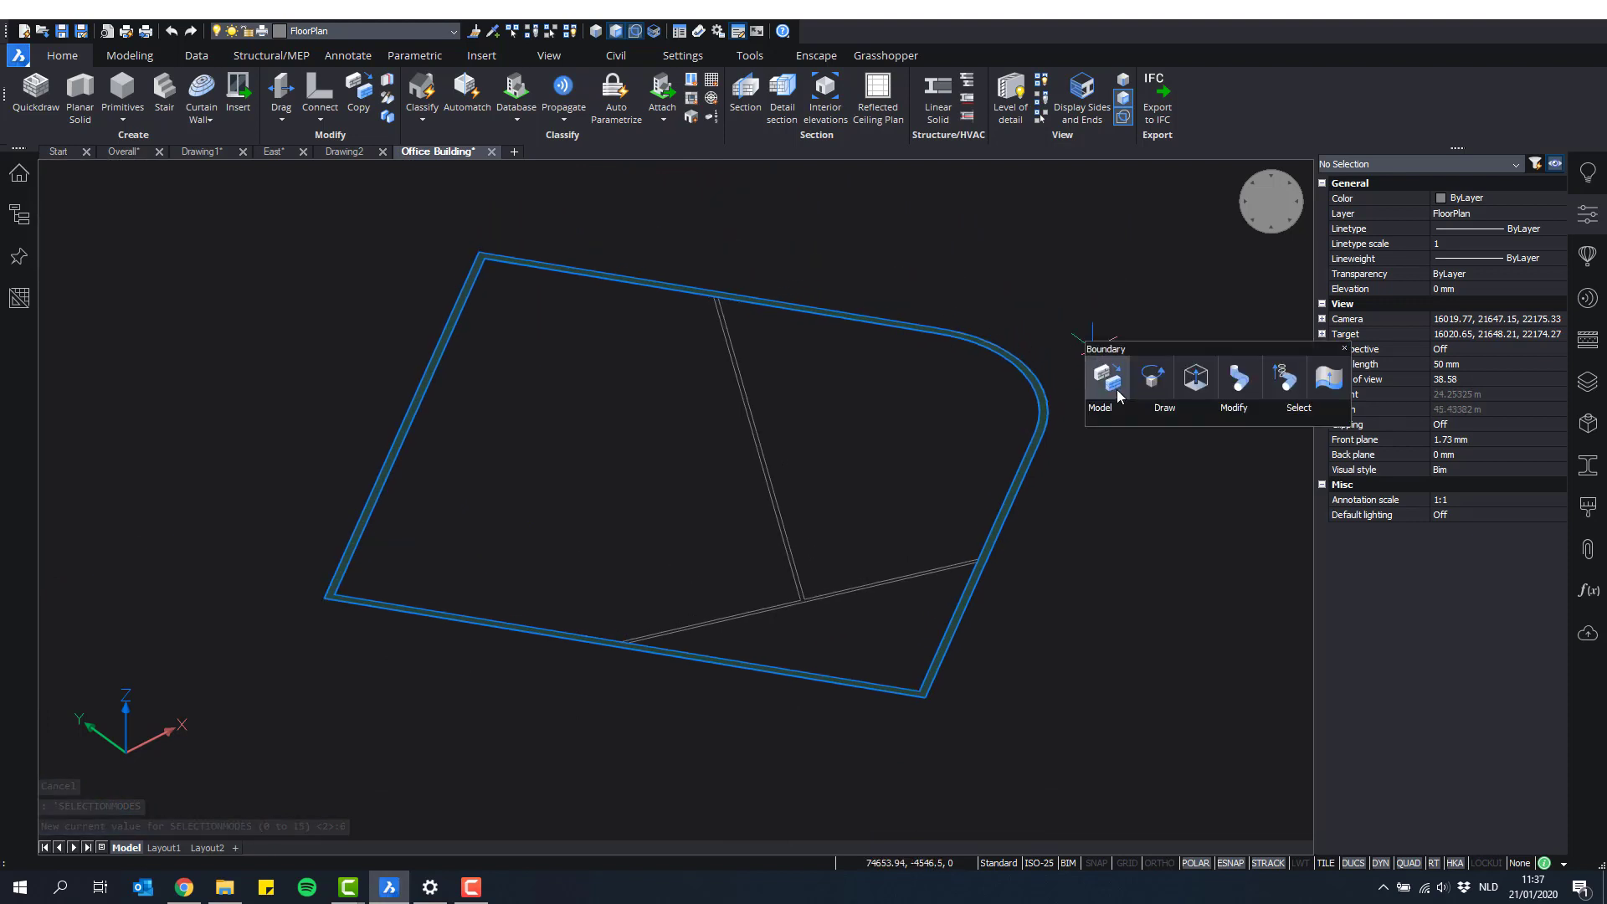
{"action": "left_click", "coordinate": [1108, 376]}
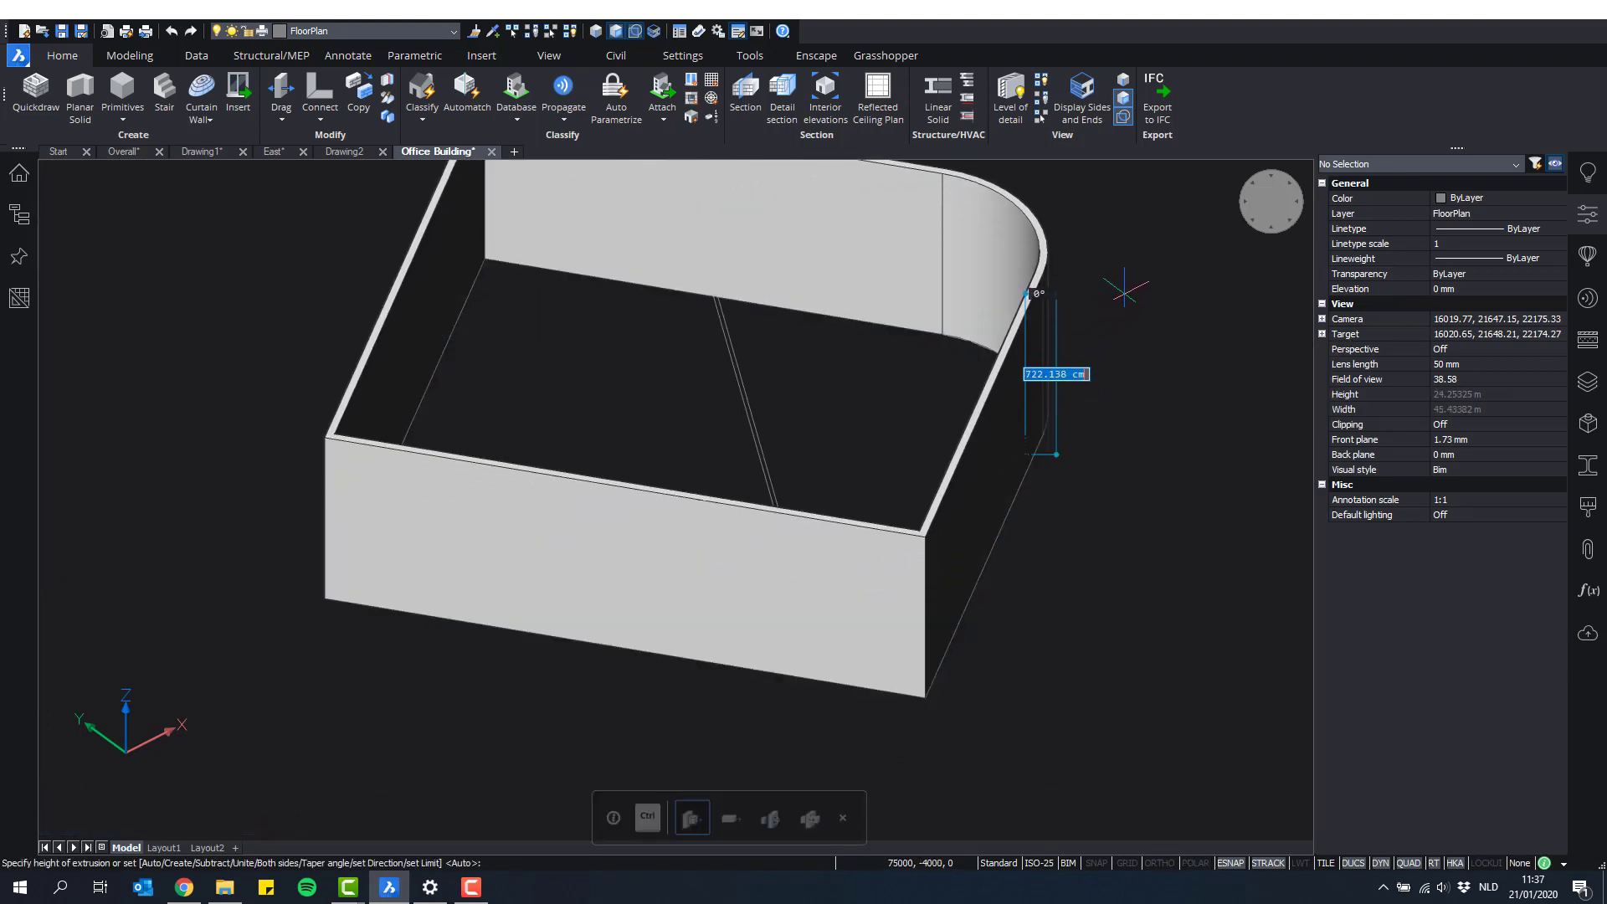
{"action": "middle_click_drag", "start_coordinate": [1083, 290], "coordinate": [1172, 320], "text": "shift"}
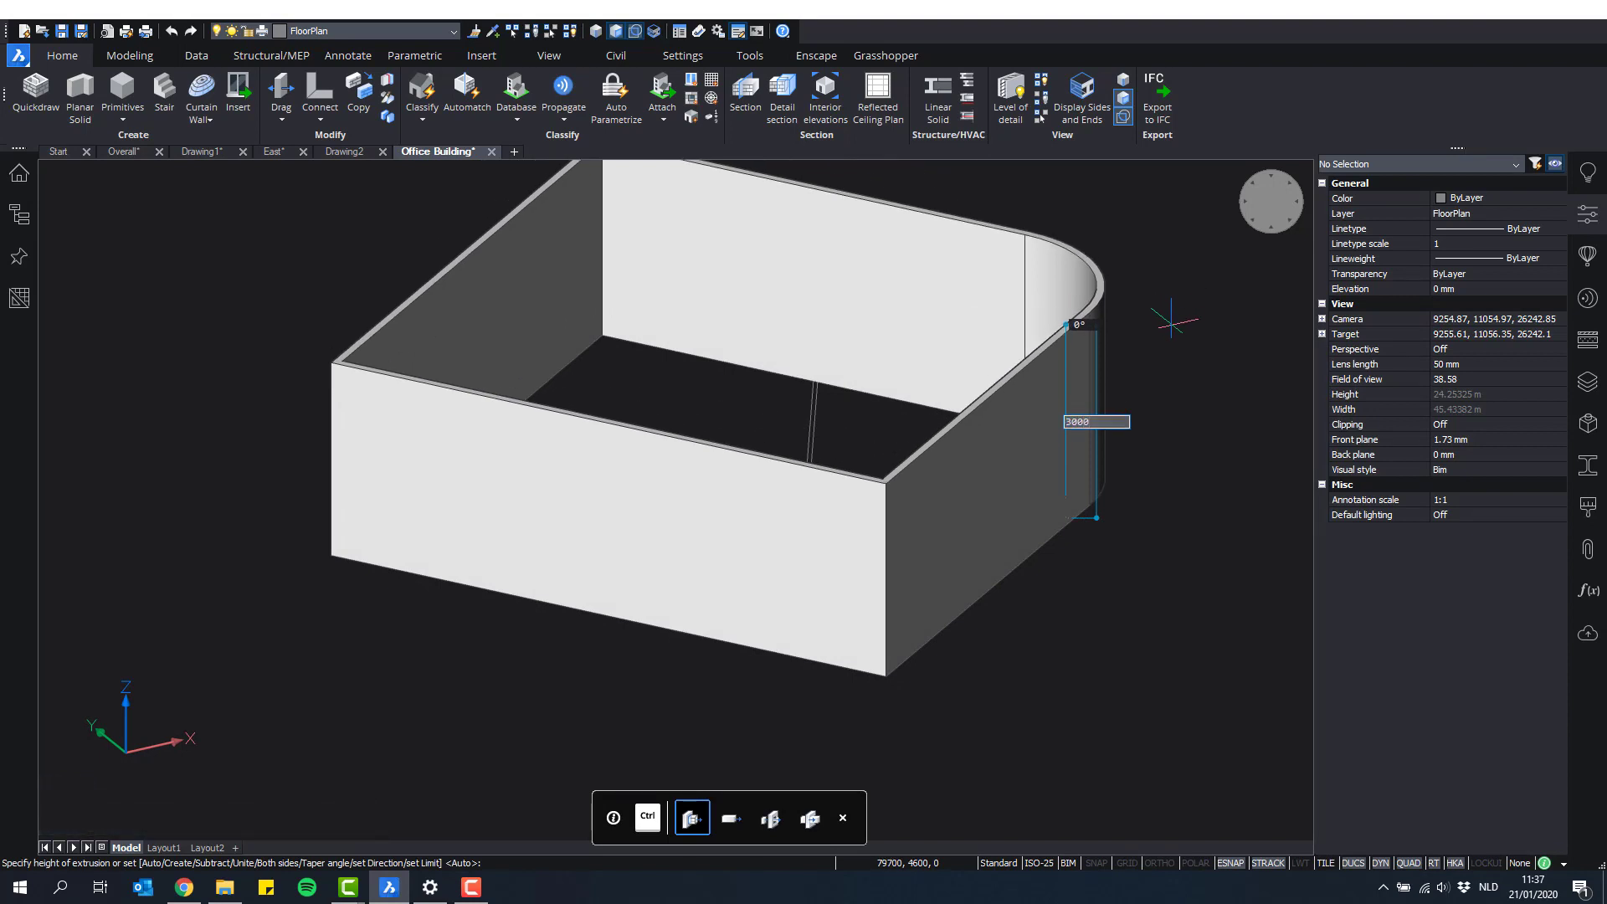
{"action": "key", "text": "Return"}
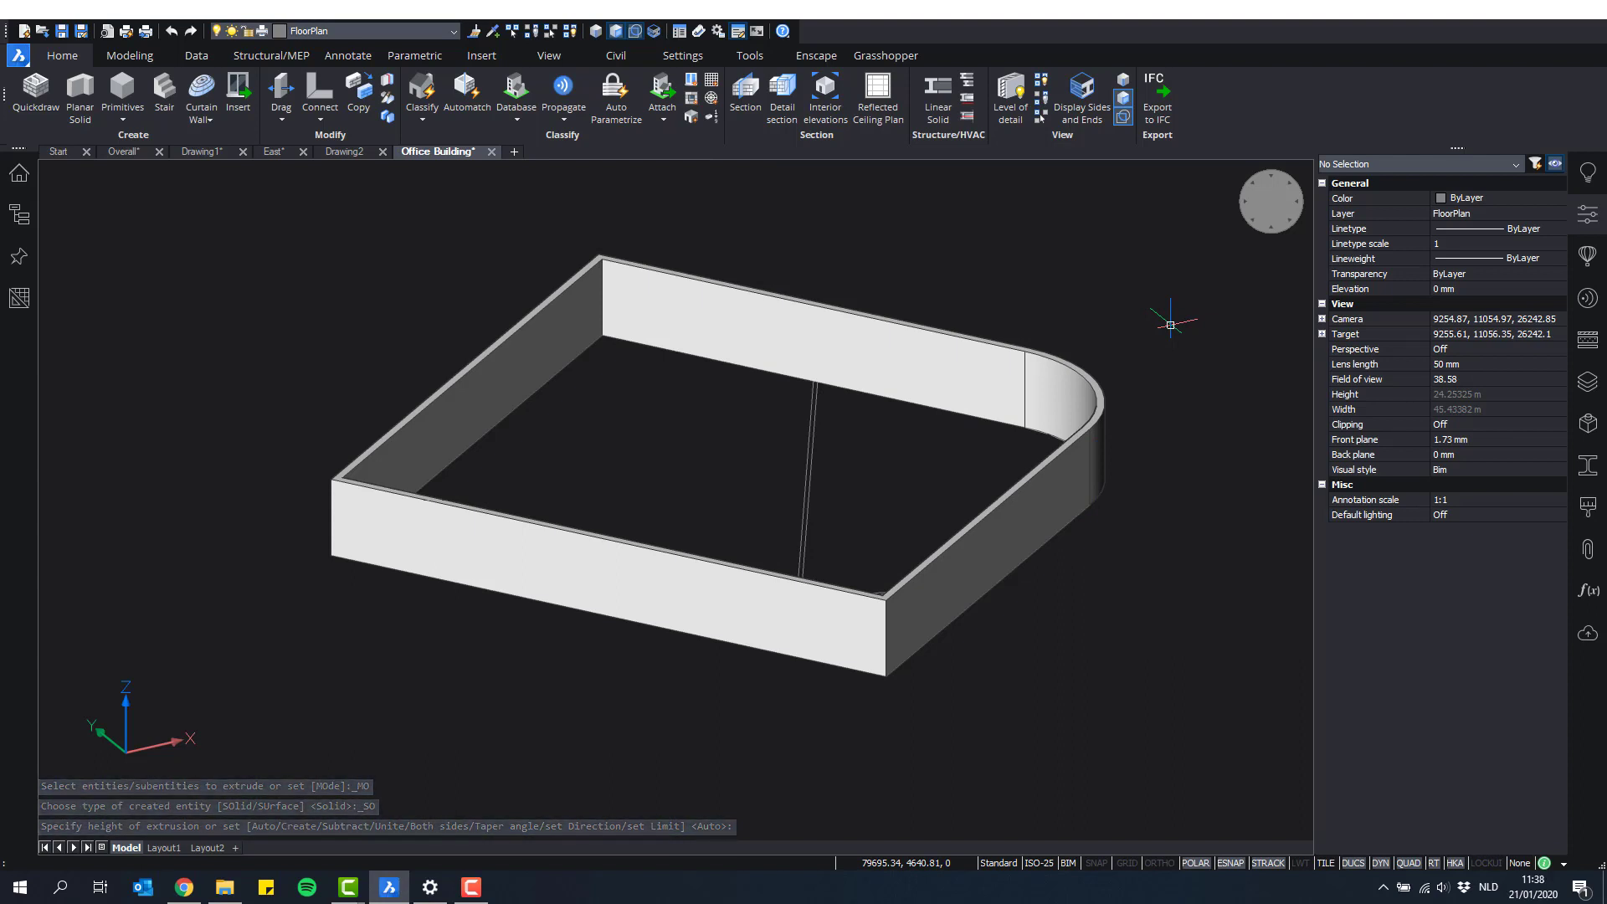
Step: Push/pull the bottom face of the rotated building's outer walls 250 mm downward
{"action": "scroll", "coordinate": [873, 632], "scroll_direction": "up", "scroll_amount": 2}
{"action": "middle_click_drag", "start_coordinate": [862, 620], "coordinate": [872, 375], "text": "shift"}
{"action": "scroll", "coordinate": [873, 382], "scroll_direction": "up", "scroll_amount": 2}
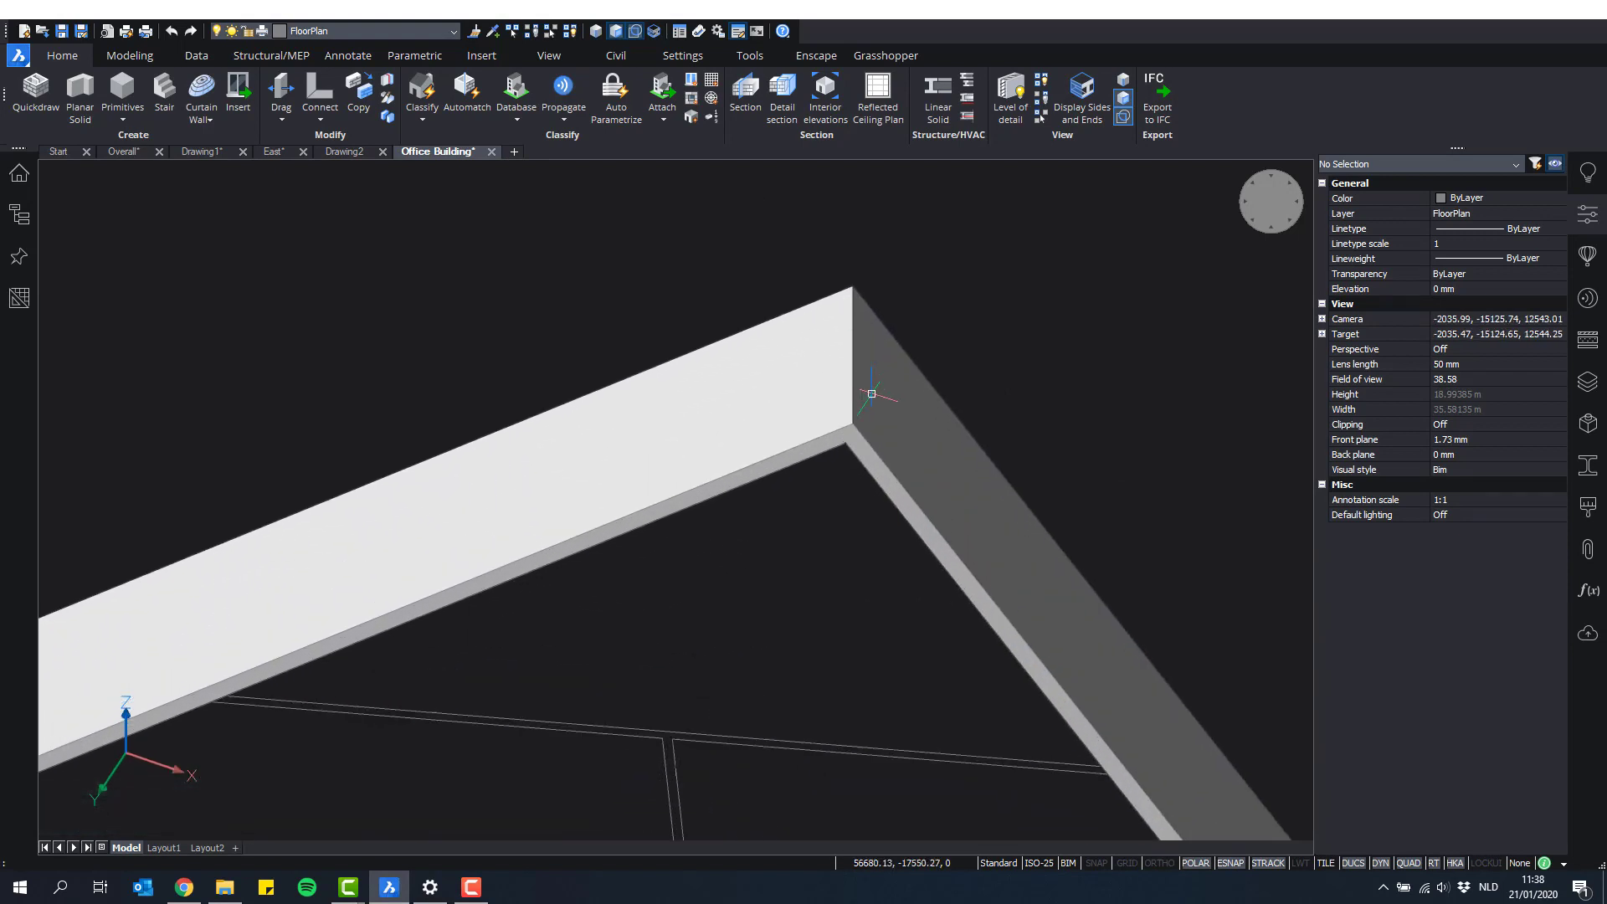
{"action": "scroll", "coordinate": [863, 448], "scroll_direction": "up", "scroll_amount": 2}
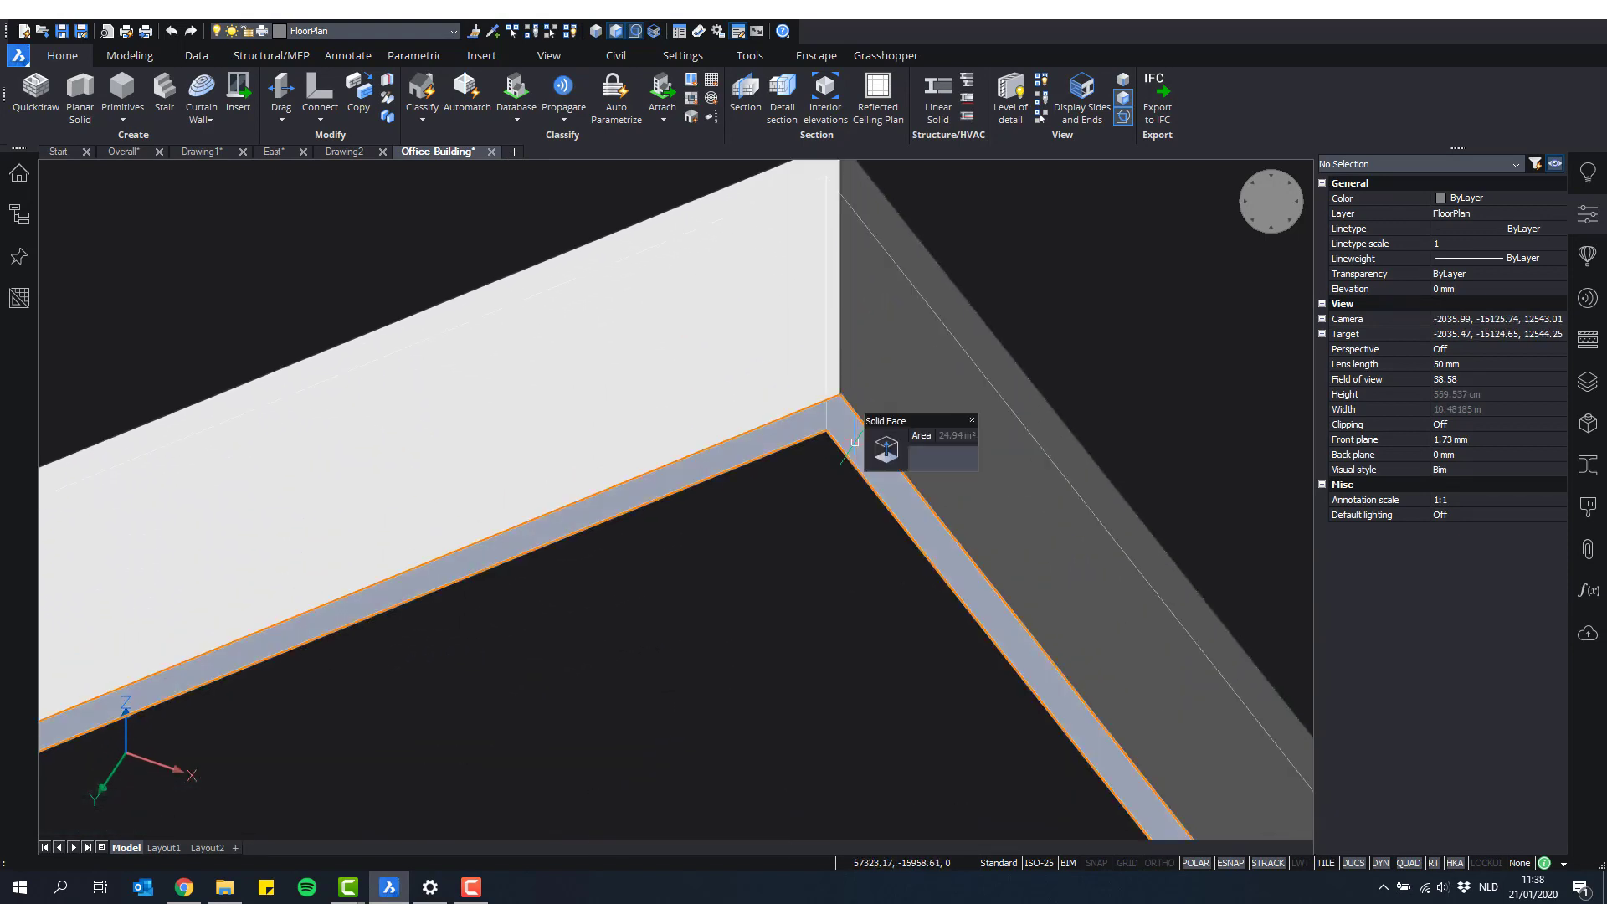
{"action": "mouse_move", "coordinate": [886, 459]}
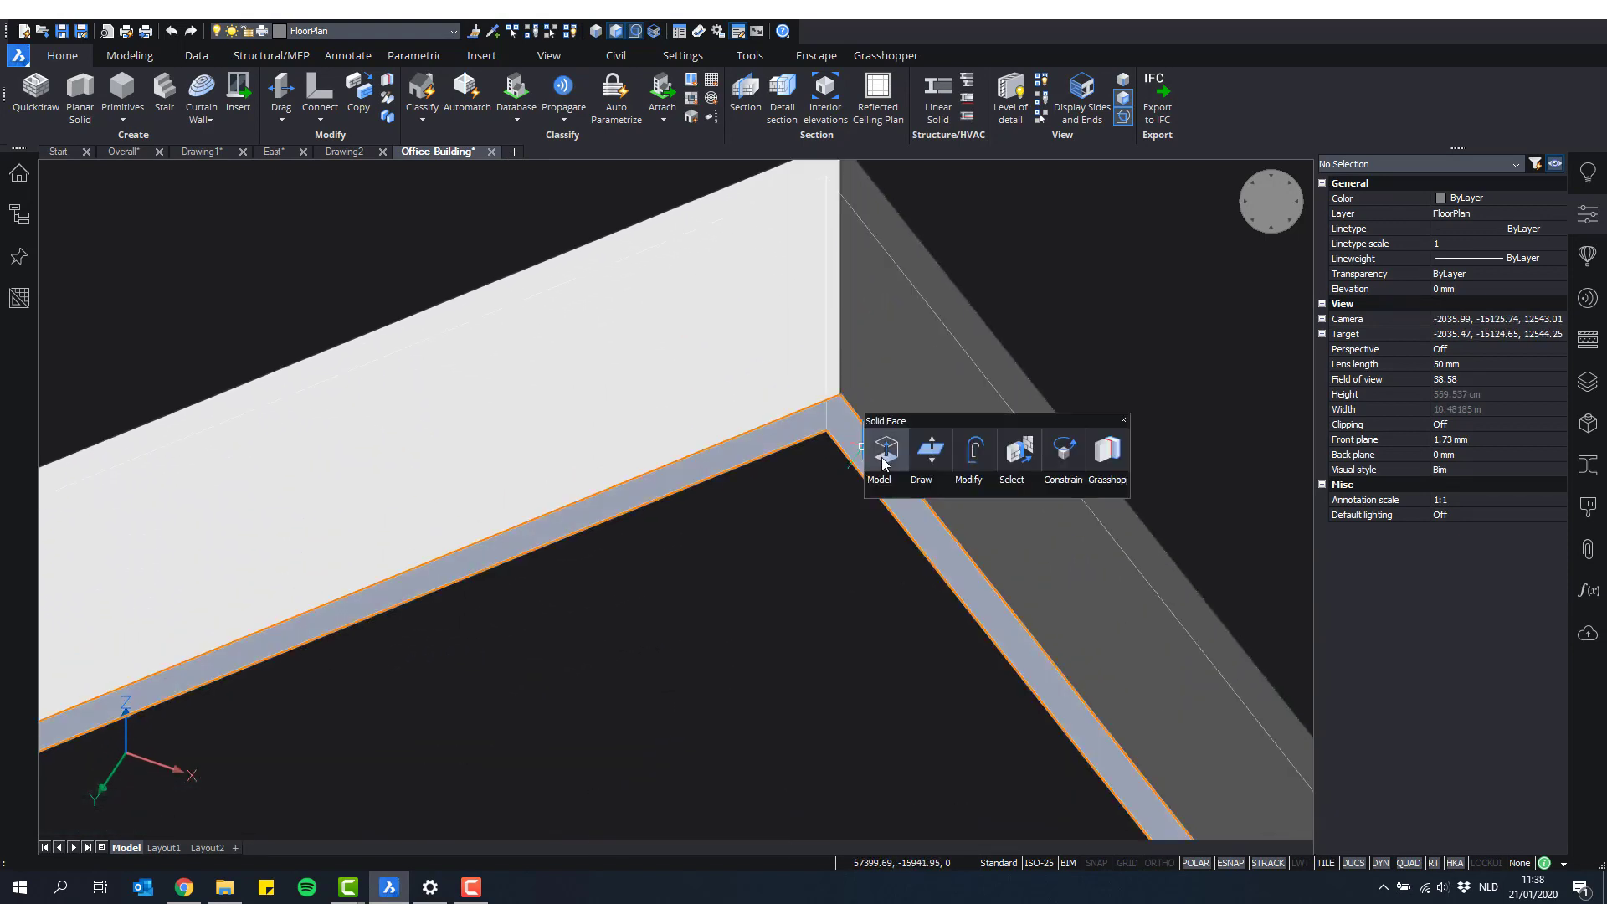
{"action": "left_click", "coordinate": [929, 463]}
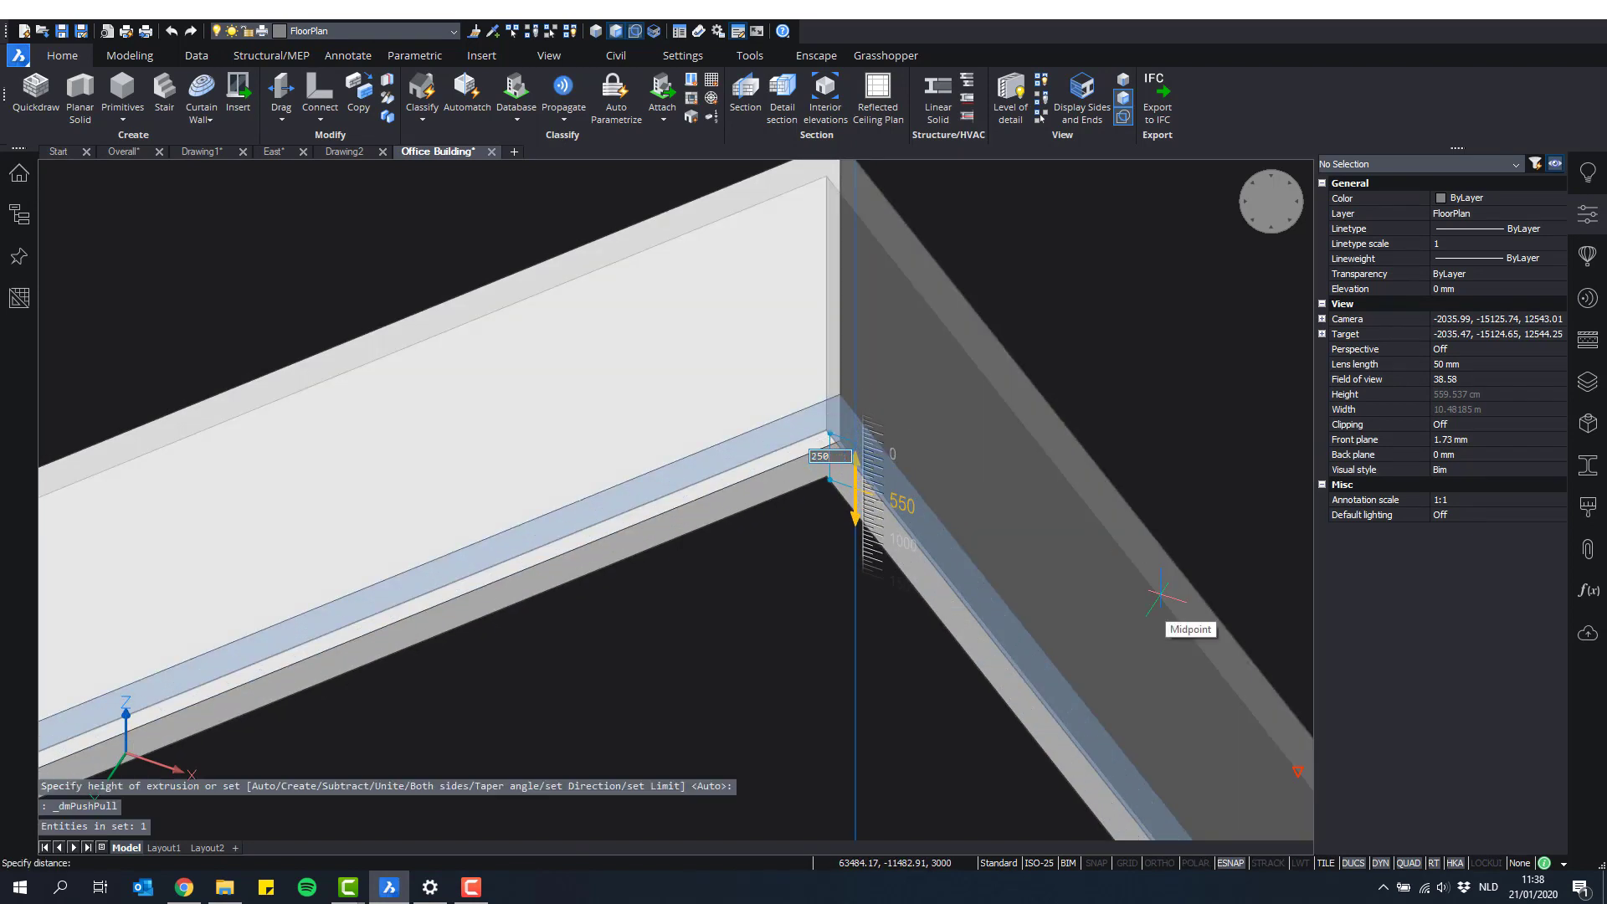
{"action": "key", "text": "Return"}
Step: Extrude the 250 mm strip boundary at the foot of the inner wall face about 14 m across the interior as a floor slab
{"action": "scroll", "coordinate": [941, 430], "scroll_direction": "down", "scroll_amount": 4}
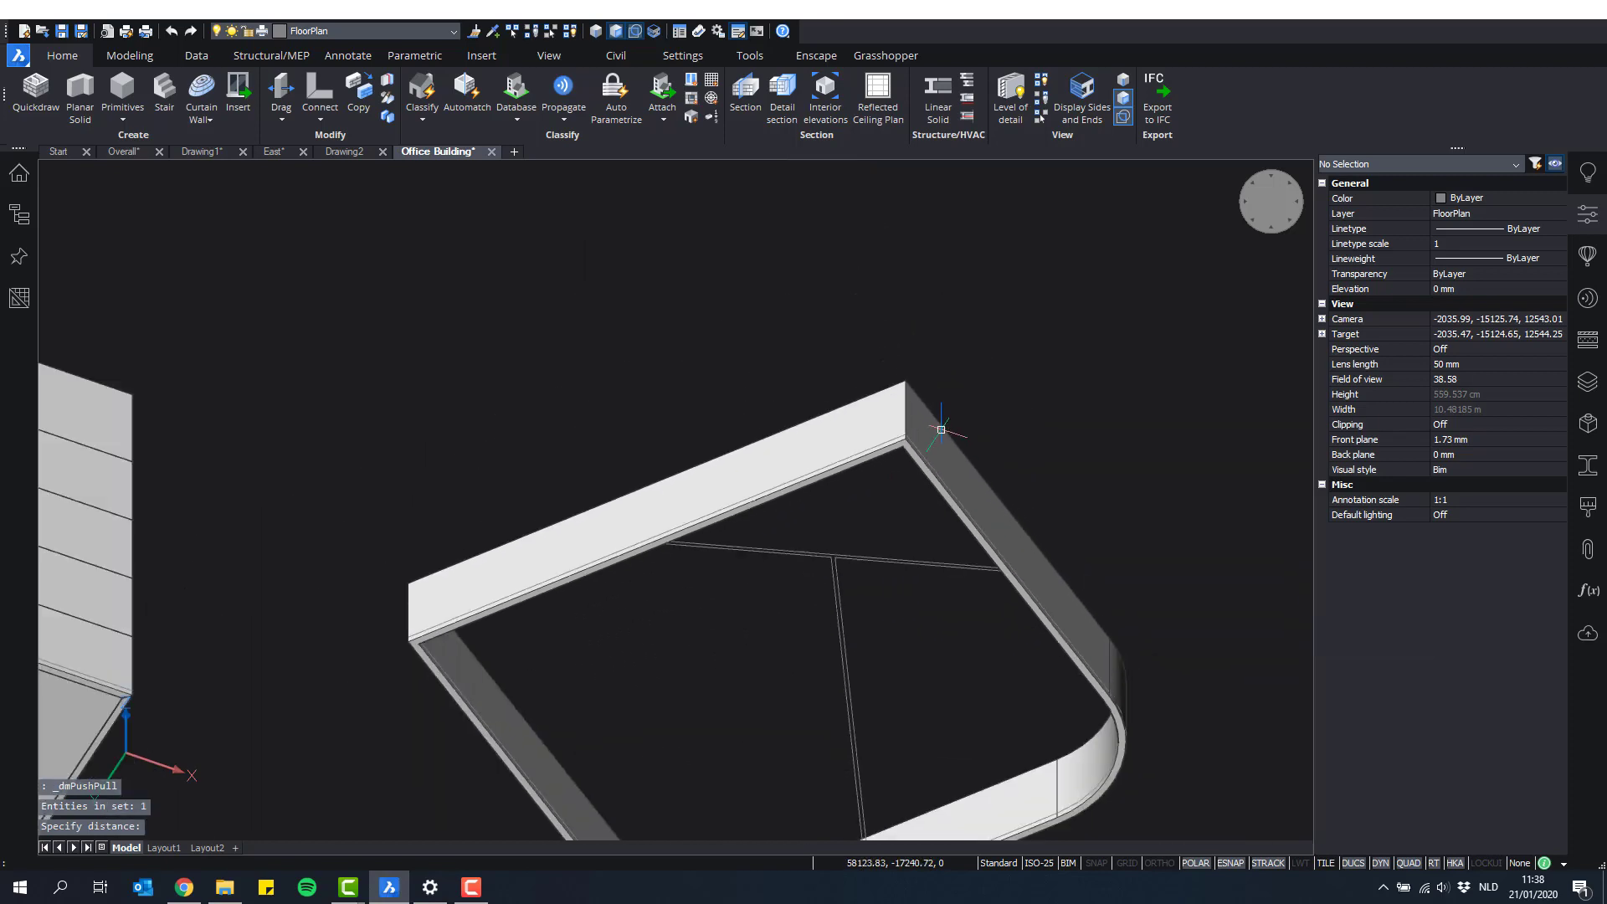
{"action": "scroll", "coordinate": [925, 469], "scroll_direction": "down", "scroll_amount": 2}
{"action": "middle_click_drag", "start_coordinate": [925, 468], "coordinate": [929, 565]}
{"action": "scroll", "coordinate": [944, 402], "scroll_direction": "down", "scroll_amount": 2}
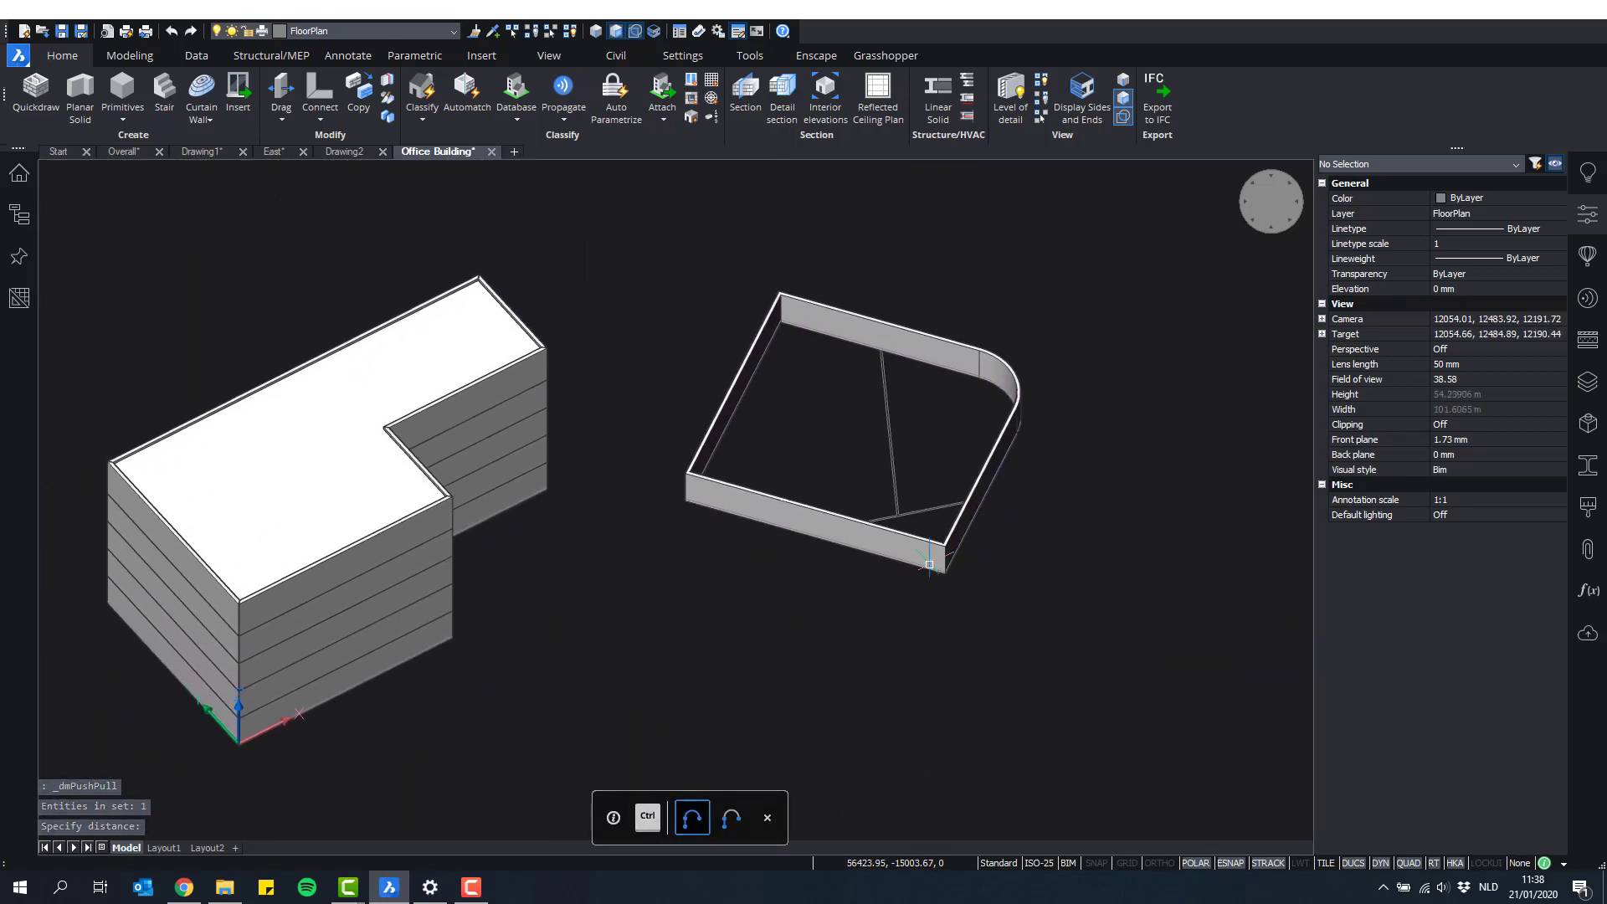
{"action": "middle_click_drag", "start_coordinate": [947, 459], "coordinate": [758, 436], "text": "shift"}
{"action": "scroll", "coordinate": [942, 473], "scroll_direction": "up", "scroll_amount": 6}
{"action": "scroll", "coordinate": [868, 431], "scroll_direction": "up", "scroll_amount": 5}
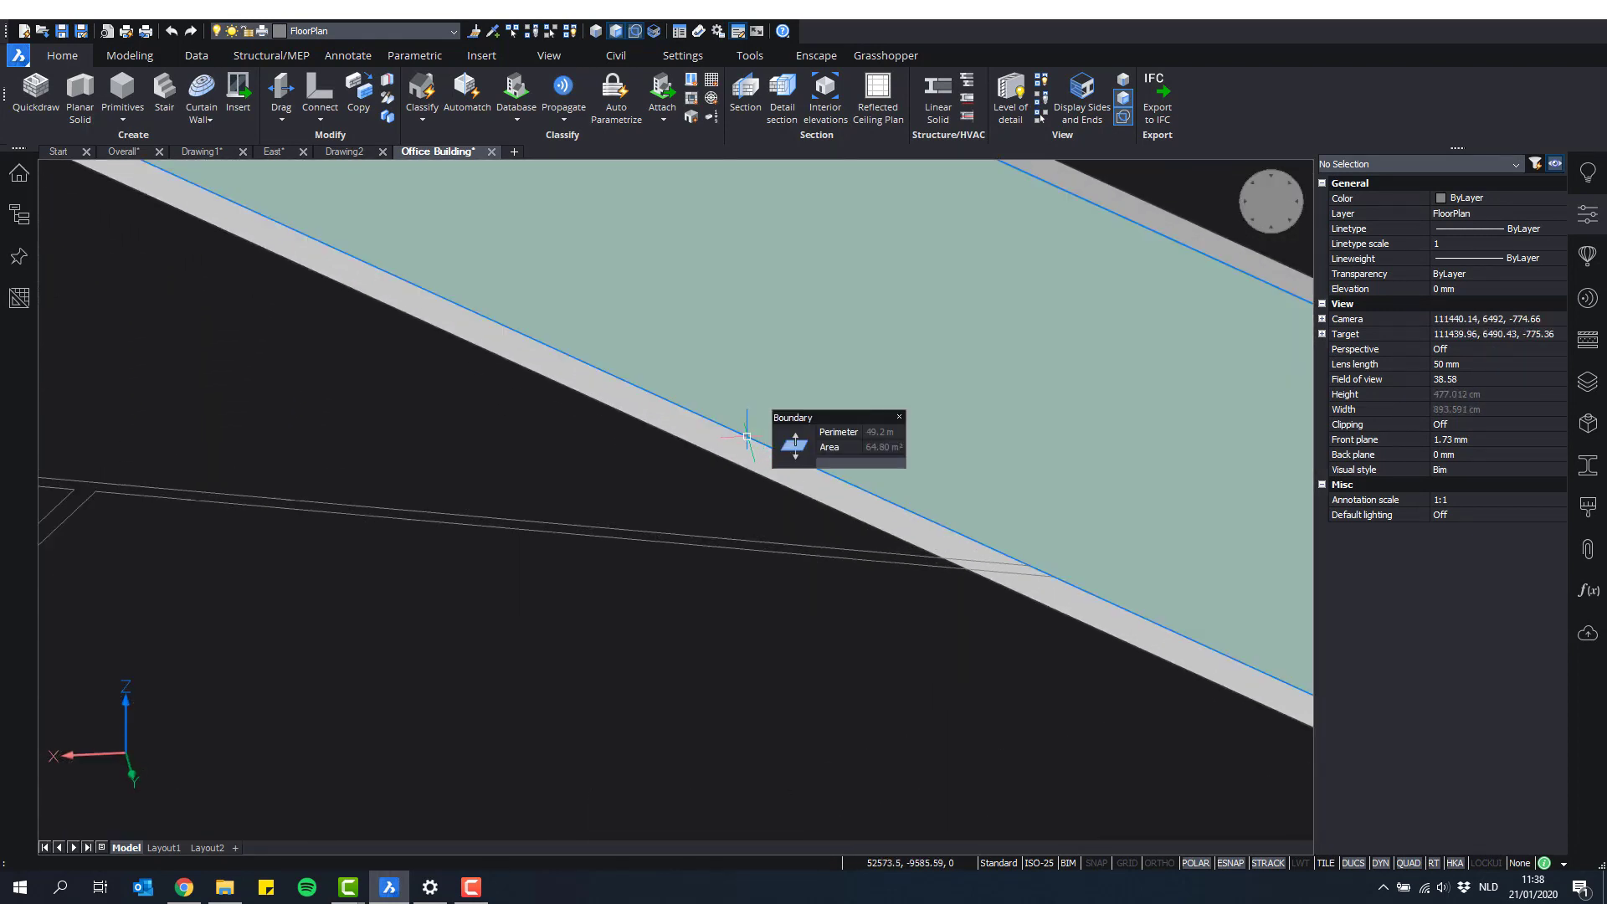
{"action": "scroll", "coordinate": [1208, 832], "scroll_direction": "down", "scroll_amount": 3}
{"action": "middle_click_drag", "start_coordinate": [1132, 759], "coordinate": [990, 685]}
{"action": "scroll", "coordinate": [990, 684], "scroll_direction": "down", "scroll_amount": 1}
{"action": "scroll", "coordinate": [988, 656], "scroll_direction": "up", "scroll_amount": 2}
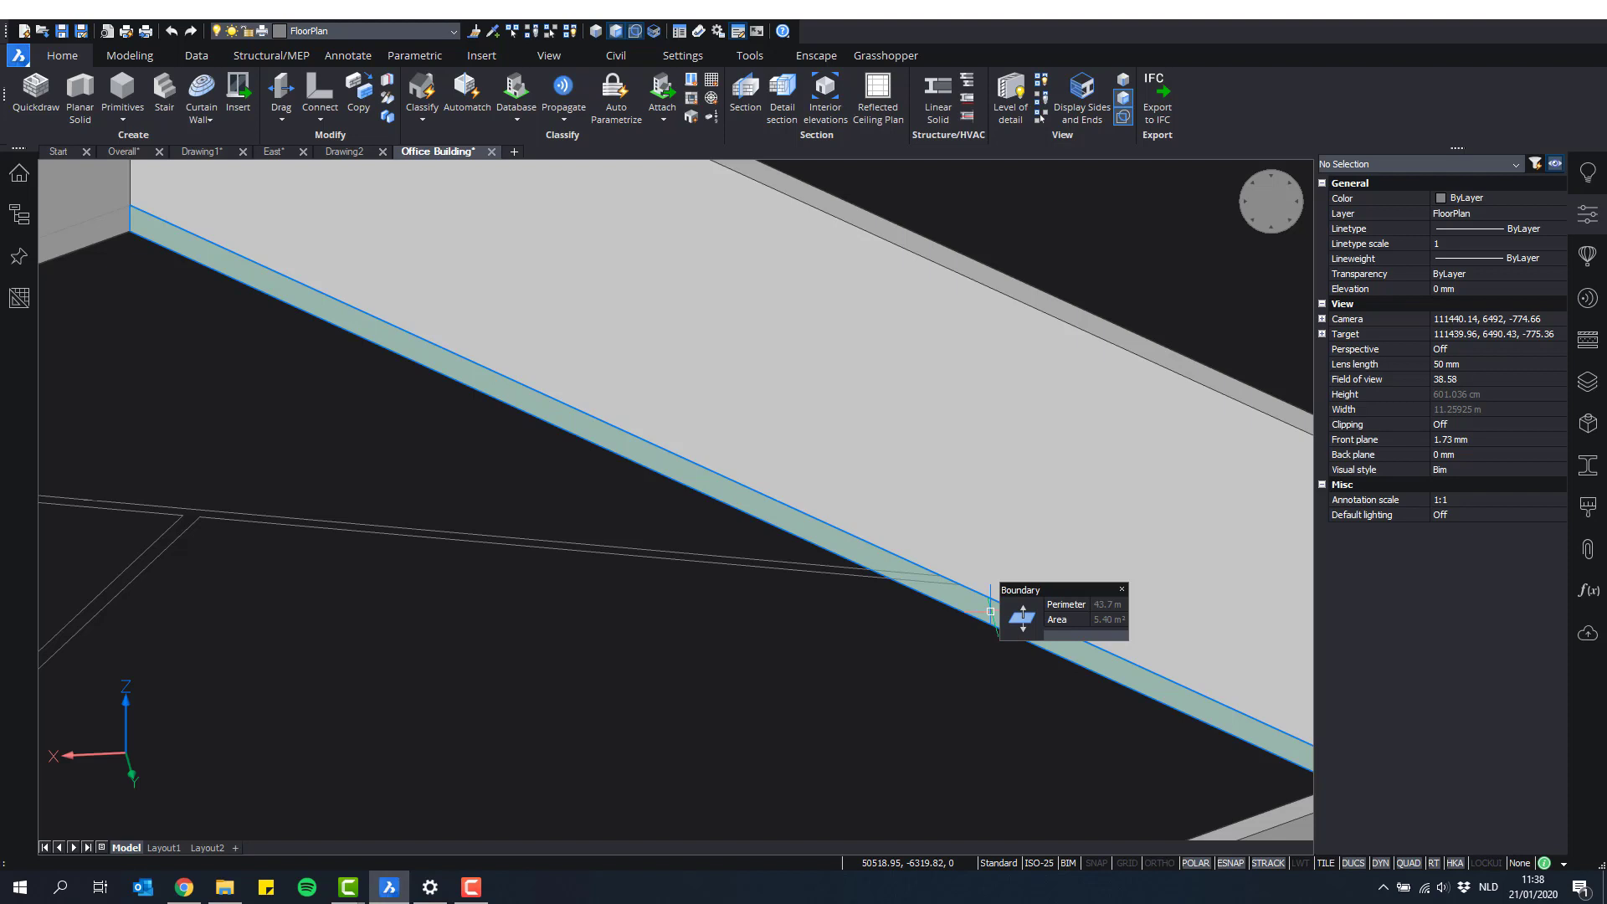
{"action": "mouse_move", "coordinate": [1036, 633]}
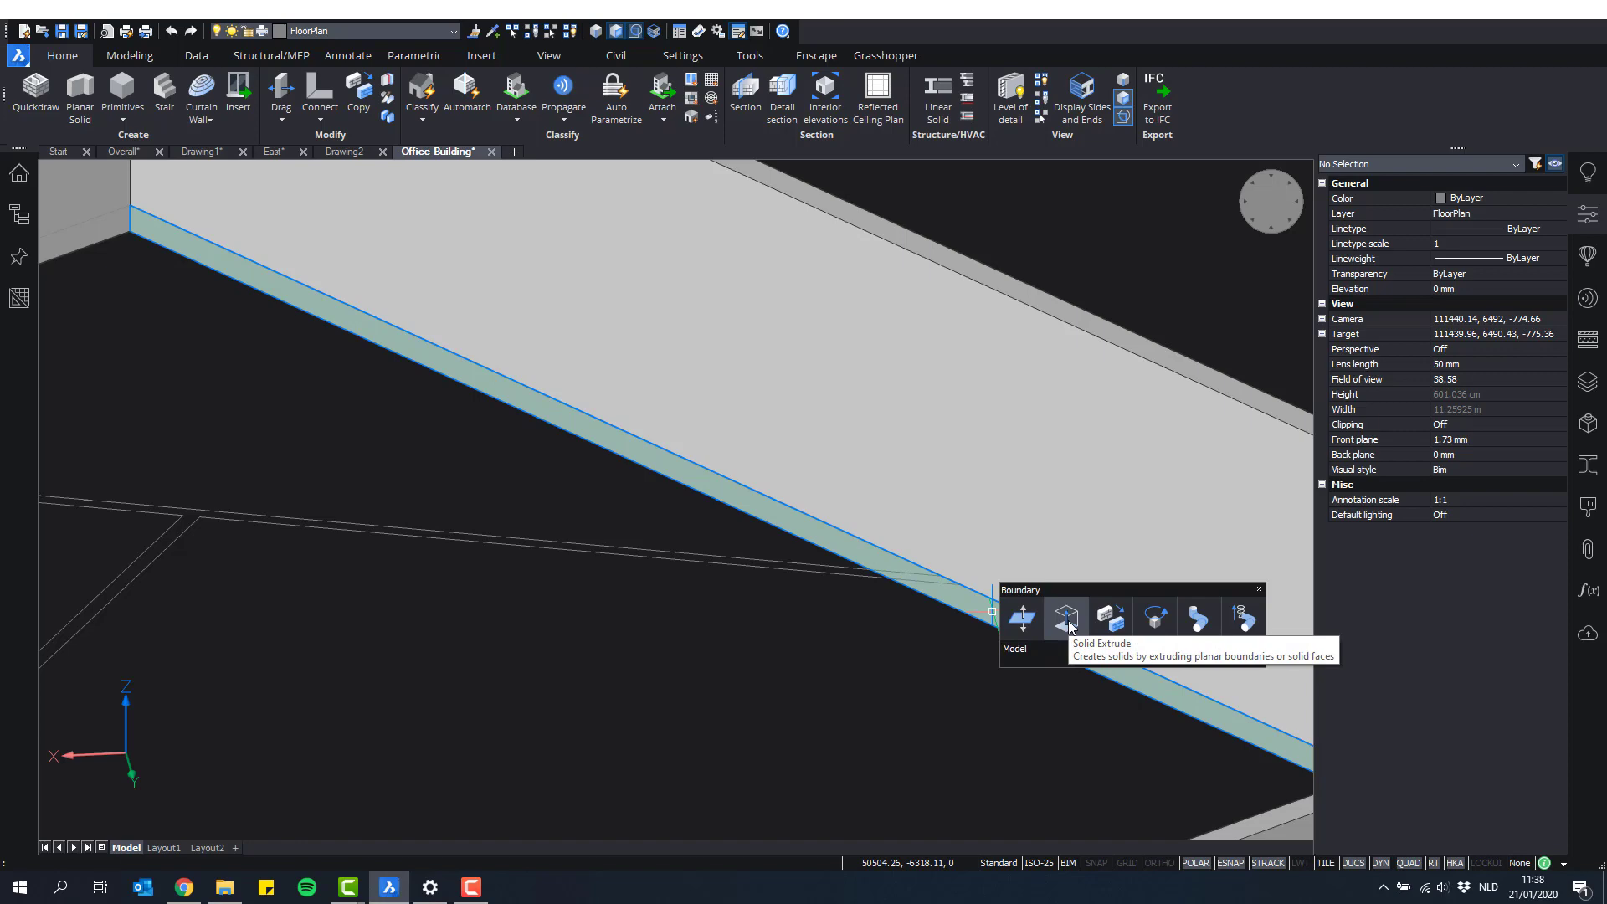
{"action": "left_click", "coordinate": [1068, 624]}
{"action": "scroll", "coordinate": [837, 545], "scroll_direction": "down", "scroll_amount": 5}
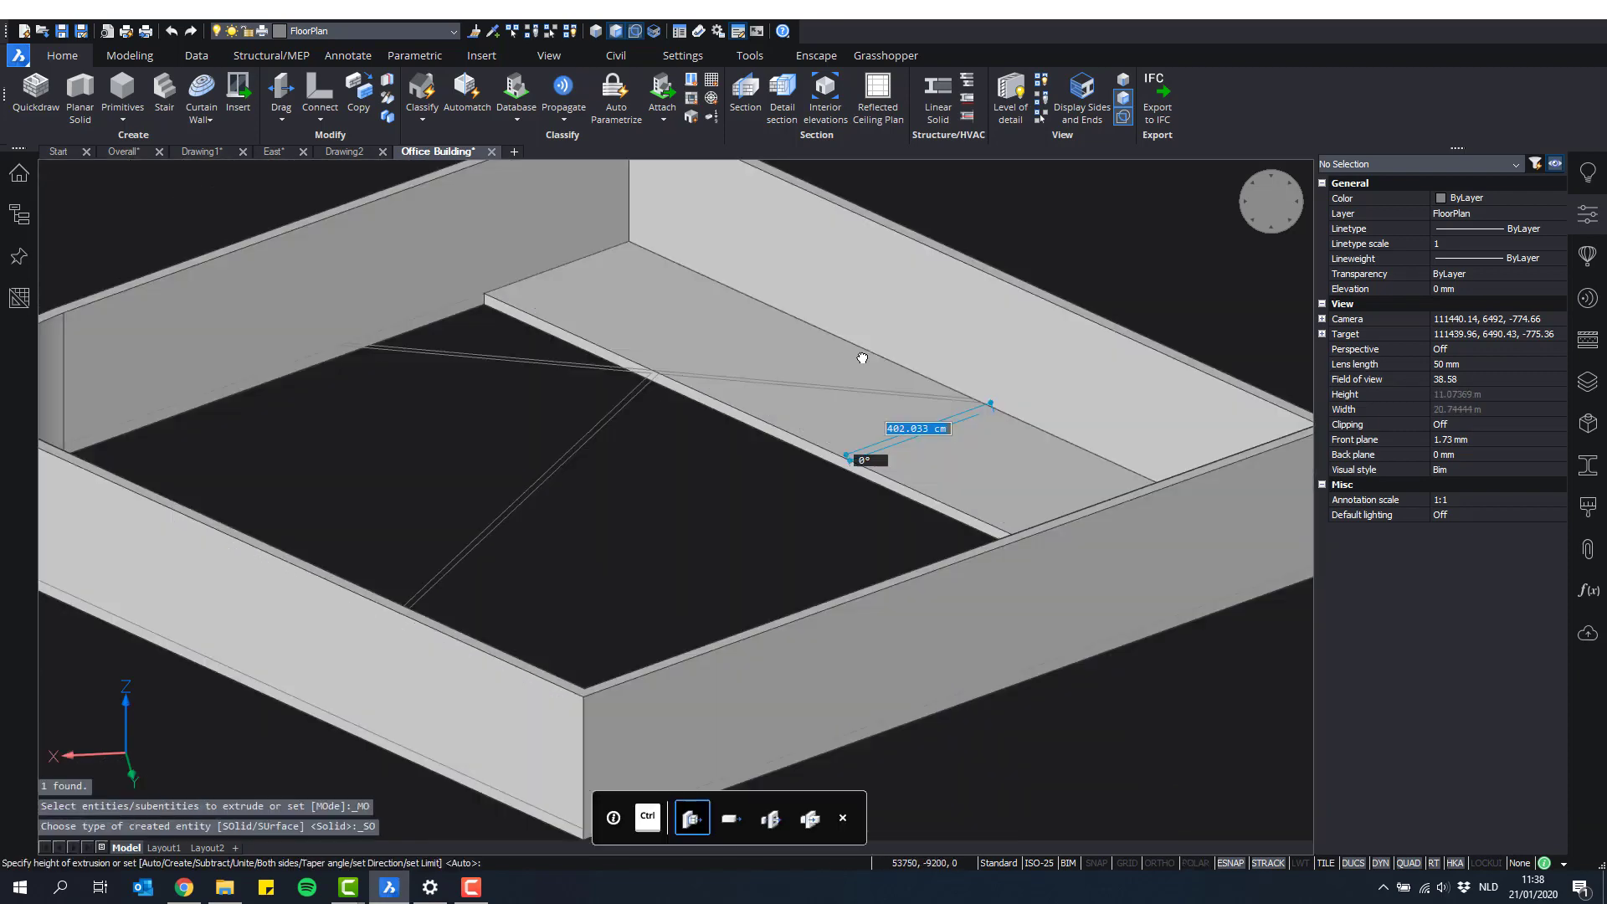
{"action": "middle_click_drag", "start_coordinate": [862, 359], "coordinate": [867, 375]}
{"action": "scroll", "coordinate": [867, 375], "scroll_direction": "down", "scroll_amount": 2}
{"action": "middle_click_drag", "start_coordinate": [728, 402], "coordinate": [620, 391], "text": "shift"}
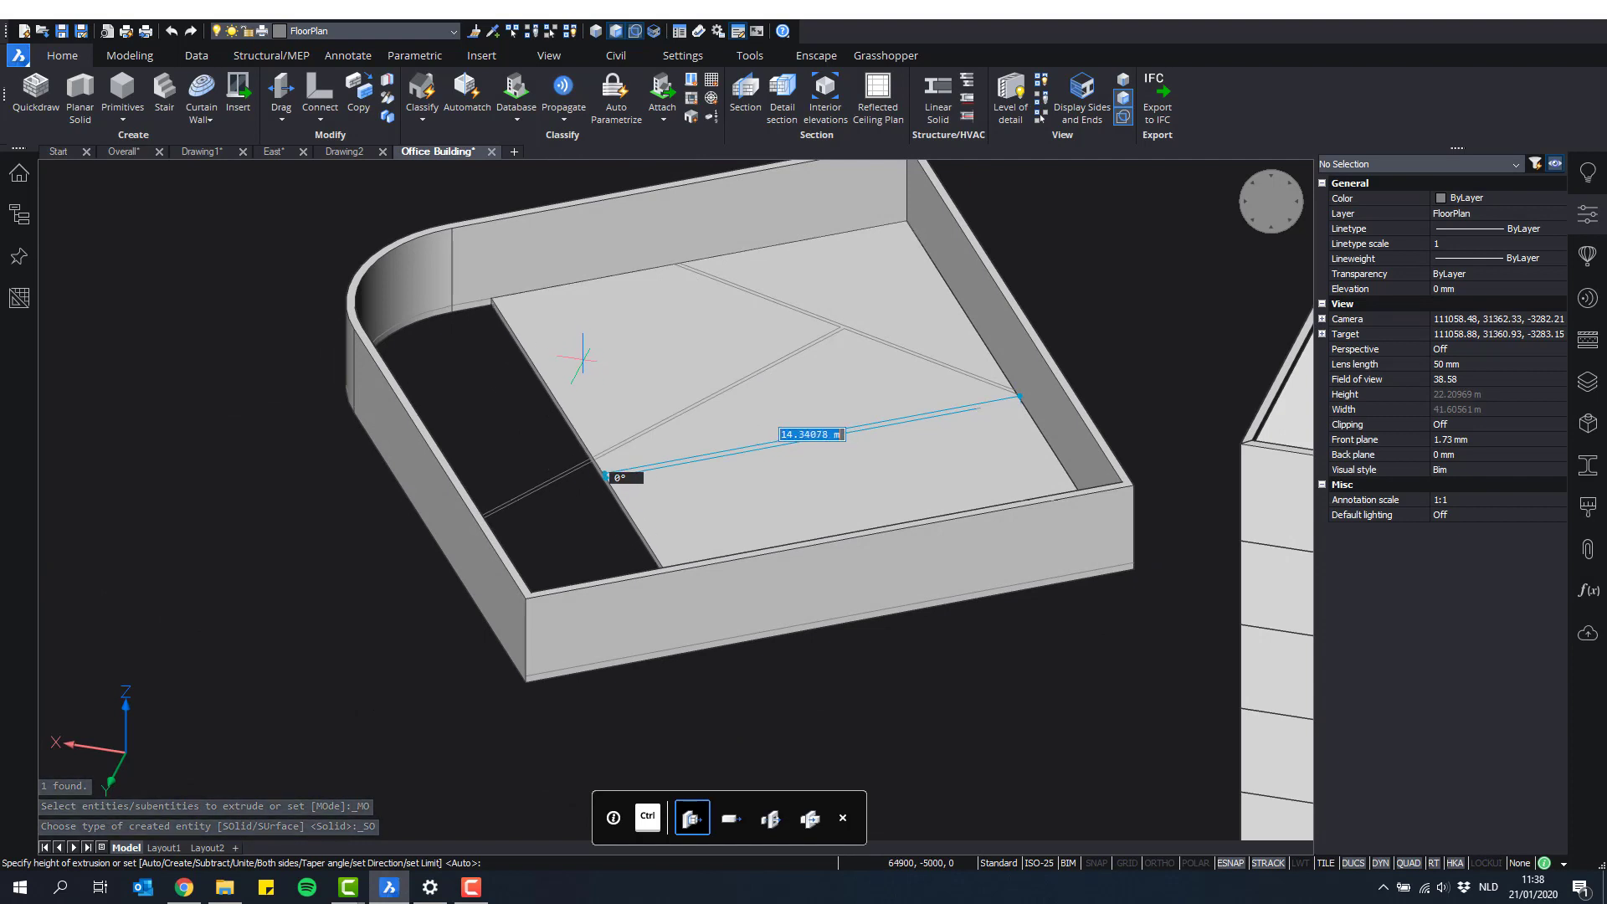
{"action": "key", "text": "Escape"}
Step: Connect the slab's open end face to the nearest walls, so the slab follows the rounded corner
{"action": "scroll", "coordinate": [590, 351], "scroll_direction": "up", "scroll_amount": 3}
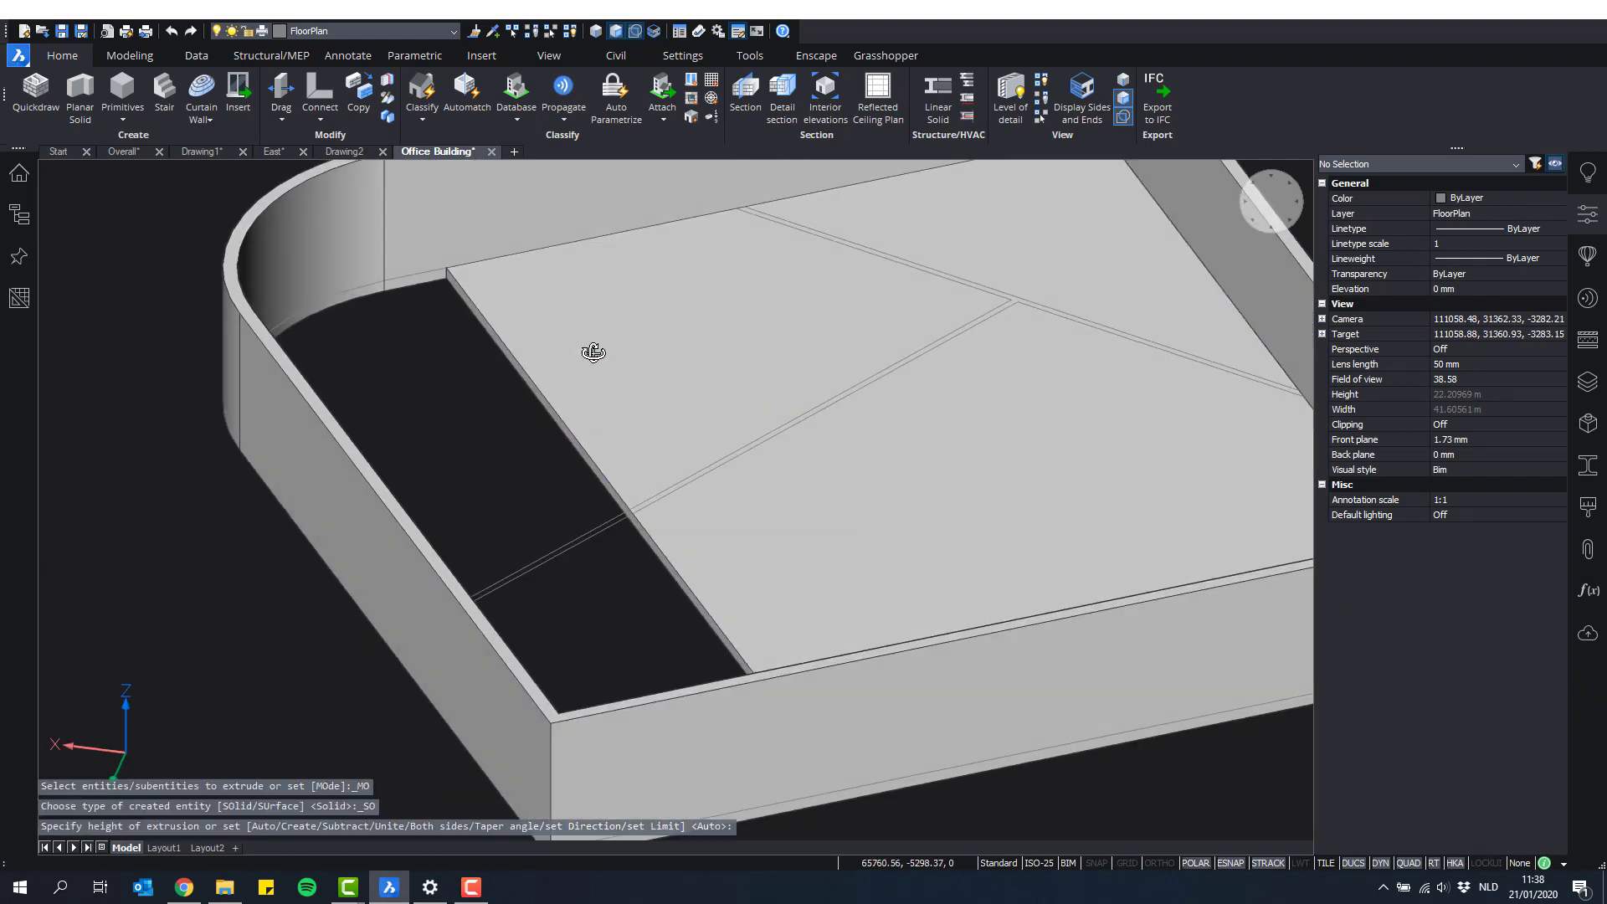
{"action": "middle_click_drag", "start_coordinate": [594, 352], "coordinate": [621, 344], "text": "shift"}
{"action": "mouse_move", "coordinate": [574, 418]}
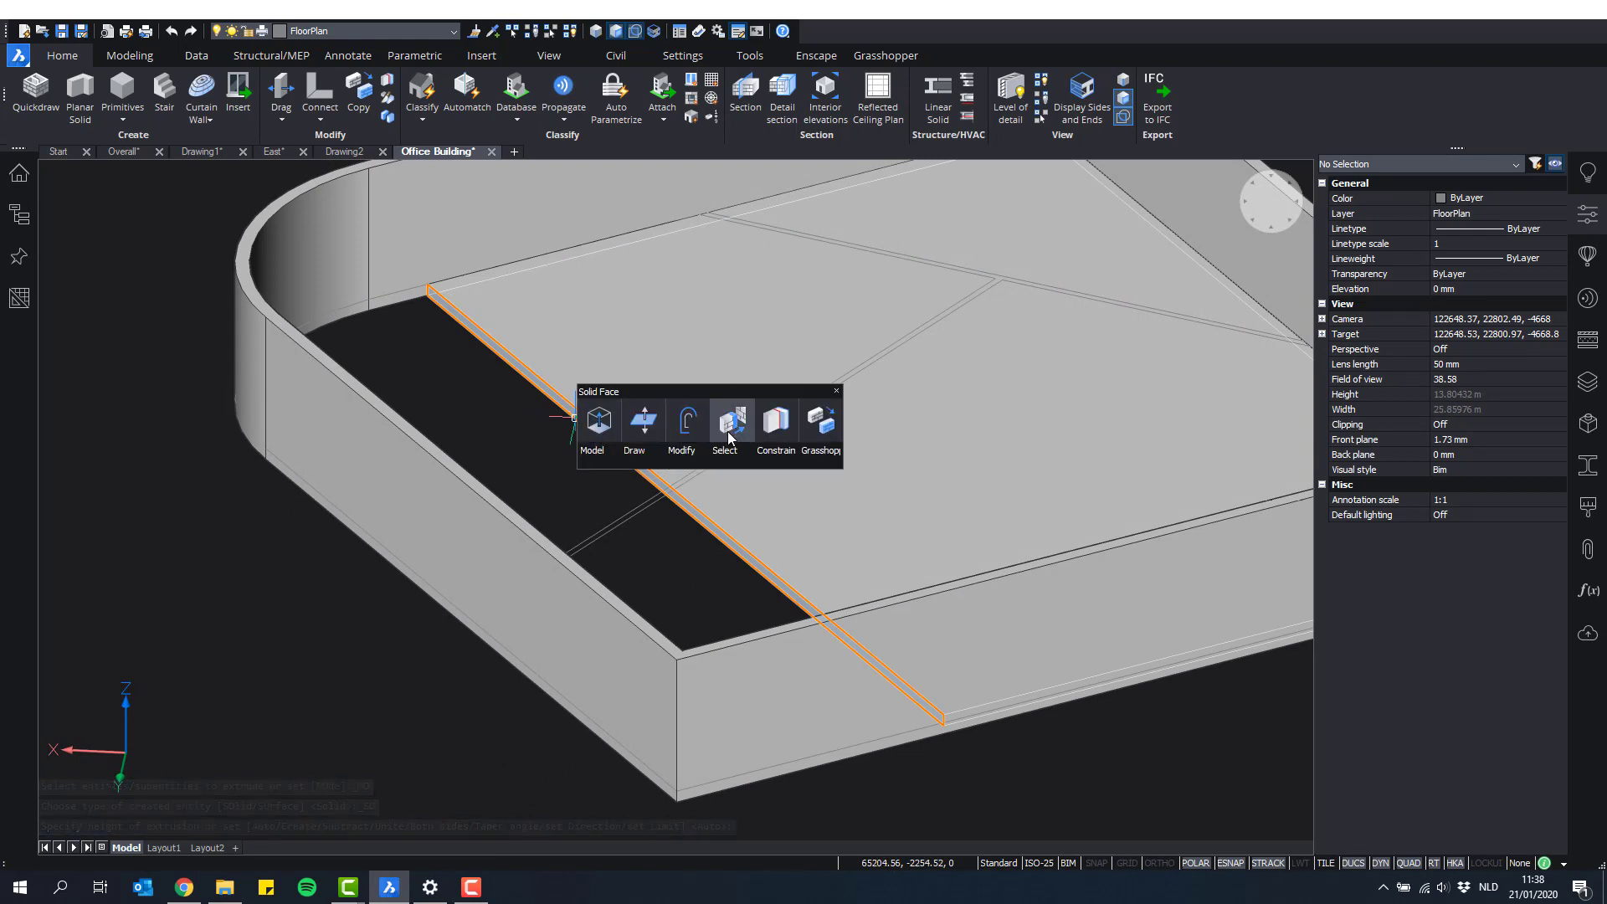
{"action": "left_click", "coordinate": [730, 436]}
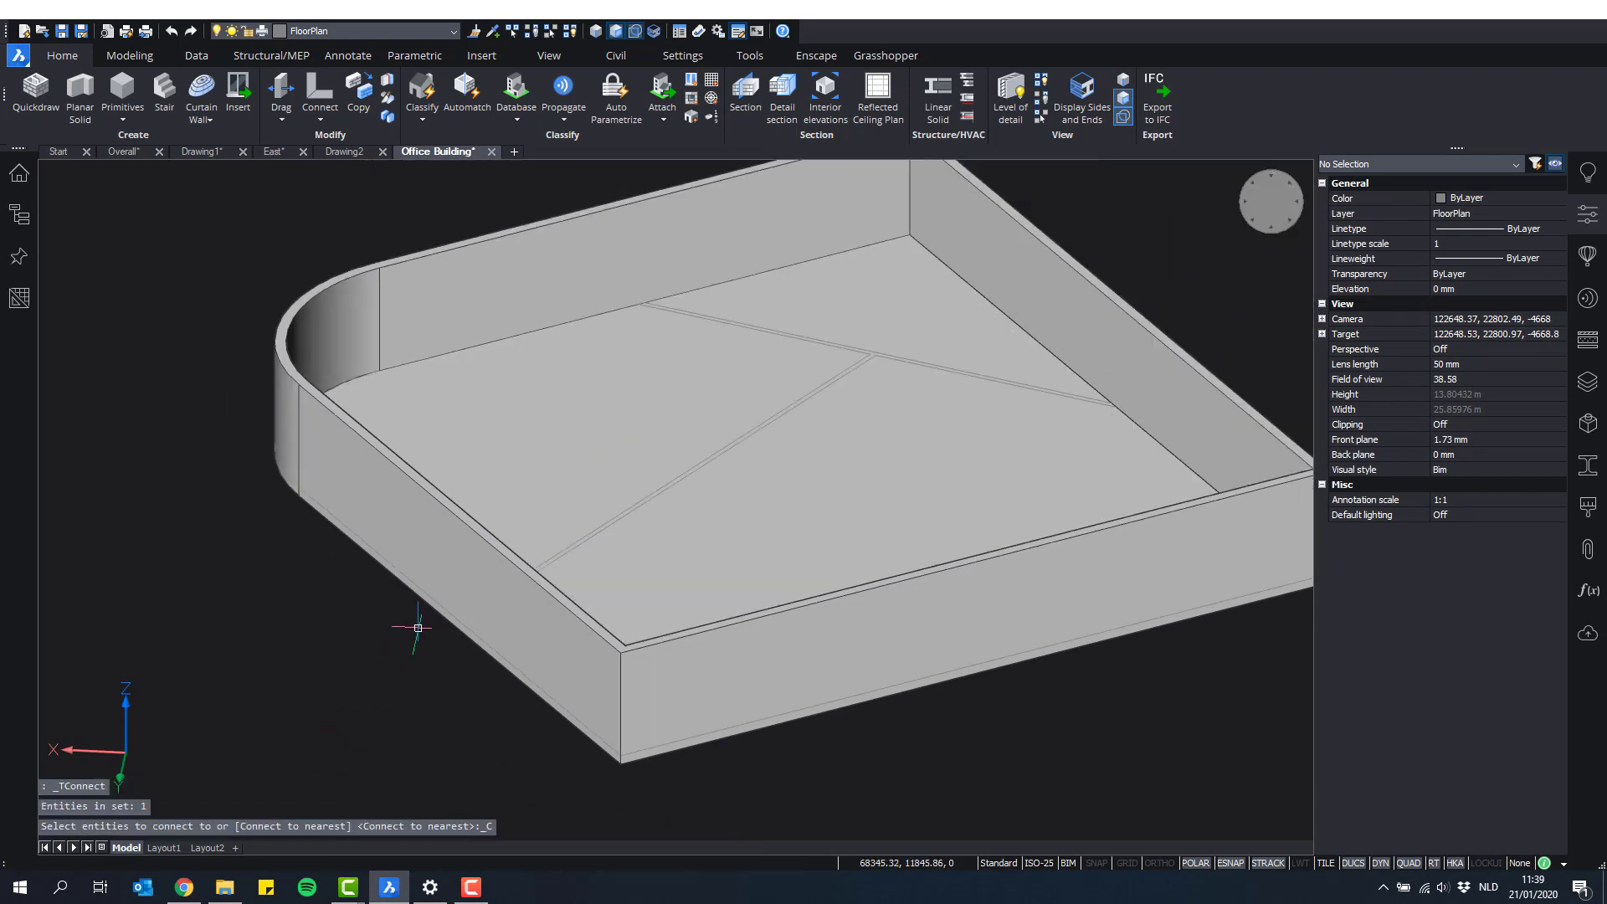
{"action": "middle_click_drag", "start_coordinate": [418, 628], "coordinate": [385, 619], "text": "shift"}
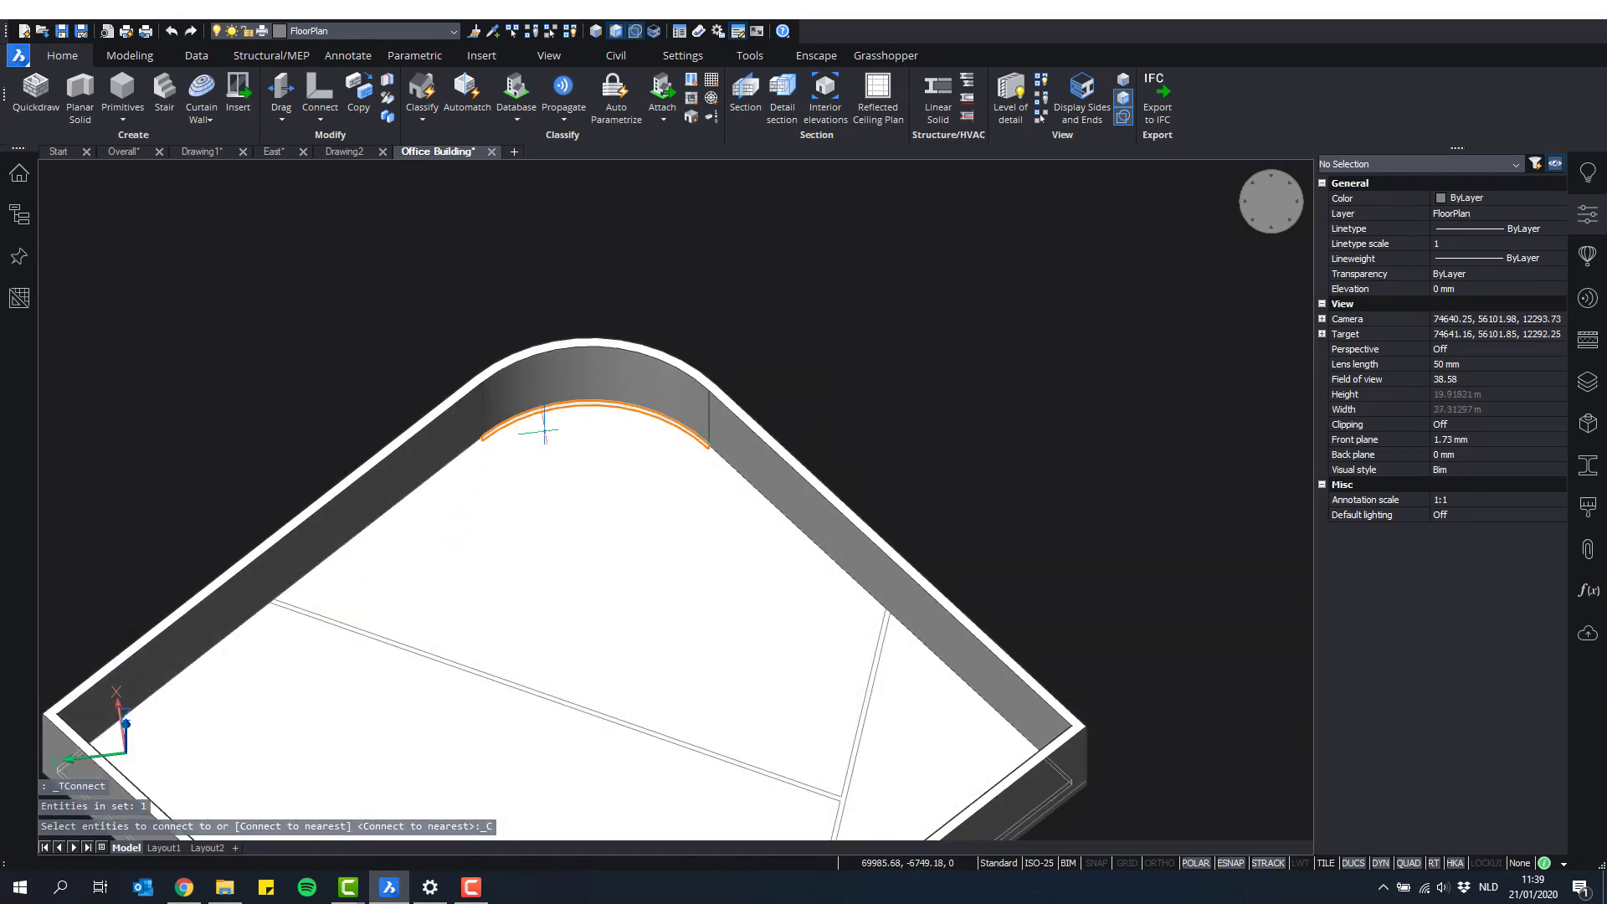
{"action": "scroll", "coordinate": [563, 419], "scroll_direction": "down", "scroll_amount": 5}
{"action": "middle_click_drag", "start_coordinate": [817, 500], "coordinate": [367, 445], "text": "shift"}
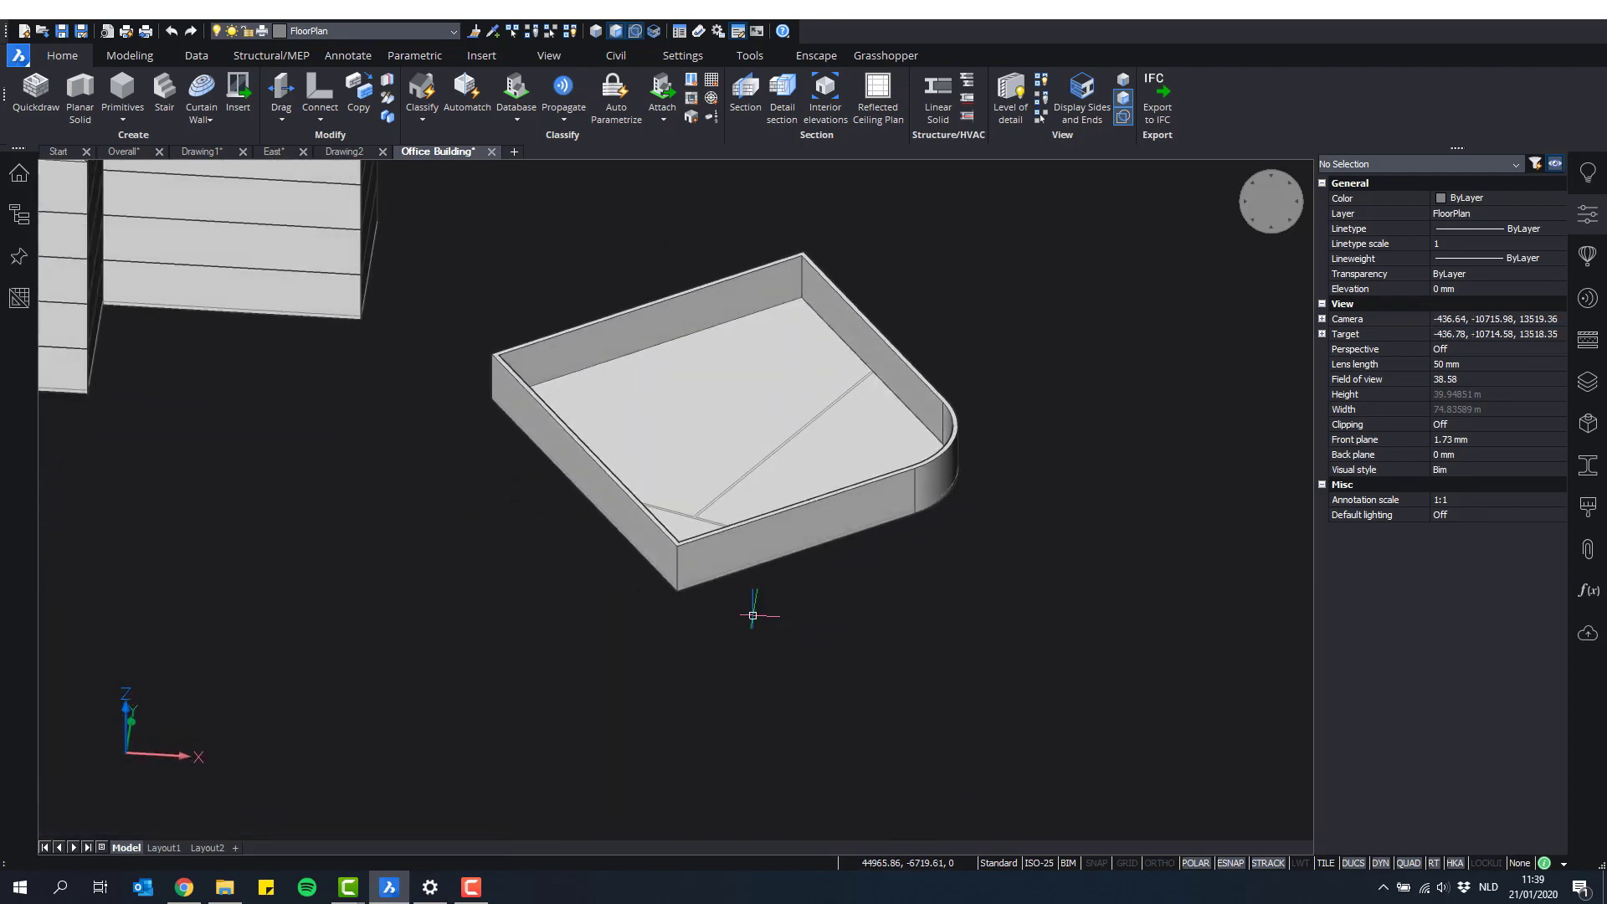
Step: Switch the view to perspective, hide the properties display and view the walls and slab from several angles
{"action": "scroll", "coordinate": [861, 576], "scroll_direction": "up", "scroll_amount": 3}
{"action": "scroll", "coordinate": [929, 706], "scroll_direction": "down", "scroll_amount": 1}
{"action": "middle_click_drag", "start_coordinate": [862, 576], "coordinate": [1057, 649]}
{"action": "right_click", "coordinate": [1293, 197]}
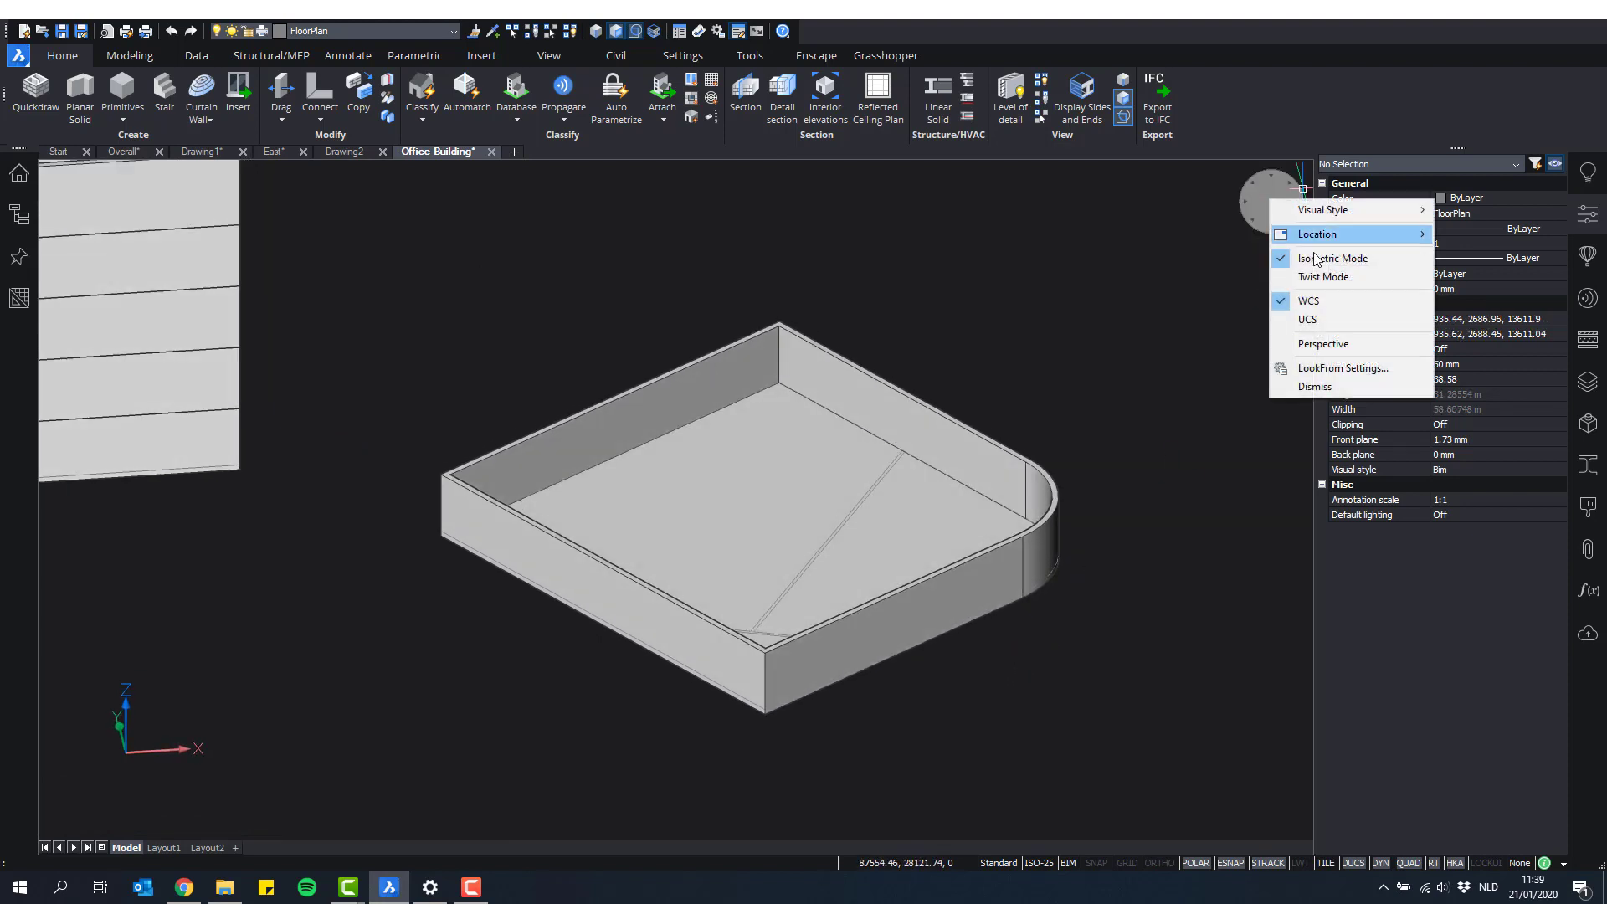
{"action": "left_click", "coordinate": [1342, 346]}
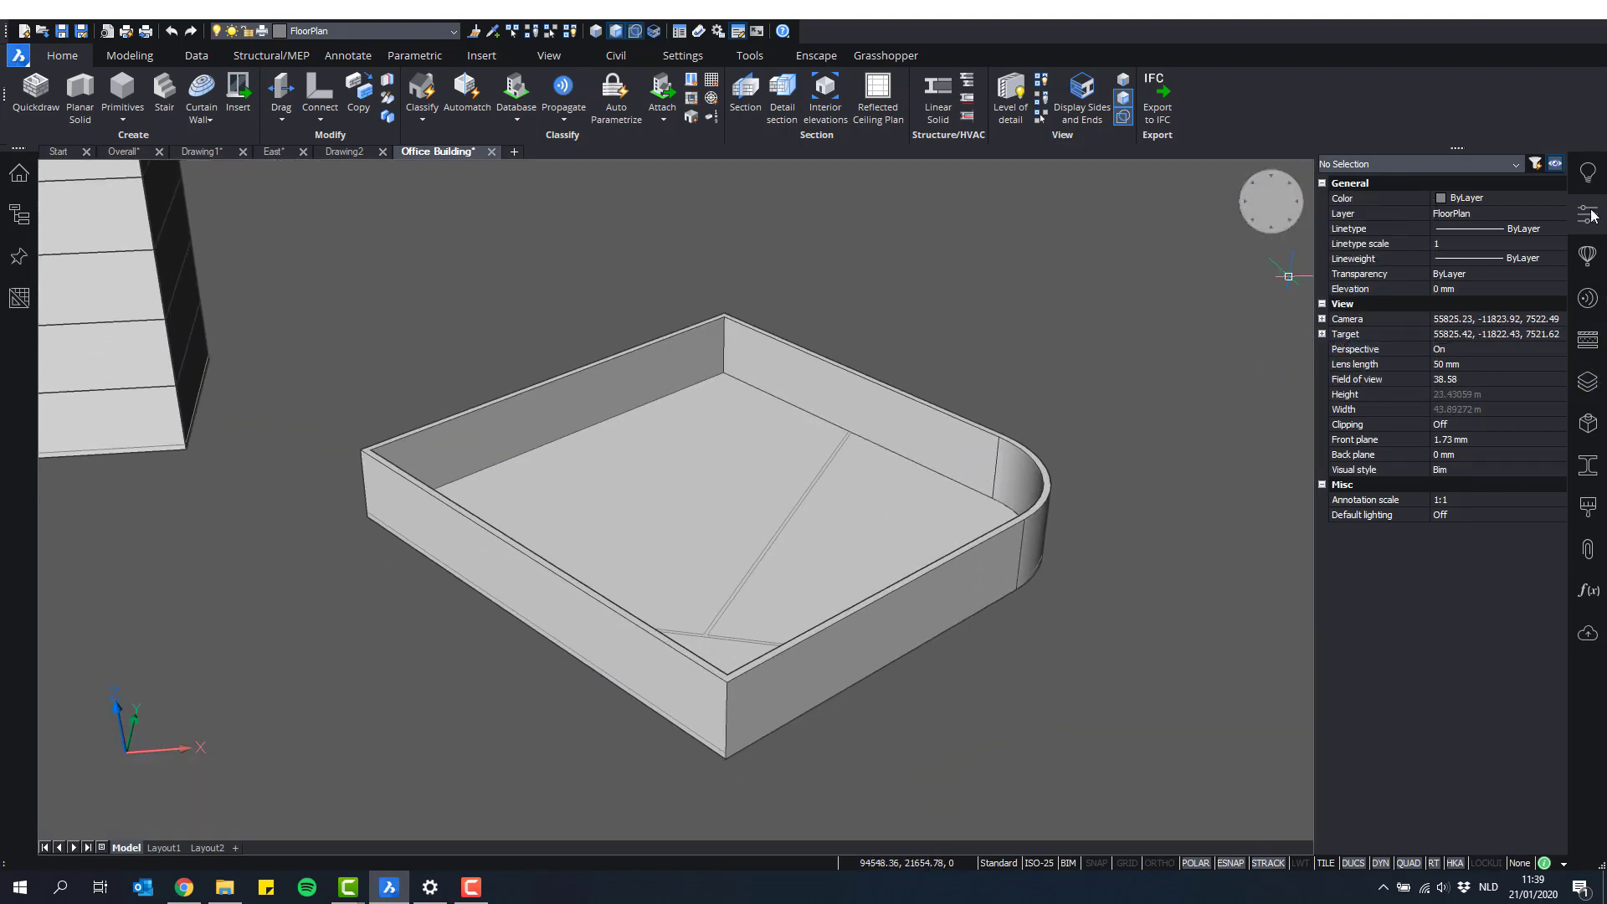
{"action": "left_click", "coordinate": [1589, 214]}
{"action": "middle_click_drag", "start_coordinate": [1080, 343], "coordinate": [1051, 359], "text": "shift"}
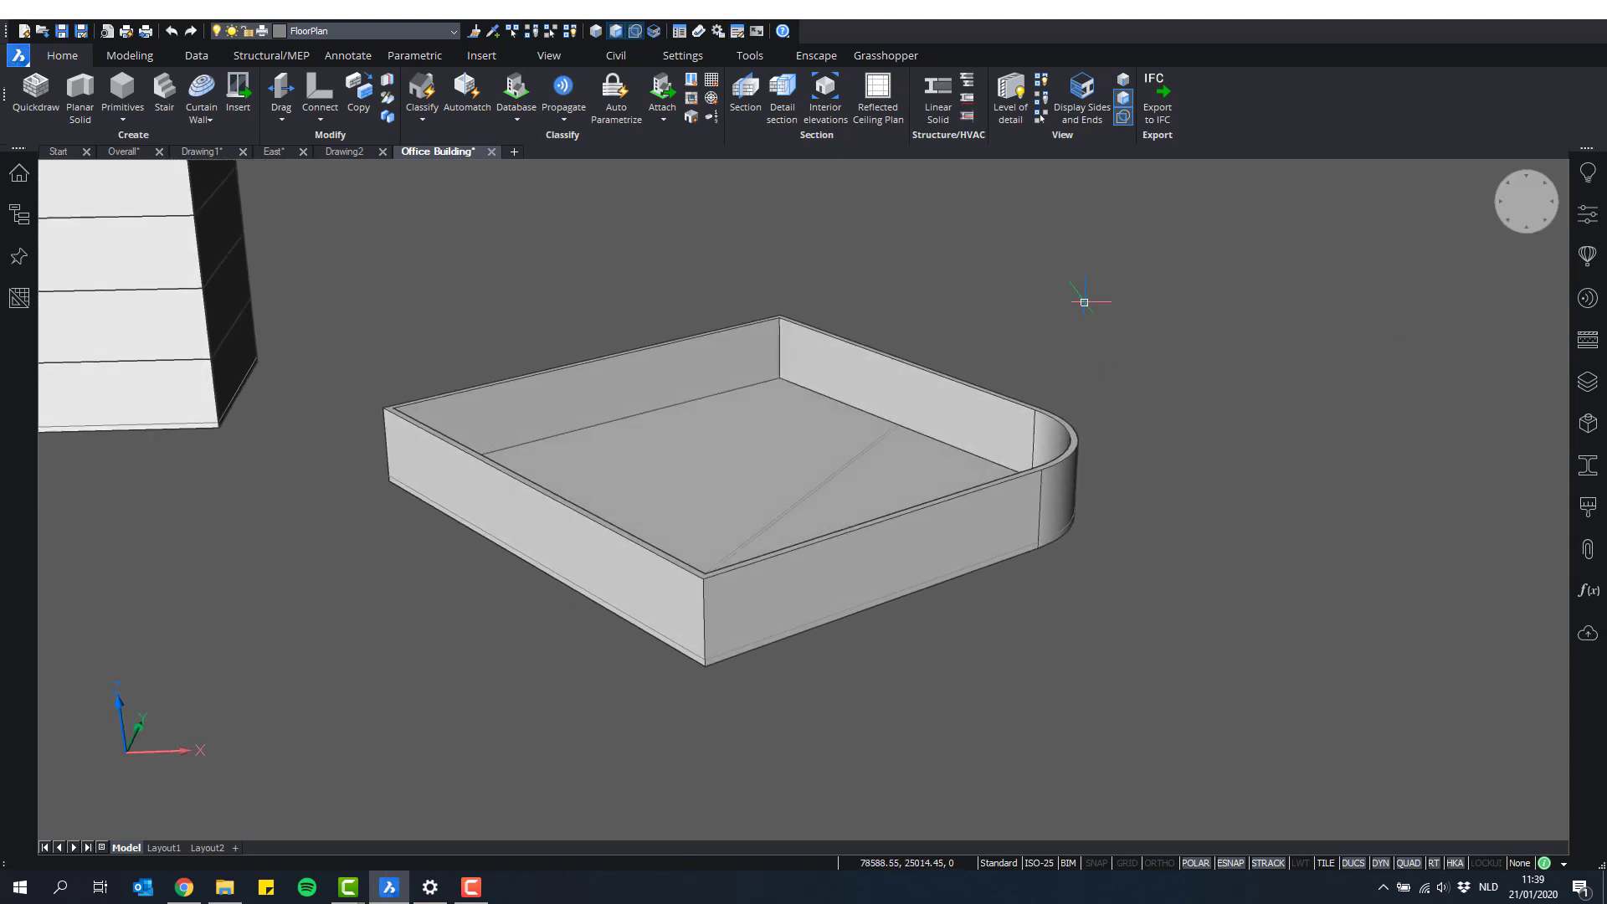
{"action": "middle_click_drag", "start_coordinate": [1085, 303], "coordinate": [1076, 342], "text": "shift"}
{"action": "middle_click_drag", "start_coordinate": [1166, 614], "coordinate": [495, 485], "text": "shift"}
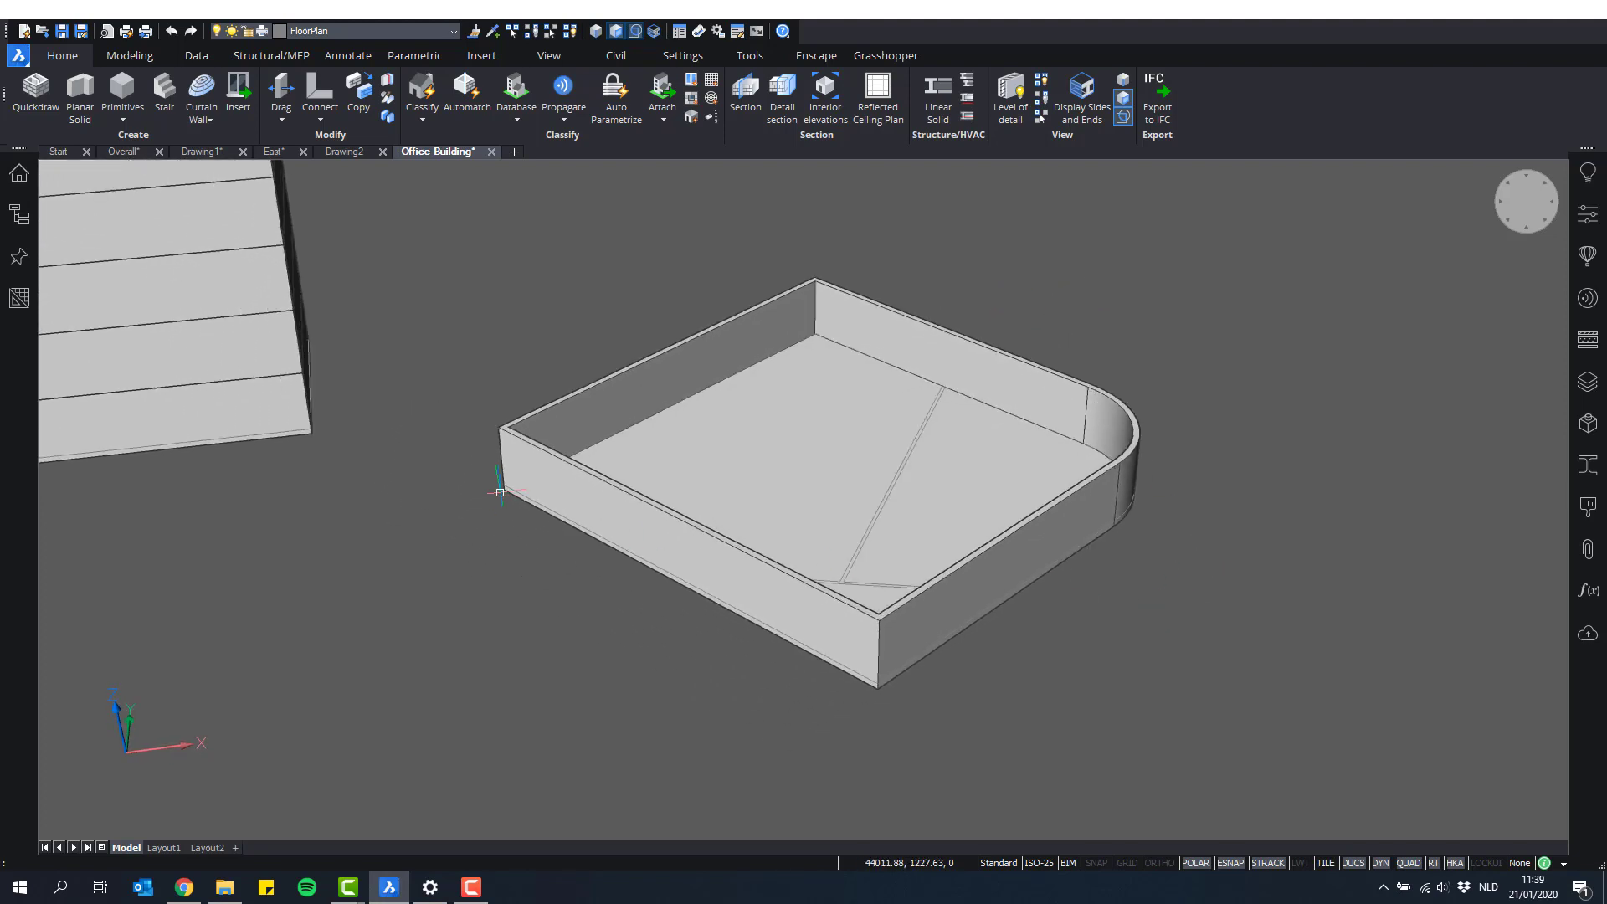
Step: Split the rotated building's joined outer wall solid into separate wall solids
{"action": "left_click", "coordinate": [578, 485]}
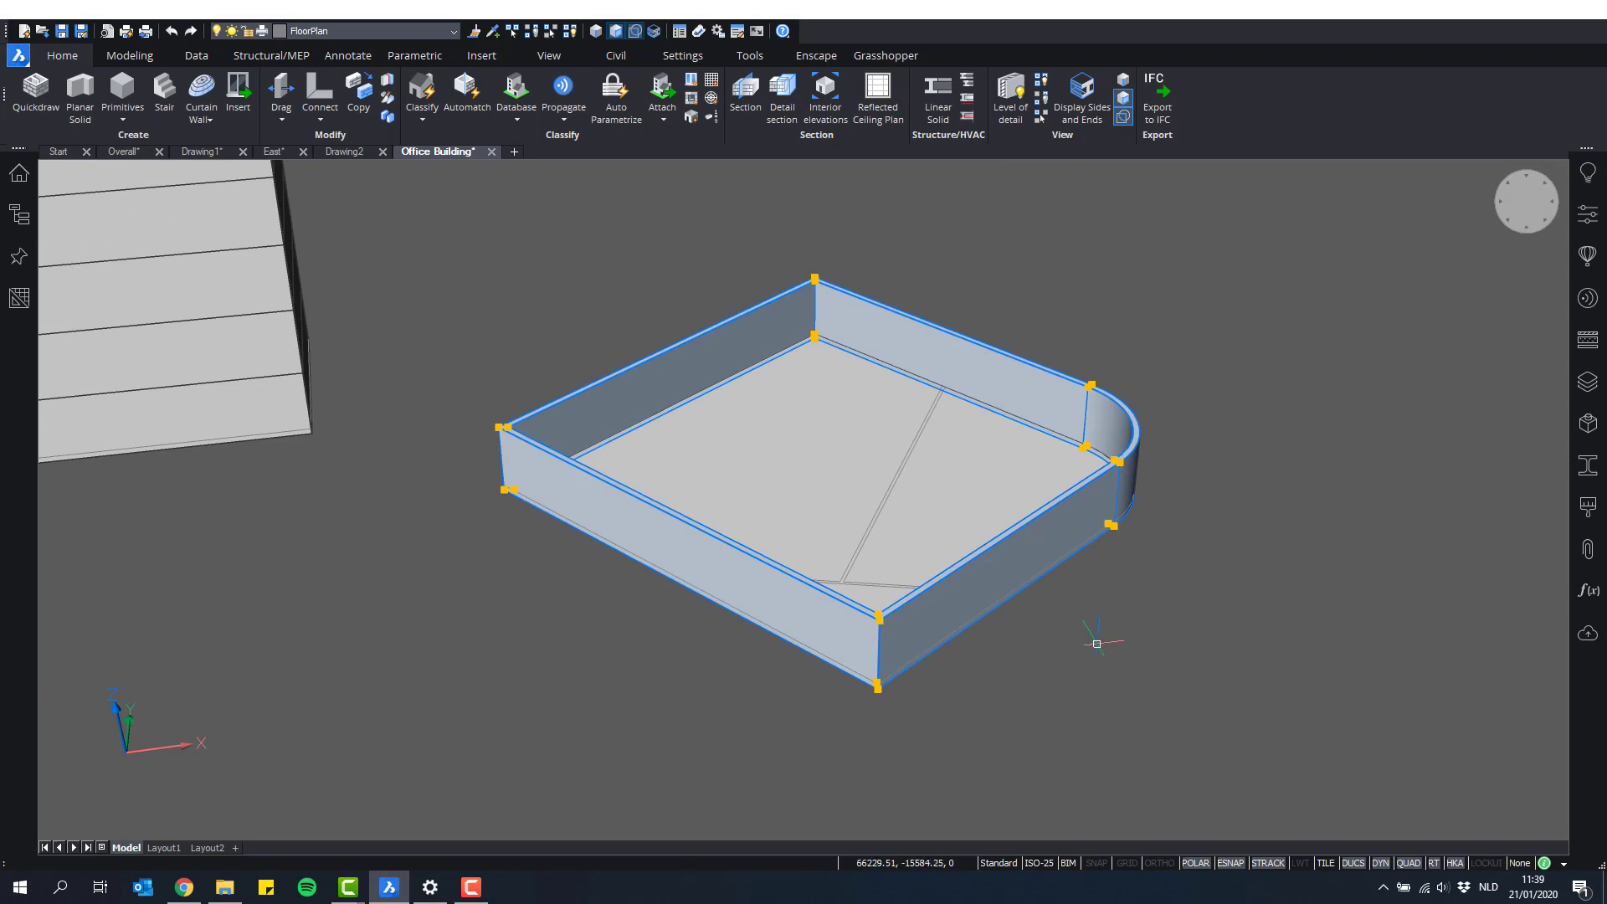
{"action": "key", "text": "Escape"}
{"action": "left_click", "coordinate": [1036, 540]}
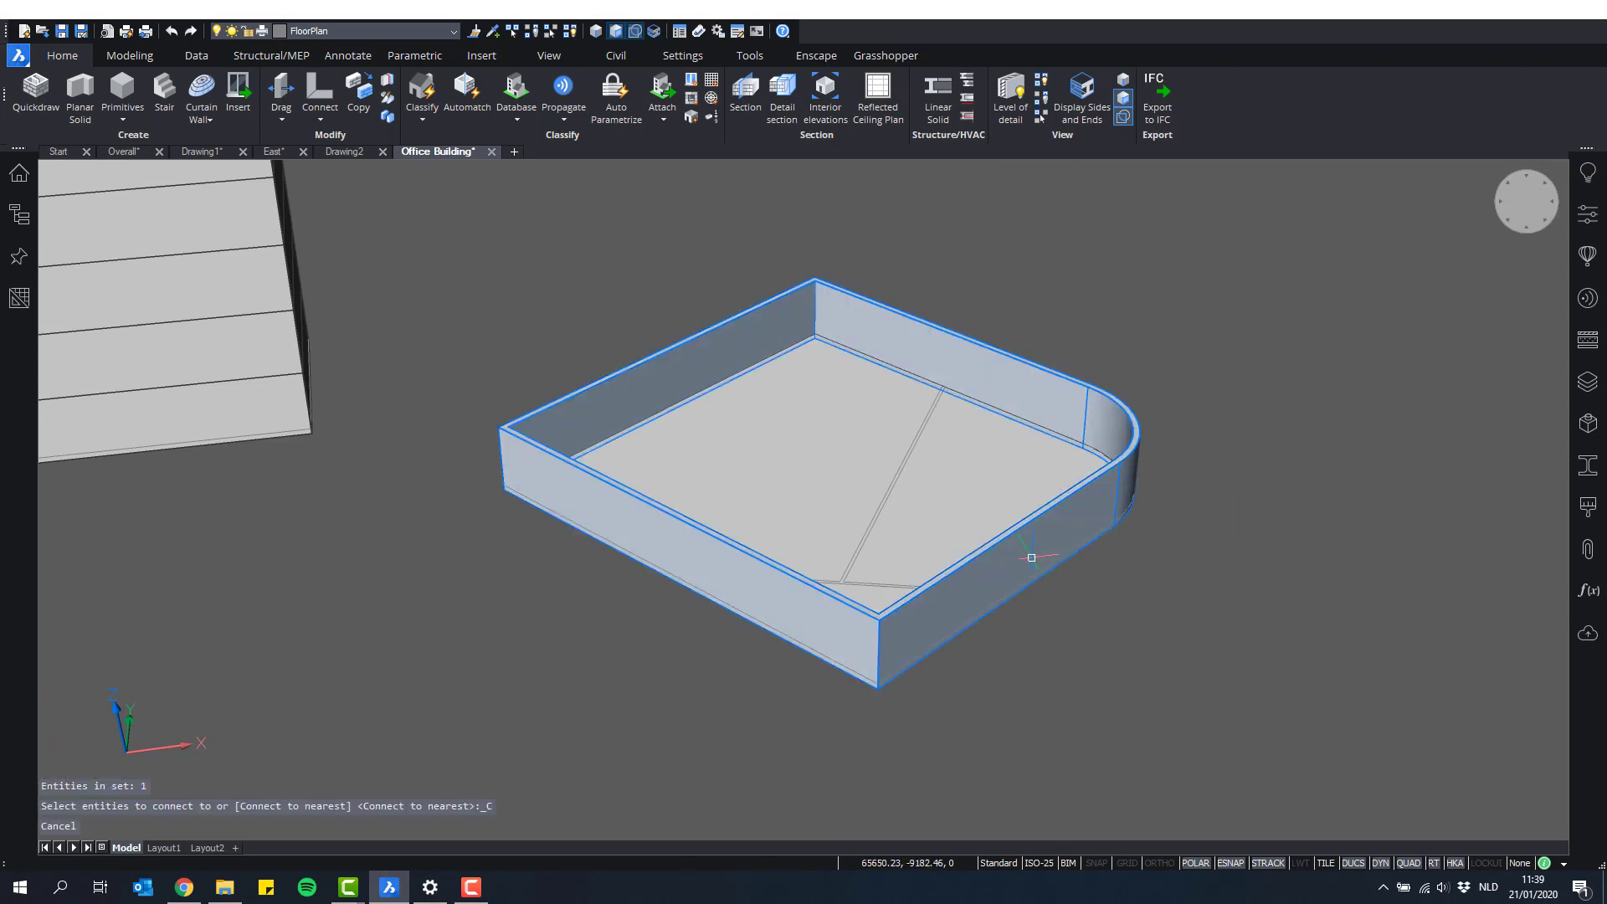
{"action": "mouse_move", "coordinate": [1070, 573]}
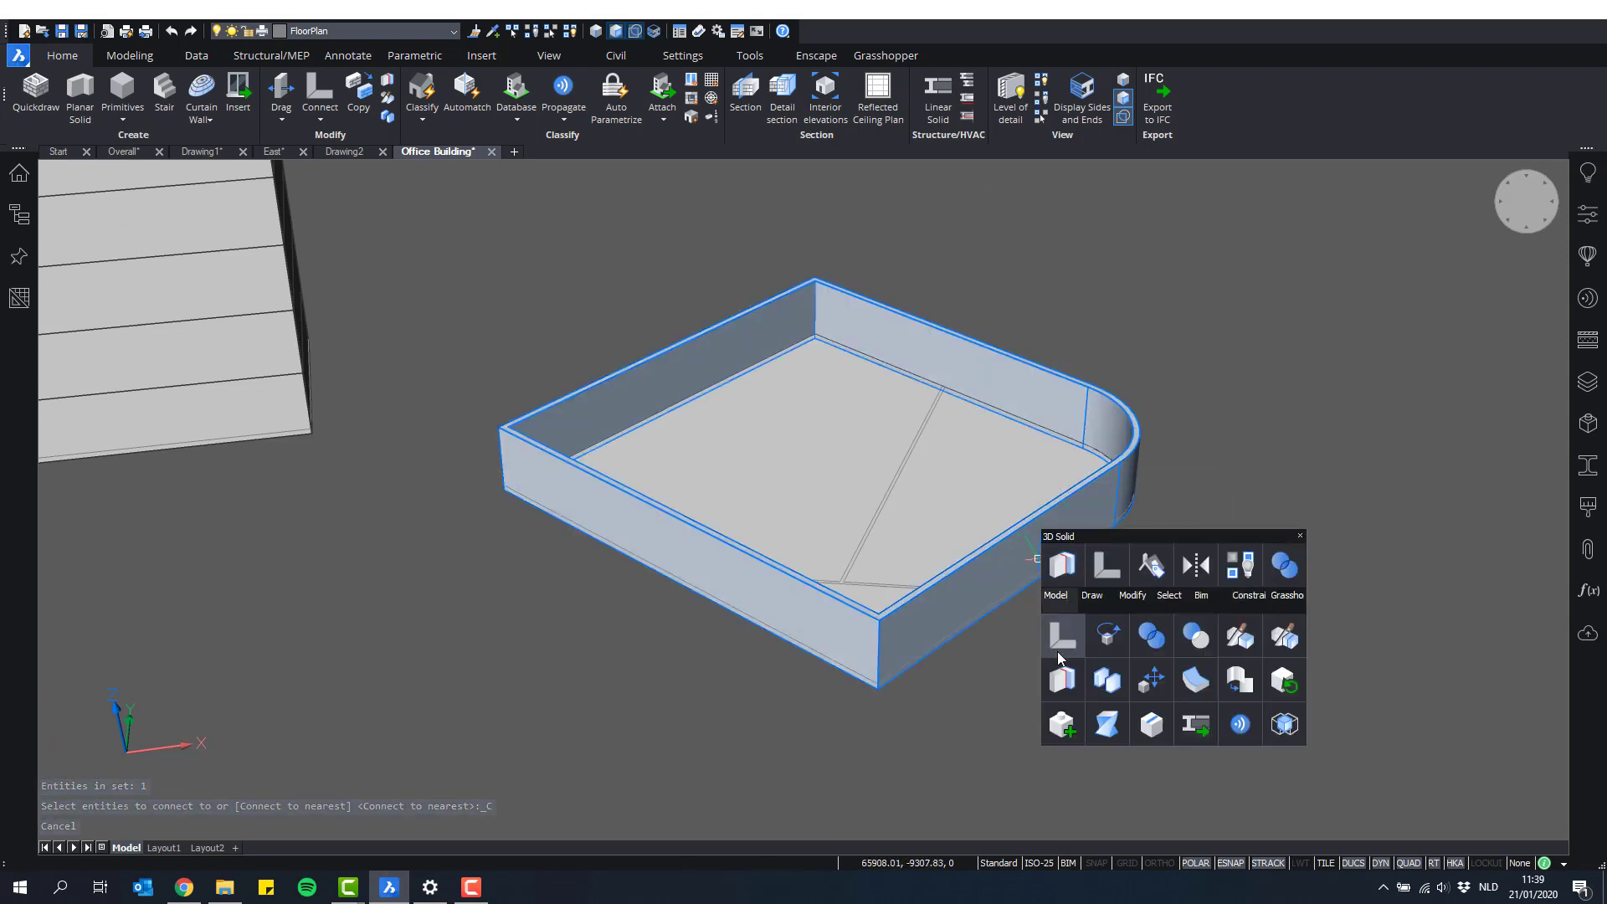
{"action": "left_click", "coordinate": [1063, 680]}
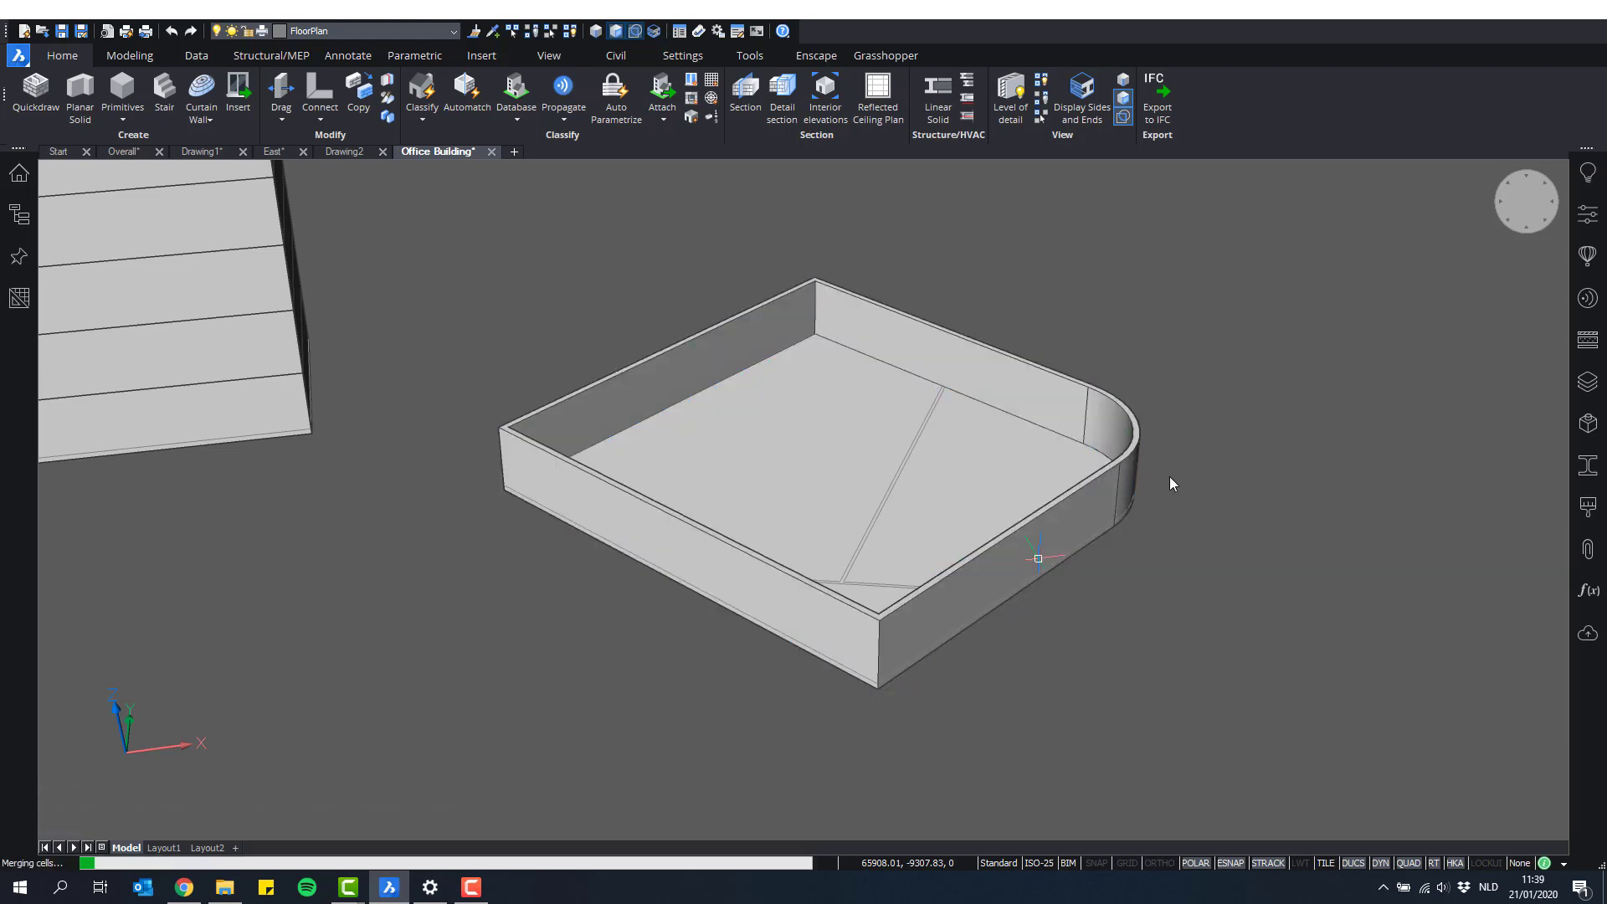
Step: Check the split outer walls by selecting each resulting wall solid in turn
{"action": "scroll", "coordinate": [897, 646], "scroll_direction": "up", "scroll_amount": 2}
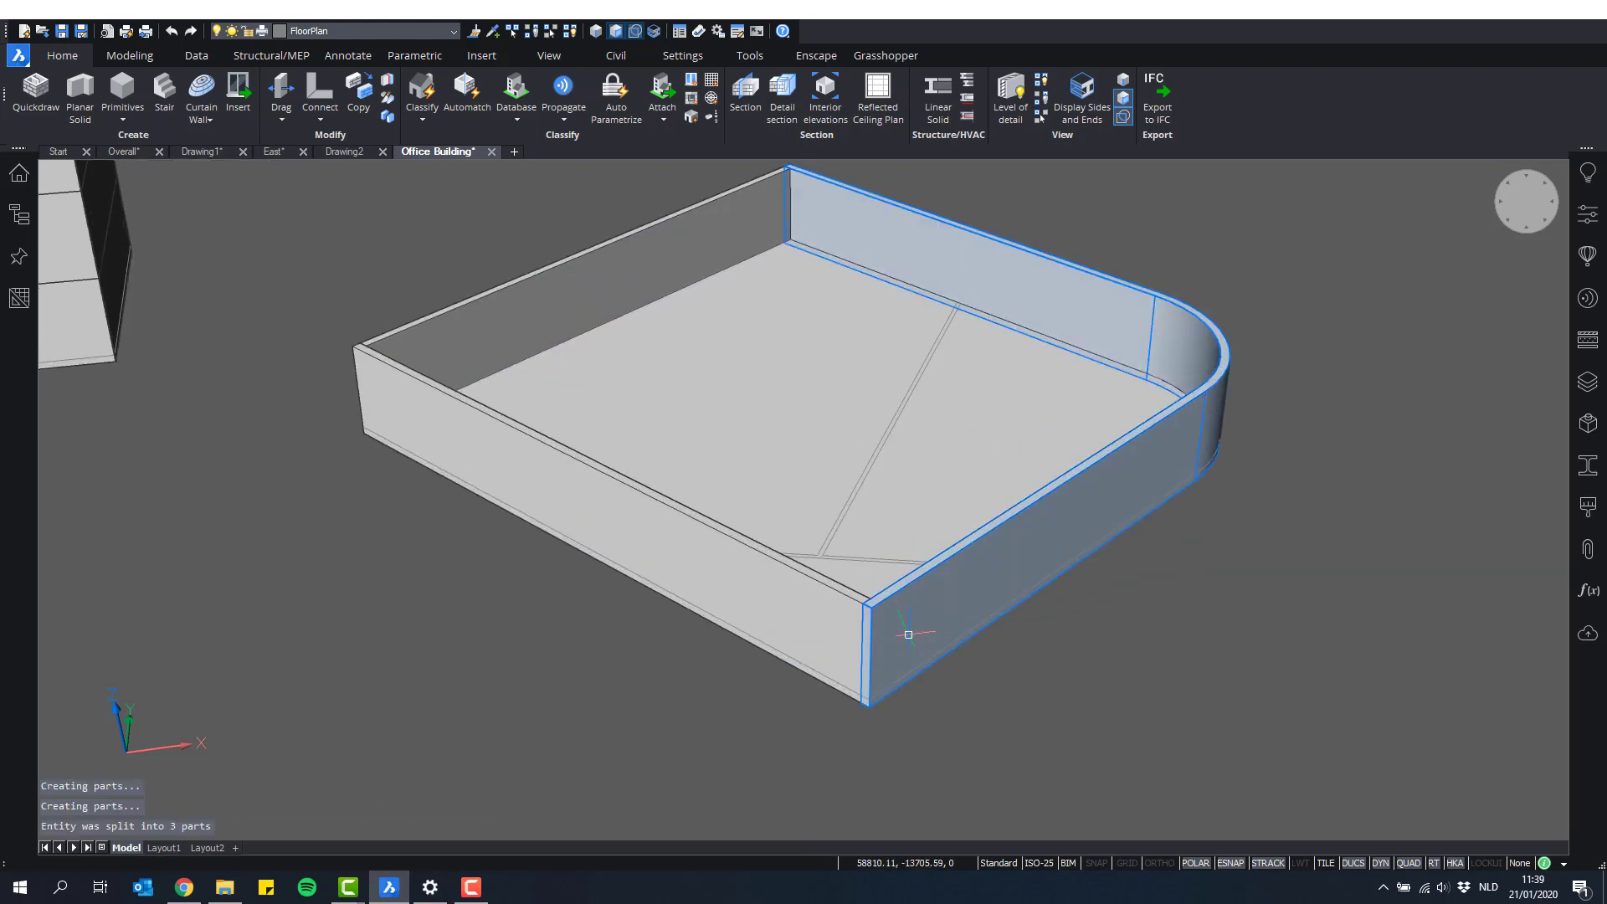
{"action": "left_click", "coordinate": [387, 432]}
{"action": "scroll", "coordinate": [489, 256], "scroll_direction": "down", "scroll_amount": 2}
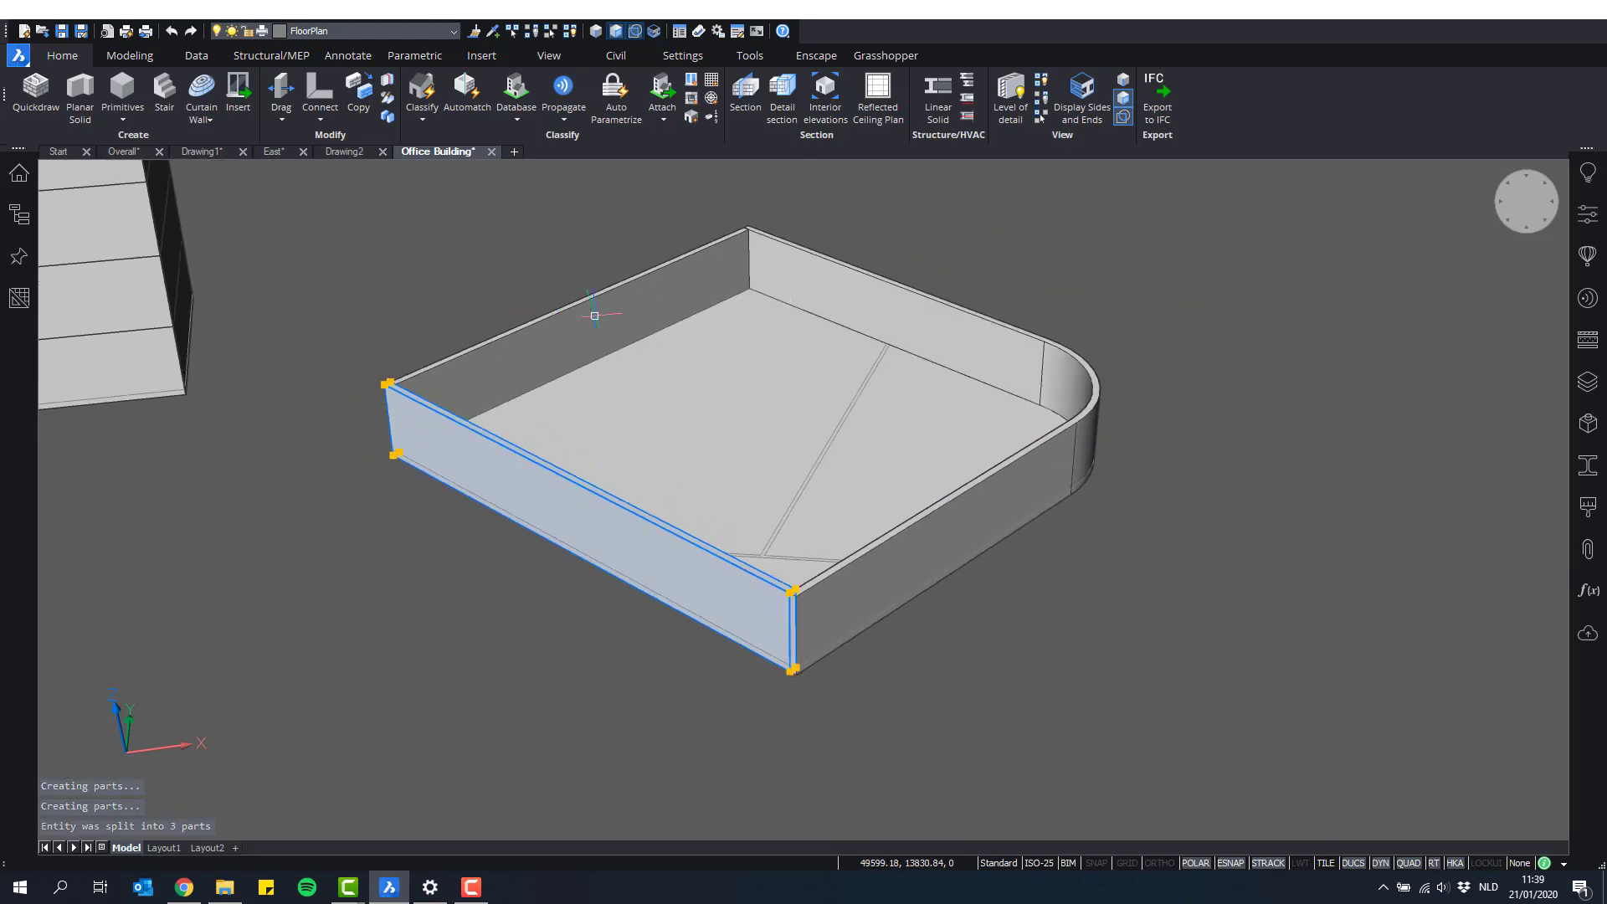
{"action": "left_click", "coordinate": [608, 307]}
{"action": "key", "text": "Escape"}
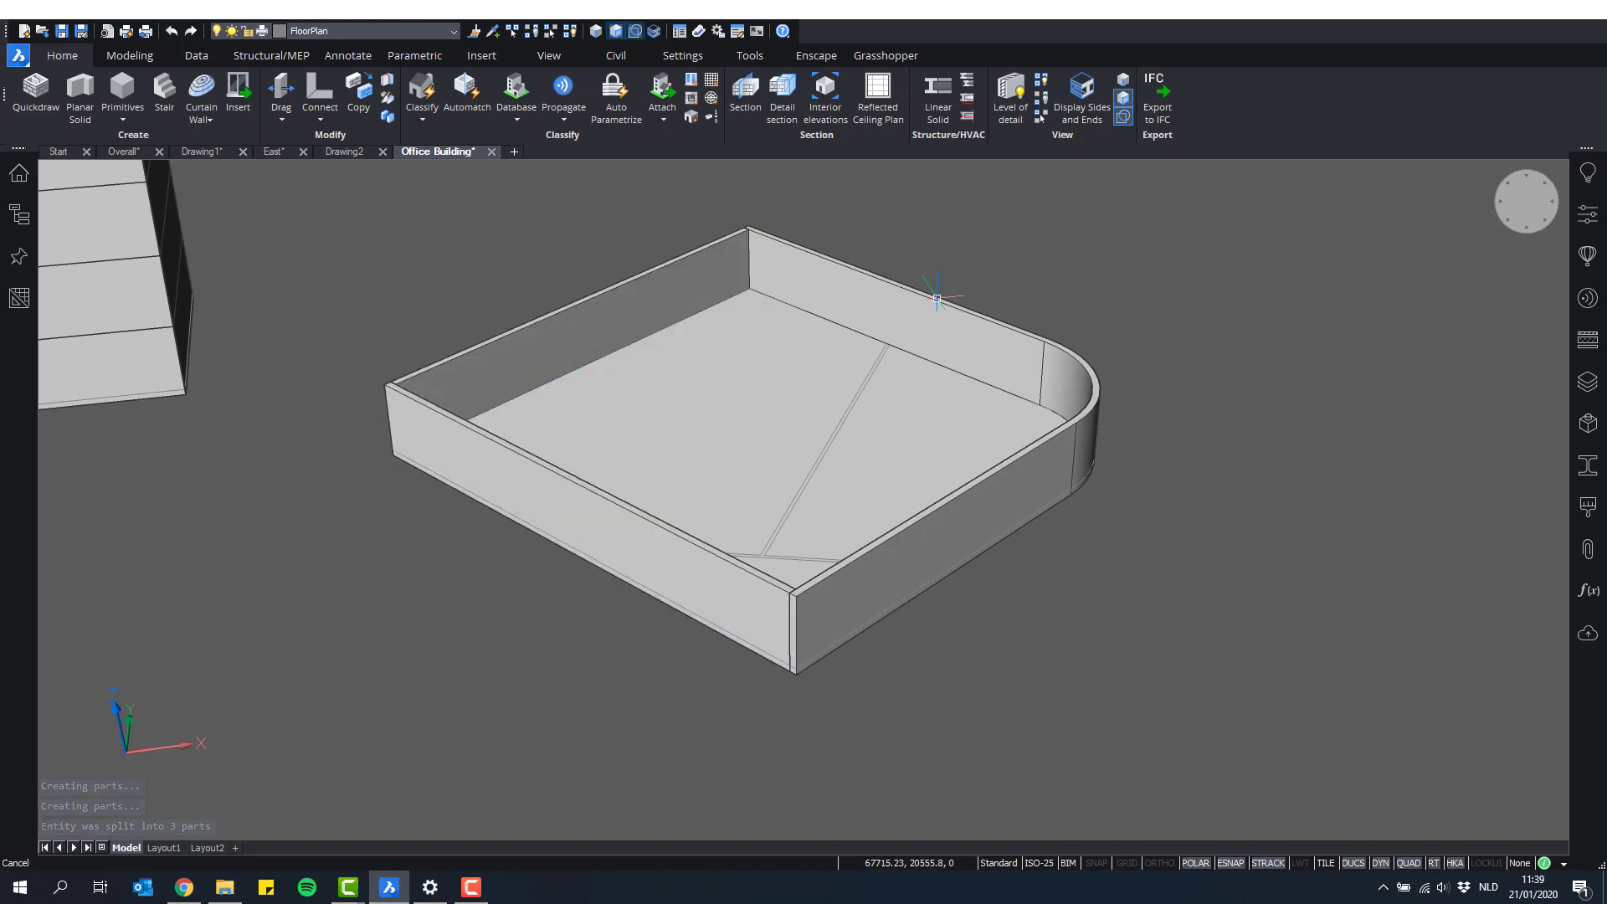
{"action": "mouse_move", "coordinate": [961, 321]}
{"action": "key", "text": "Escape"}
{"action": "left_click", "coordinate": [960, 322]}
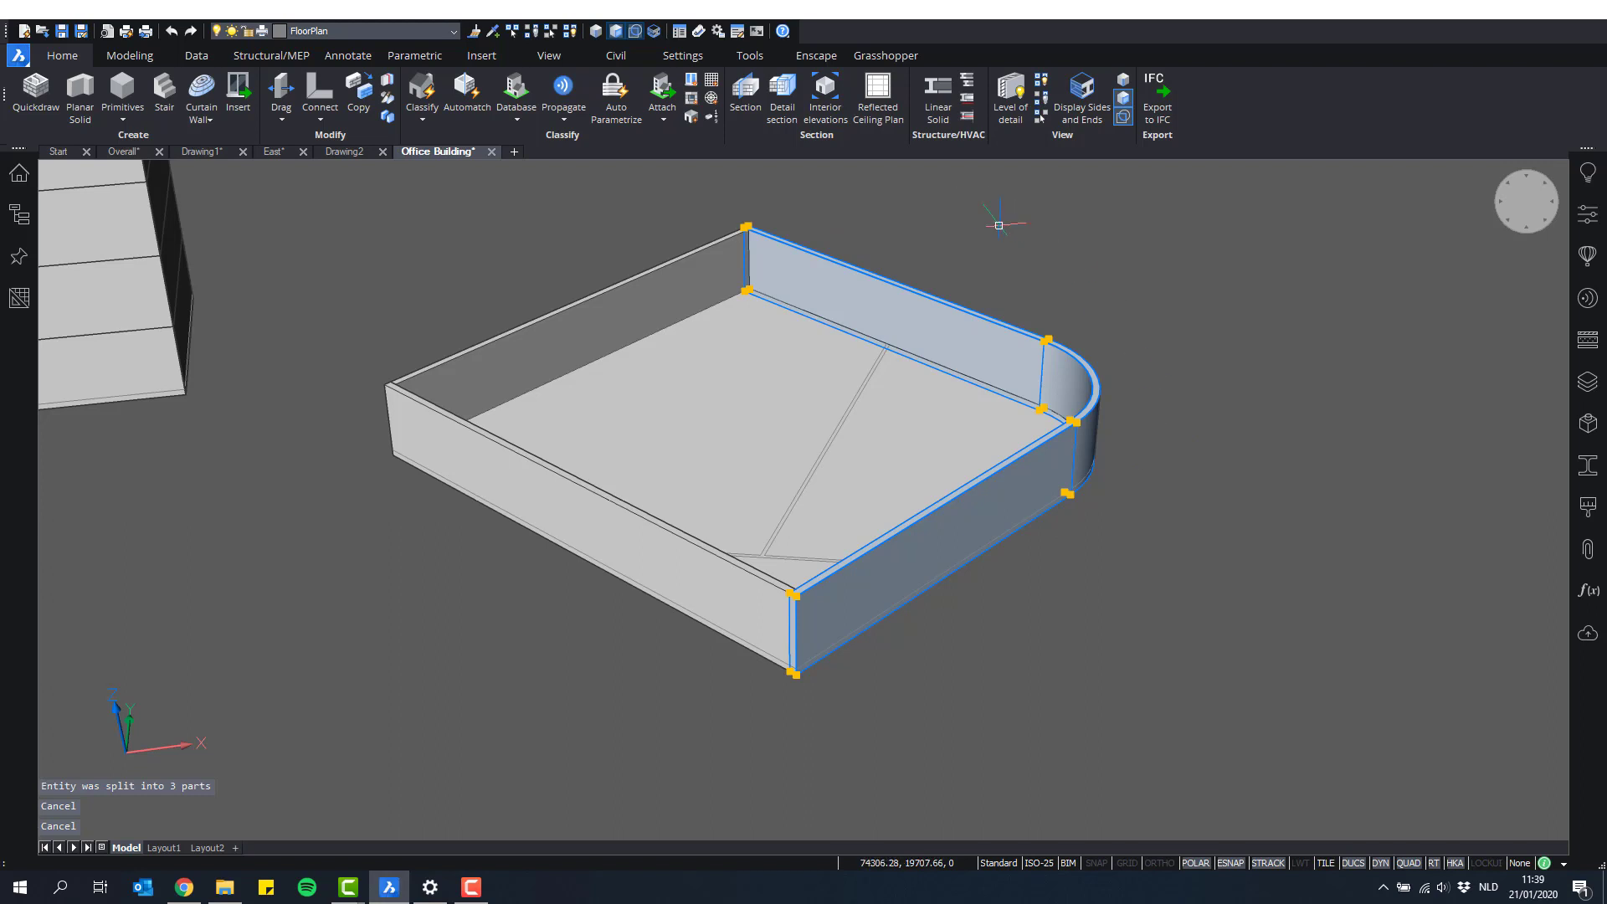
{"action": "key", "text": "Escape"}
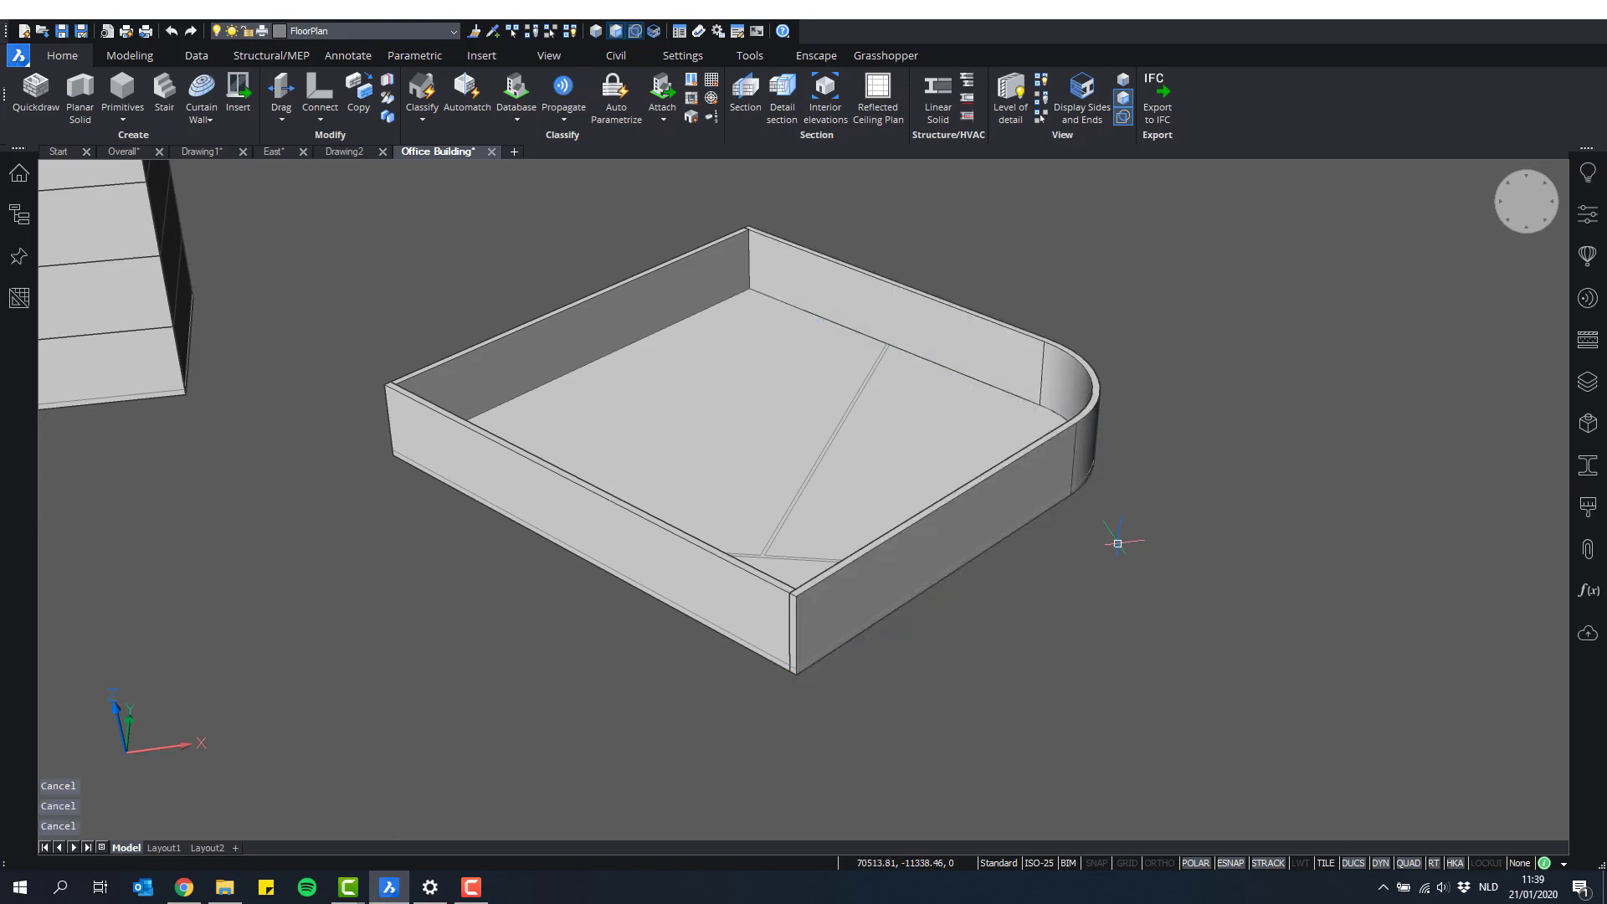
Step: Multislice the wall with the rounded corner parallel to the adjacent wall's outer face, cutting where the front straight part meets the curve
{"action": "middle_click_drag", "start_coordinate": [926, 452], "coordinate": [1078, 520], "text": "shift"}
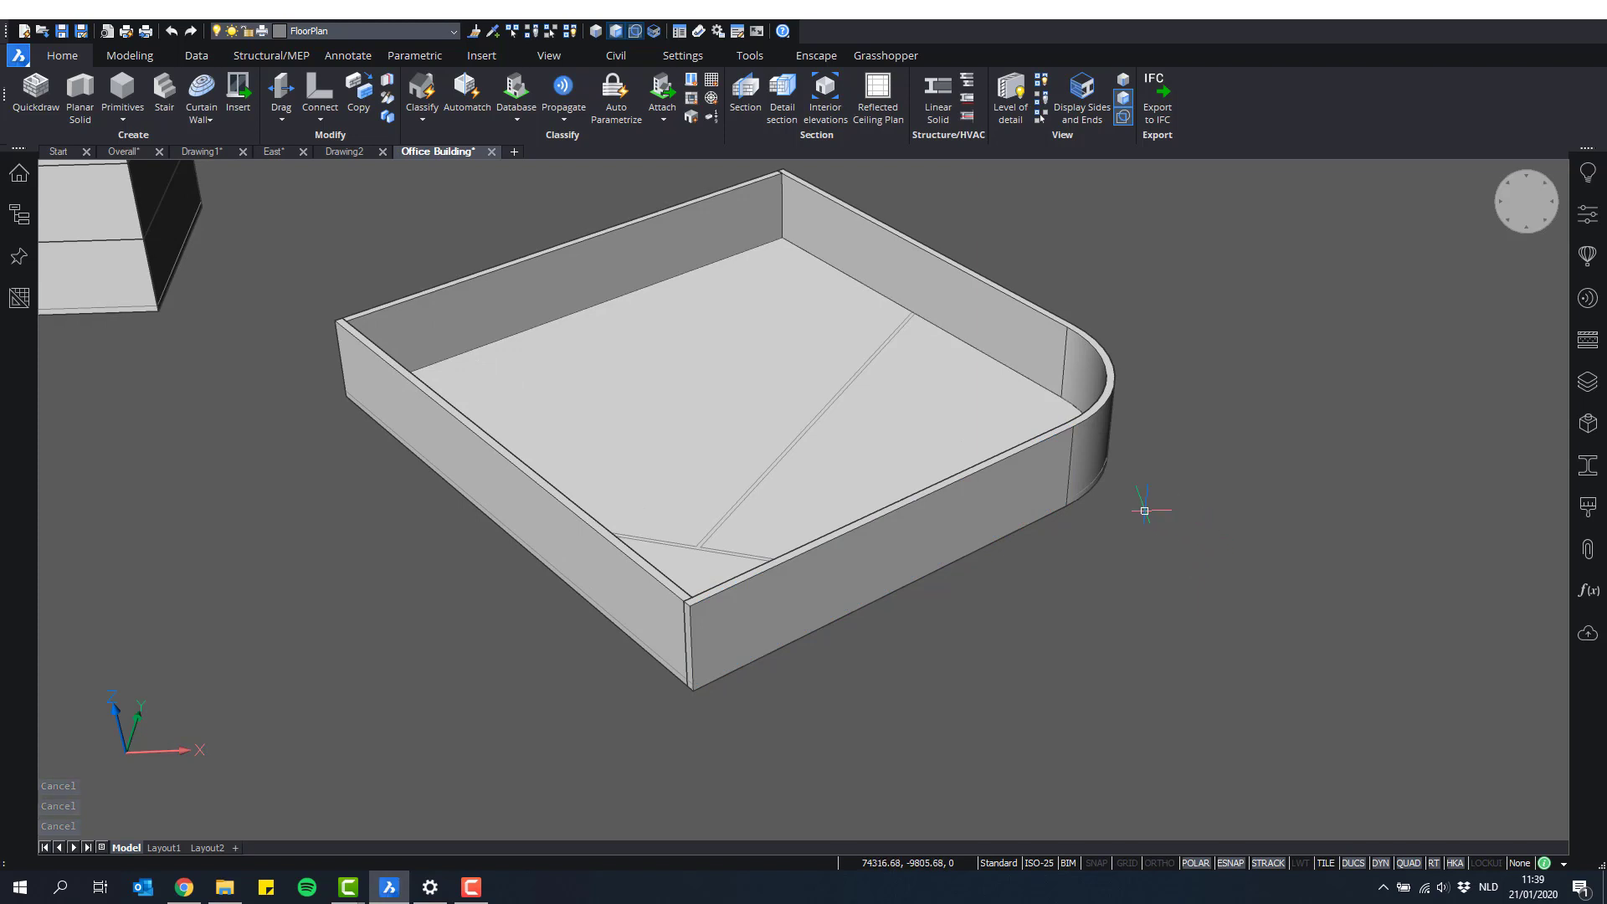
{"action": "middle_click_drag", "start_coordinate": [1013, 469], "coordinate": [1008, 467], "text": "shift"}
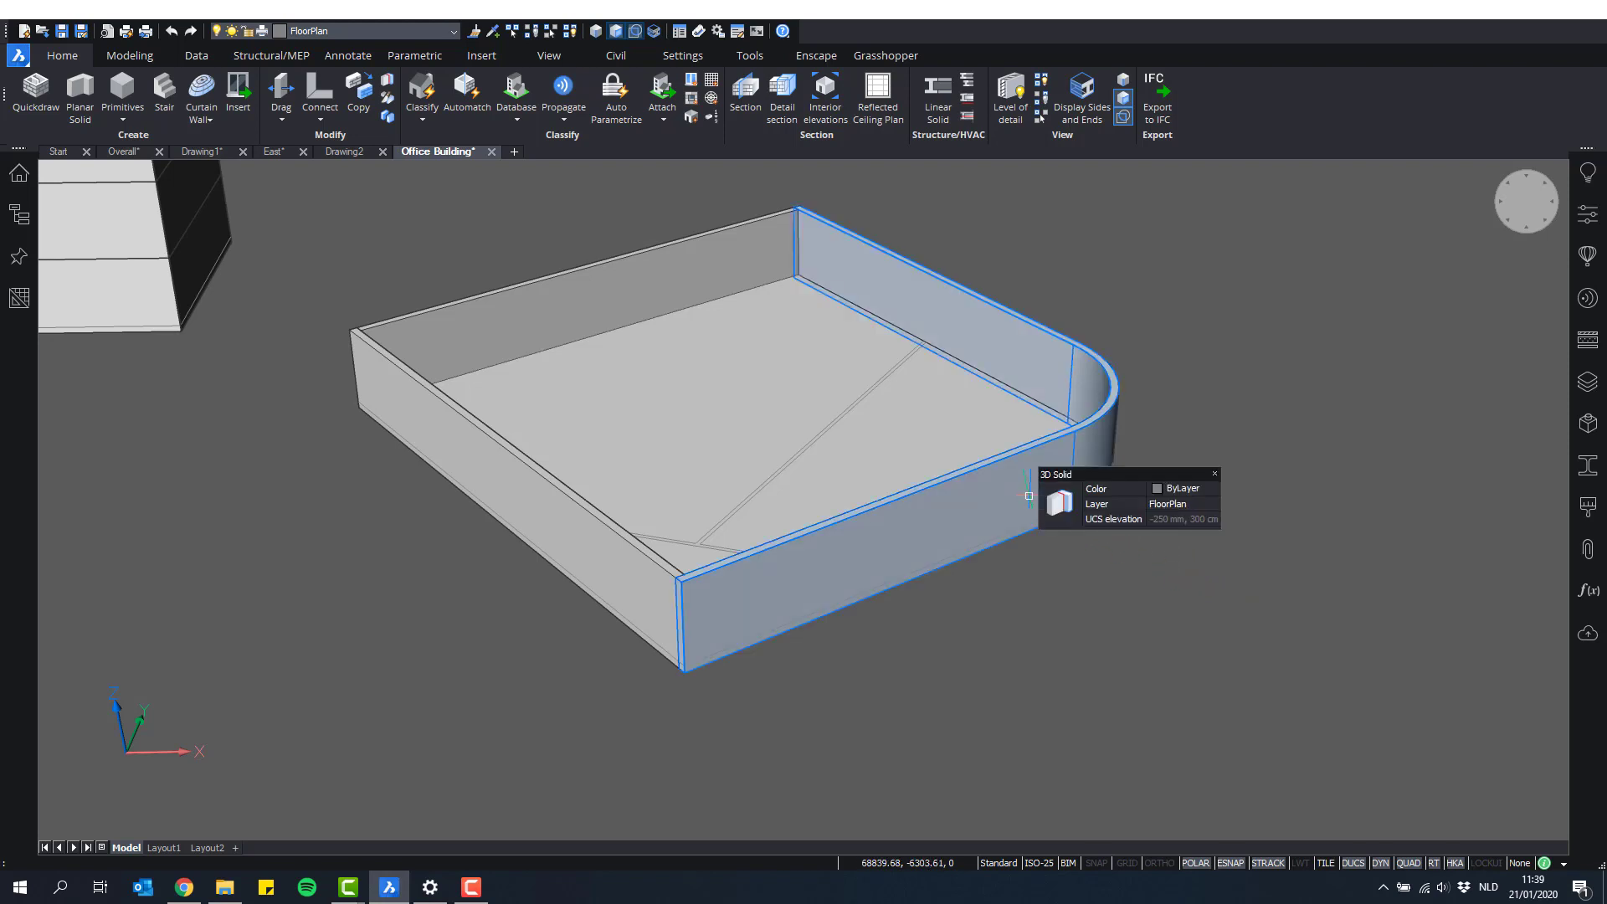
{"action": "mouse_move", "coordinate": [1063, 510]}
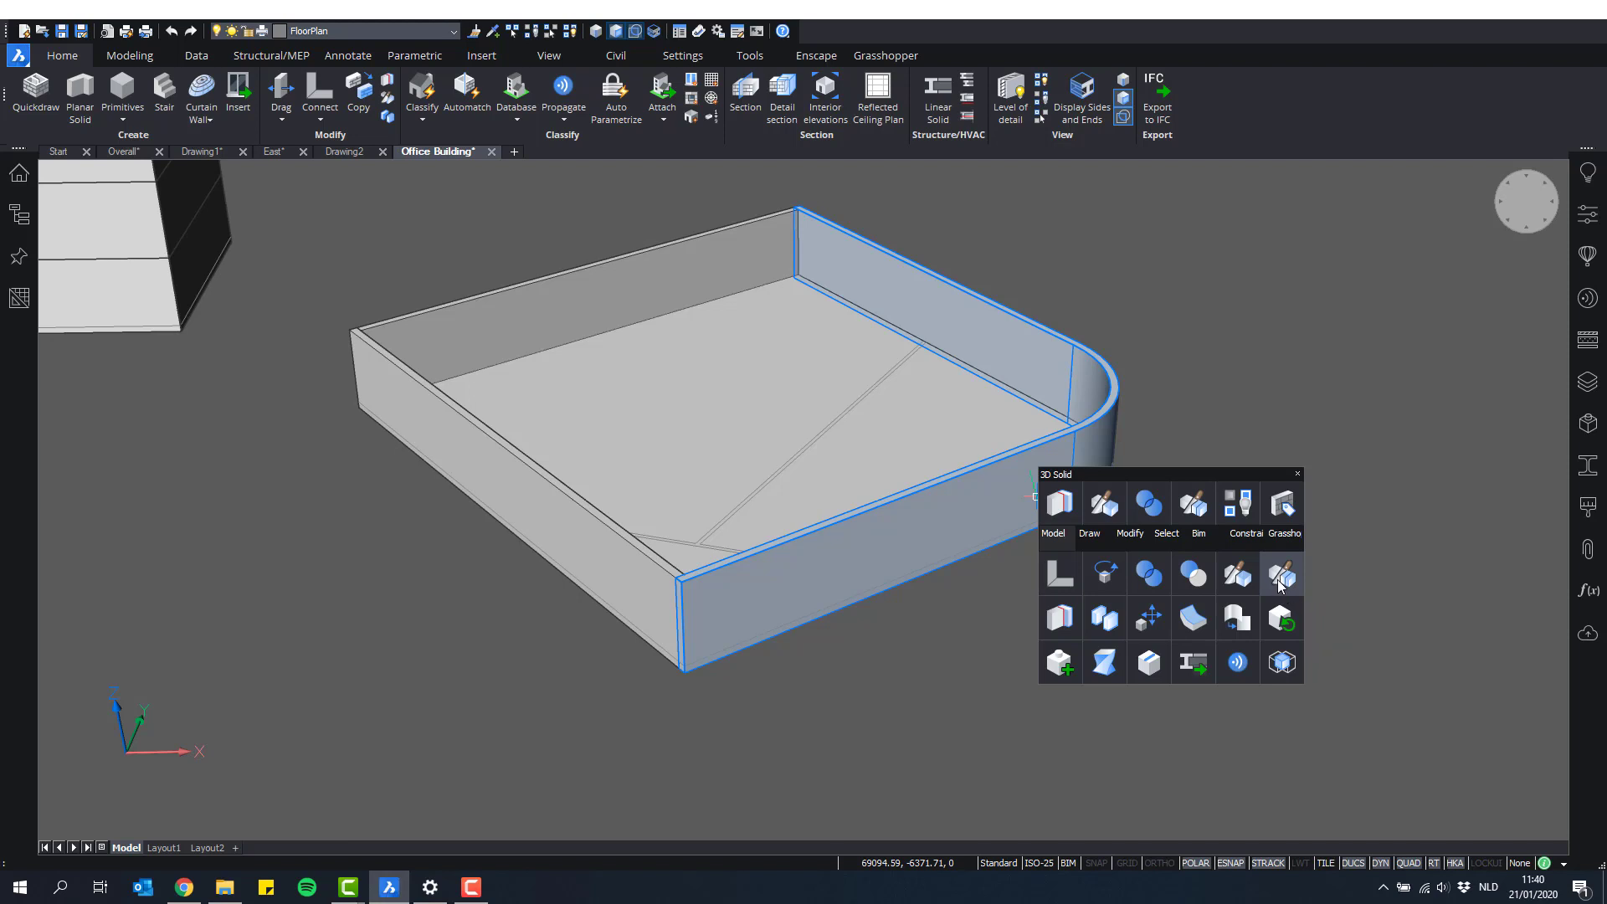
{"action": "left_click", "coordinate": [1280, 583]}
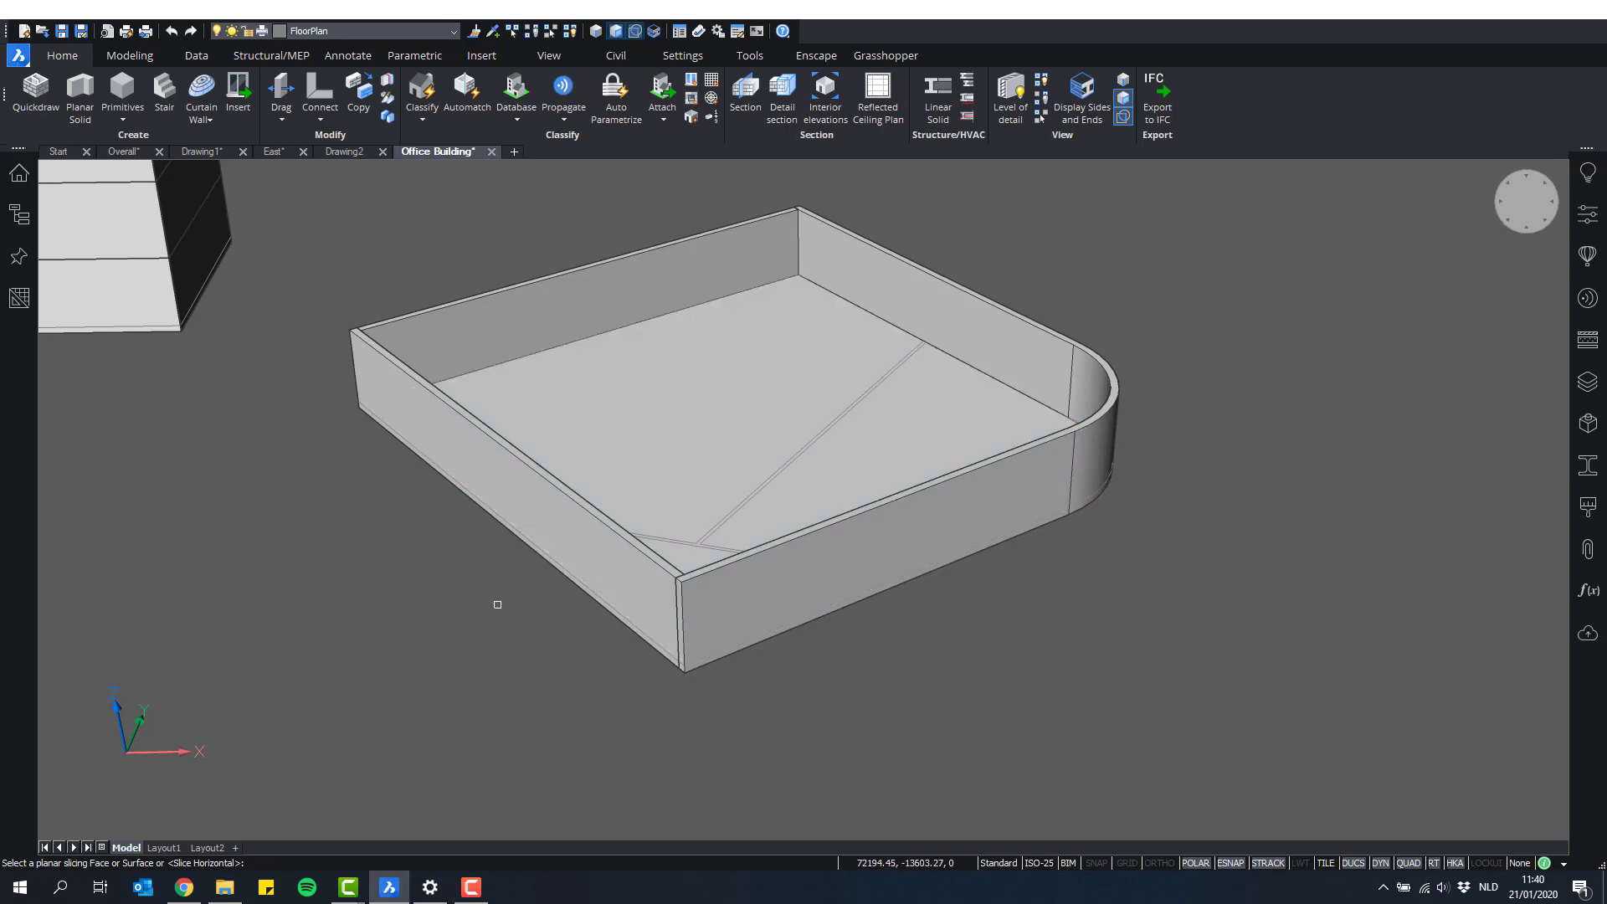
{"action": "left_click", "coordinate": [510, 493]}
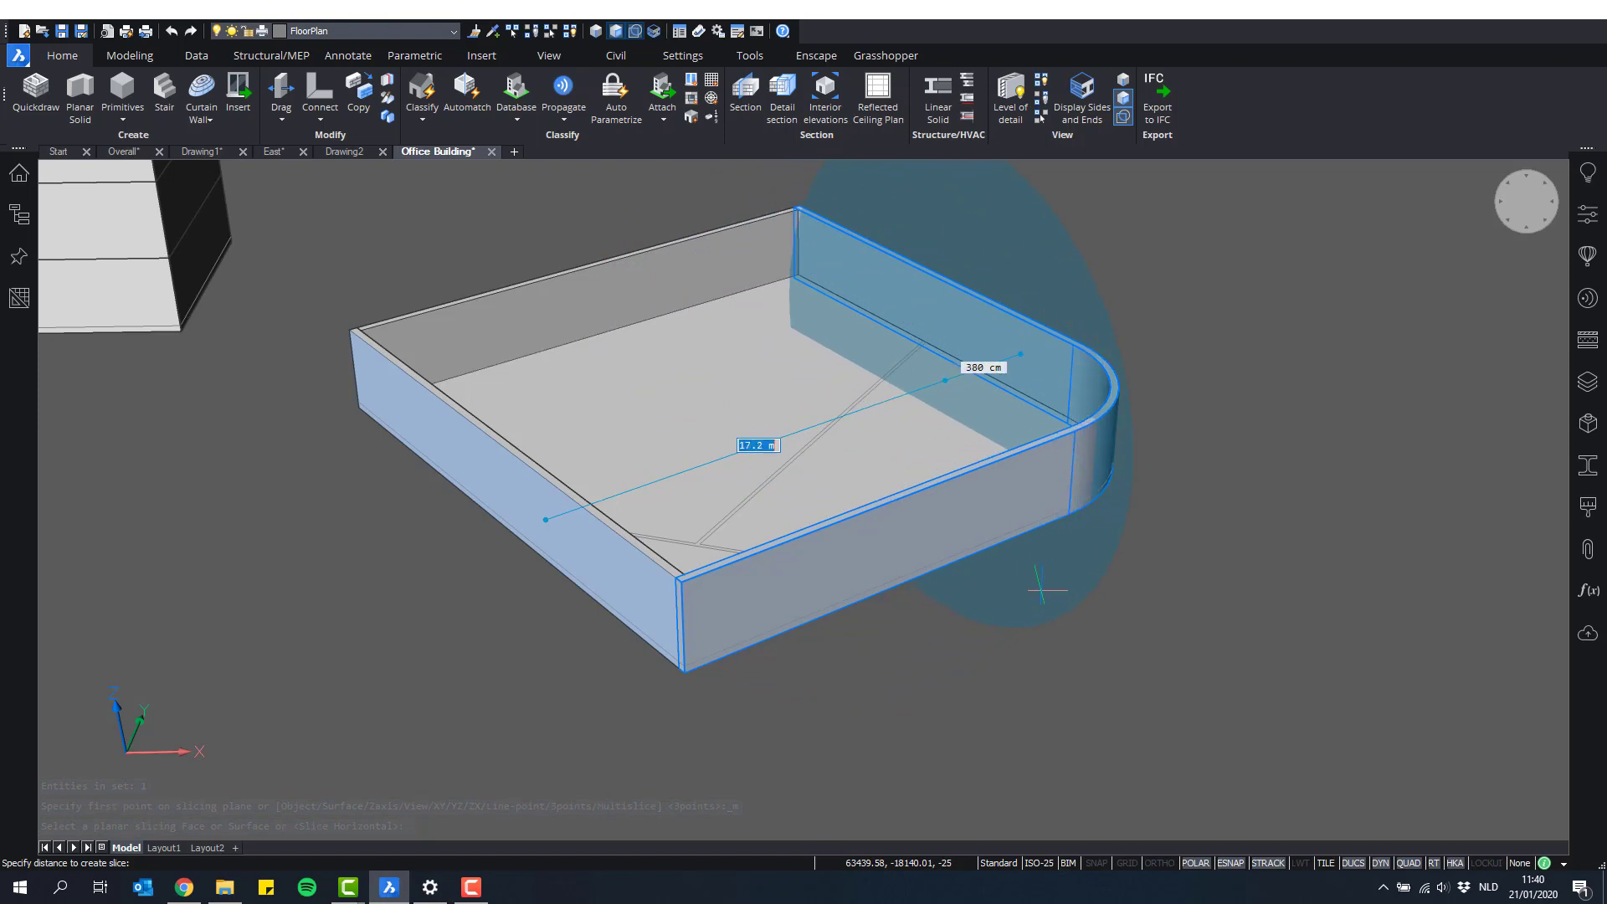
{"action": "left_click", "coordinate": [1067, 513]}
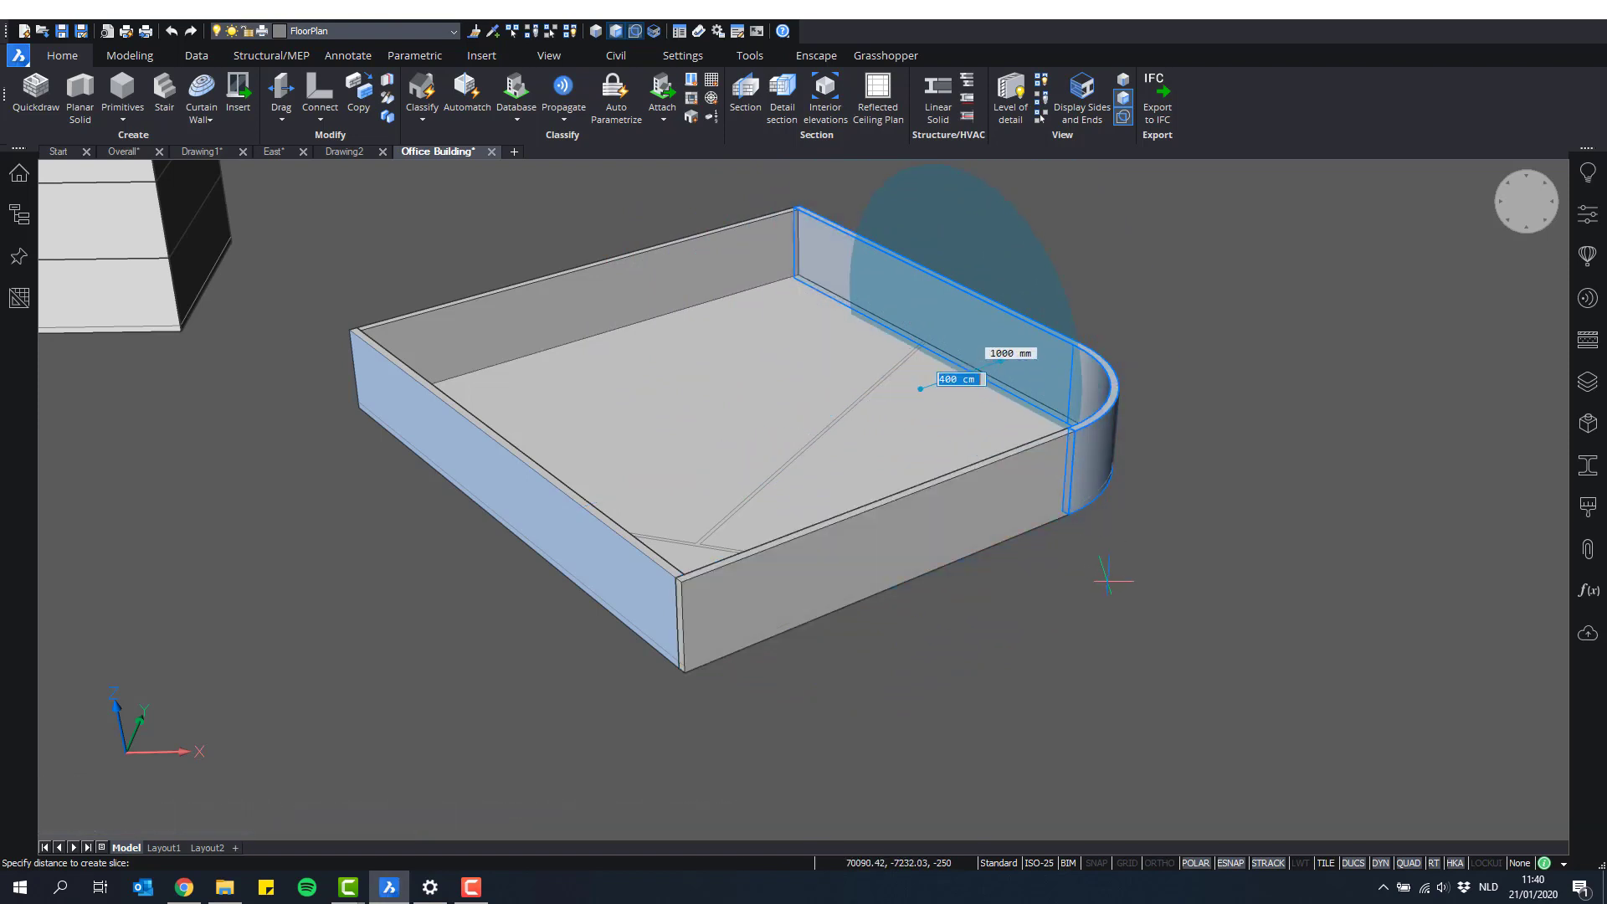
{"action": "key", "text": "Return"}
{"action": "scroll", "coordinate": [1120, 434], "scroll_direction": "up", "scroll_amount": 4}
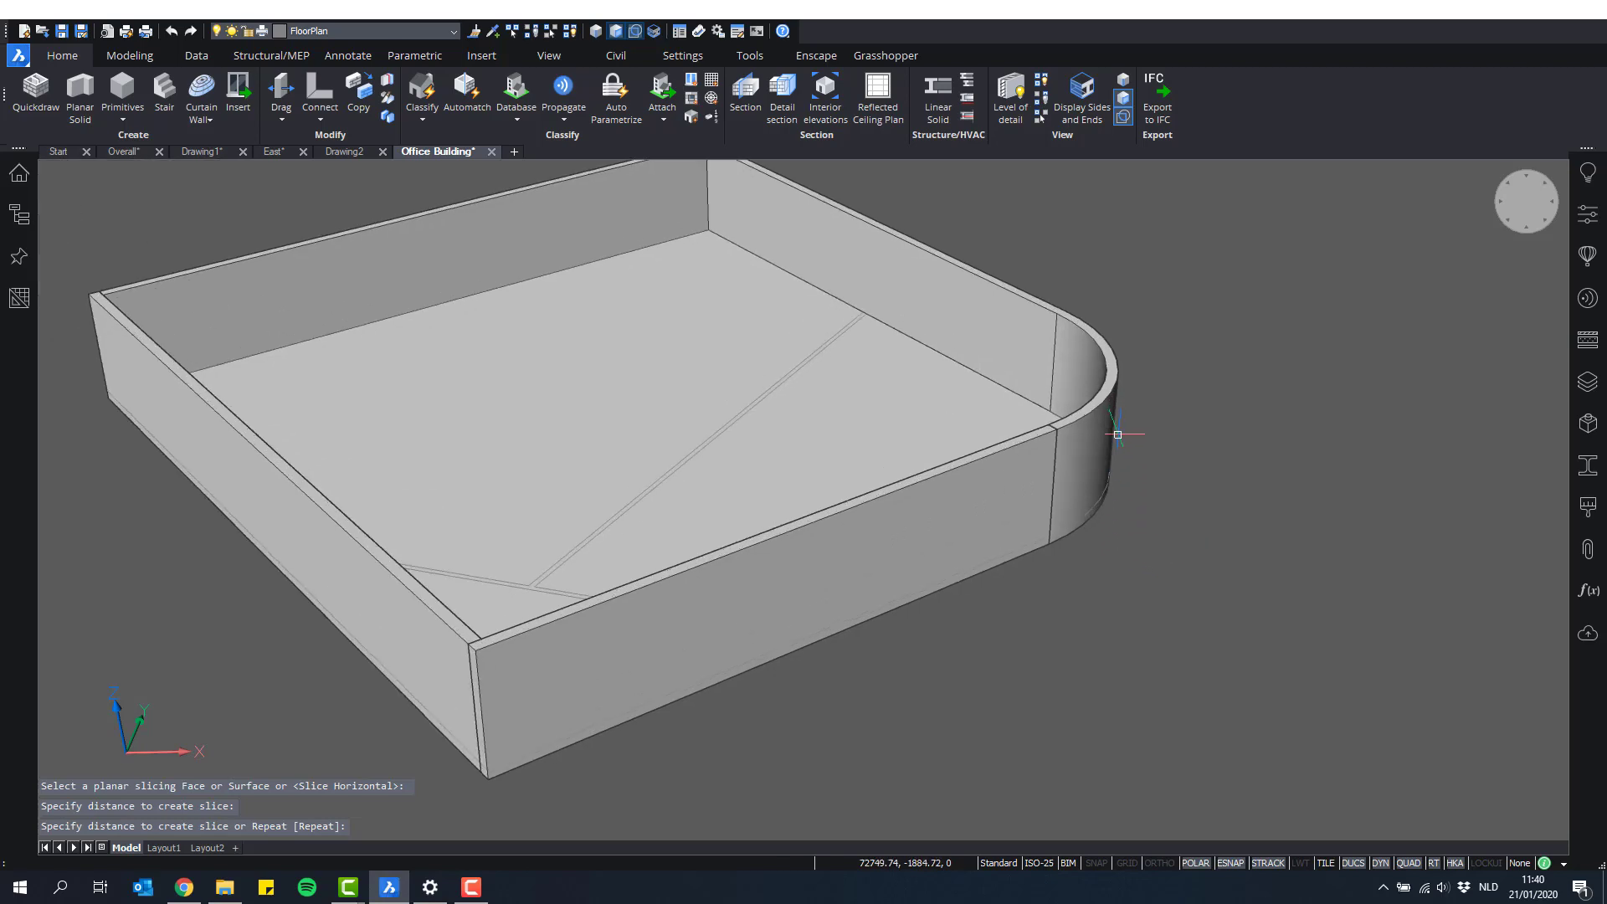
{"action": "left_click", "coordinate": [910, 537]}
{"action": "scroll", "coordinate": [1205, 365], "scroll_direction": "down", "scroll_amount": 3}
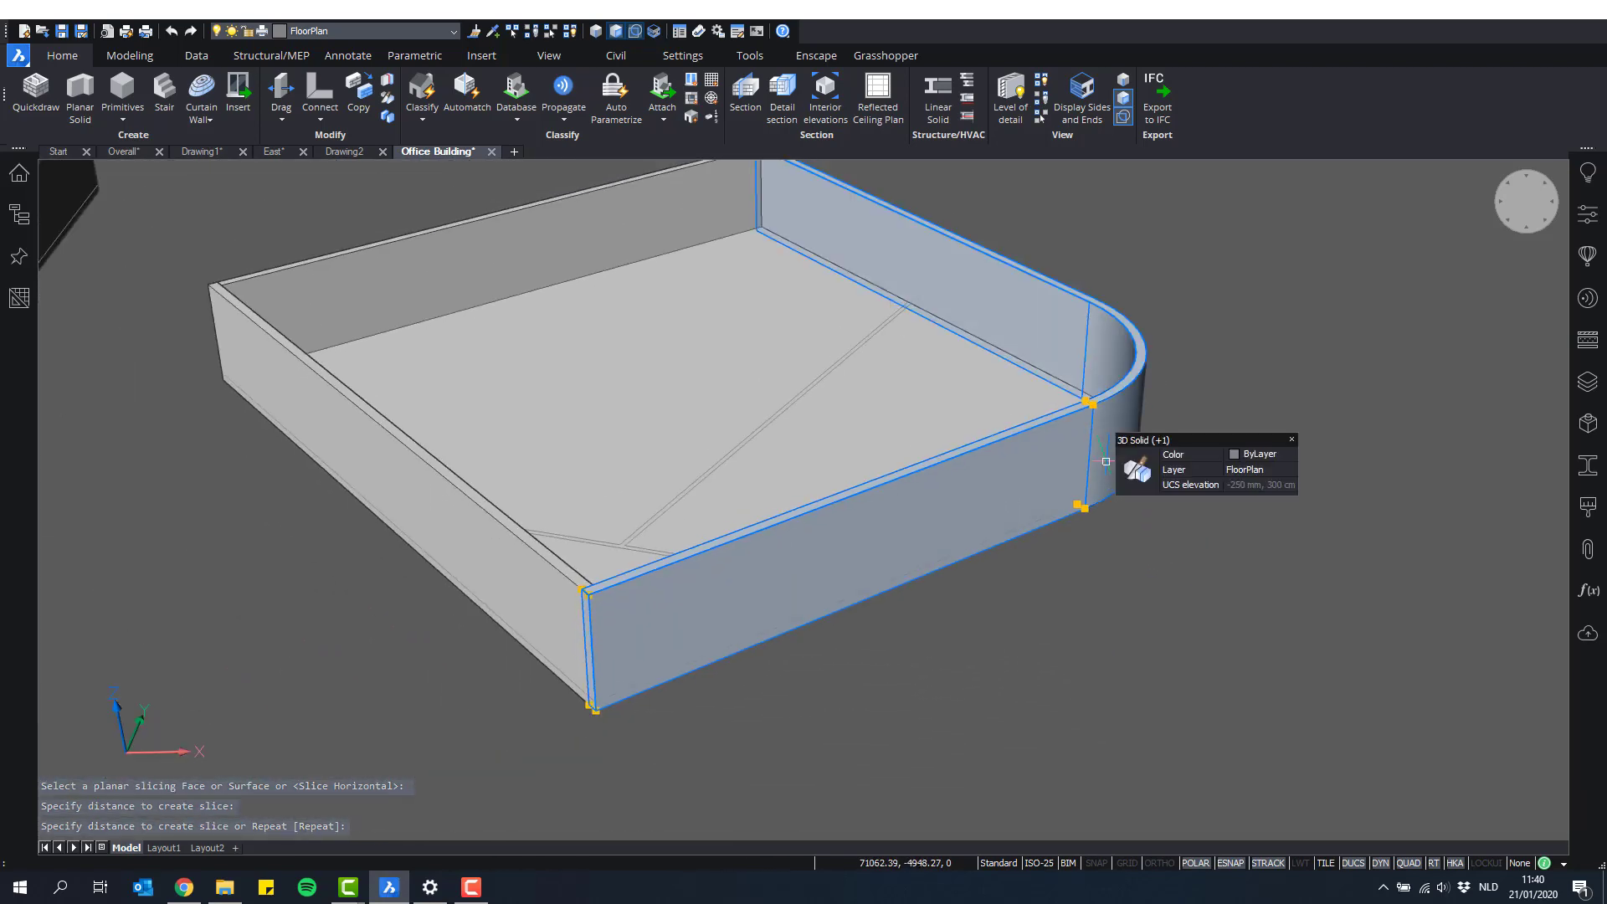
{"action": "key", "text": "Escape"}
Step: Multislice the remaining curved wall parallel to the adjoining wall's outer face, separating the rounded corner from its other straight part
{"action": "scroll", "coordinate": [1139, 423], "scroll_direction": "up", "scroll_amount": 4}
{"action": "scroll", "coordinate": [1135, 428], "scroll_direction": "down", "scroll_amount": 2}
{"action": "middle_click_drag", "start_coordinate": [1005, 484], "coordinate": [420, 448], "text": "shift"}
{"action": "scroll", "coordinate": [921, 494], "scroll_direction": "down", "scroll_amount": 1}
{"action": "middle_click_drag", "start_coordinate": [1128, 474], "coordinate": [703, 584]}
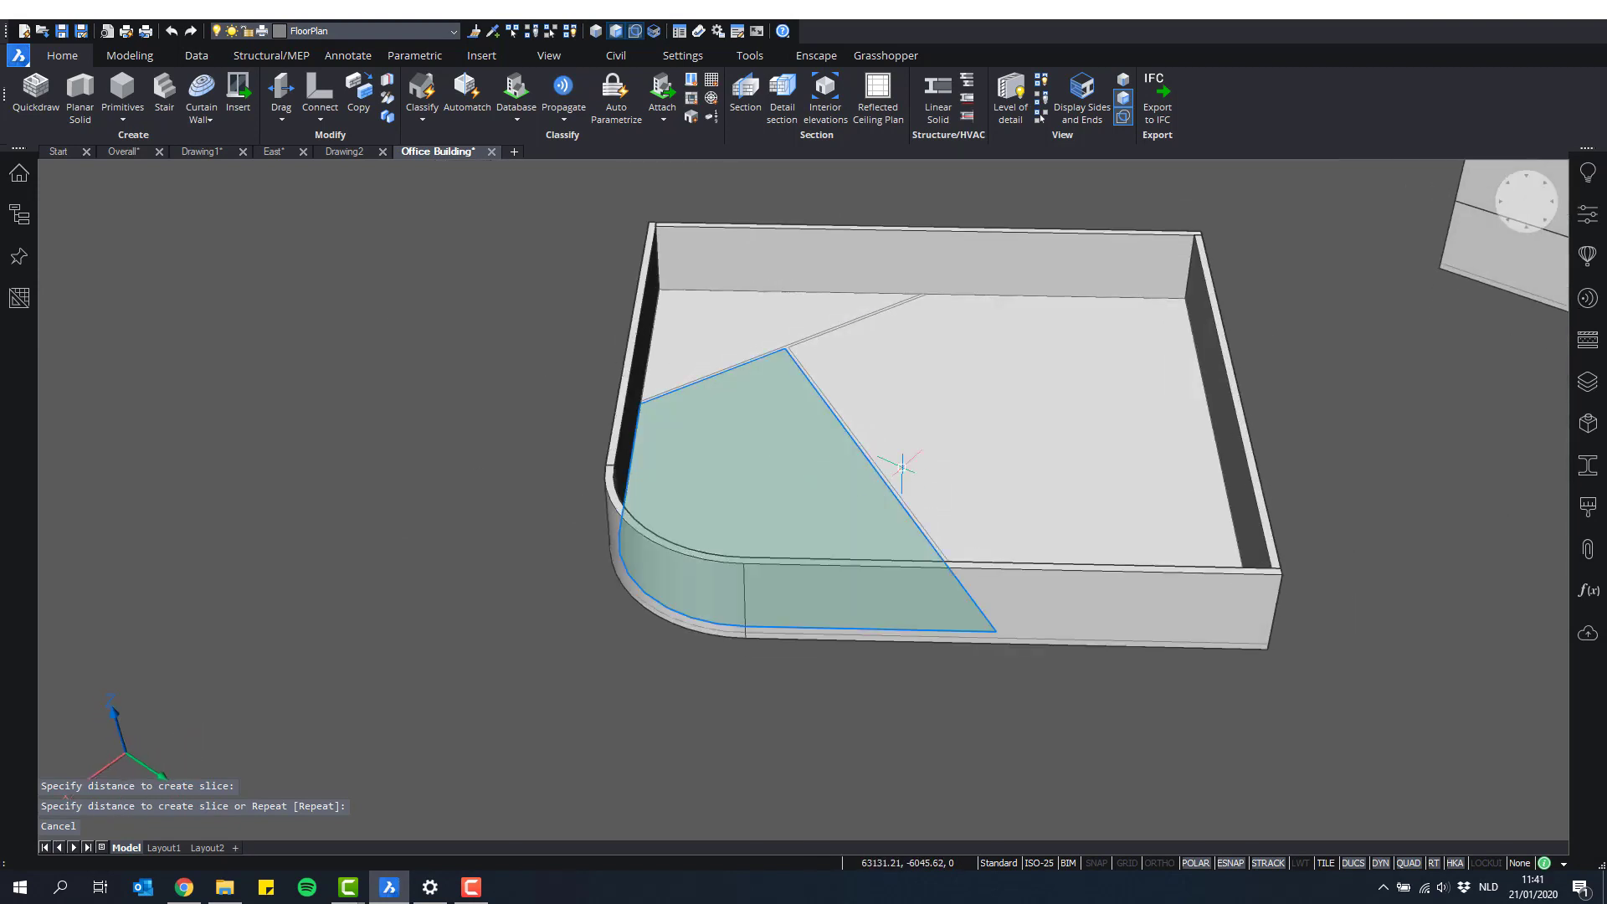
{"action": "middle_click_drag", "start_coordinate": [896, 469], "coordinate": [764, 437], "text": "shift"}
{"action": "mouse_move", "coordinate": [789, 557]}
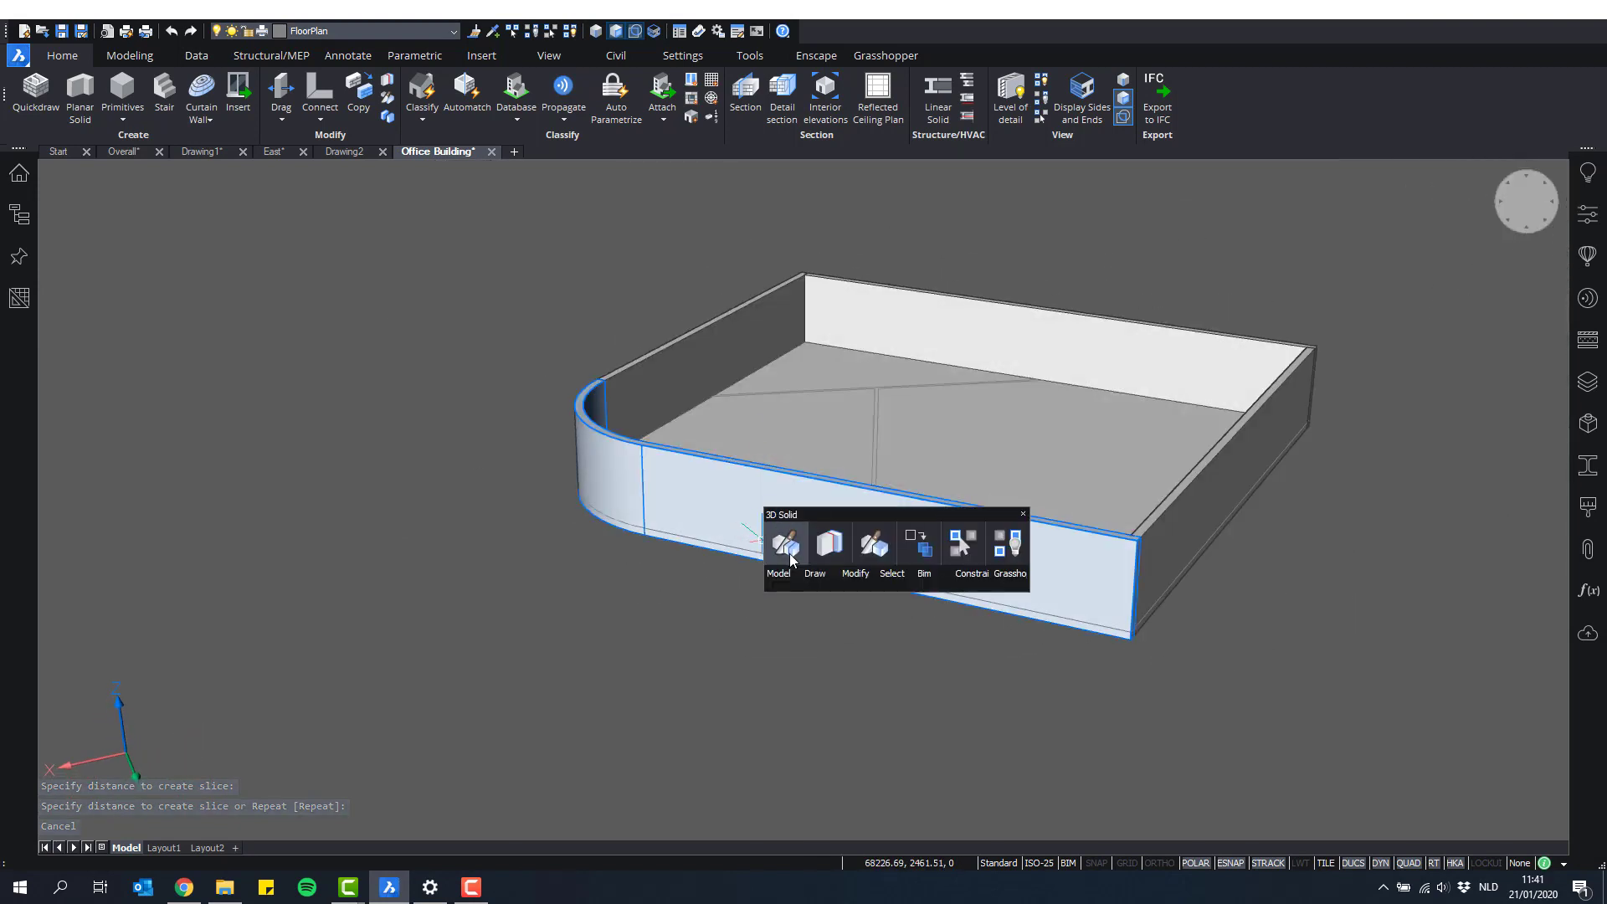
{"action": "left_click", "coordinate": [1239, 452]}
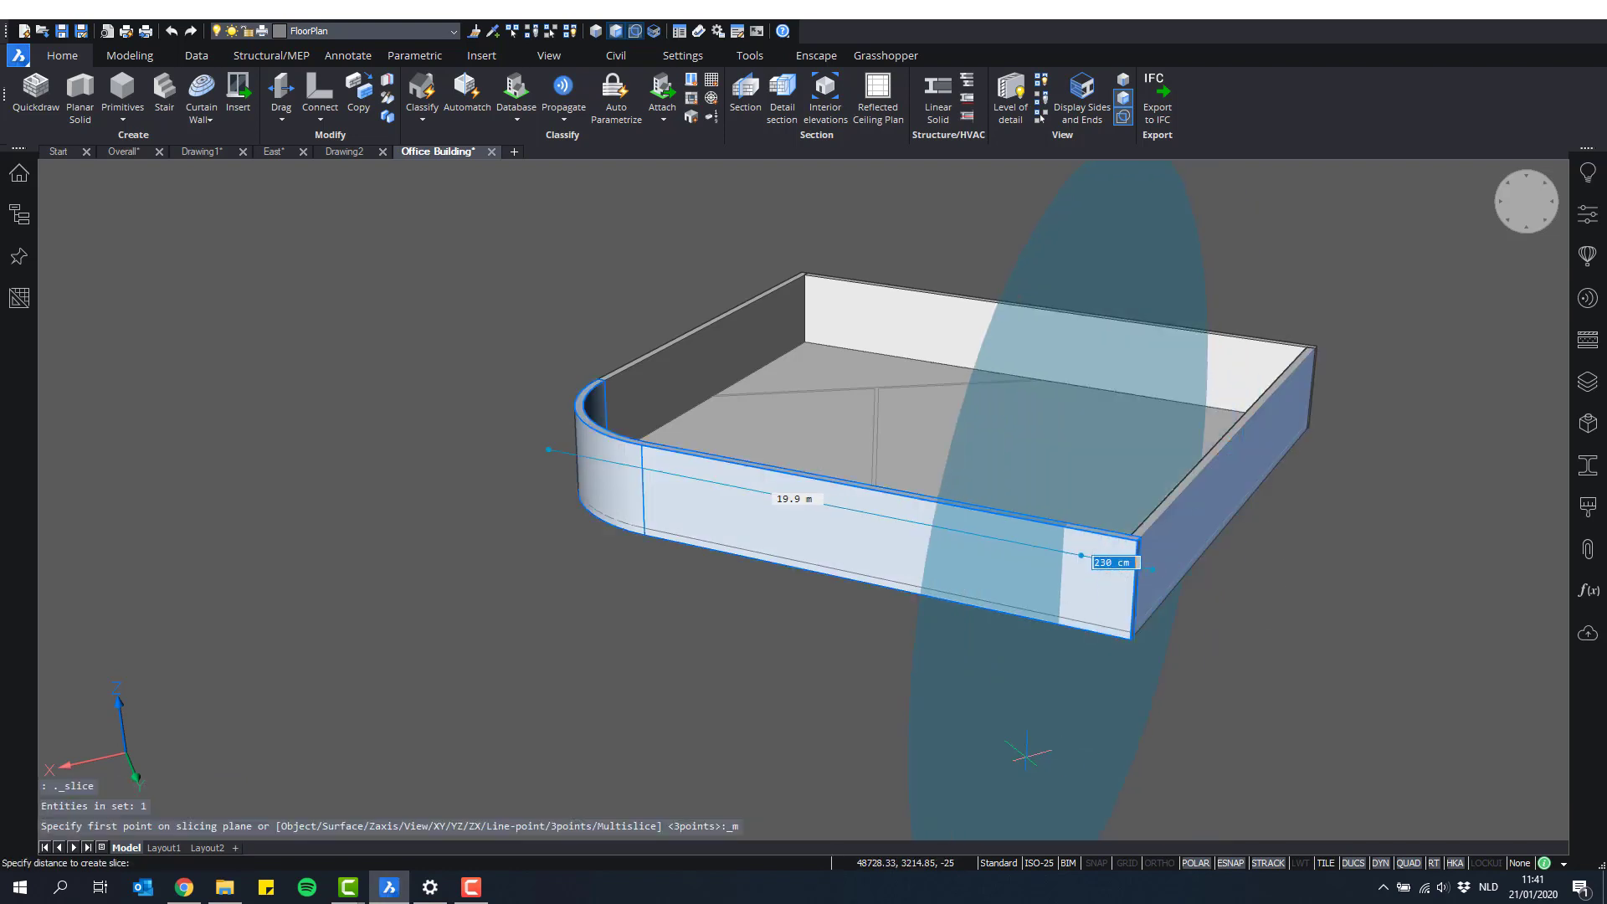
{"action": "left_click", "coordinate": [647, 544]}
{"action": "key", "text": "Return"}
Step: Extrude the connected interior wall boundary on the floor as a solid up to the top of the outer walls
{"action": "scroll", "coordinate": [721, 667], "scroll_direction": "down", "scroll_amount": 2}
{"action": "middle_click_drag", "start_coordinate": [720, 668], "coordinate": [1105, 562], "text": "shift"}
{"action": "scroll", "coordinate": [1074, 554], "scroll_direction": "up", "scroll_amount": 2}
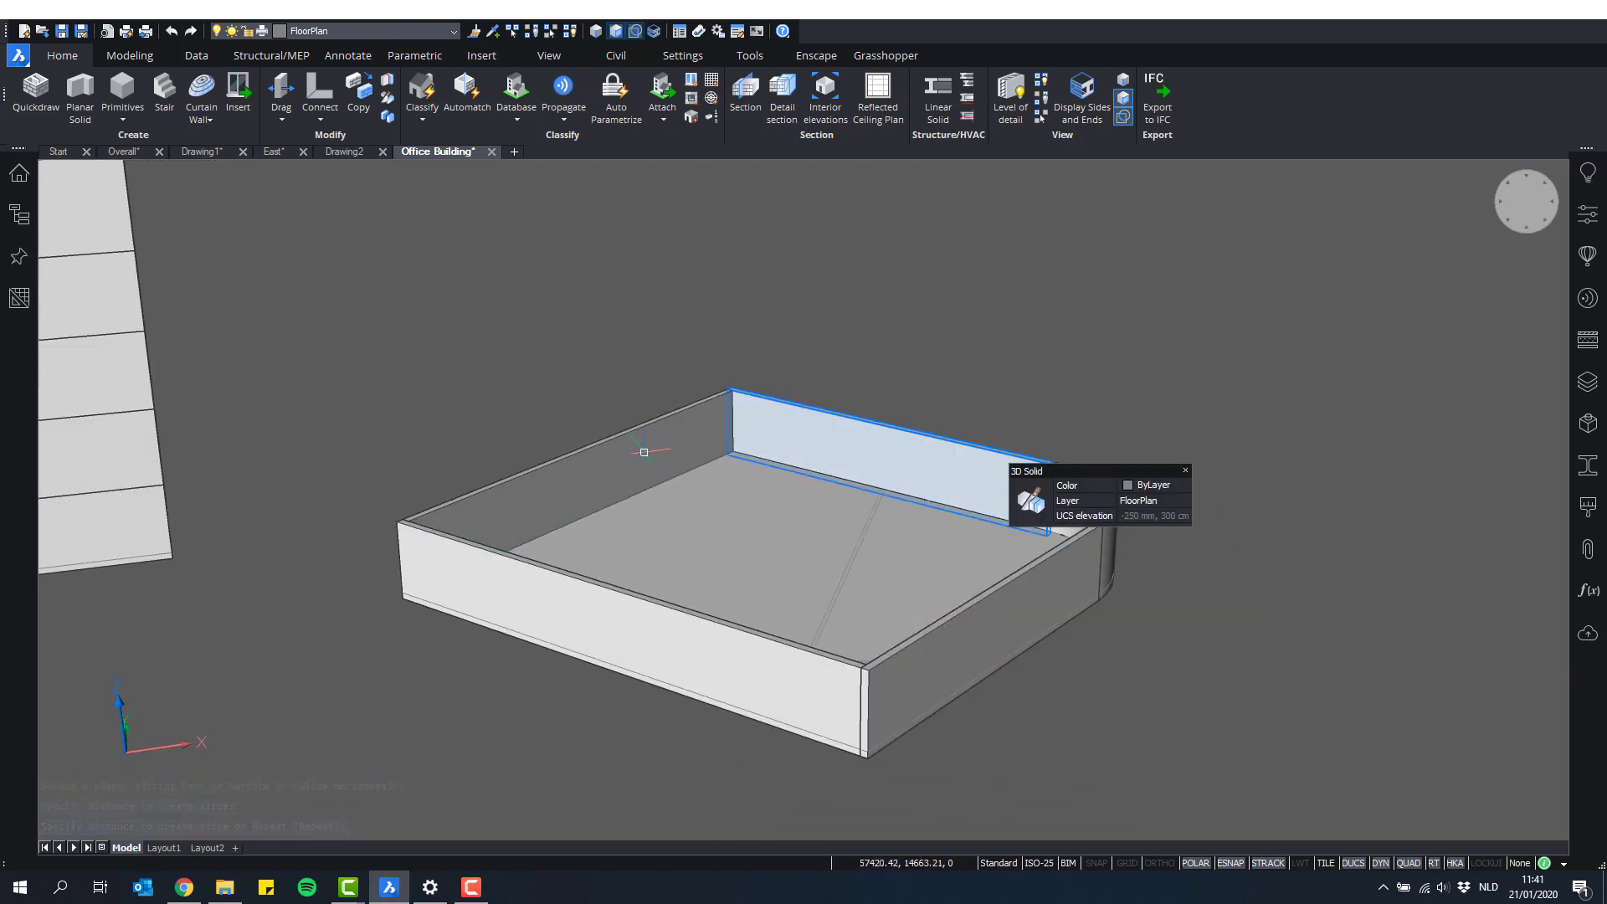
{"action": "middle_click_drag", "start_coordinate": [703, 427], "coordinate": [760, 423], "text": "shift"}
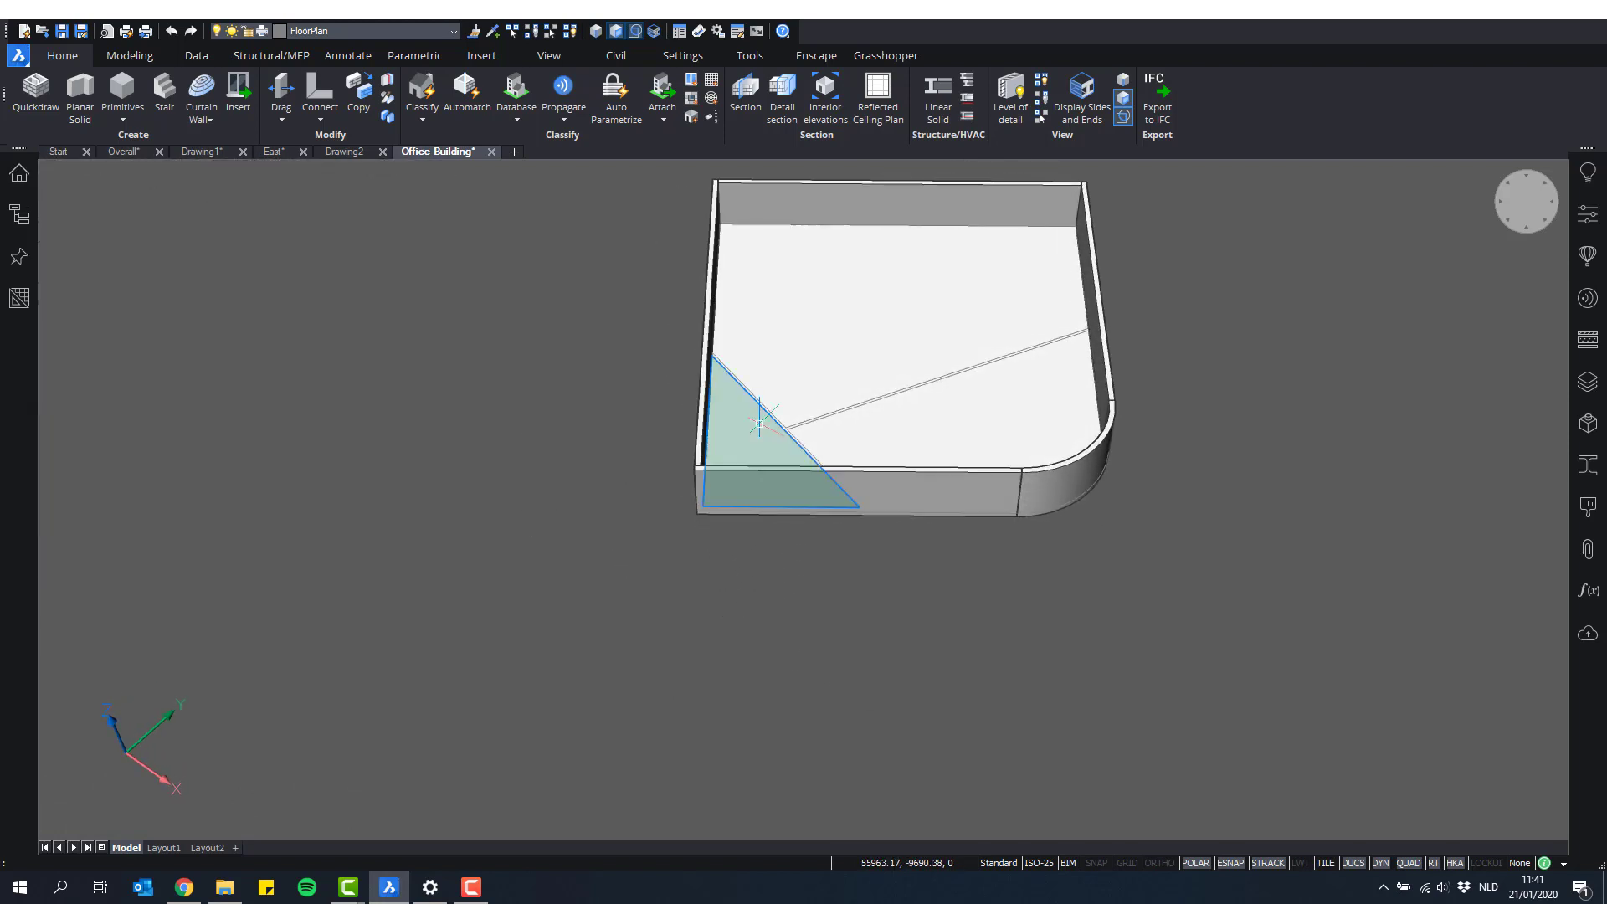
{"action": "scroll", "coordinate": [759, 423], "scroll_direction": "up", "scroll_amount": 10}
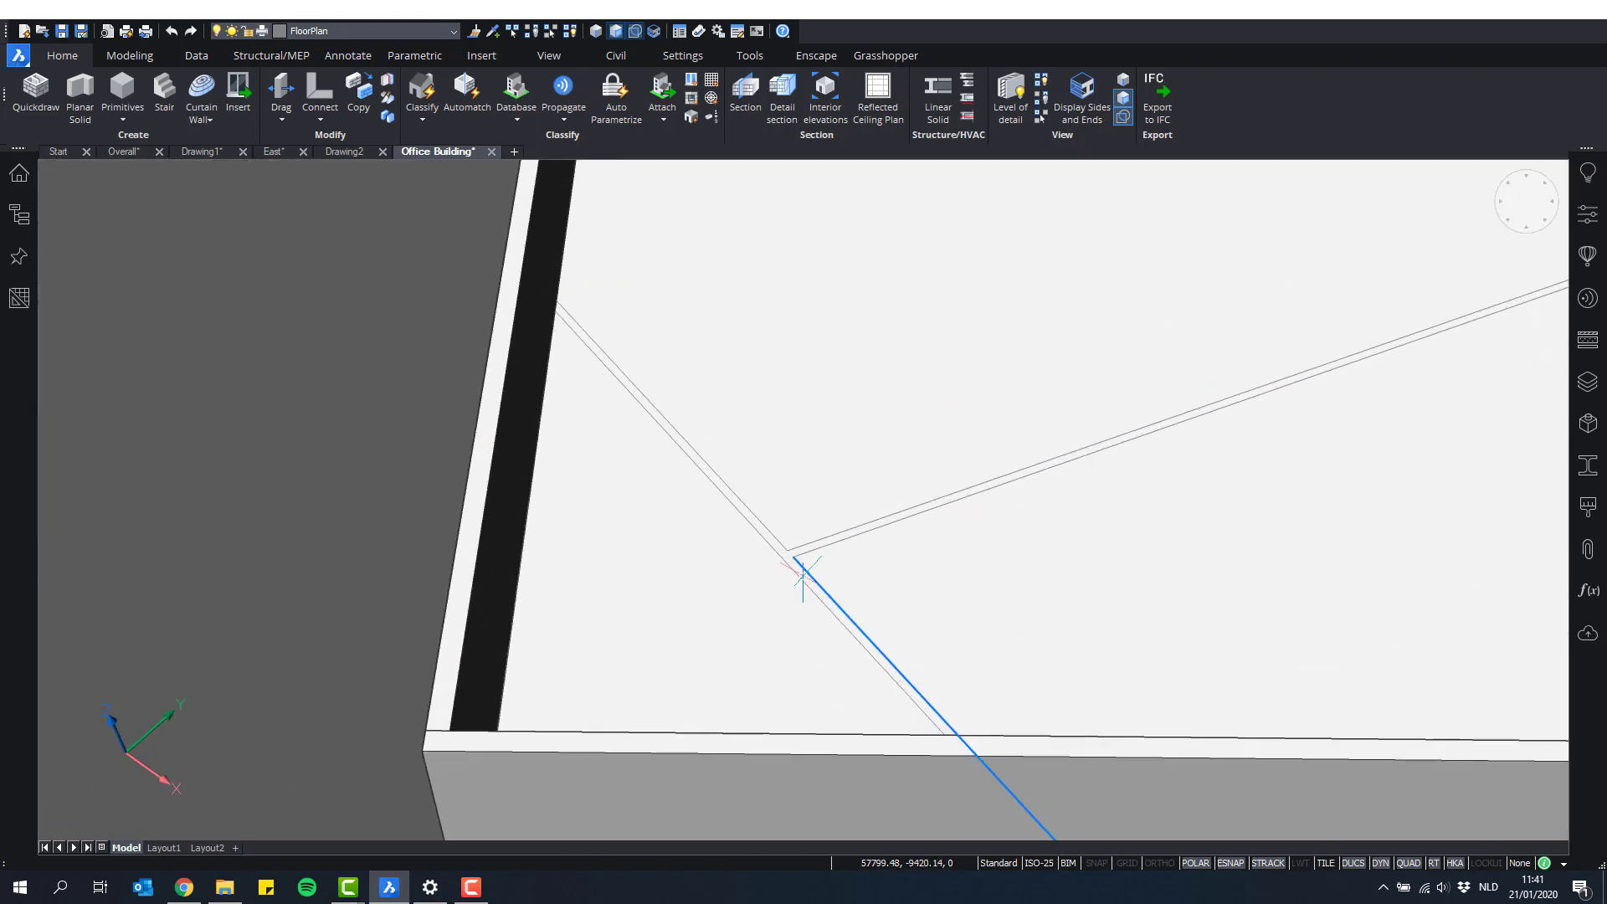
{"action": "scroll", "coordinate": [791, 569], "scroll_direction": "down", "scroll_amount": 2}
{"action": "scroll", "coordinate": [786, 556], "scroll_direction": "up", "scroll_amount": 7}
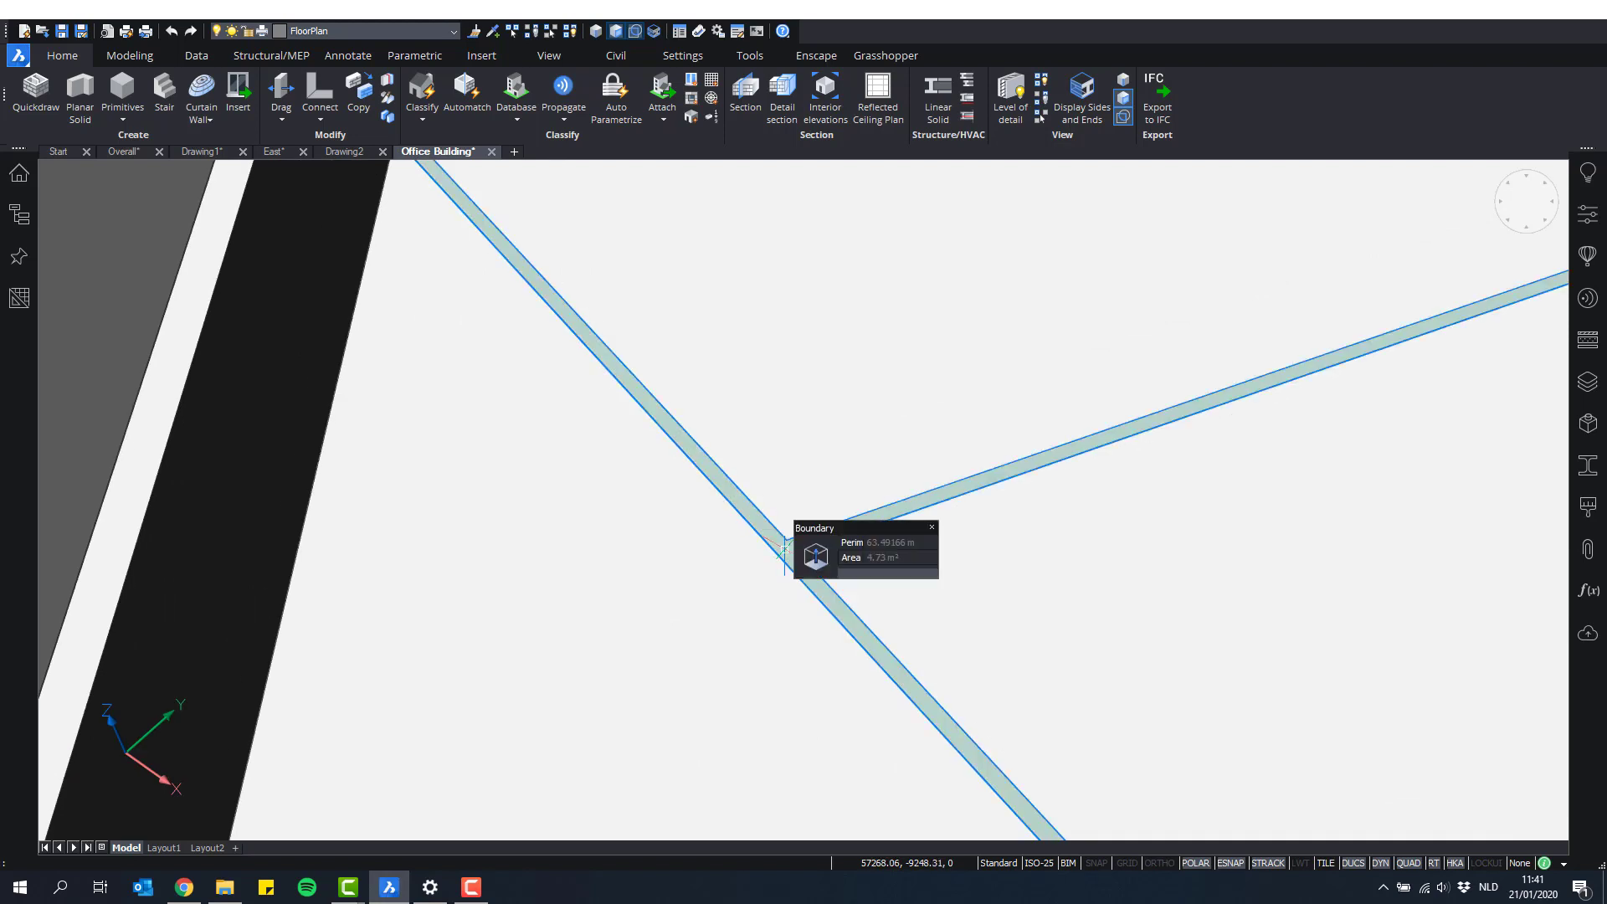
{"action": "mouse_move", "coordinate": [807, 569]}
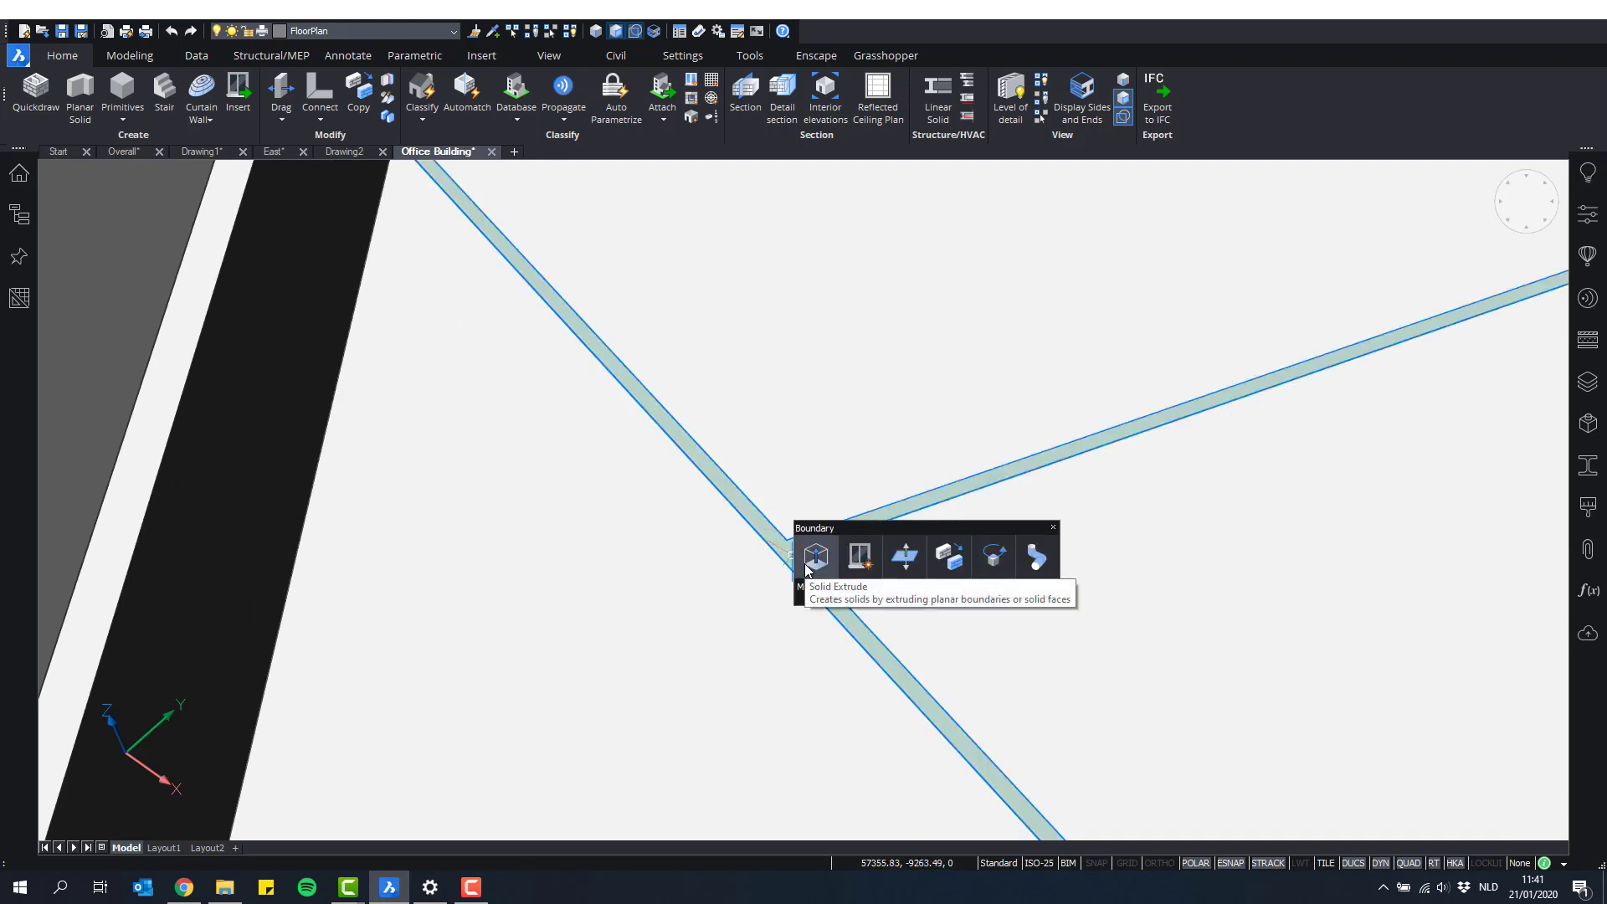
{"action": "left_click", "coordinate": [809, 571]}
{"action": "middle_click_drag", "start_coordinate": [797, 395], "coordinate": [529, 387], "text": "shift"}
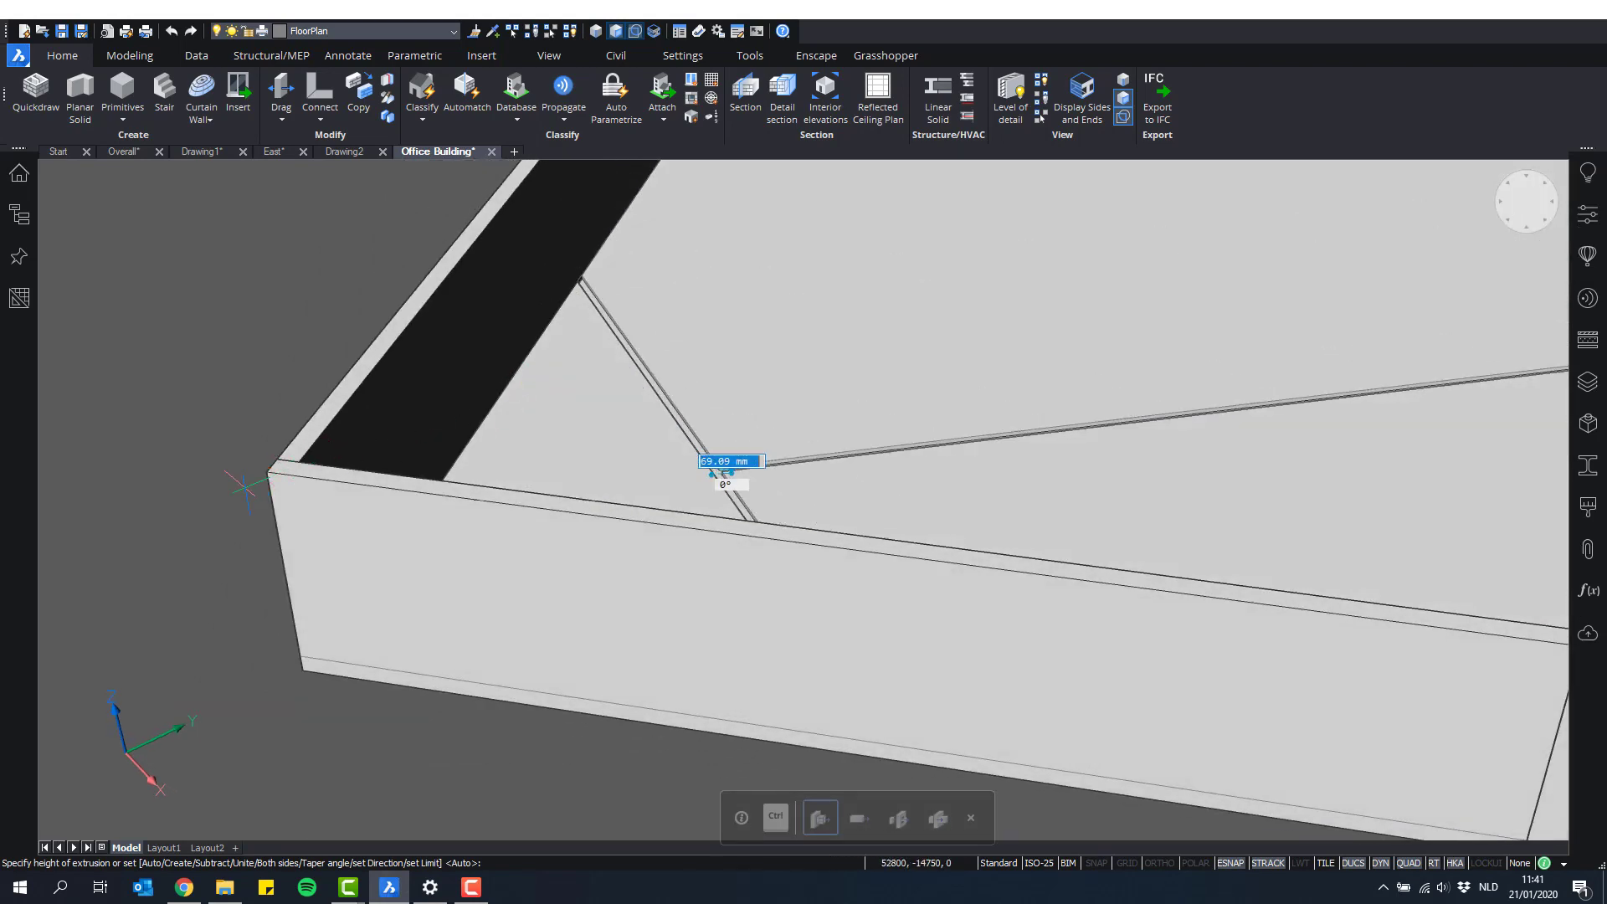
{"action": "left_click", "coordinate": [260, 471]}
Step: Split the extruded interior wall solid into separate walls where the partitions meet
{"action": "scroll", "coordinate": [369, 422], "scroll_direction": "down", "scroll_amount": 1}
{"action": "middle_click_drag", "start_coordinate": [385, 418], "coordinate": [344, 488]}
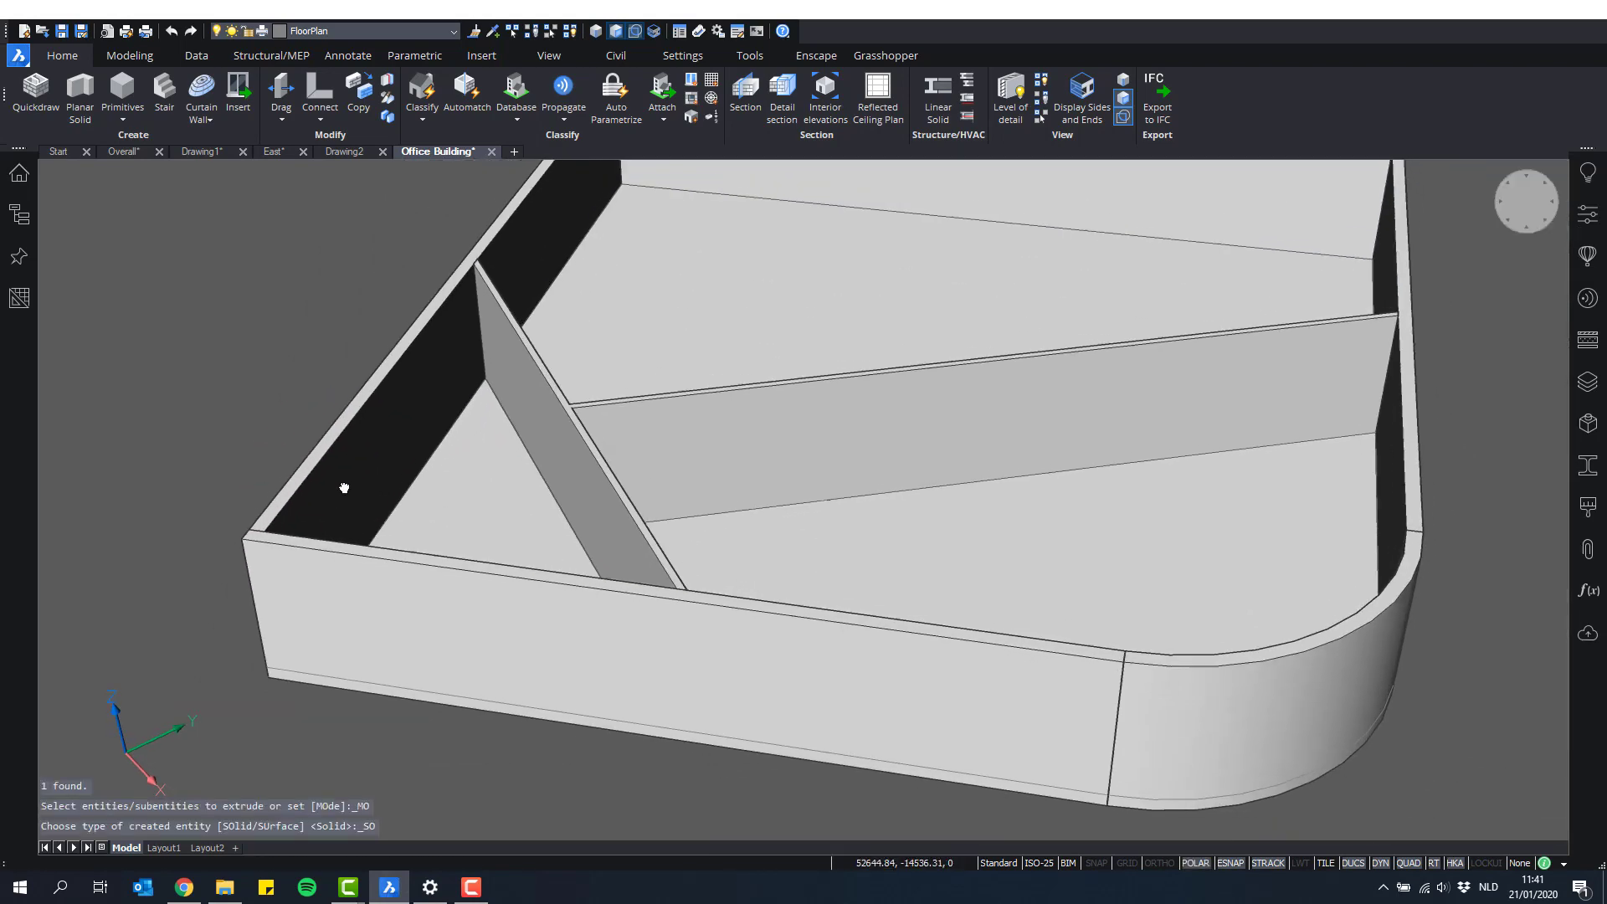
{"action": "scroll", "coordinate": [344, 489], "scroll_direction": "down", "scroll_amount": 1}
{"action": "middle_click_drag", "start_coordinate": [409, 621], "coordinate": [847, 684], "text": "shift"}
{"action": "scroll", "coordinate": [761, 569], "scroll_direction": "up", "scroll_amount": 1}
{"action": "mouse_move", "coordinate": [691, 474]}
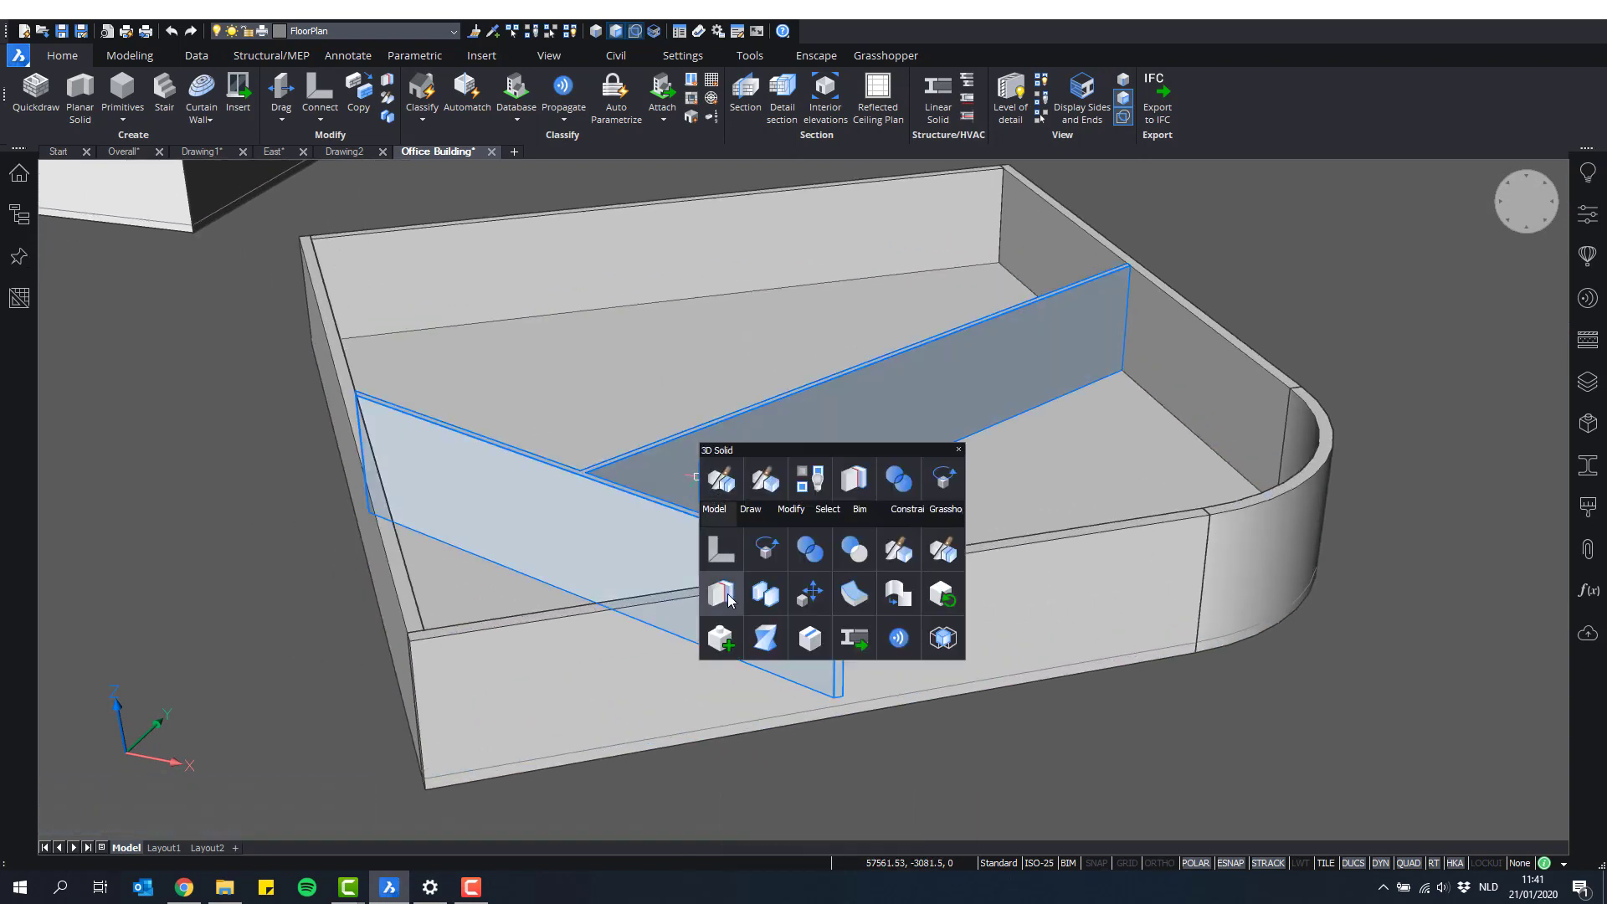
{"action": "left_click", "coordinate": [722, 595]}
{"action": "scroll", "coordinate": [1406, 656], "scroll_direction": "down", "scroll_amount": 2}
{"action": "middle_click_drag", "start_coordinate": [1234, 689], "coordinate": [1390, 699]}
{"action": "middle_click_drag", "start_coordinate": [1187, 680], "coordinate": [1033, 708]}
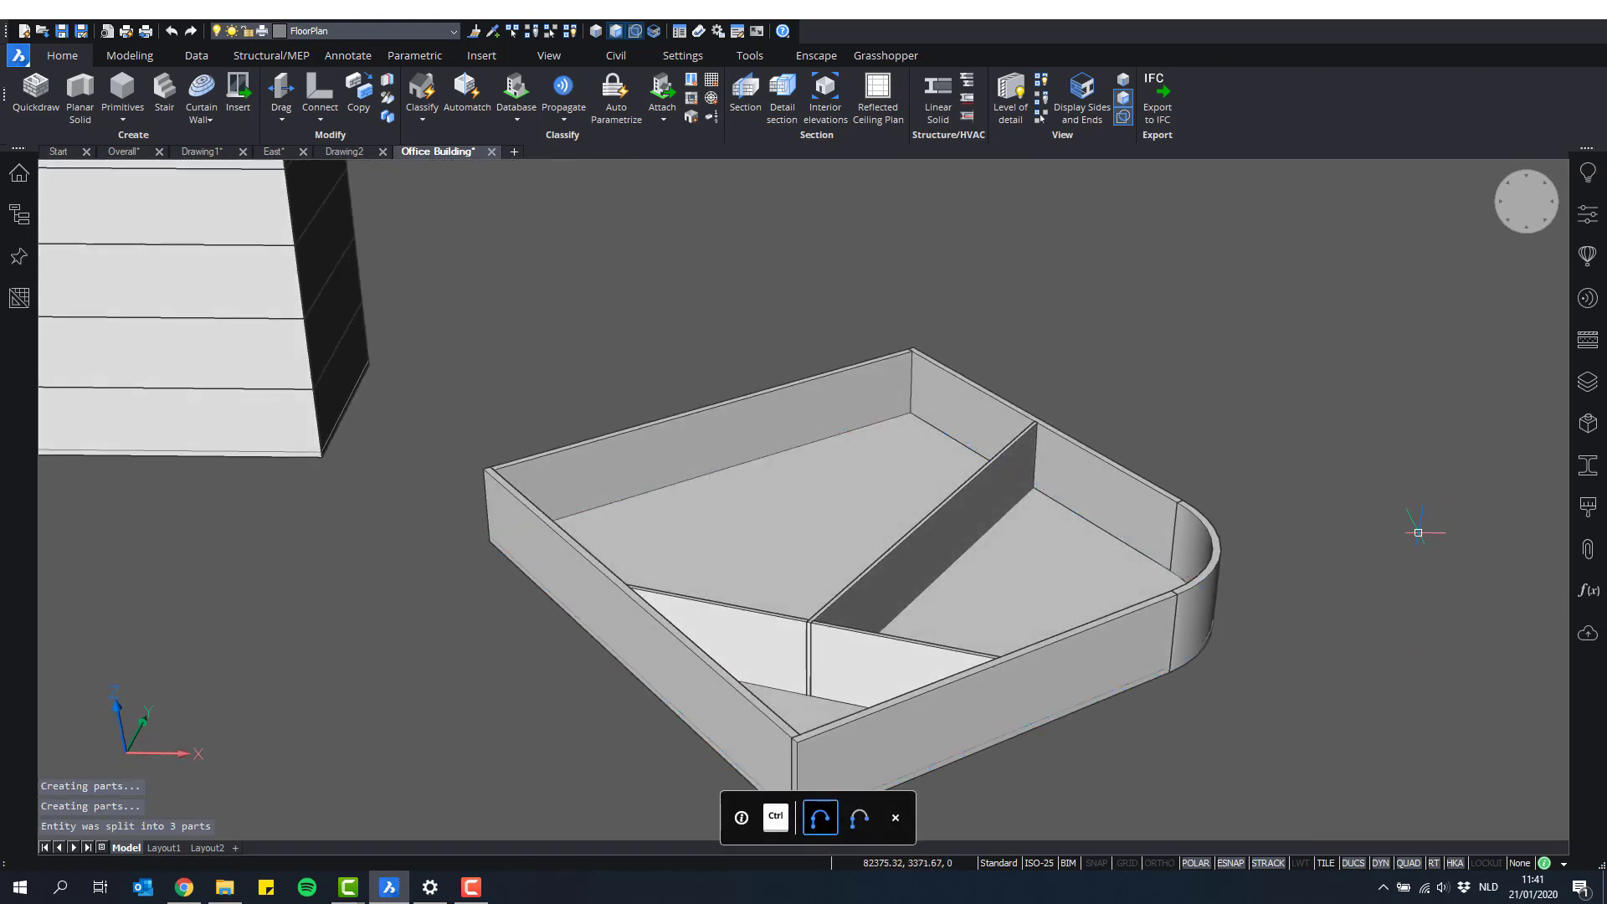
{"action": "scroll", "coordinate": [1419, 532], "scroll_direction": "down", "scroll_amount": 1}
{"action": "middle_click_drag", "start_coordinate": [1310, 506], "coordinate": [1314, 436]}
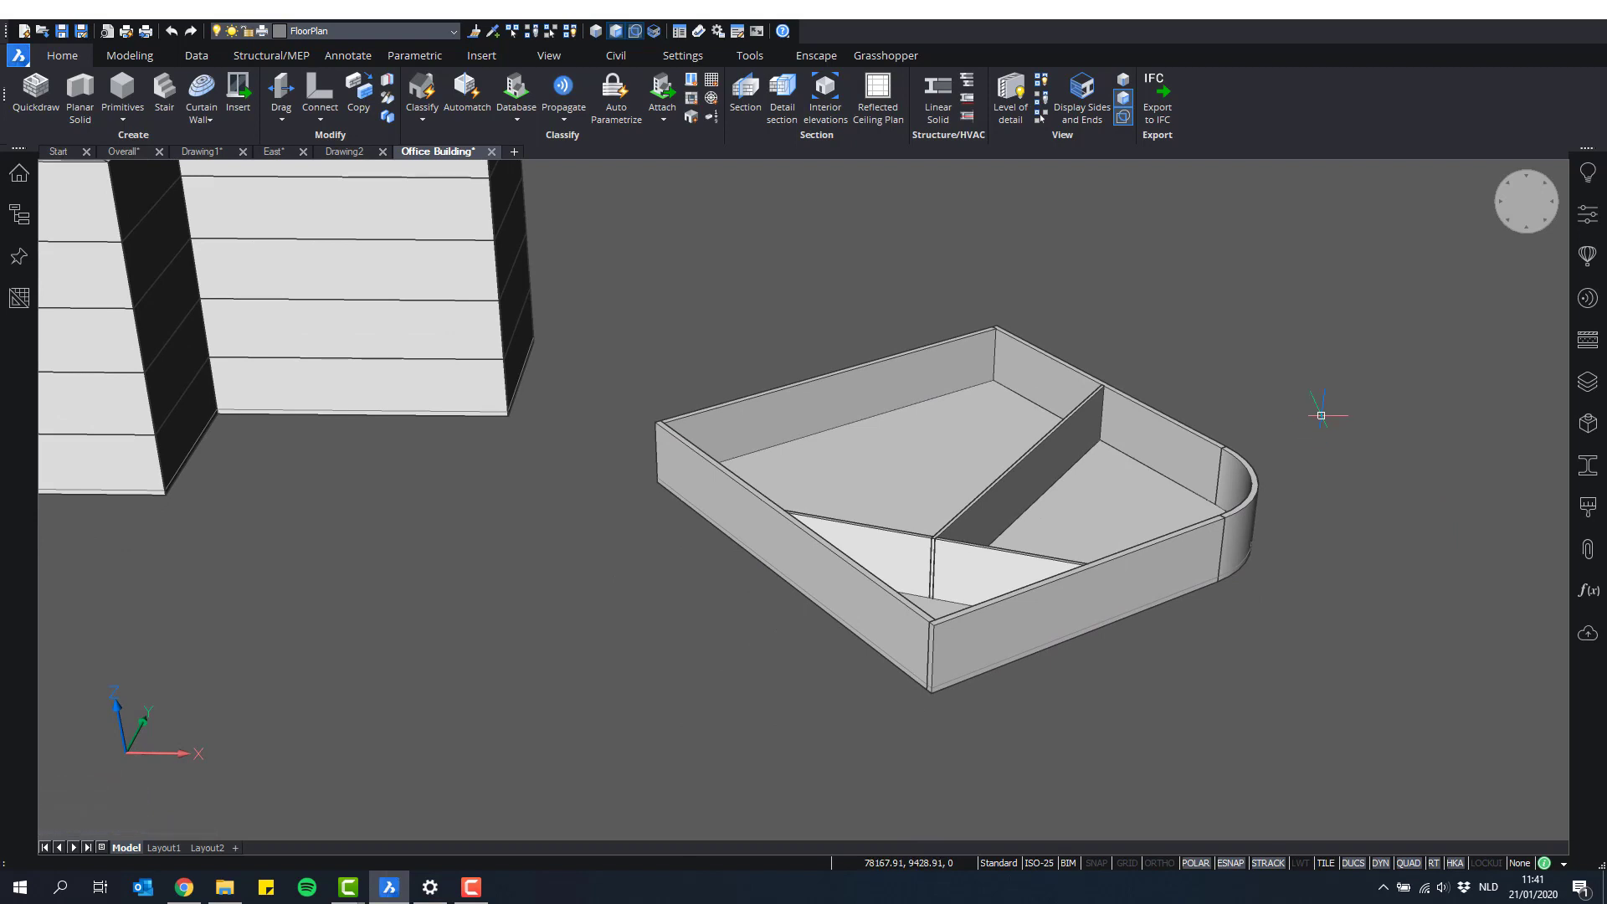
Step: Copy all walls and the slab of the rotated building one storey up, from the bottom to the top of an outer wall corner
{"action": "middle_click_drag", "start_coordinate": [1321, 415], "coordinate": [1391, 358], "text": "shift"}
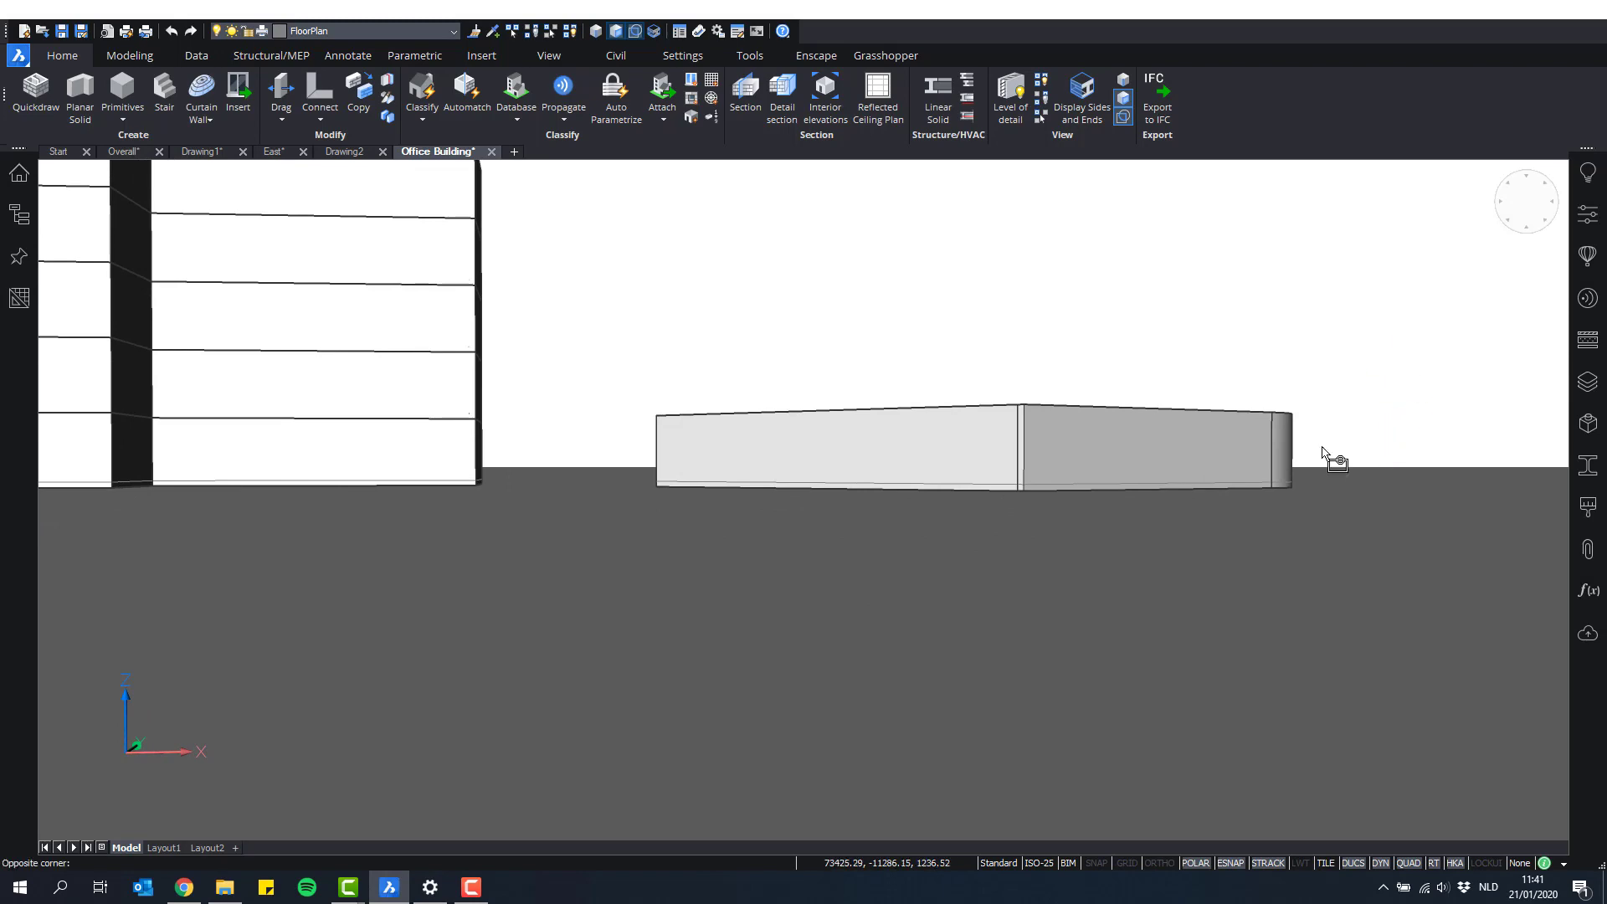
{"action": "left_click", "coordinate": [727, 365]}
{"action": "middle_click_drag", "start_coordinate": [743, 316], "coordinate": [1147, 458], "text": "shift"}
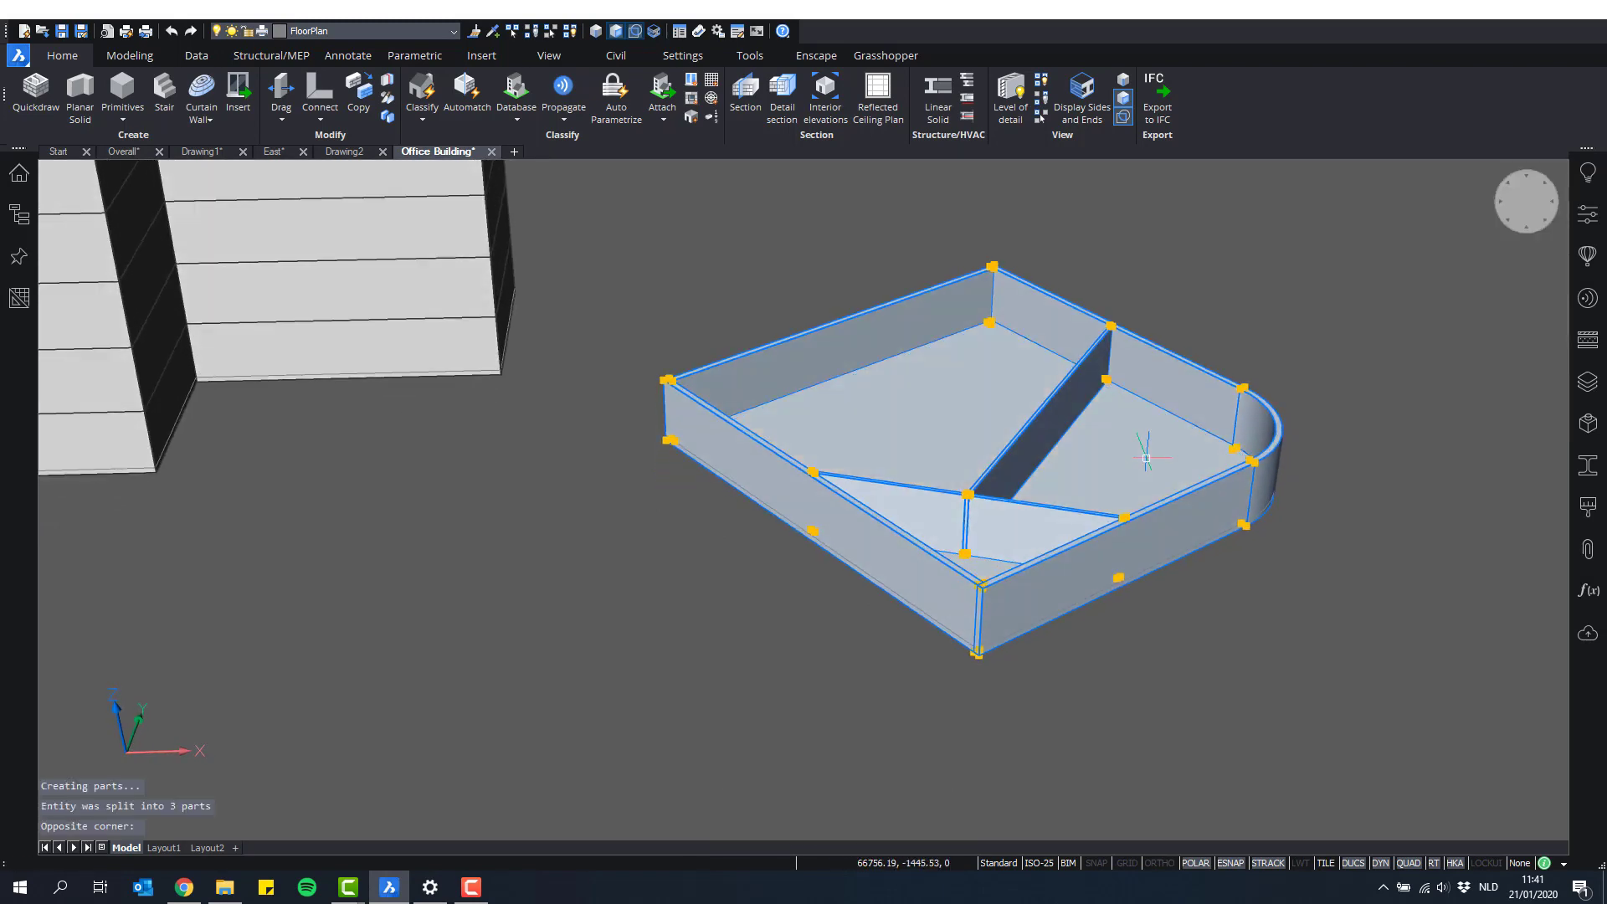
{"action": "mouse_move", "coordinate": [1147, 458]}
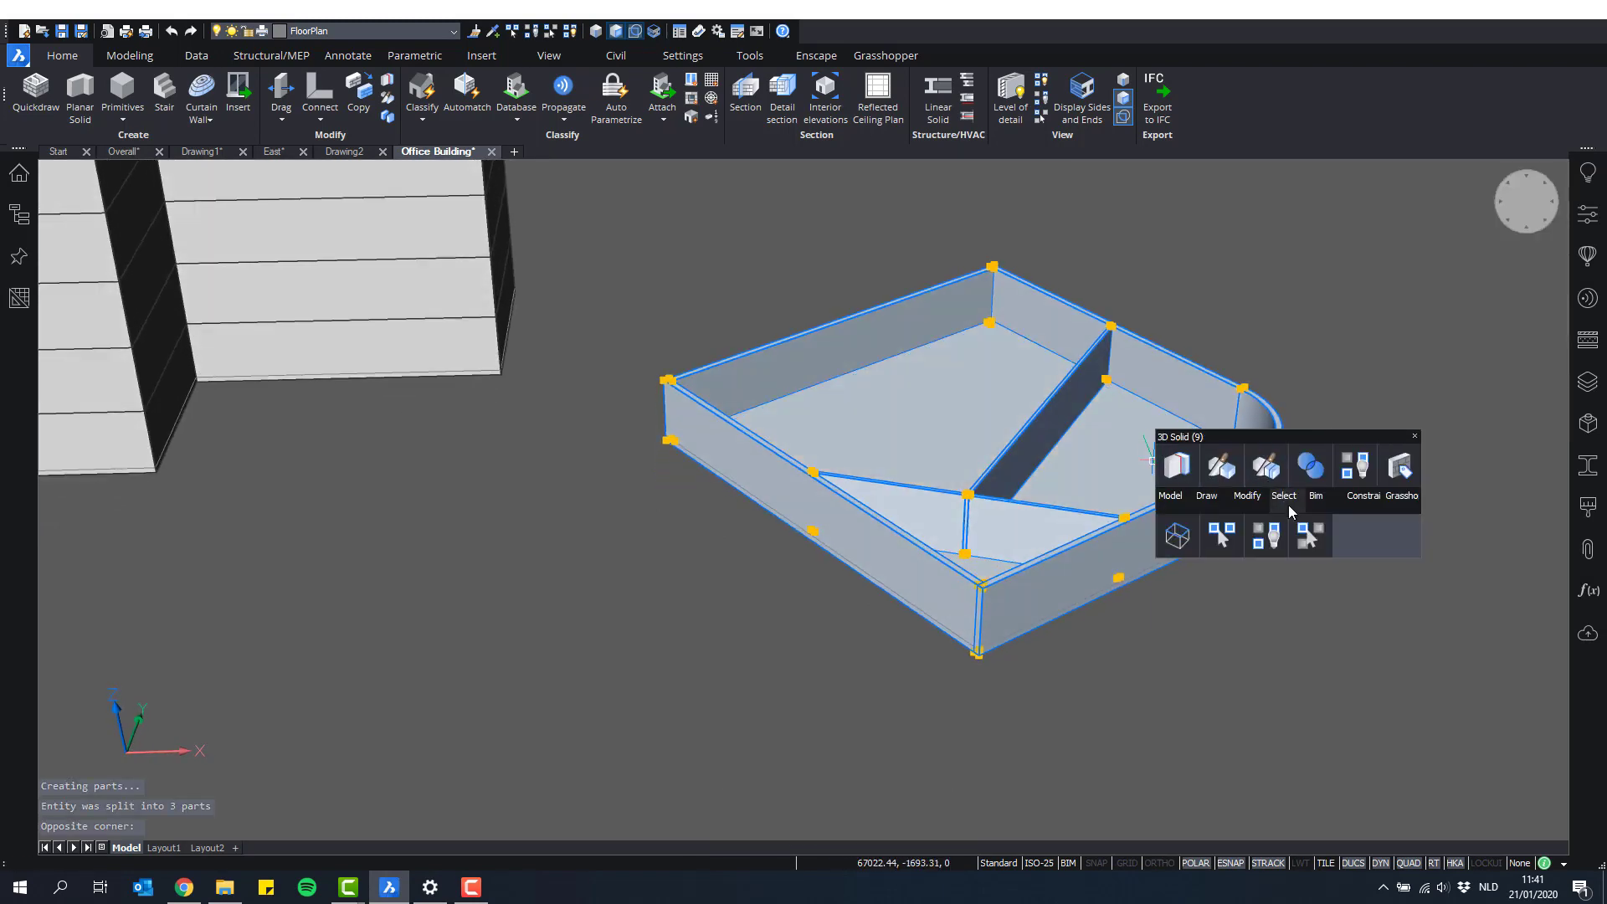
{"action": "mouse_move", "coordinate": [1247, 496]}
{"action": "left_click", "coordinate": [1311, 540]}
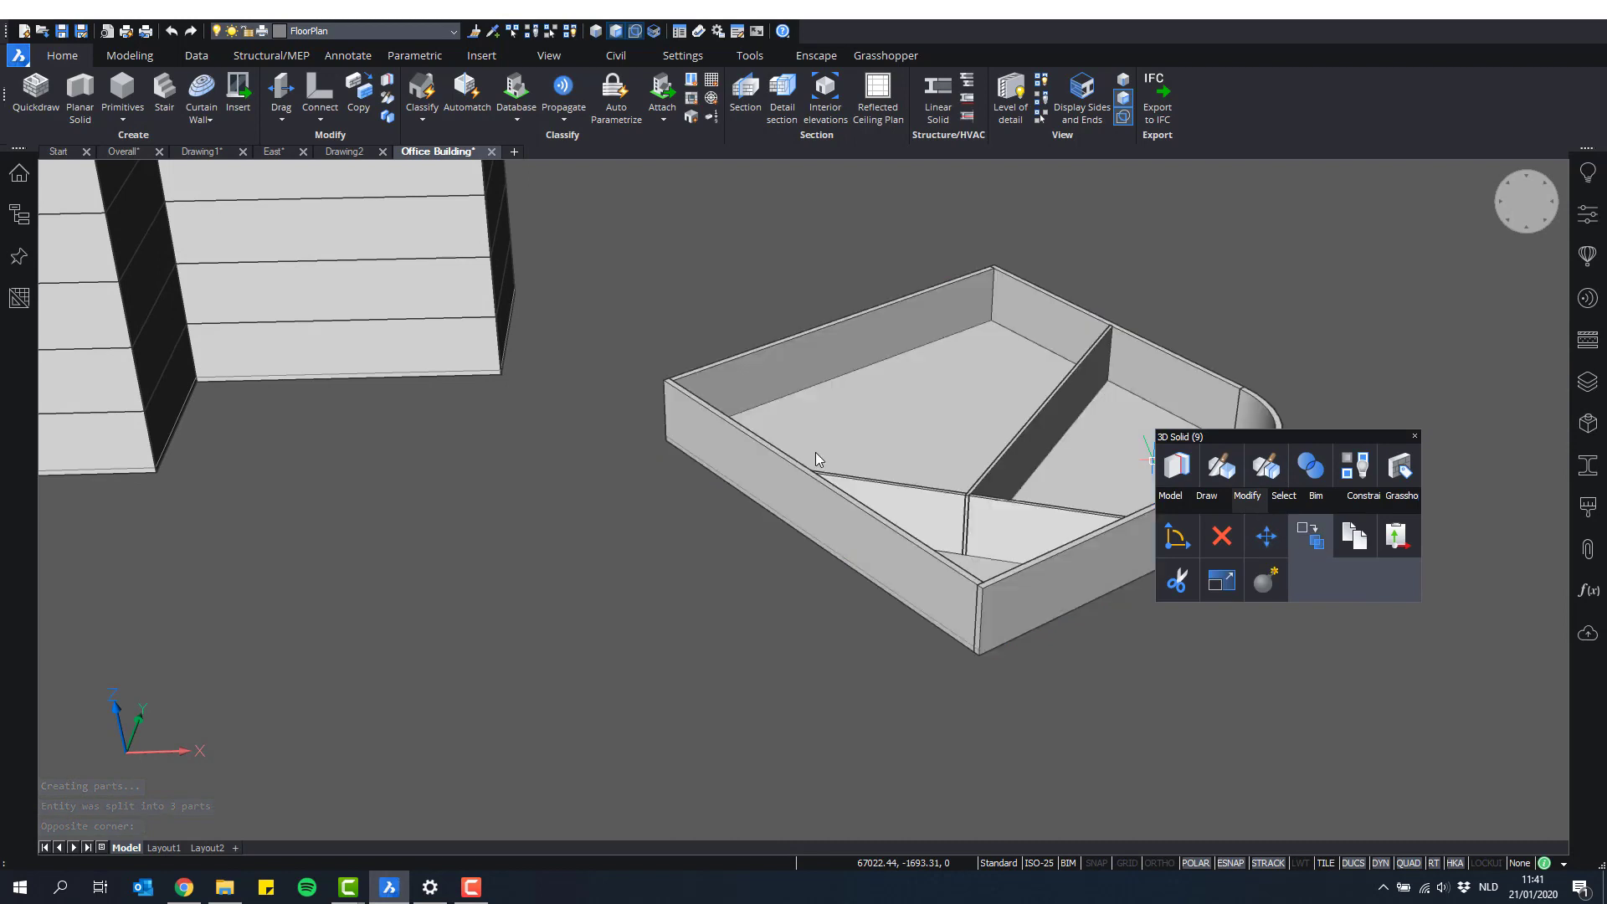
{"action": "left_click", "coordinate": [665, 441]}
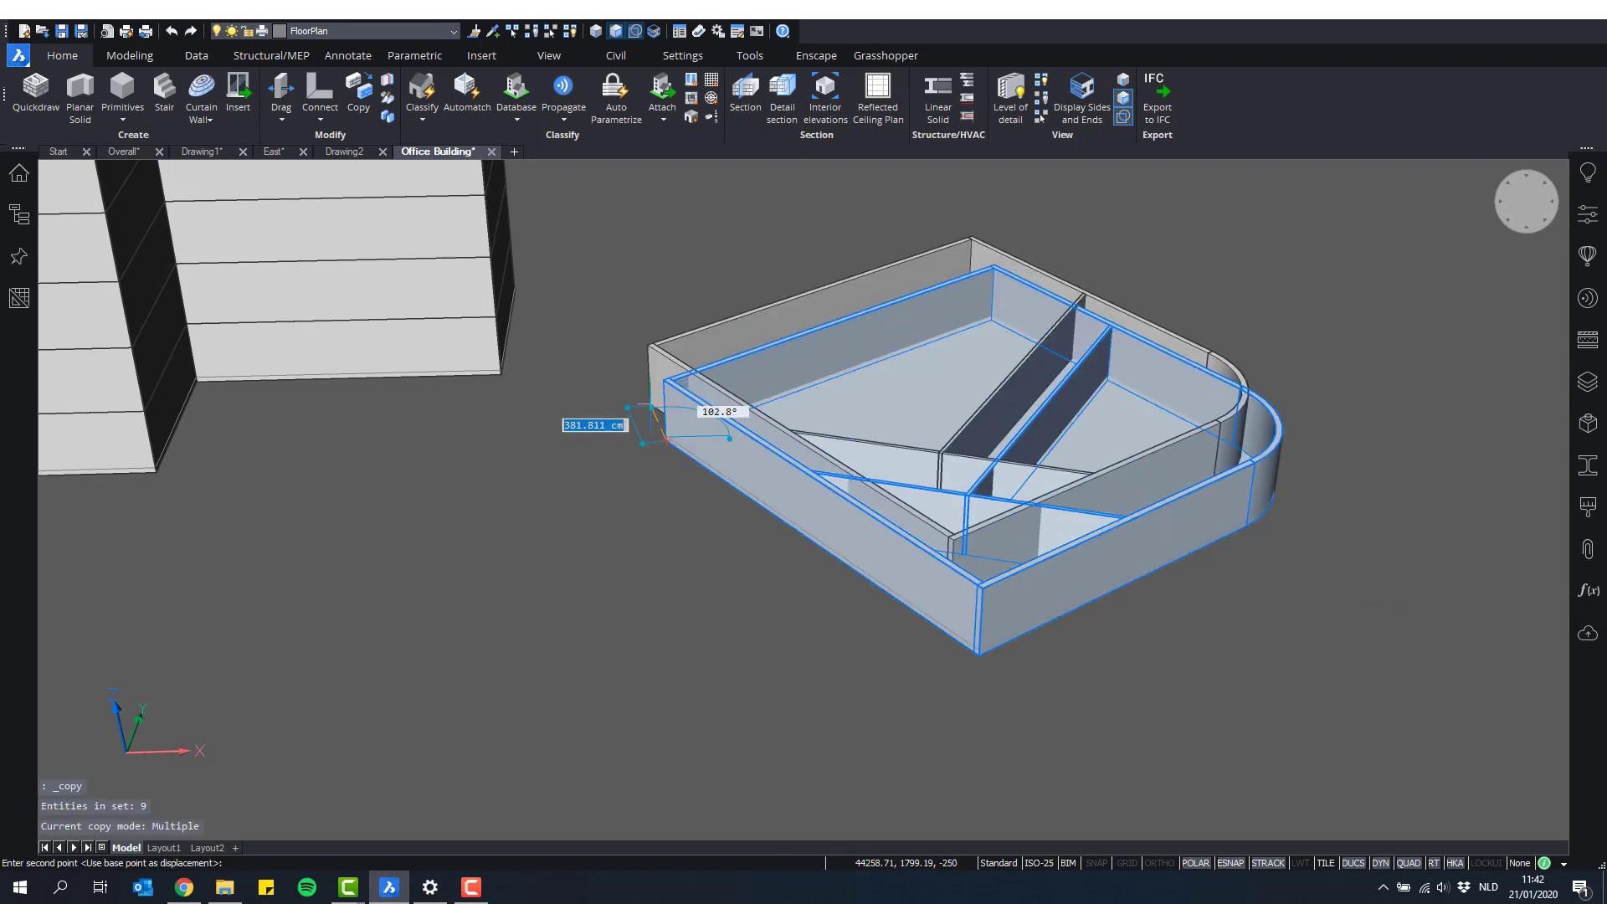
{"action": "left_click", "coordinate": [663, 382]}
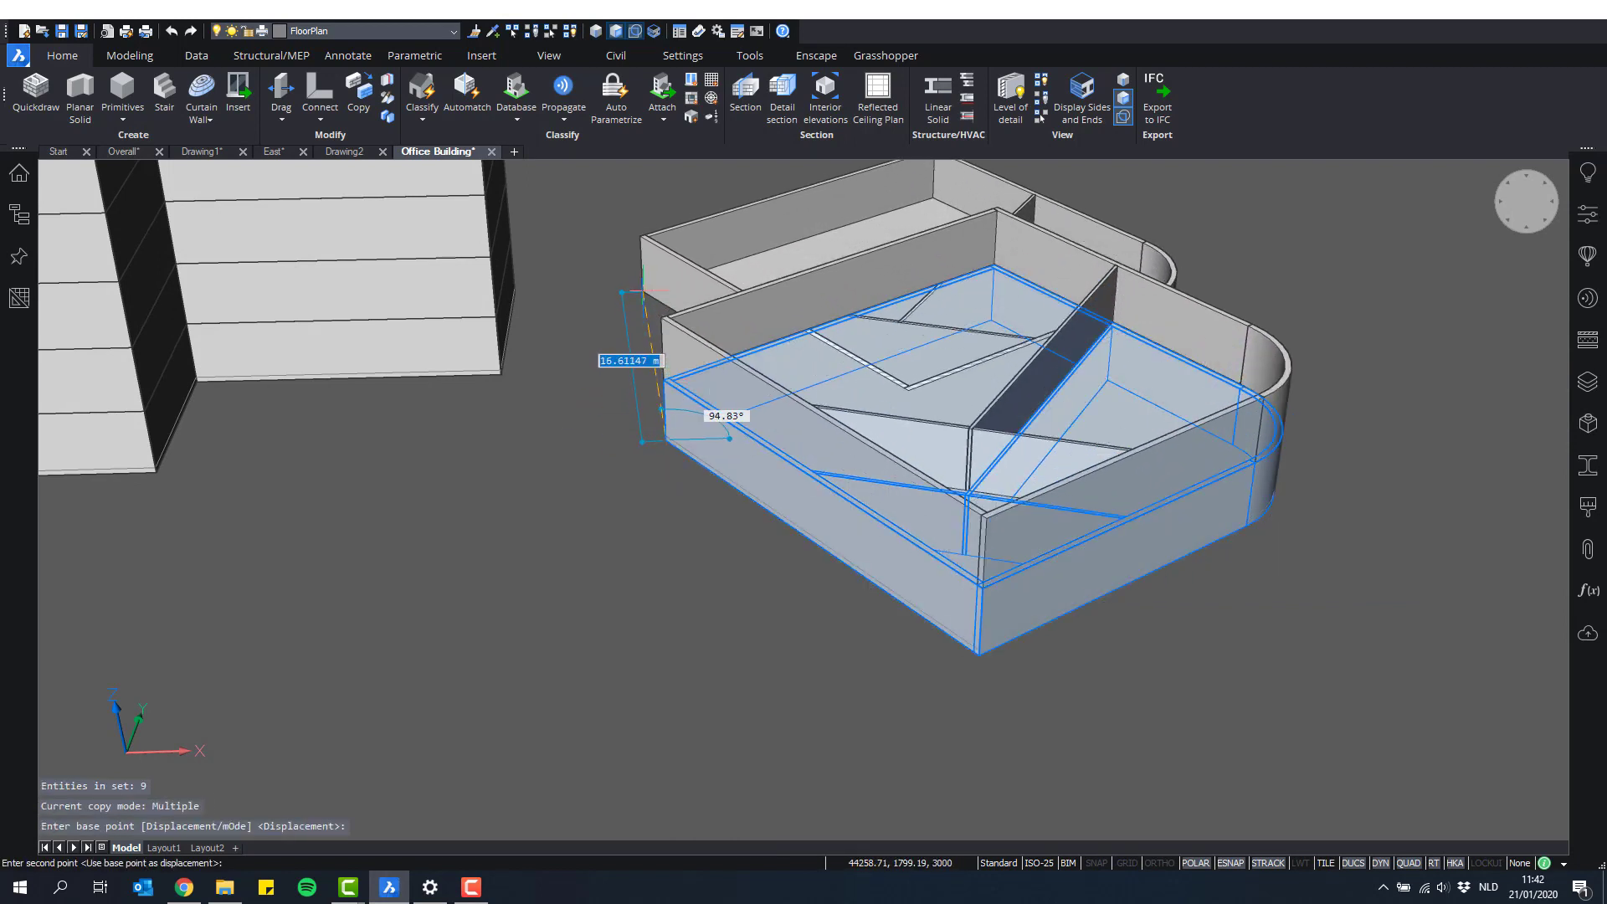
Step: Repeat the storey copy upward so the rotated building is stacked four storeys high
{"action": "type", "text": "R"}
{"action": "key", "text": "Return"}
{"action": "scroll", "coordinate": [756, 207], "scroll_direction": "down", "scroll_amount": 1}
{"action": "scroll", "coordinate": [1206, 455], "scroll_direction": "up", "scroll_amount": 3}
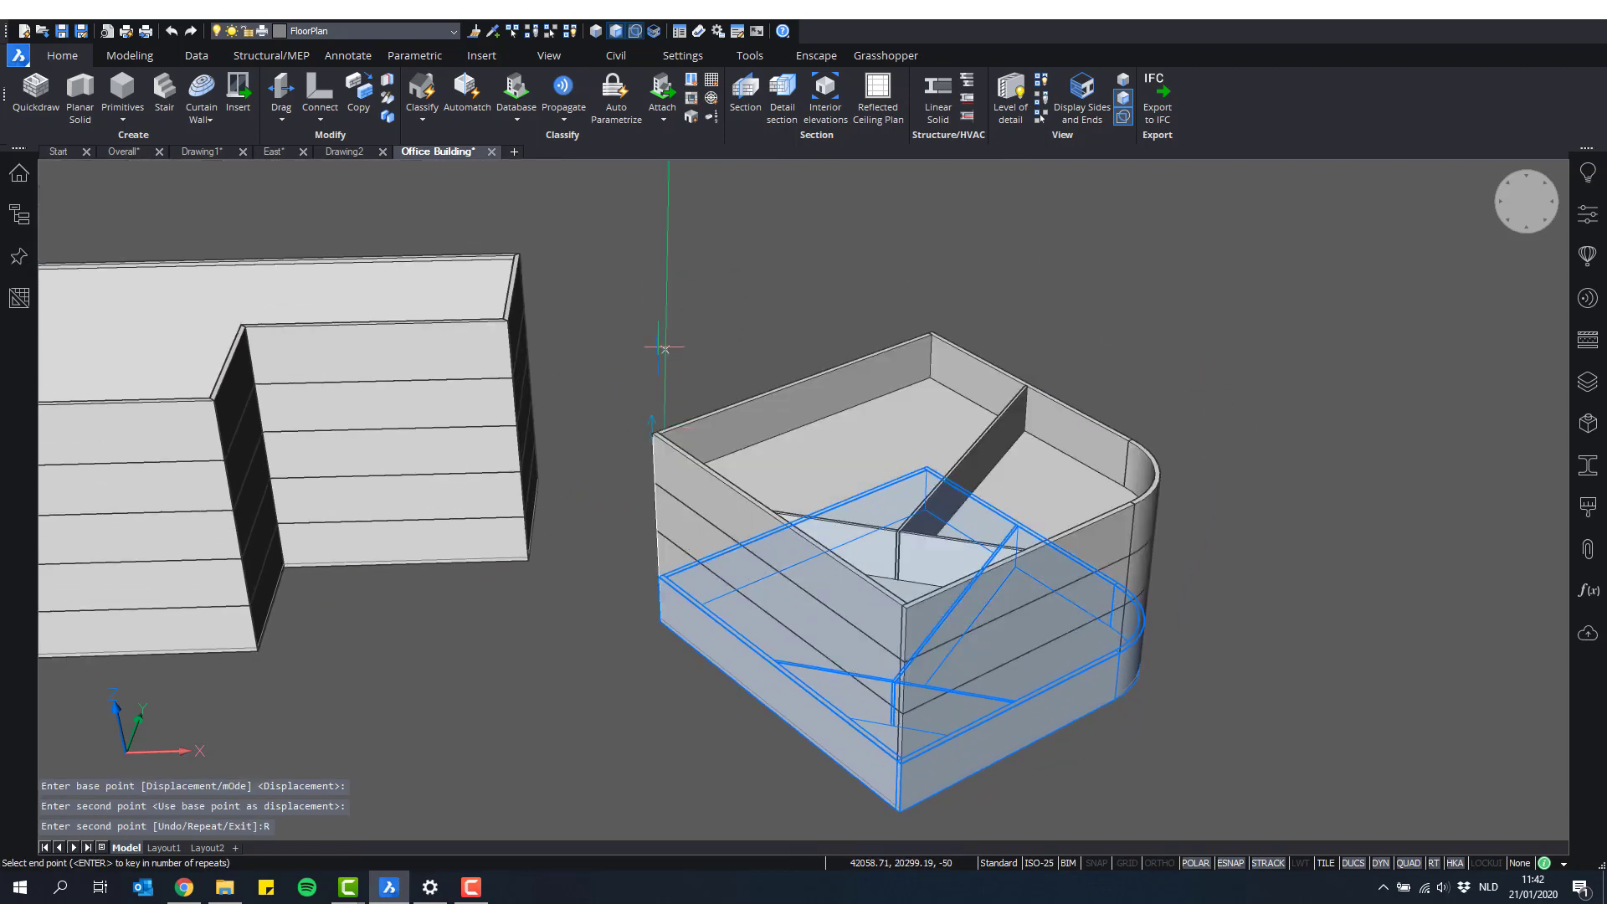
{"action": "middle_click_drag", "start_coordinate": [657, 348], "coordinate": [1044, 316], "text": "shift"}
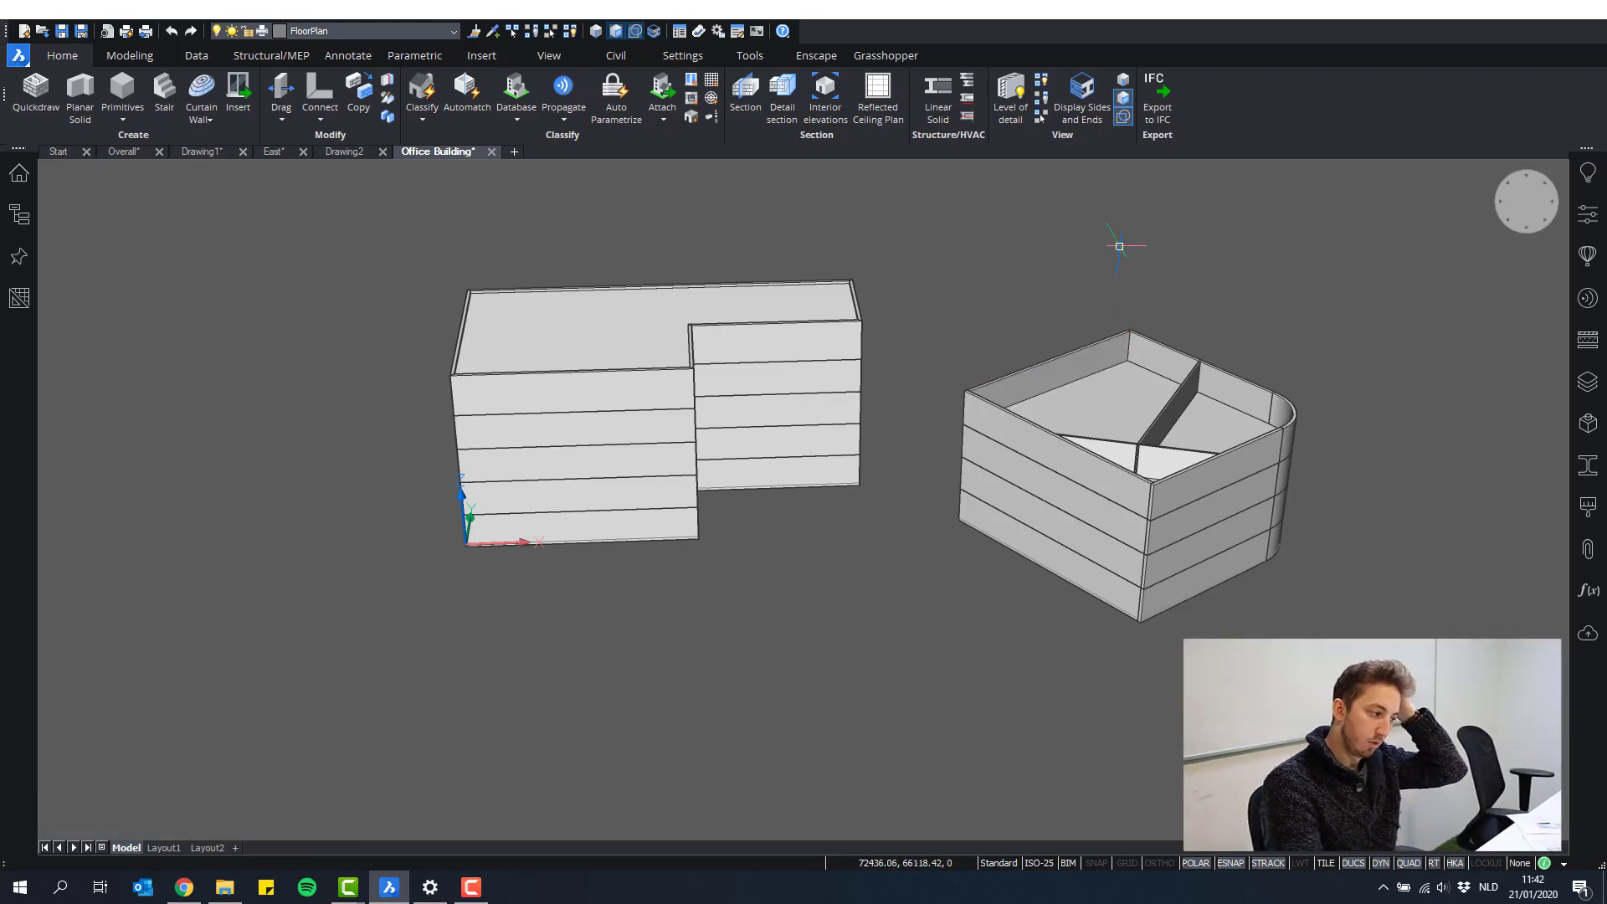